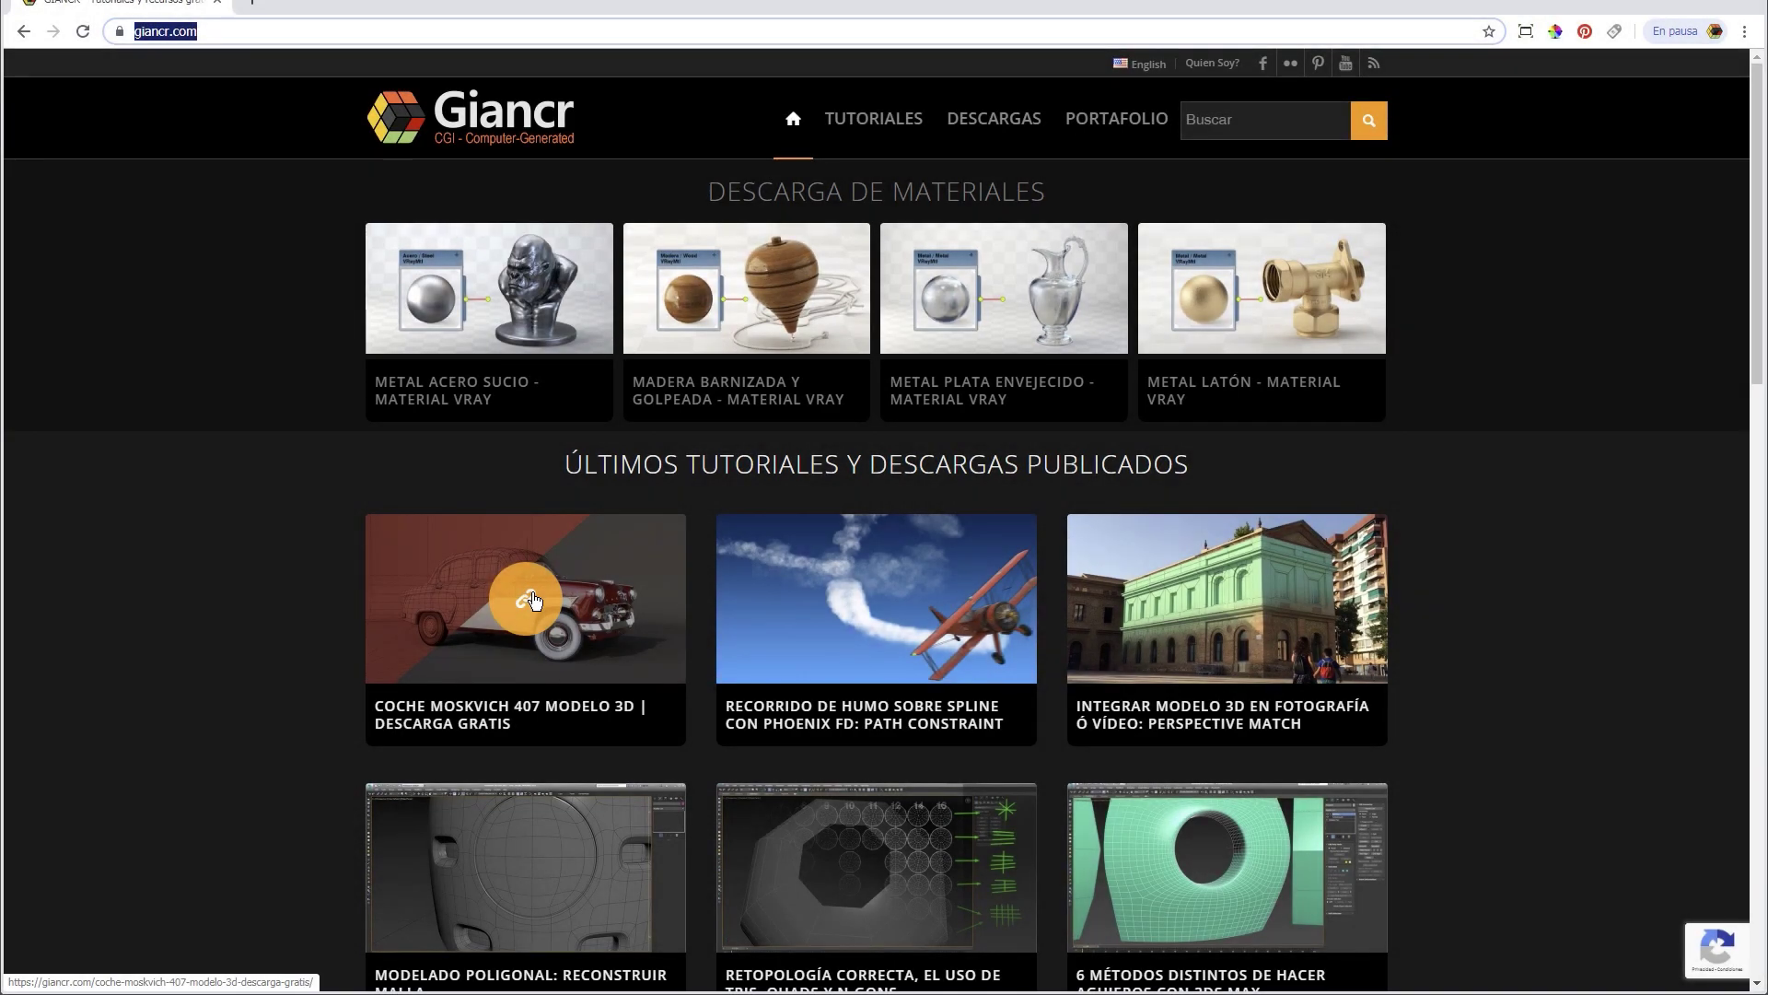
Step: Open the Moskvich 407 model page and browse its five enlarged renders, ending on the wireframe view
{"action": "left_click", "coordinate": [535, 601]}
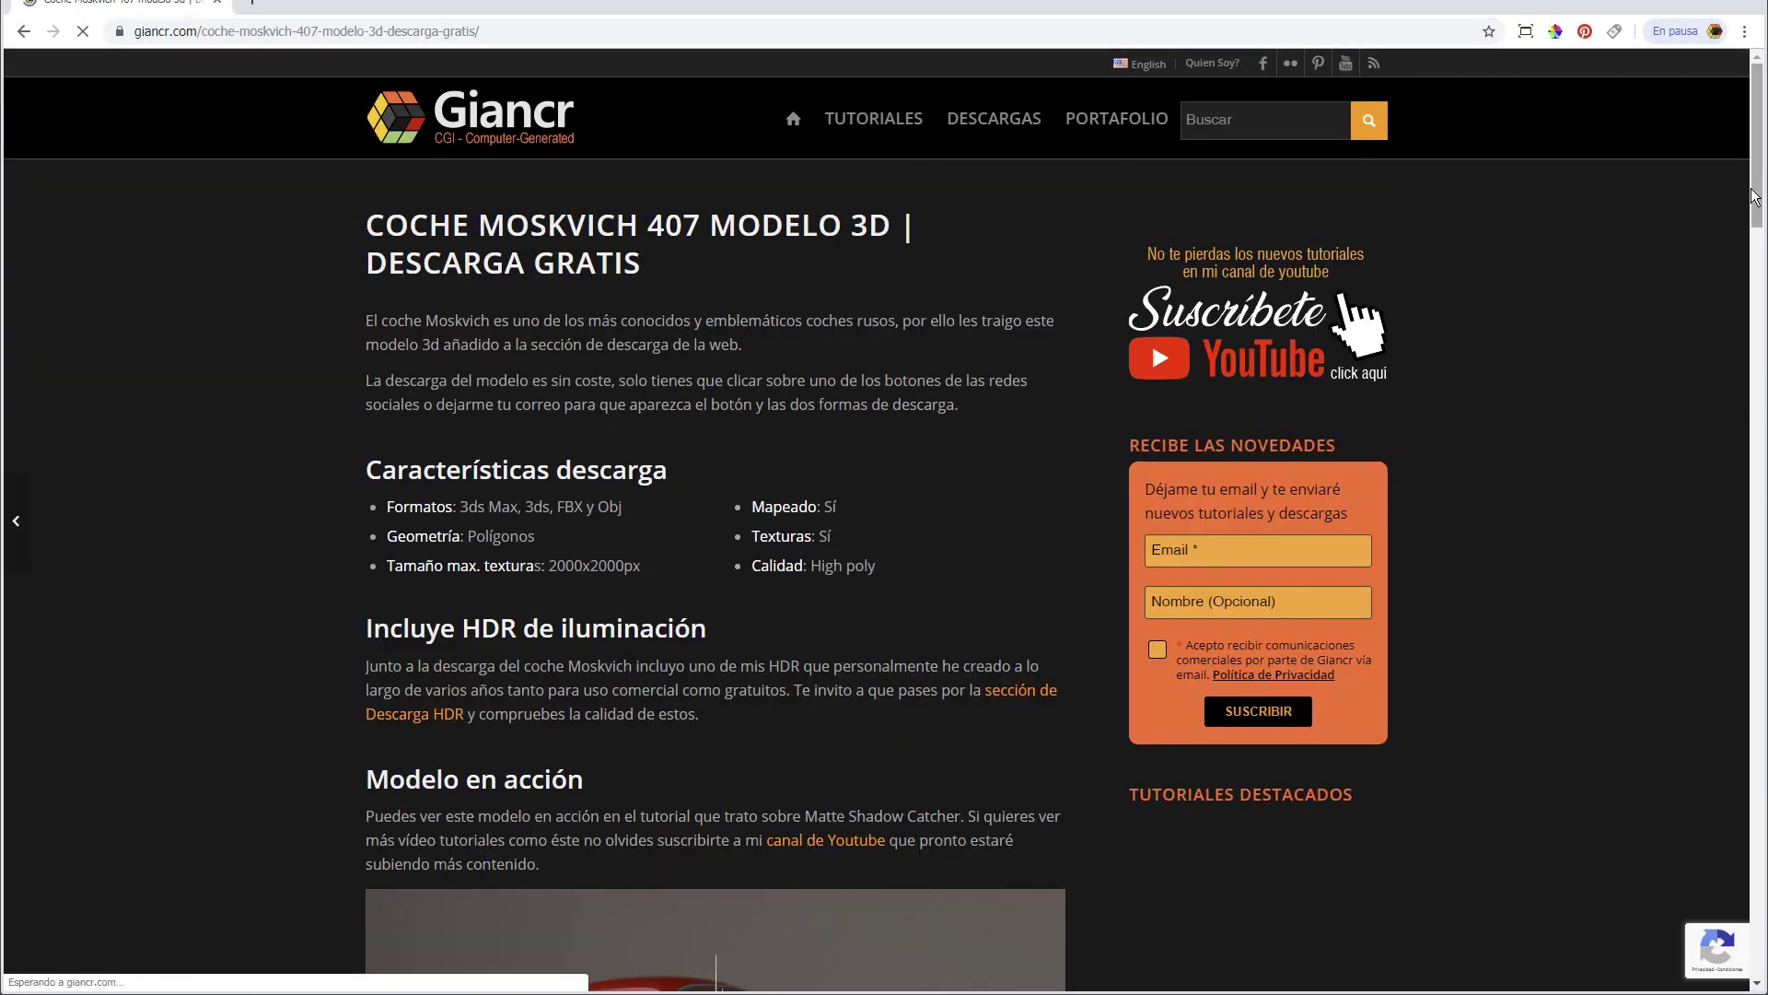
{"action": "left_click_drag", "start_coordinate": [1749, 181], "coordinate": [1749, 281]}
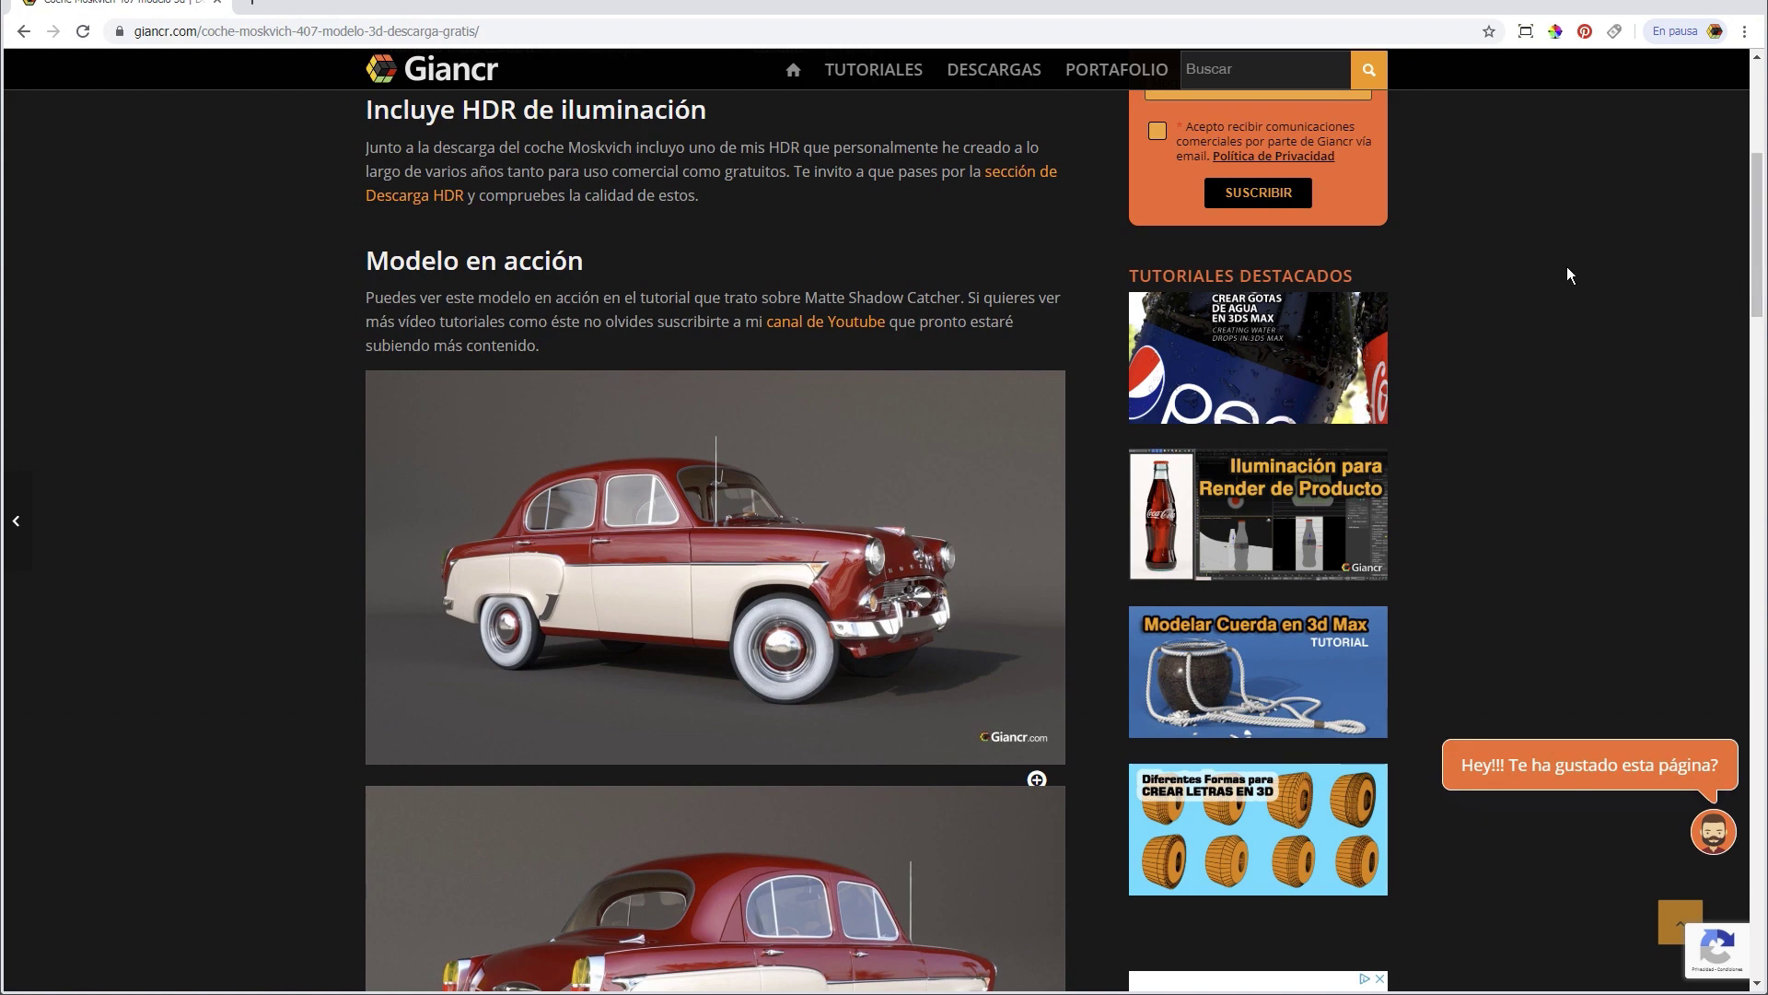
{"action": "left_click", "coordinate": [727, 576]}
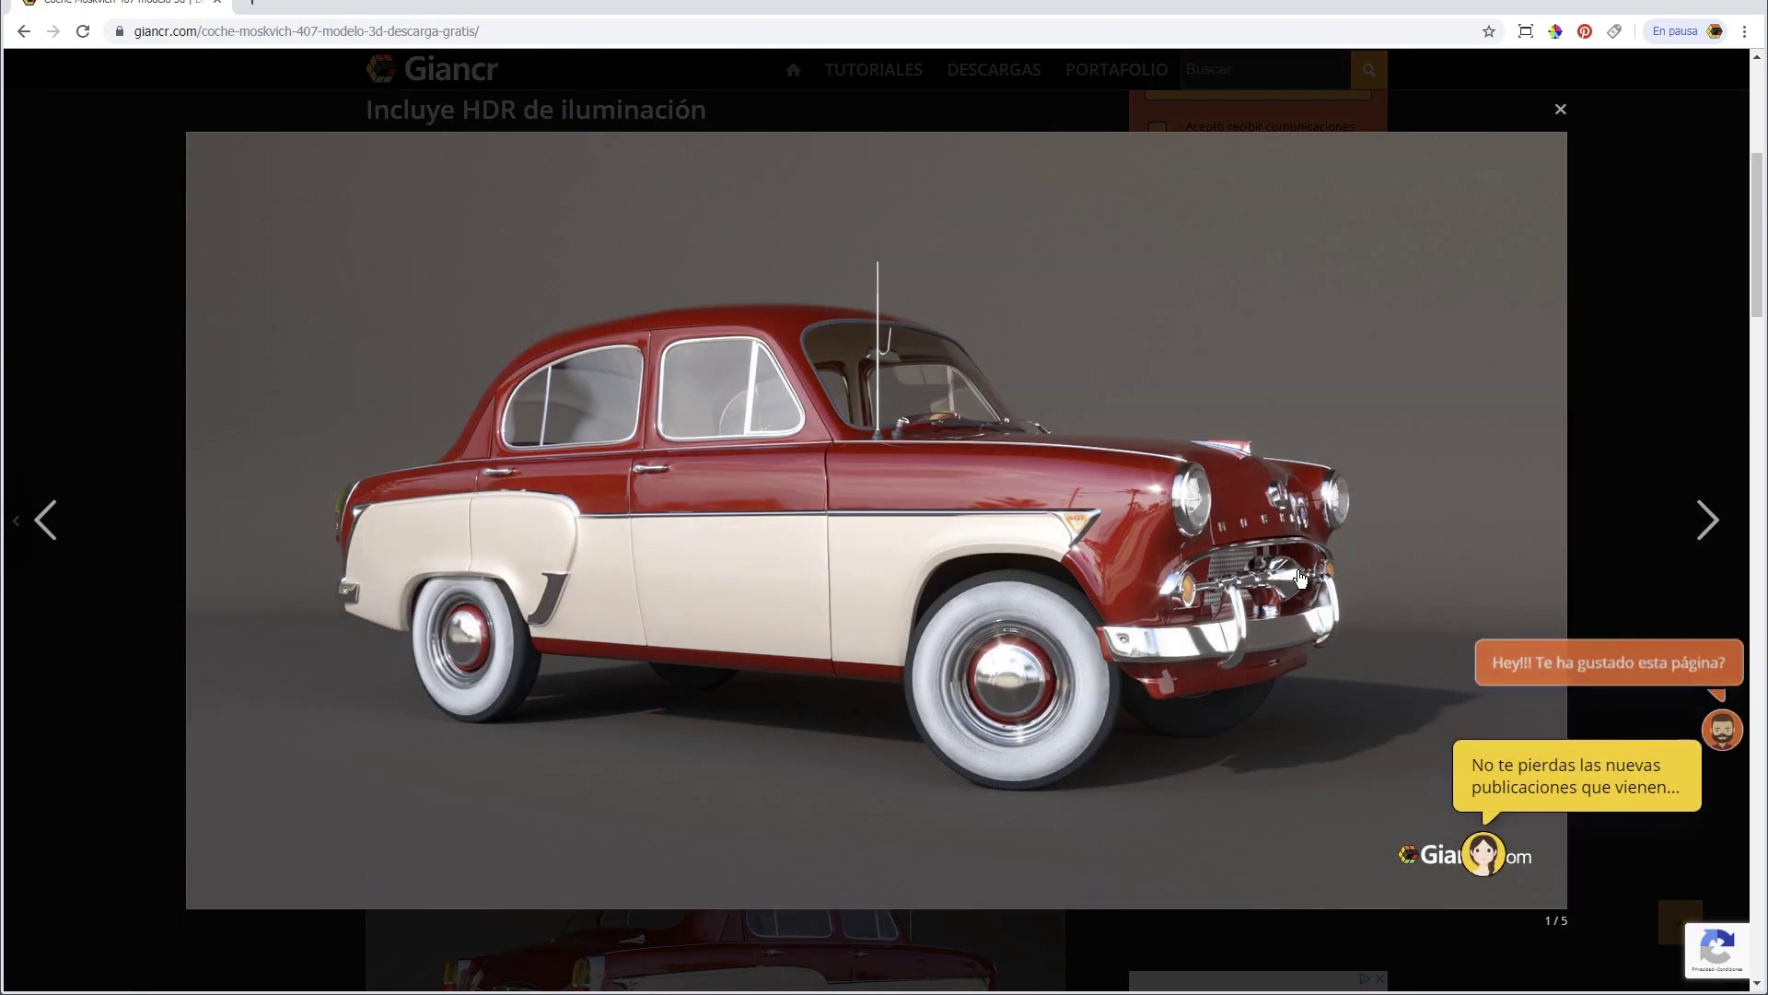
{"action": "left_click", "coordinate": [1715, 517]}
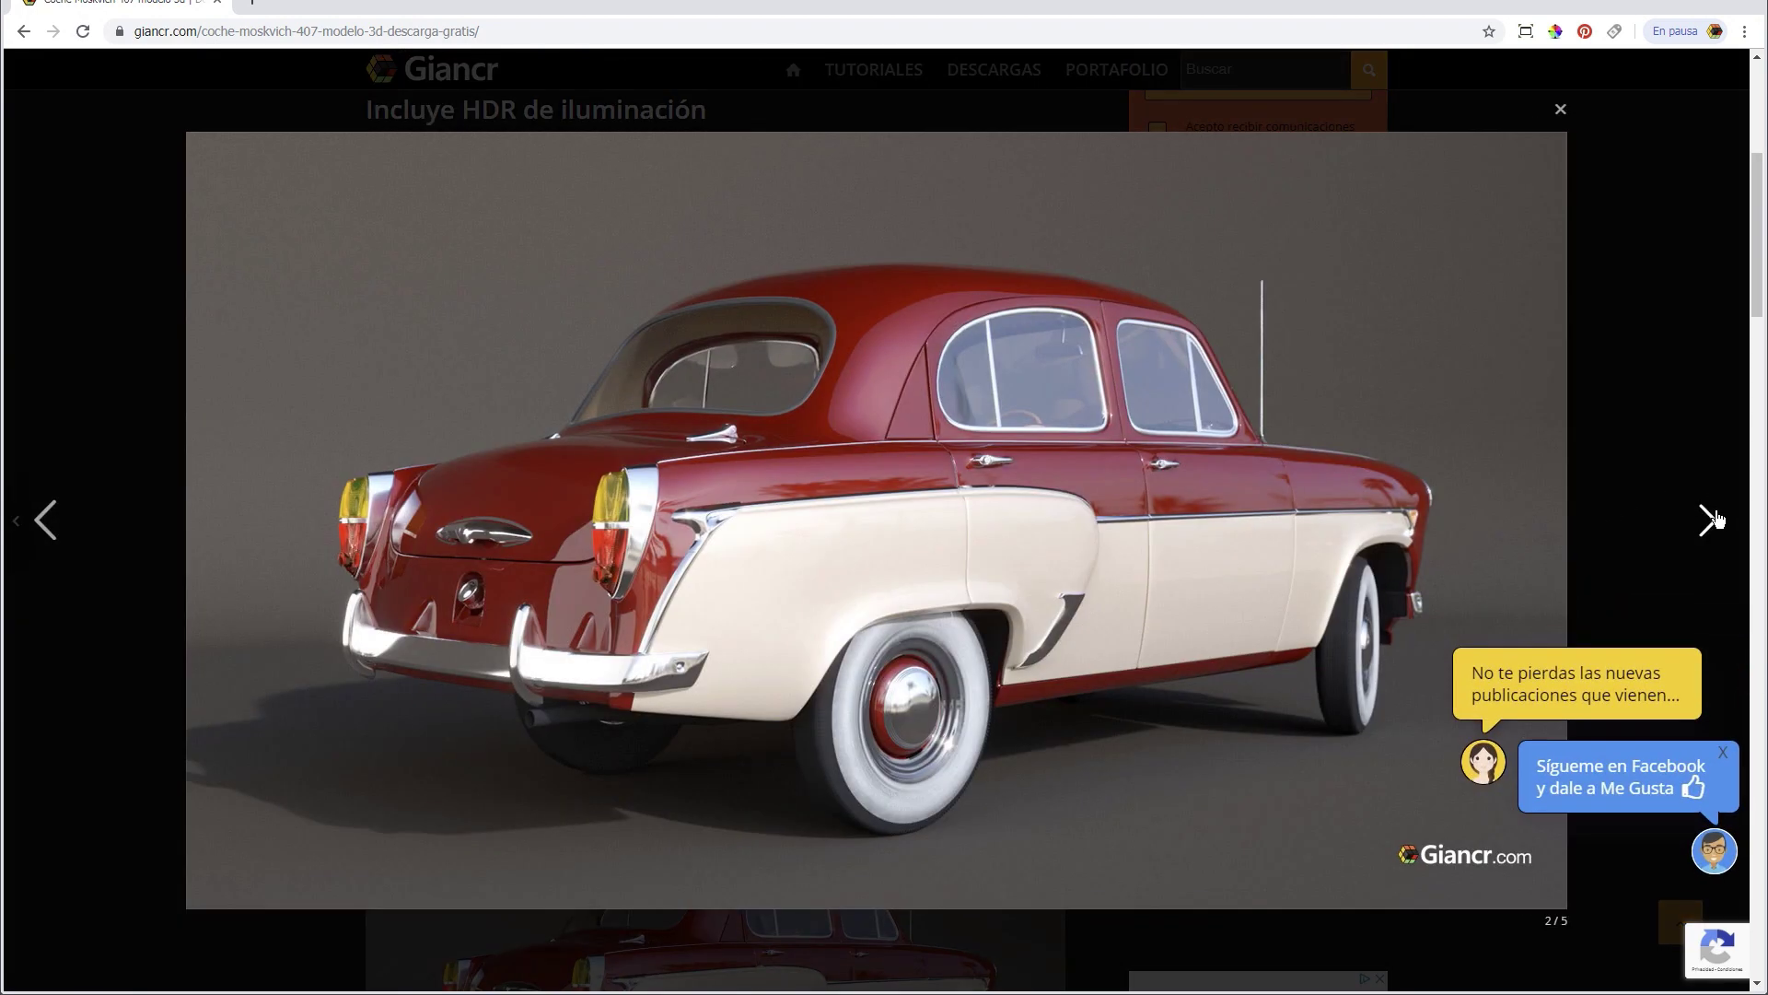
{"action": "left_click", "coordinate": [1715, 517]}
{"action": "left_click", "coordinate": [1715, 518]}
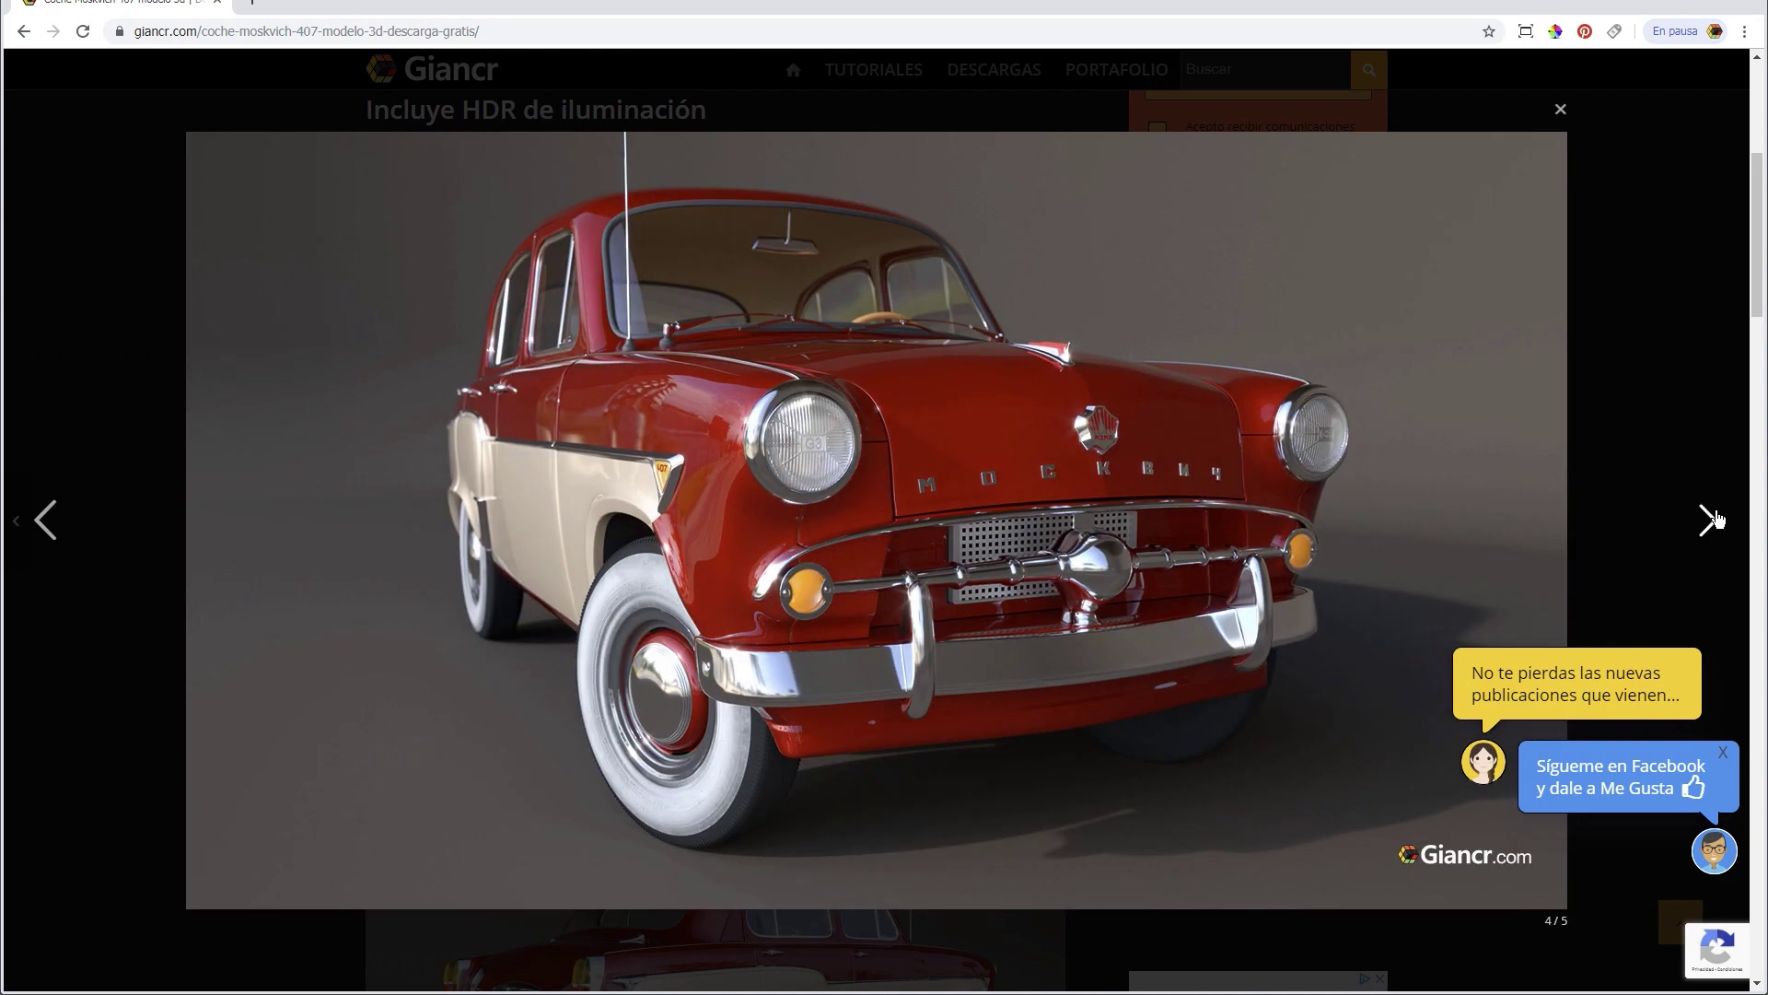
{"action": "left_click", "coordinate": [1715, 517]}
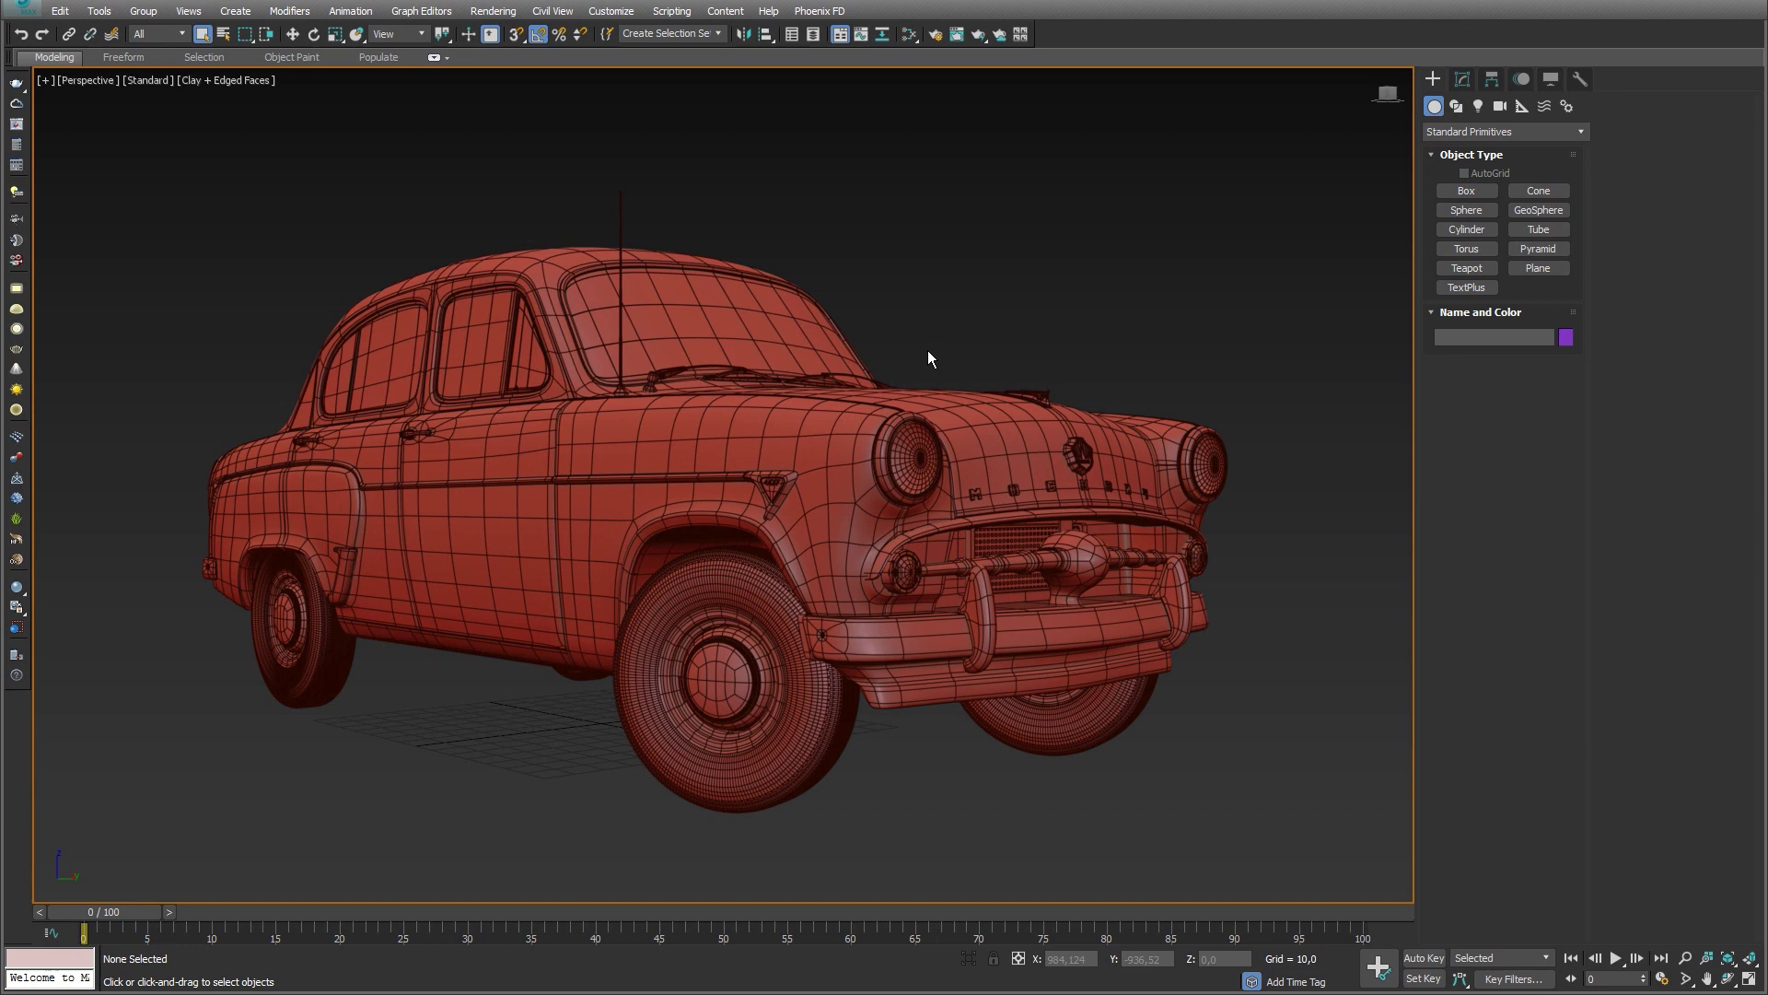
Step: Create a VRayLight of type Dome and place it in the viewport beside the car
{"action": "left_click", "coordinate": [1477, 108]}
{"action": "left_click", "coordinate": [1466, 130]}
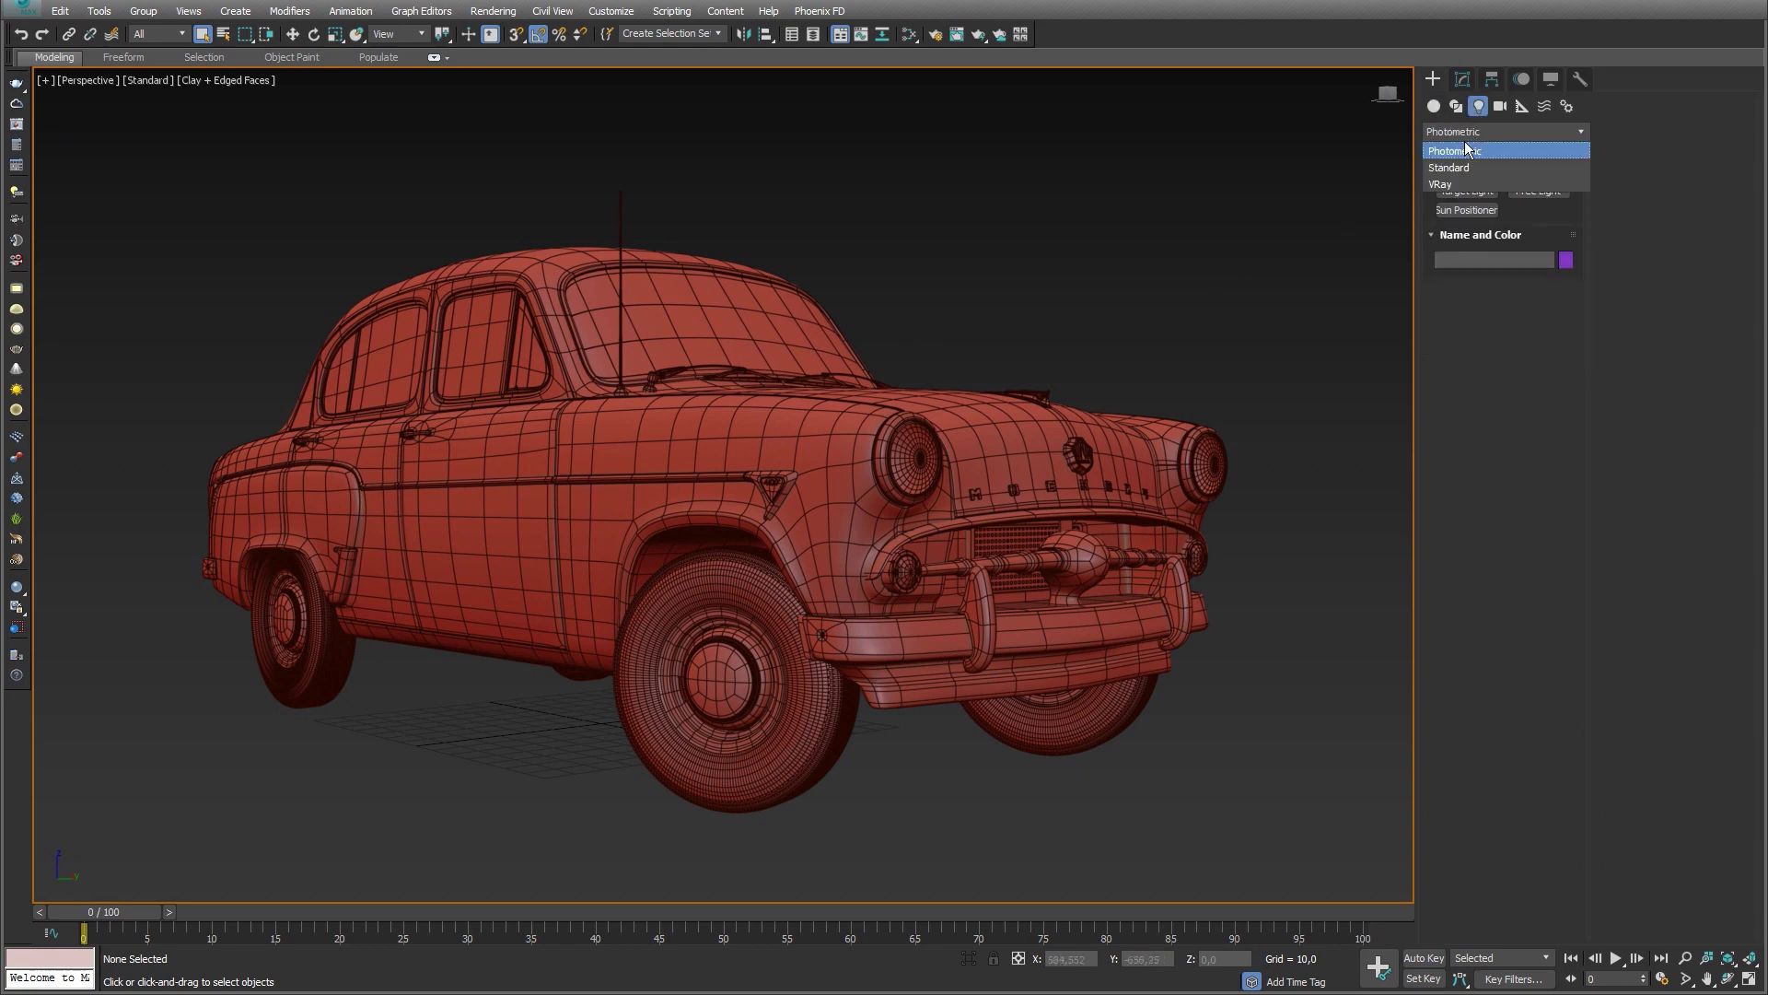
{"action": "left_click", "coordinate": [1459, 185]}
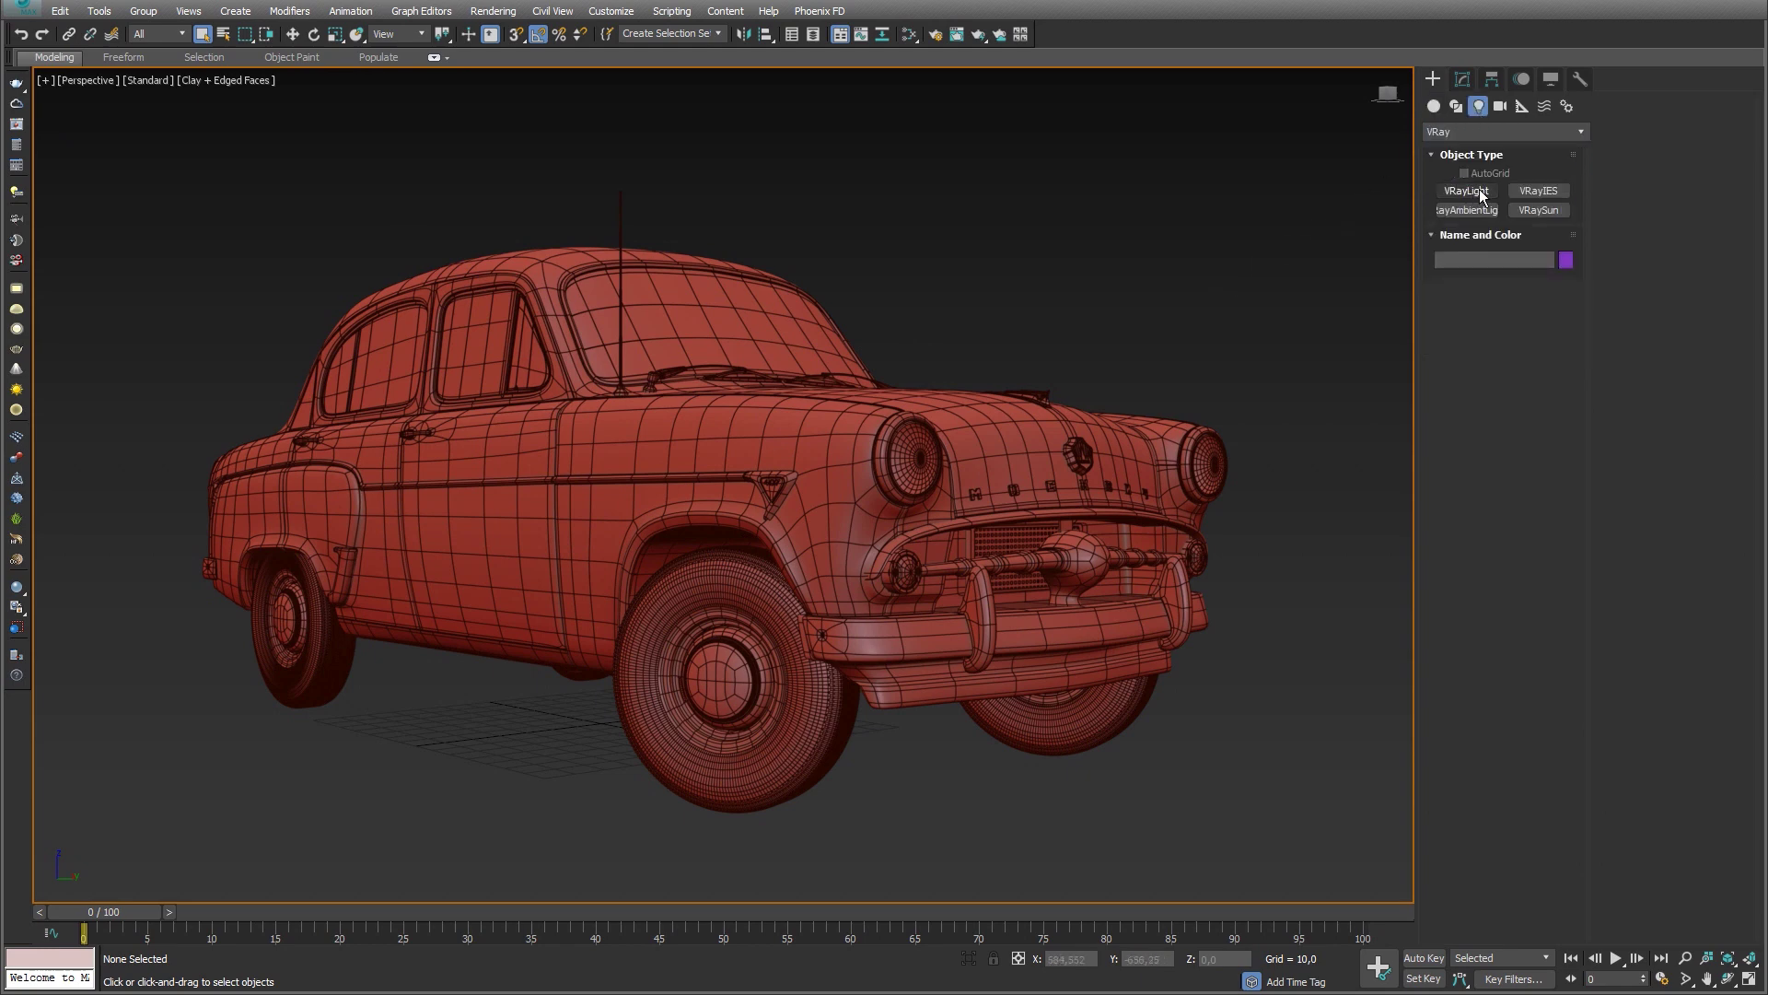
{"action": "left_click", "coordinate": [1479, 190]}
{"action": "left_click", "coordinate": [1533, 313]}
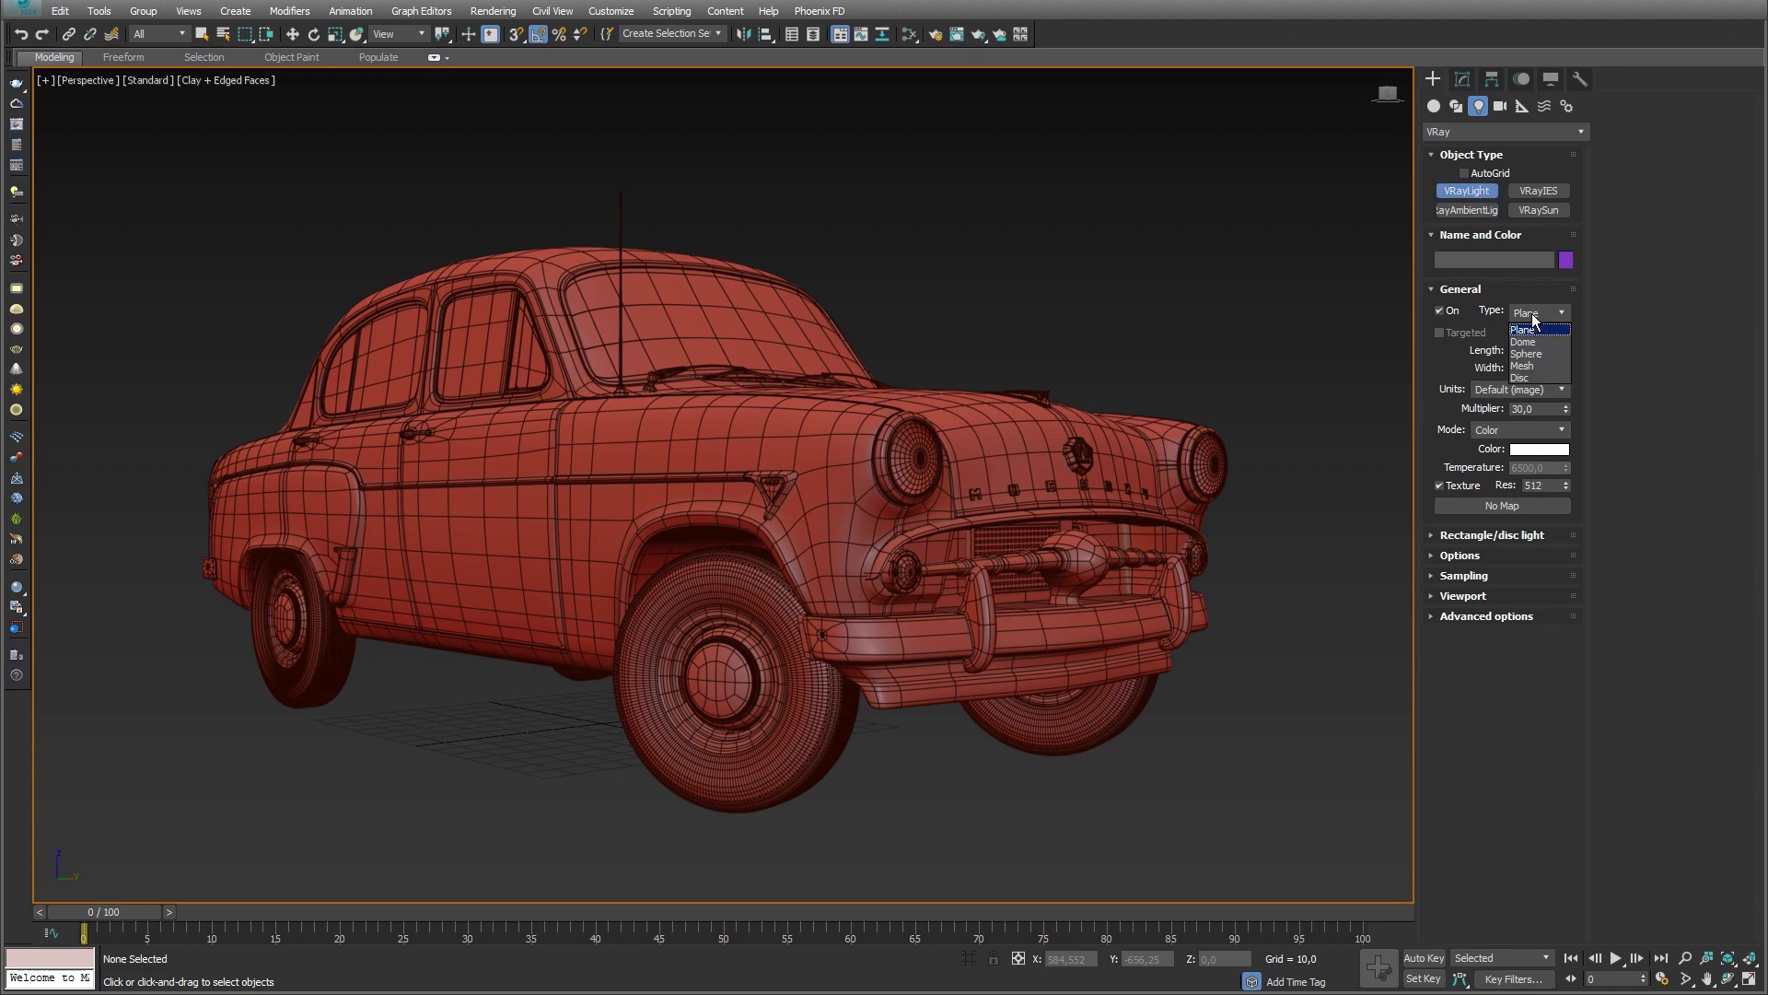
{"action": "left_click", "coordinate": [1524, 341]}
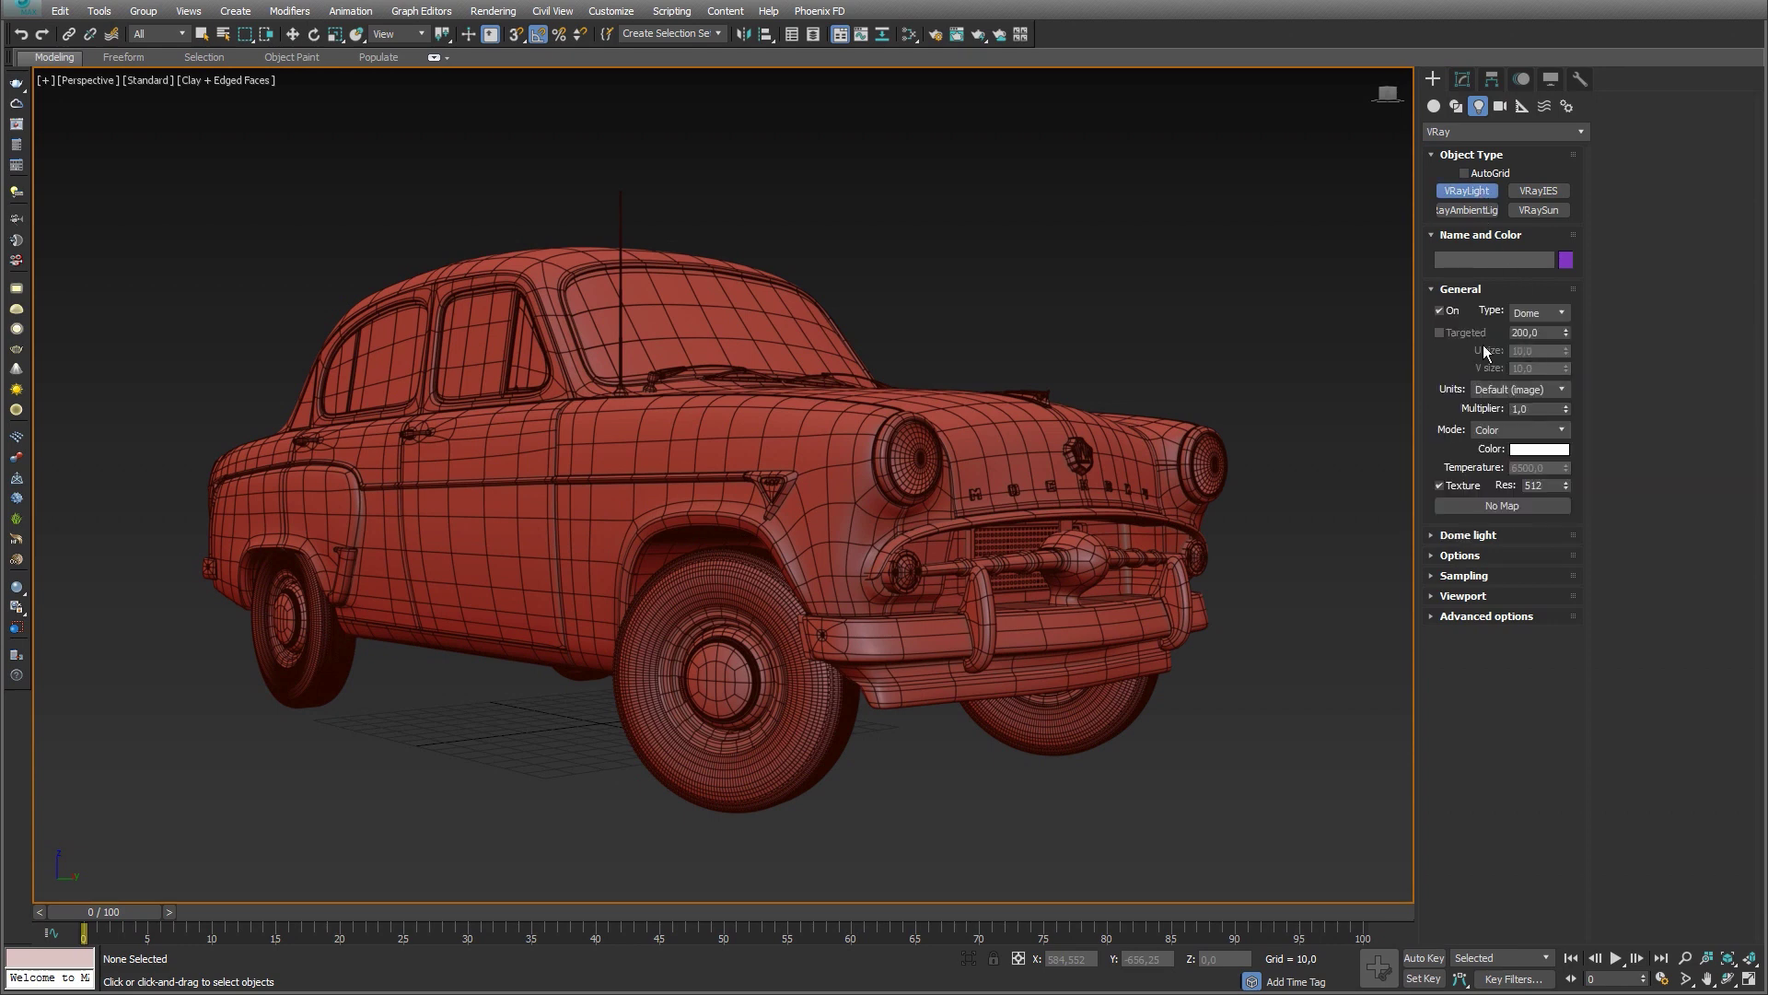
{"action": "left_click", "coordinate": [426, 754]}
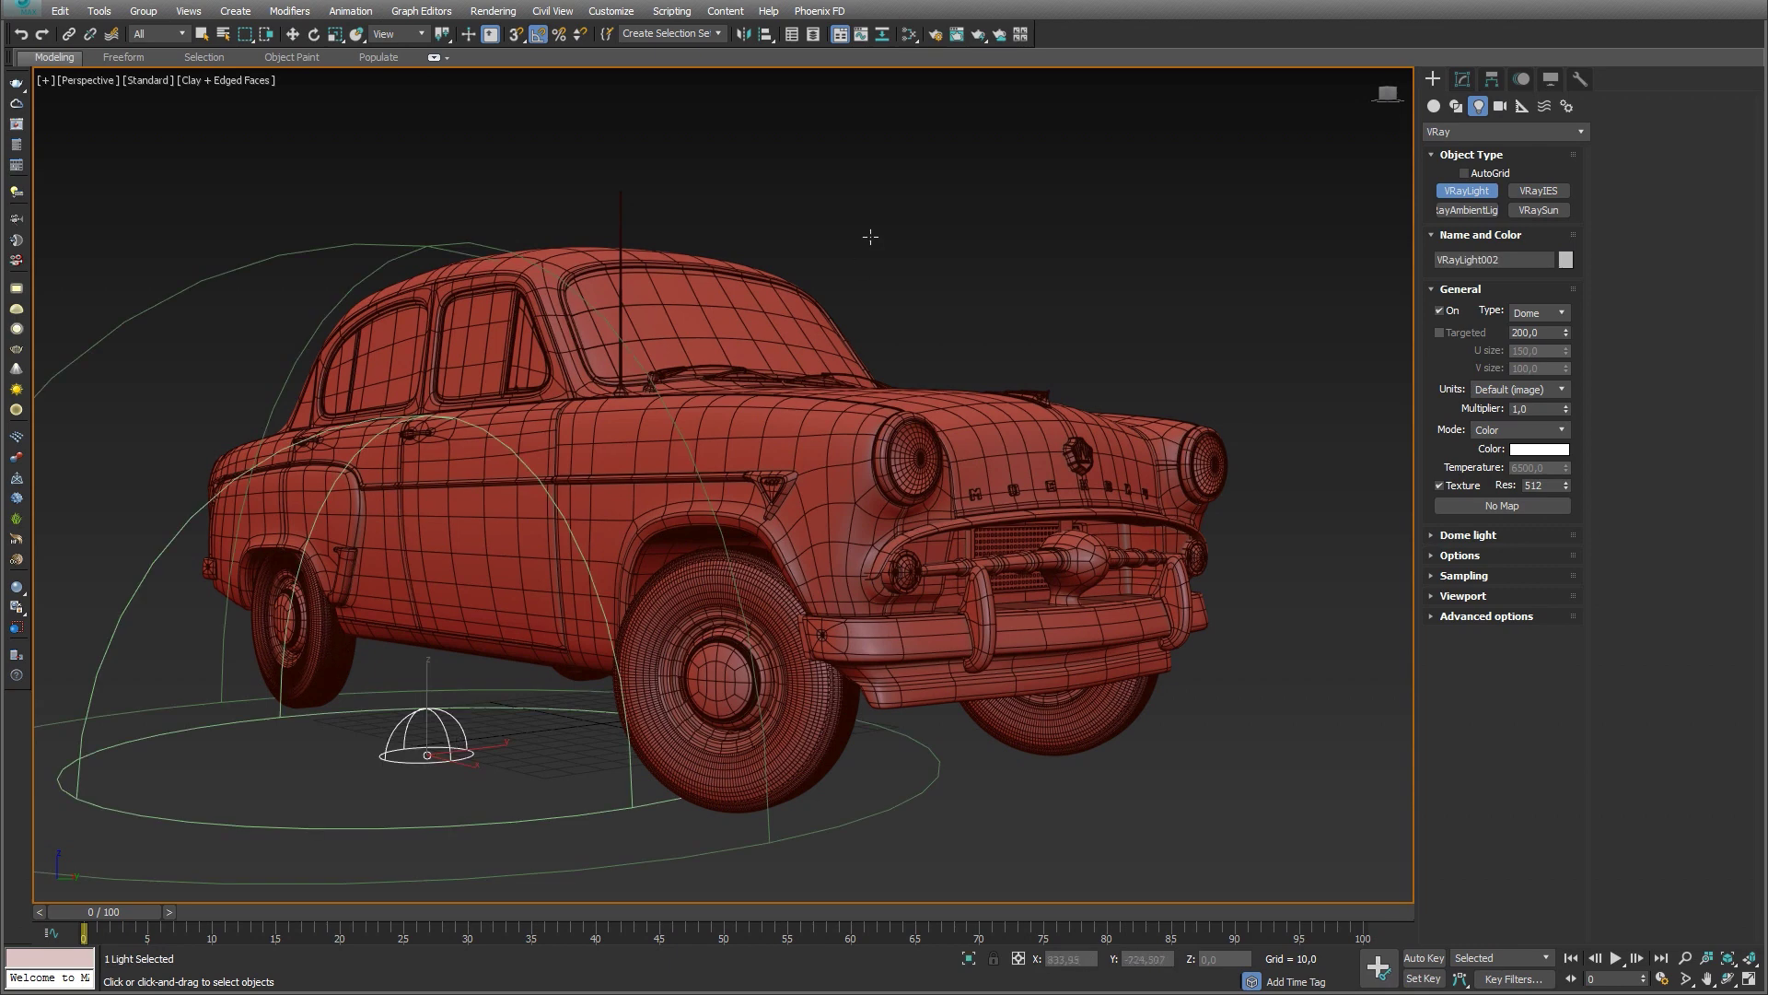
Step: Add a VRayHDRI map node in the Slate Material Editor and show its parameters
{"action": "left_click", "coordinate": [909, 34]}
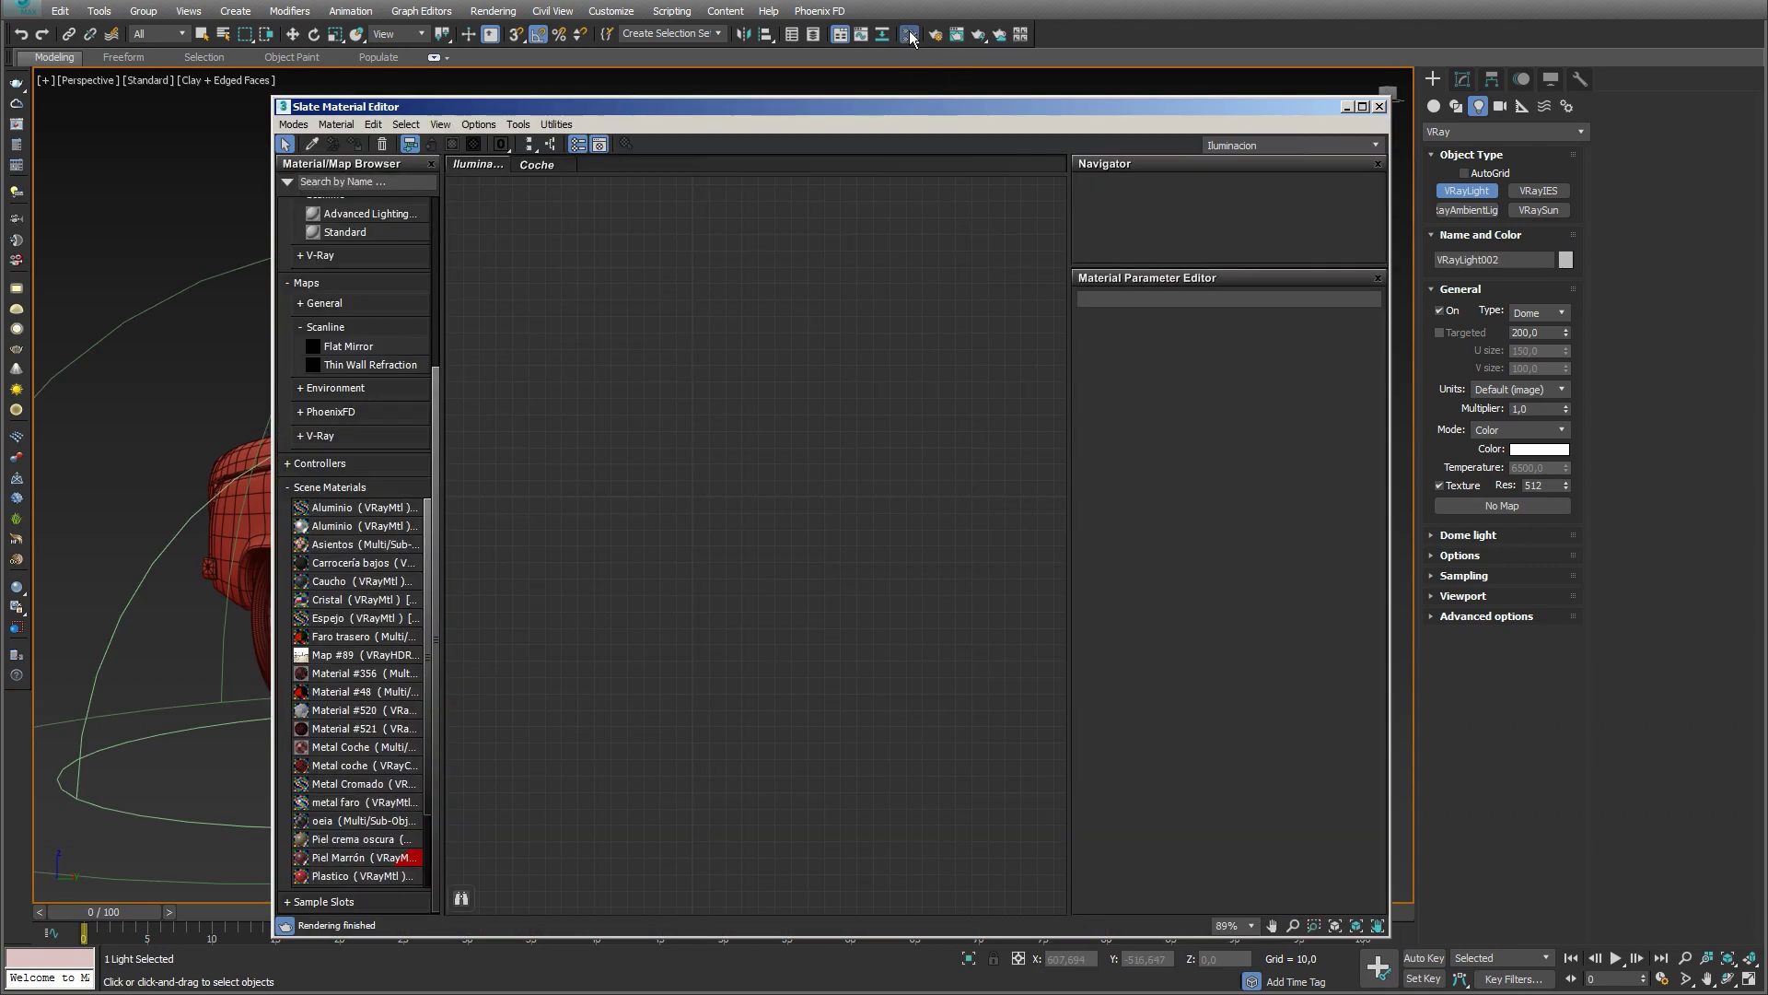
{"action": "right_click", "coordinate": [755, 393]}
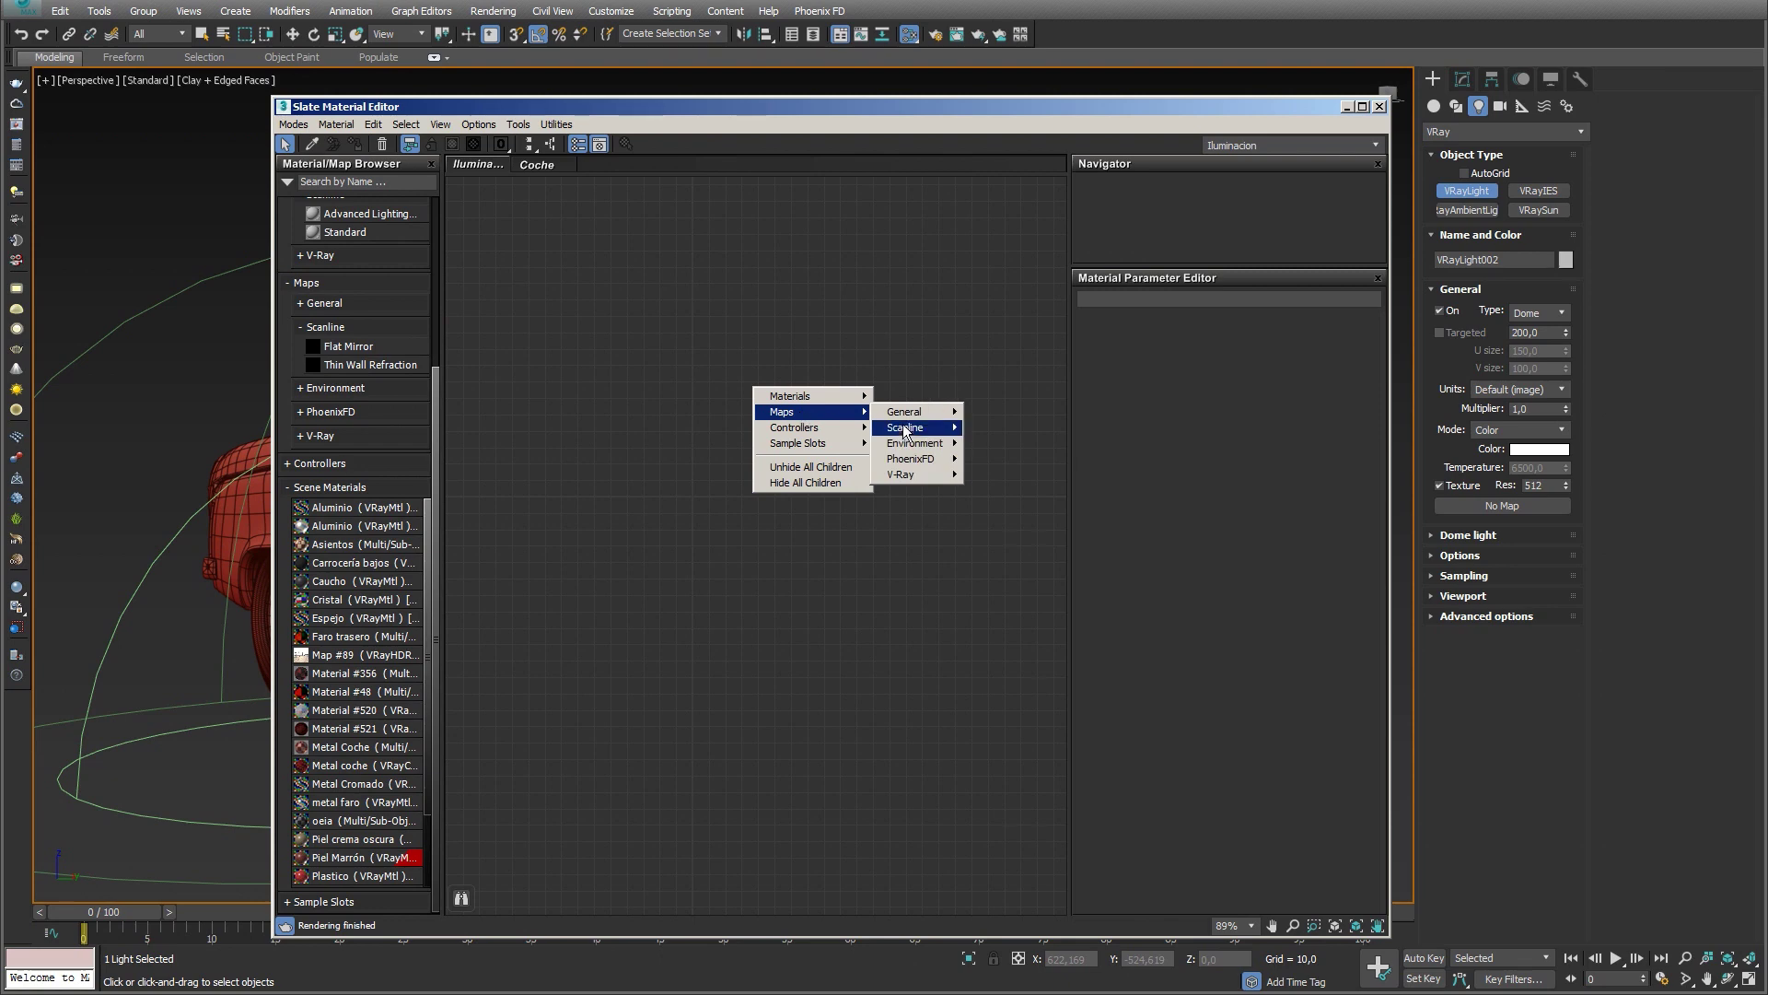
{"action": "mouse_move", "coordinate": [782, 412]}
{"action": "mouse_move", "coordinate": [914, 473]}
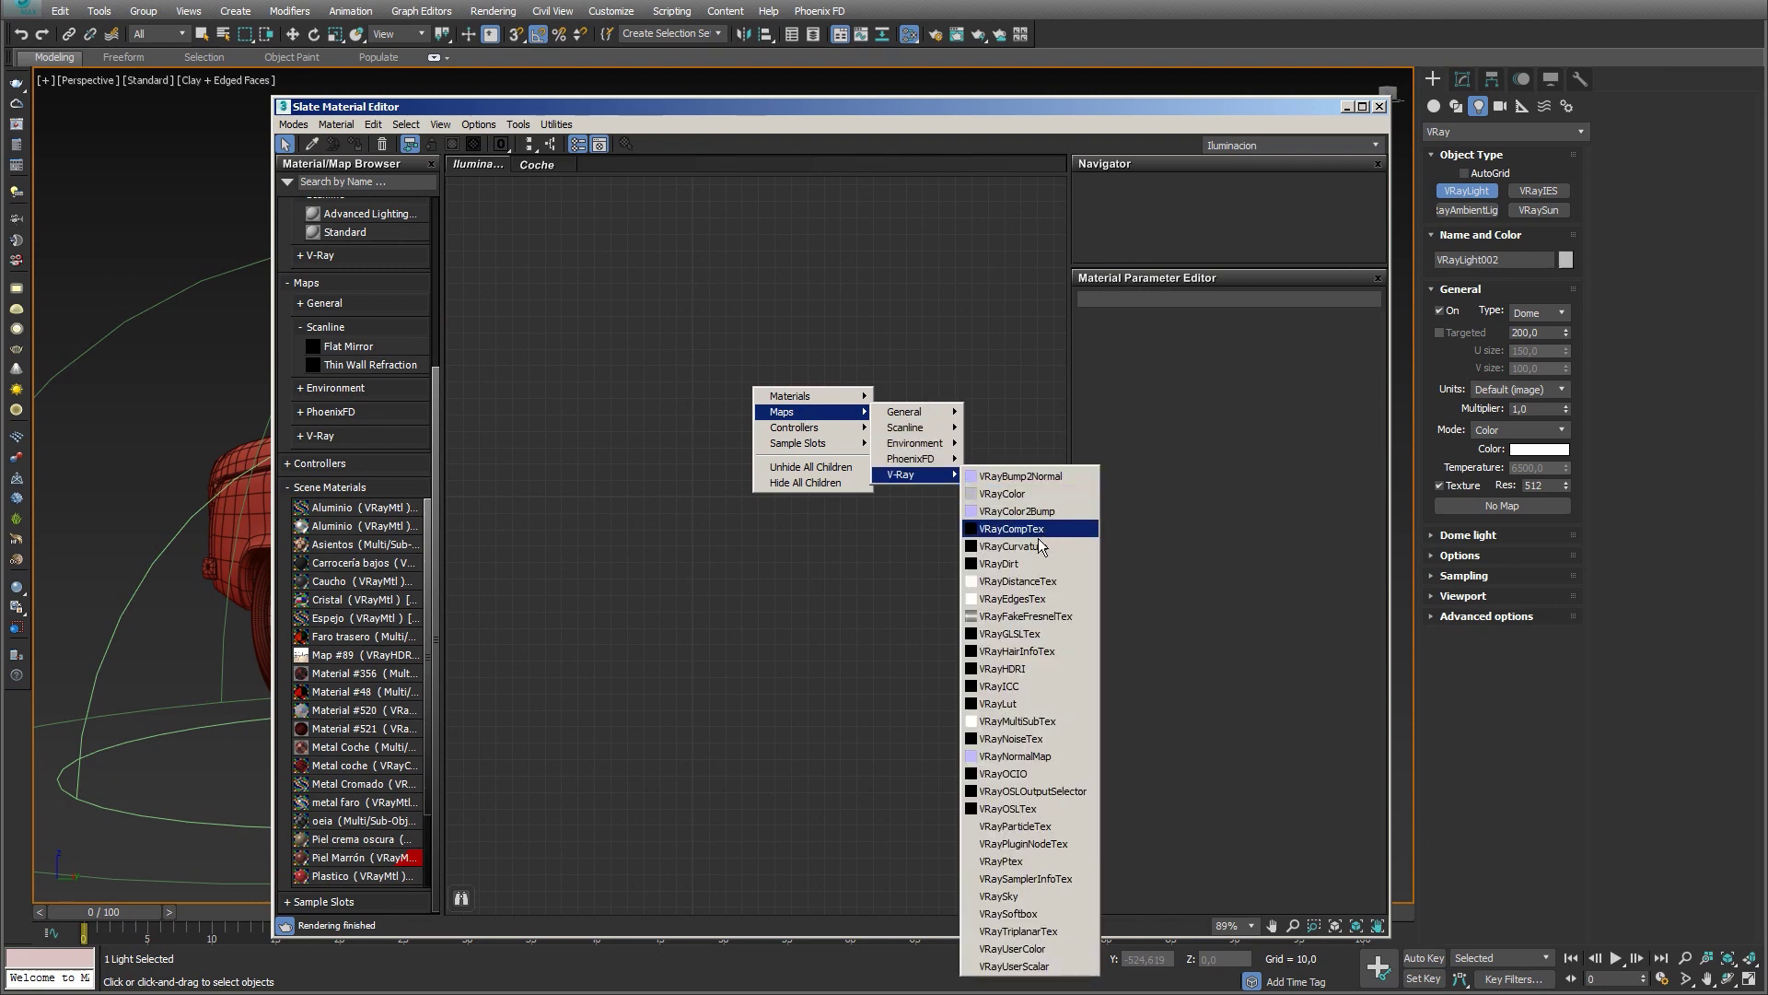
{"action": "left_click", "coordinate": [1023, 669]}
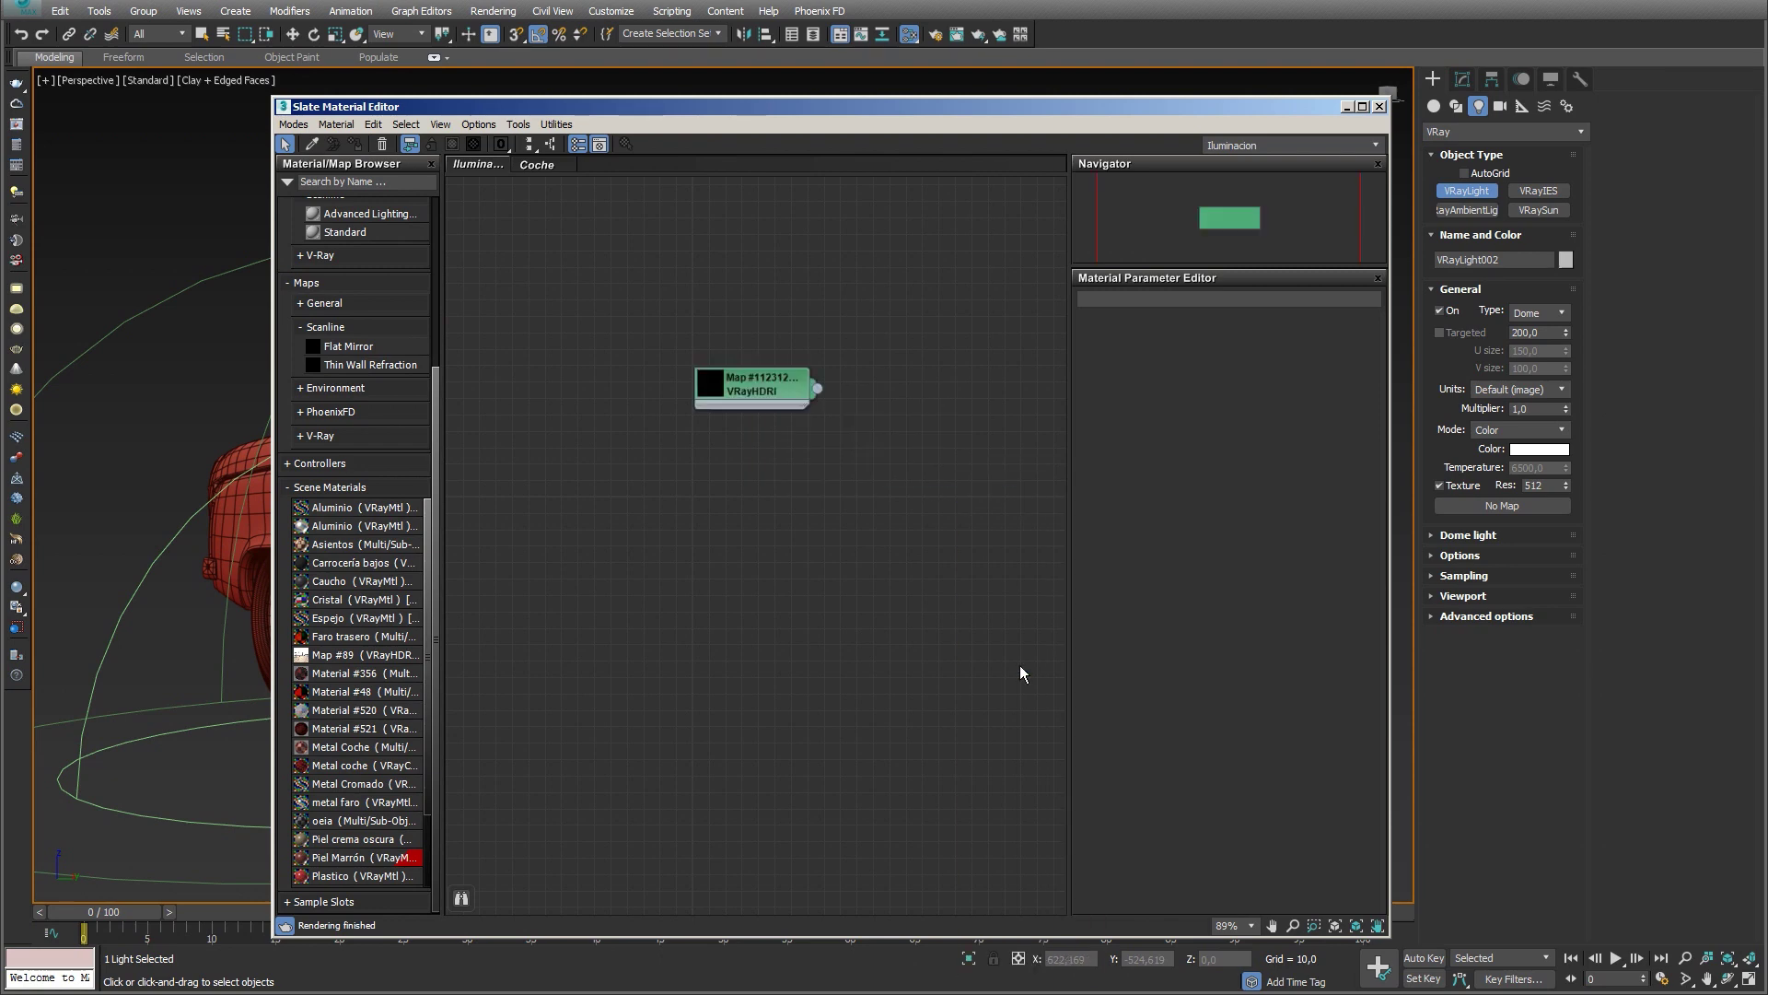
{"action": "double_click", "coordinate": [760, 394]}
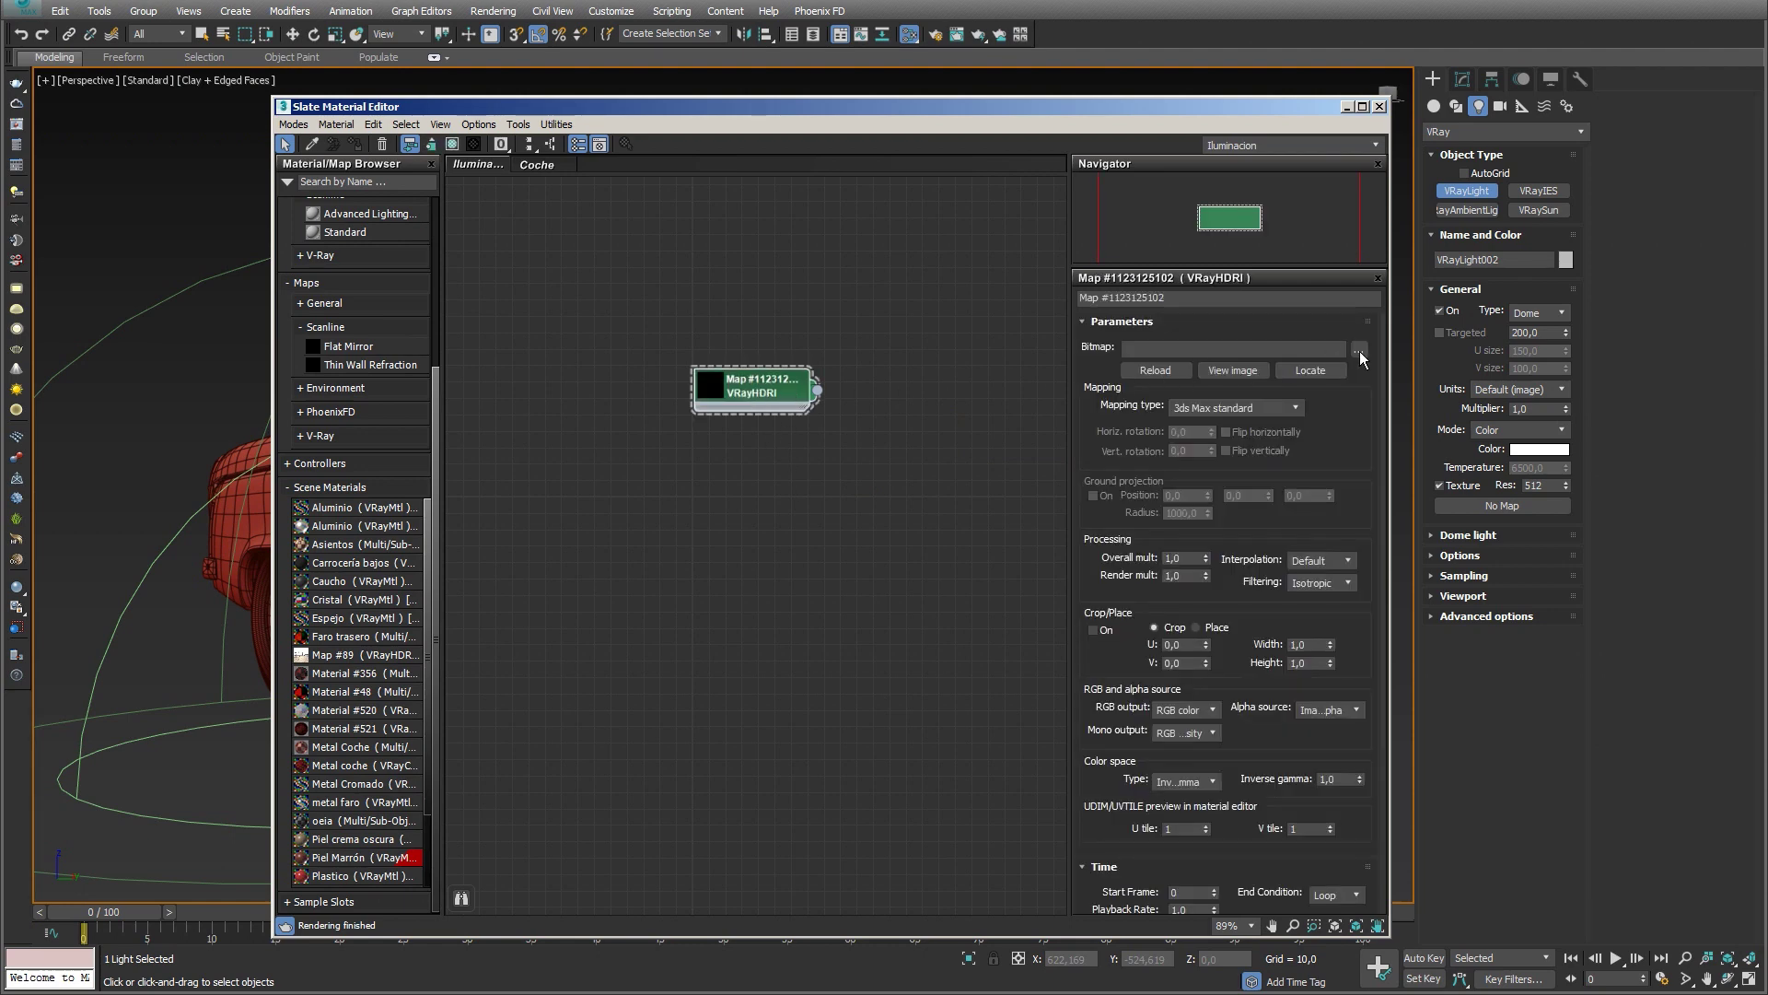
Step: Bring up the HDRI's Bitmap file browser and scroll the exterior HDRI downloads page
{"action": "left_click", "coordinate": [1360, 350]}
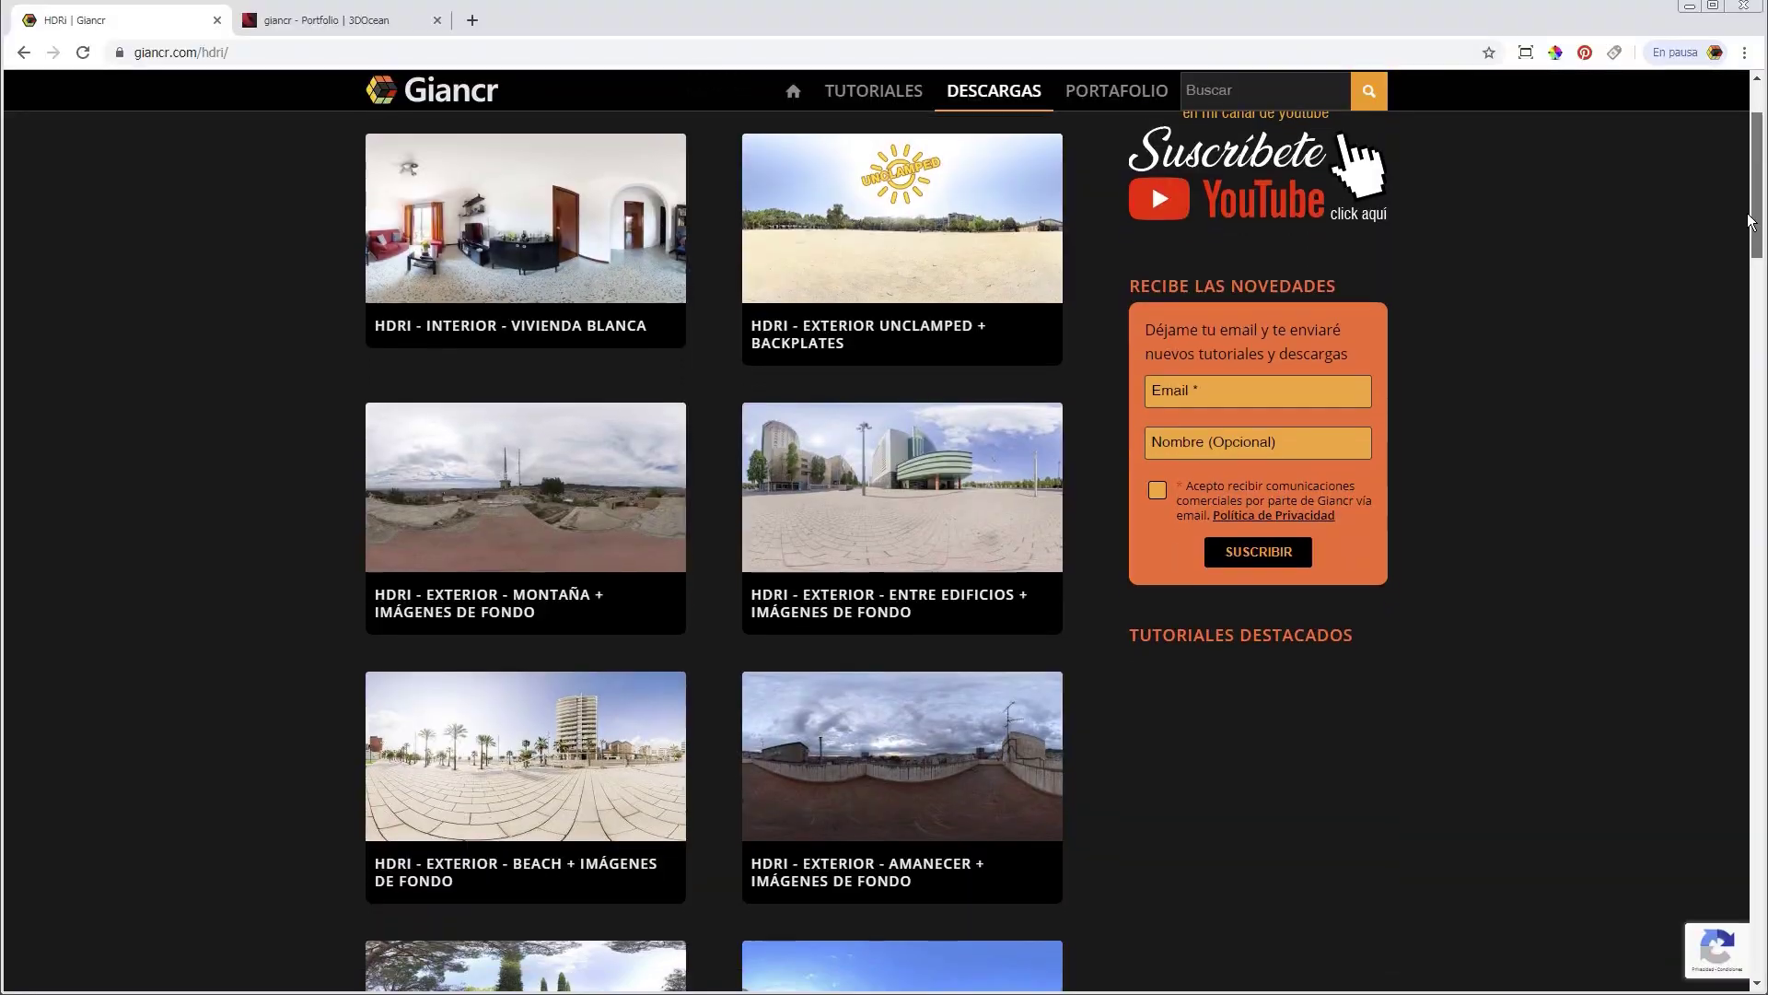
{"action": "scroll", "coordinate": [1750, 247], "scroll_direction": "down", "scroll_amount": 3}
{"action": "left_click_drag", "start_coordinate": [1750, 247], "coordinate": [1753, 295]}
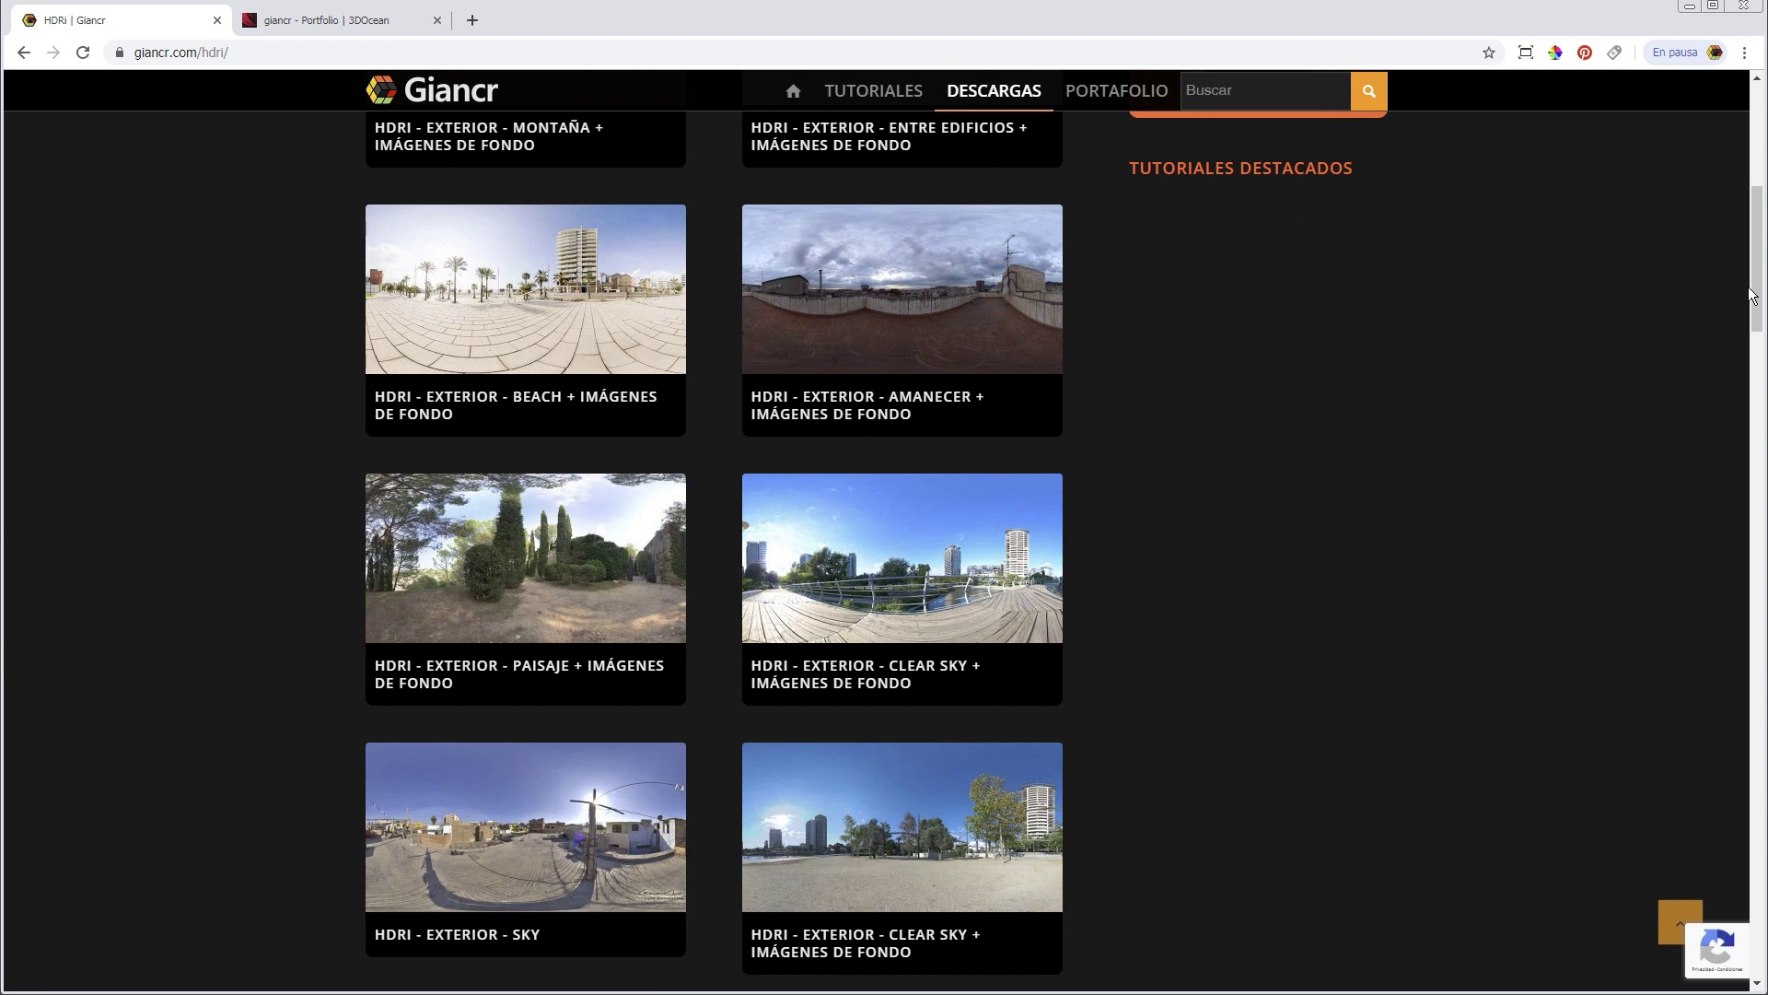
Step: Go to the HDRi 005 - Exterior - Beach + Backplates page from the 3DOcean portfolio and scroll down
{"action": "key", "text": "ctrl+Tab"}
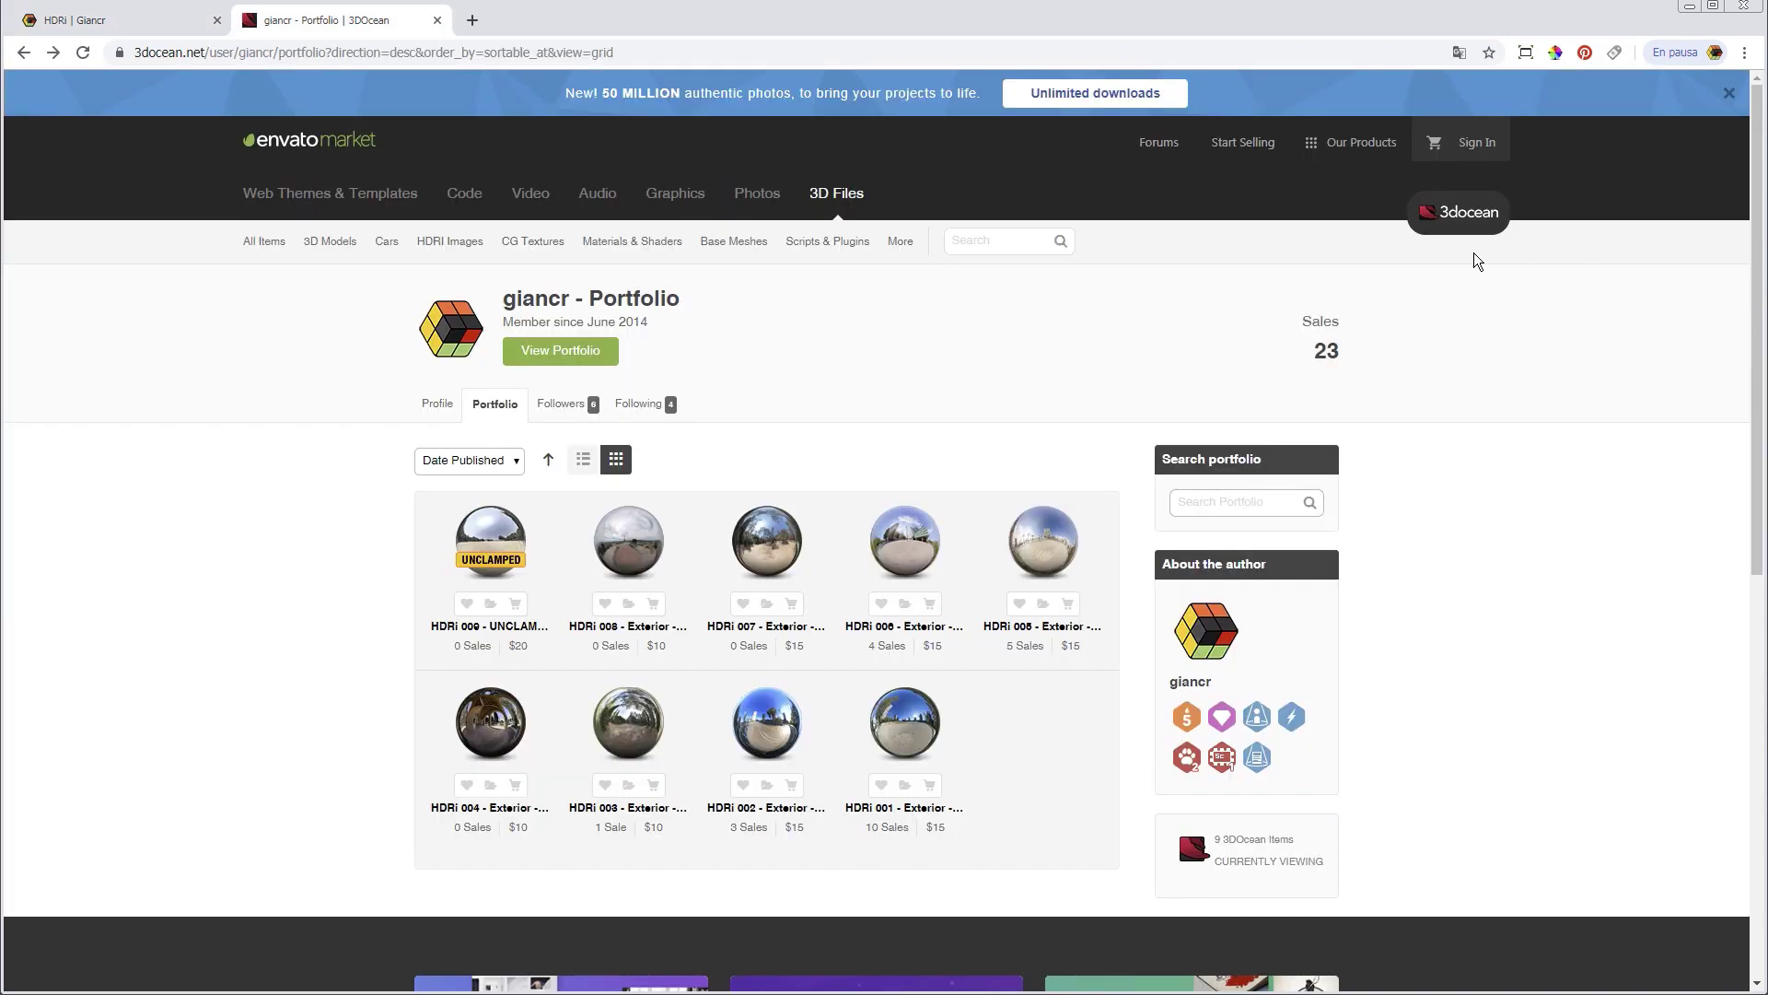
{"action": "mouse_move", "coordinate": [1042, 540]}
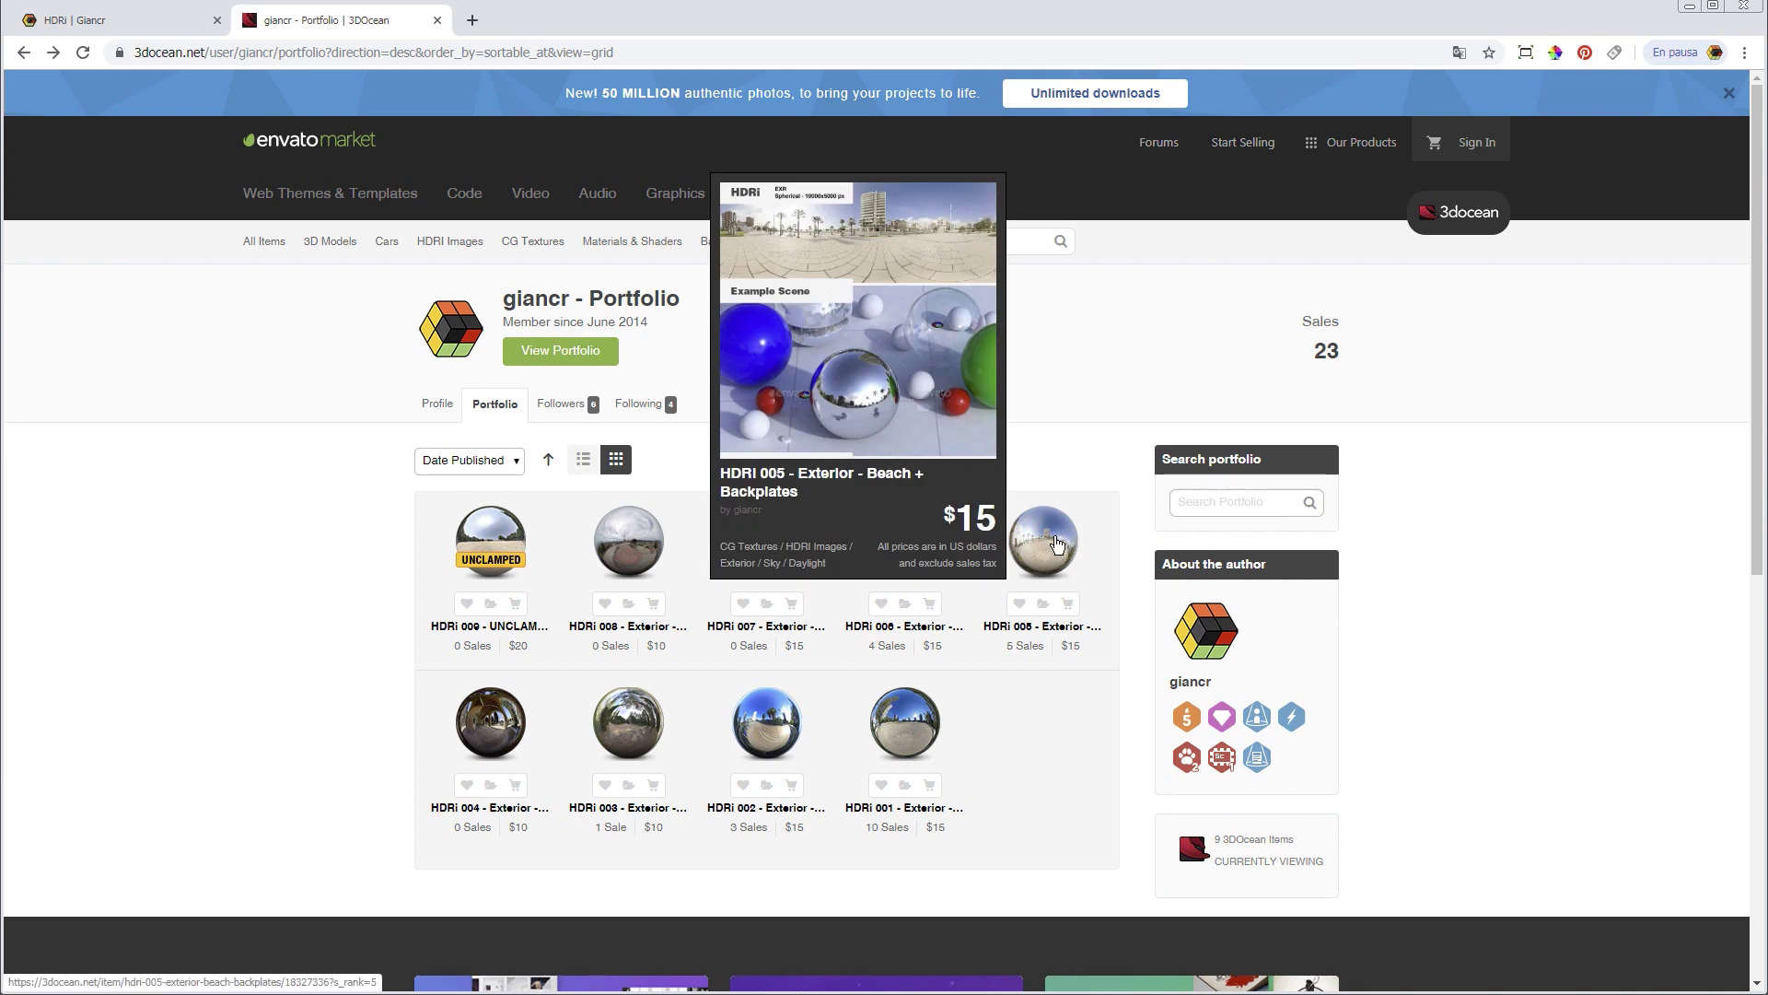
{"action": "left_click", "coordinate": [1057, 544]}
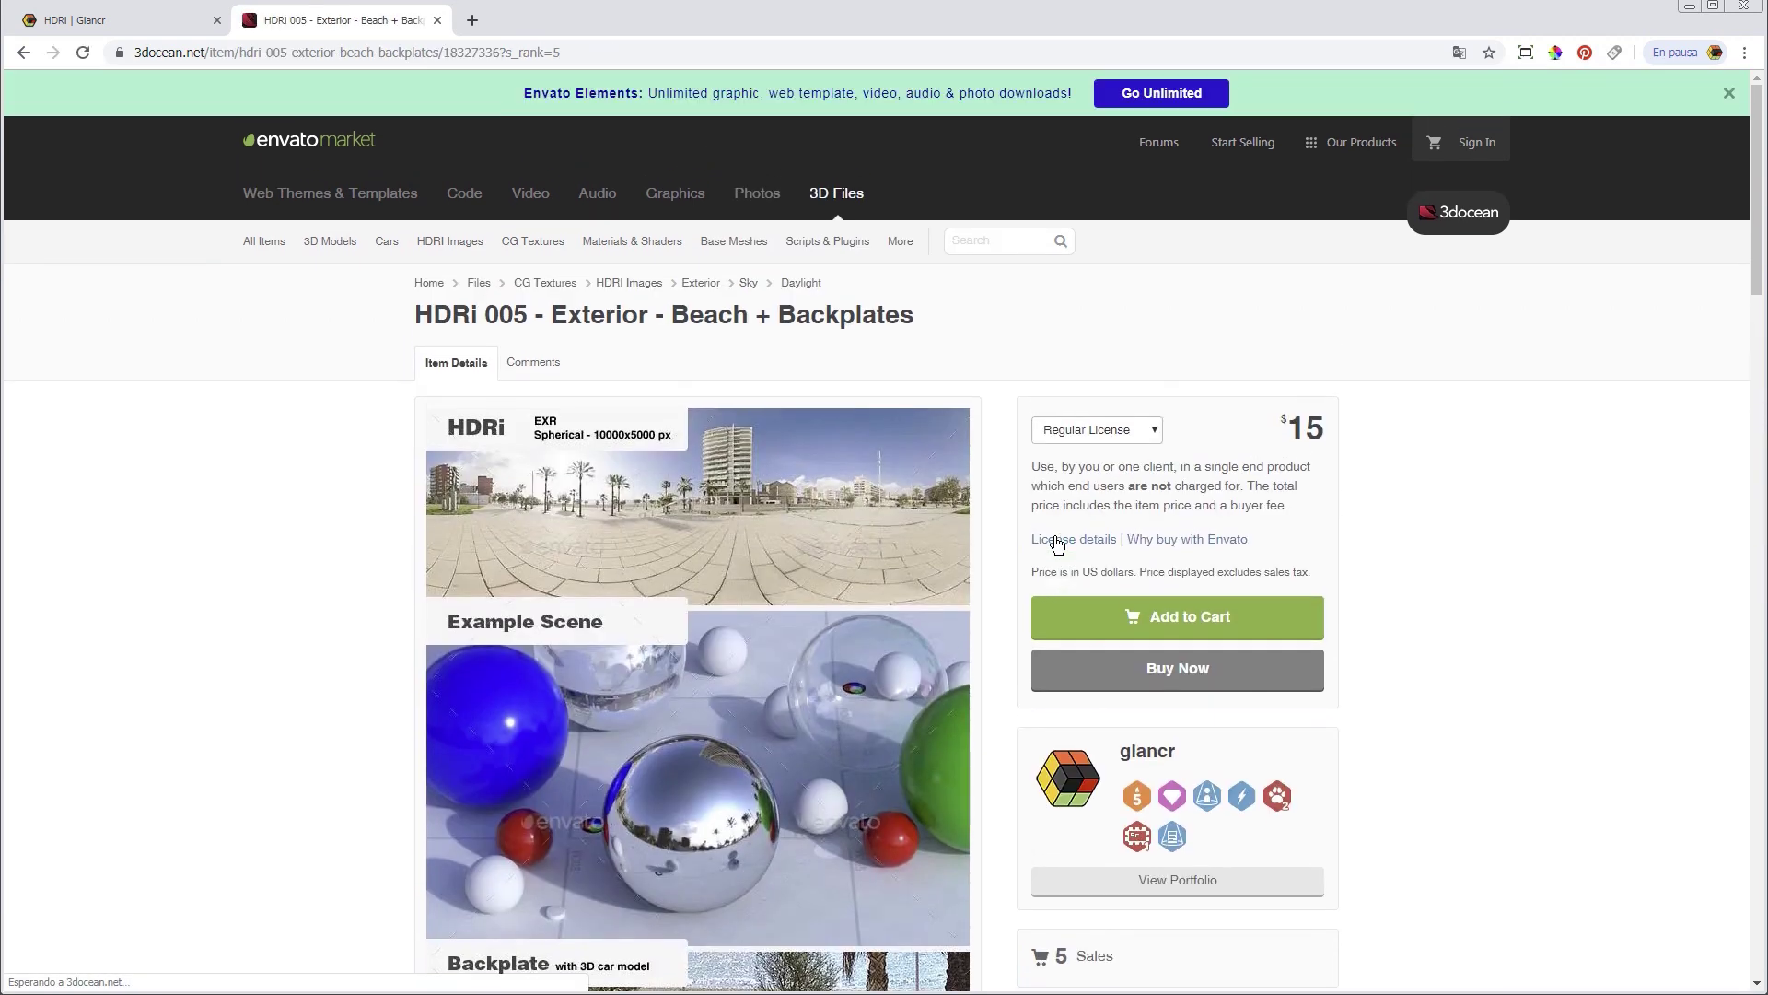
{"action": "scroll", "coordinate": [1014, 544], "scroll_direction": "down", "scroll_amount": 1}
{"action": "scroll", "coordinate": [1014, 544], "scroll_direction": "down", "scroll_amount": 3}
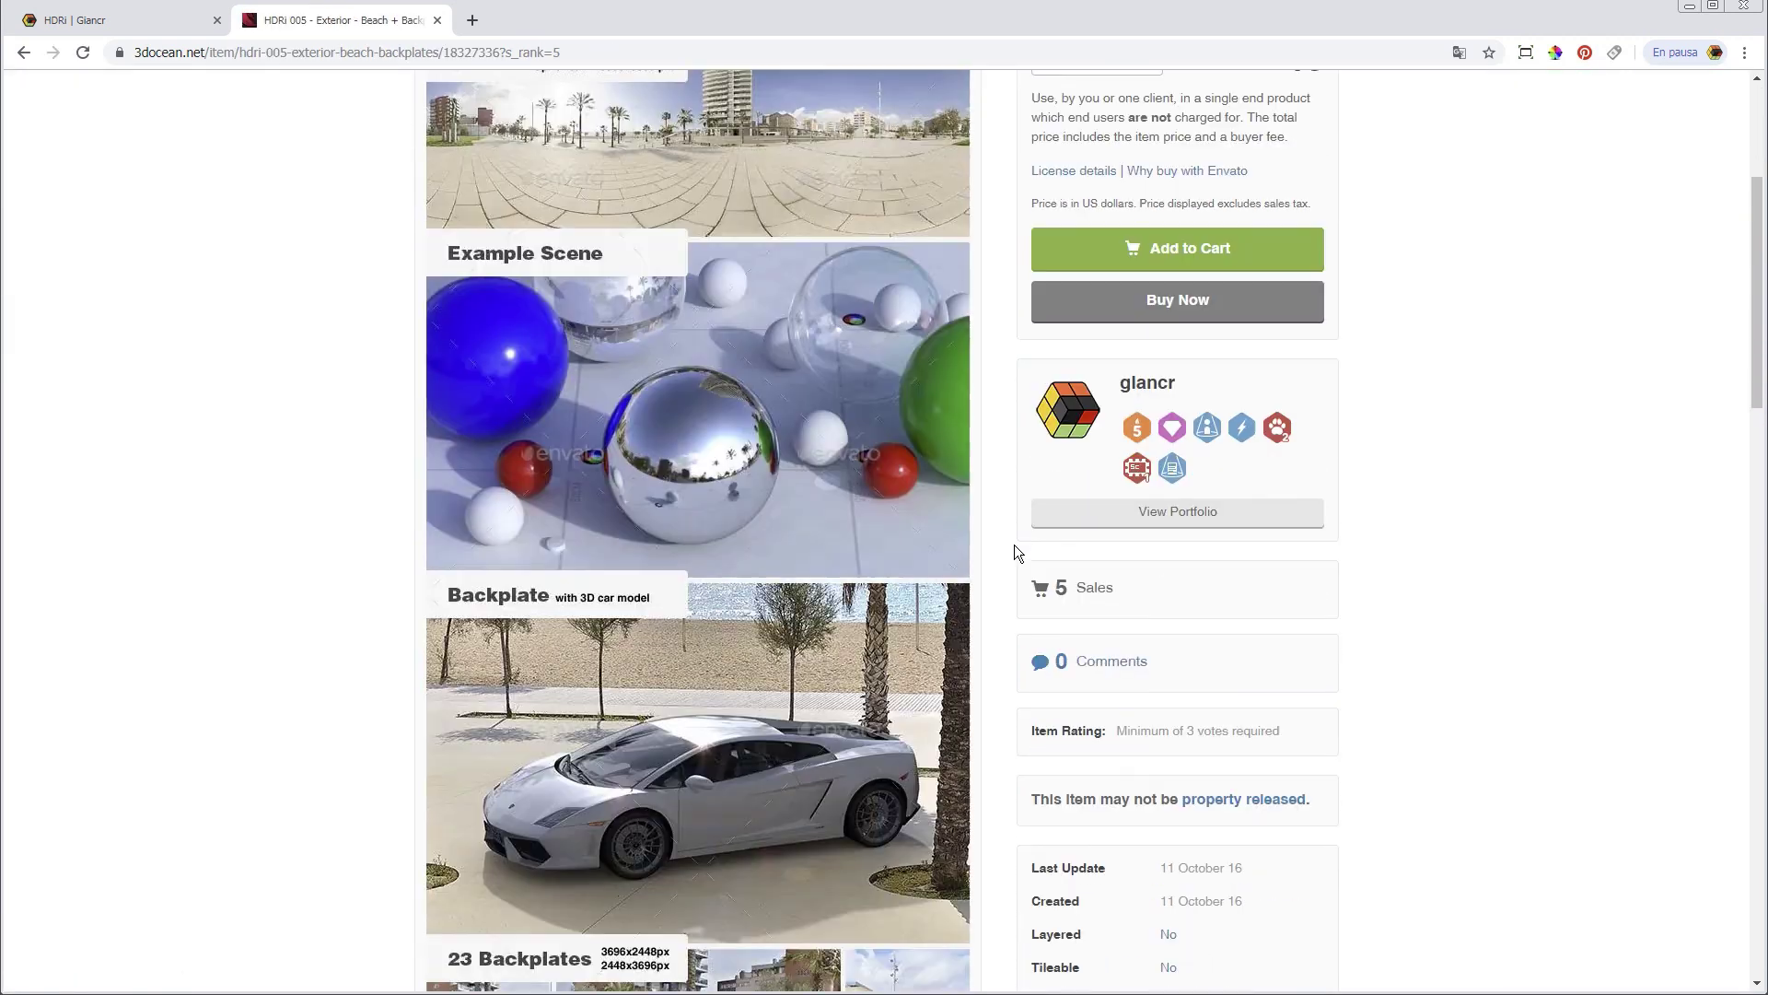
{"action": "scroll", "coordinate": [1014, 544], "scroll_direction": "down", "scroll_amount": 1}
{"action": "scroll", "coordinate": [1014, 544], "scroll_direction": "down", "scroll_amount": 2}
{"action": "scroll", "coordinate": [1014, 544], "scroll_direction": "down", "scroll_amount": 1}
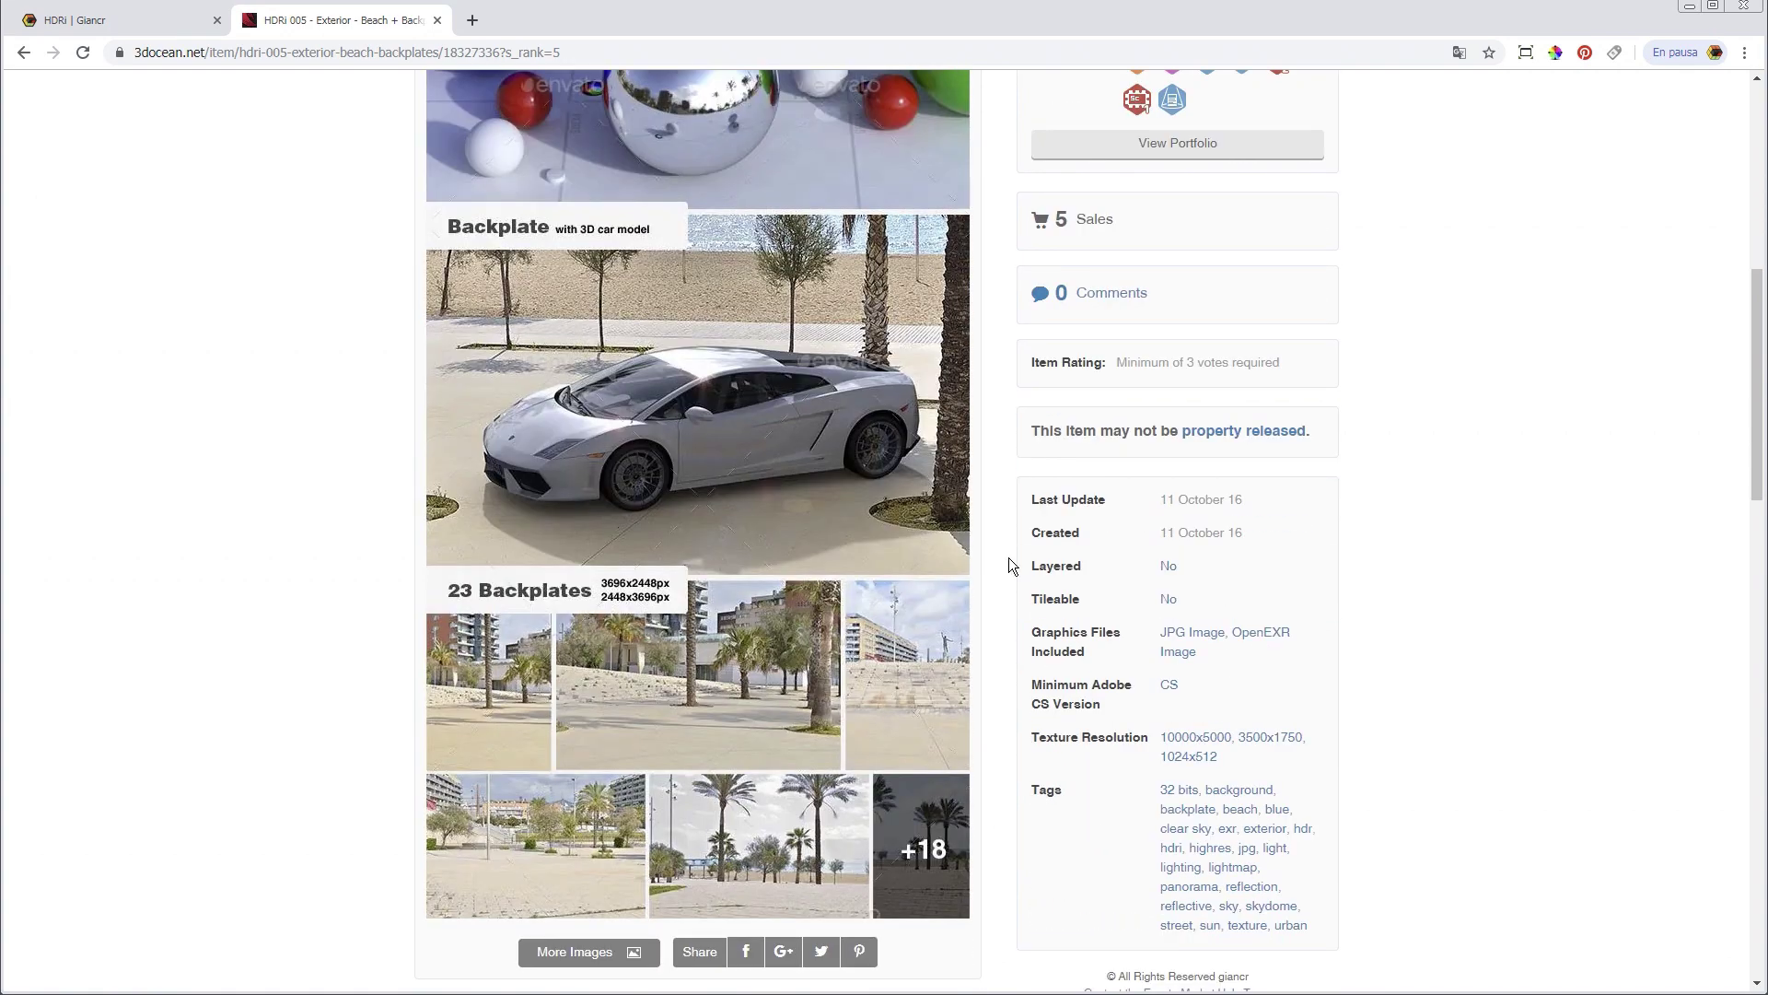
Step: Browse the gallery previews: beach panorama, car example, and the backplate grid
{"action": "left_click", "coordinate": [934, 838]}
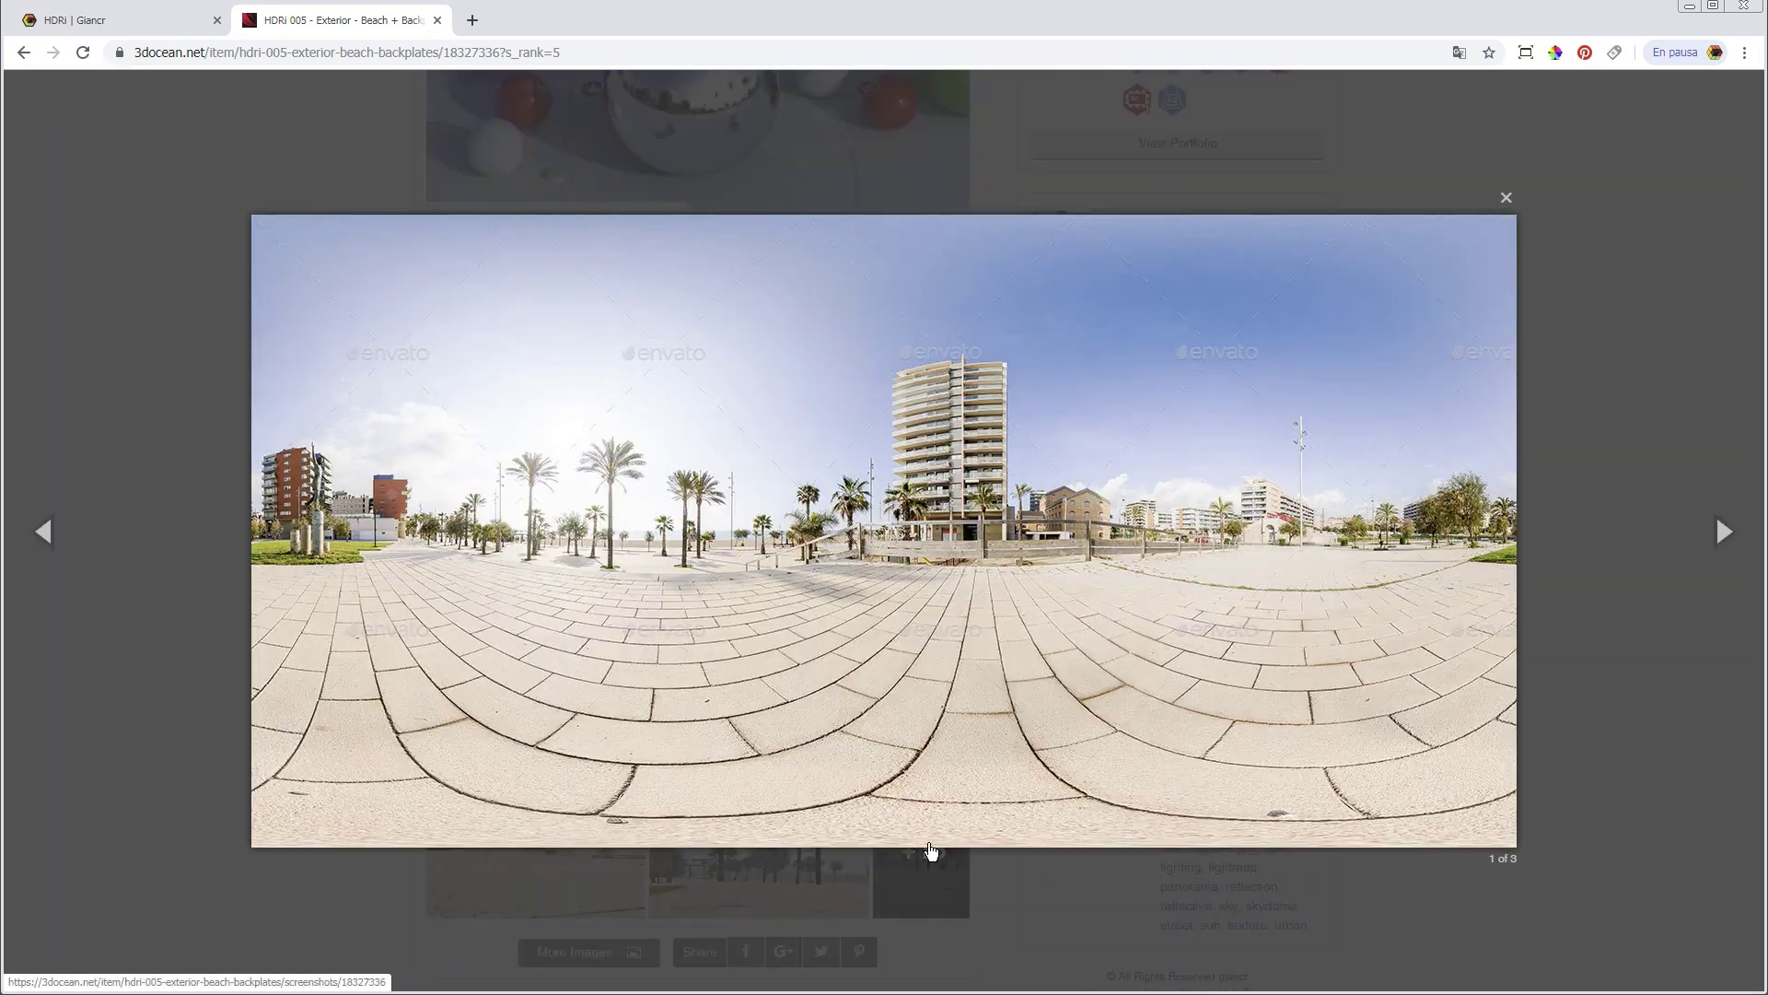
{"action": "left_click", "coordinate": [1724, 534]}
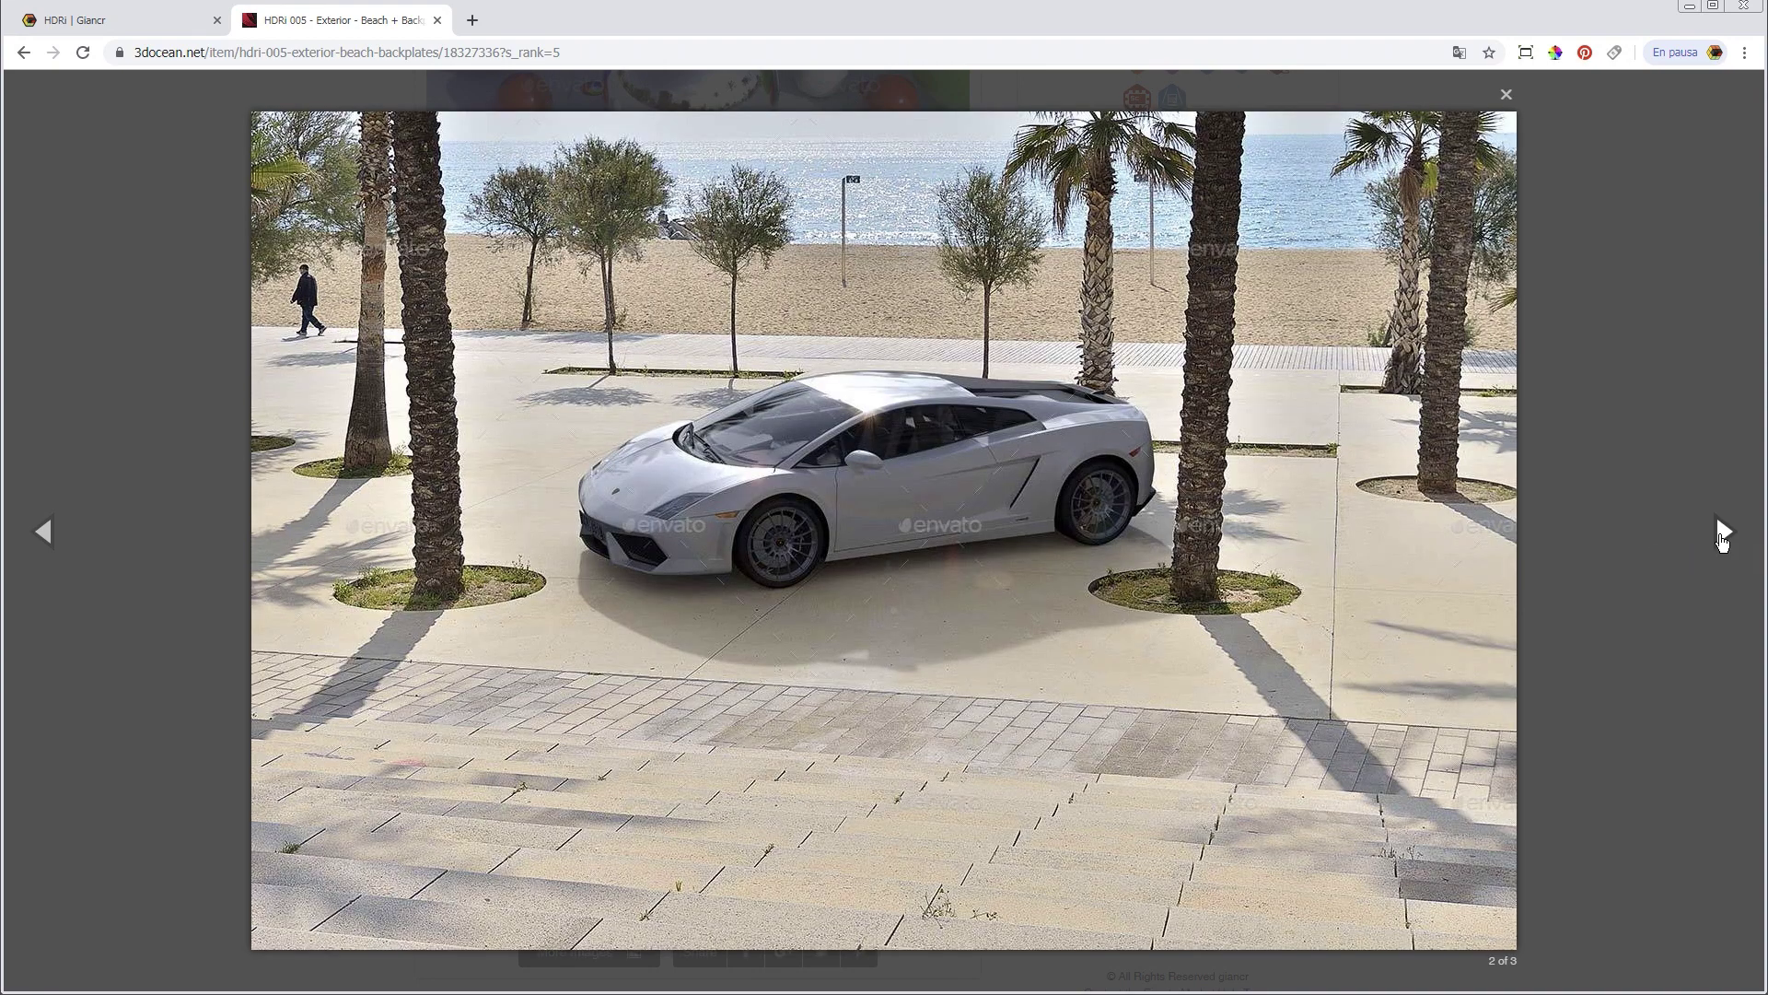
{"action": "left_click", "coordinate": [1724, 534]}
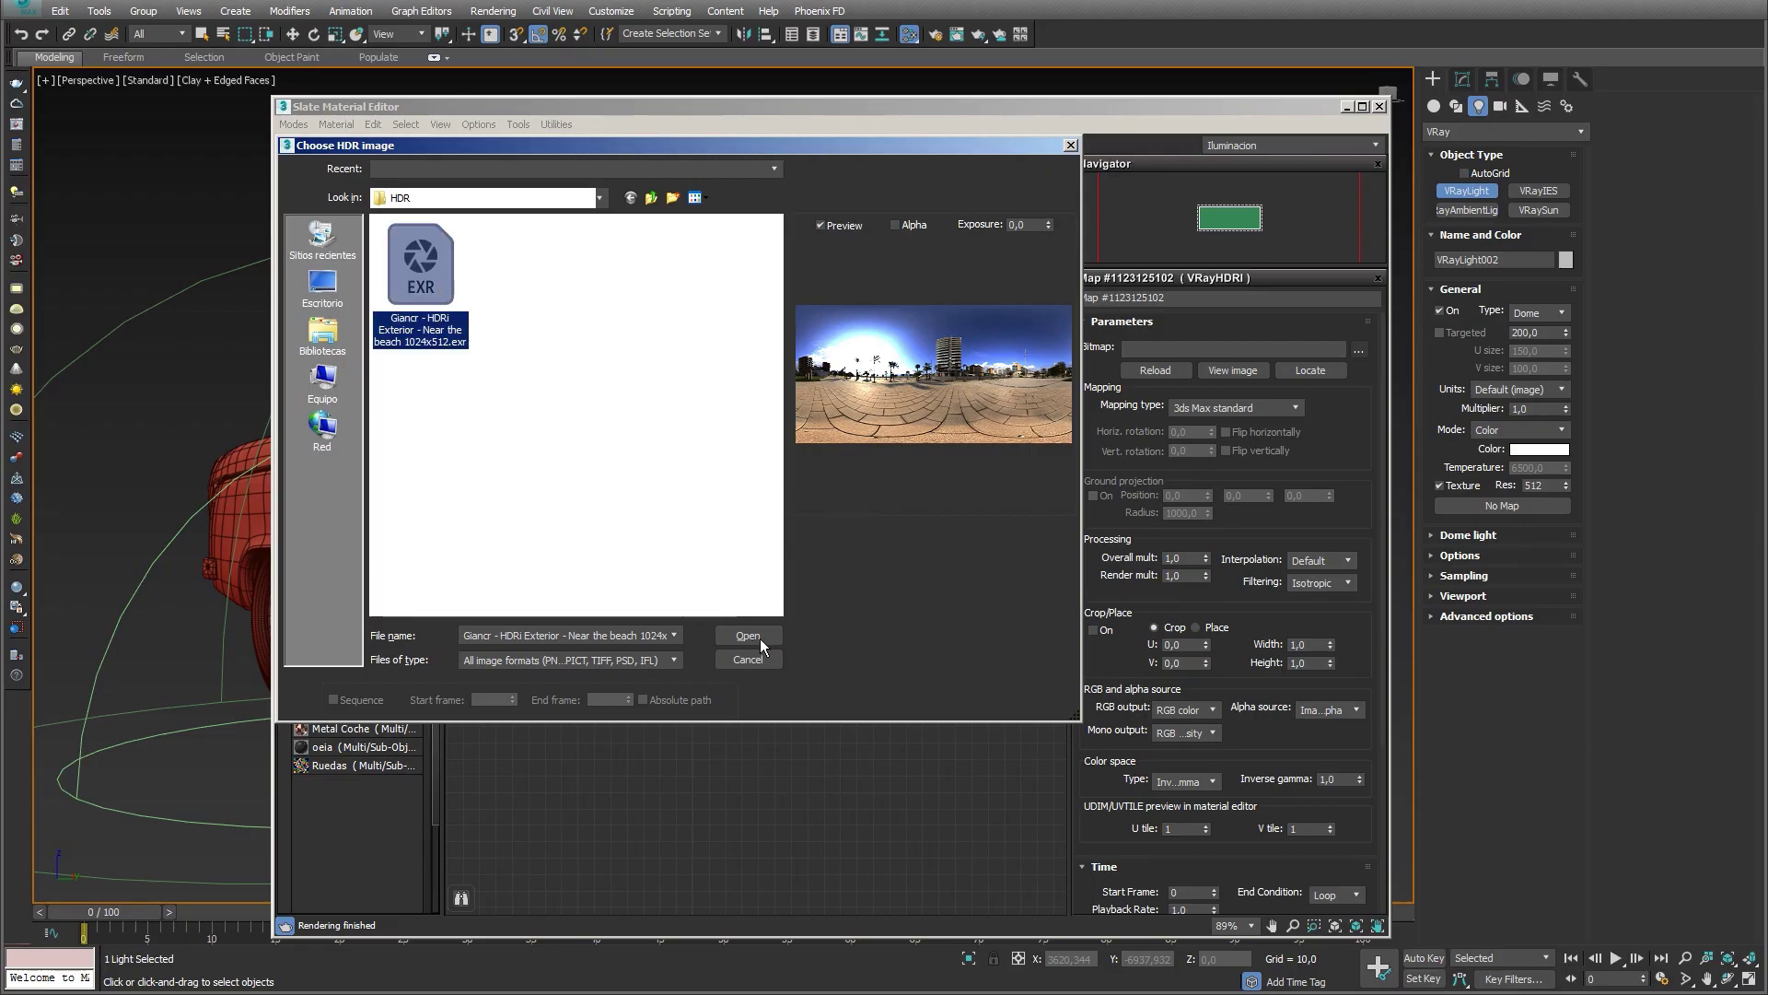
Step: Load Near the beach 1024x512.exr with Spherical mapping and instance it into the dome light's texture
{"action": "left_click", "coordinate": [761, 637]}
{"action": "left_click", "coordinate": [1236, 407]}
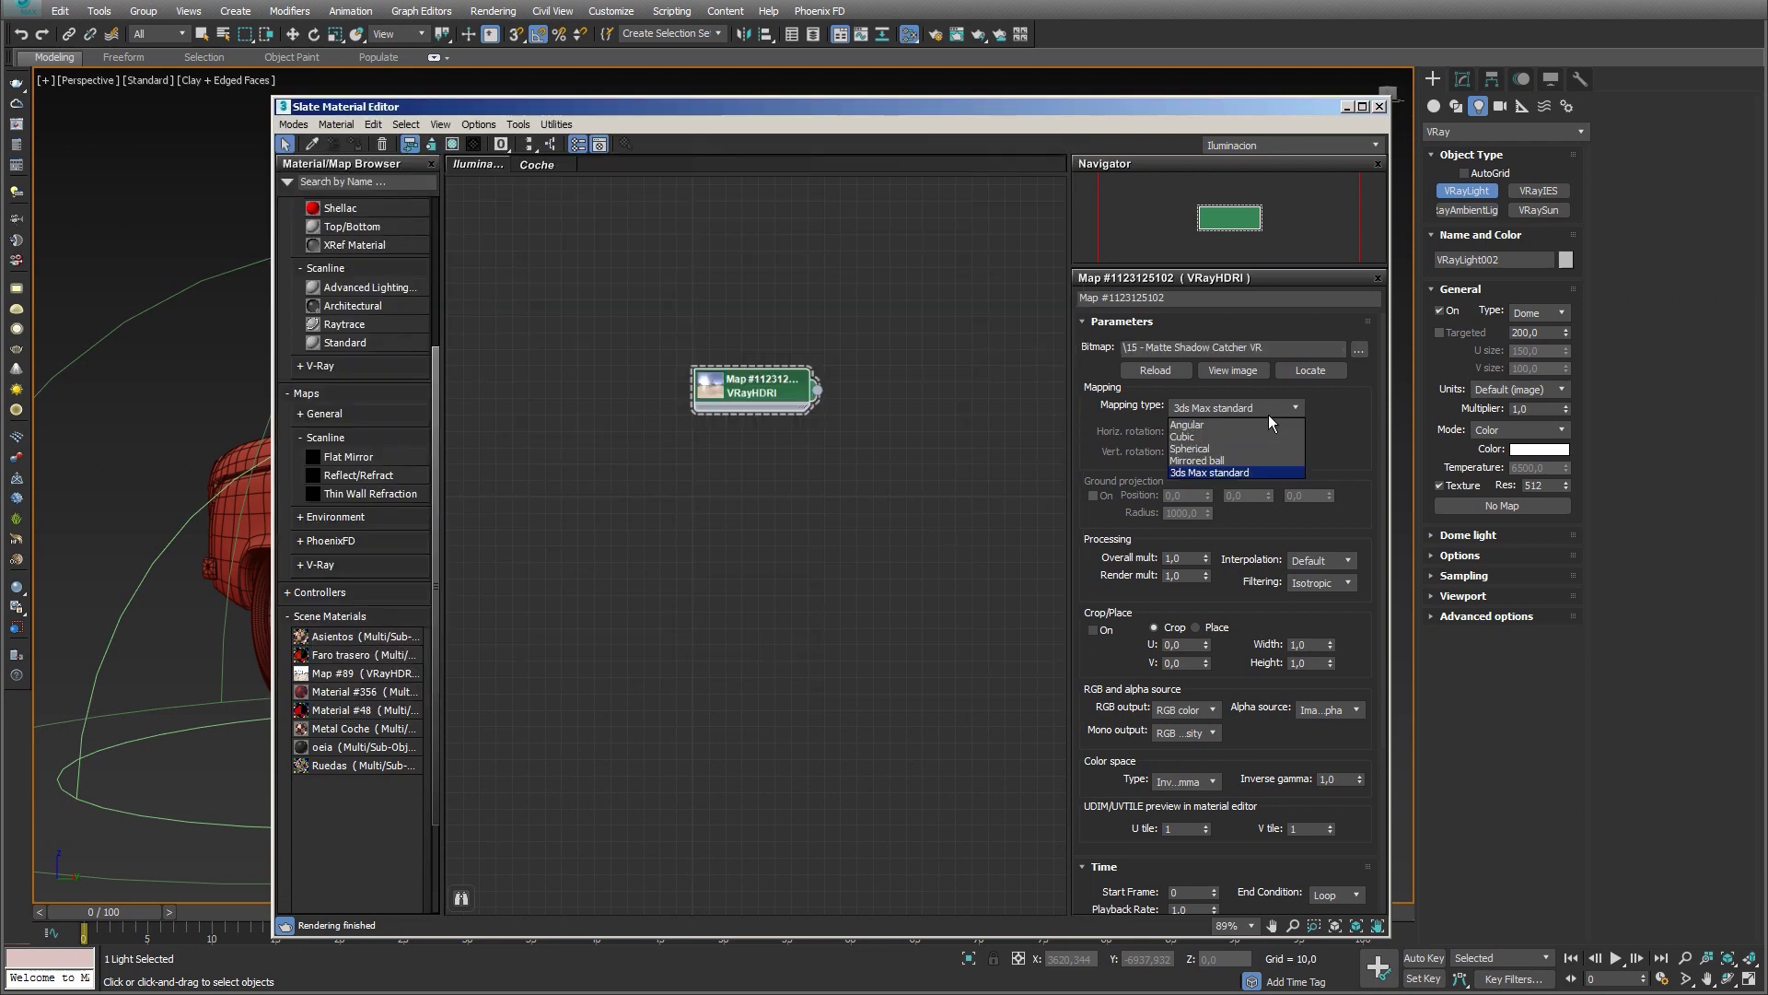
{"action": "left_click", "coordinate": [1208, 449]}
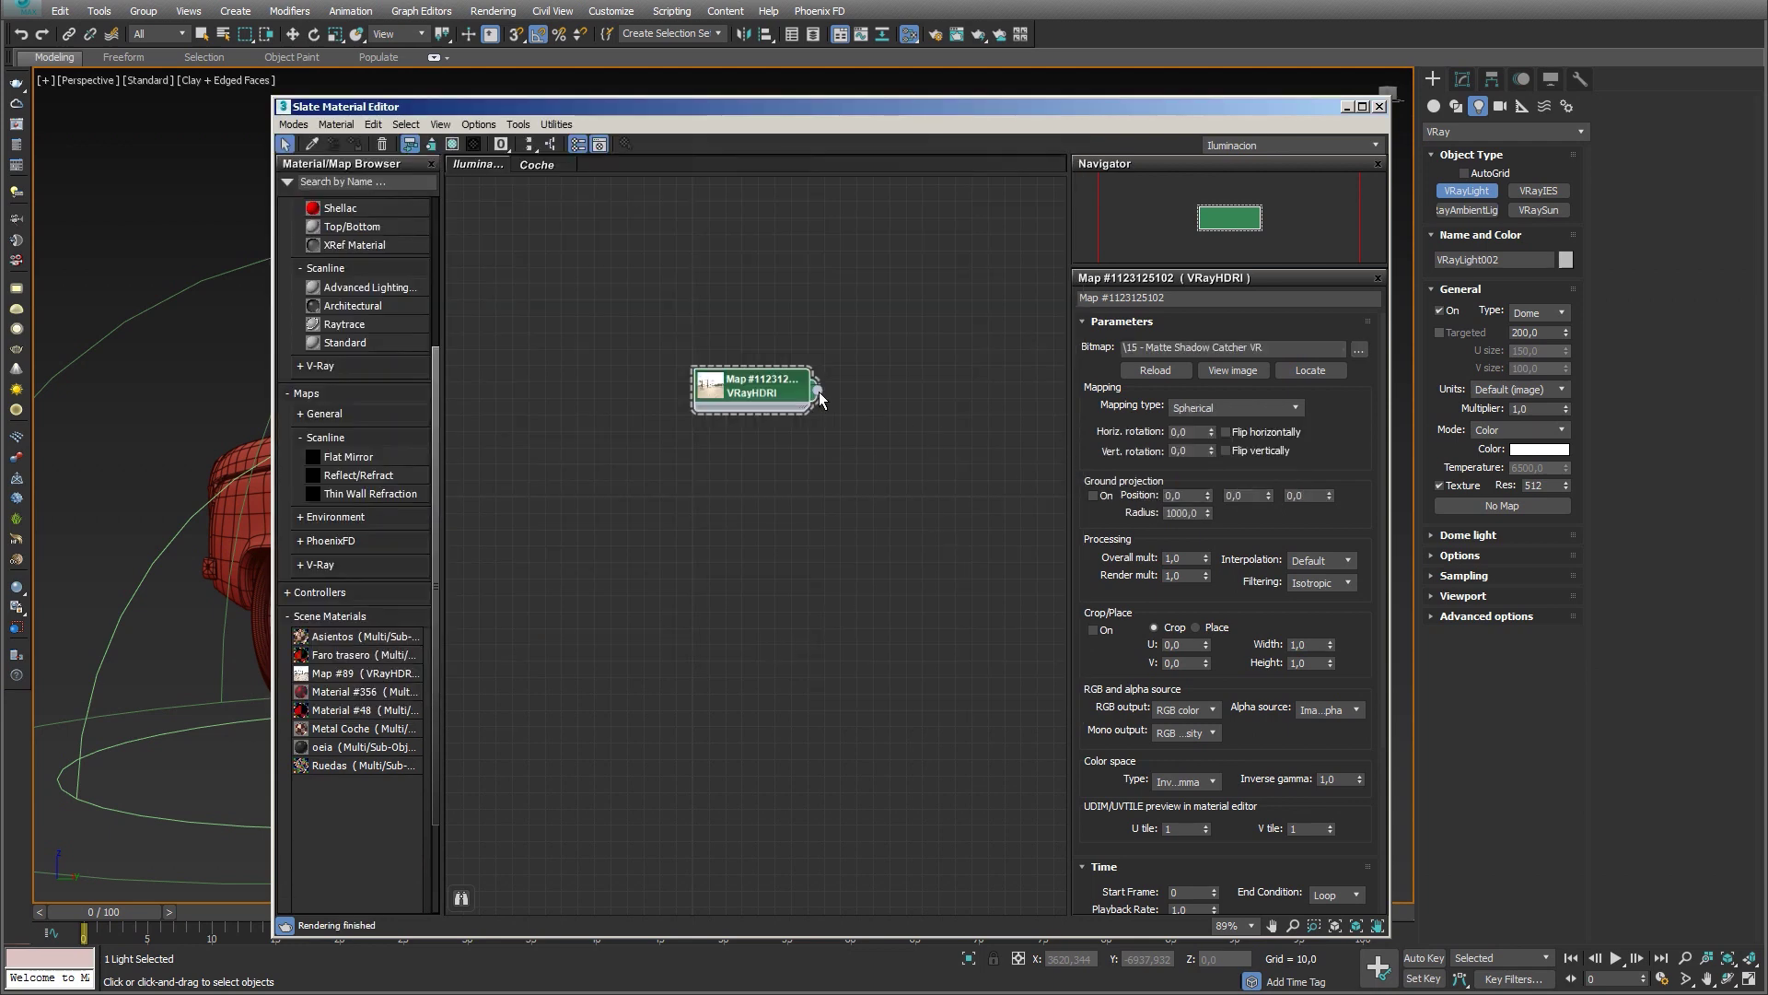
{"action": "left_click_drag", "start_coordinate": [817, 391], "coordinate": [1463, 513]}
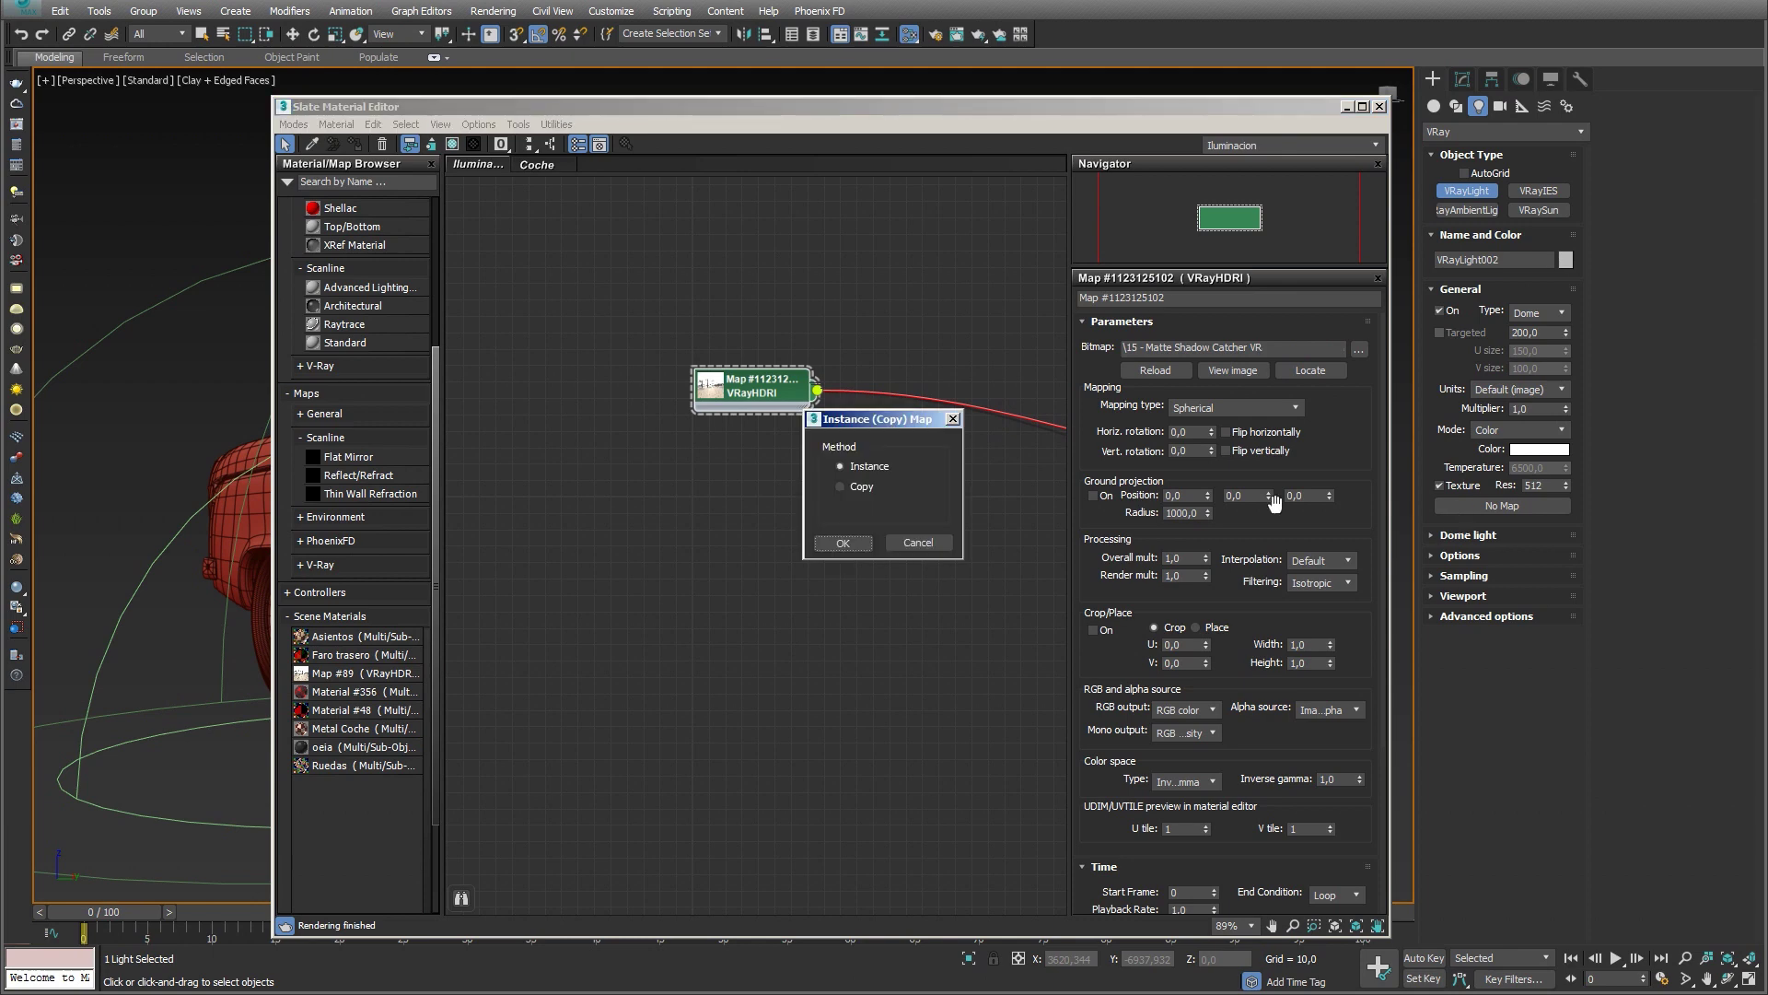
{"action": "left_click", "coordinate": [858, 542]}
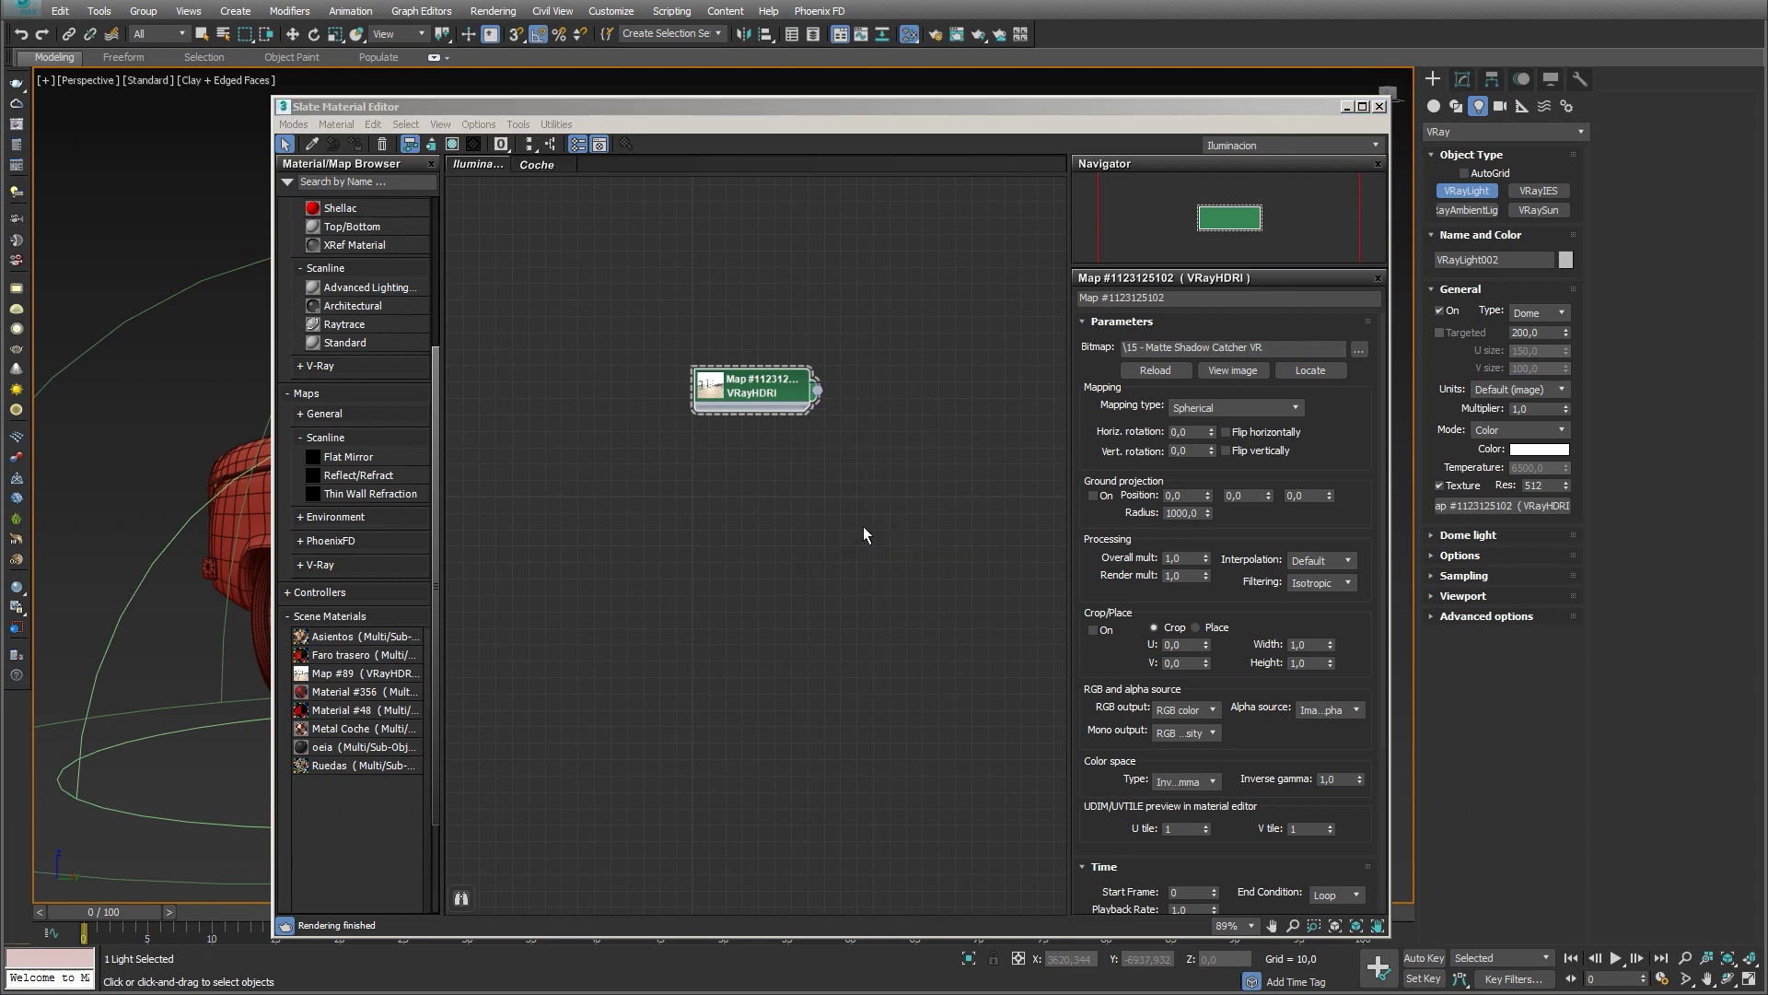
Step: Switch the renderer to V-Ray and start an interactive render of the car
{"action": "left_click", "coordinate": [936, 35]}
{"action": "left_click", "coordinate": [1201, 217]}
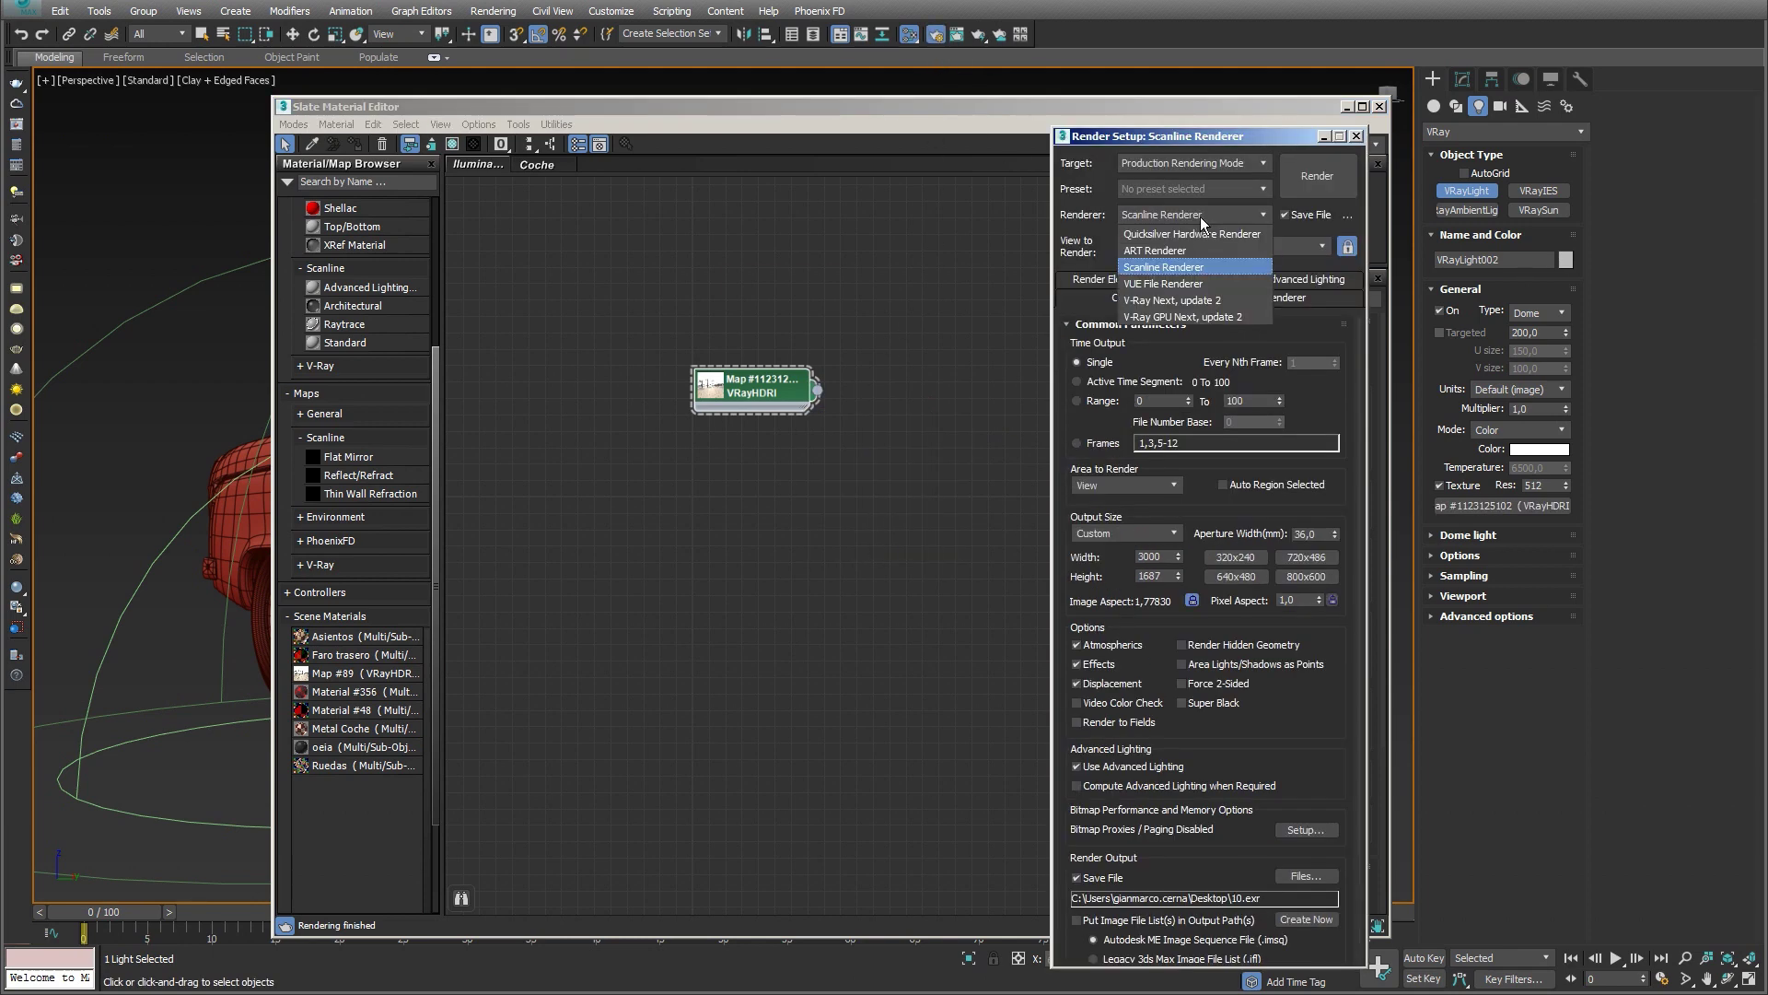
{"action": "left_click", "coordinate": [1210, 303]}
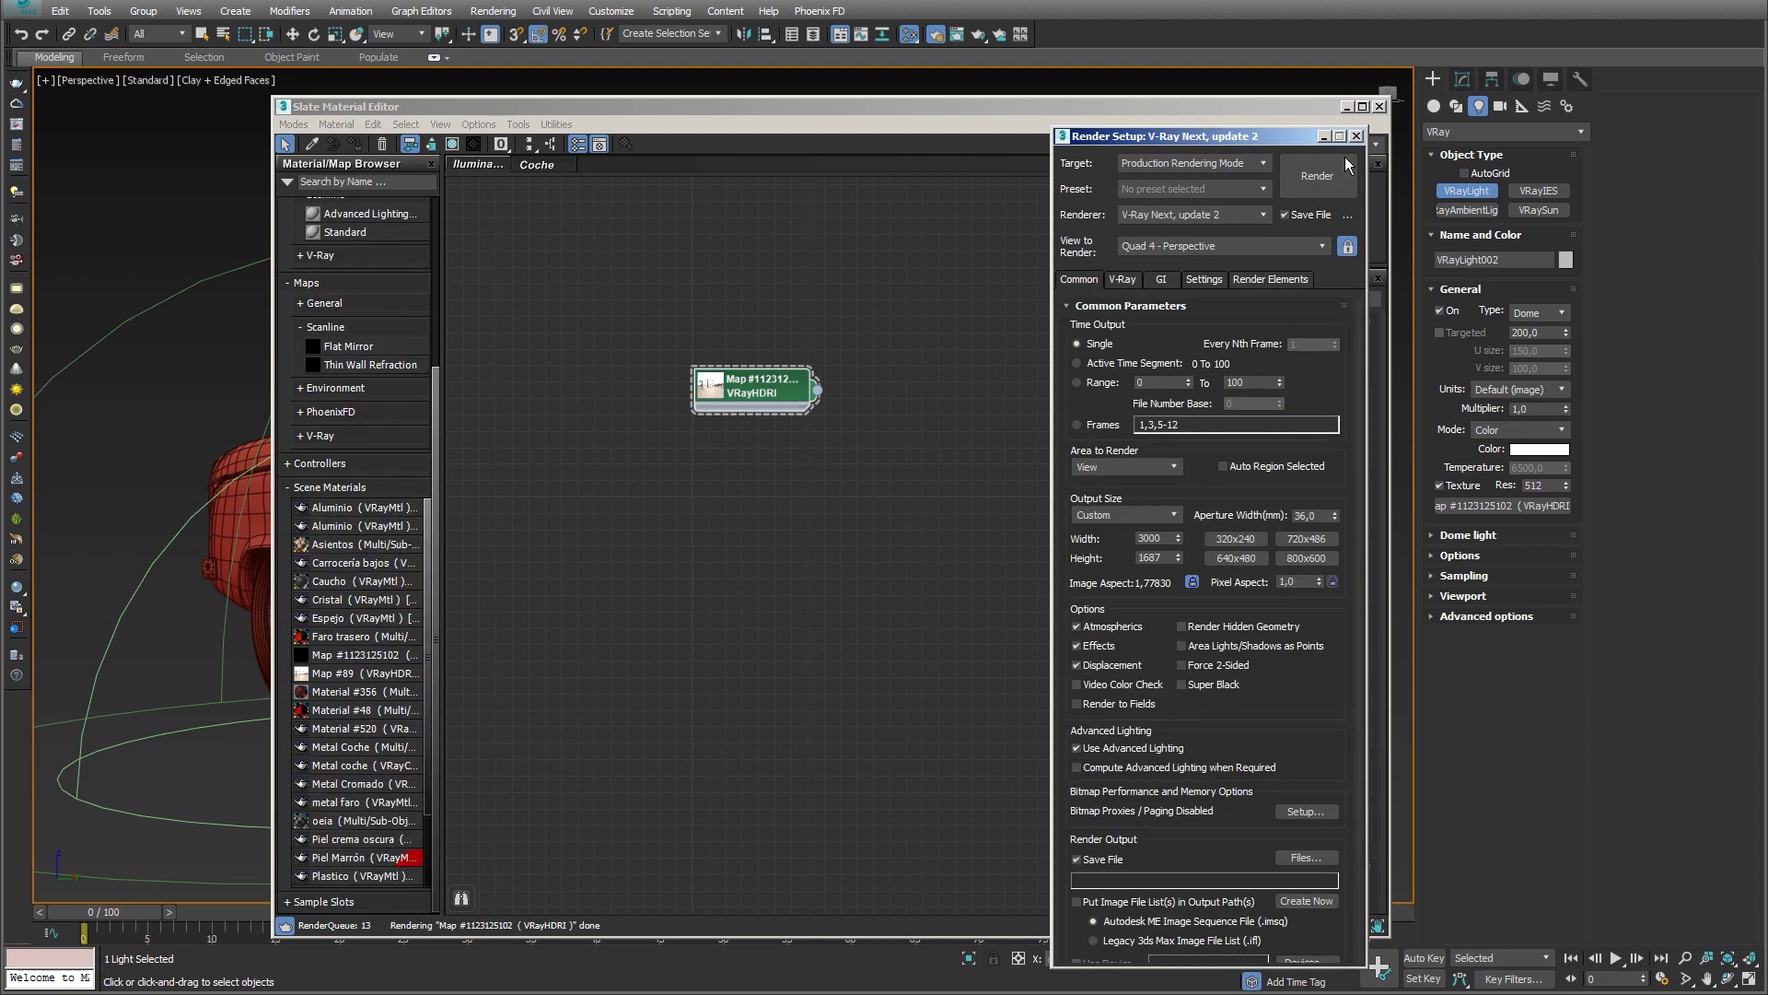
{"action": "left_click", "coordinate": [924, 257]}
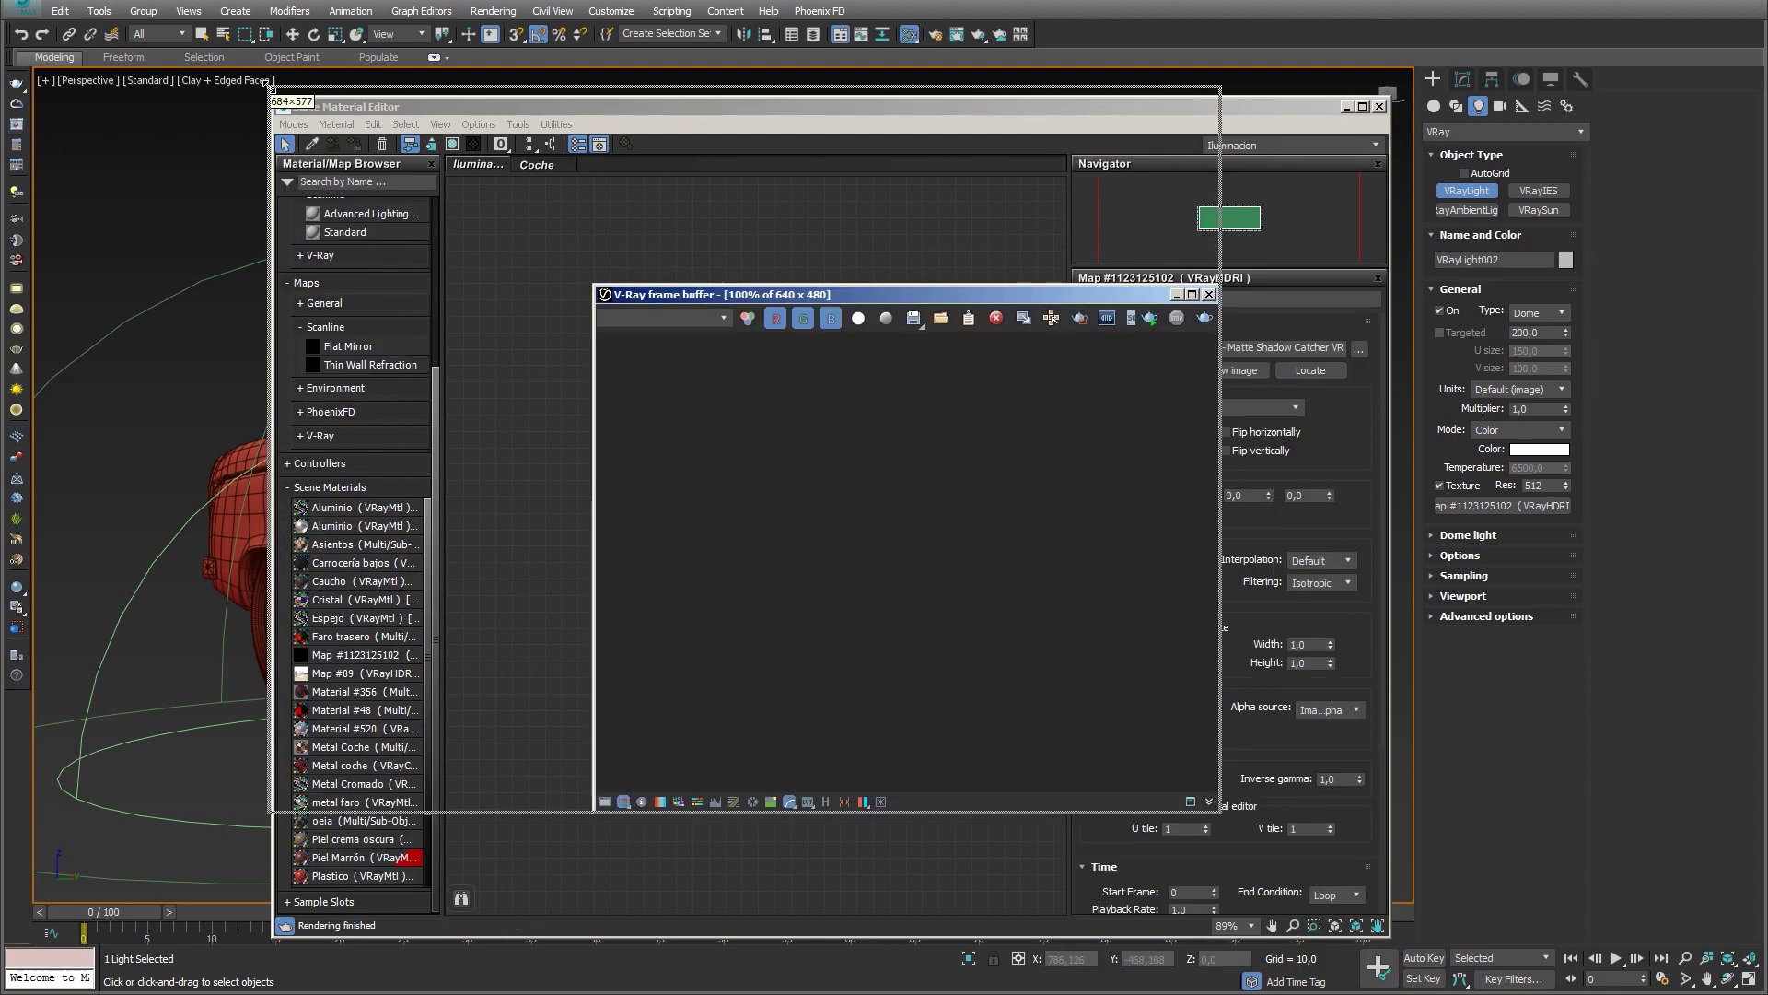
{"action": "left_click", "coordinate": [1149, 120]}
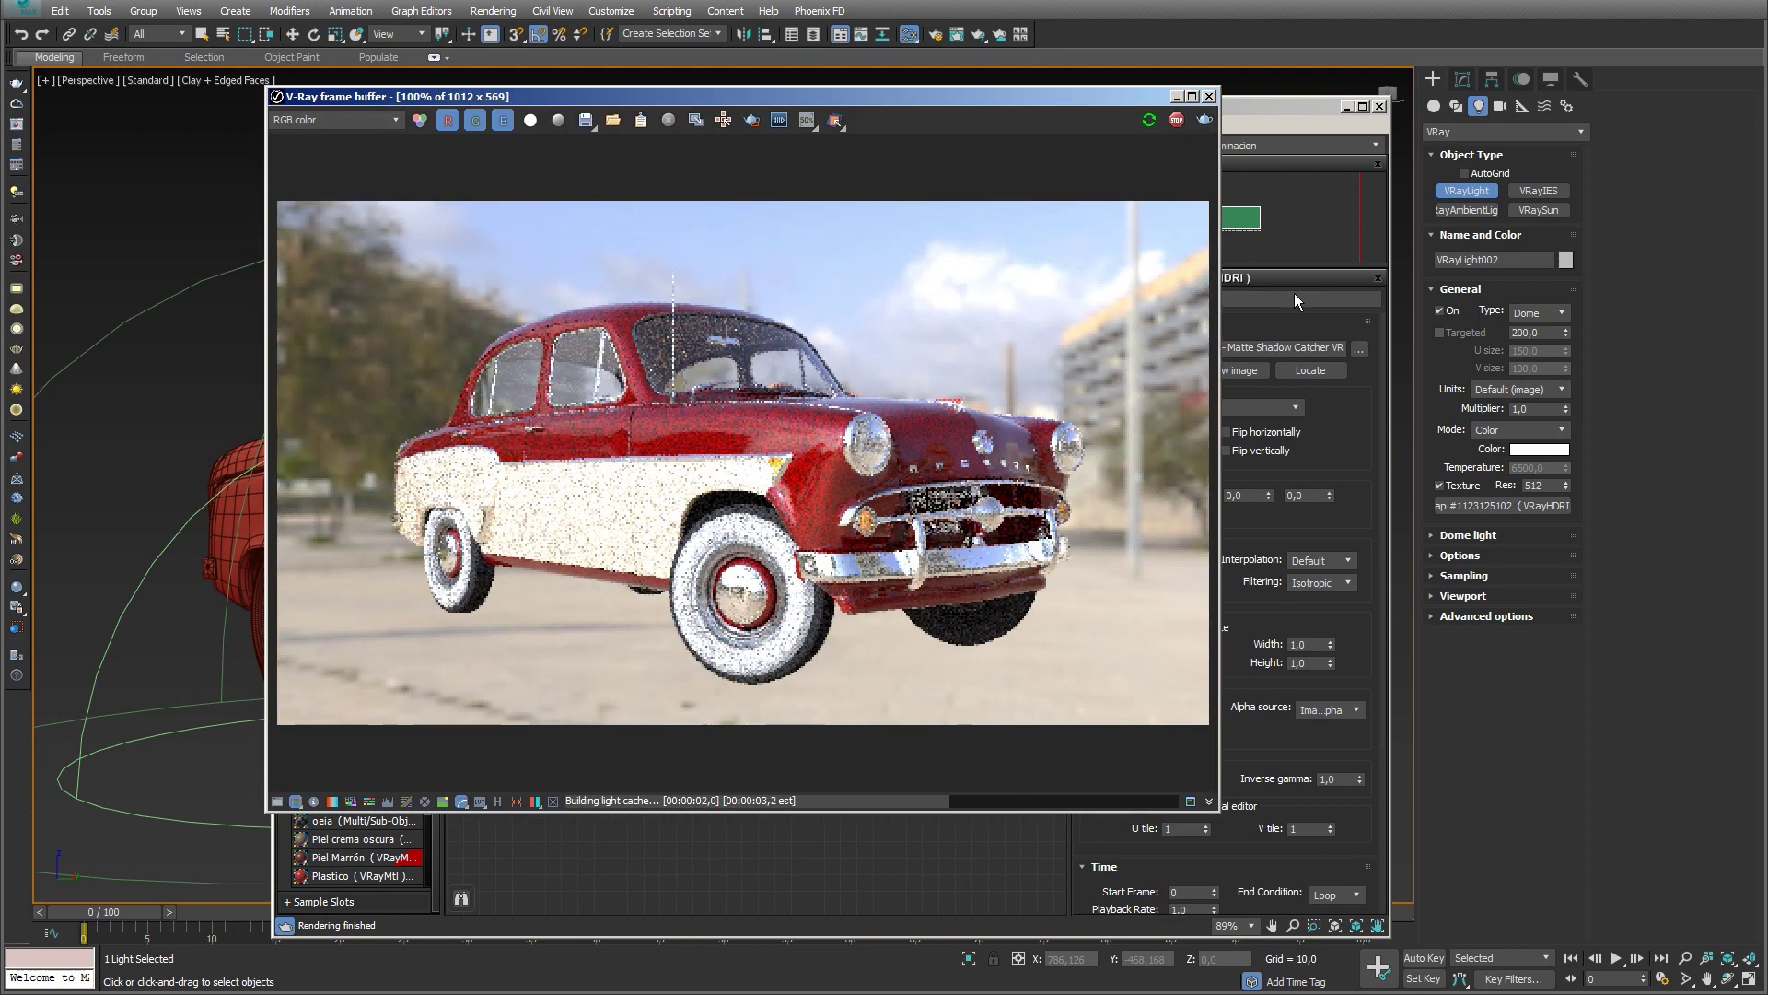
Step: Turn the dome light's Spherical (full dome) option off to compare, then back on
{"action": "left_click", "coordinate": [1465, 535]}
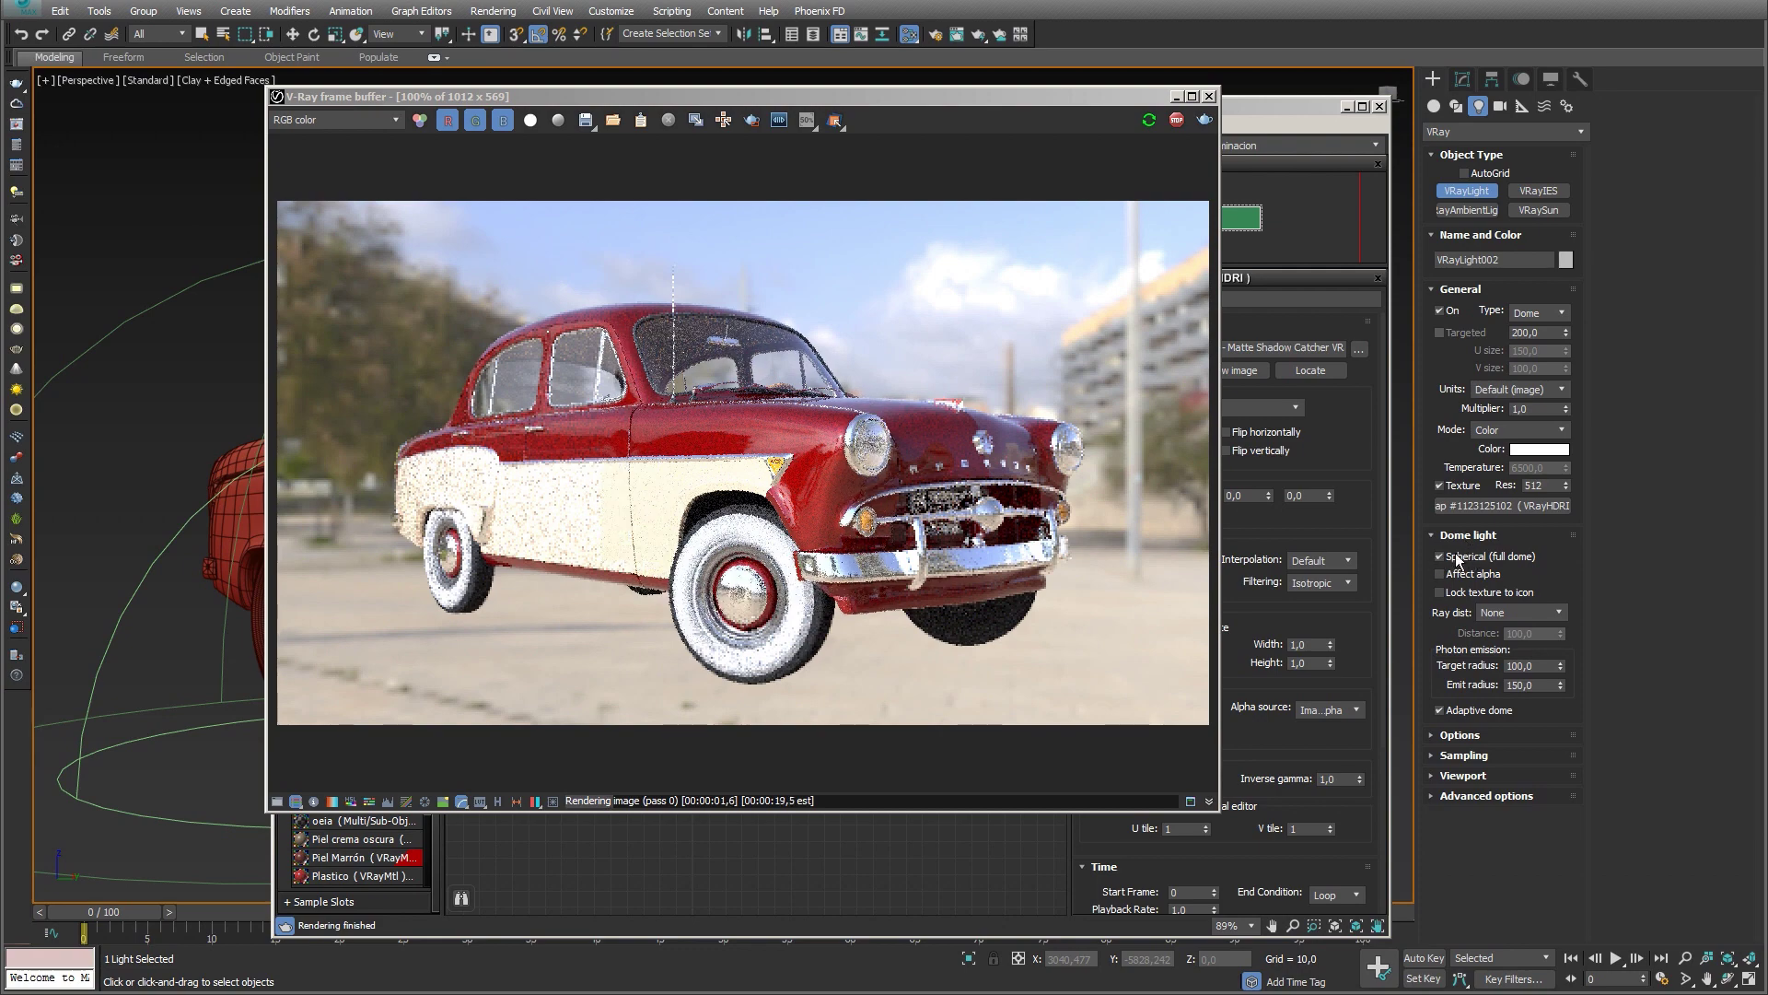
{"action": "left_click", "coordinate": [1456, 558]}
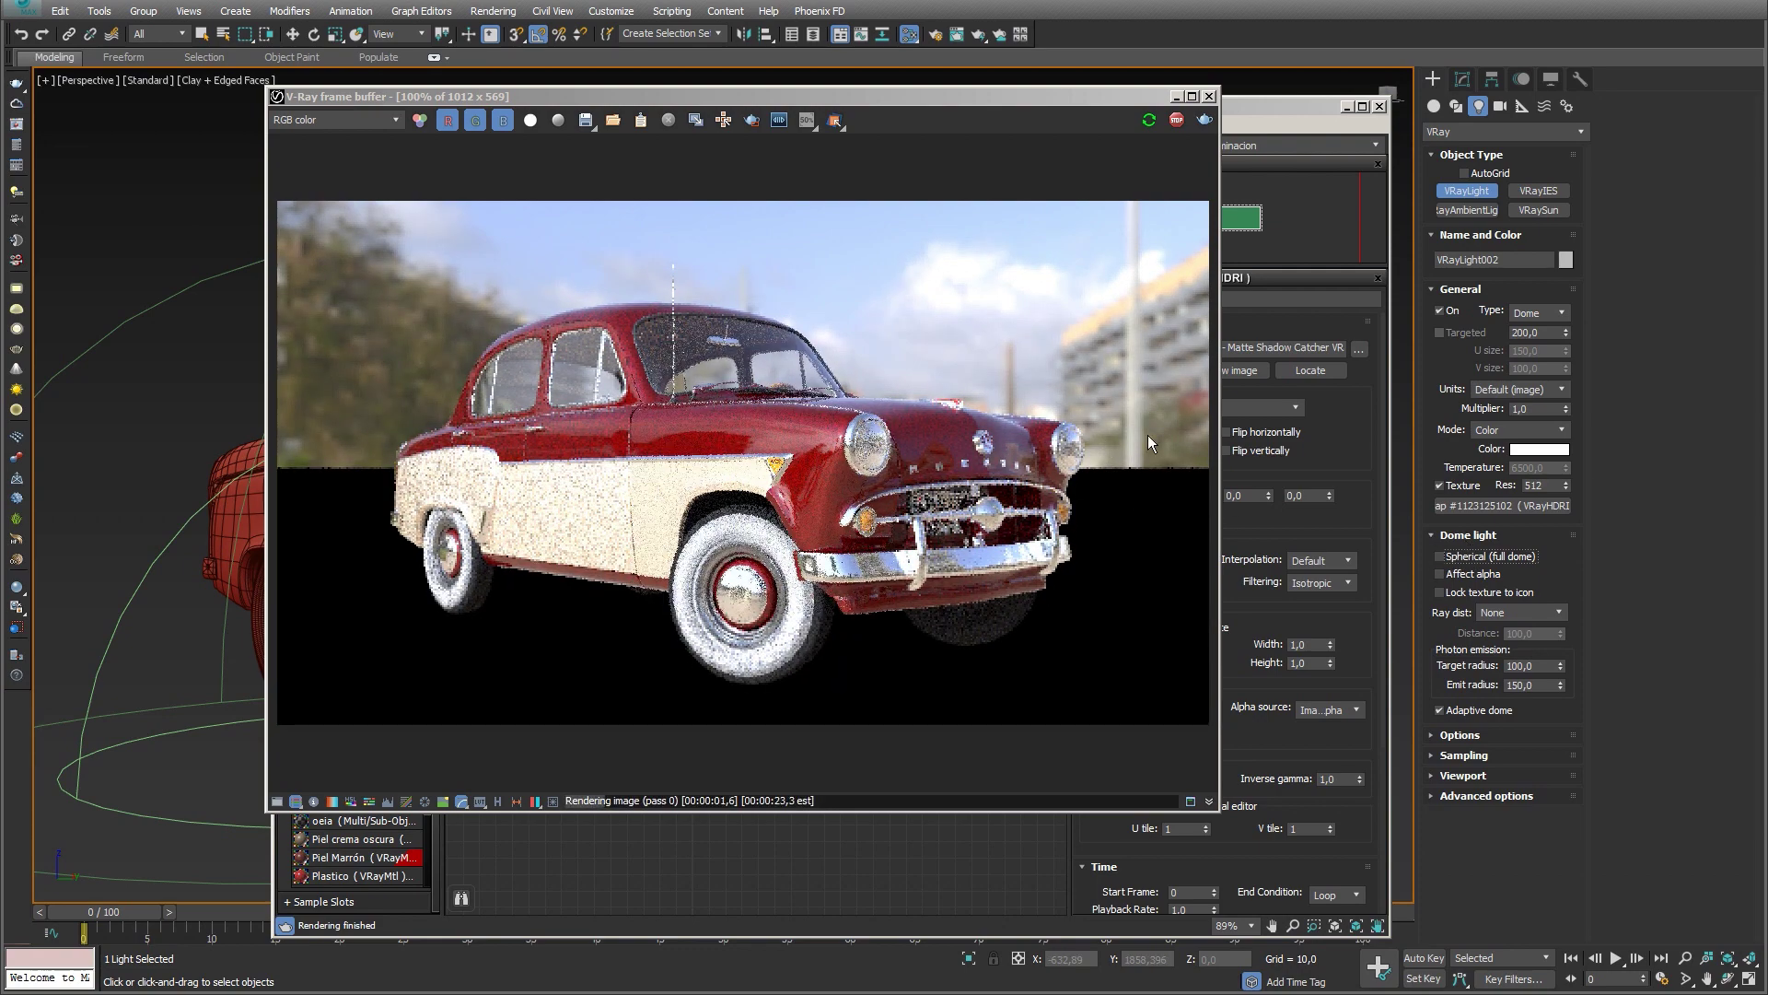
{"action": "left_click", "coordinate": [1453, 560]}
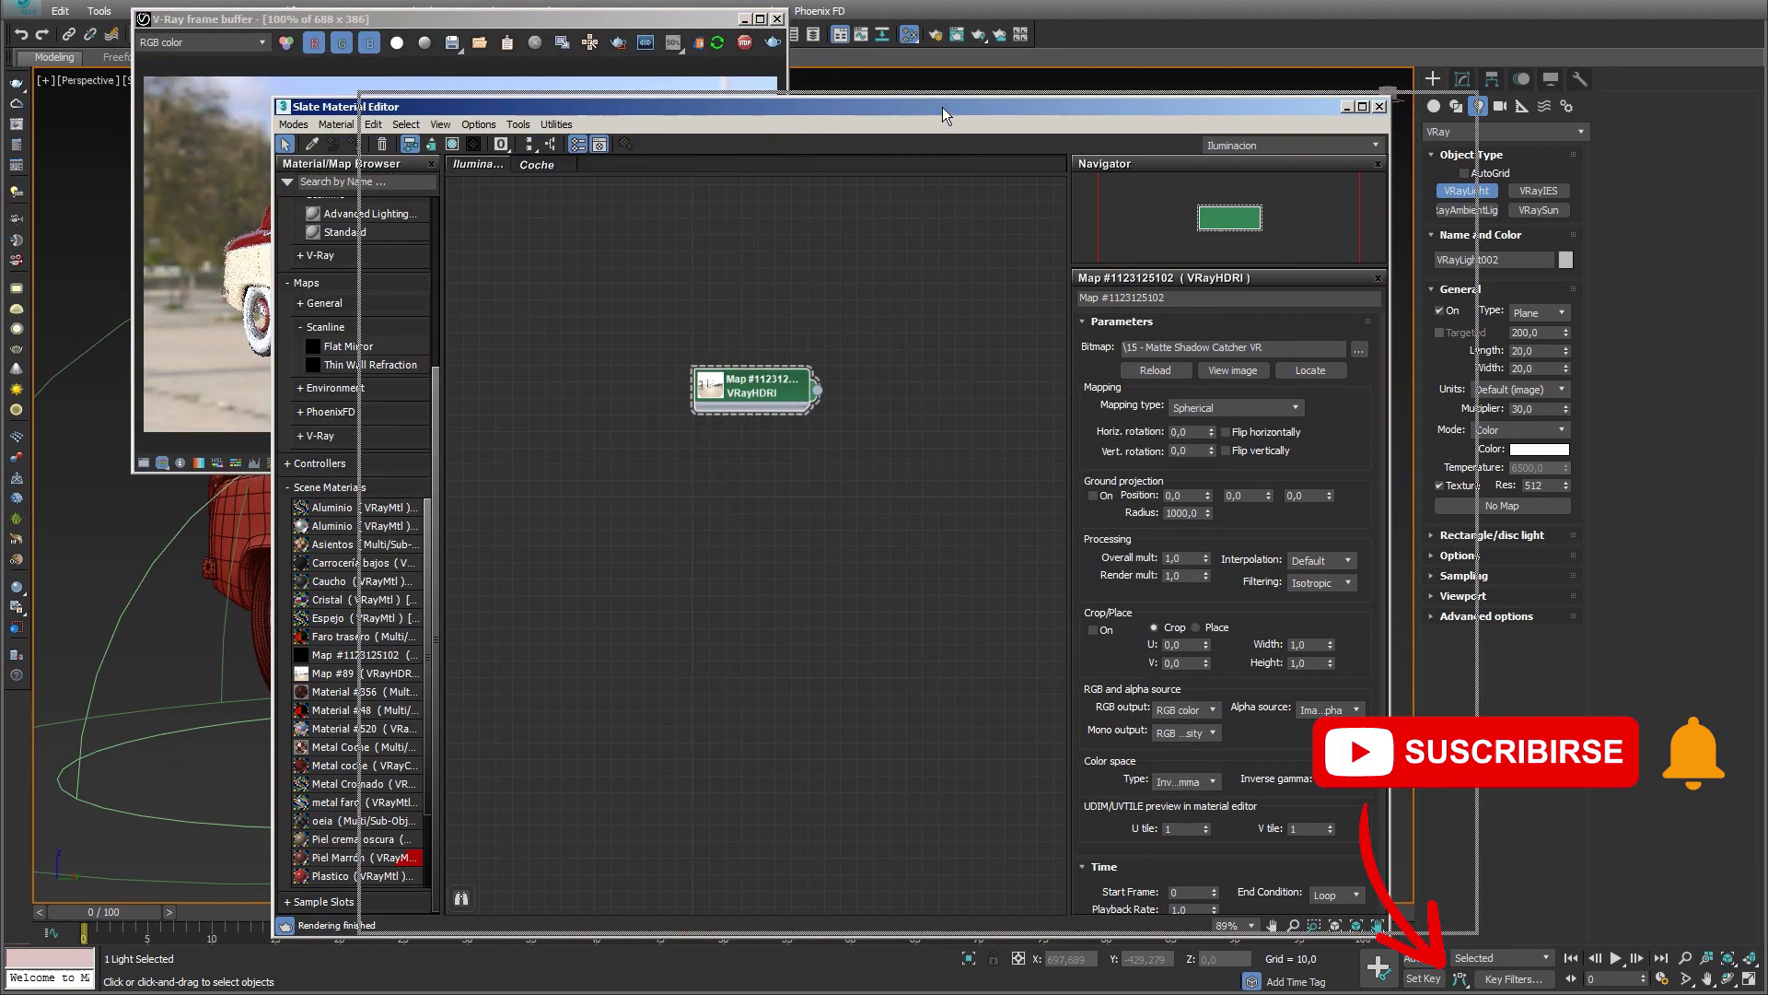
Step: Resize the material editor, try rotating the HDRI horizontally, then reset it to 0
{"action": "left_click_drag", "start_coordinate": [942, 107], "coordinate": [1054, 103]}
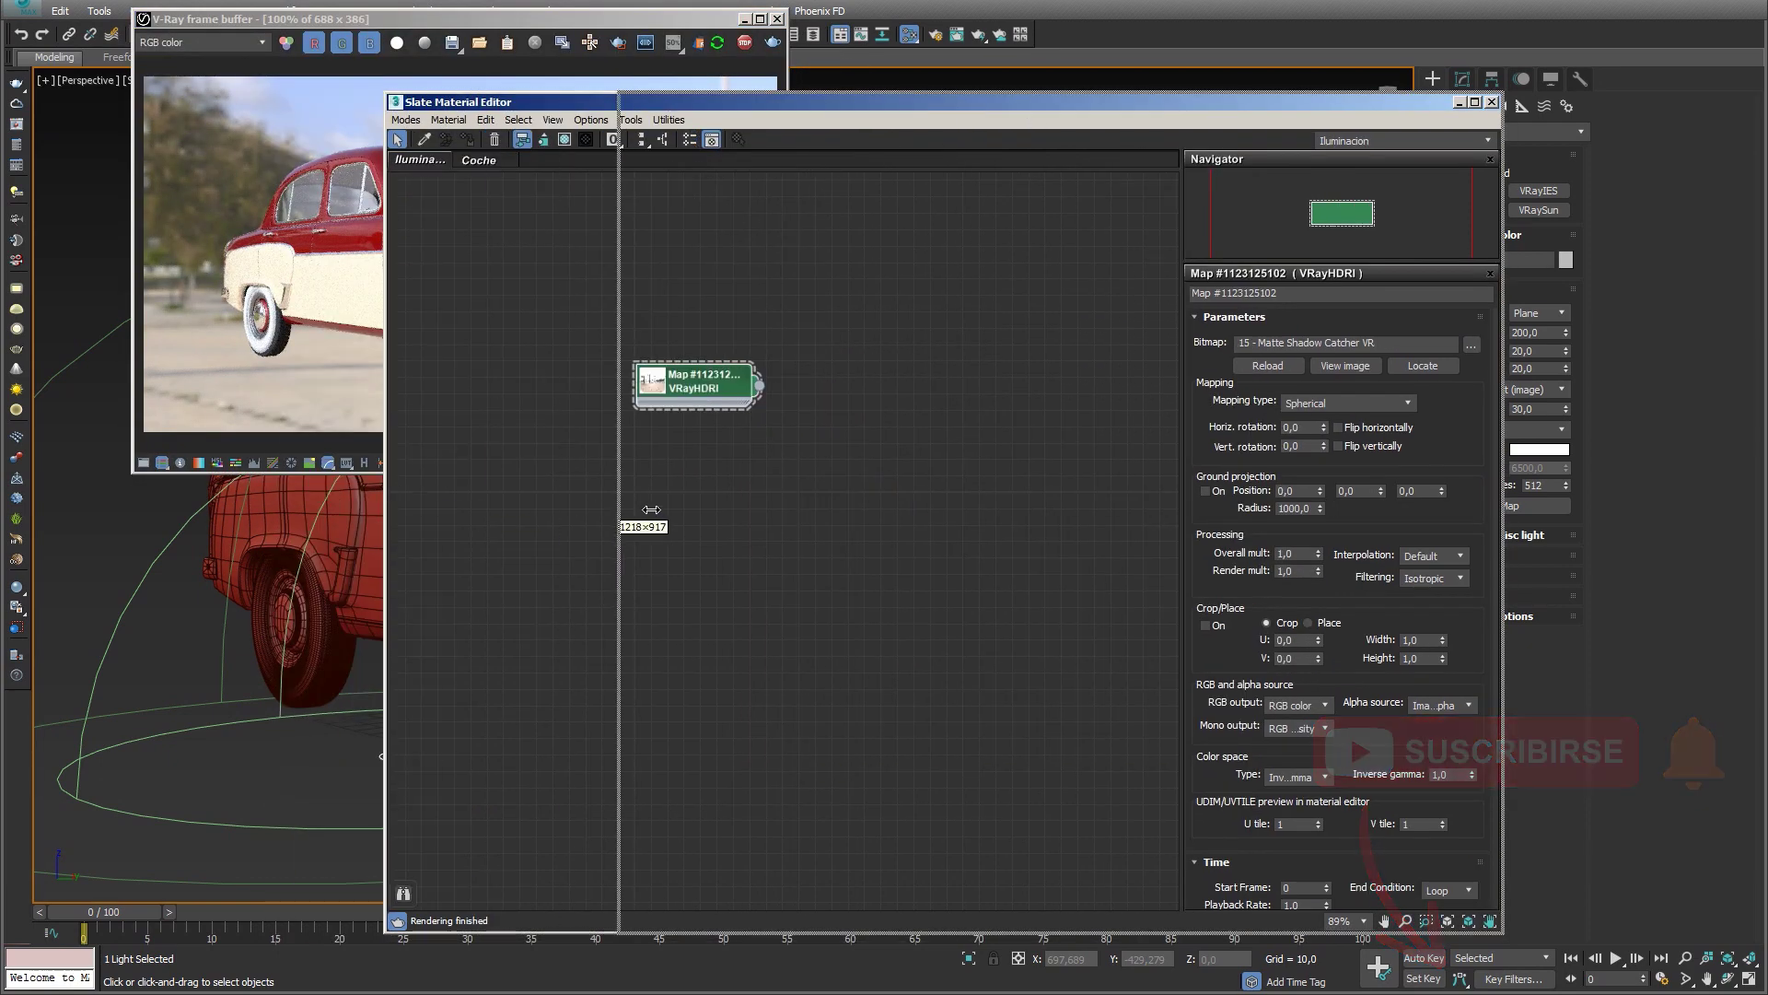
{"action": "left_click_drag", "start_coordinate": [386, 487], "coordinate": [794, 487]}
{"action": "middle_click_drag", "start_coordinate": [1091, 440], "coordinate": [1016, 476]}
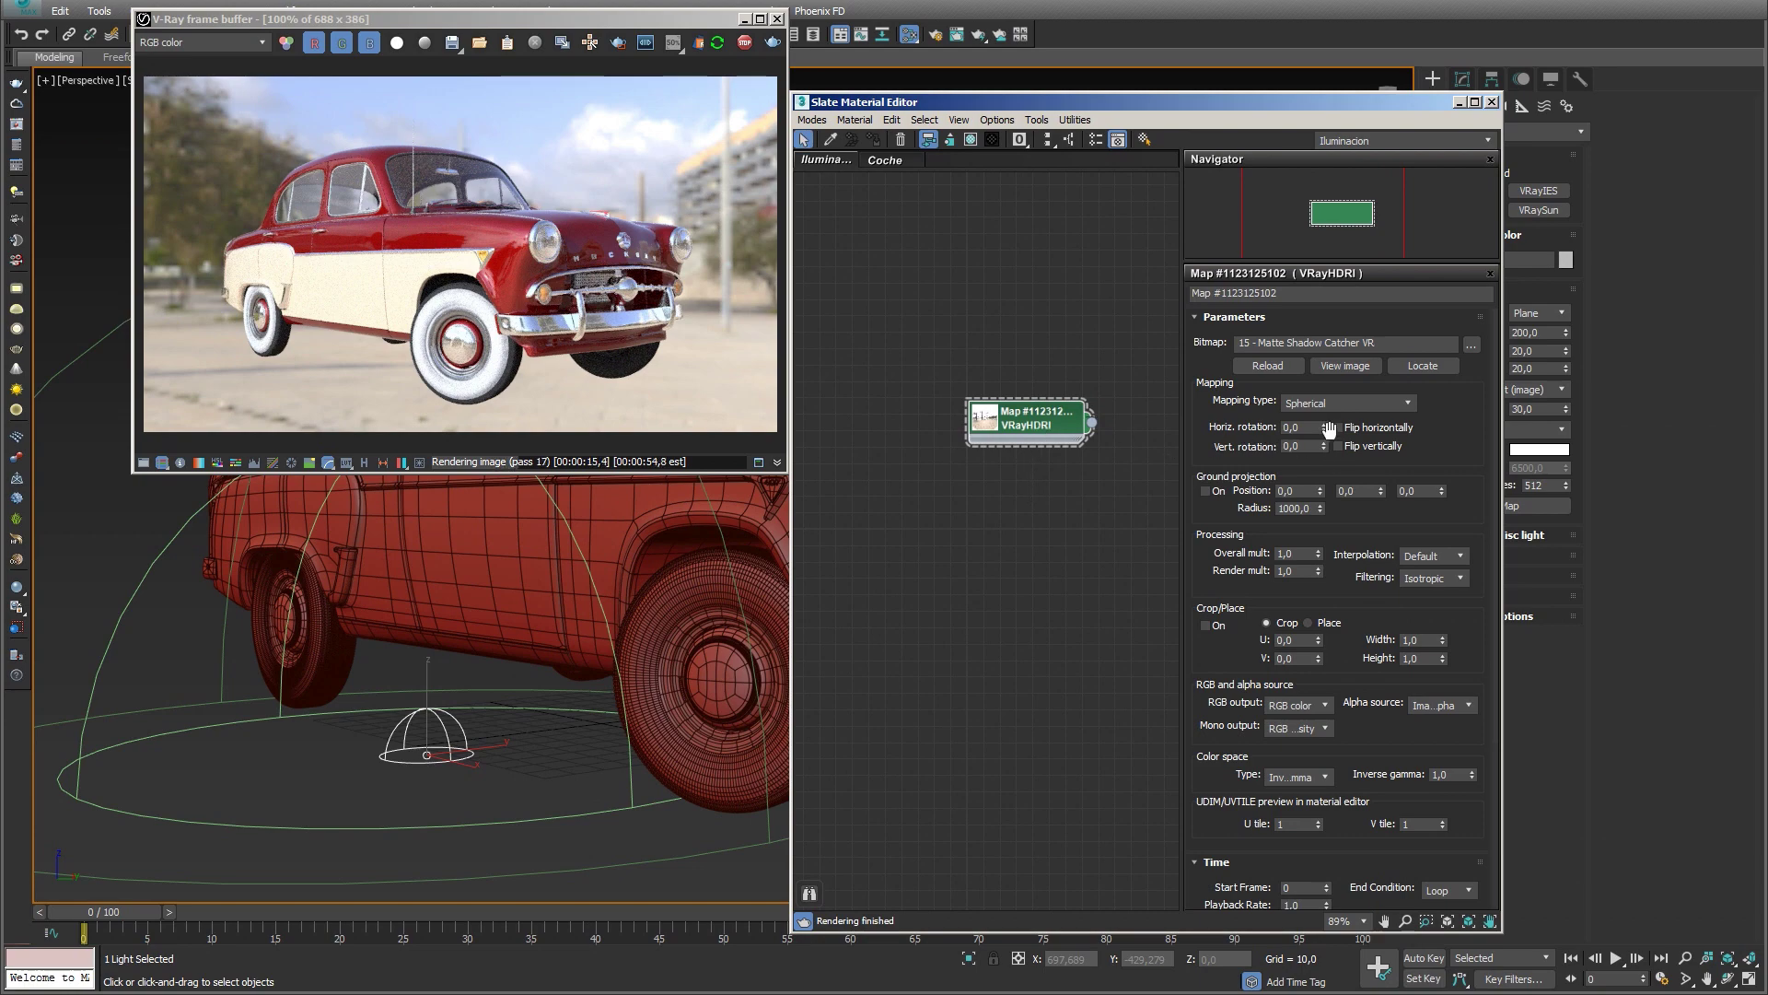
{"action": "left_click_drag", "start_coordinate": [1326, 430], "coordinate": [1326, 350]}
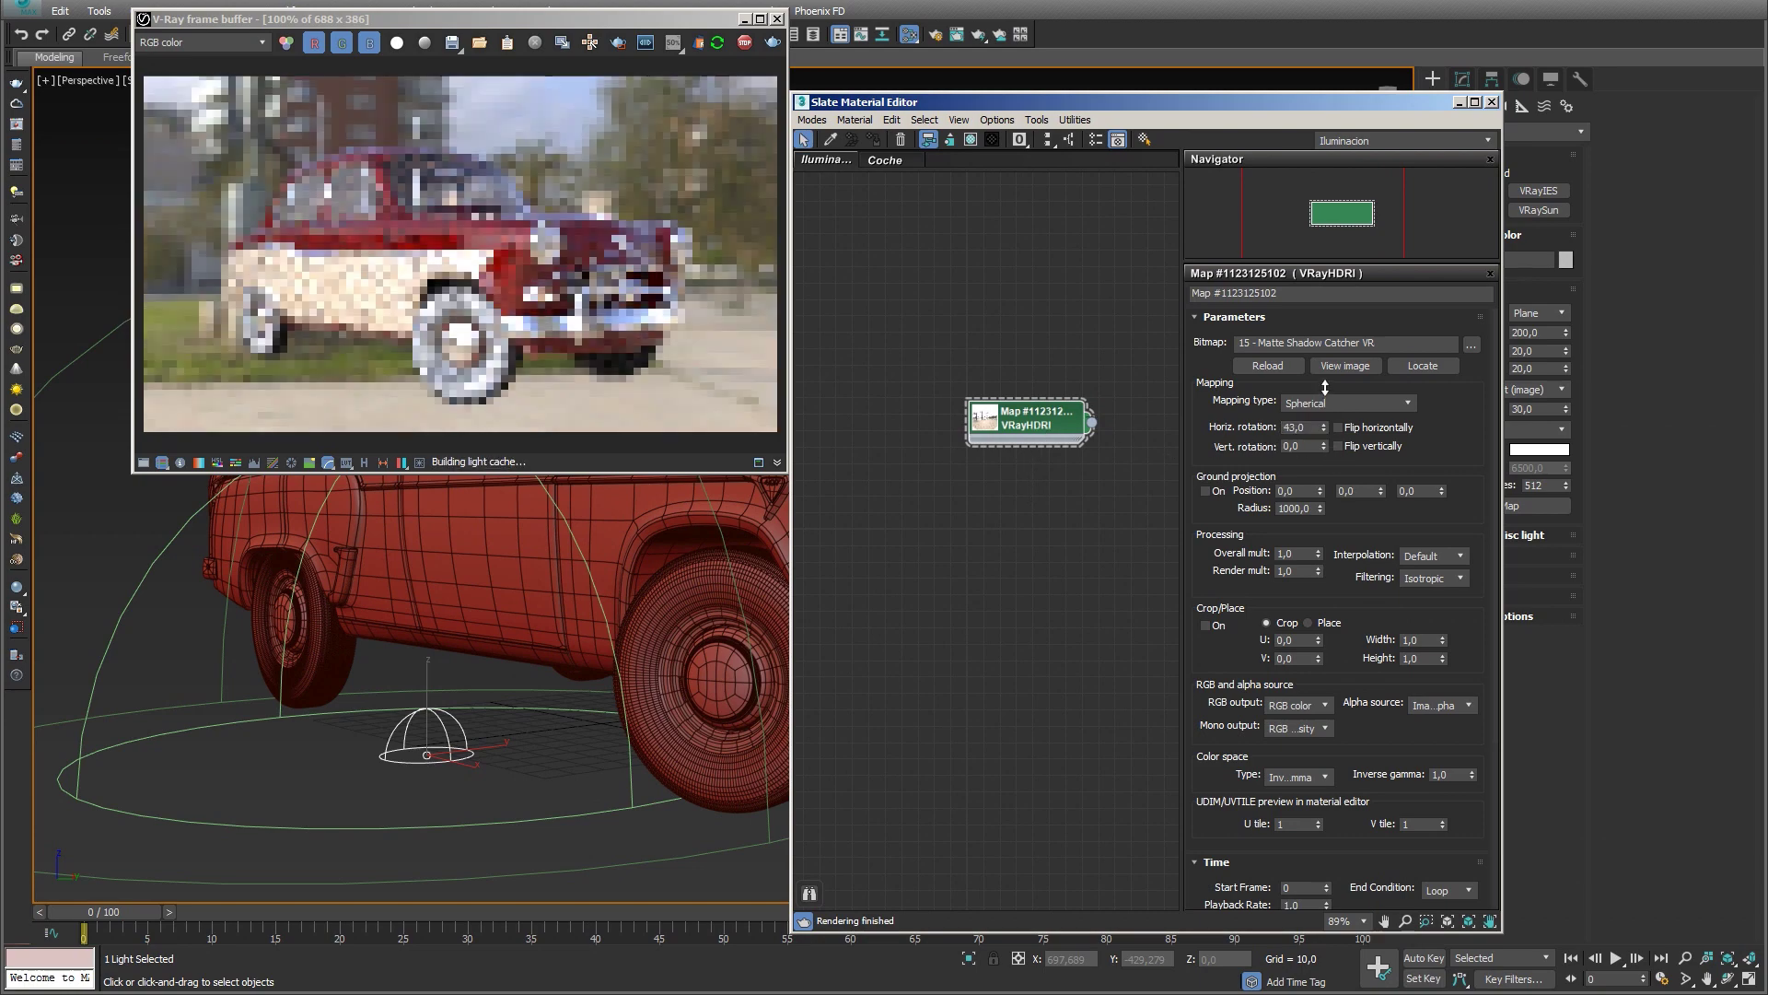
{"action": "right_click", "coordinate": [1324, 427]}
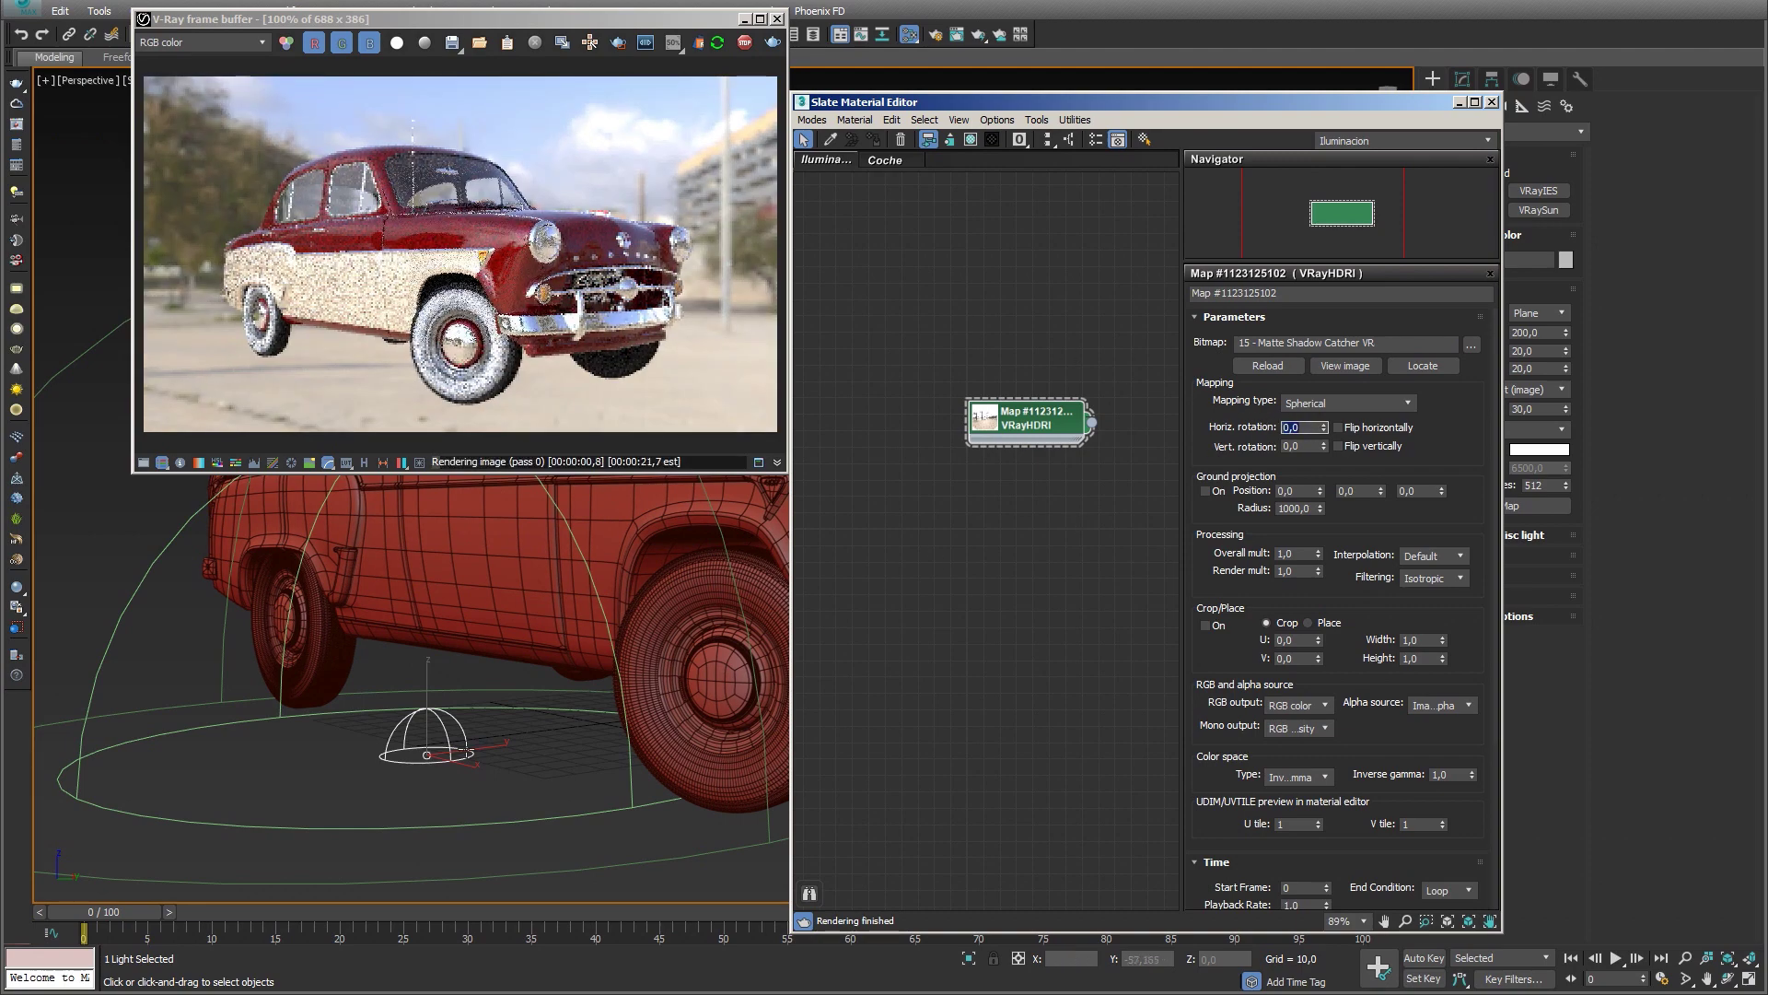
Step: Rotate the dome light, enable Lock texture to icon, and rotate it again to test
{"action": "key", "text": "e"}
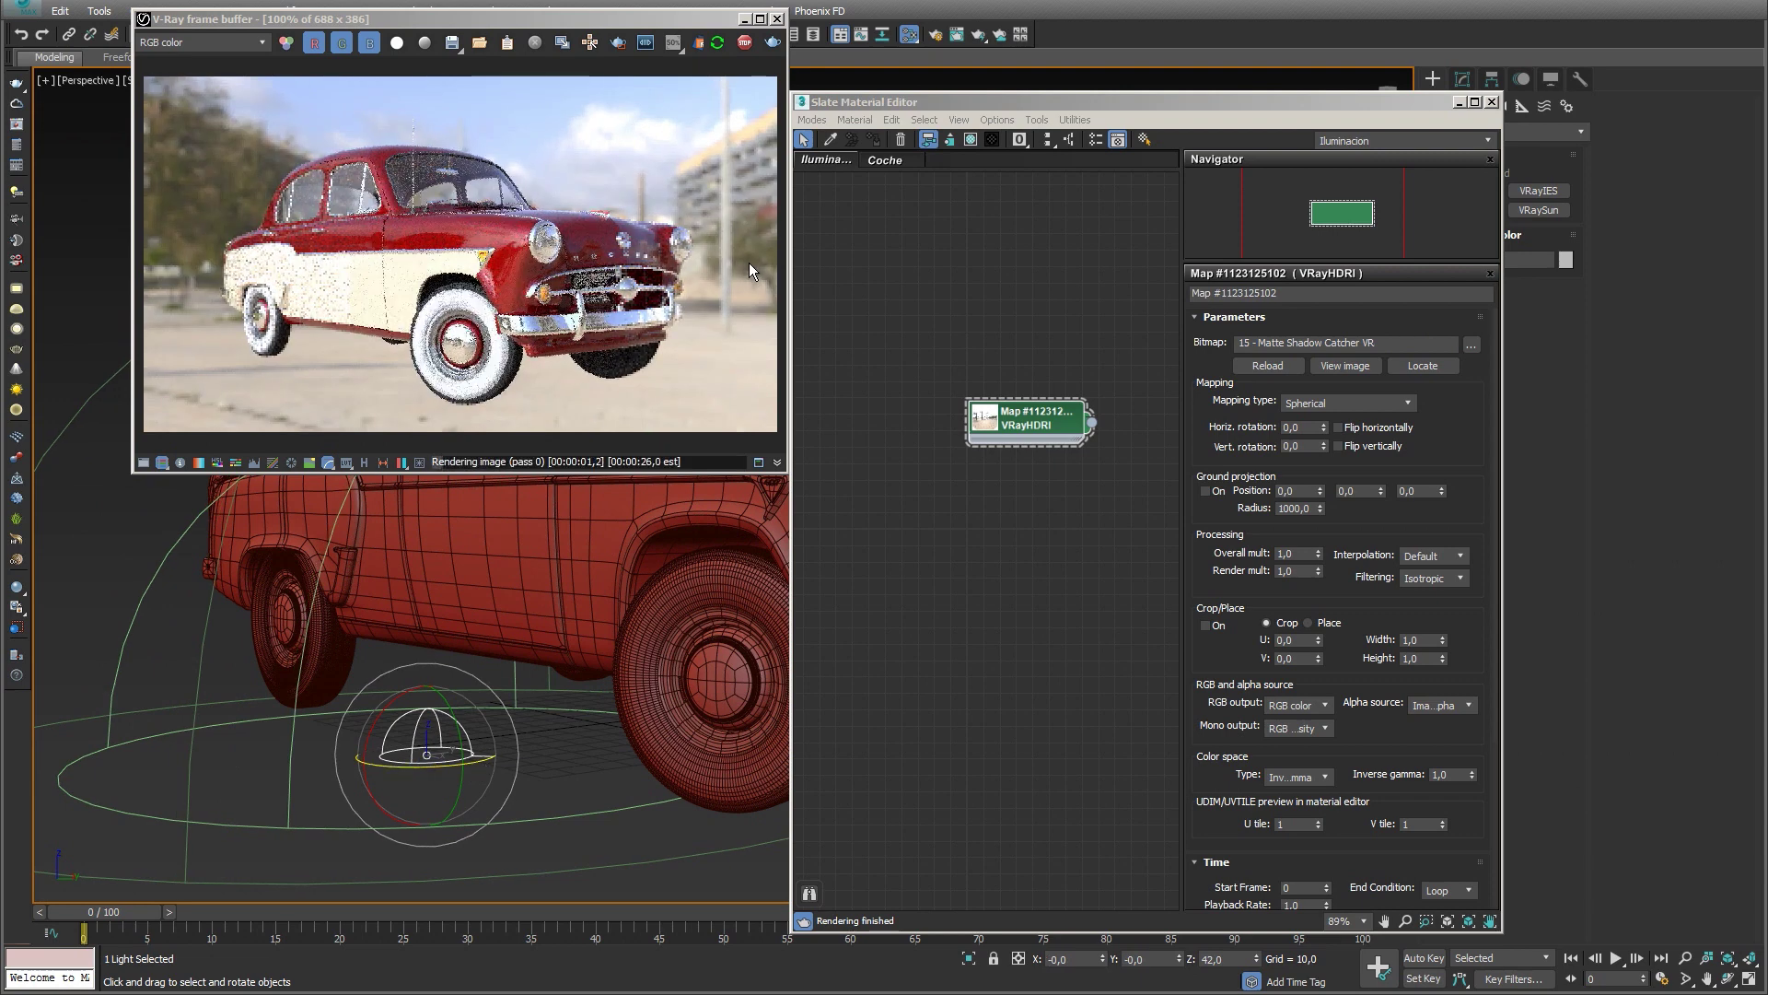
{"action": "left_click_drag", "start_coordinate": [677, 523], "coordinate": [749, 263]}
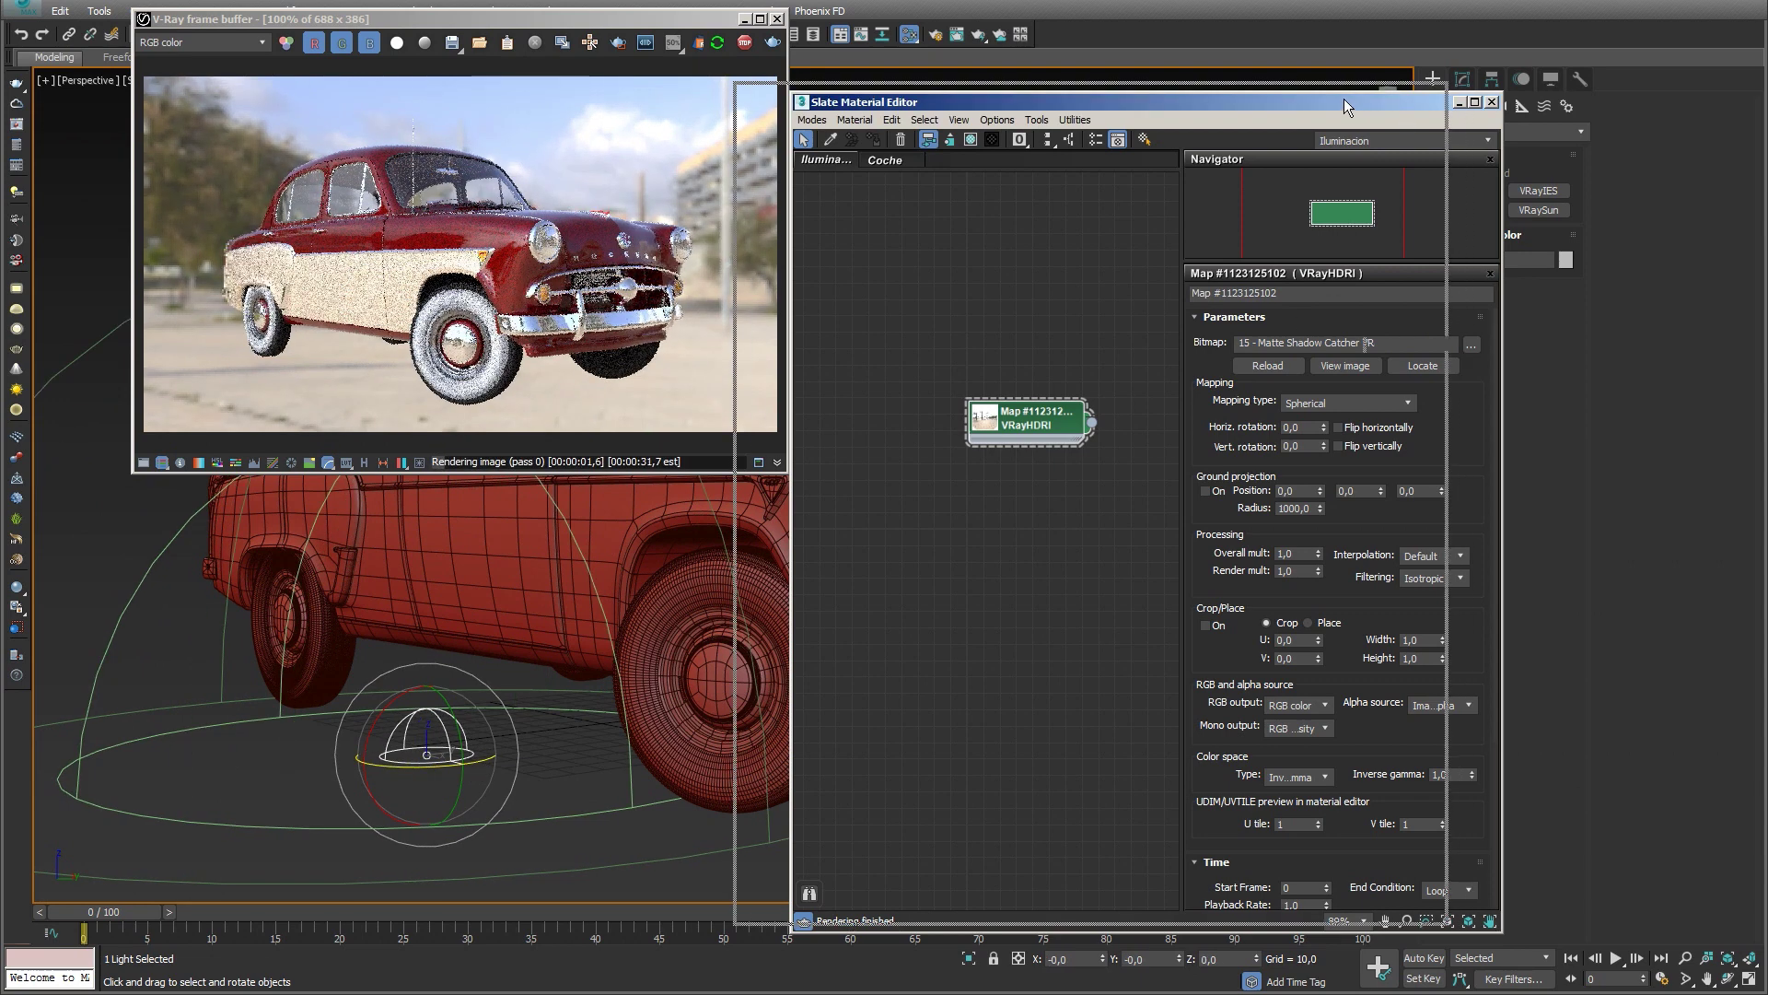
{"action": "mouse_move", "coordinate": [1345, 98]}
{"action": "left_mouse_down"}
{"action": "mouse_move", "coordinate": [1281, 89]}
{"action": "mouse_move", "coordinate": [1357, 95]}
{"action": "left_mouse_up"}
{"action": "left_click", "coordinate": [1465, 84]}
{"action": "left_click", "coordinate": [1439, 626]}
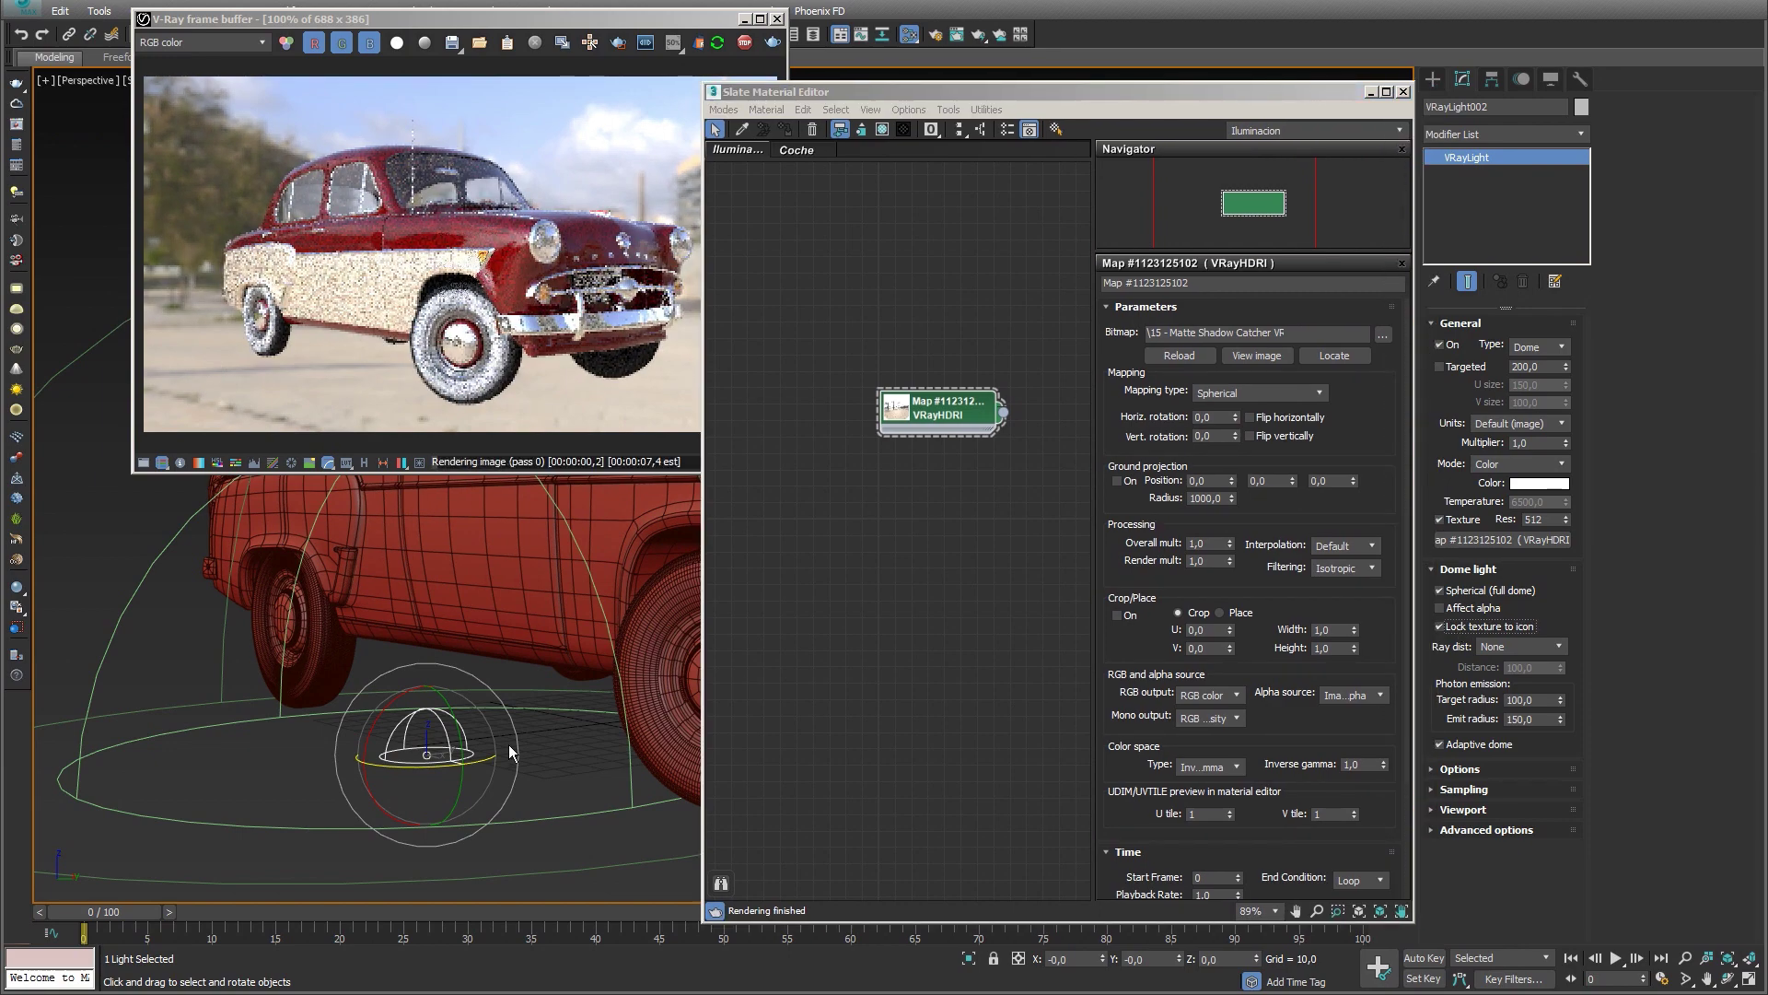
{"action": "left_click_drag", "start_coordinate": [493, 757], "coordinate": [378, 768]}
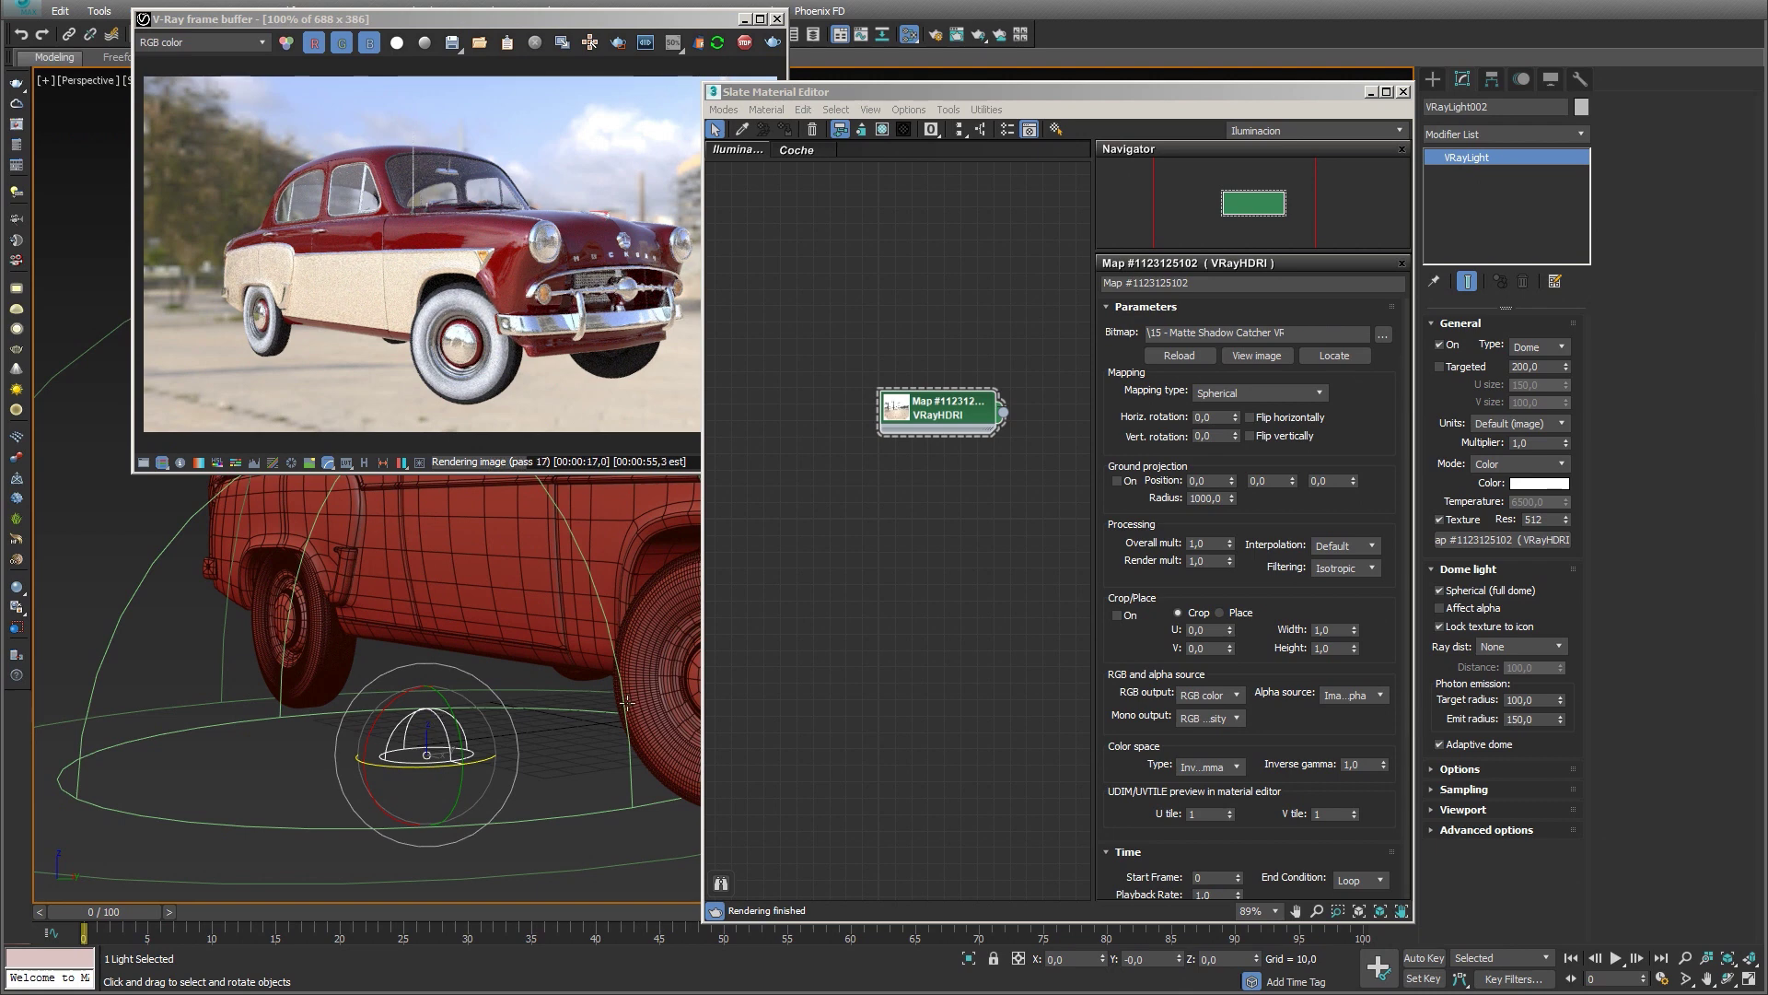
Step: Set HDRI horizontal rotation to 20, back to 0, and rotate the dome light 43° in Z
{"action": "left_click", "coordinate": [1197, 417]}
{"action": "type", "text": "20"}
{"action": "key", "text": "Return"}
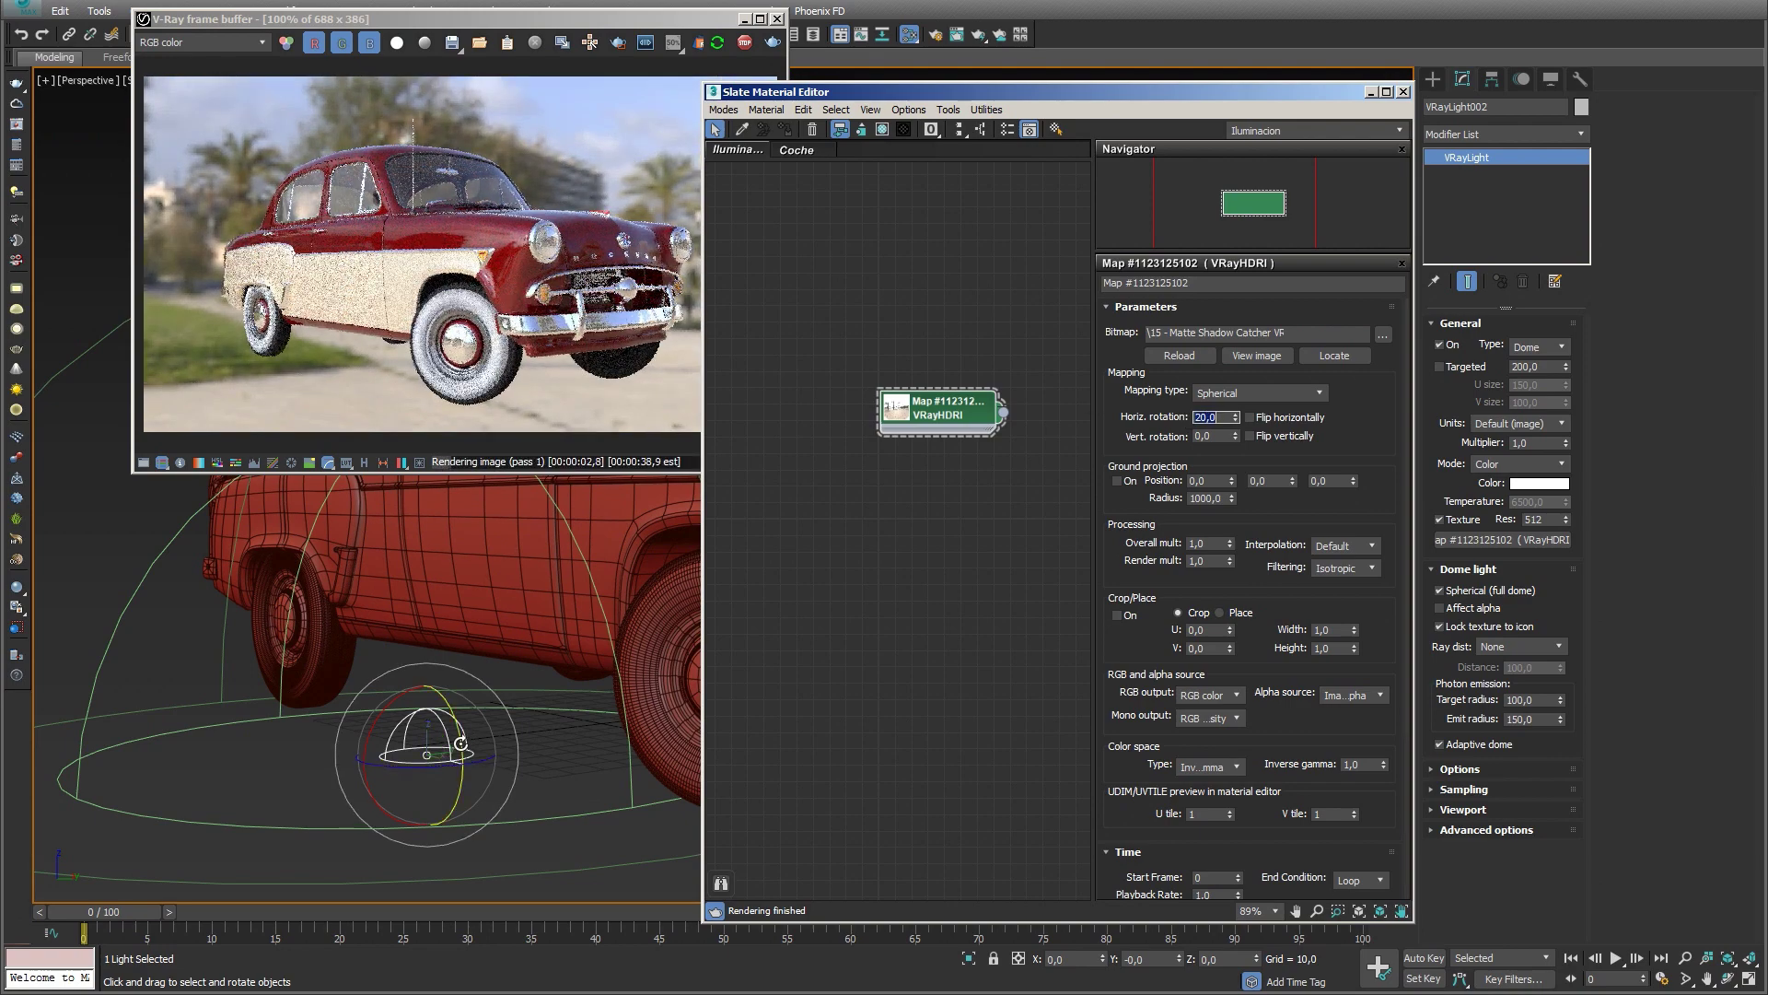
{"action": "type", "text": "0"}
{"action": "key", "text": "Return"}
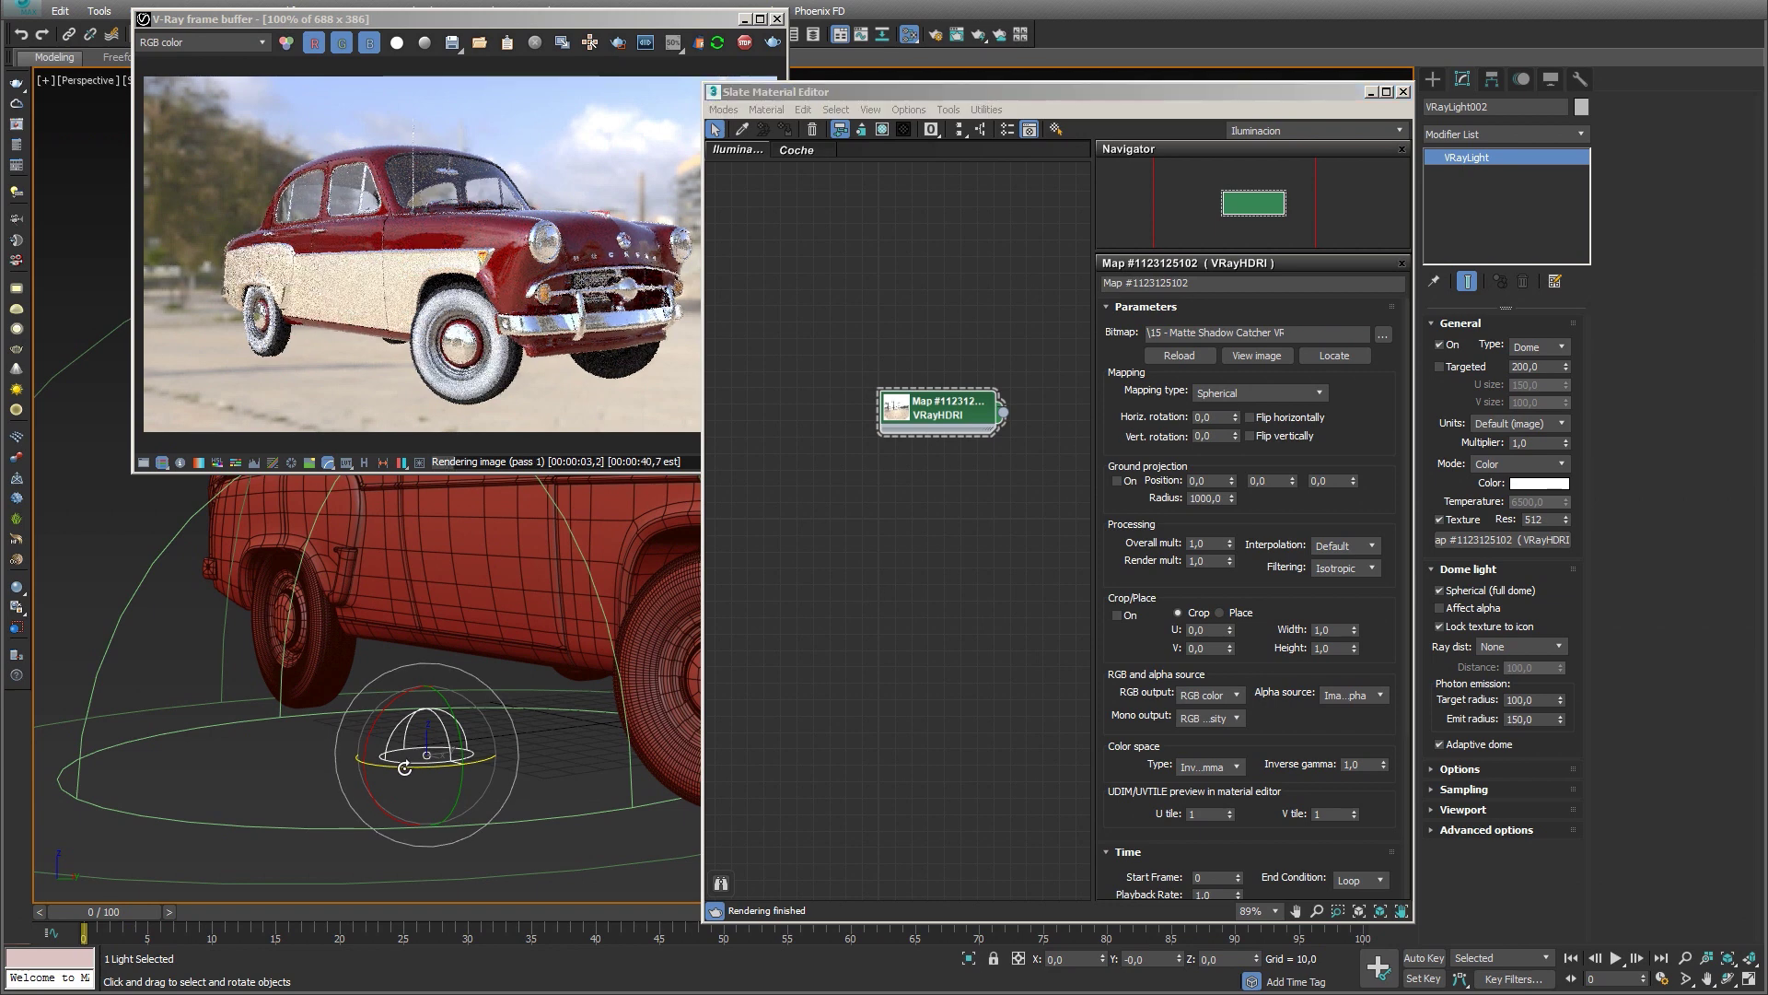
{"action": "left_click_drag", "start_coordinate": [454, 748], "coordinate": [484, 770]}
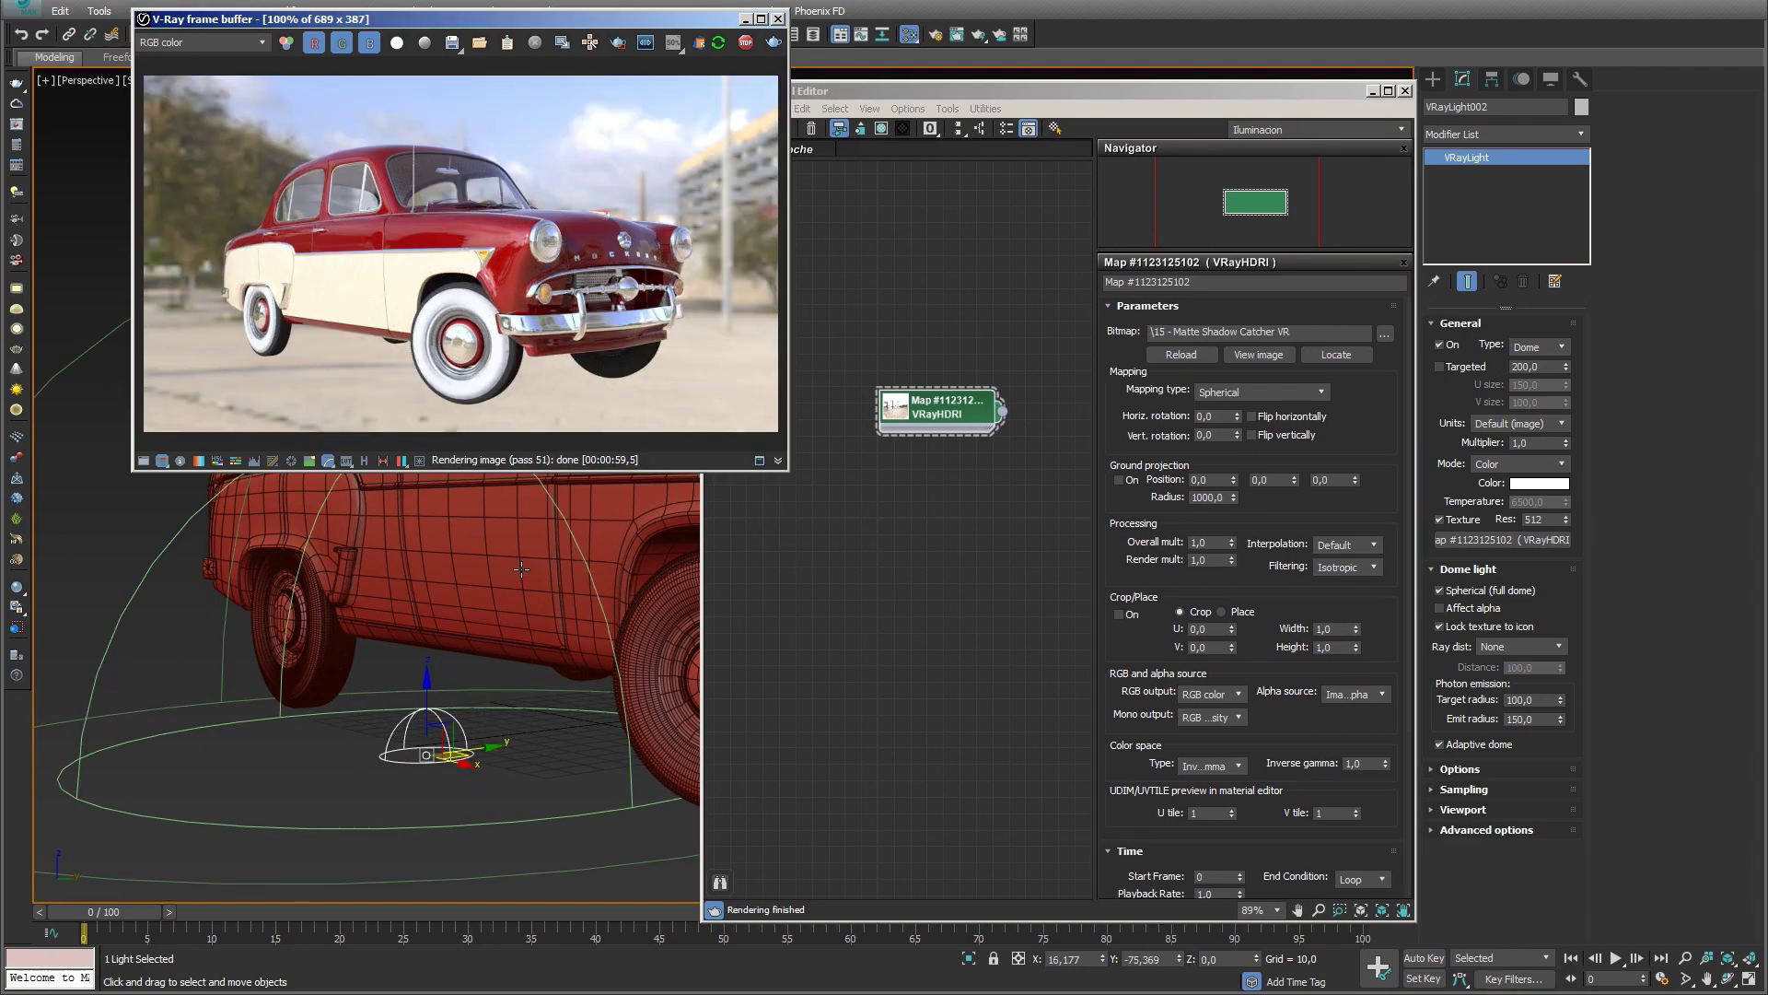
Step: Start a Wire Parameters link from the dome light's Transform > Rotation > Z Rotation, picking the light as target
{"action": "mouse_move", "coordinate": [522, 569]}
{"action": "middle_mouse_down", "text": "alt"}
{"action": "mouse_move", "coordinate": [530, 608]}
{"action": "mouse_move", "coordinate": [557, 587]}
{"action": "middle_mouse_up", "text": "alt"}
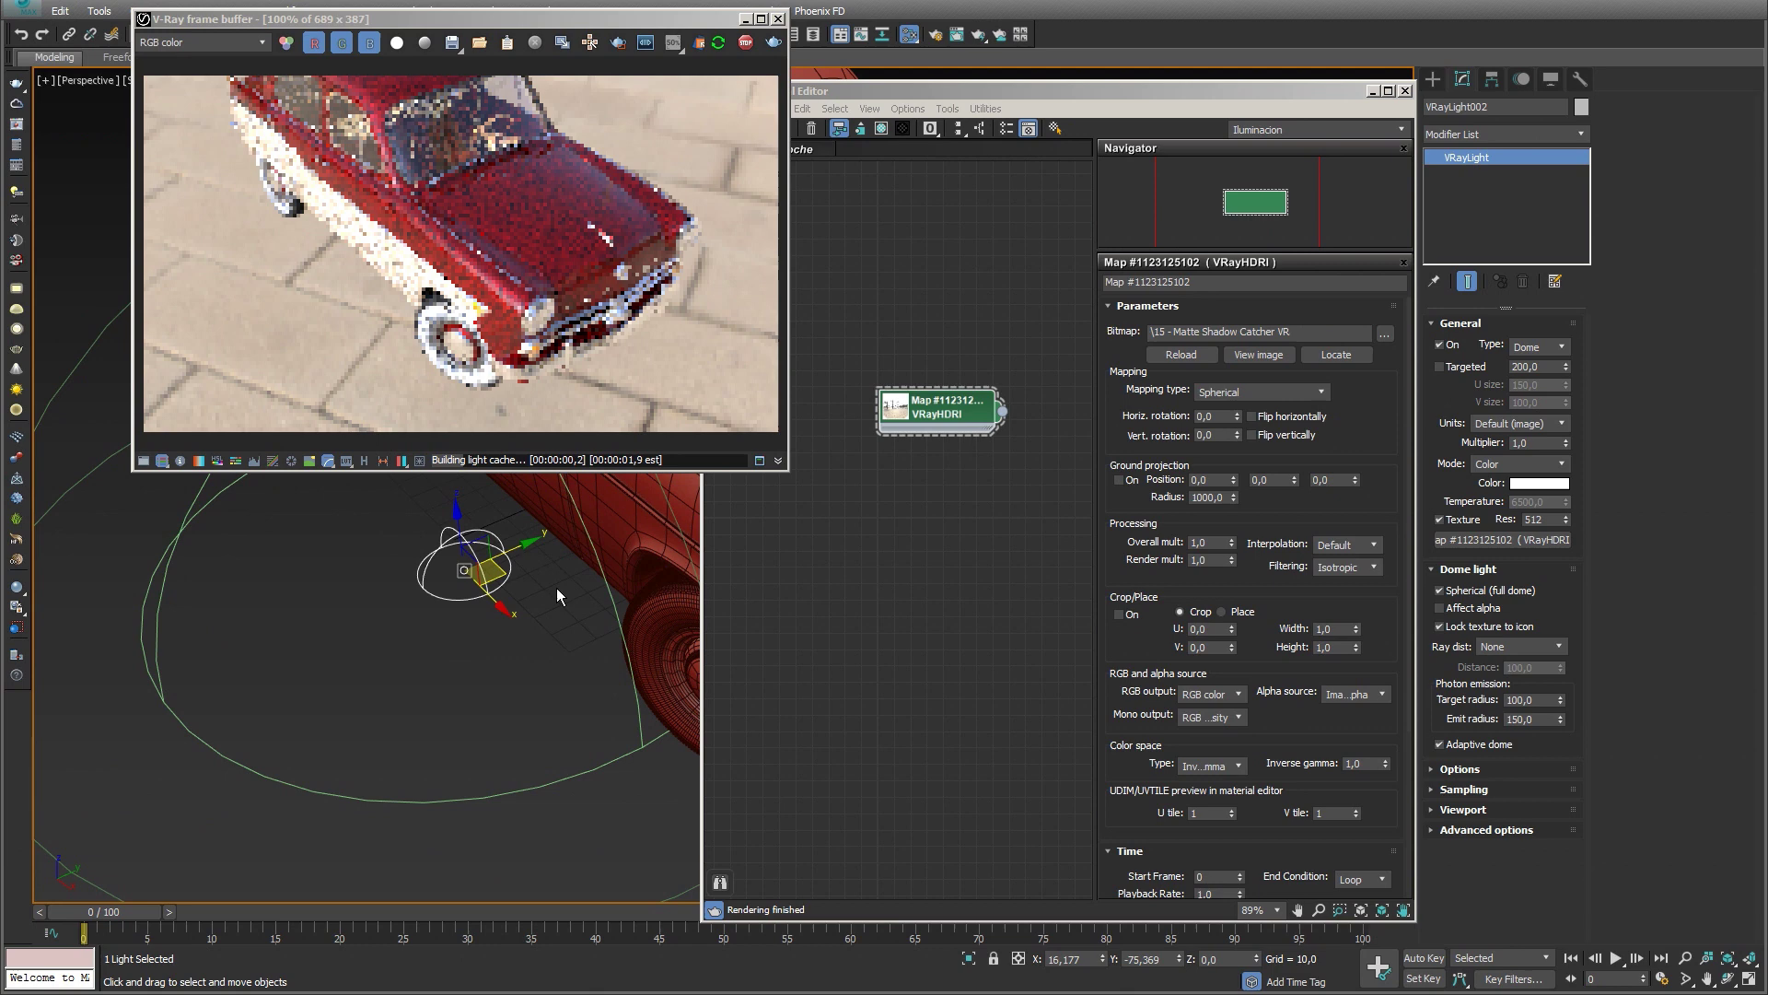
{"action": "right_click", "coordinate": [512, 572]}
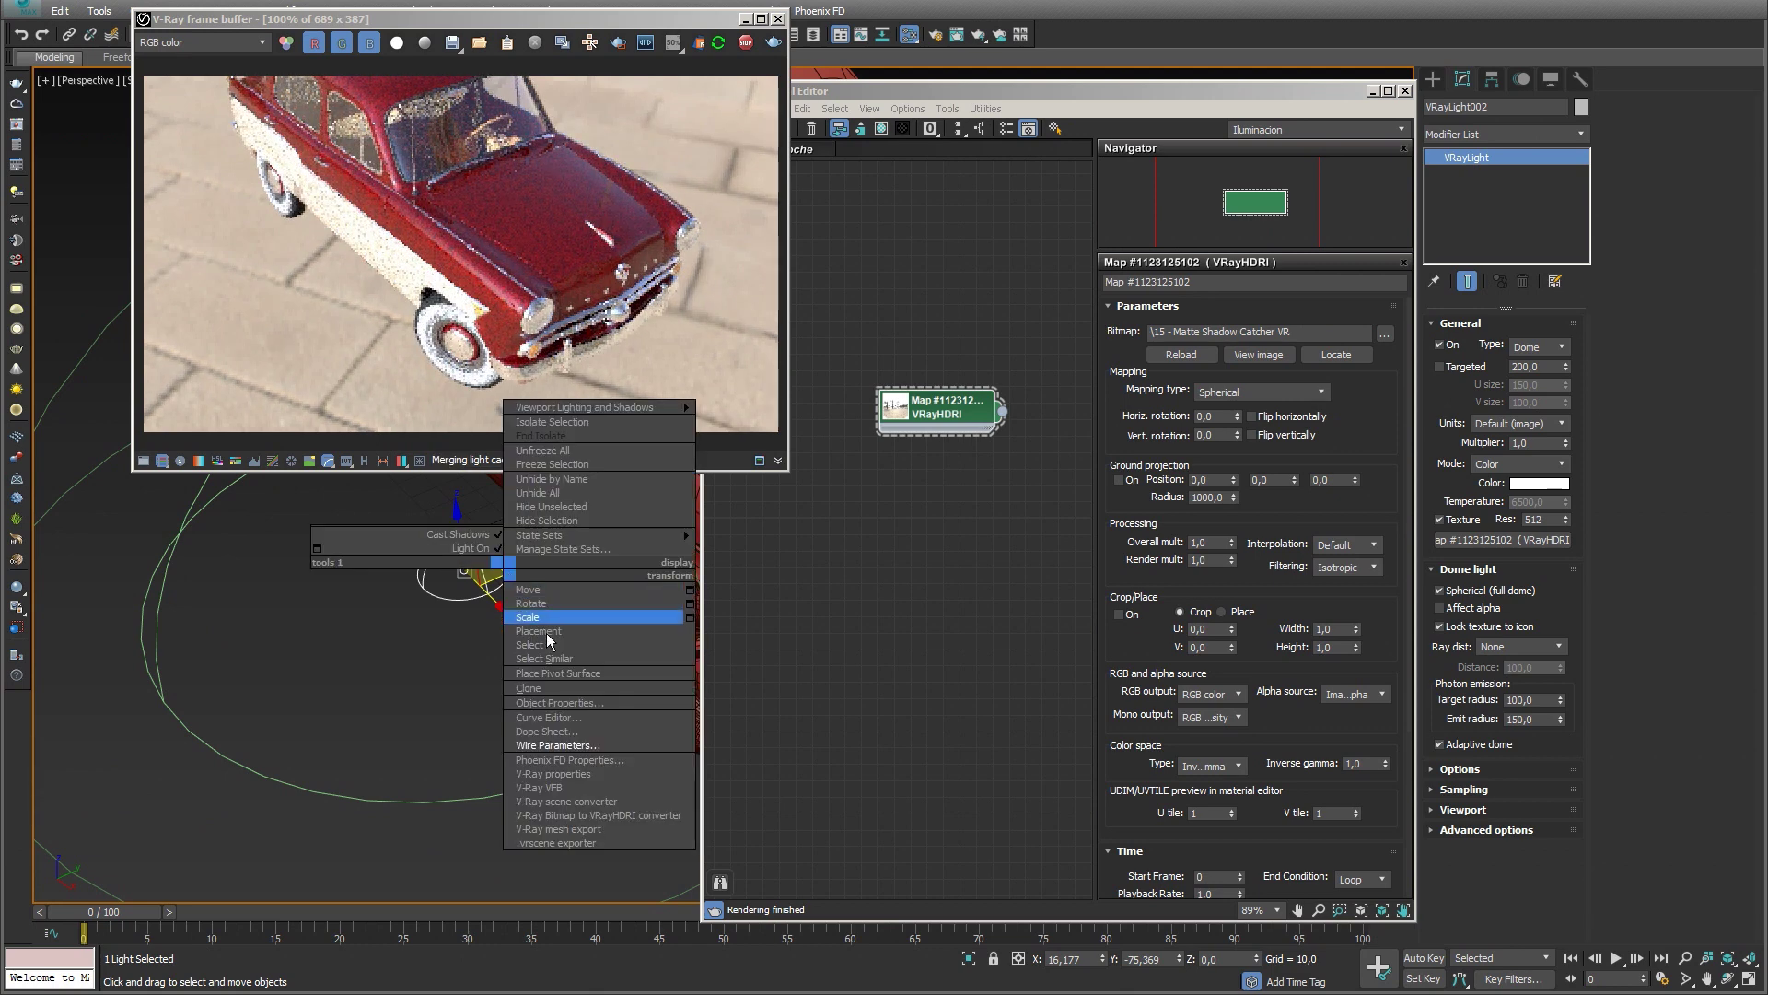
{"action": "left_click", "coordinate": [578, 744]}
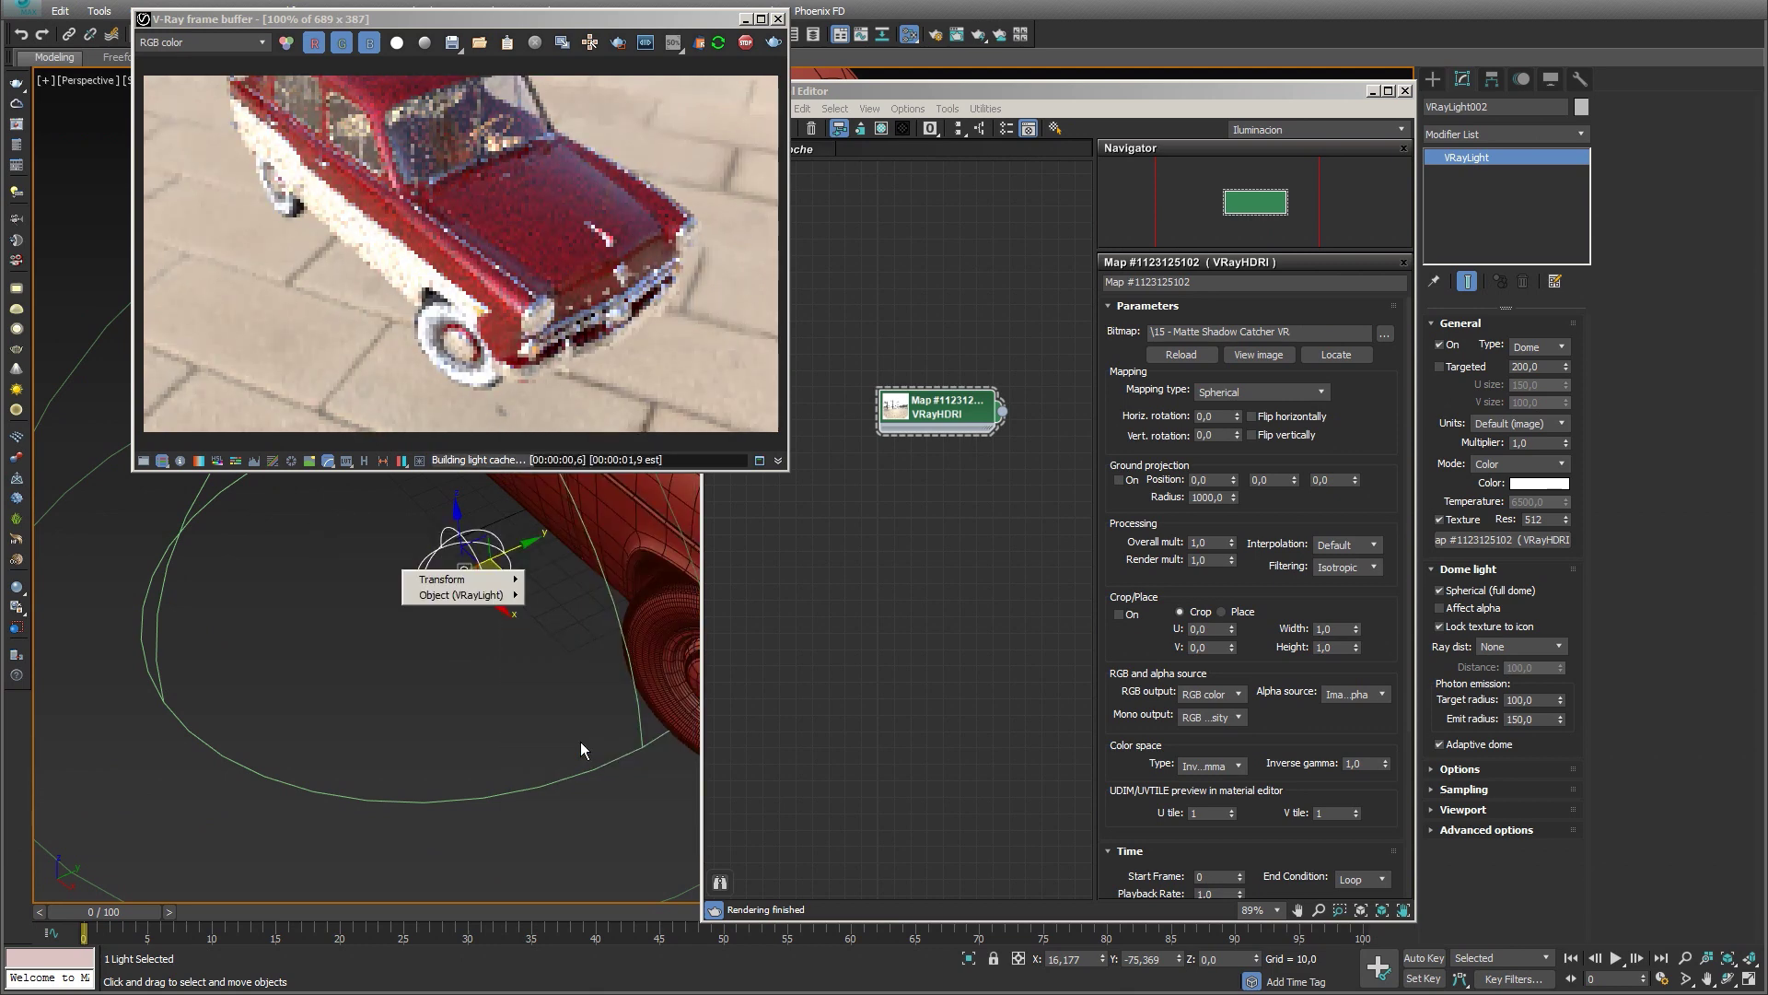
{"action": "left_click", "coordinate": [489, 579]}
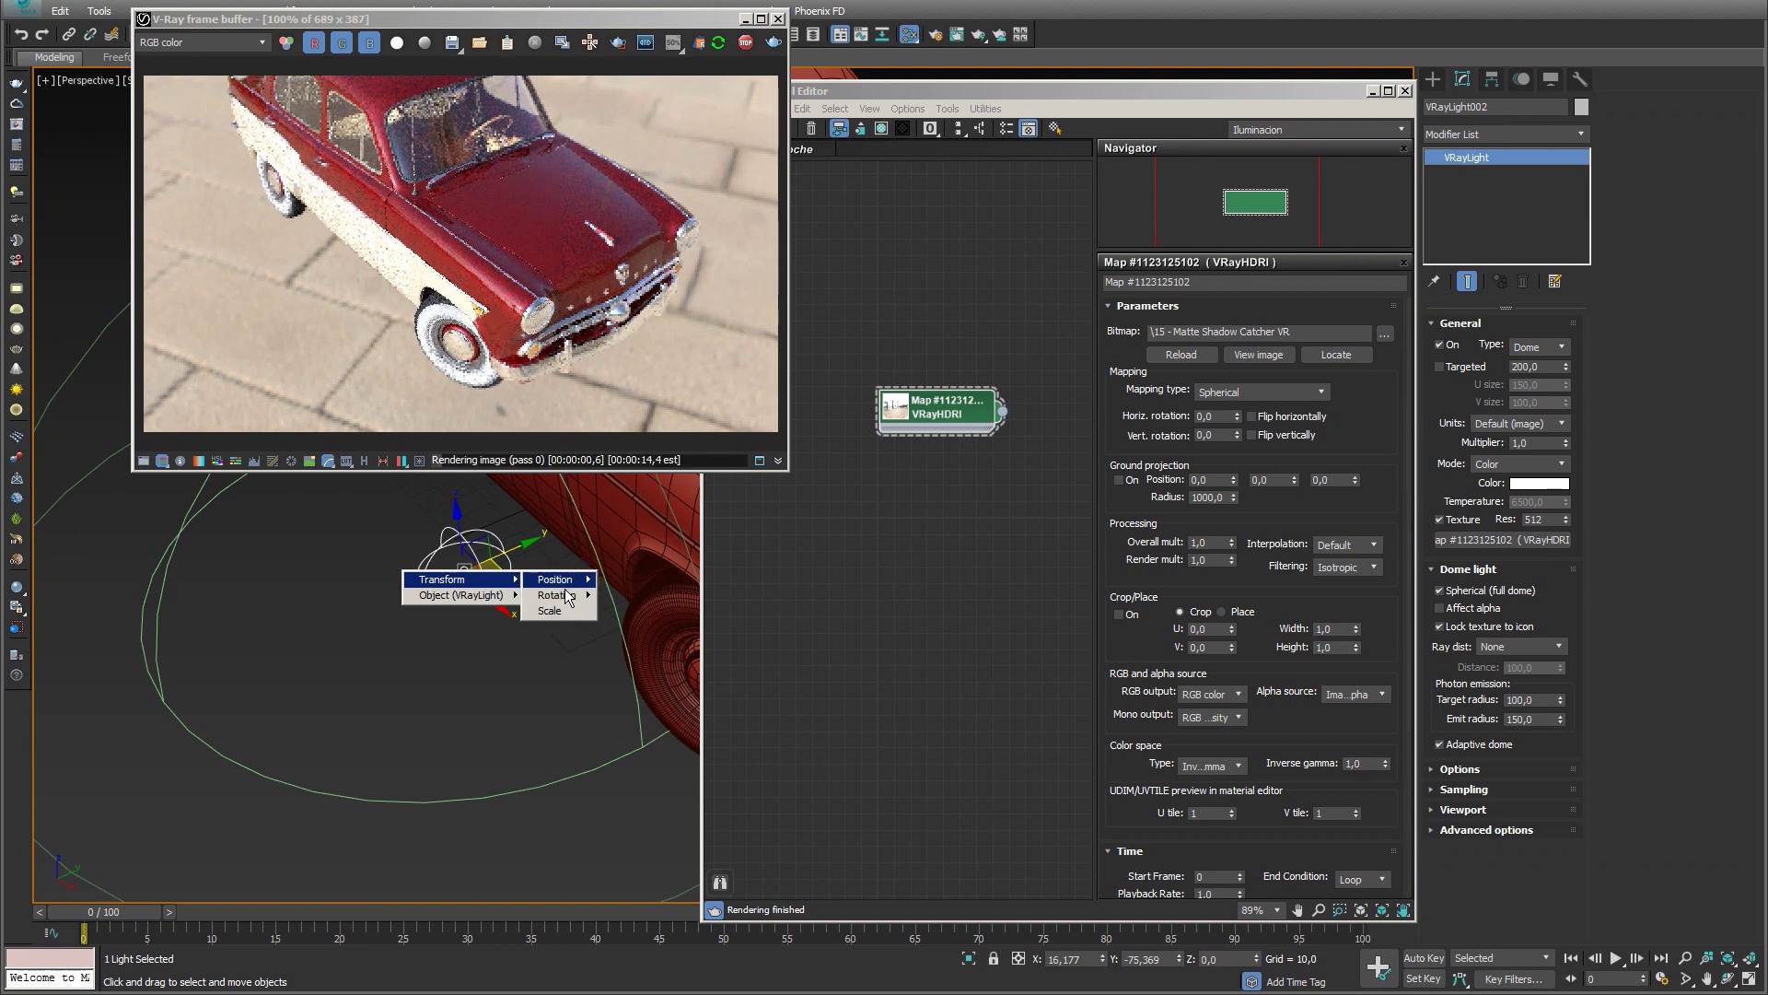
{"action": "mouse_move", "coordinate": [557, 594]}
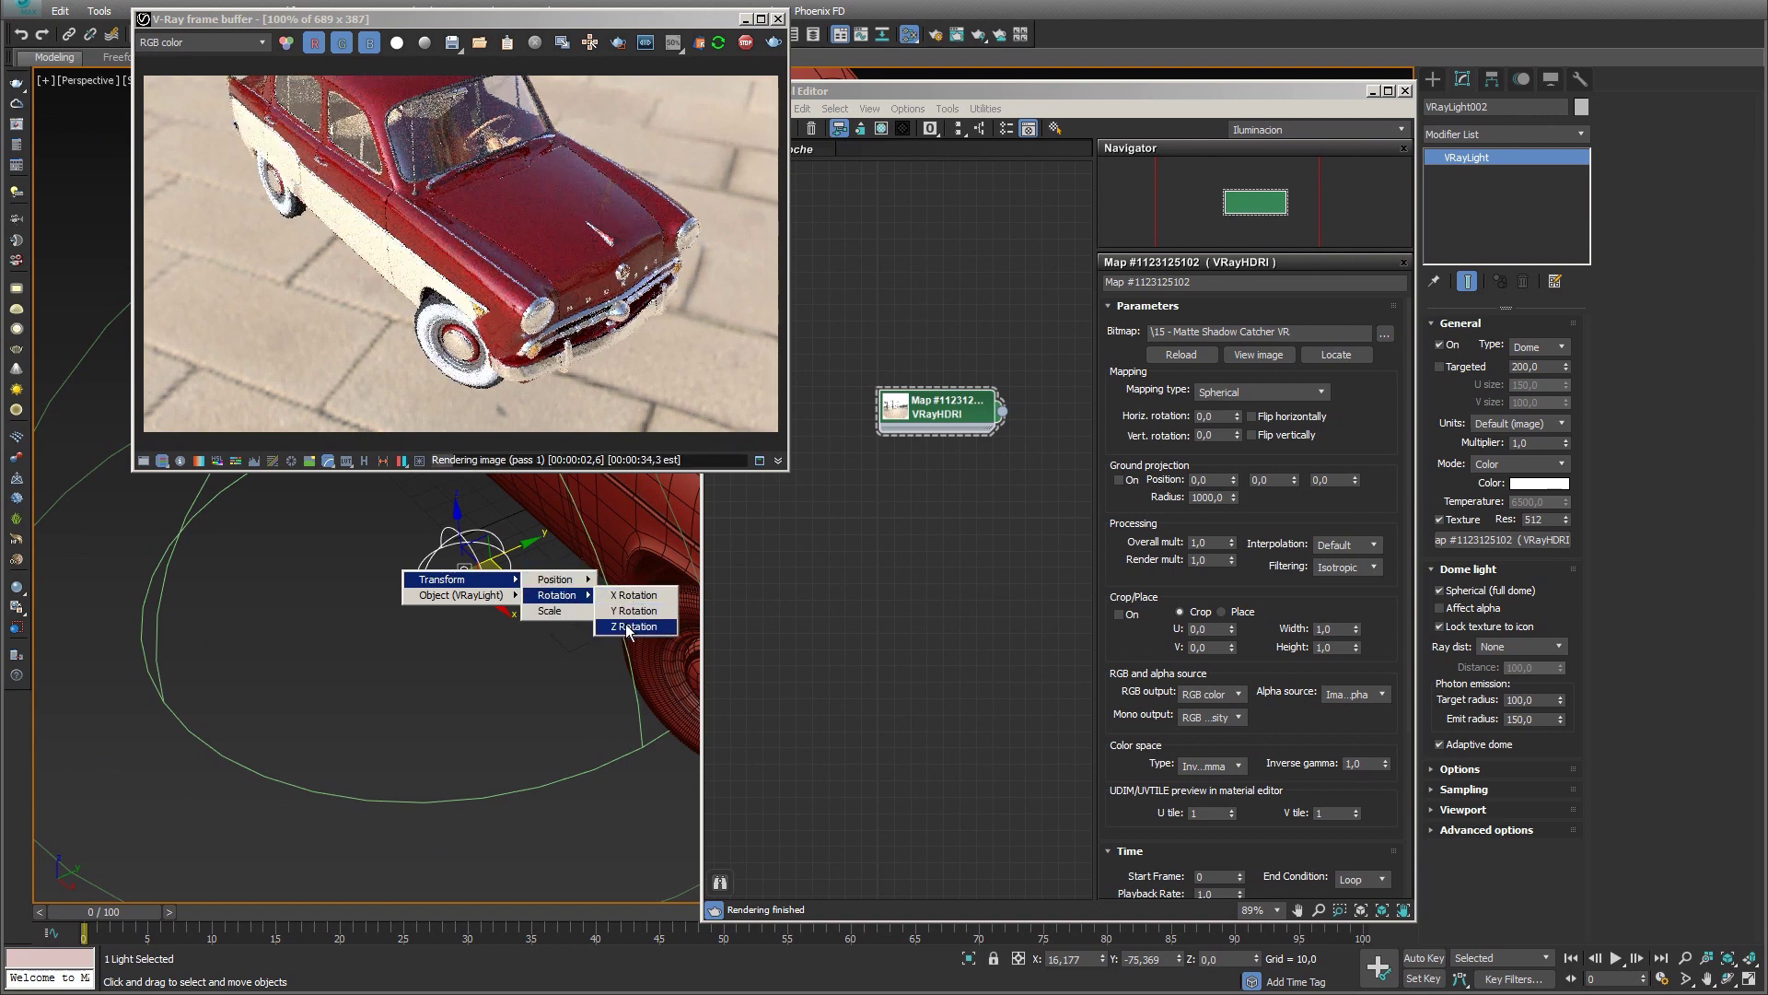
{"action": "left_click", "coordinate": [627, 627]}
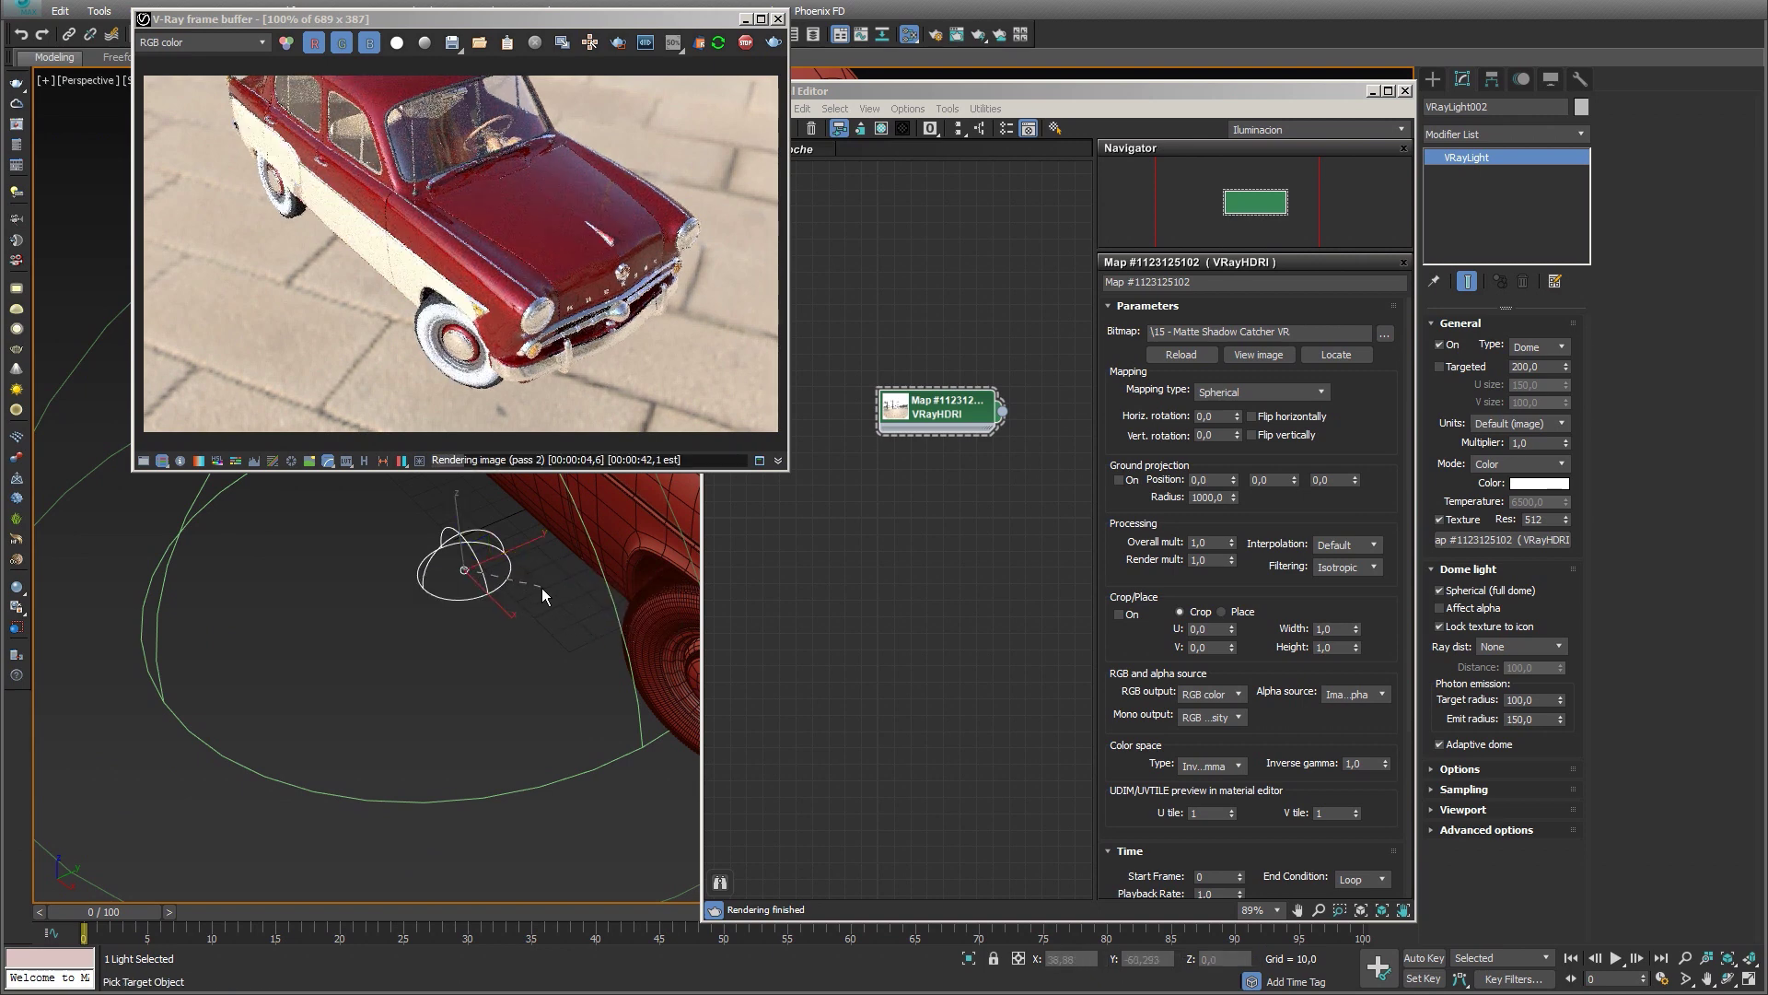
{"action": "left_click", "coordinate": [508, 580]}
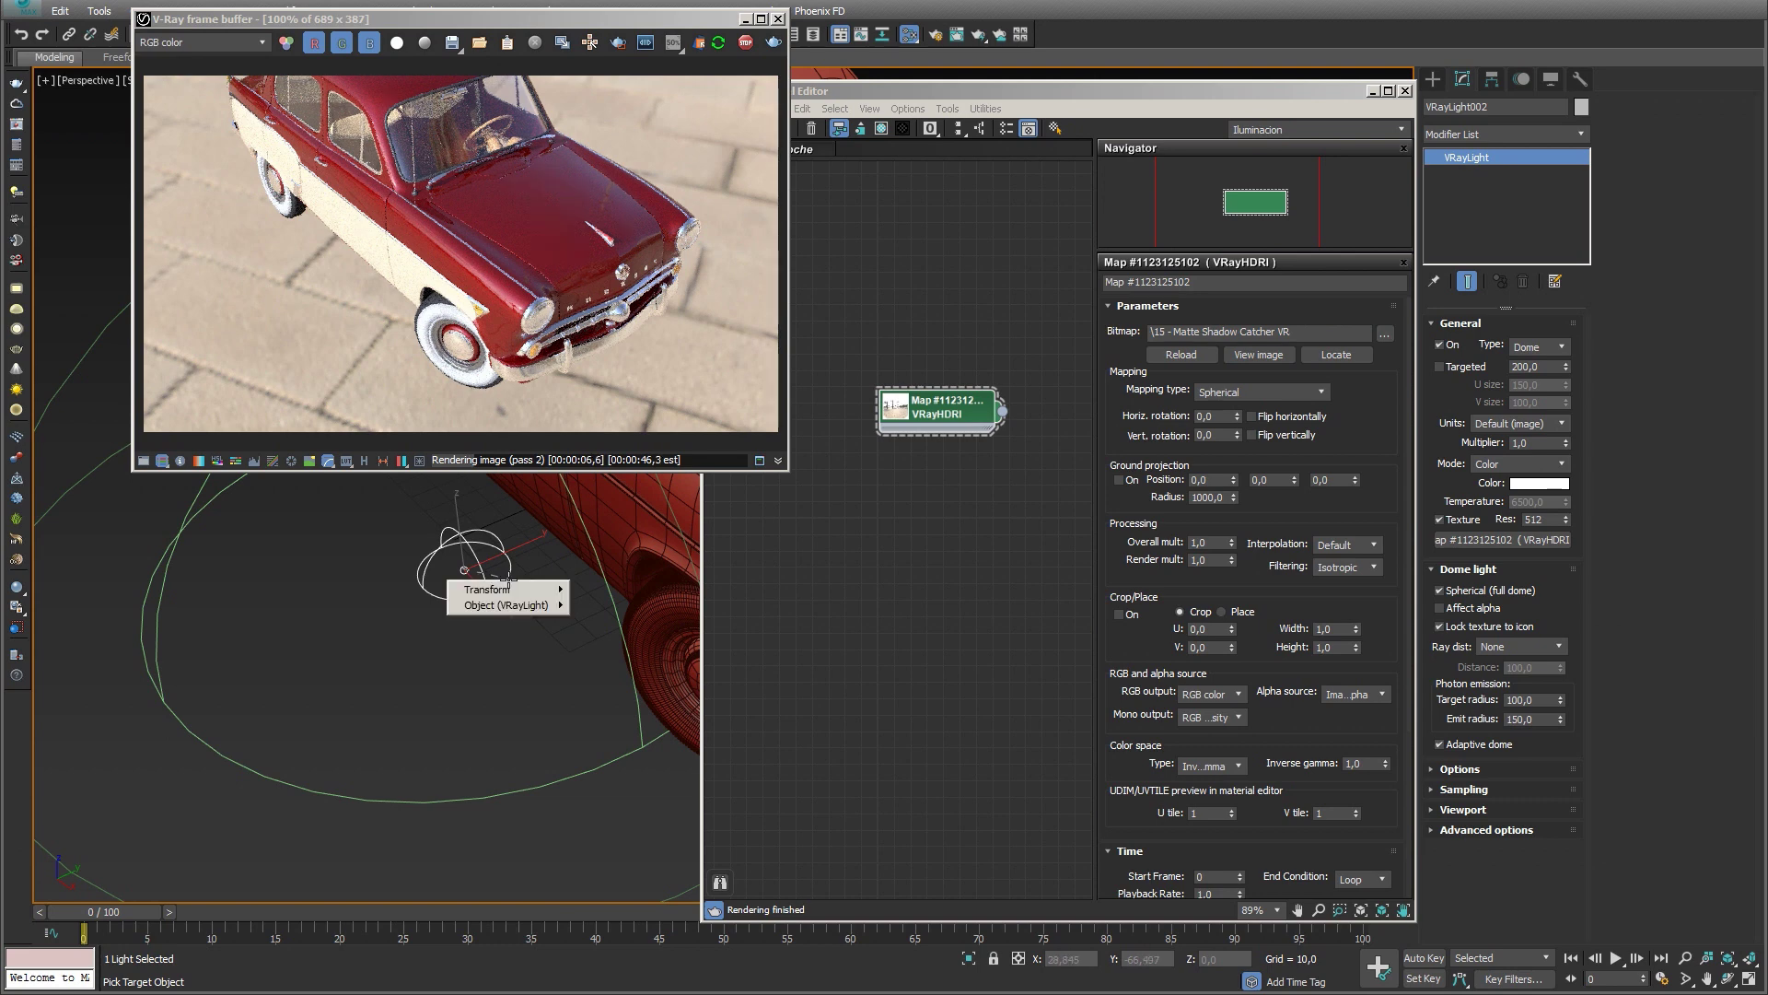
{"action": "mouse_move", "coordinate": [506, 605]}
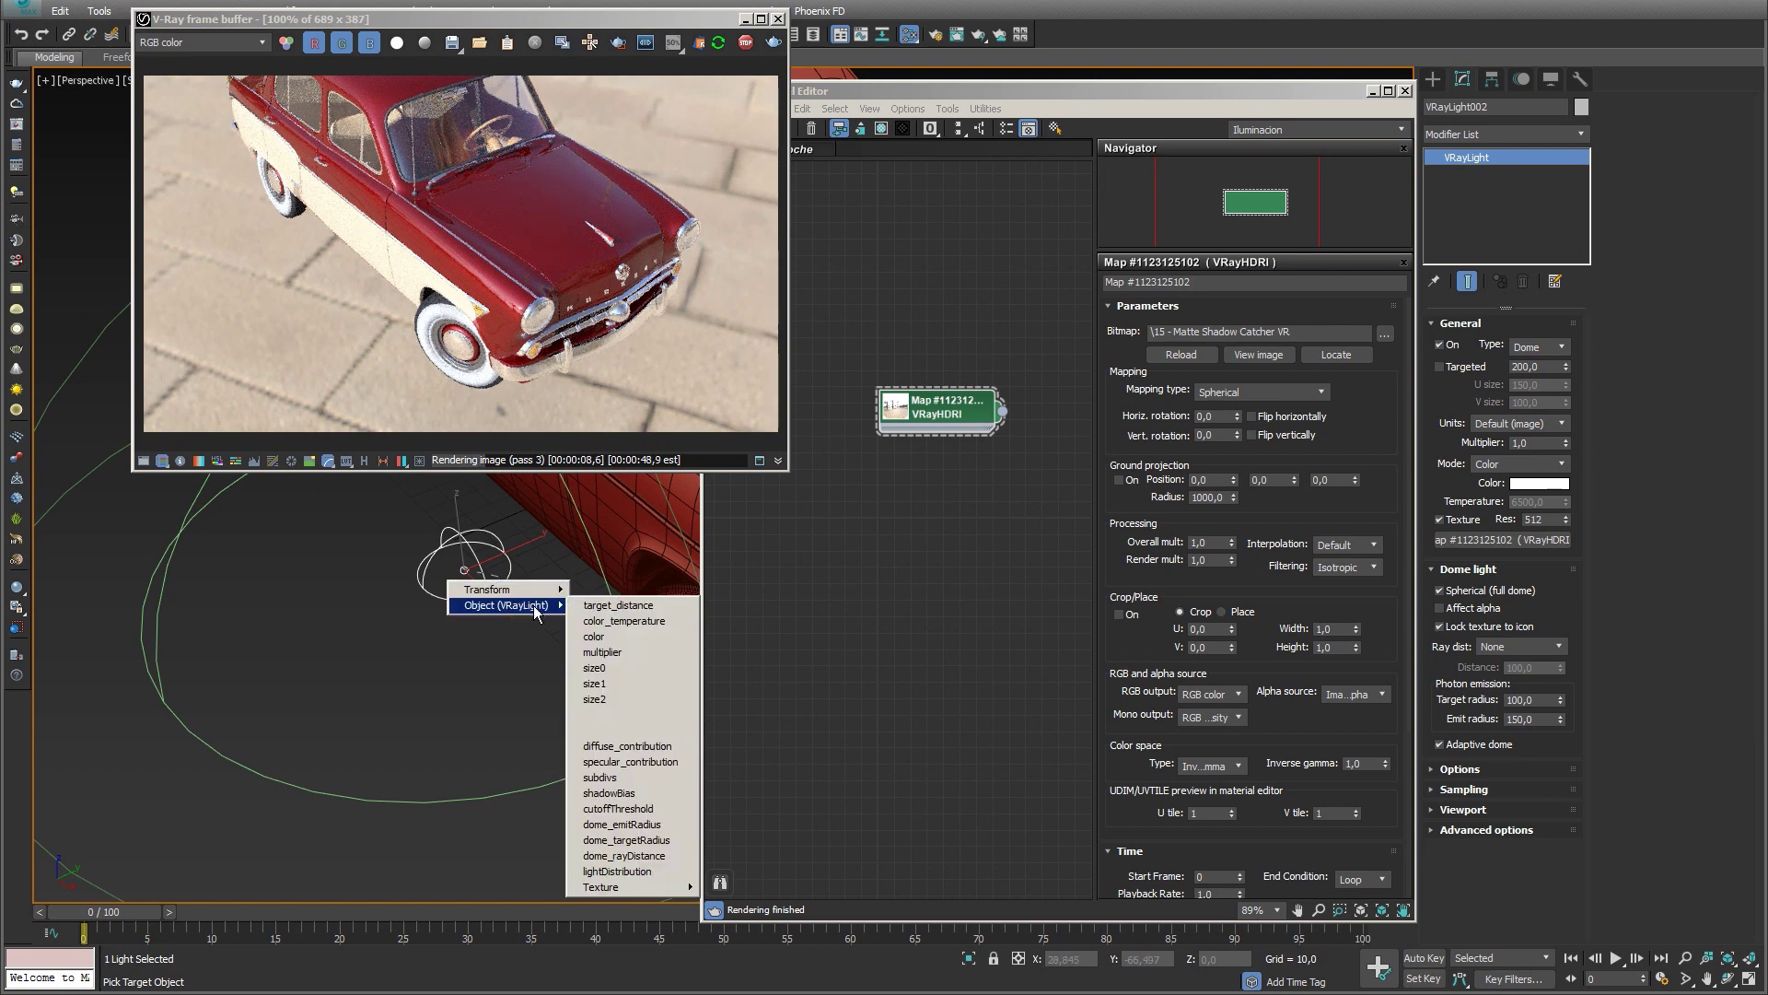
{"action": "mouse_move", "coordinate": [602, 887]}
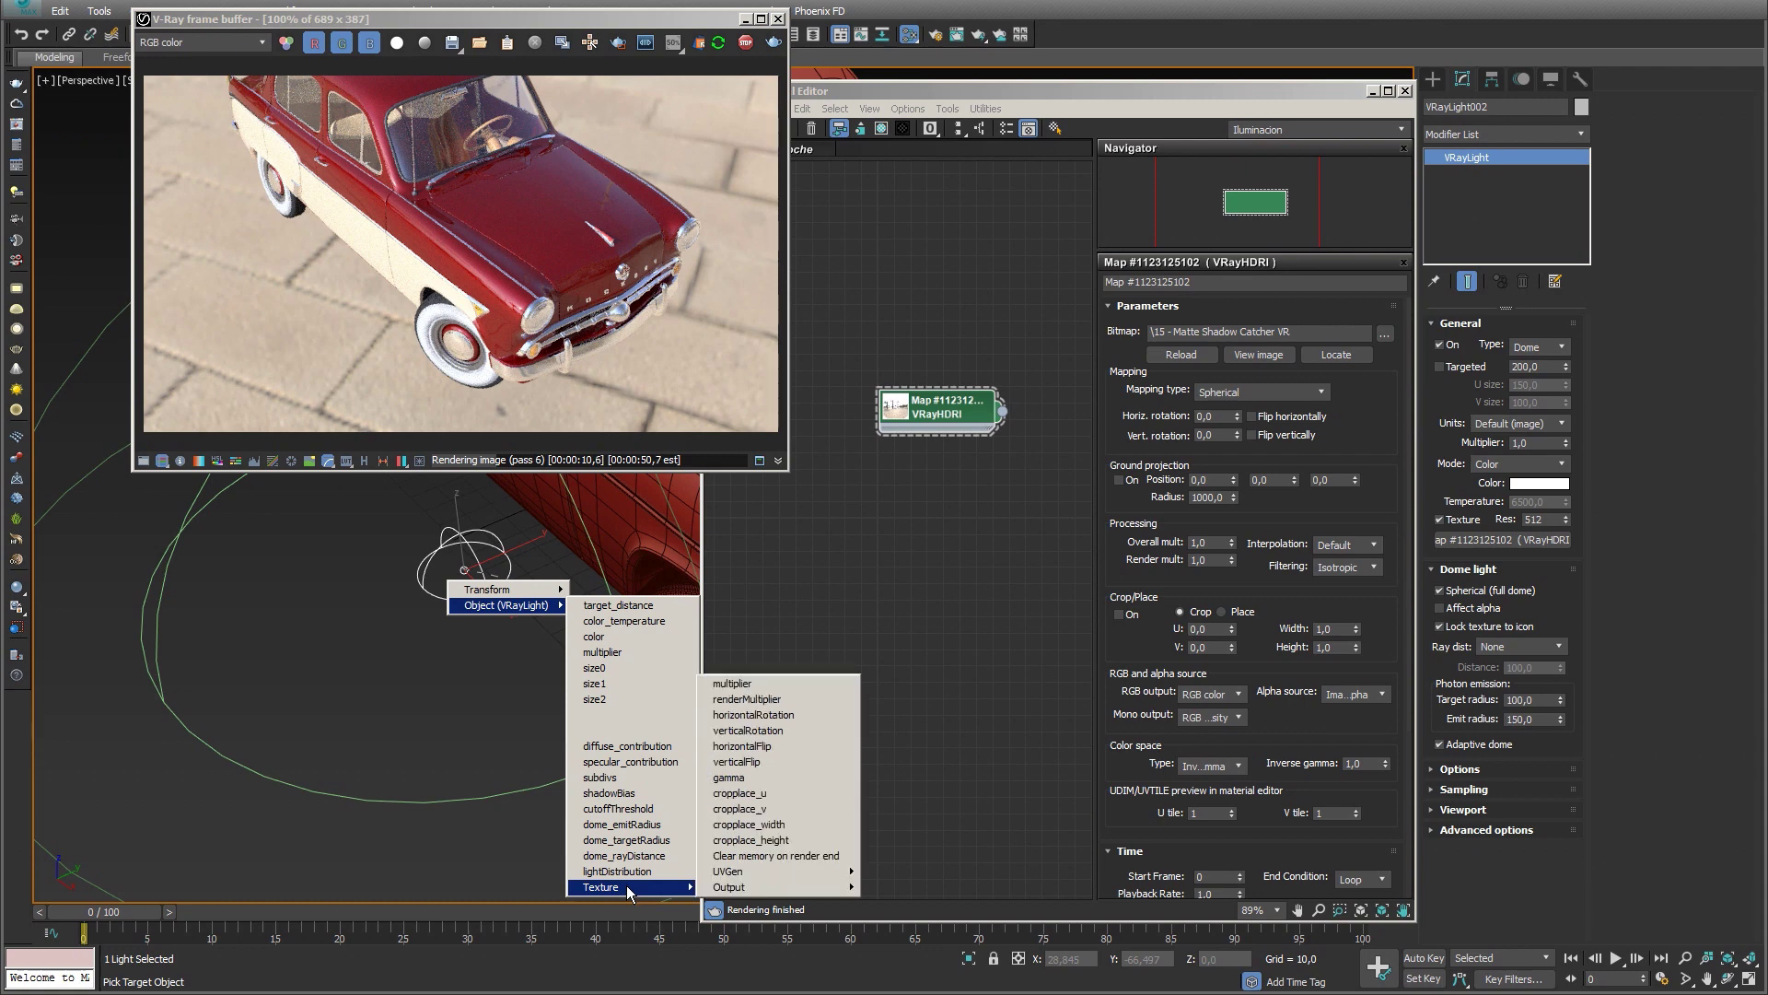
Step: Connect Z Rotation two-way to the texture's horizontalRotation in the Parameter Wiring dialog
{"action": "left_click", "coordinate": [813, 721]}
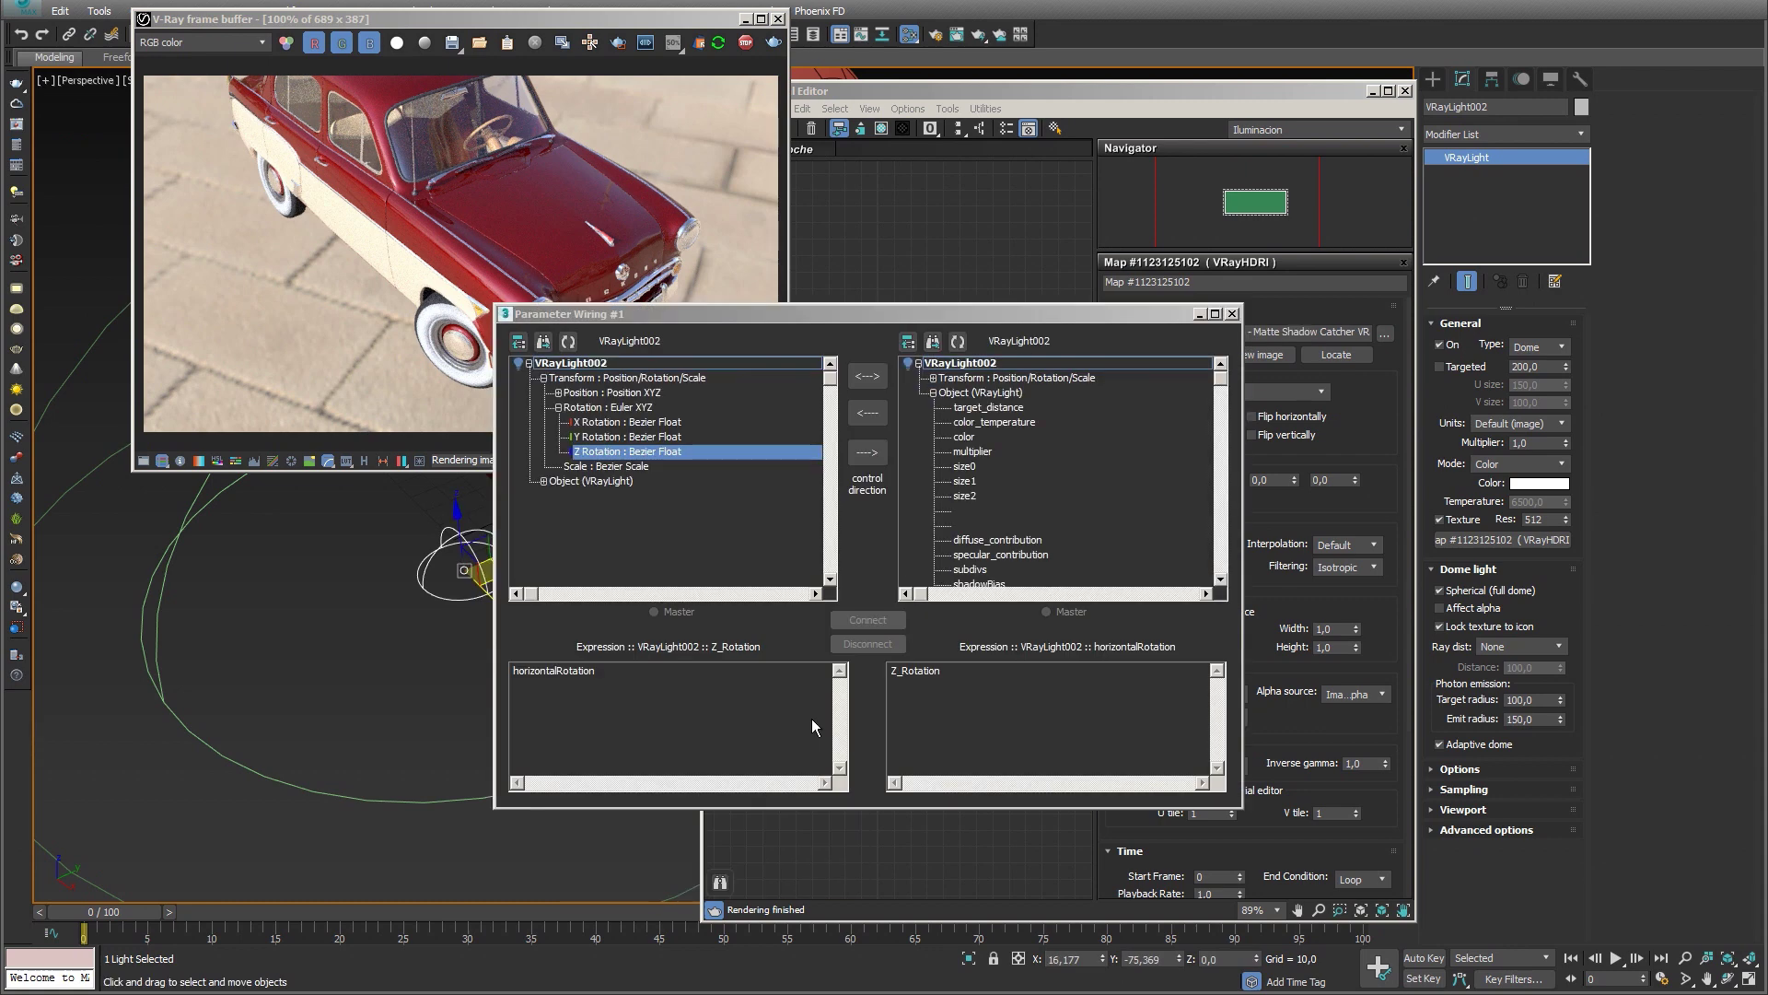
{"action": "left_click", "coordinate": [705, 742]}
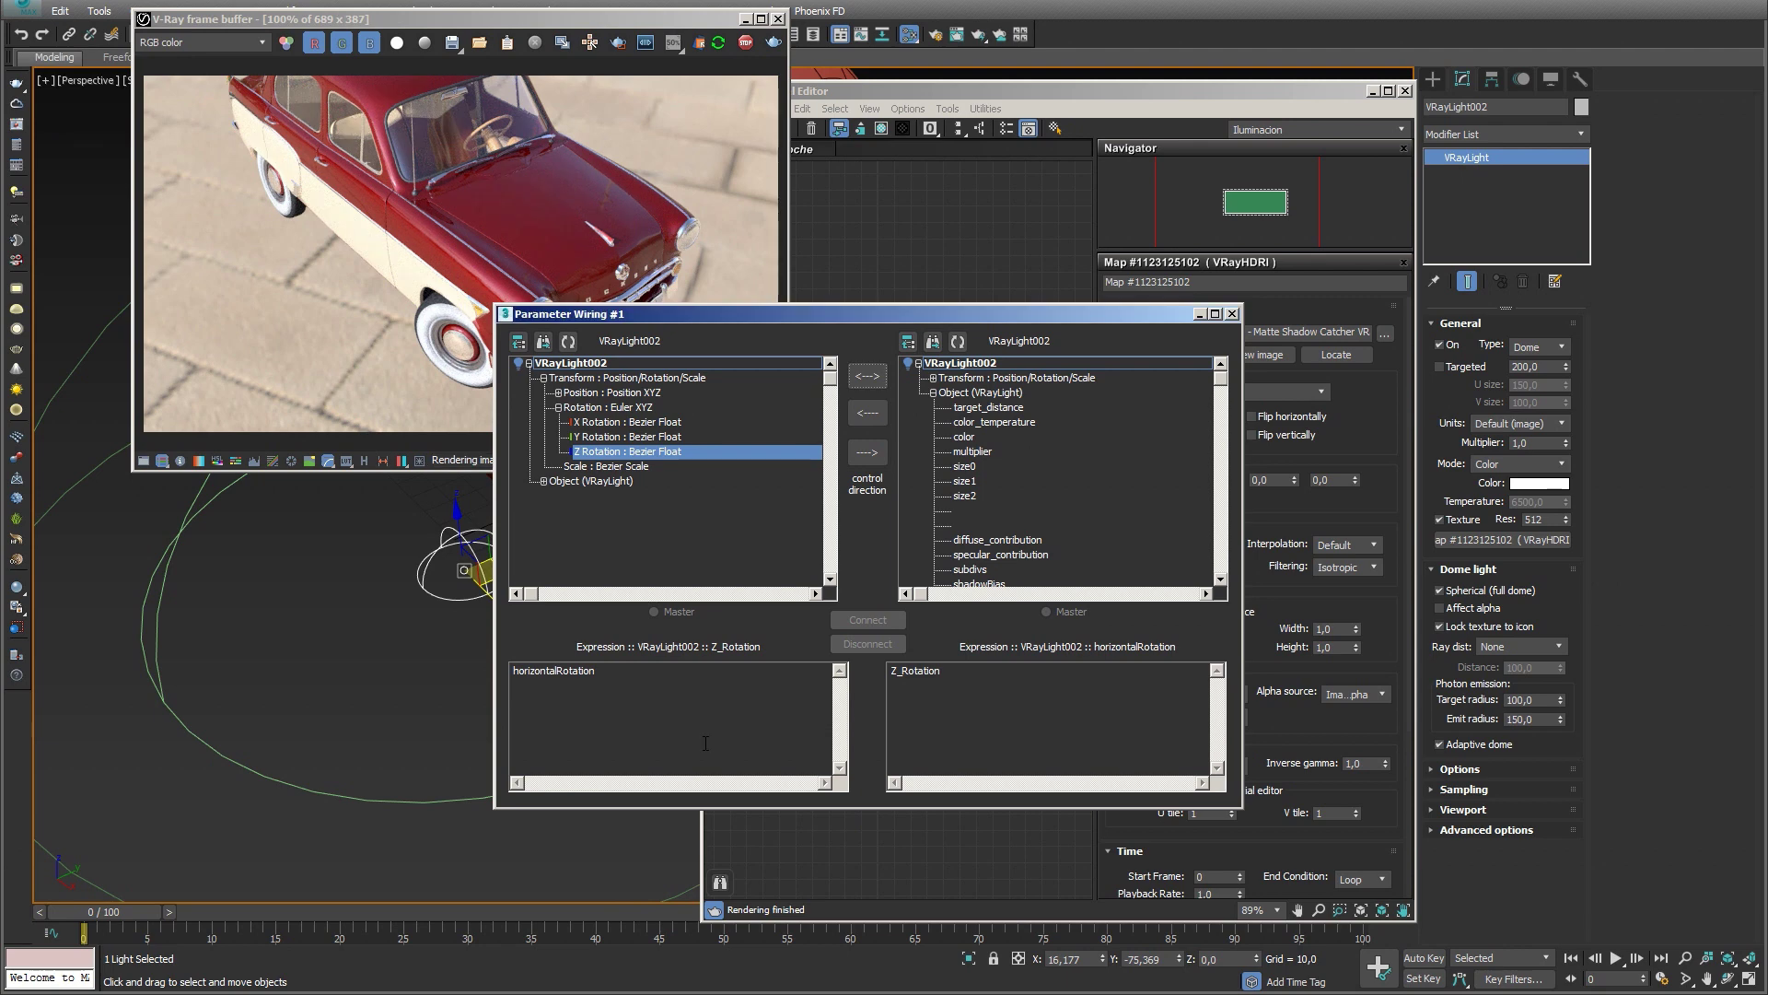
{"action": "left_click", "coordinate": [869, 379]}
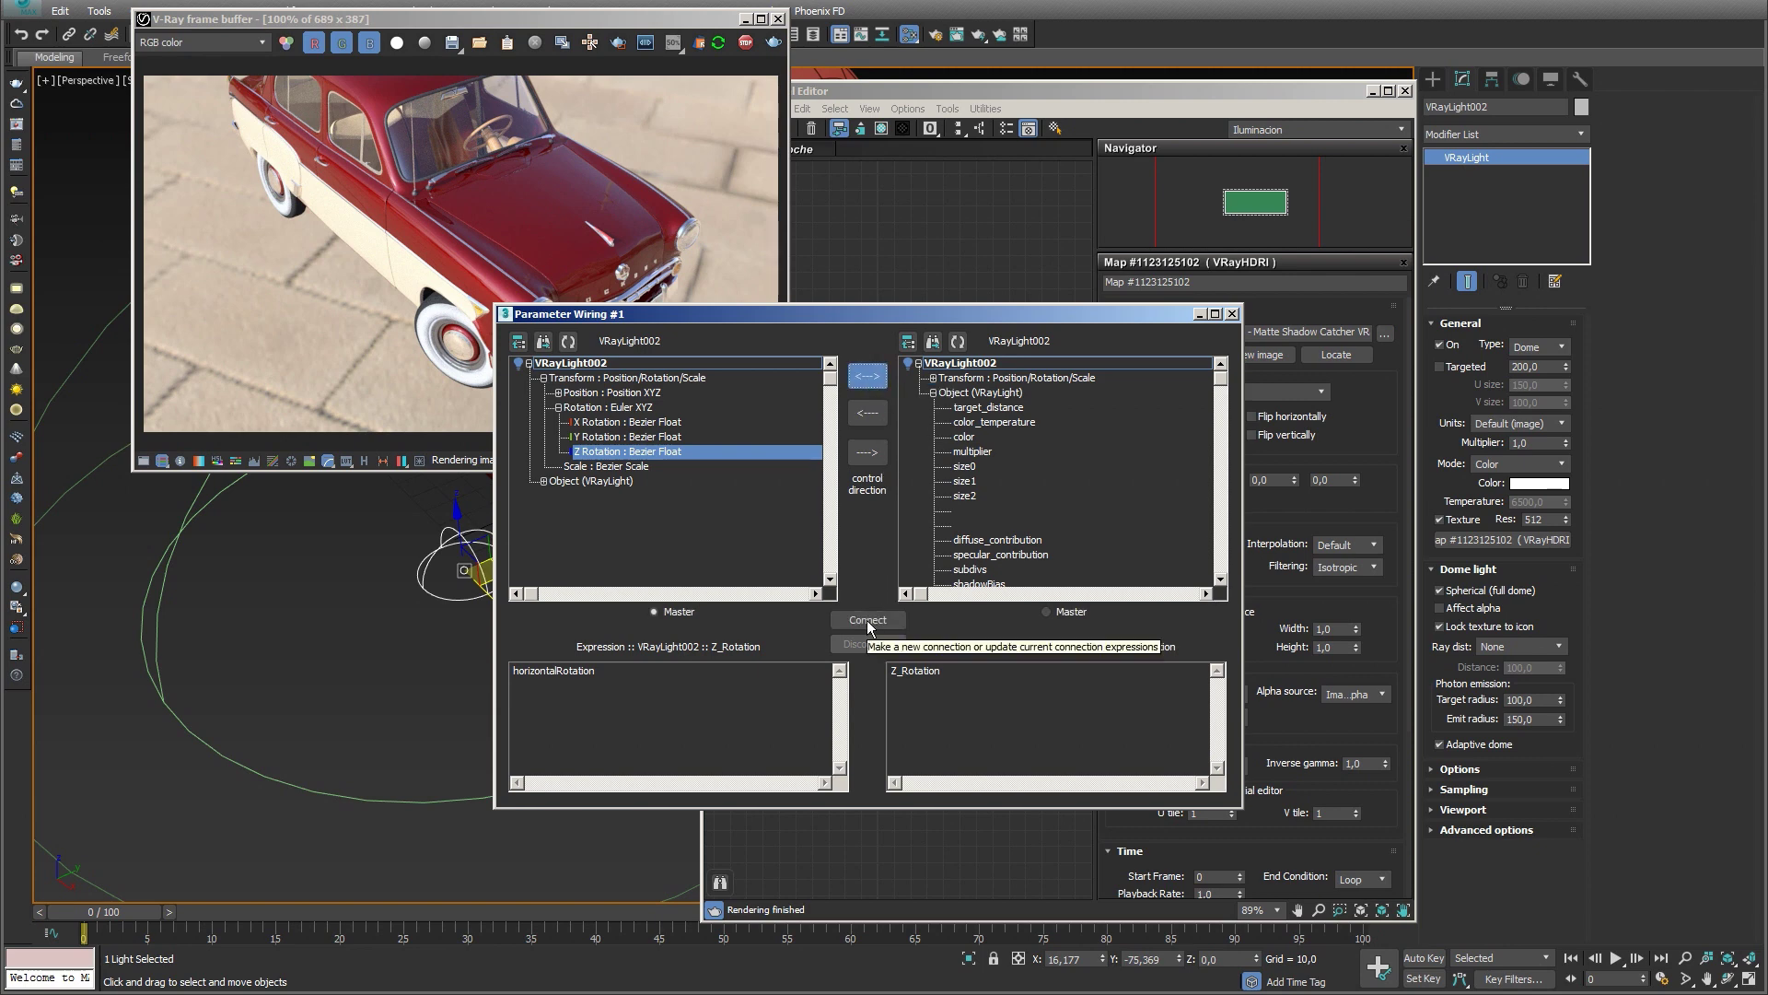
{"action": "left_click", "coordinate": [869, 620]}
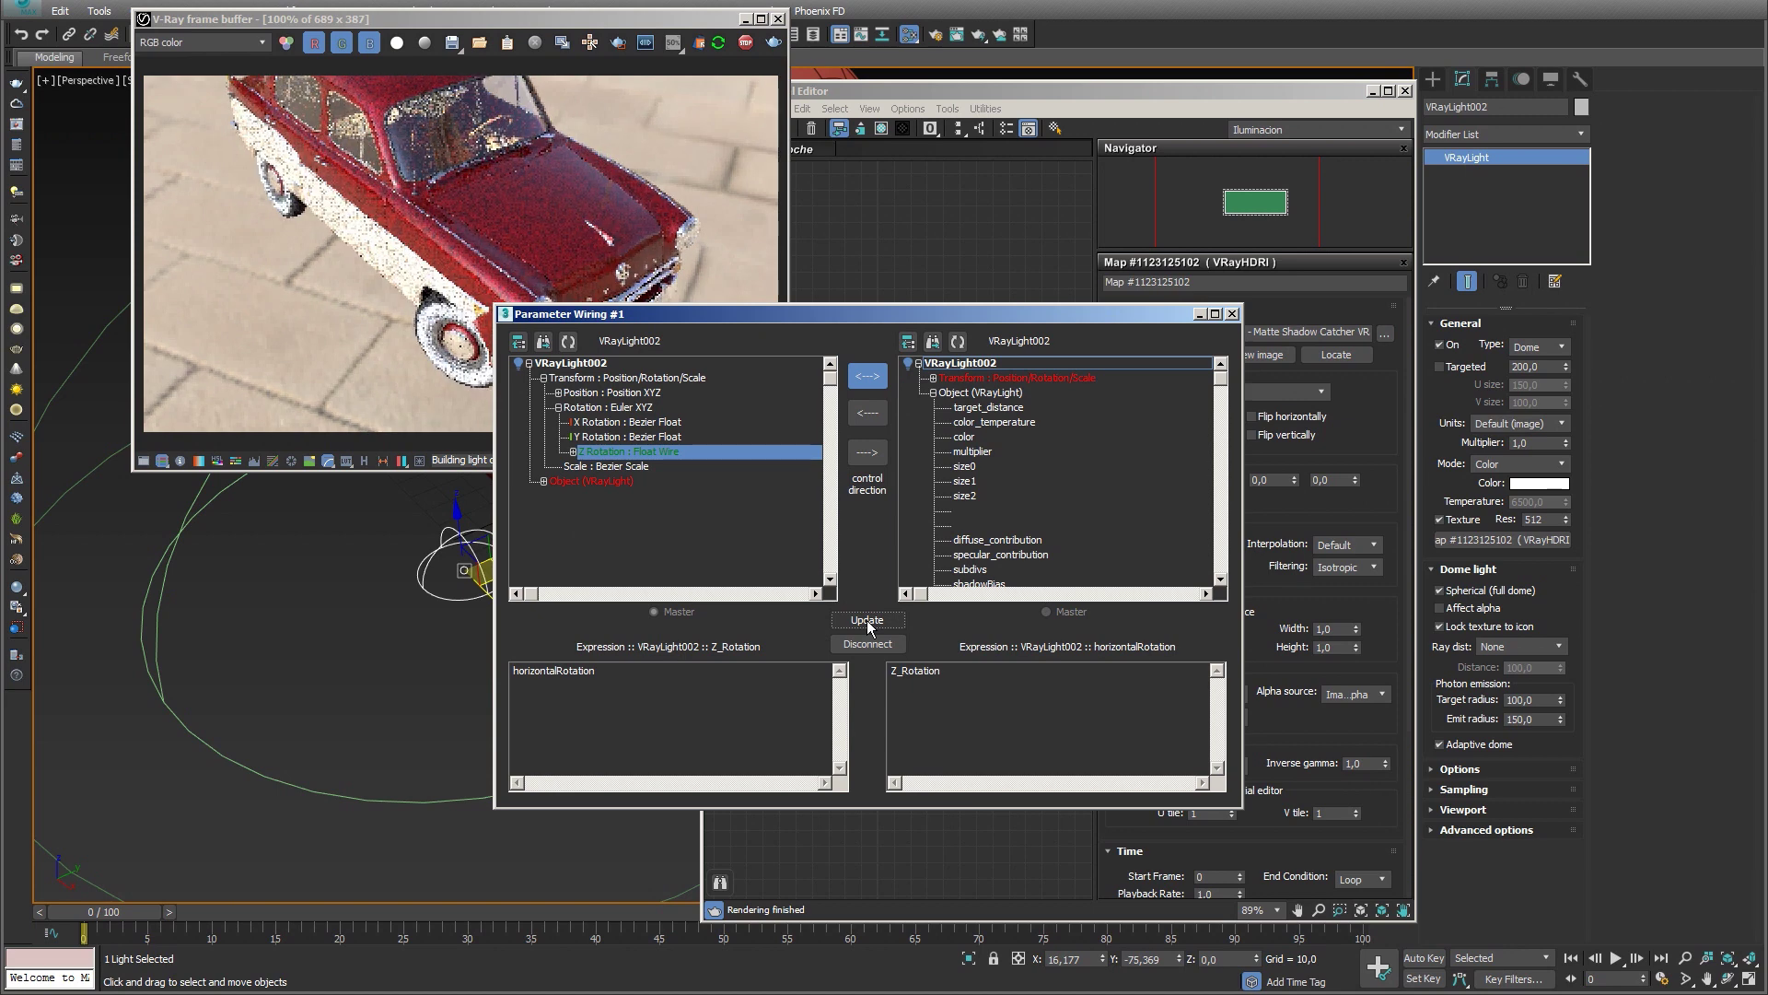
{"action": "left_click", "coordinate": [1235, 315]}
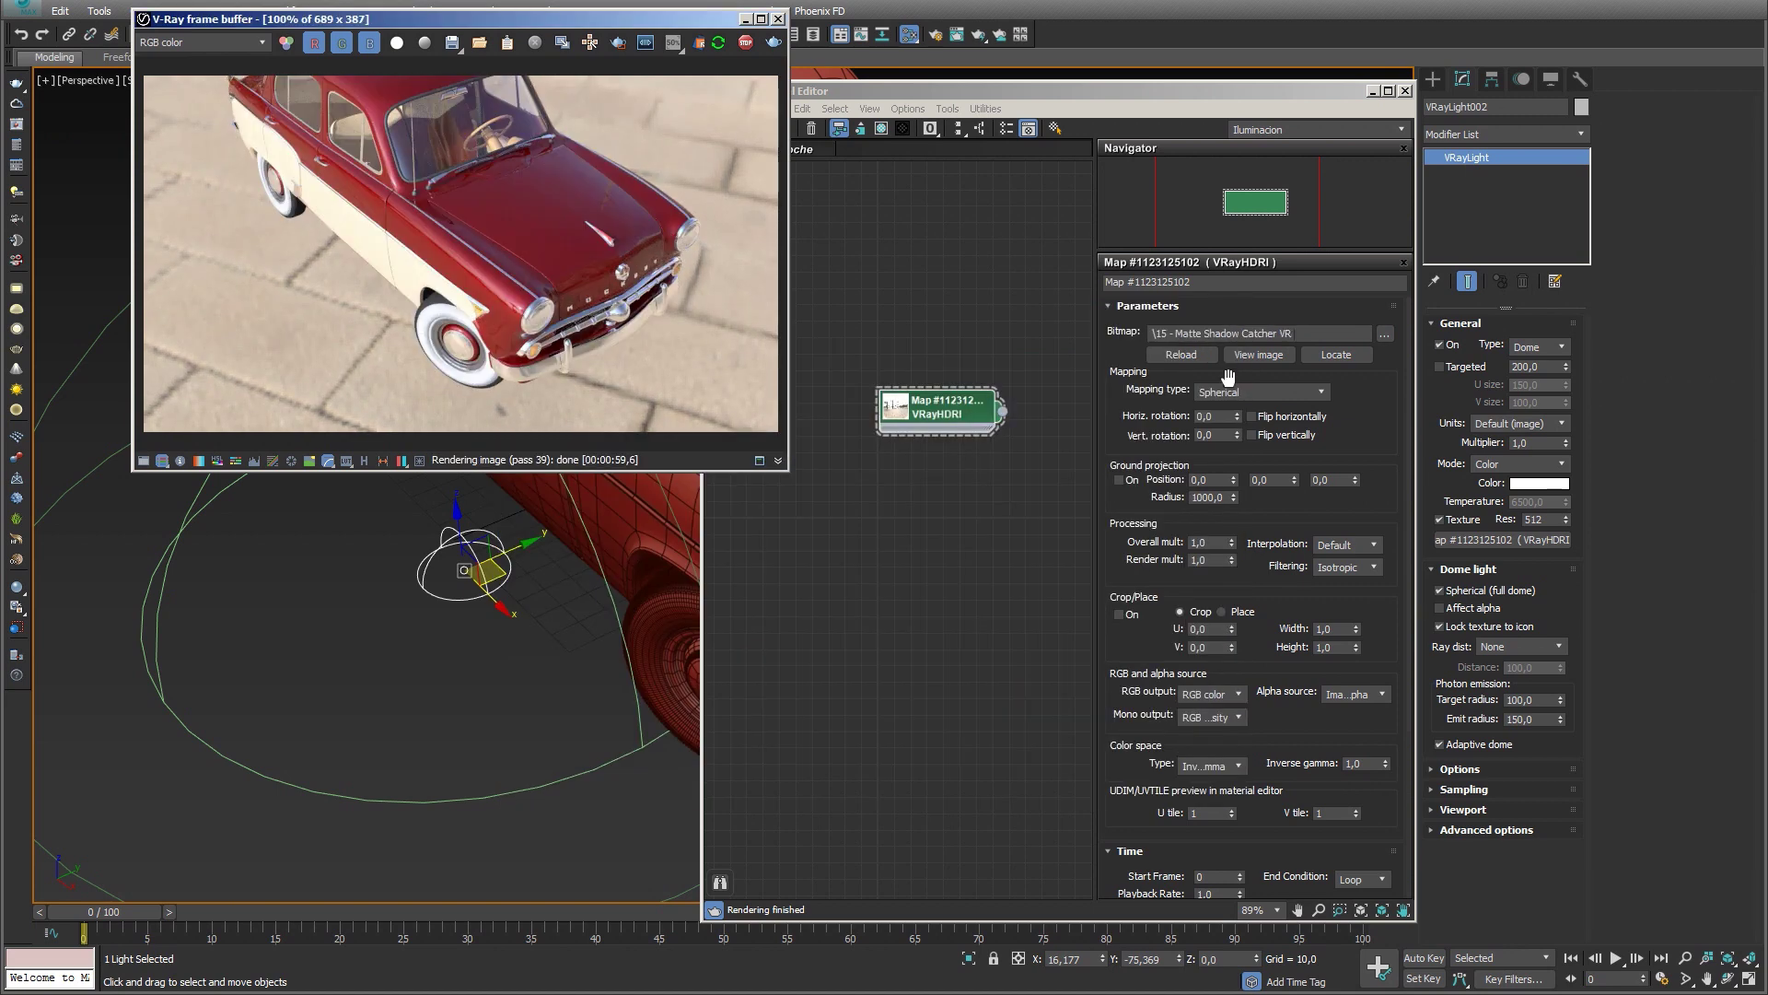
Step: Test the wire with -35 horizontal rotation, then rotate the dome light to -86 in Z
{"action": "left_click", "coordinate": [1220, 414]}
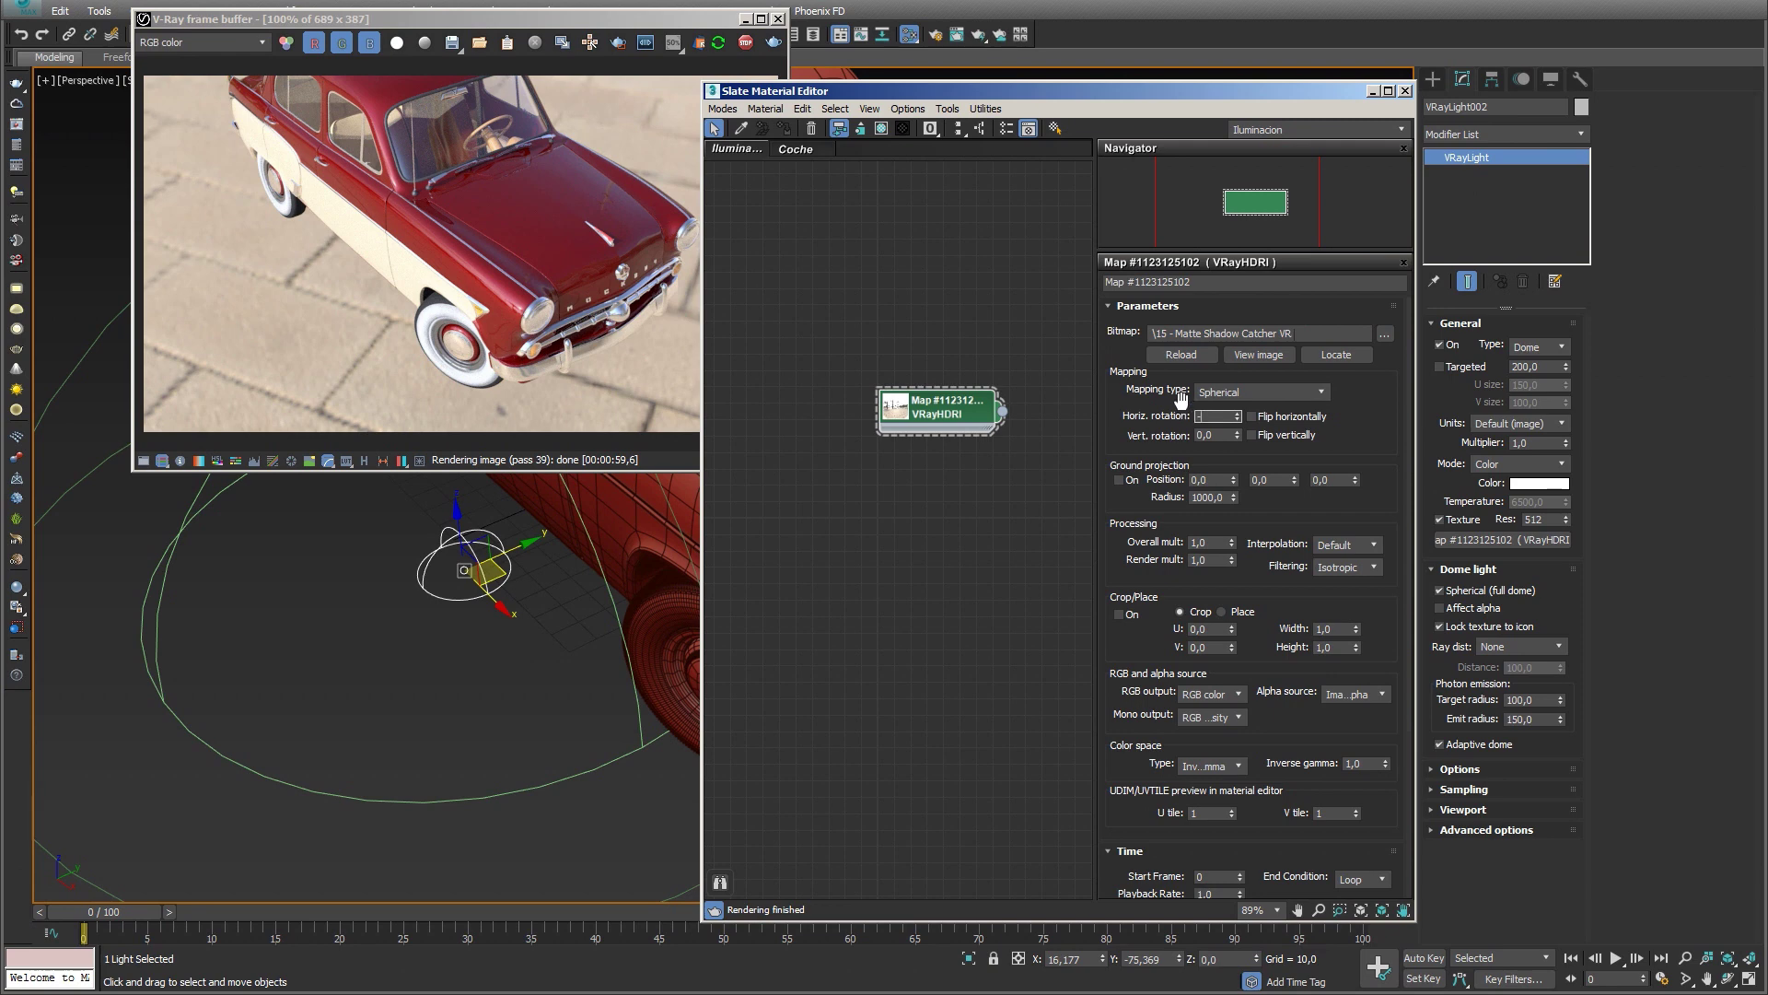
{"action": "type", "text": "-35"}
{"action": "key", "text": "Return"}
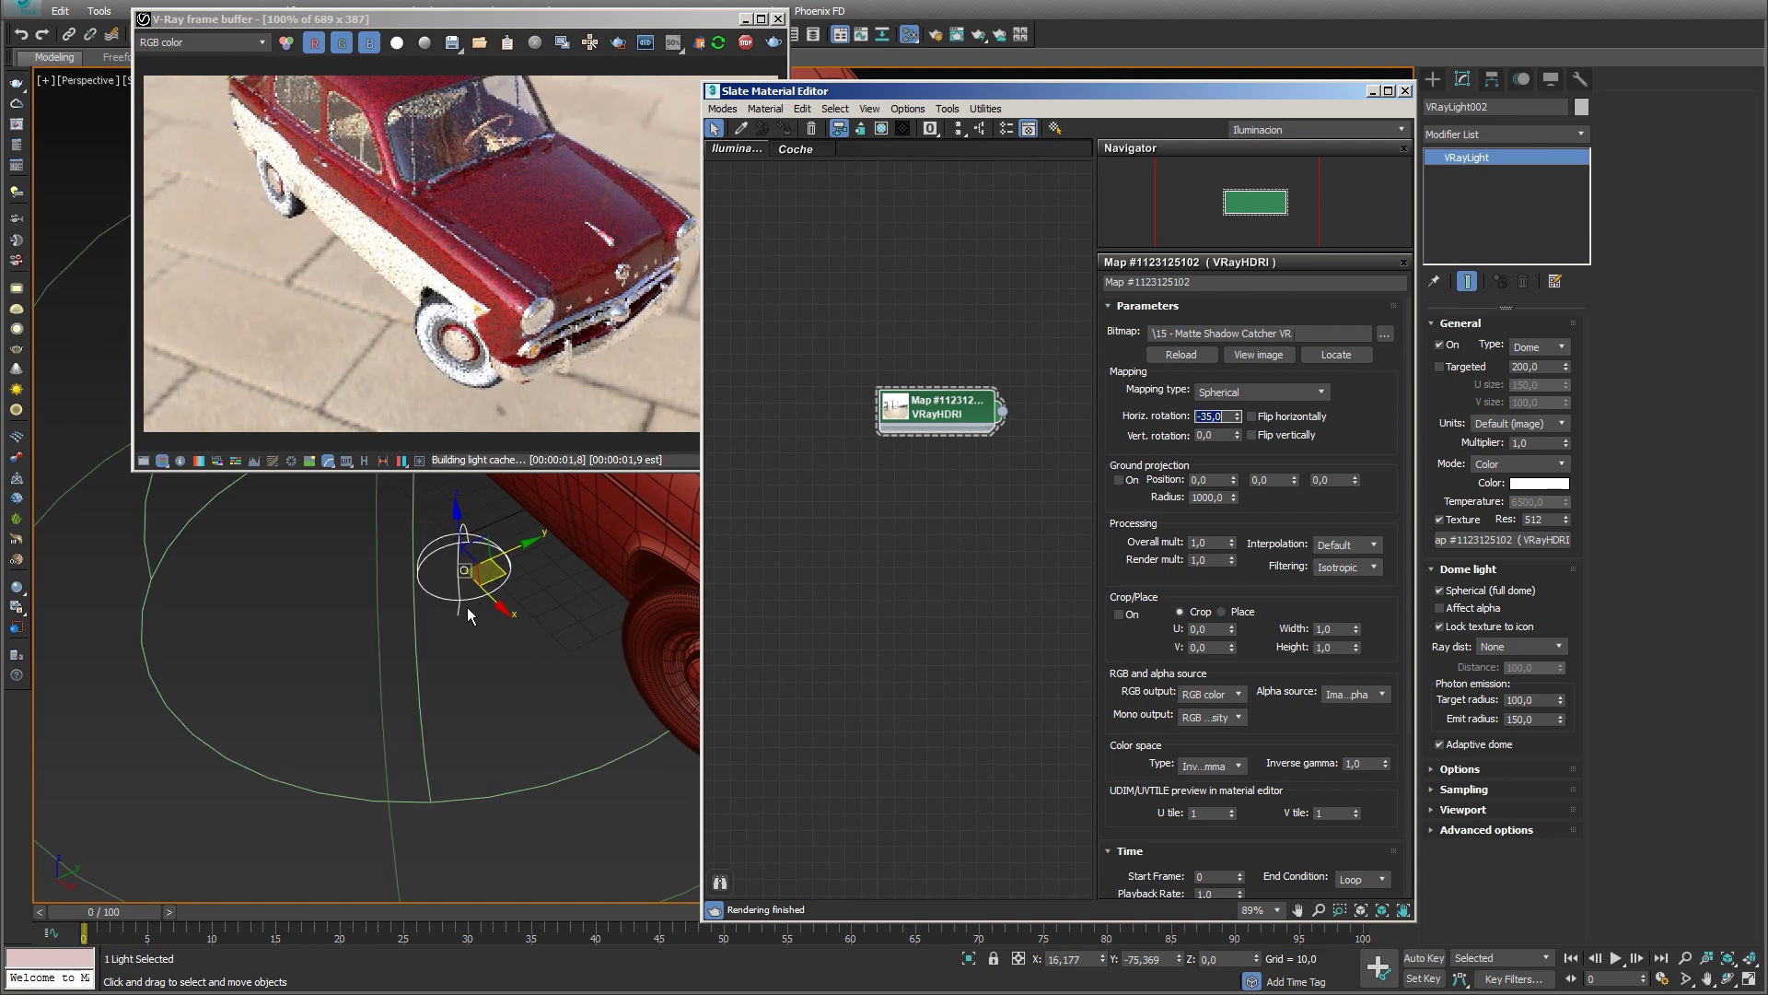
{"action": "left_click", "coordinate": [481, 600]}
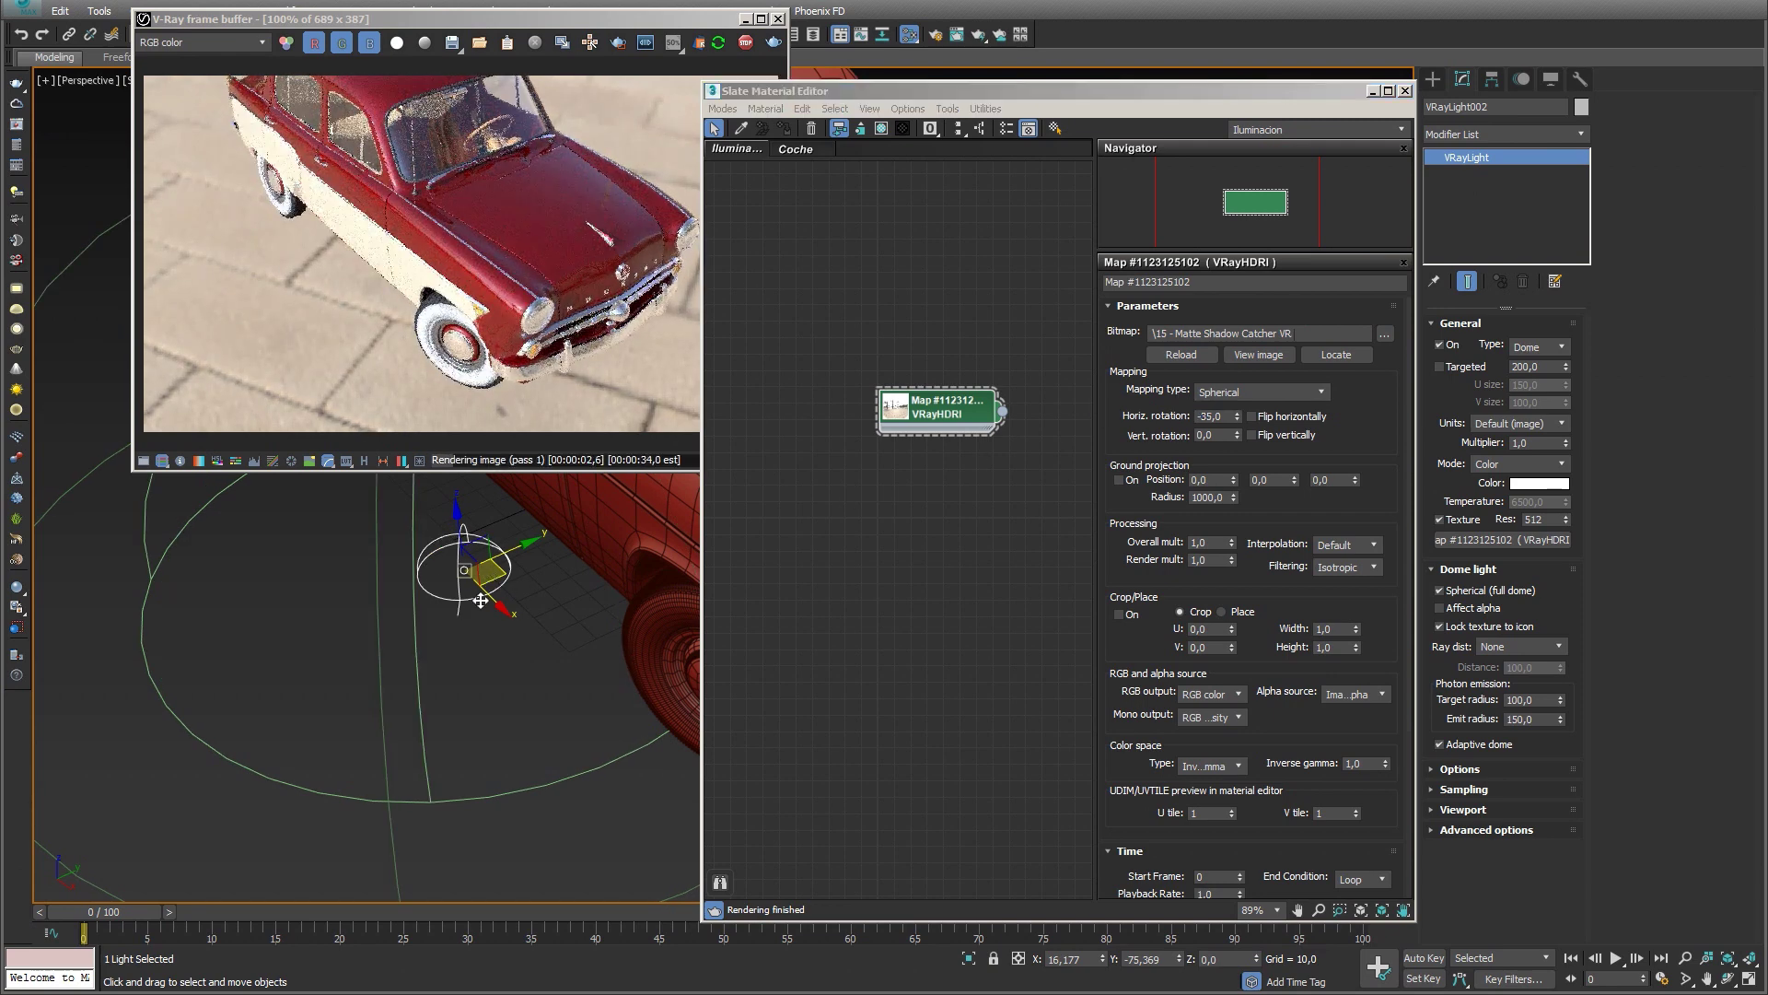
{"action": "key", "text": "e"}
{"action": "left_click_drag", "start_coordinate": [487, 611], "coordinate": [412, 637]}
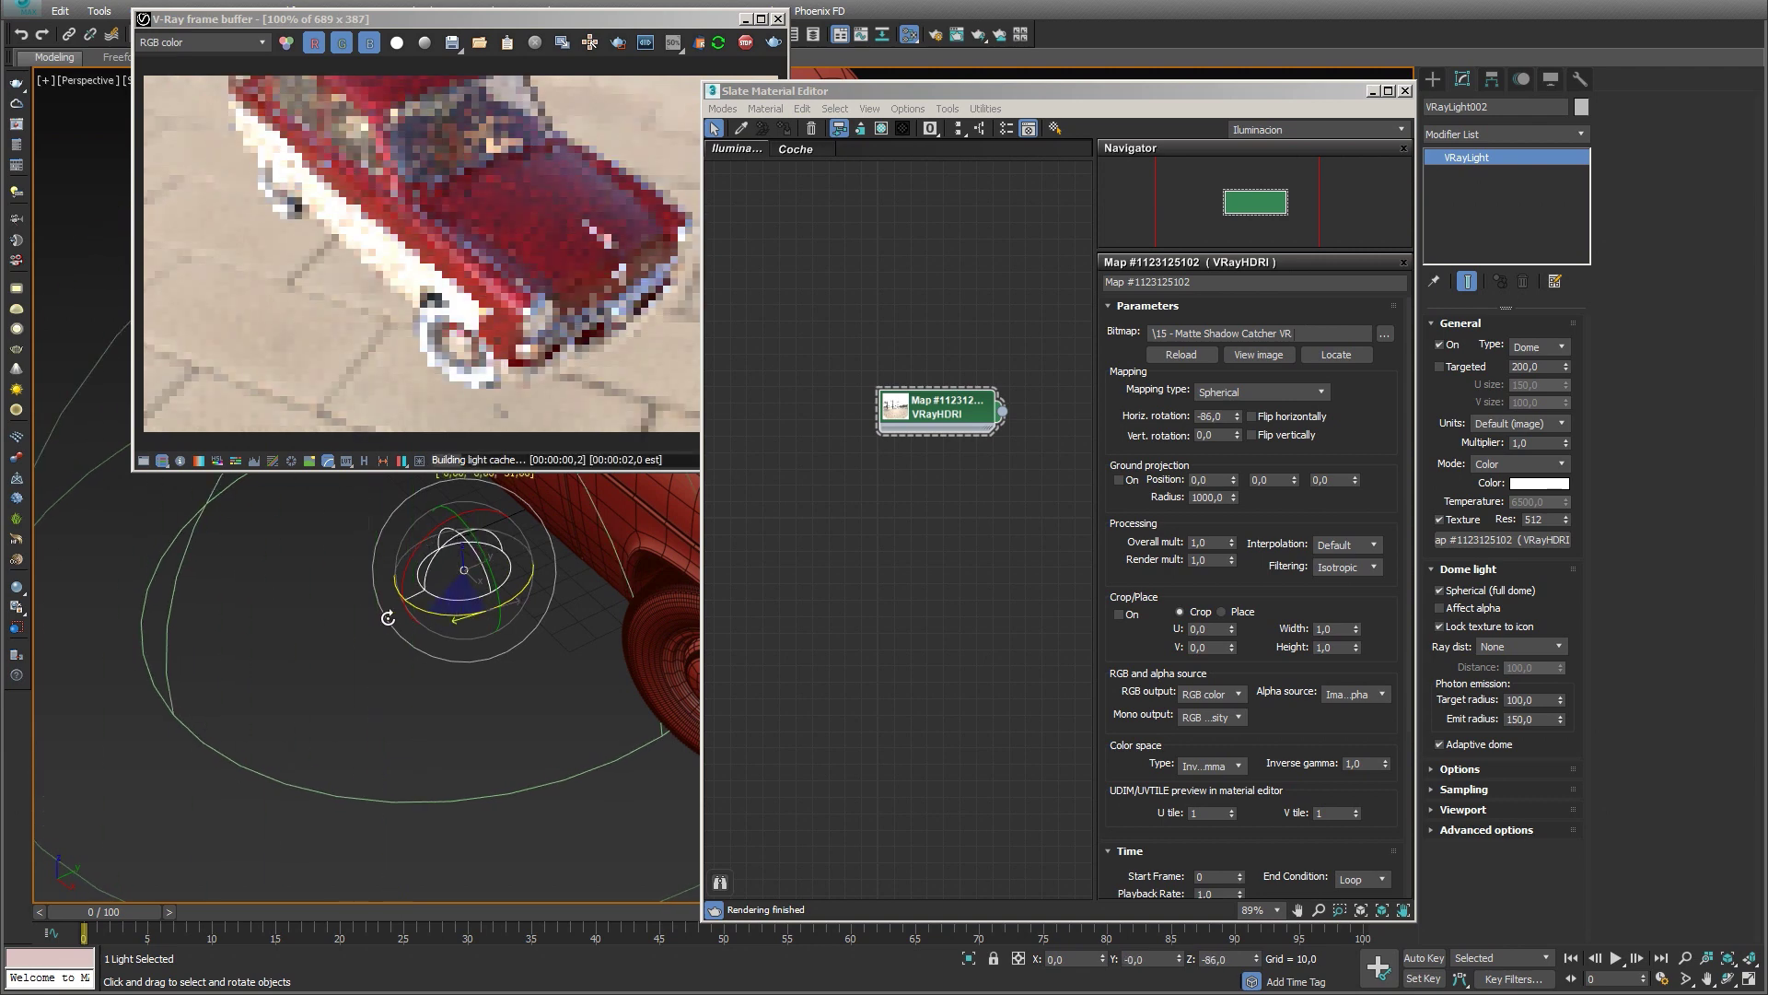
{"action": "left_click", "coordinate": [1212, 417]}
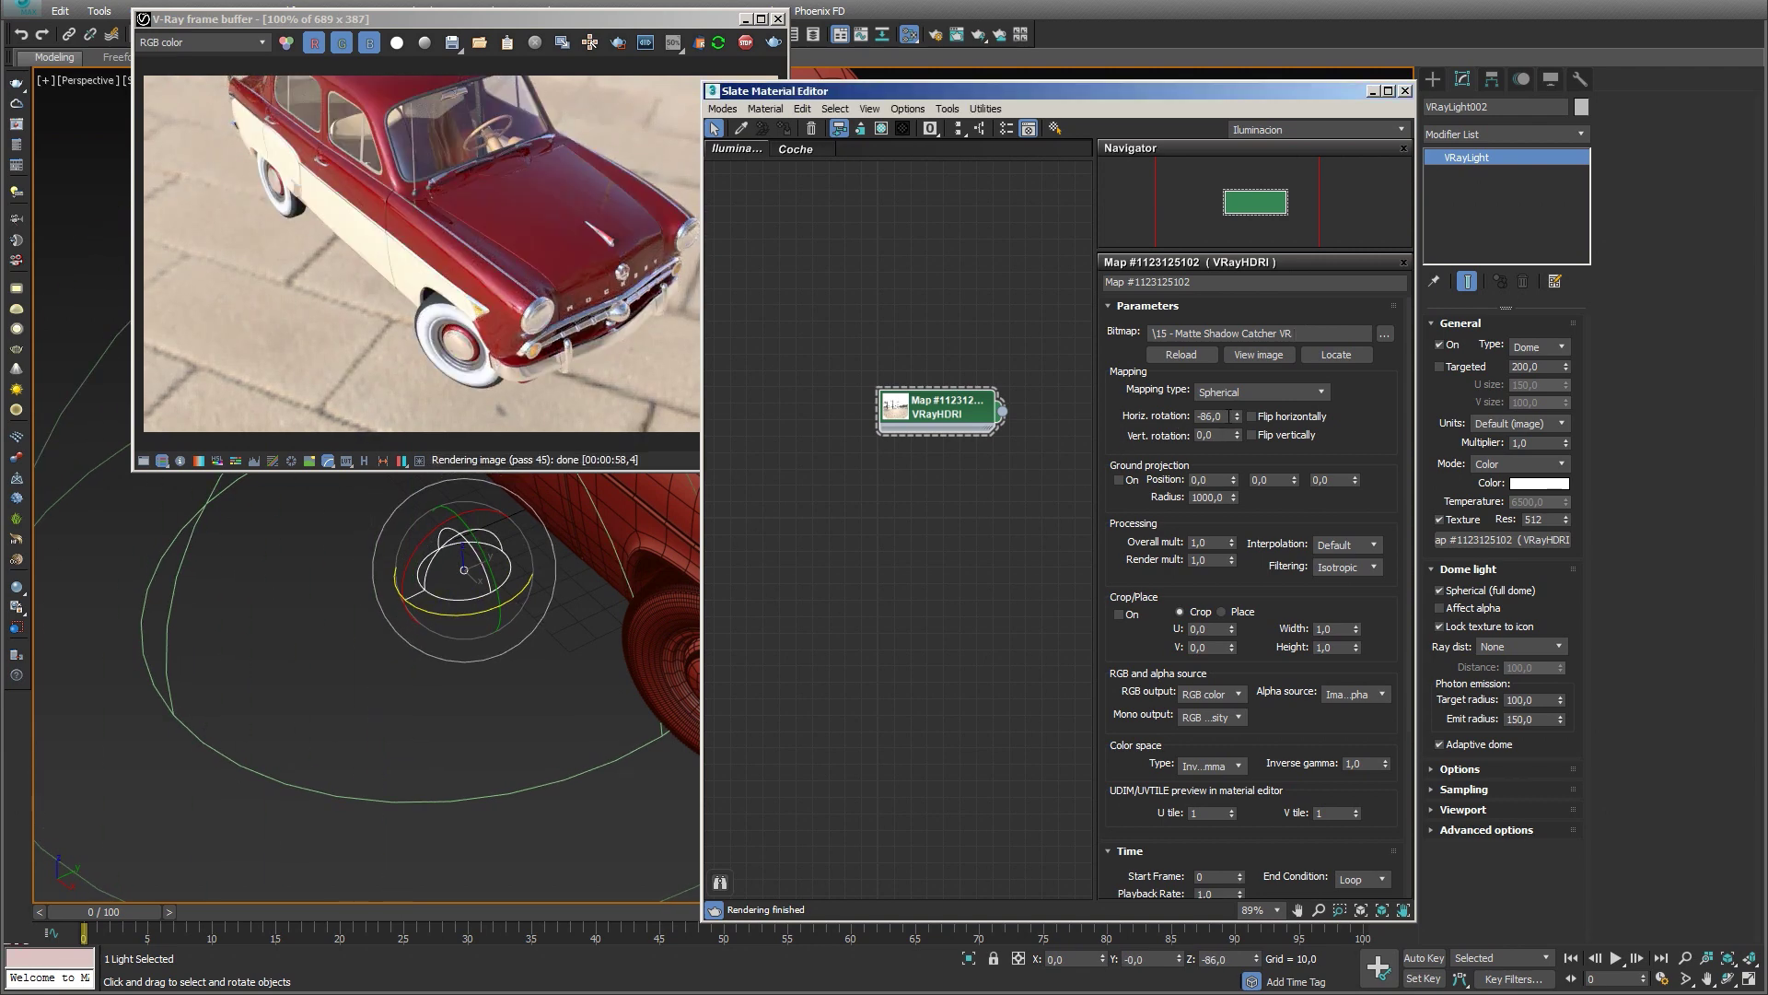
{"action": "left_click", "coordinate": [1434, 84]}
Step: Place a VRayPlane under the car and make it render as a shadow catcher
{"action": "left_click", "coordinate": [1466, 136]}
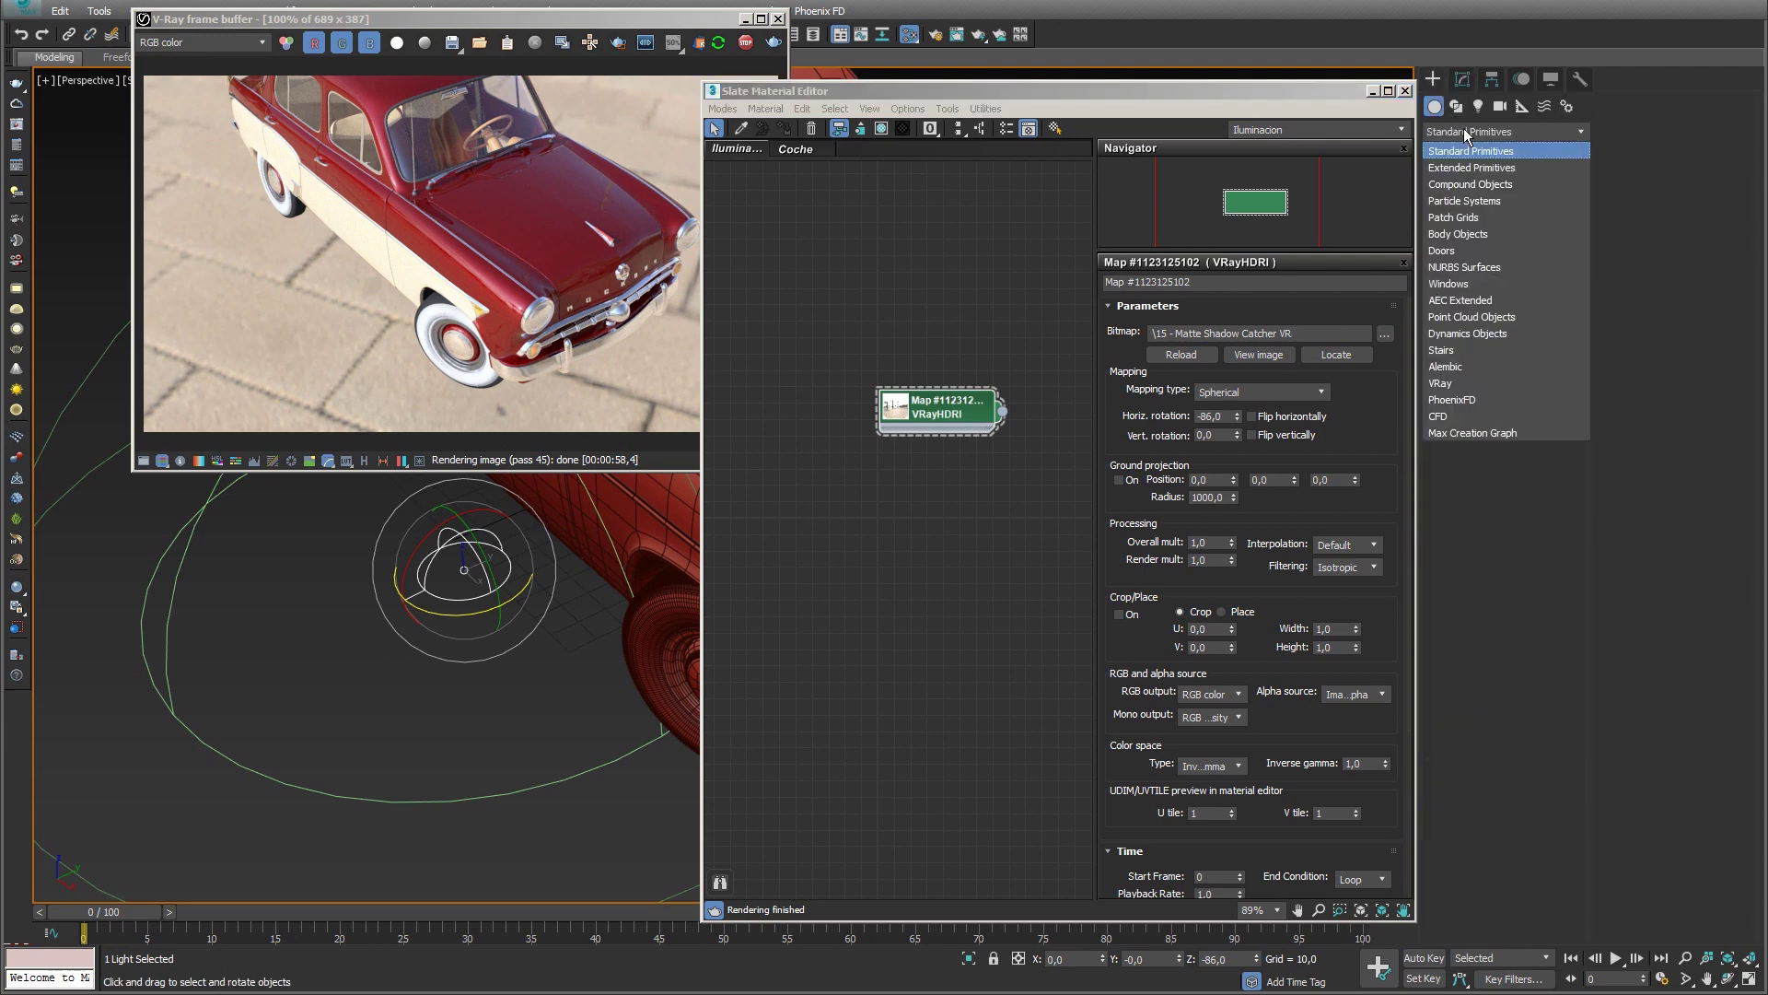
{"action": "left_click", "coordinate": [1448, 385]}
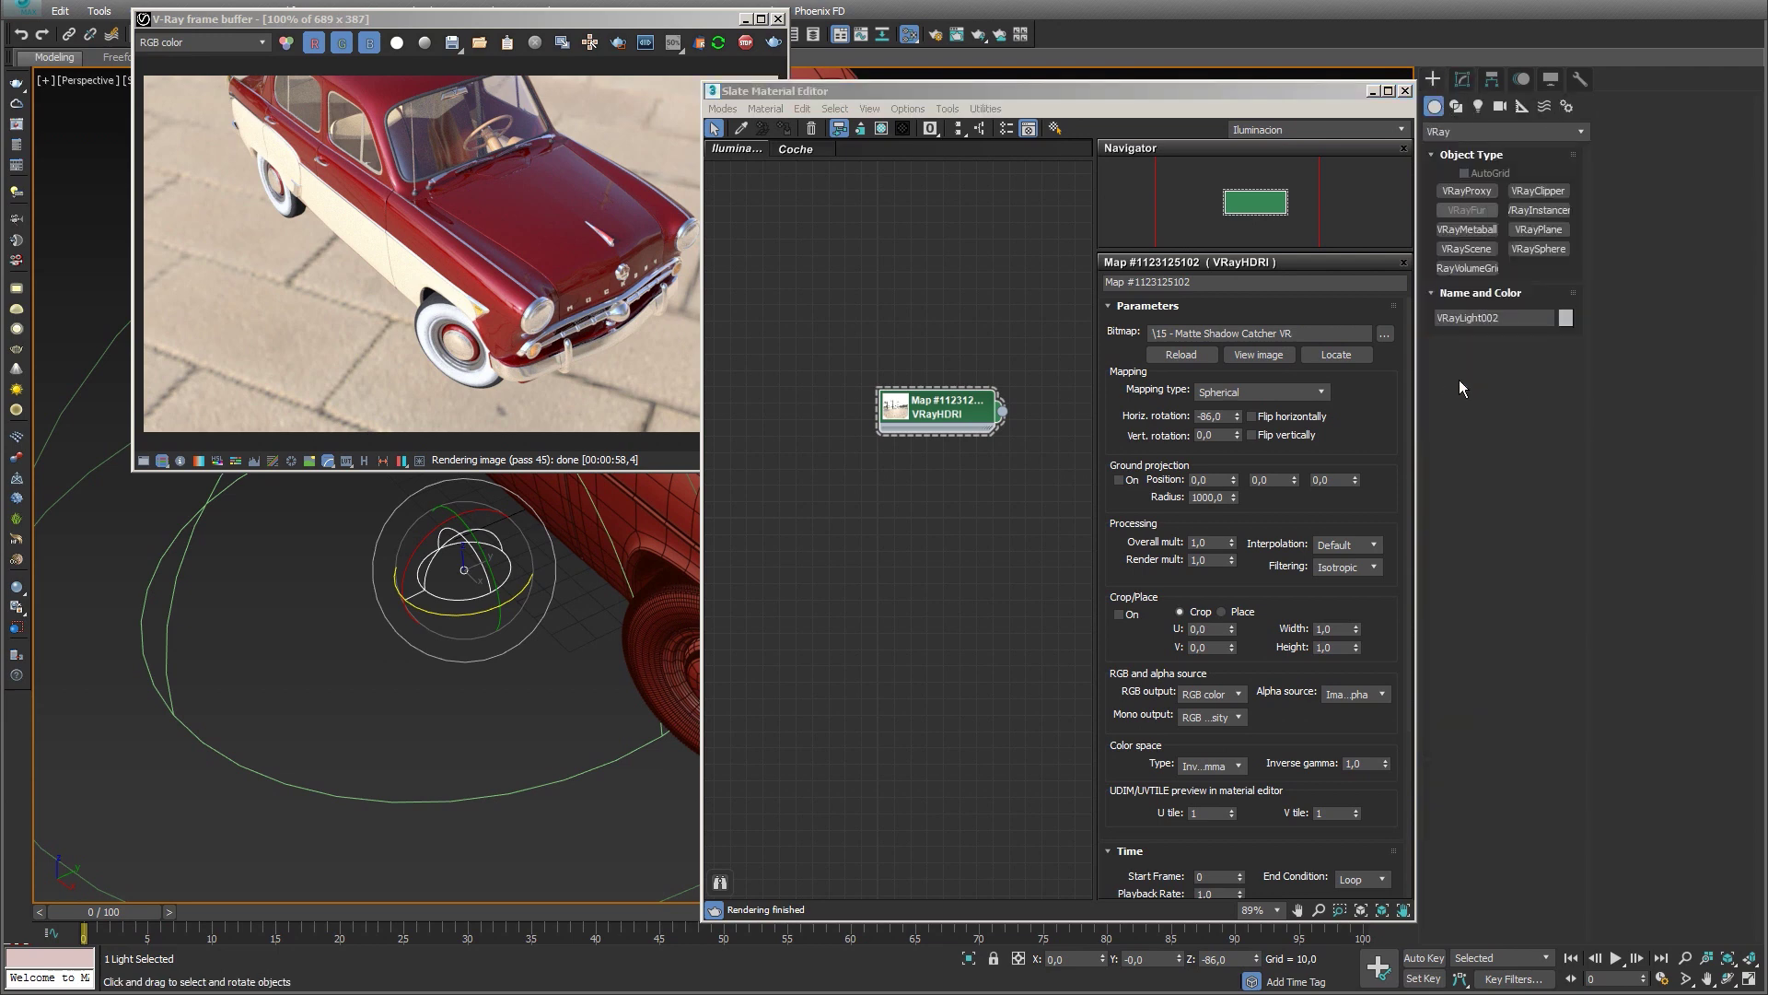
{"action": "left_click", "coordinate": [1551, 229]}
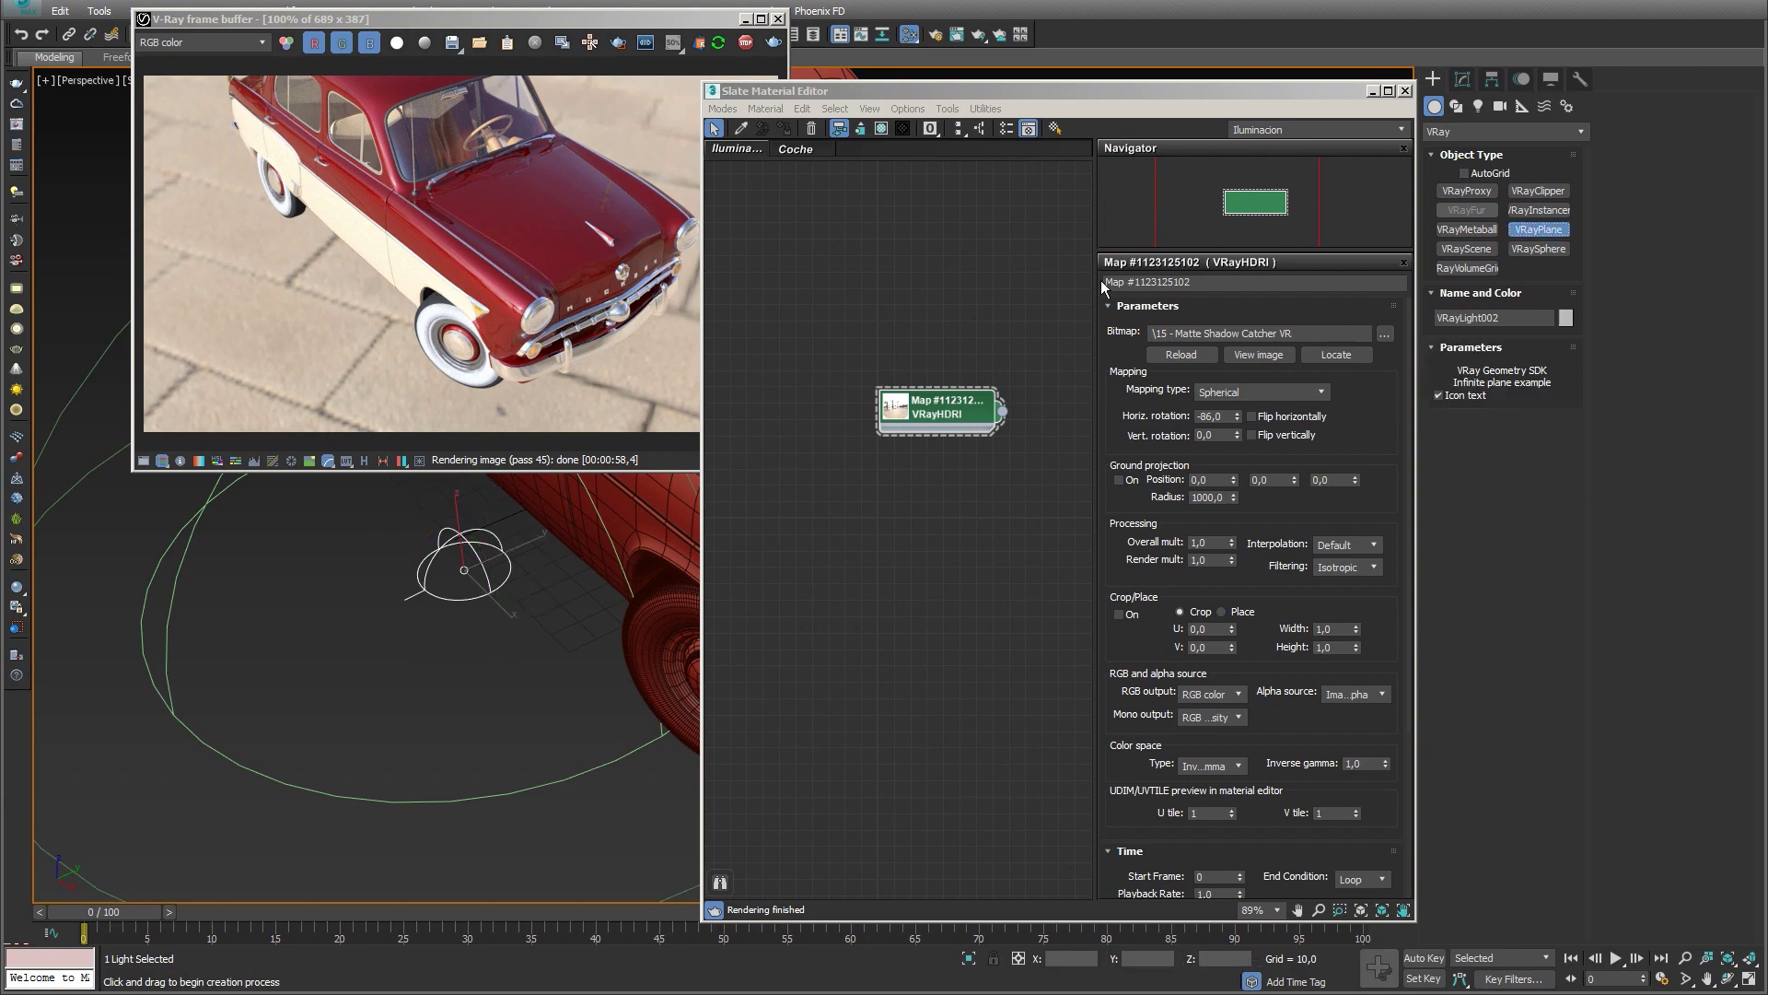
{"action": "left_click", "coordinate": [525, 661]}
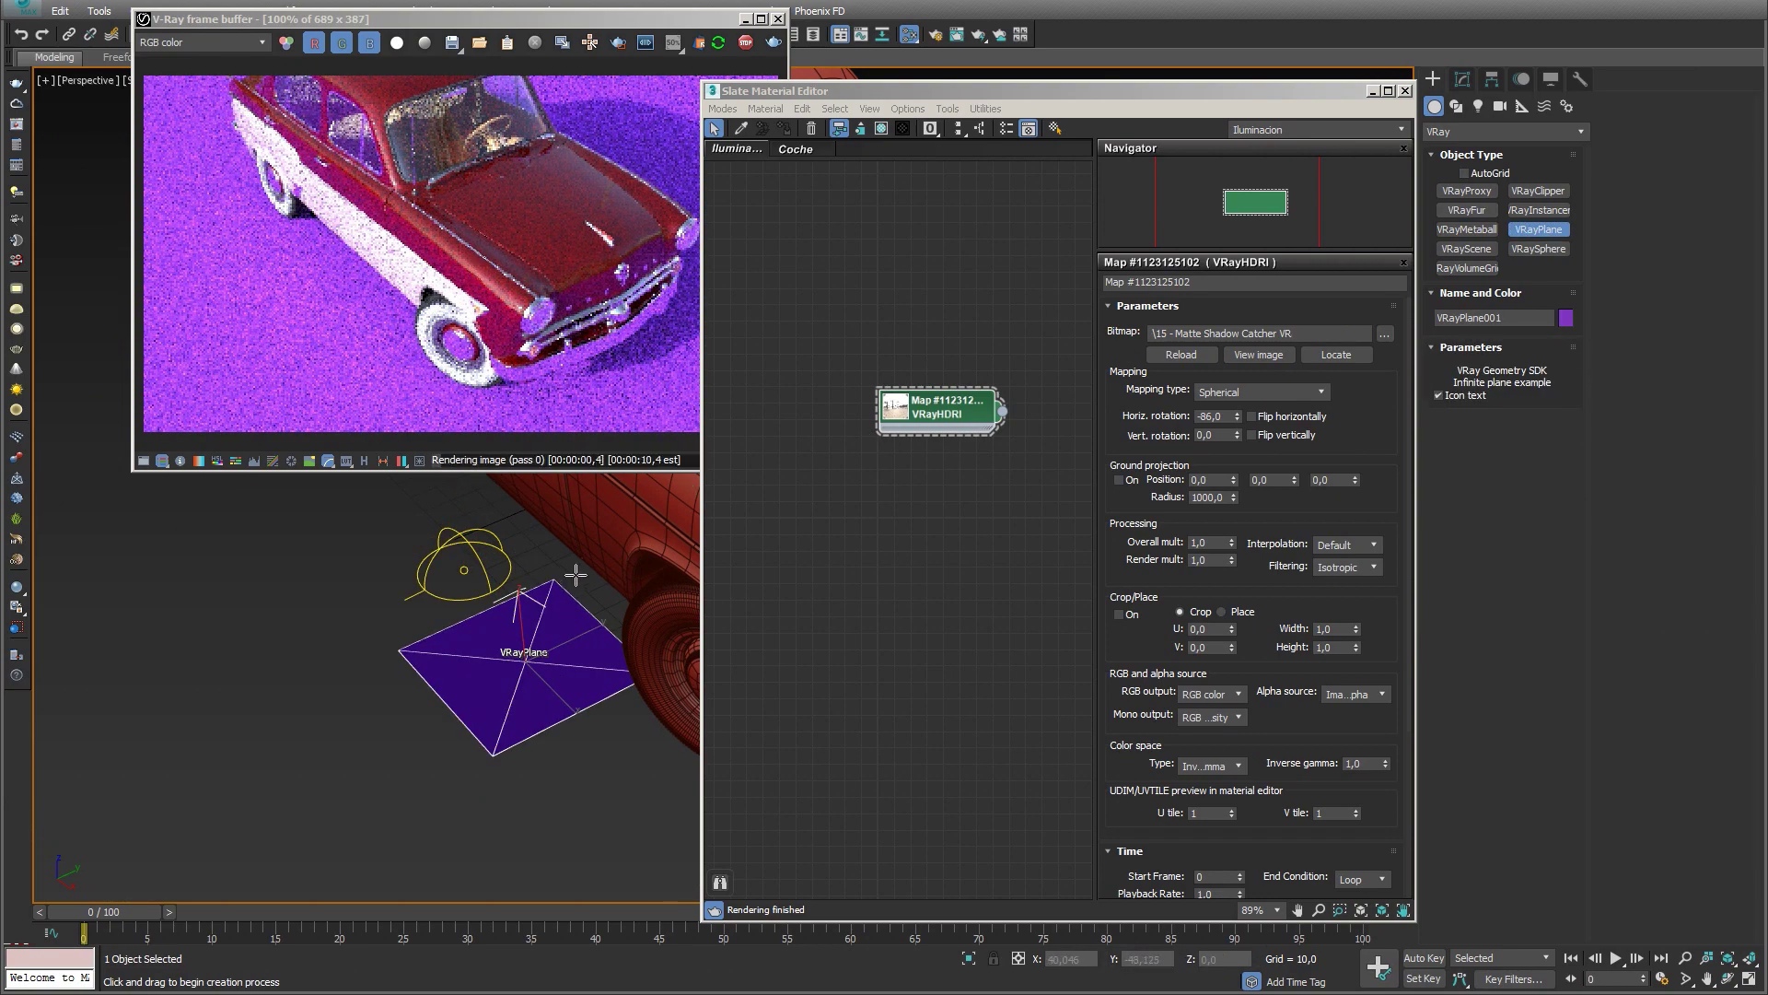
{"action": "mouse_move", "coordinate": [574, 588]}
{"action": "middle_mouse_down", "text": "alt"}
{"action": "mouse_move", "coordinate": [543, 603]}
{"action": "mouse_move", "coordinate": [548, 589]}
{"action": "middle_mouse_up", "text": "alt"}
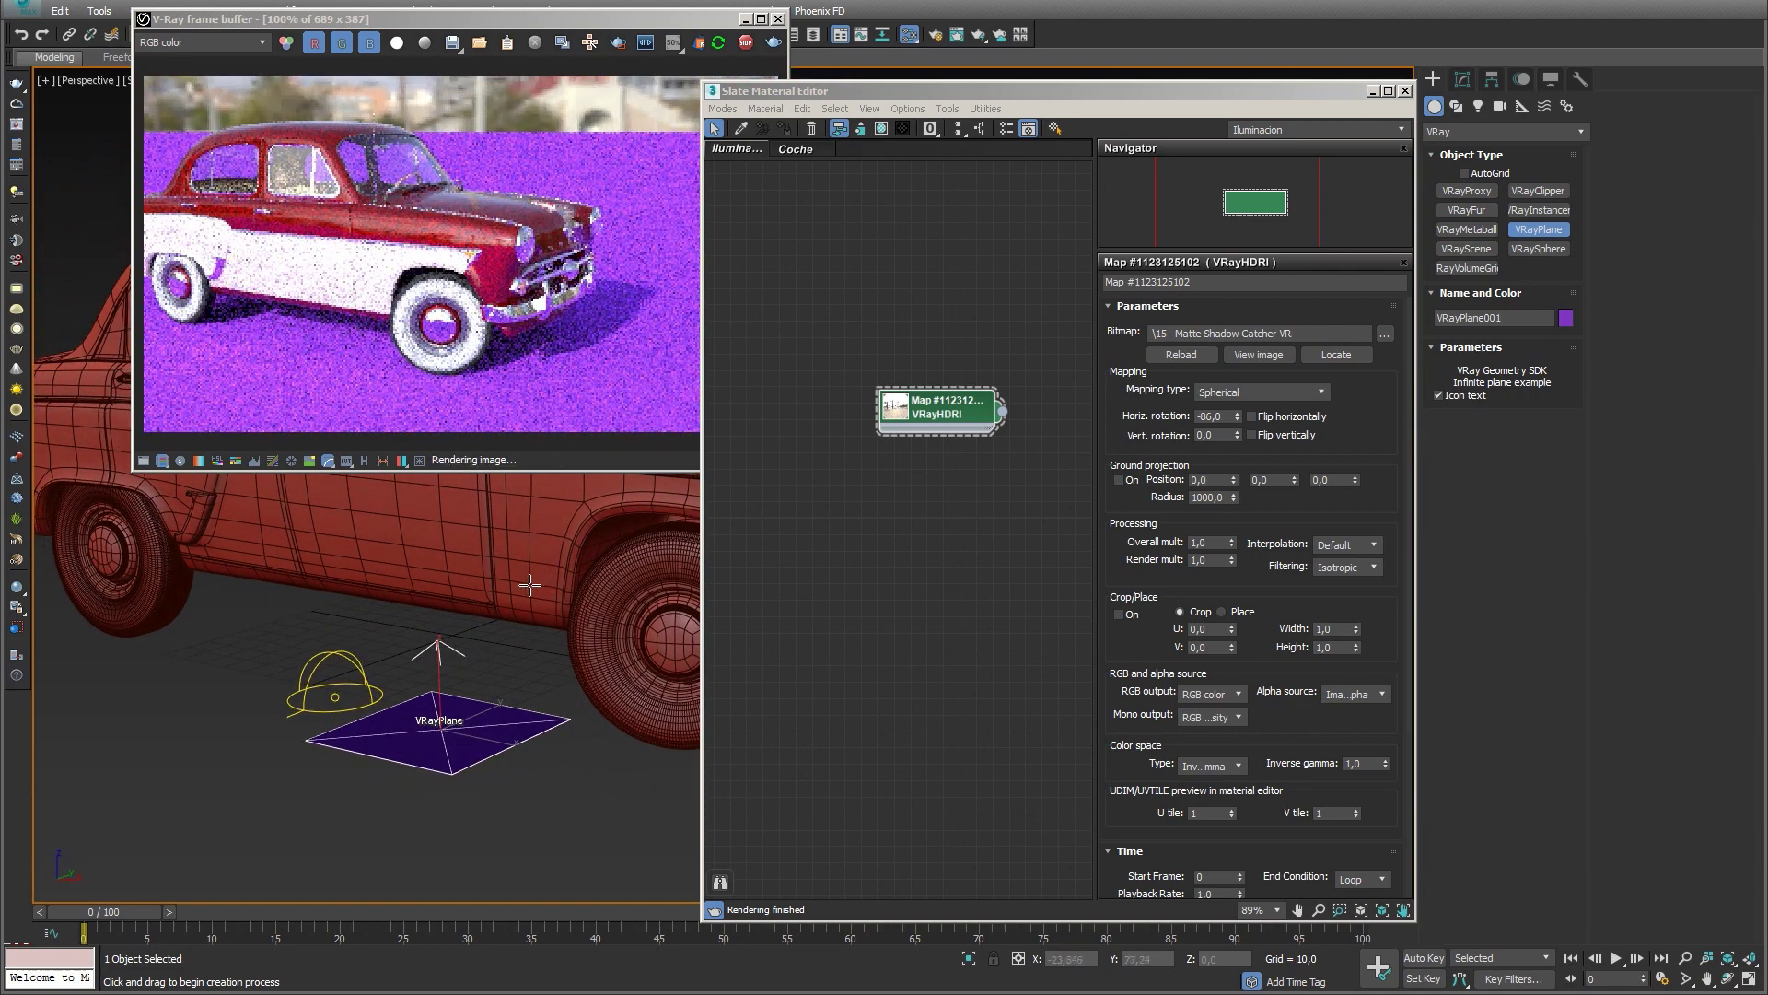
{"action": "left_click", "coordinate": [17, 632]}
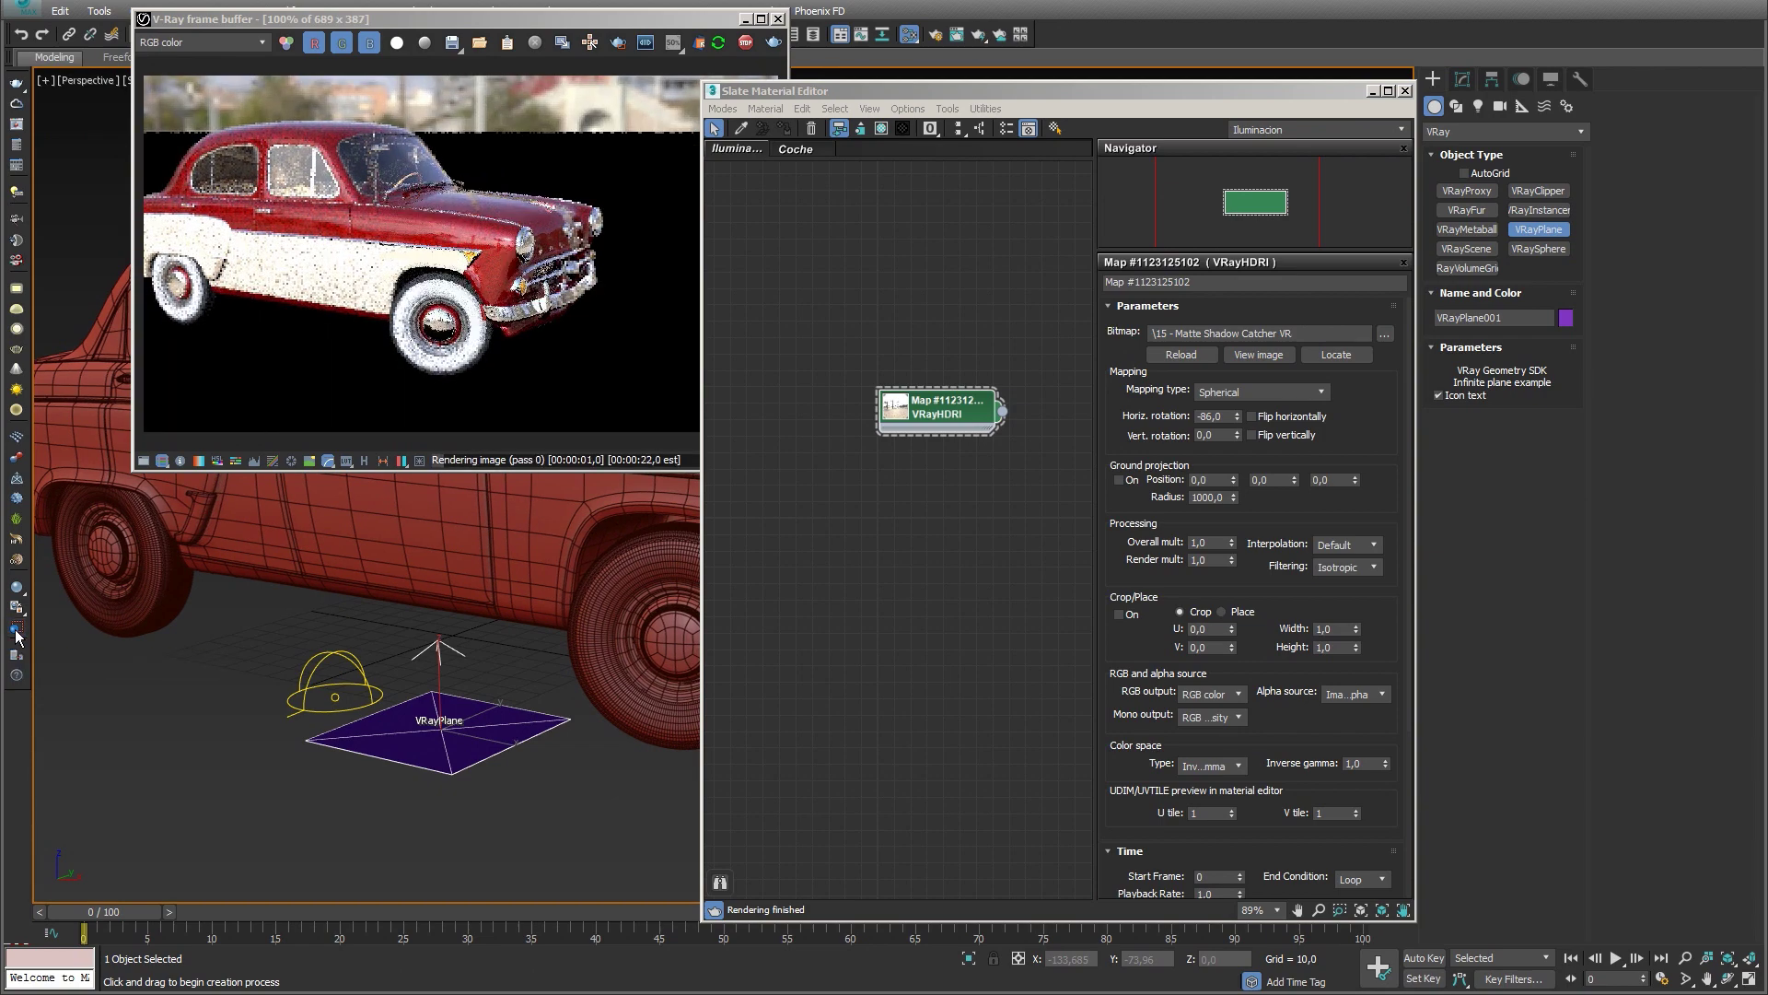
{"action": "right_click", "coordinate": [237, 663]}
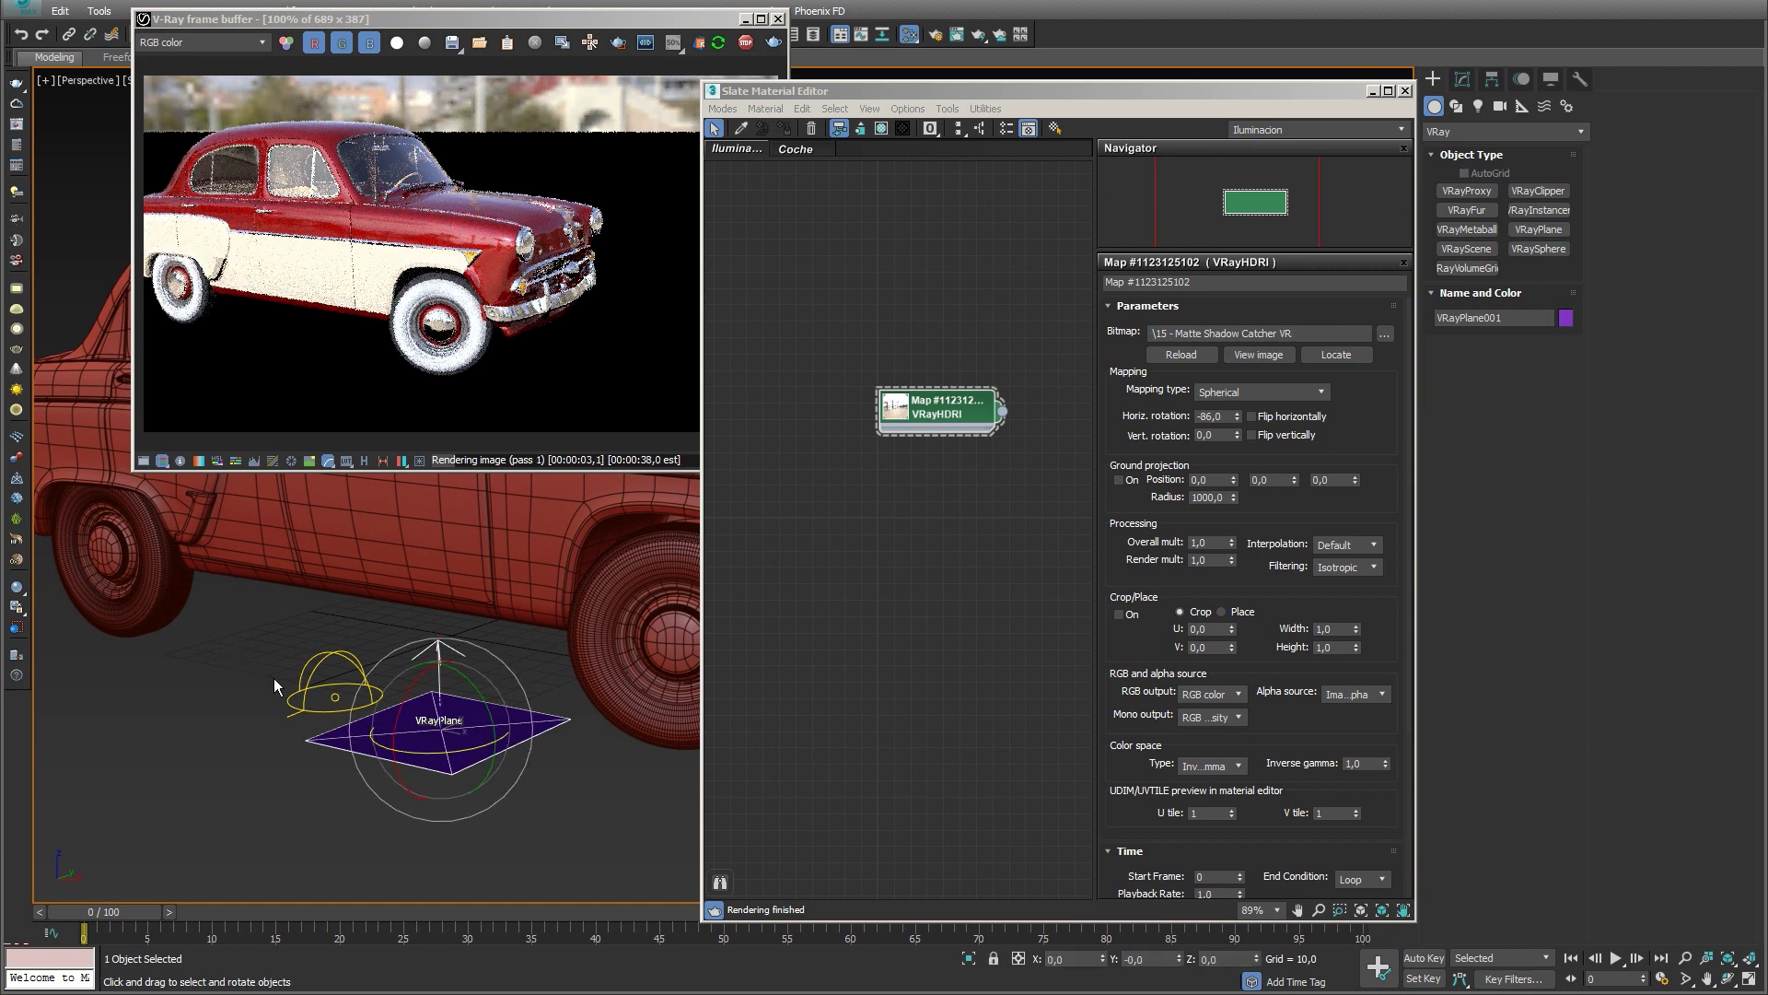
Step: Make the VRay dome light invisible in the render via its Options
{"action": "key", "text": "w"}
{"action": "left_click", "coordinate": [304, 687]}
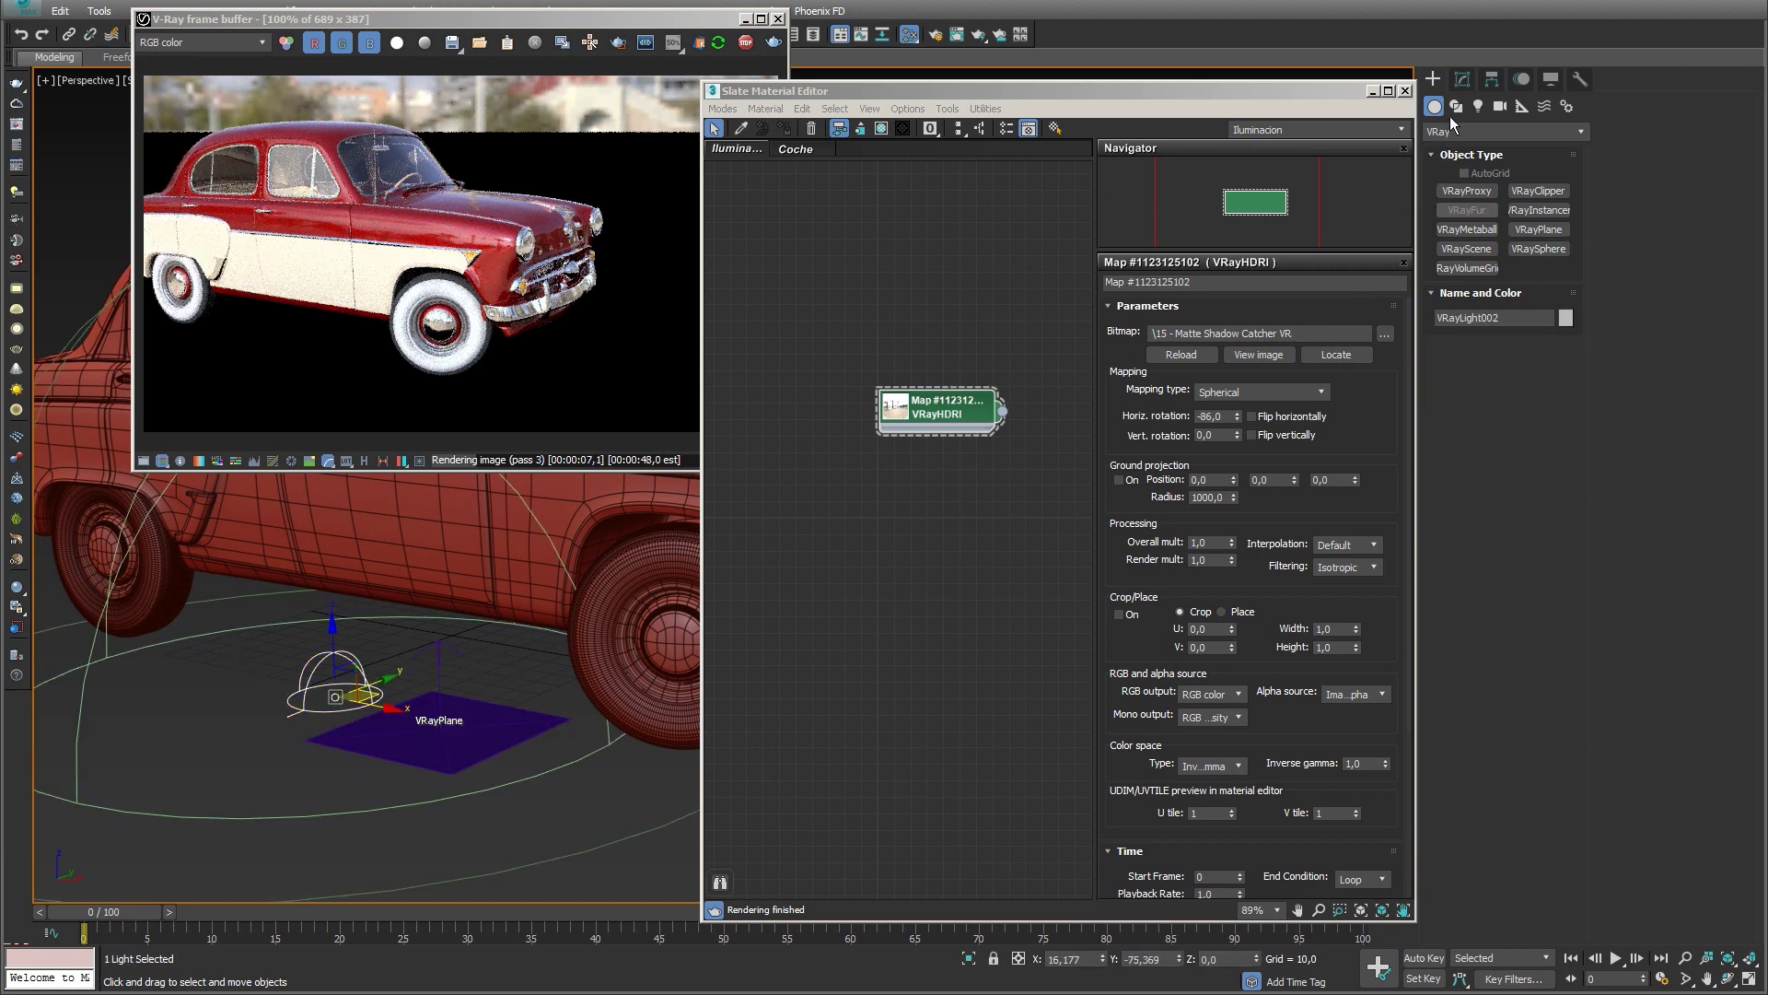
{"action": "left_click", "coordinate": [1461, 83]}
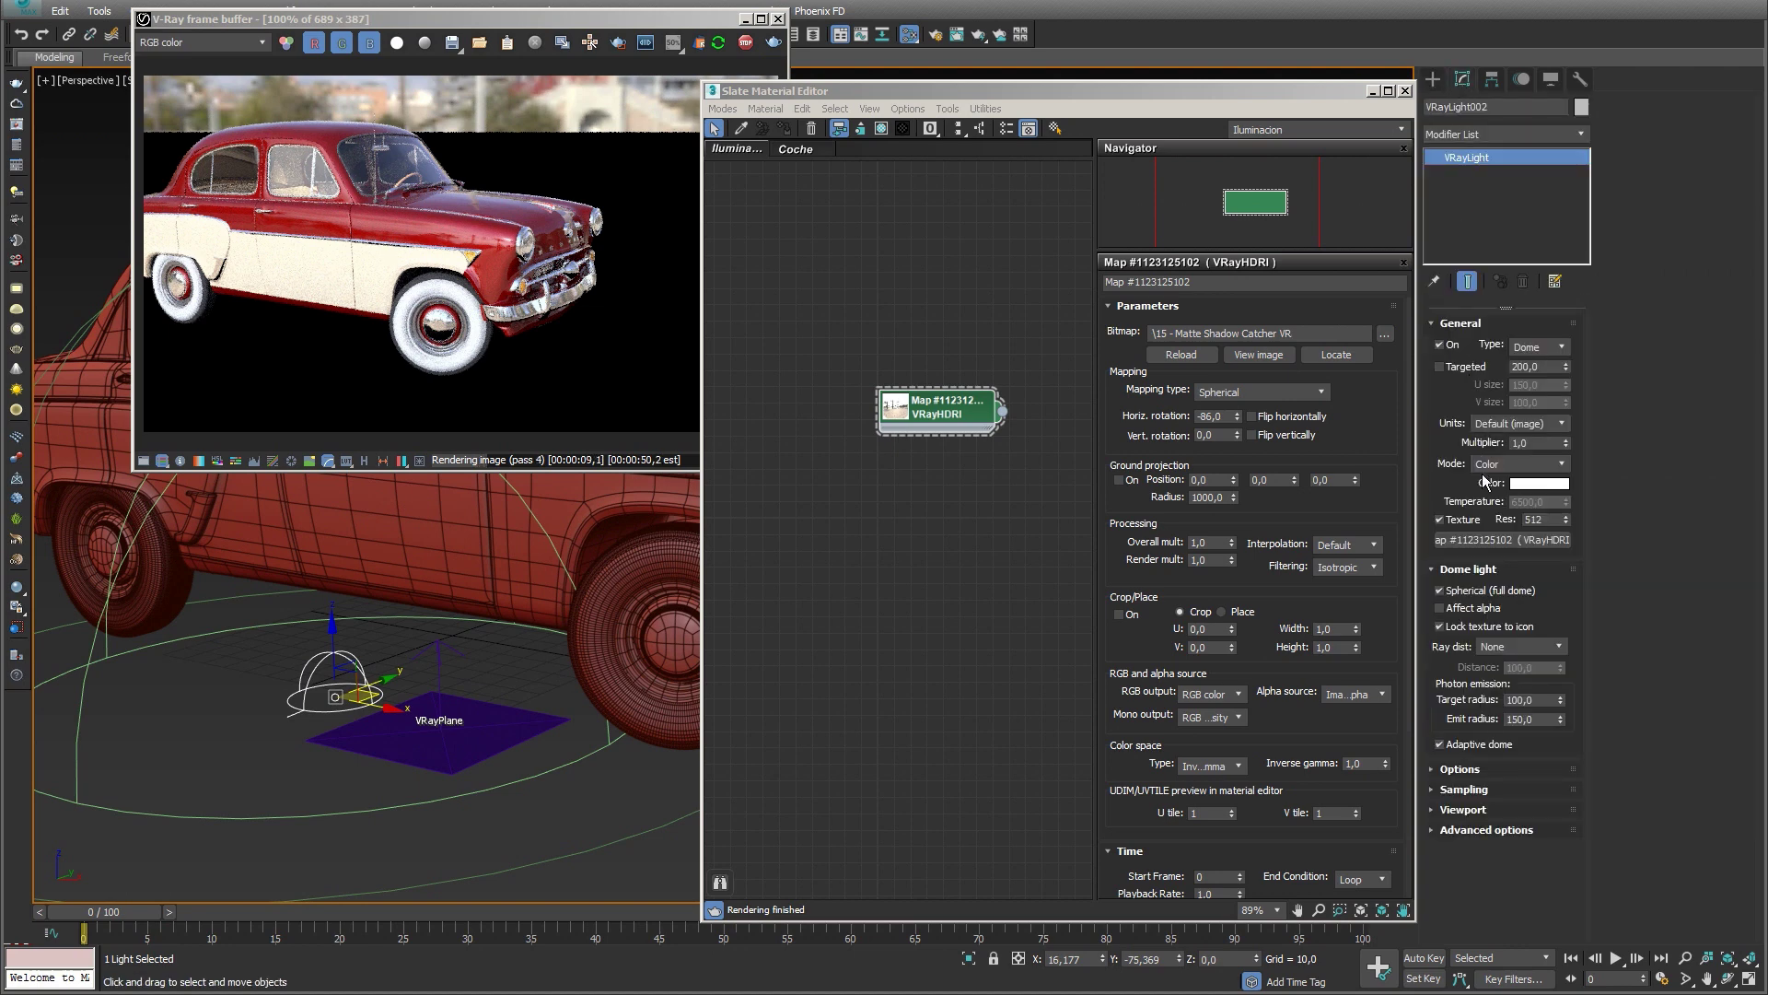
{"action": "left_click", "coordinate": [1458, 772]}
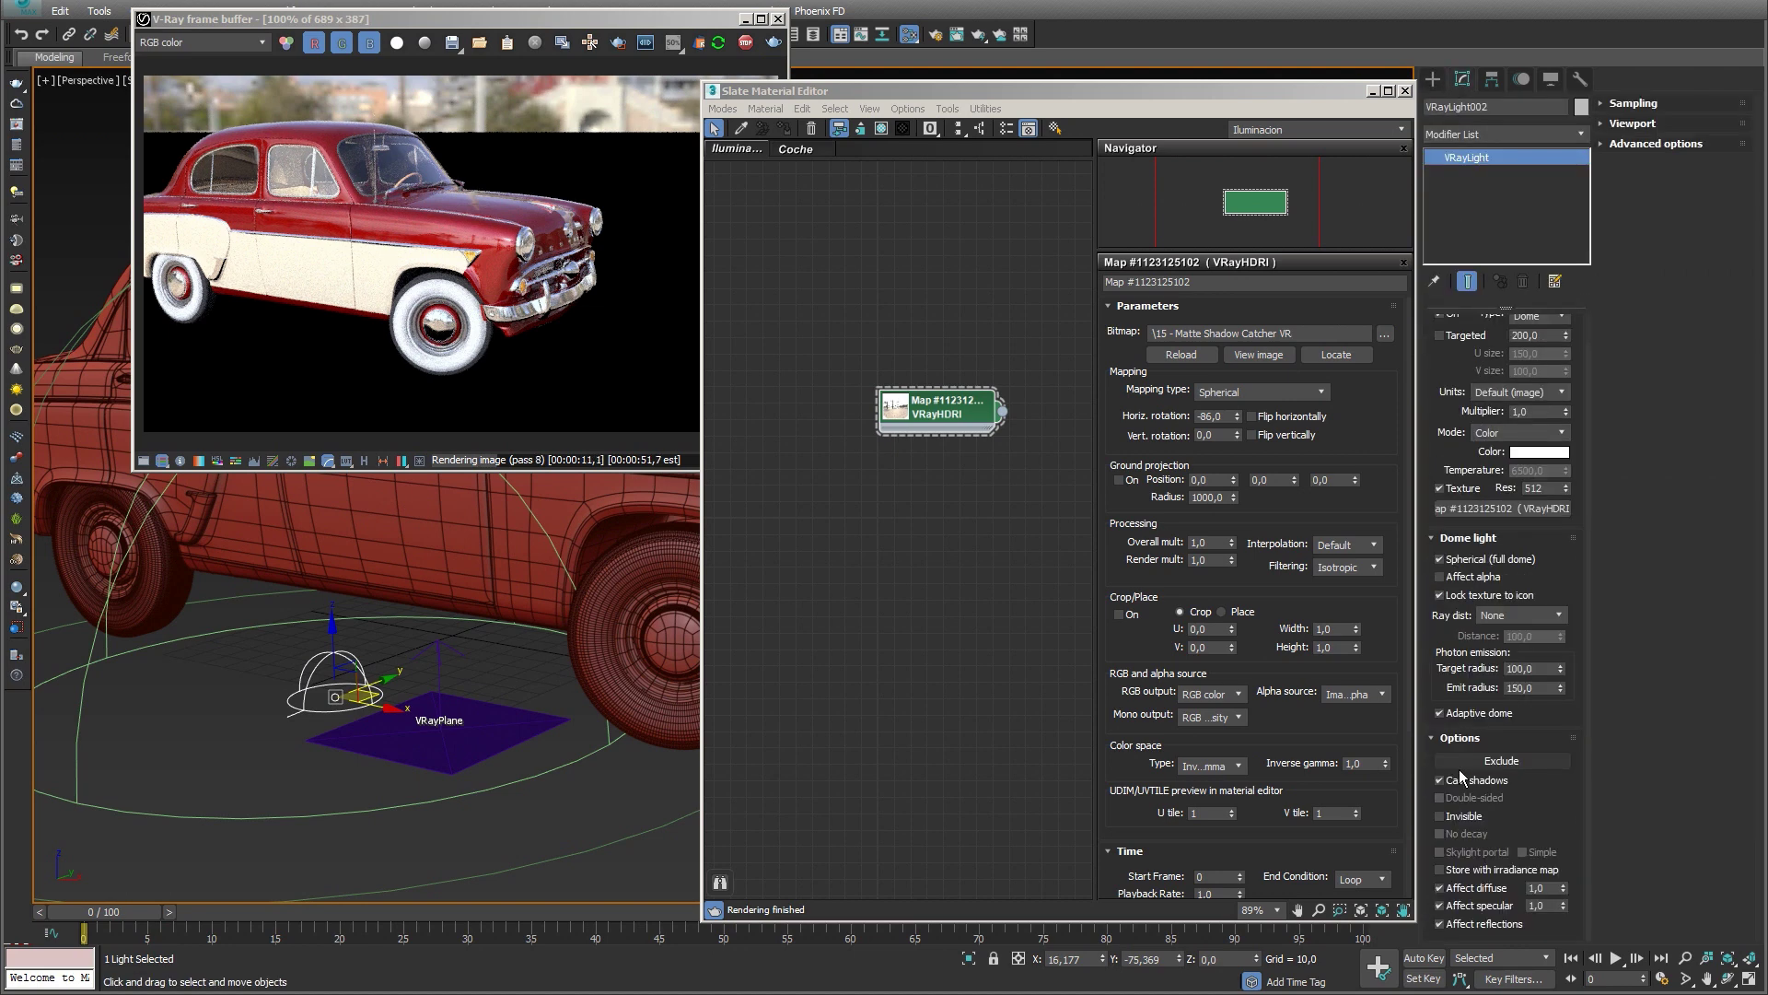
{"action": "left_click", "coordinate": [1465, 818]}
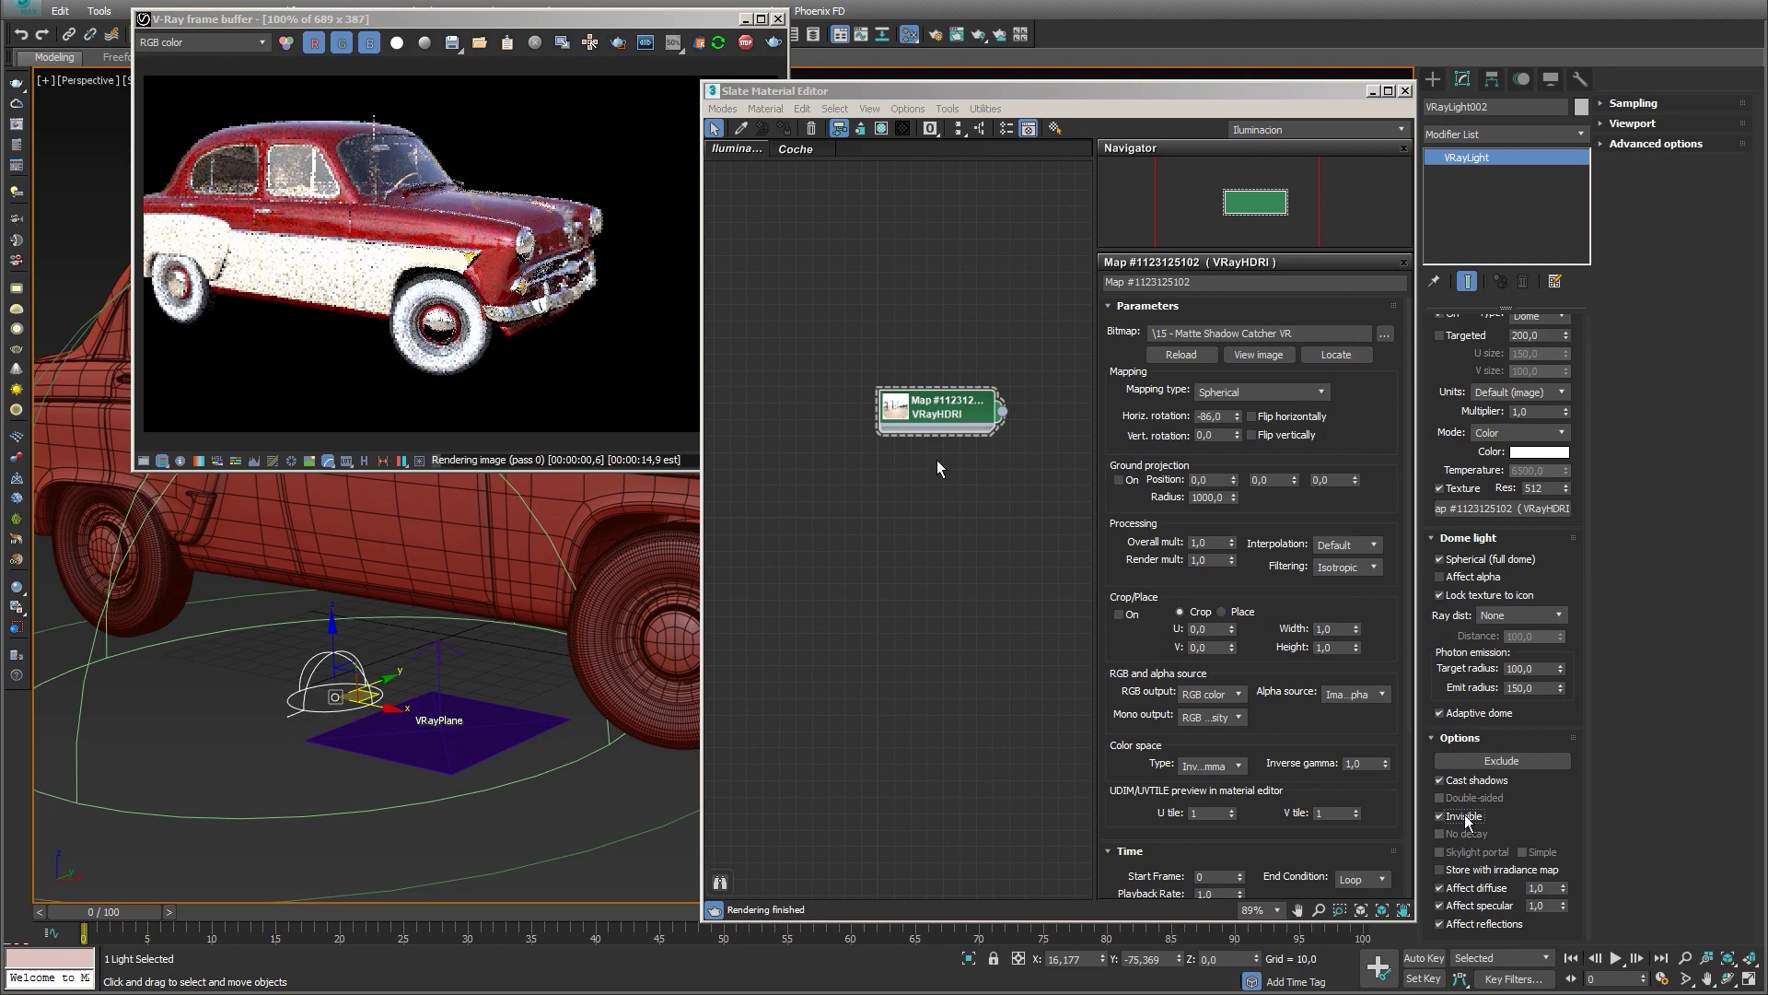
Step: Assign the VRayHDRI map to the Environment Map as an instance
{"action": "left_click_drag", "start_coordinate": [507, 19], "coordinate": [488, 71]}
{"action": "left_click", "coordinate": [489, 11]}
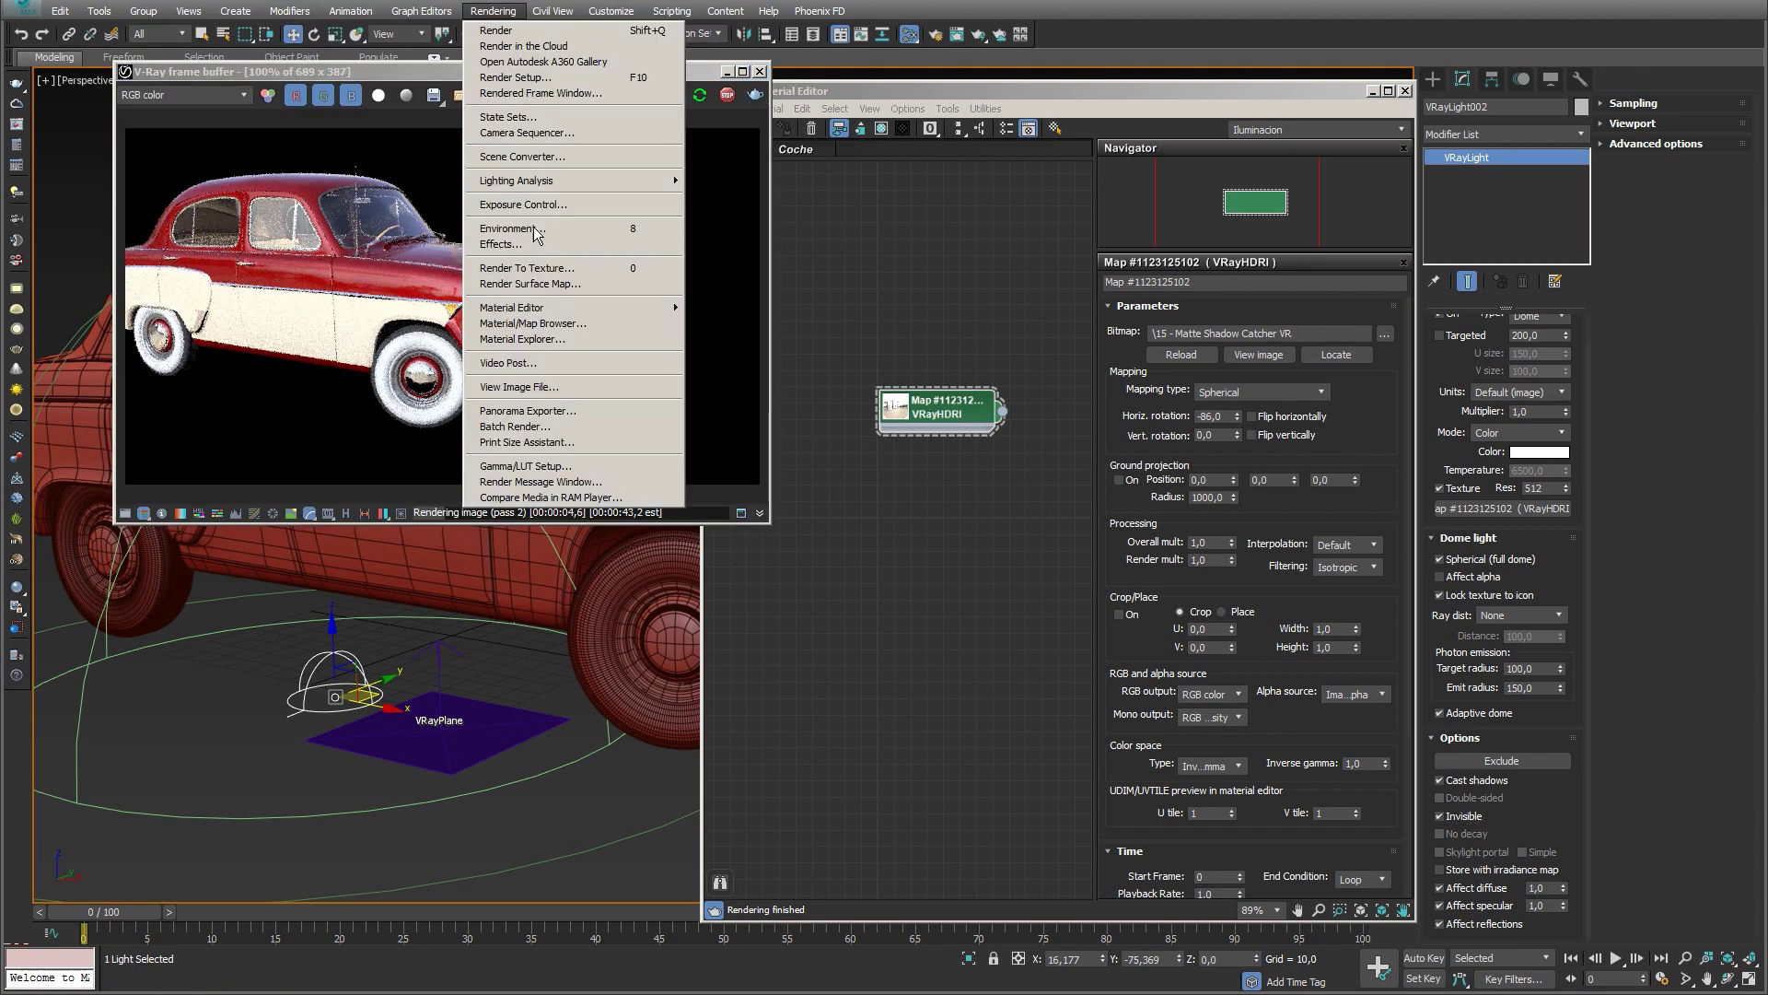
{"action": "left_click", "coordinate": [537, 240]}
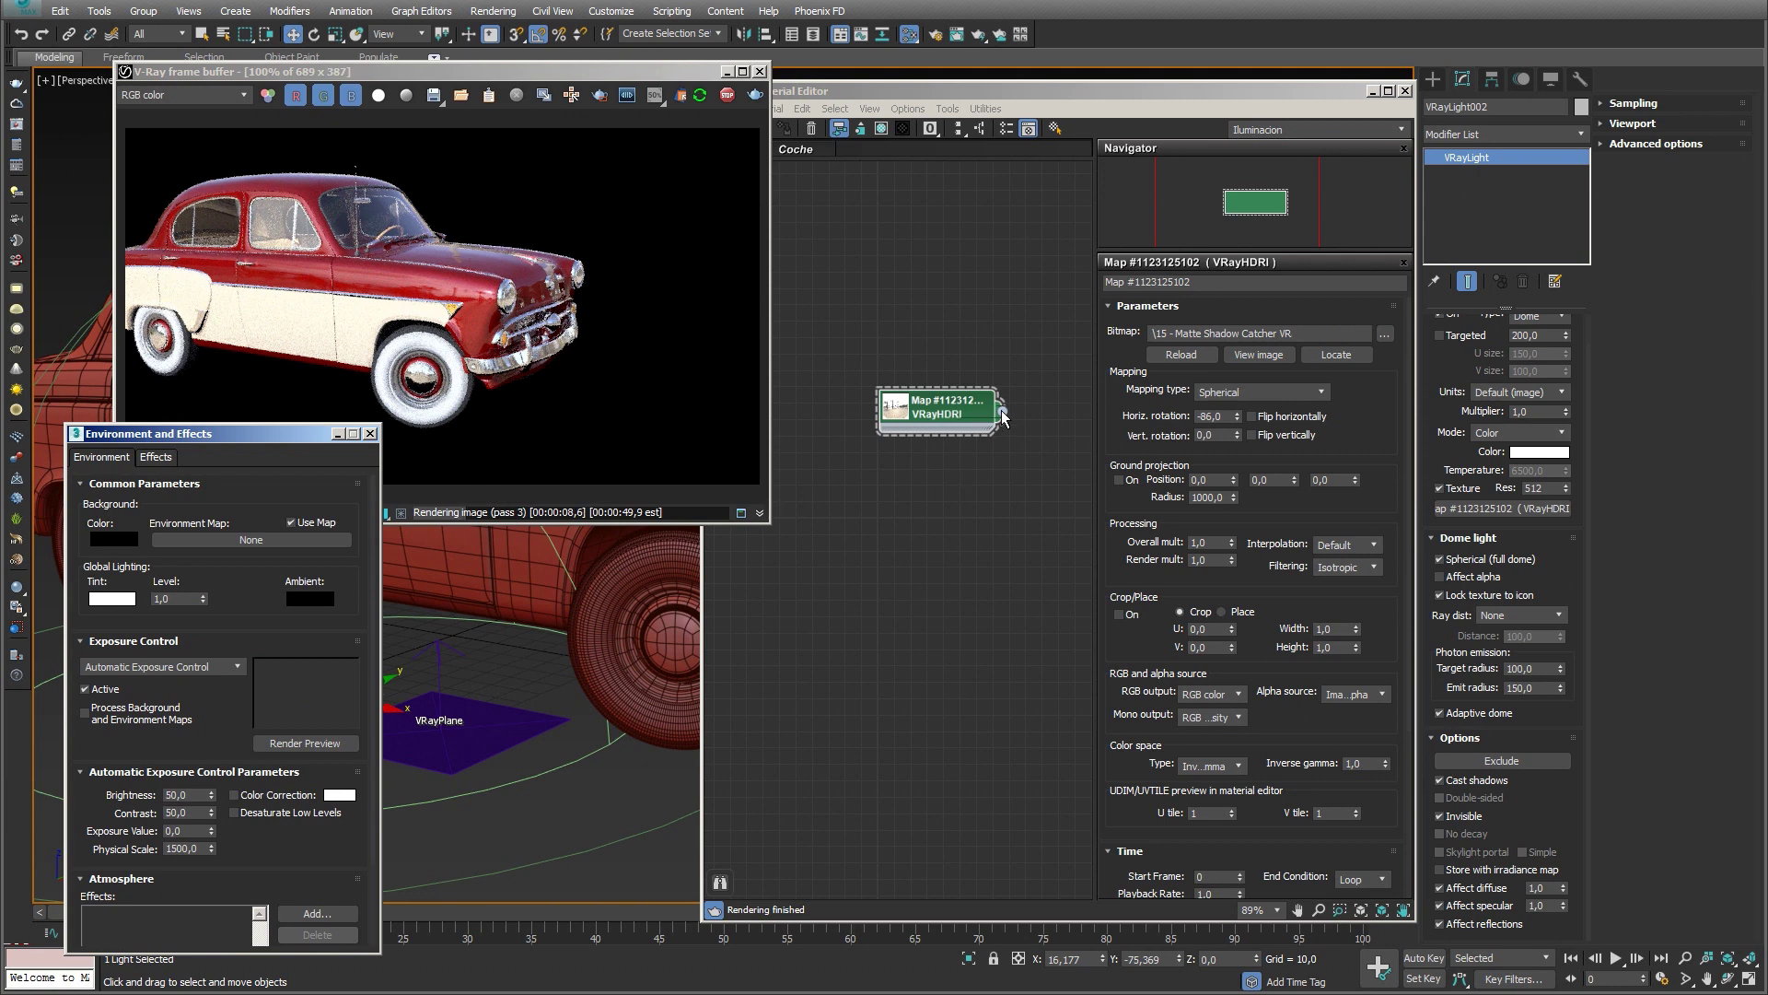
{"action": "left_click_drag", "start_coordinate": [1003, 415], "coordinate": [256, 543]}
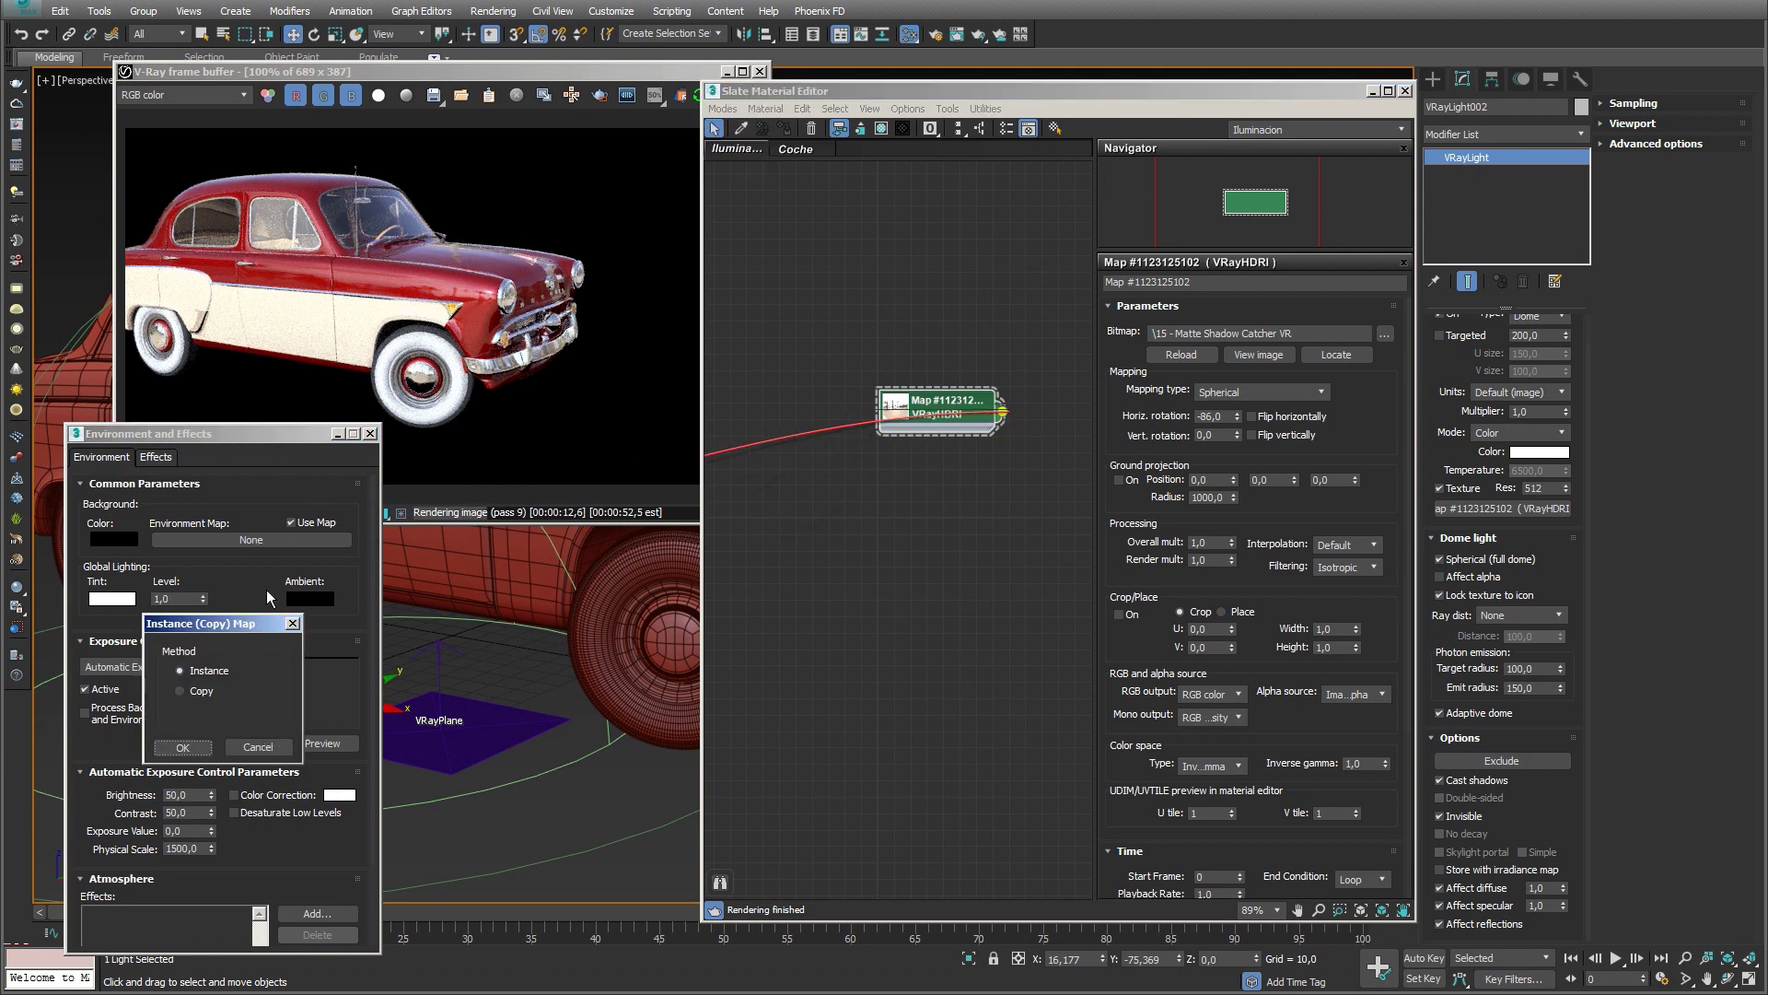
{"action": "left_click", "coordinate": [205, 751]}
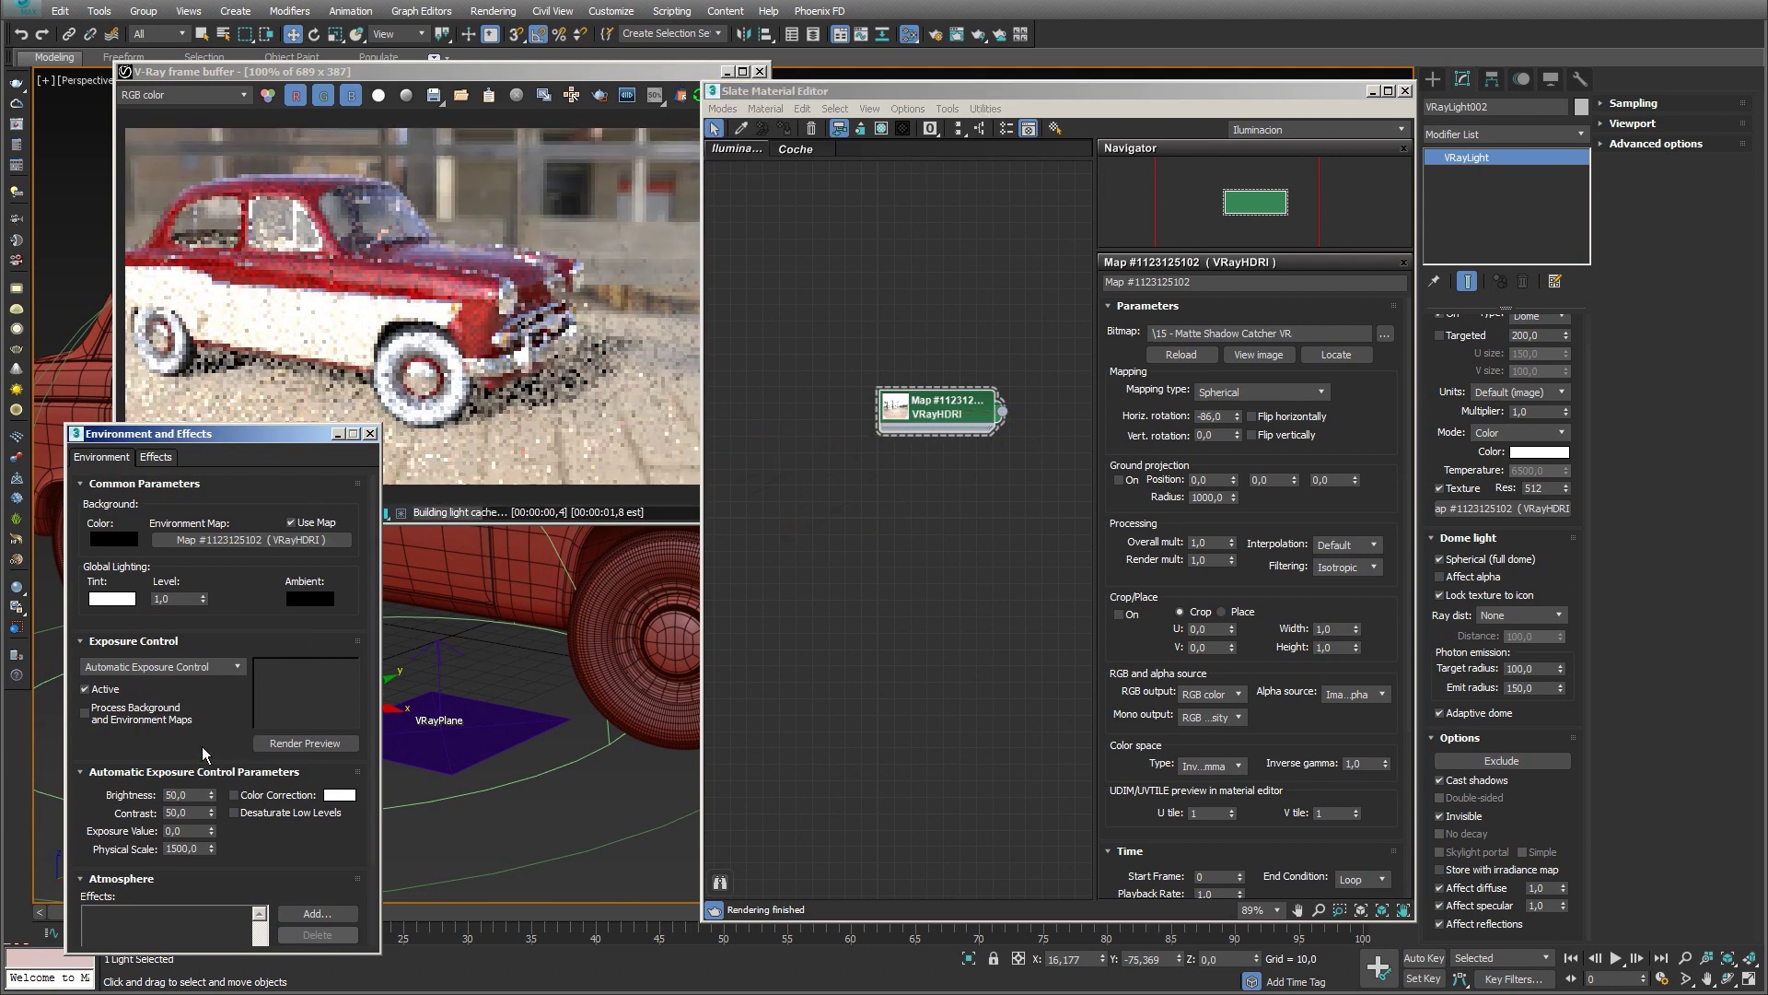
{"action": "left_click", "coordinate": [369, 433]}
{"action": "left_click", "coordinate": [1406, 91]}
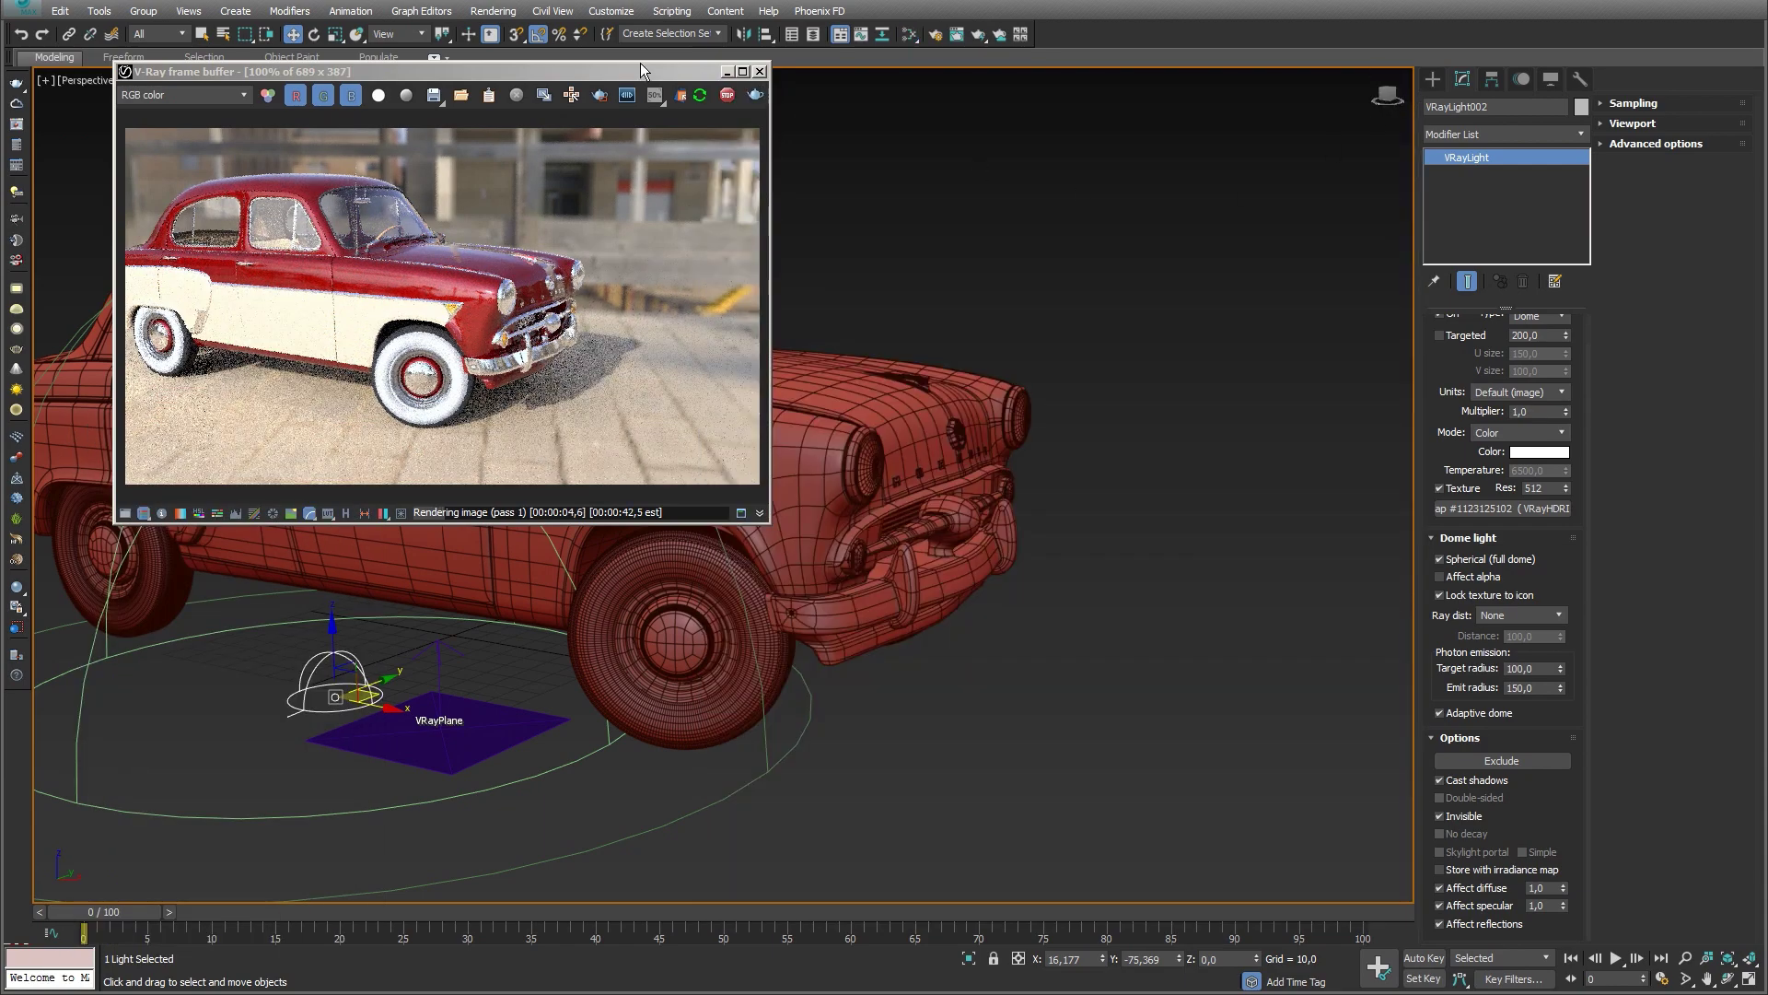
Step: Move the frame buffer to the top right and orbit the car to check side and rear shadows
{"action": "left_click_drag", "start_coordinate": [1179, 168], "coordinate": [1615, 75]}
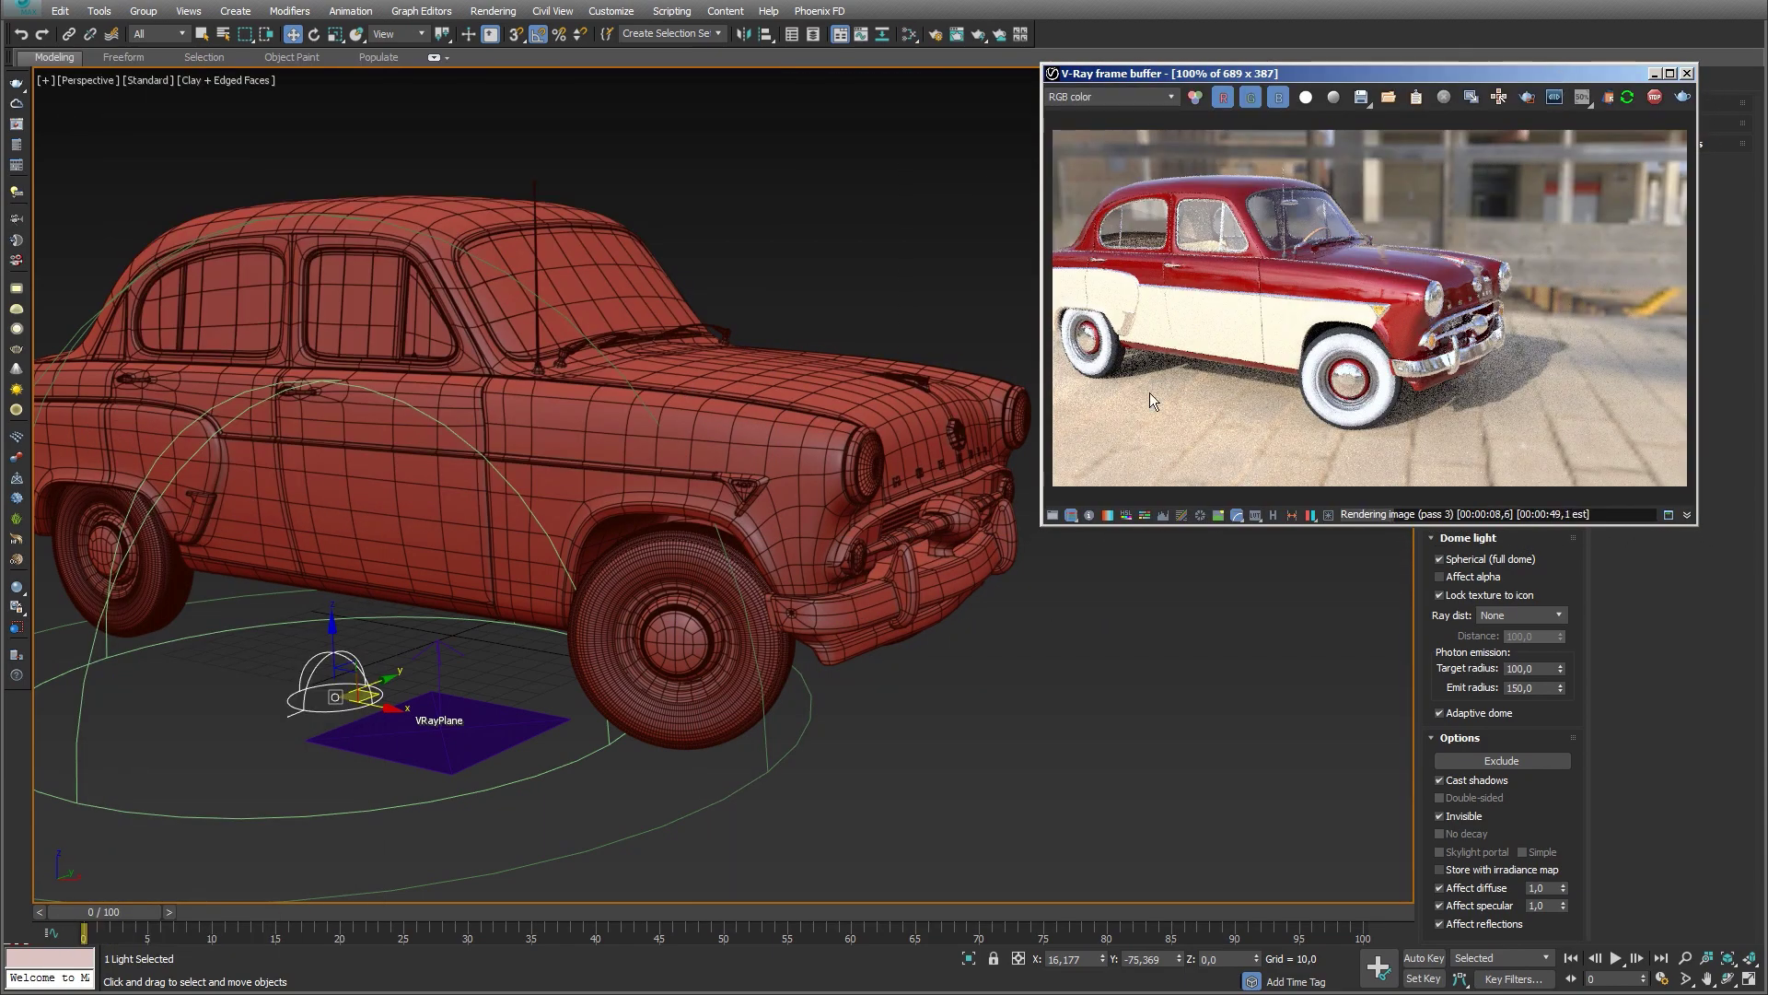
{"action": "middle_click_drag", "start_coordinate": [821, 576], "coordinate": [748, 580], "text": "alt"}
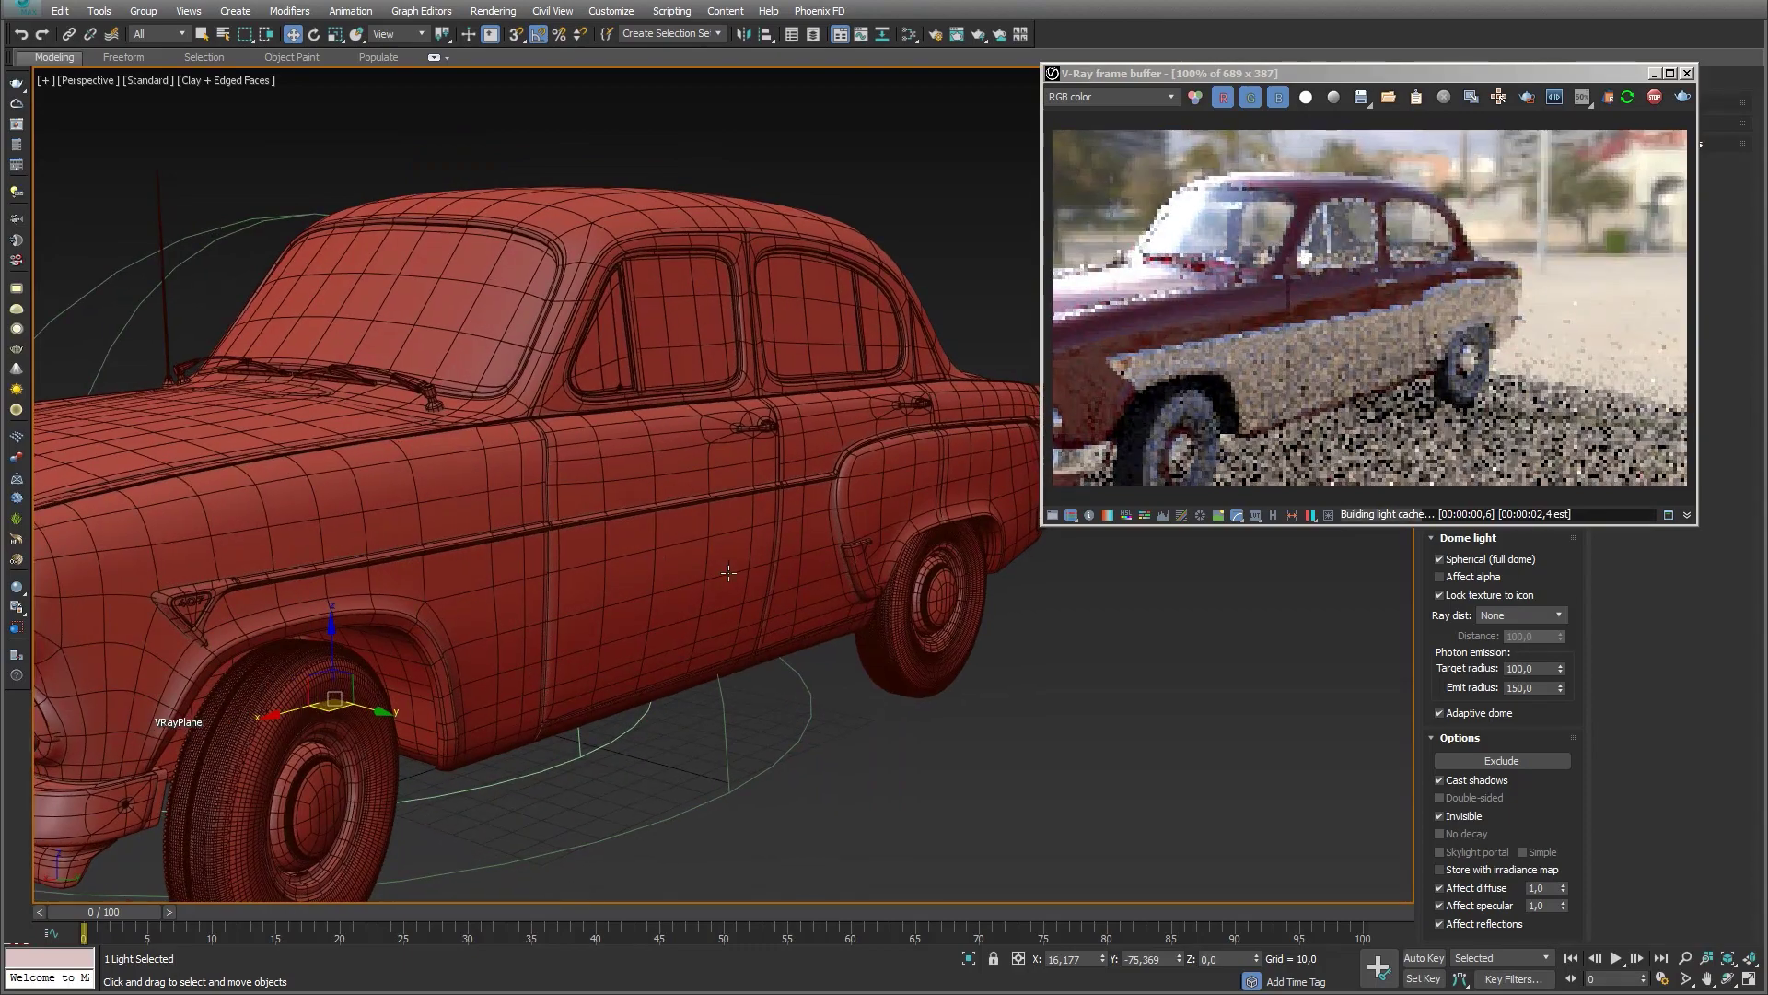
{"action": "key", "text": "shift+z"}
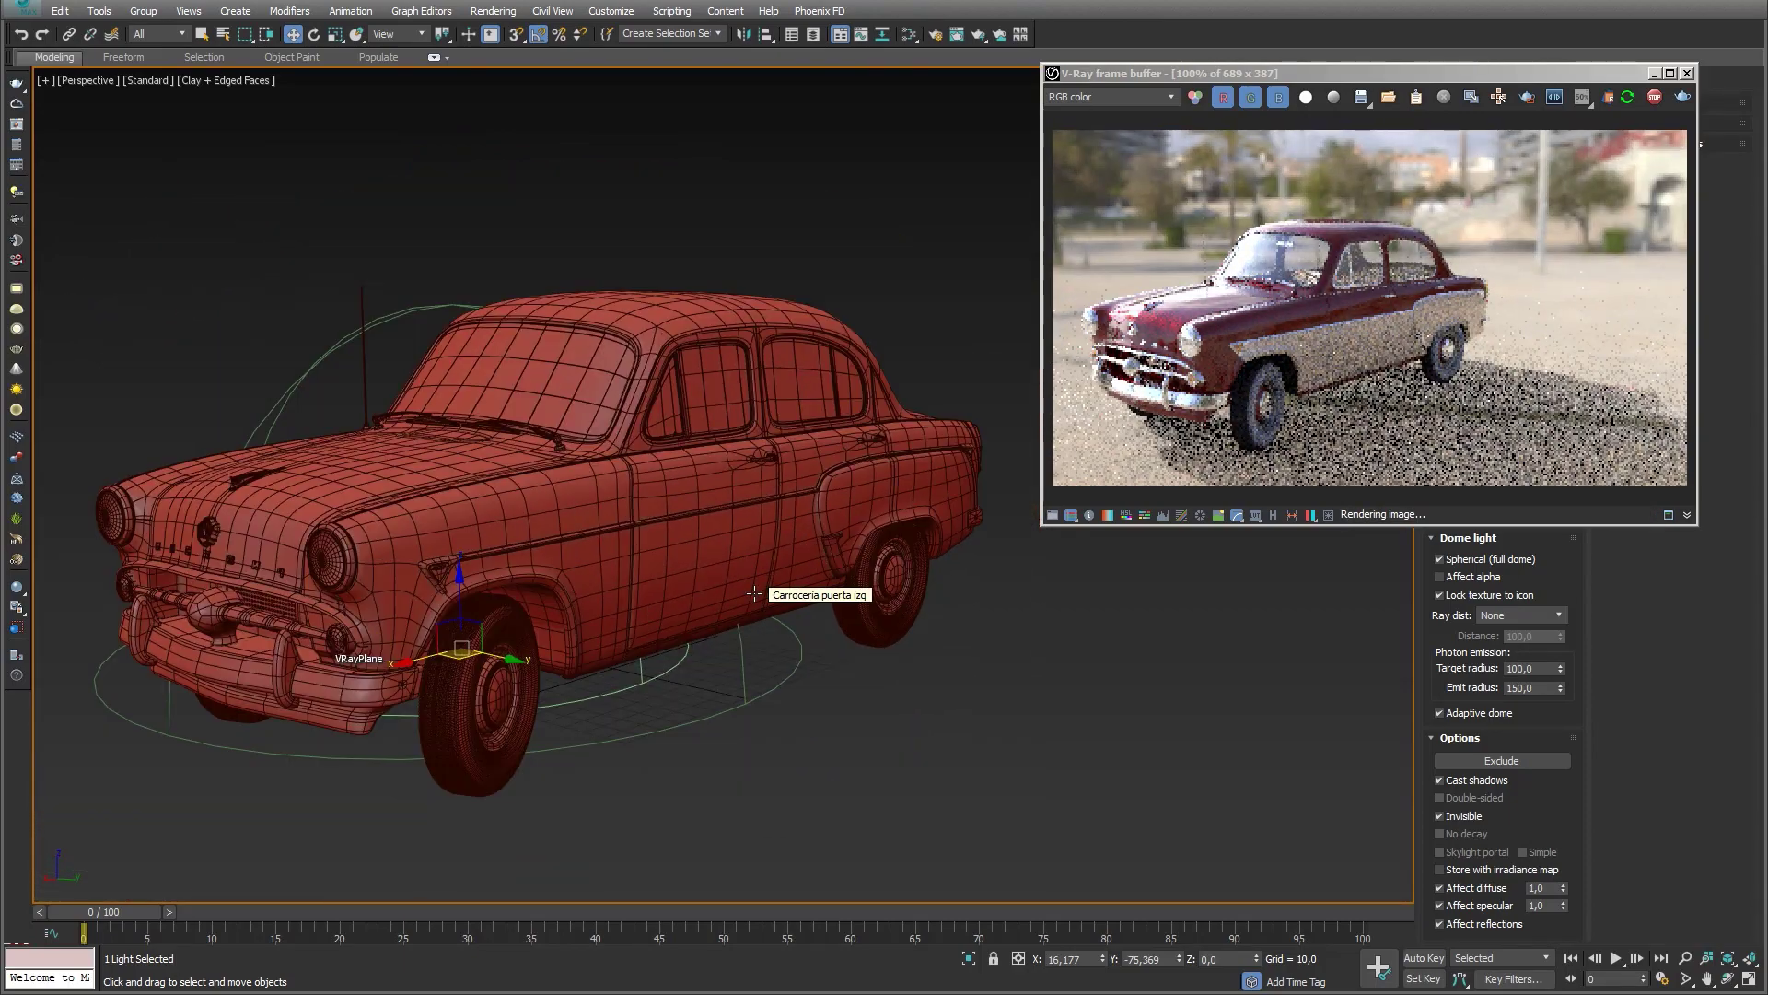
{"action": "mouse_move", "coordinate": [751, 594]}
{"action": "middle_mouse_down", "text": "alt"}
{"action": "mouse_move", "coordinate": [468, 599]}
{"action": "mouse_move", "coordinate": [854, 502]}
{"action": "middle_mouse_up", "text": "alt"}
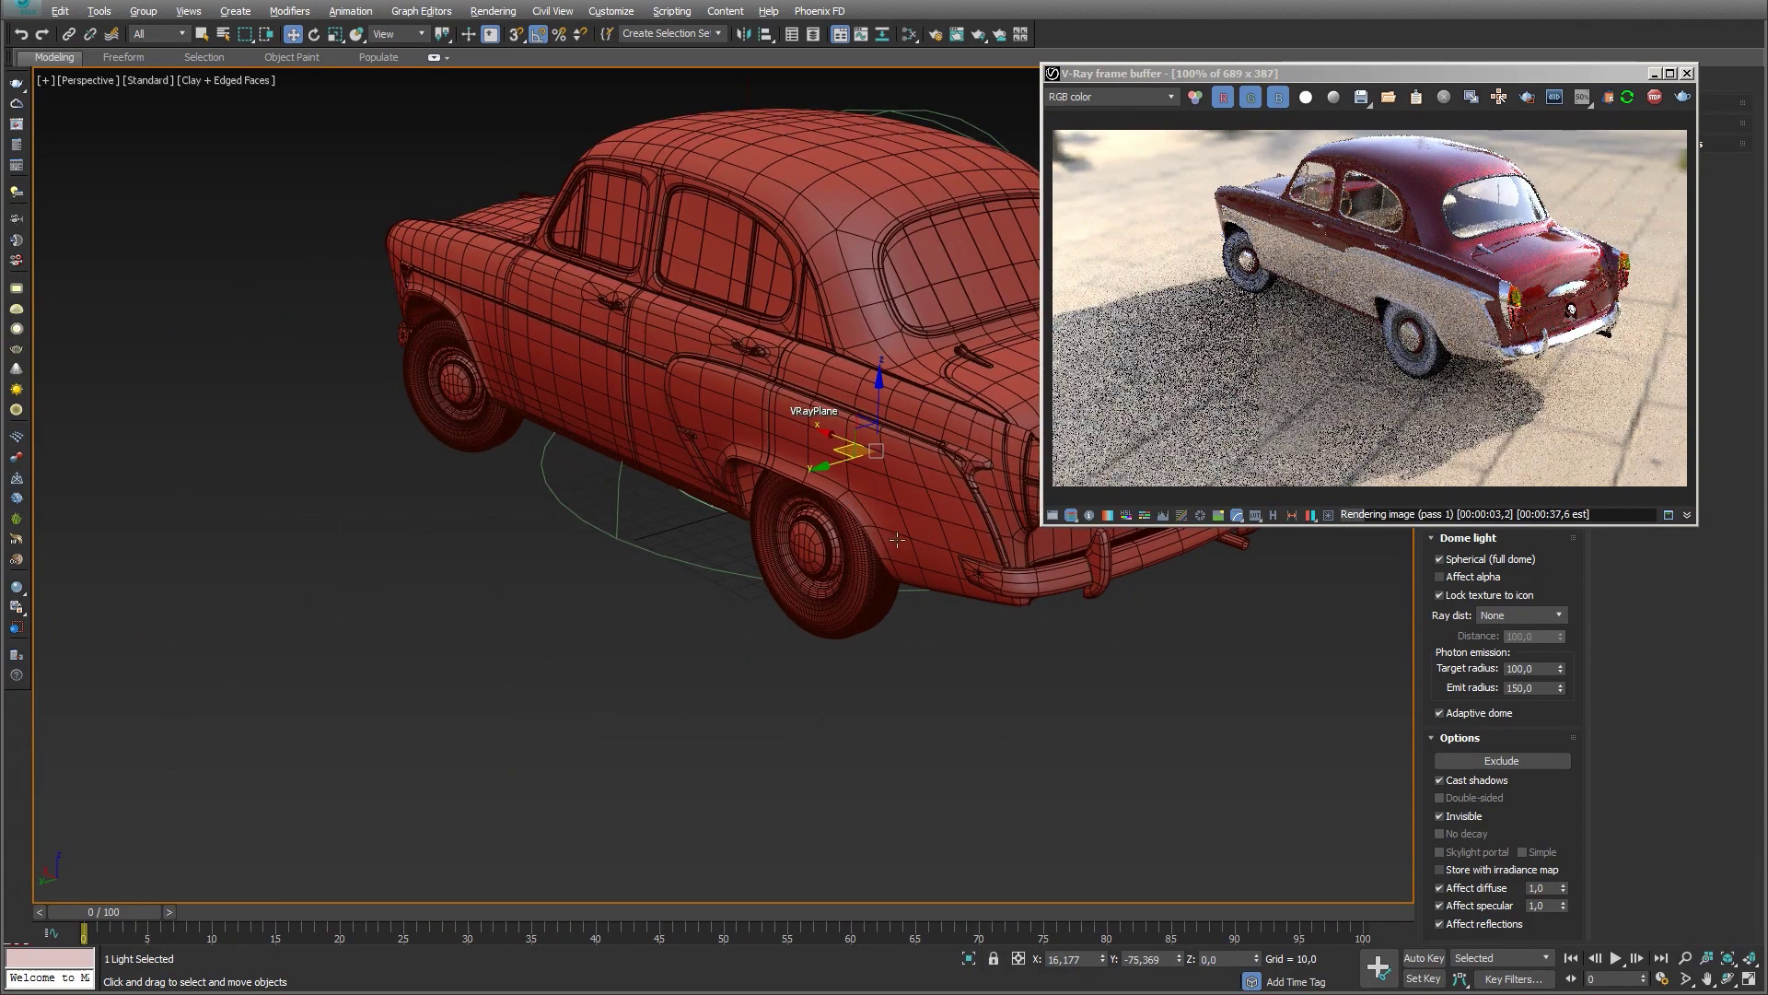
{"action": "key", "text": "shift+z"}
{"action": "middle_click_drag", "start_coordinate": [842, 531], "coordinate": [1056, 535], "text": "alt"}
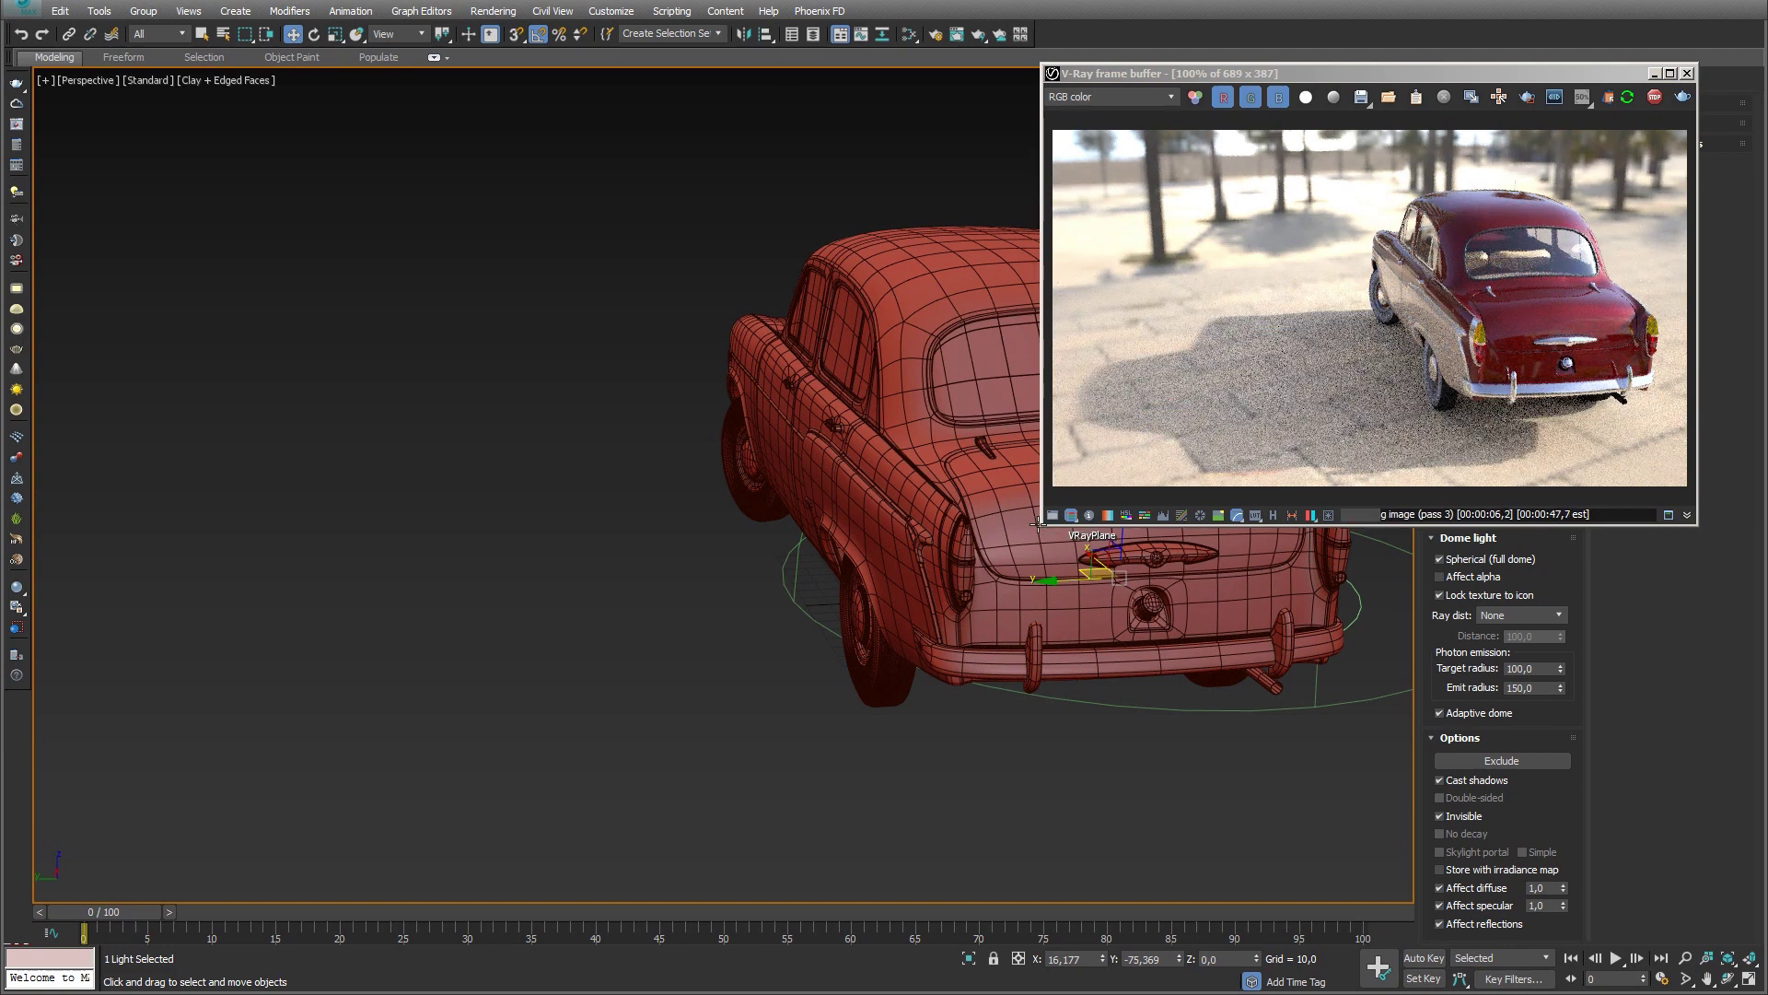
{"action": "left_click", "coordinate": [1038, 524]}
Step: Drop the resized beach backplate 16 JPG into the Slate editor as a Bitmap and preview it
{"action": "left_click", "coordinate": [907, 37]}
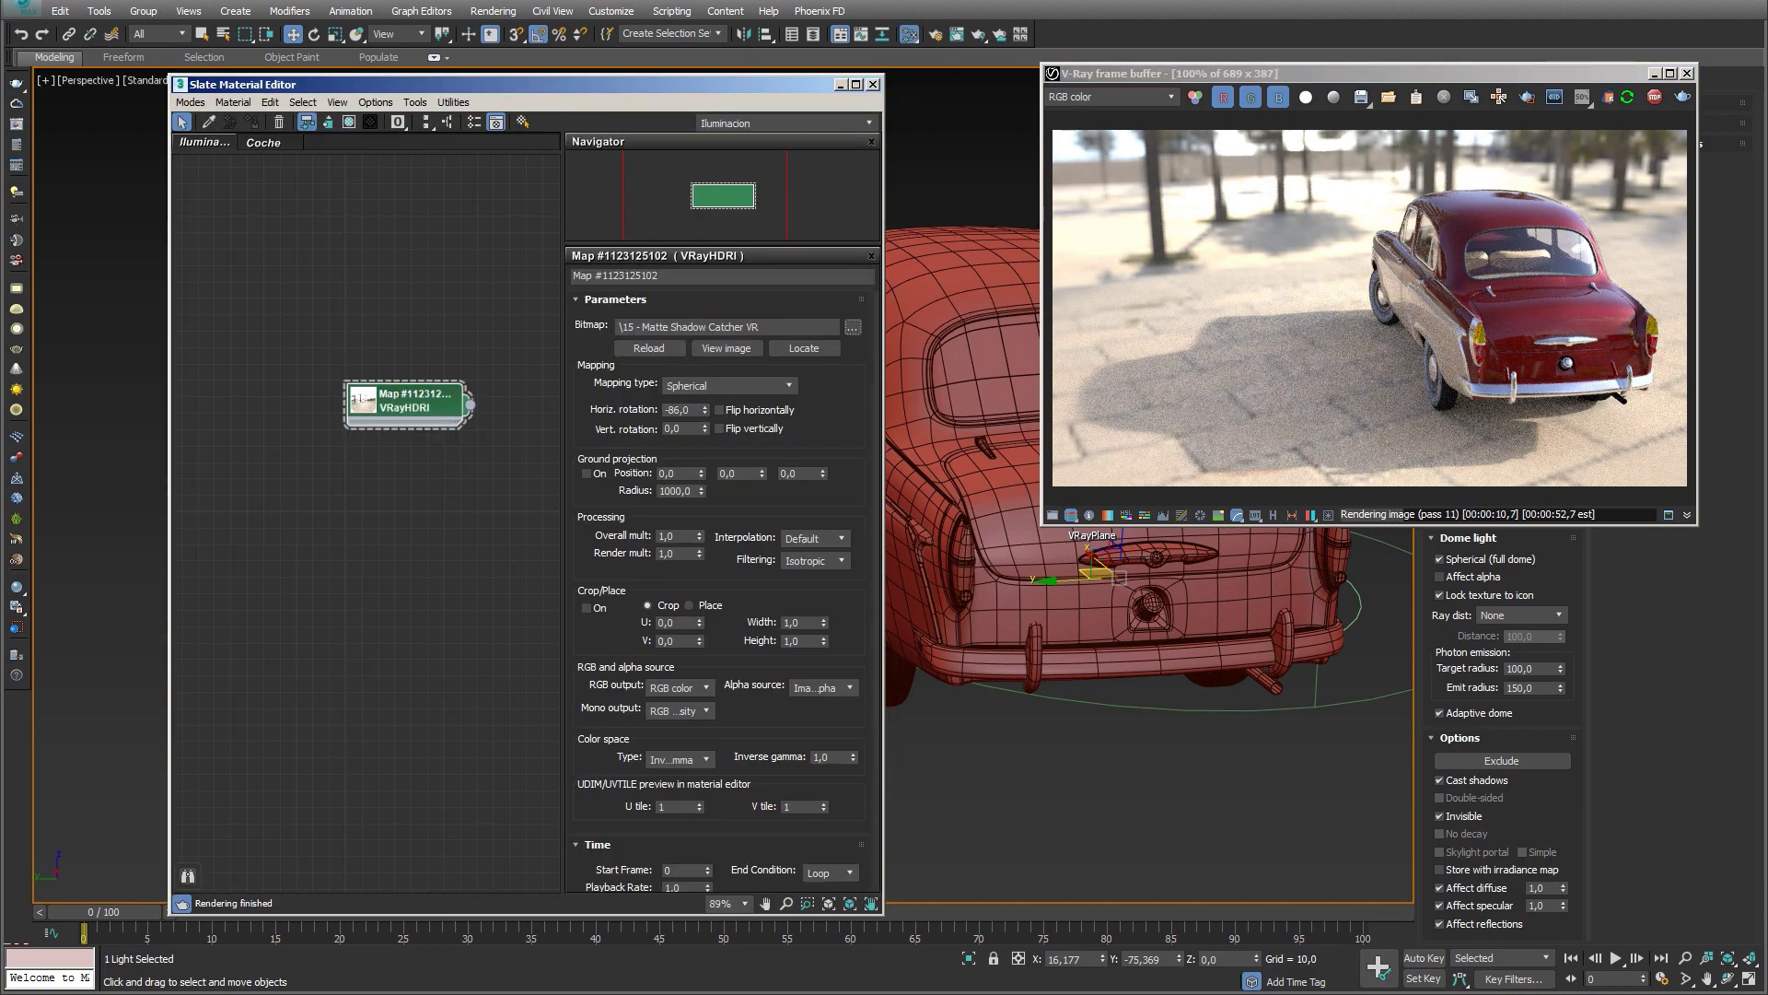
{"action": "key", "text": "alt+Tab"}
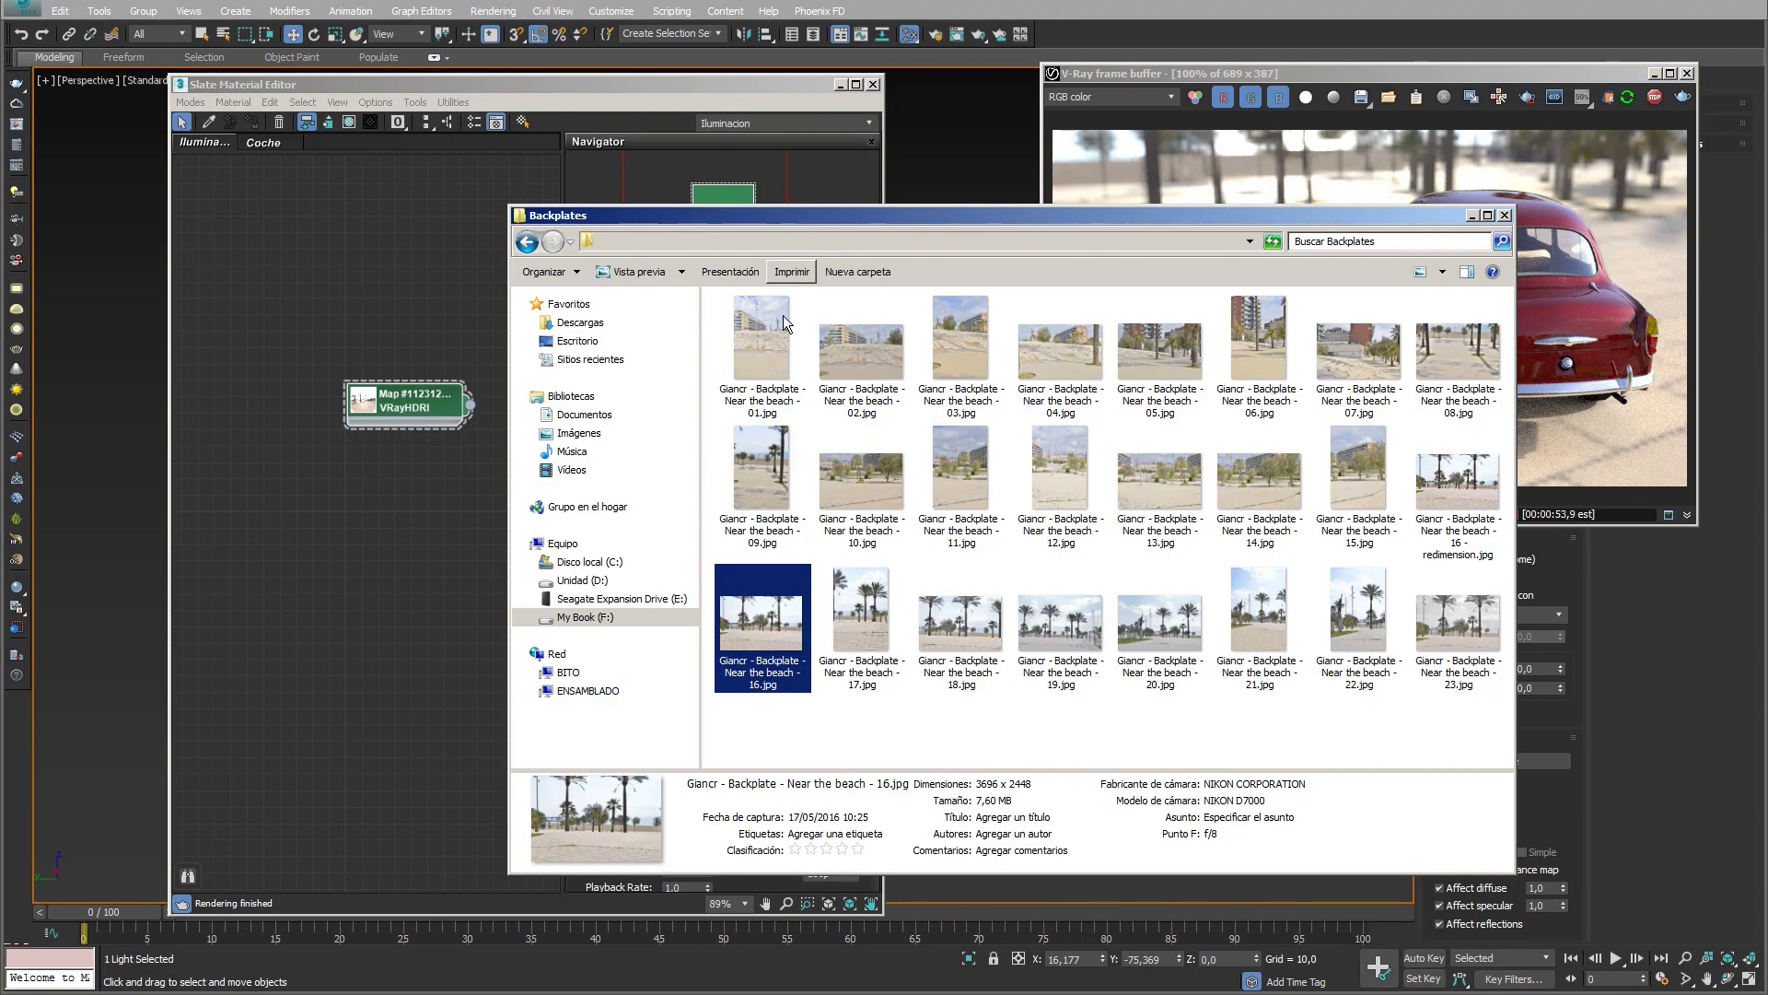
{"action": "left_click_drag", "start_coordinate": [1461, 488], "coordinate": [450, 532]}
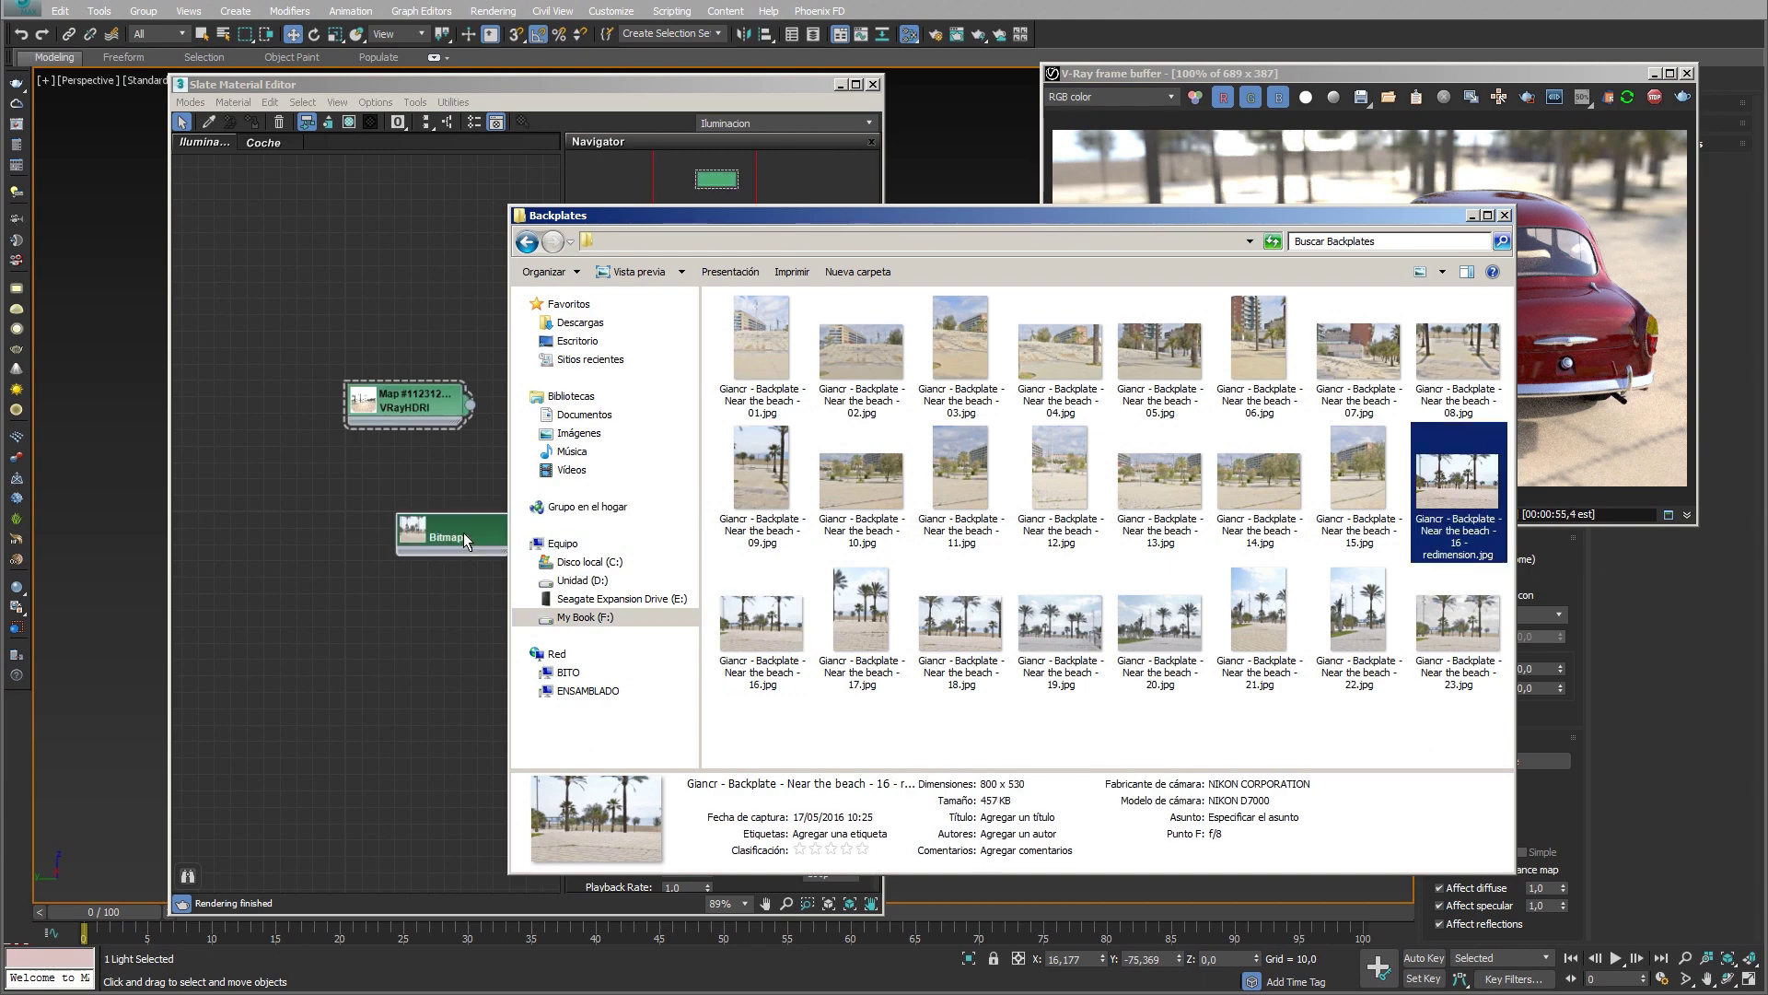
{"action": "left_click", "coordinate": [462, 533]}
{"action": "left_click", "coordinate": [472, 532]}
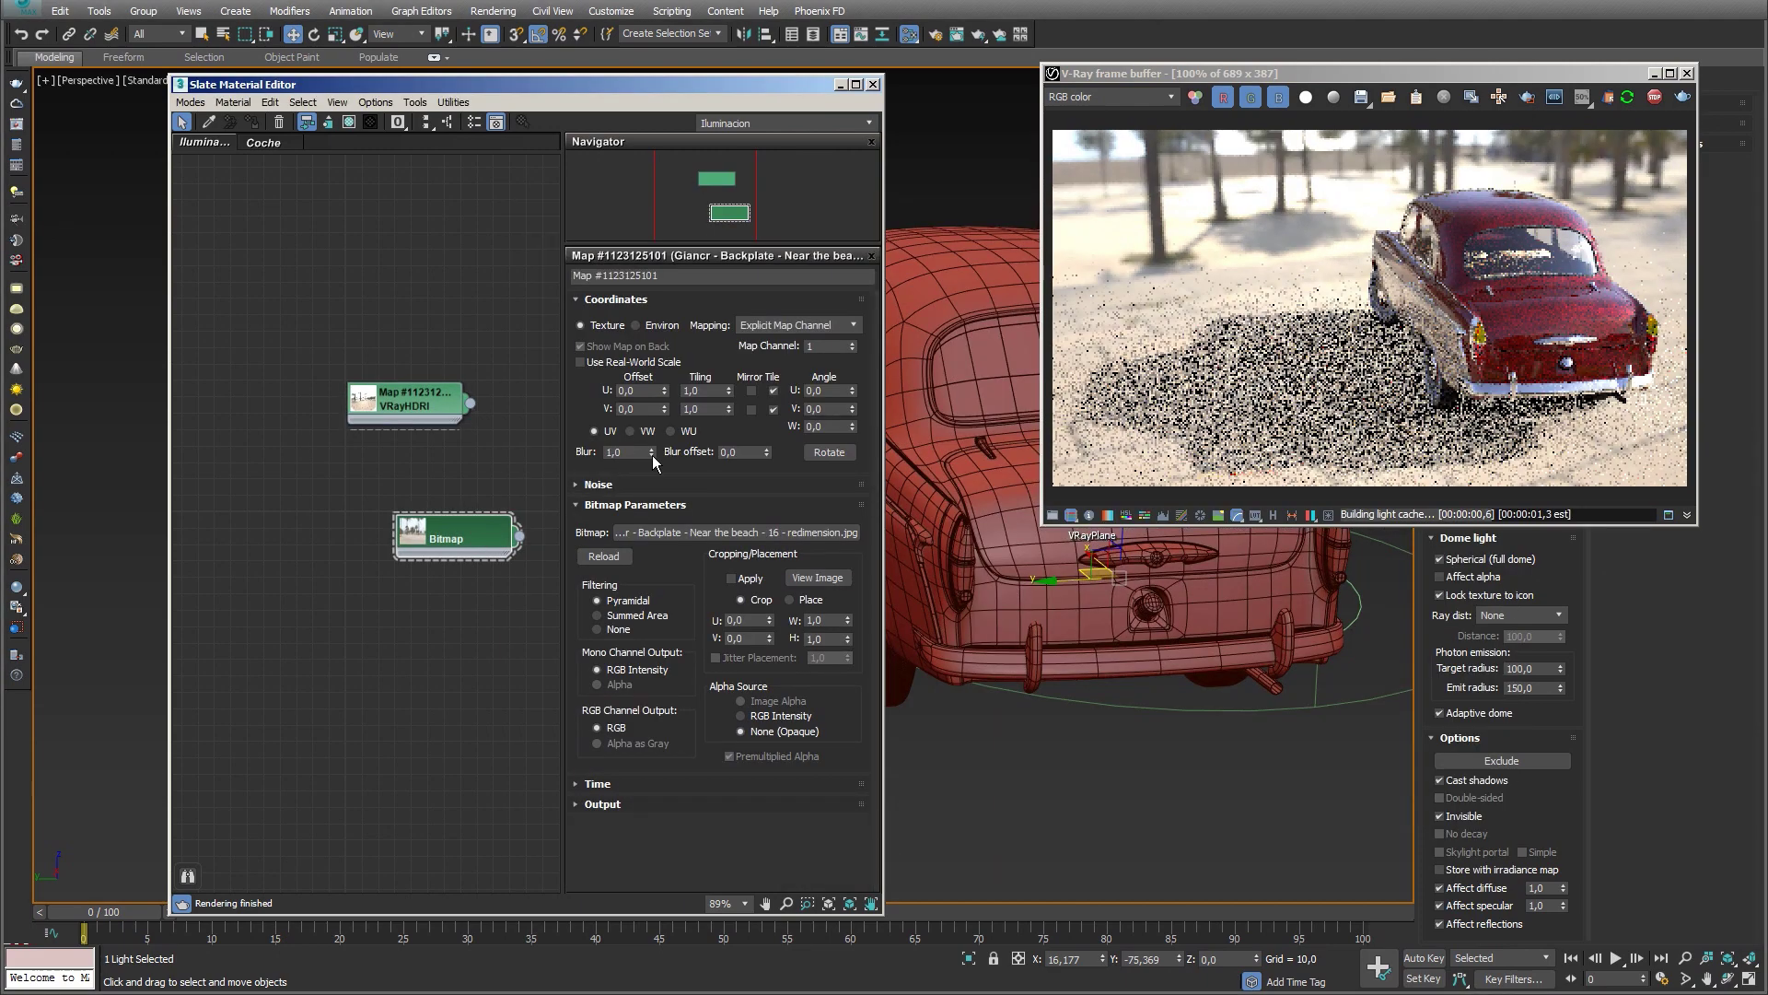
{"action": "left_click", "coordinate": [807, 576]}
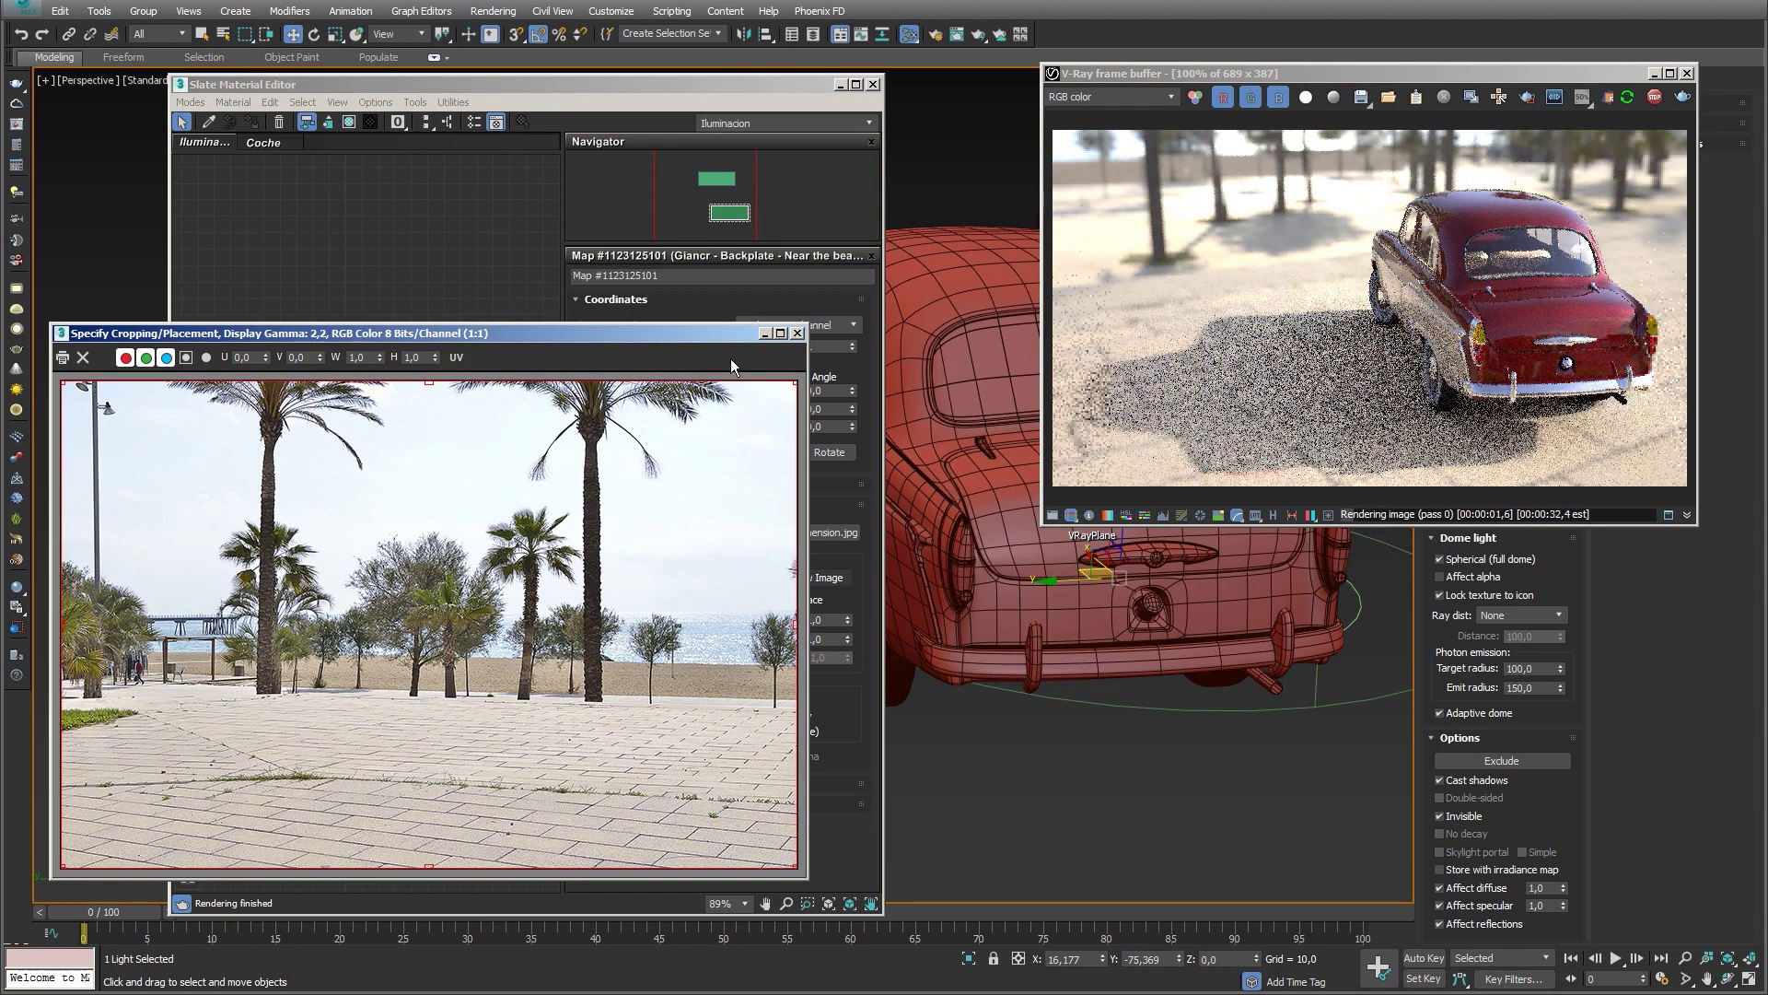
{"action": "left_click_drag", "start_coordinate": [770, 327], "coordinate": [823, 357]}
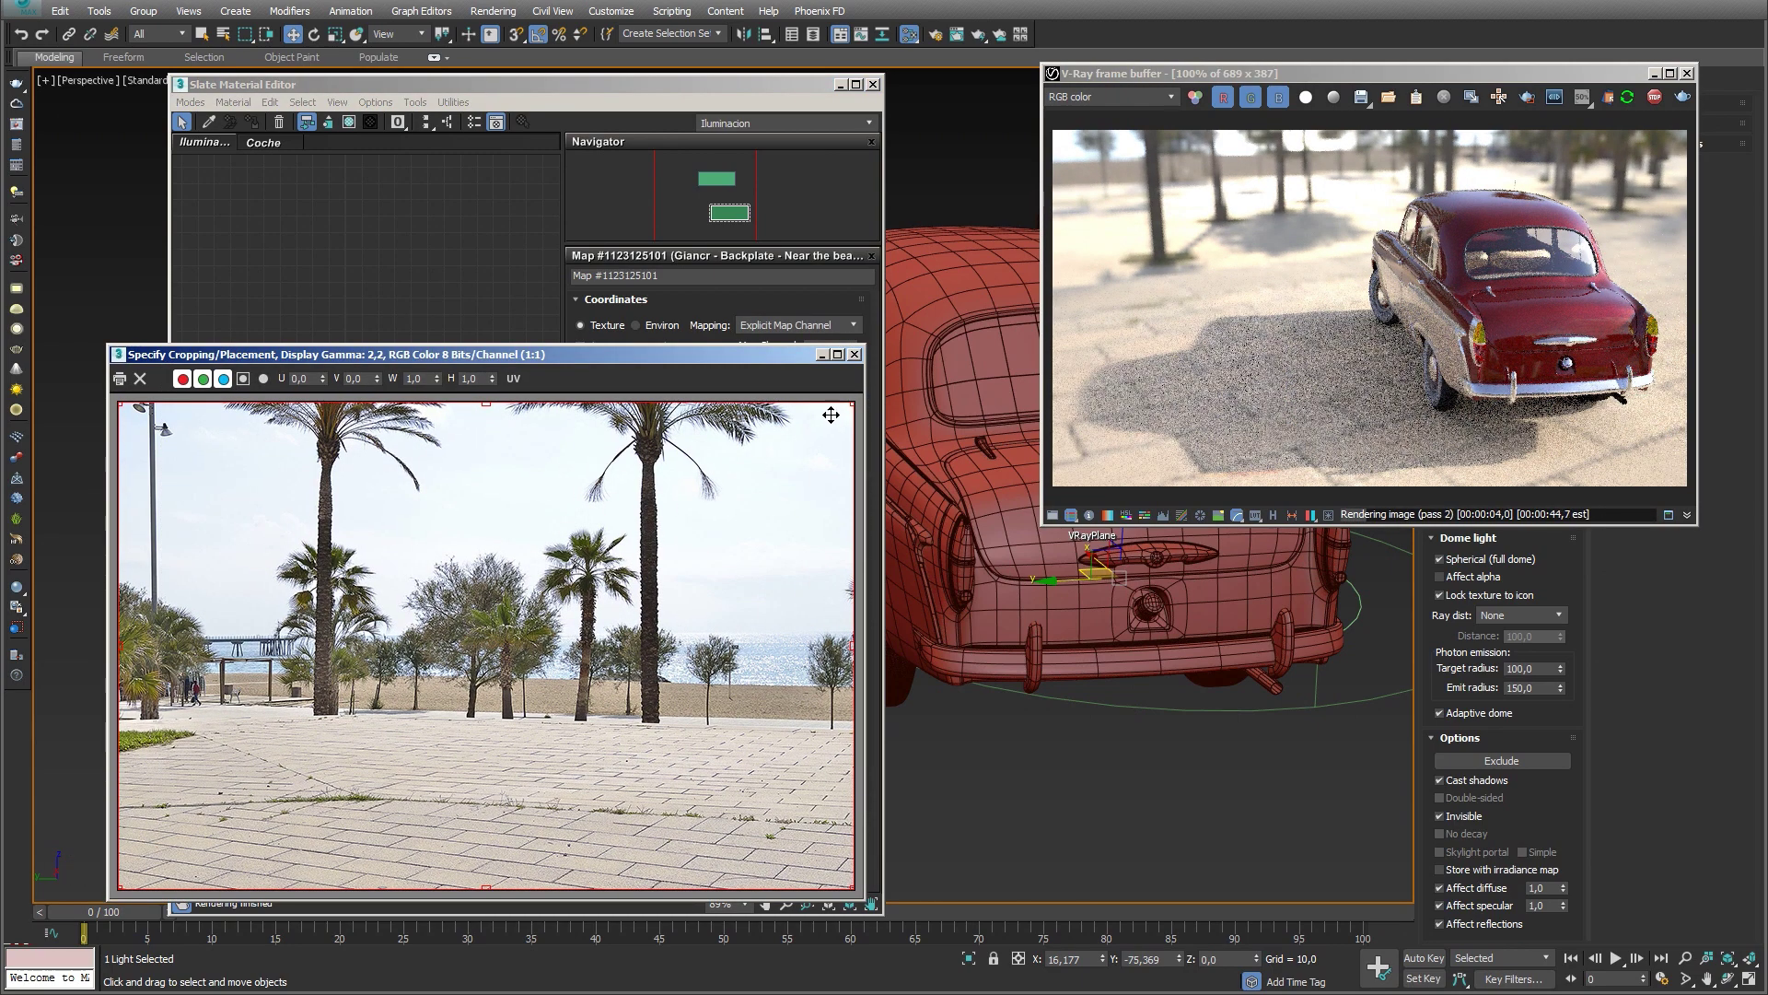
{"action": "left_click", "coordinate": [855, 356]}
Step: Preview the VRayHDRI panorama image for comparison
{"action": "left_click", "coordinate": [422, 399]}
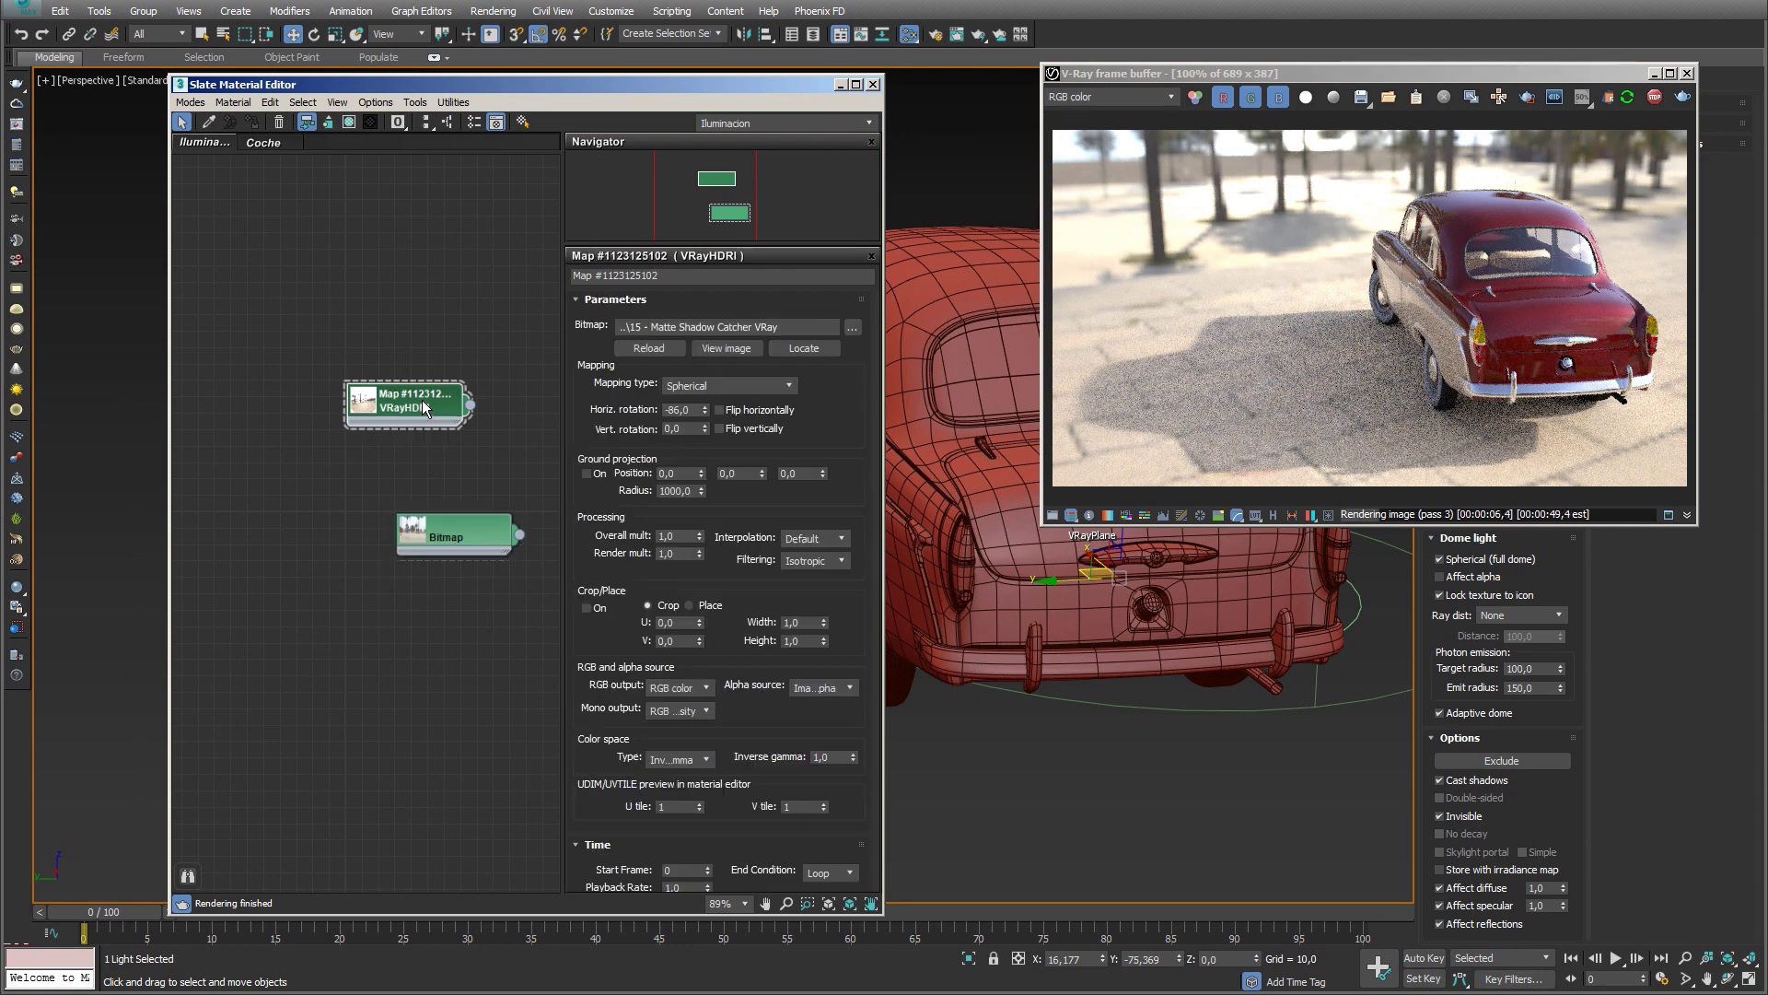
{"action": "left_click", "coordinate": [1580, 435]}
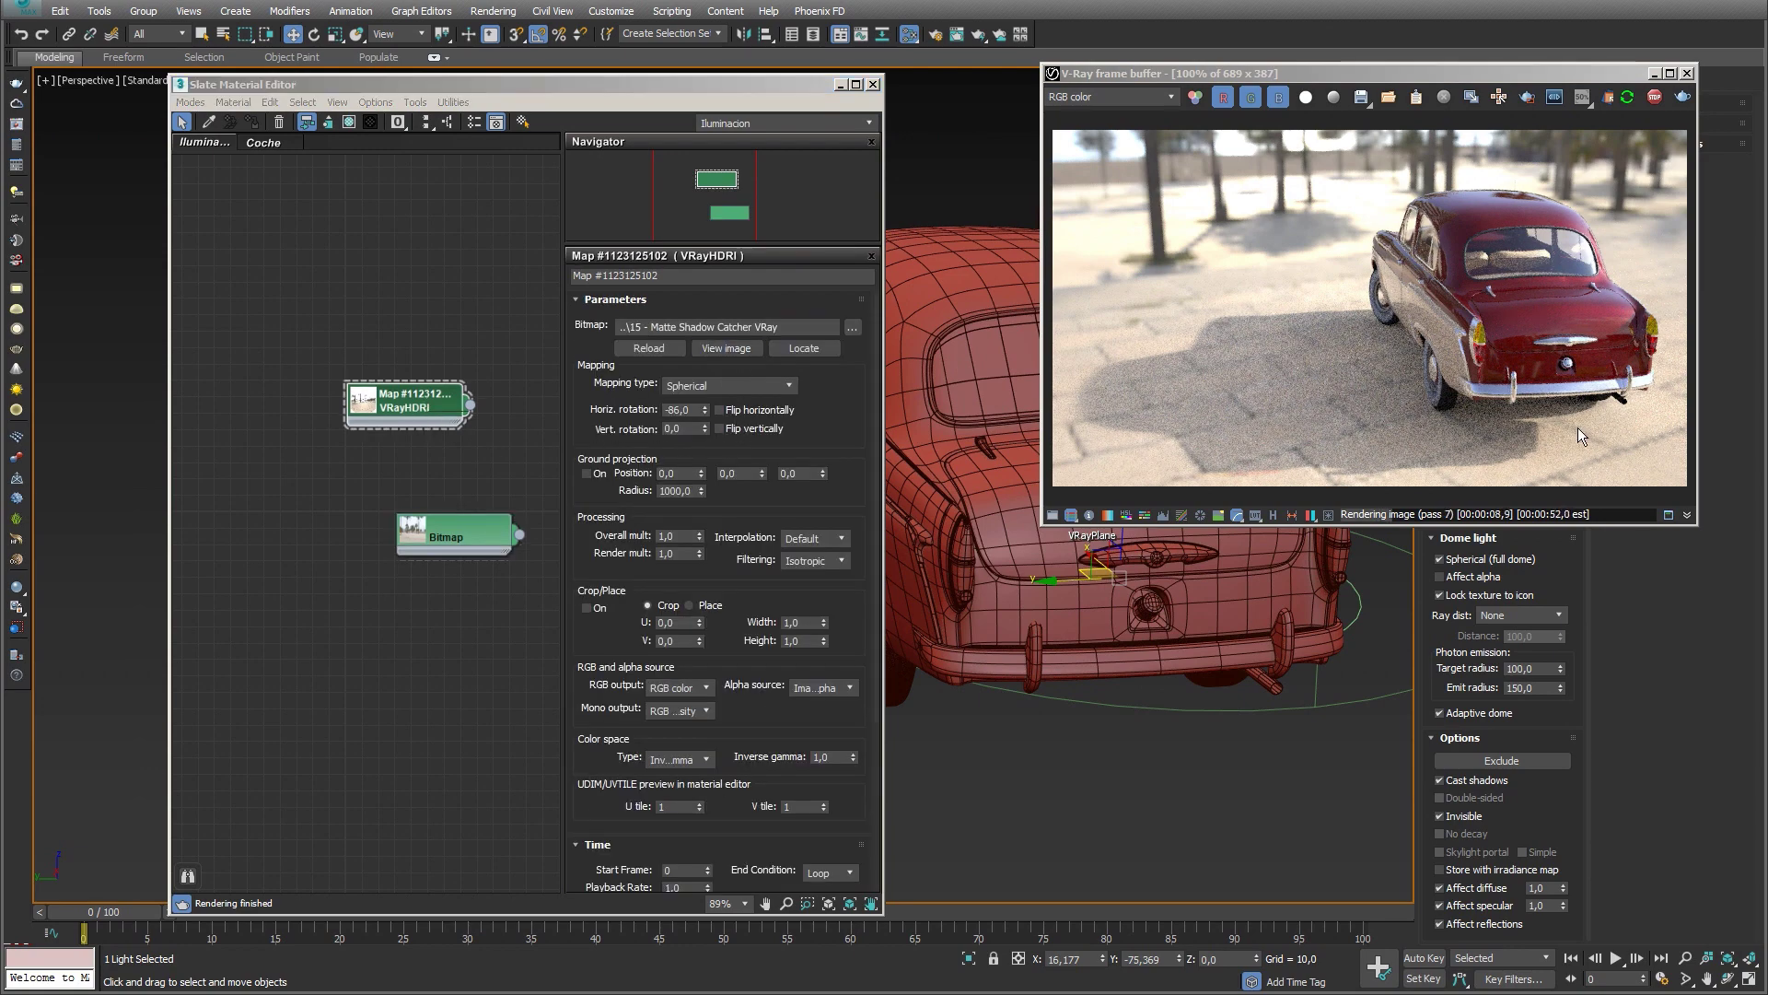
{"action": "left_click", "coordinate": [726, 349]}
{"action": "left_click_drag", "start_coordinate": [433, 374], "coordinate": [336, 390]}
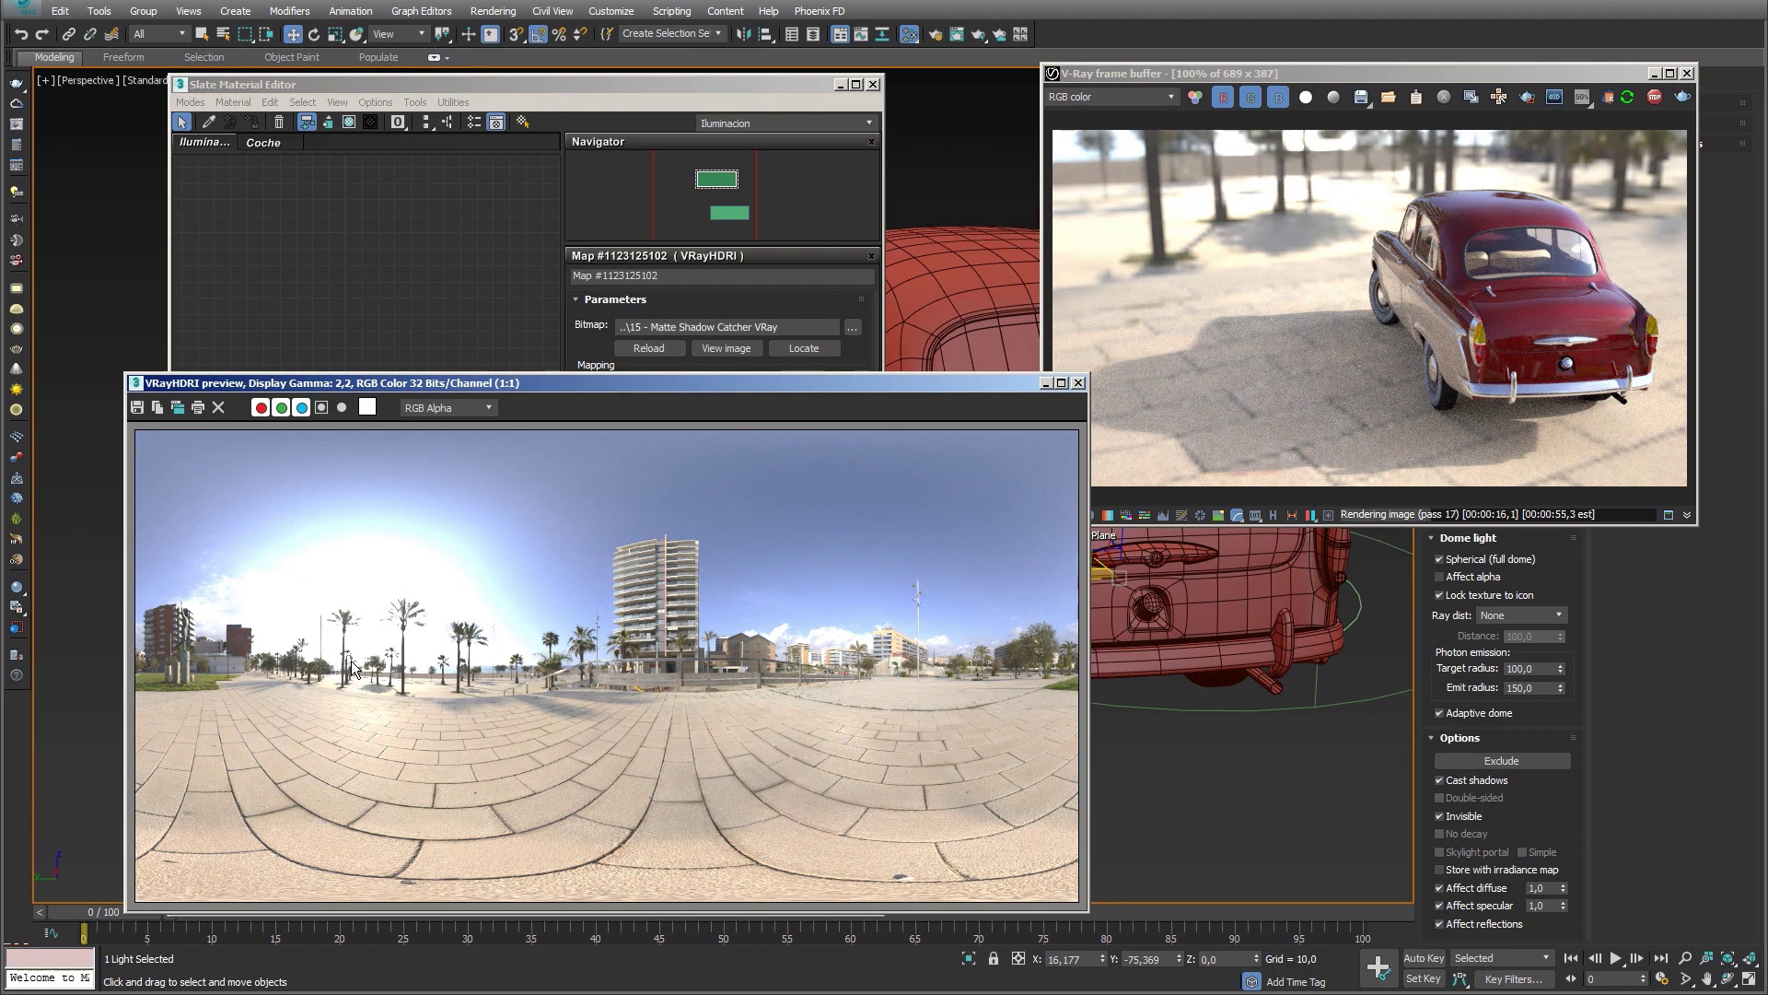
{"action": "left_click", "coordinate": [1078, 384]}
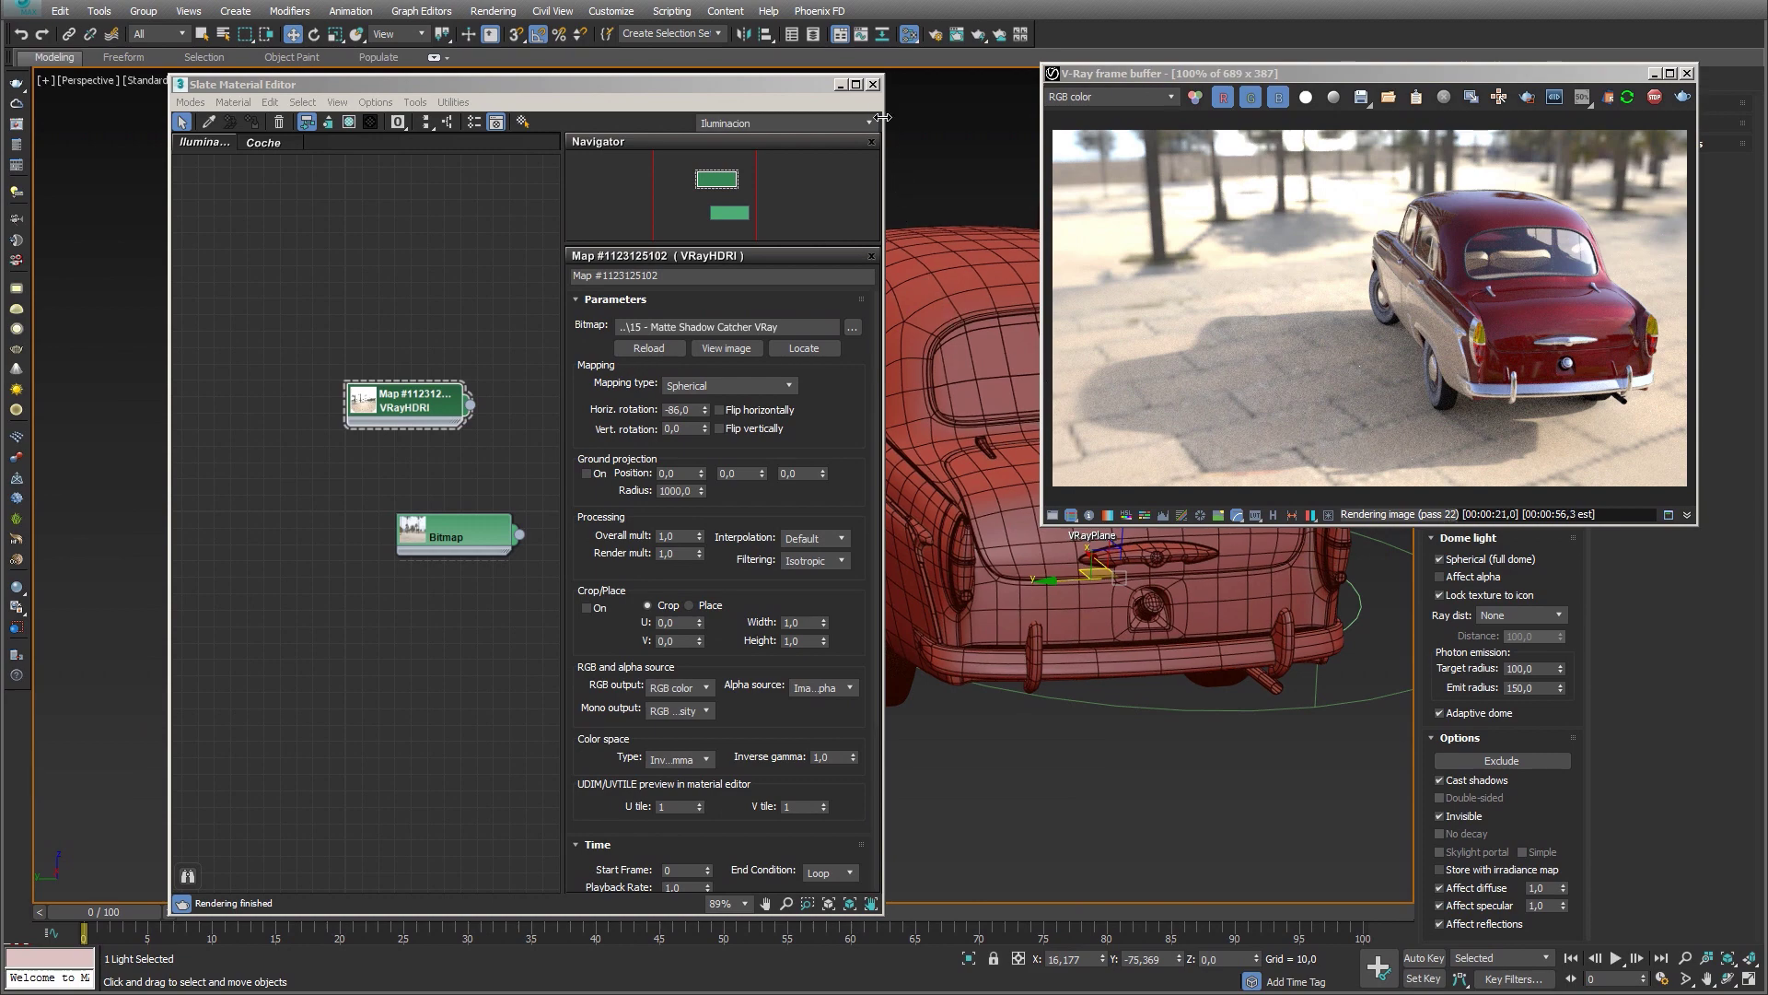
Step: Rotate the dome light to -172 in Z so palm trees and sea show behind the car
{"action": "left_click", "coordinate": [873, 84]}
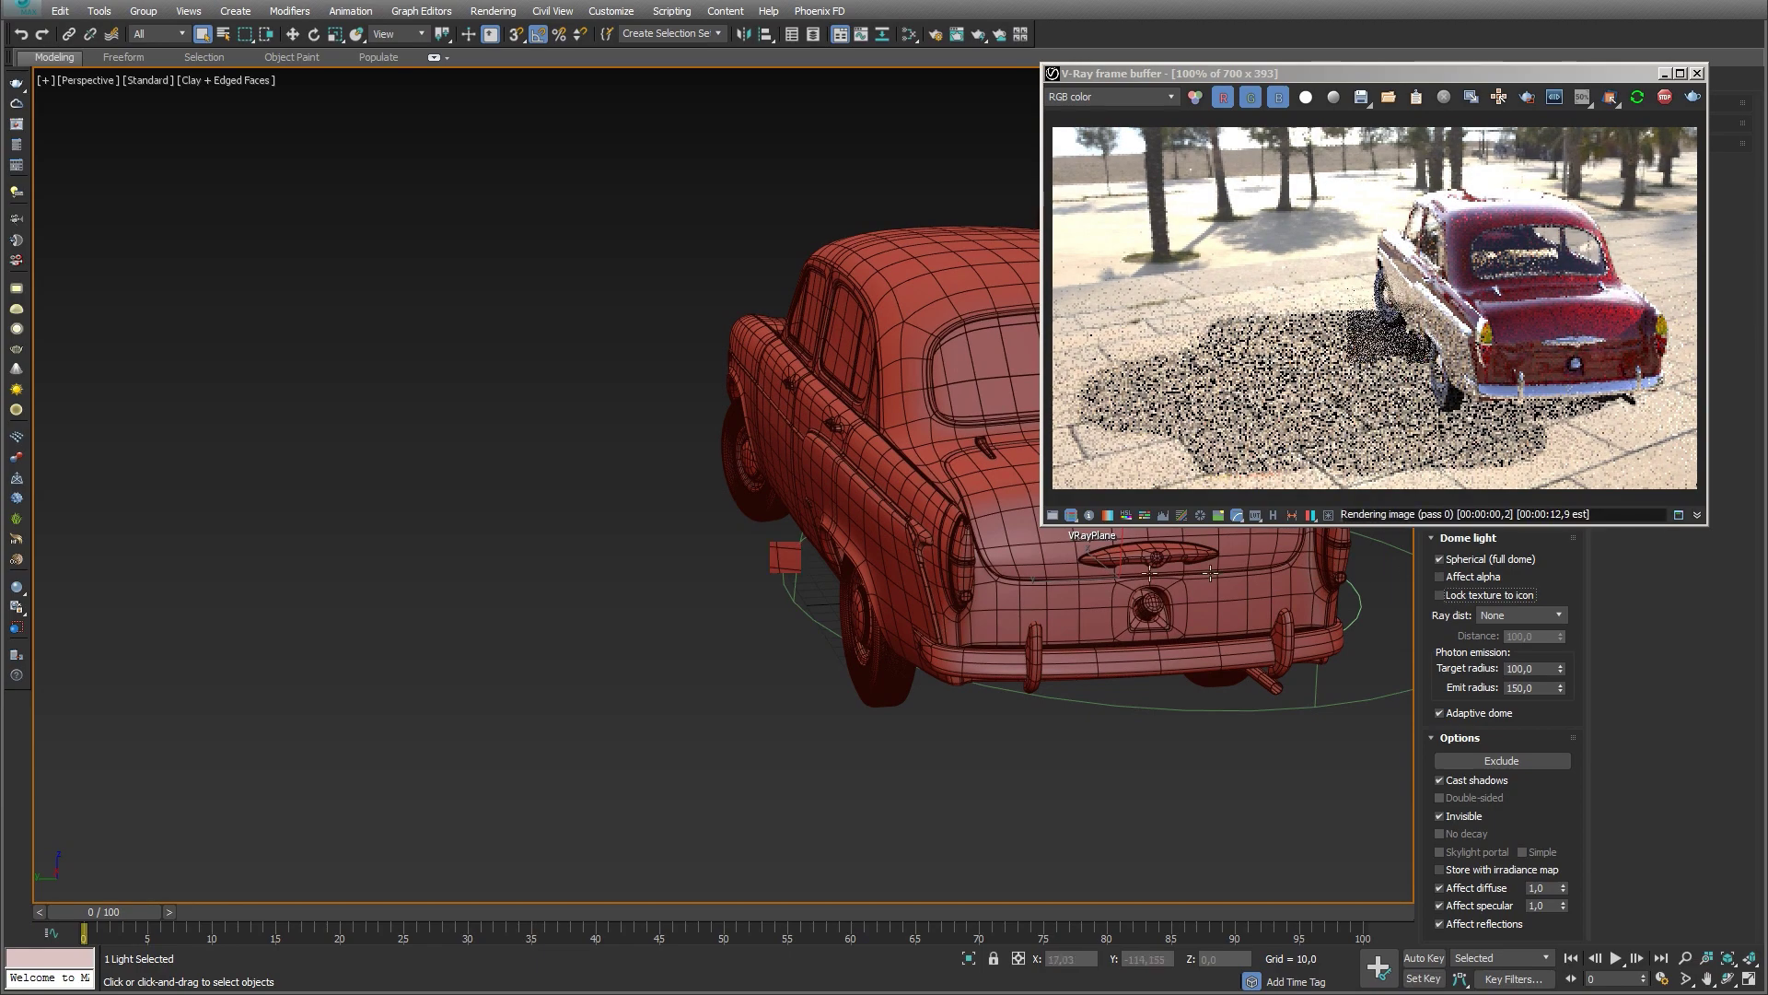
{"action": "mouse_move", "coordinate": [781, 557]}
{"action": "middle_mouse_down", "text": "alt"}
{"action": "mouse_move", "coordinate": [882, 560]}
{"action": "mouse_move", "coordinate": [698, 542]}
{"action": "mouse_move", "coordinate": [814, 546]}
{"action": "mouse_move", "coordinate": [790, 570]}
{"action": "middle_mouse_up", "text": "alt"}
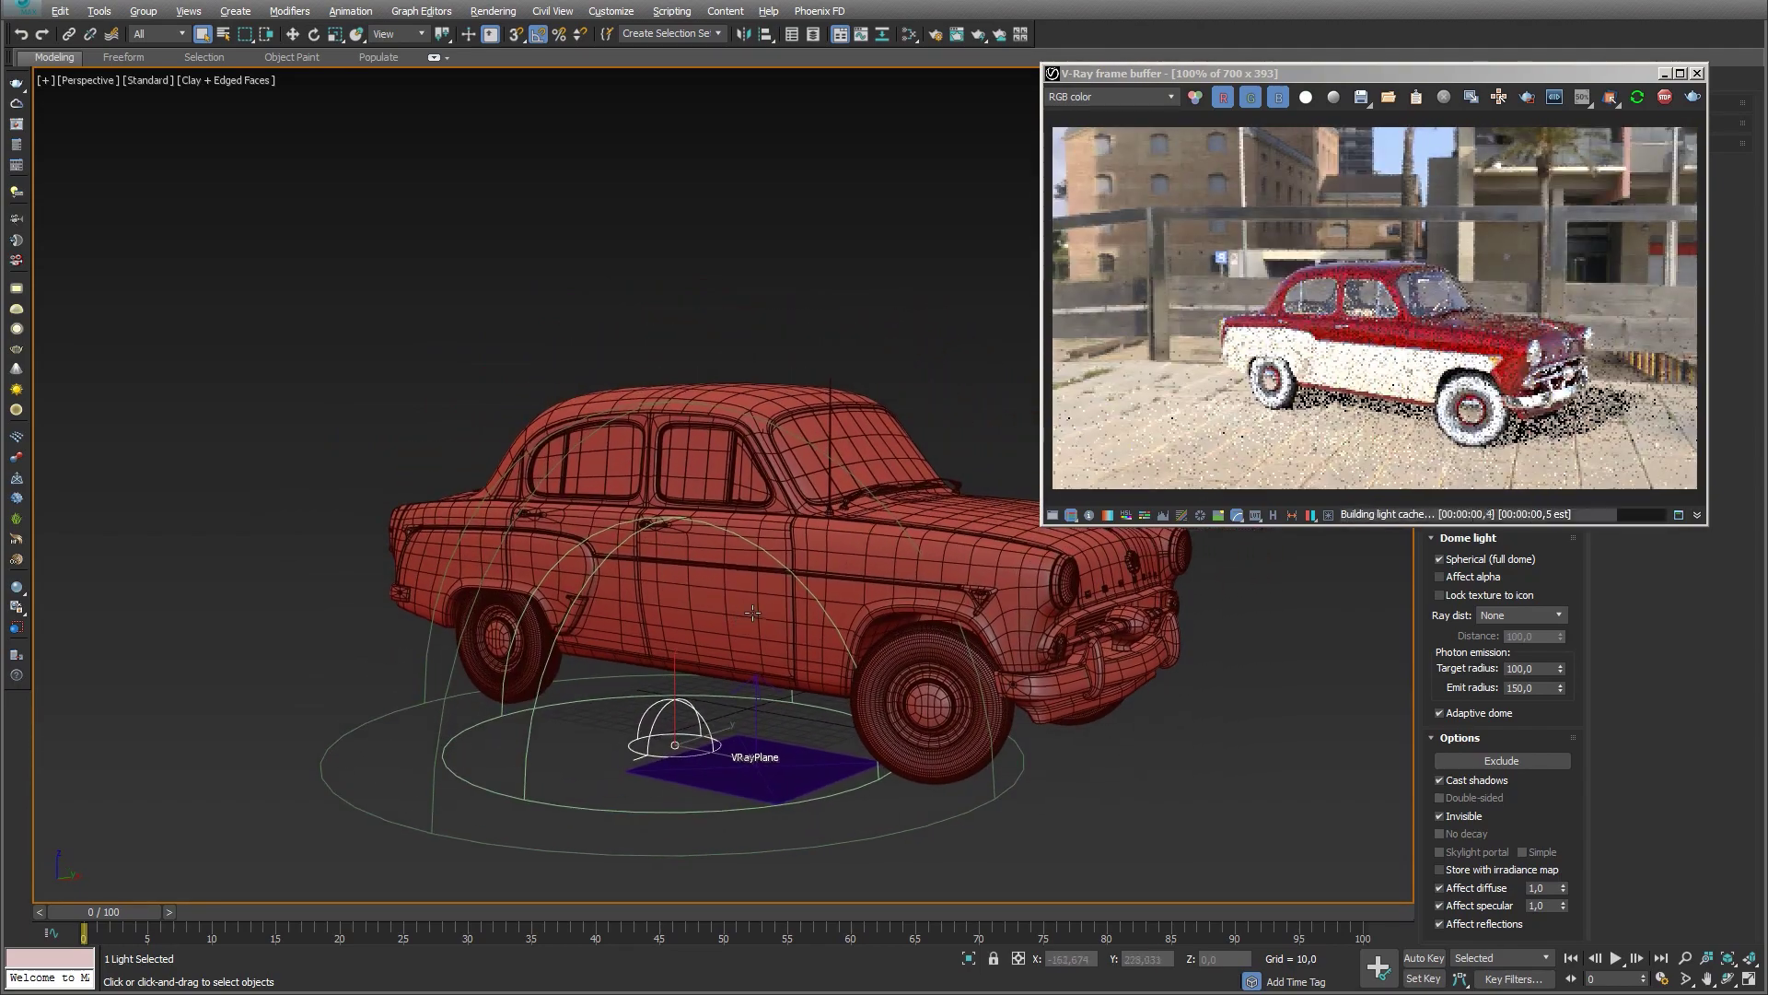
{"action": "key", "text": "e"}
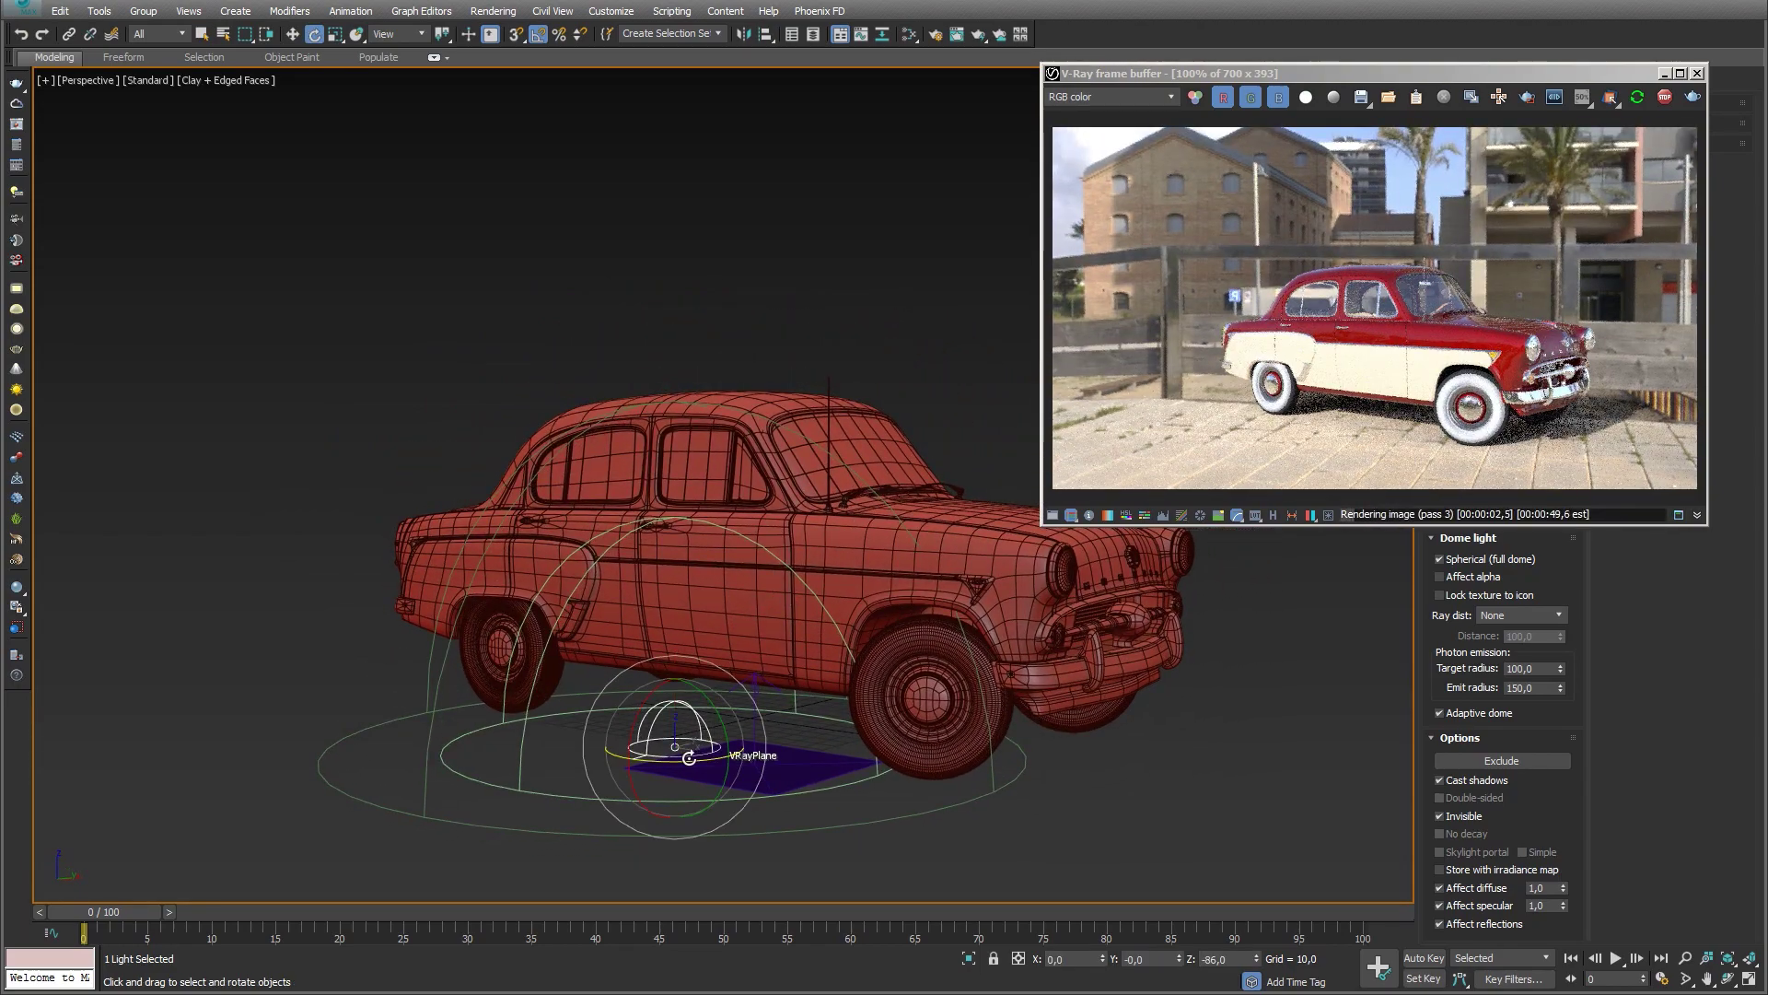
{"action": "left_click_drag", "start_coordinate": [686, 764], "coordinate": [536, 765]}
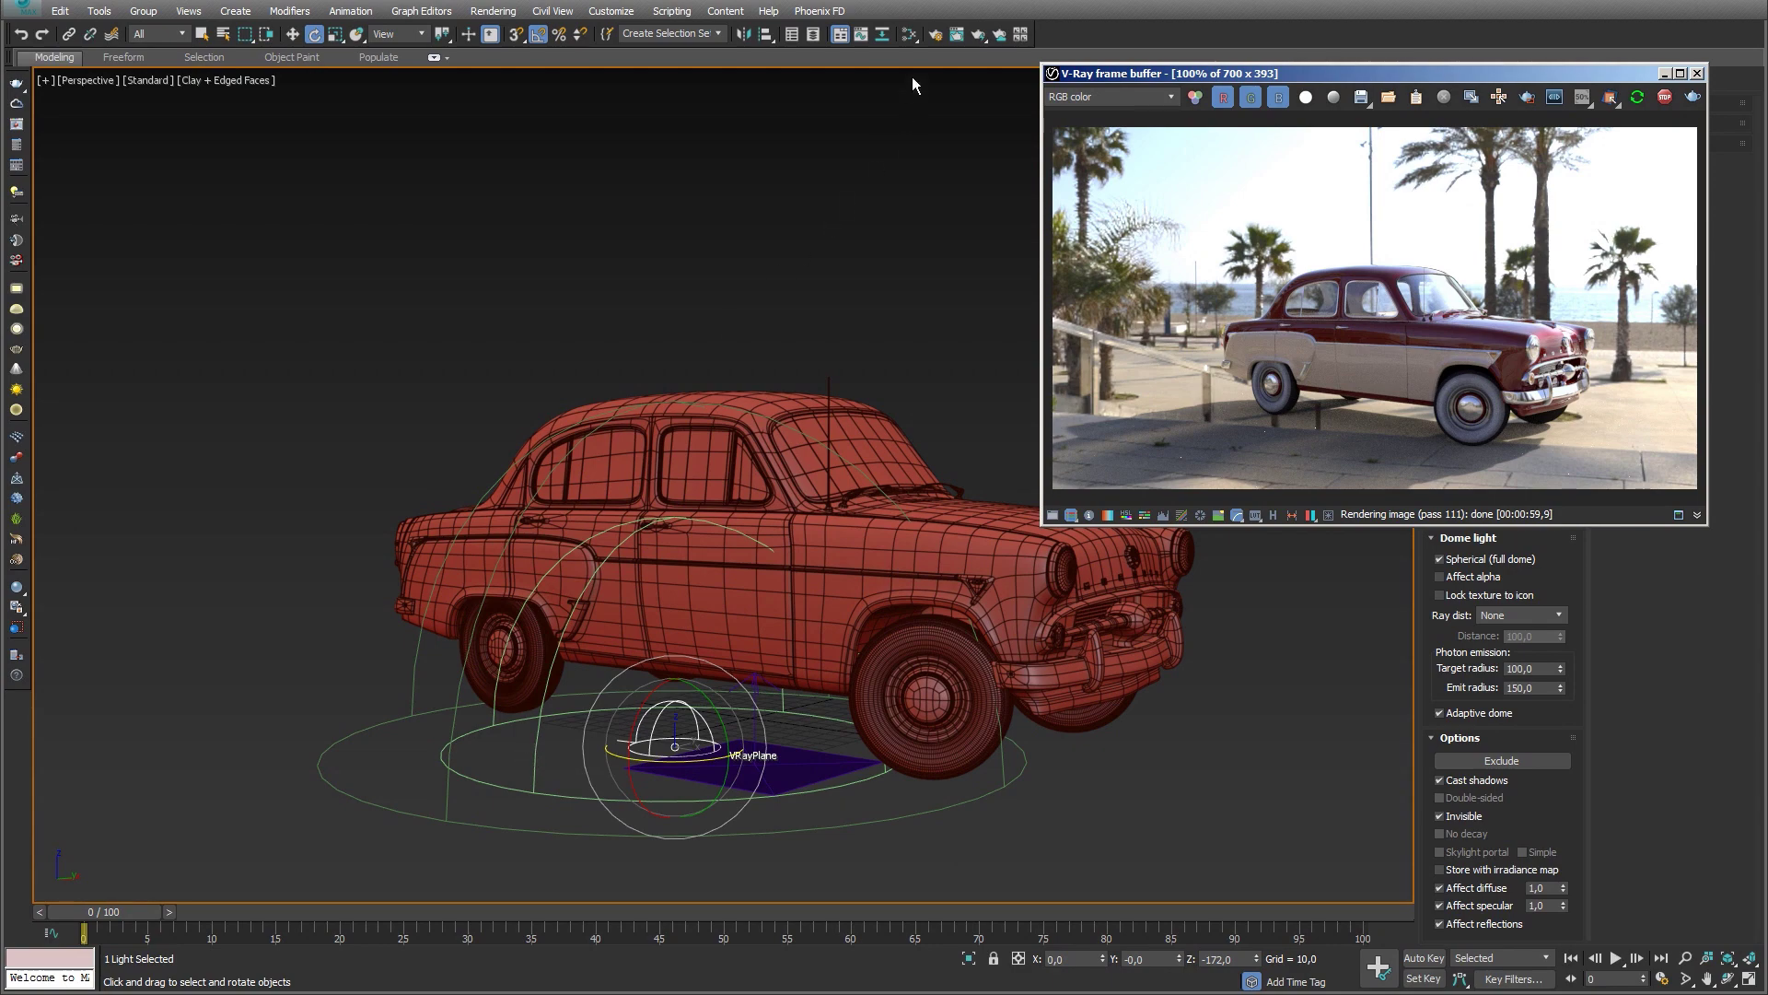
Step: Wire the backplate Bitmap into the Environment Map slot as an instance
{"action": "left_click", "coordinate": [909, 34]}
{"action": "left_click_drag", "start_coordinate": [718, 131], "coordinate": [619, 130]}
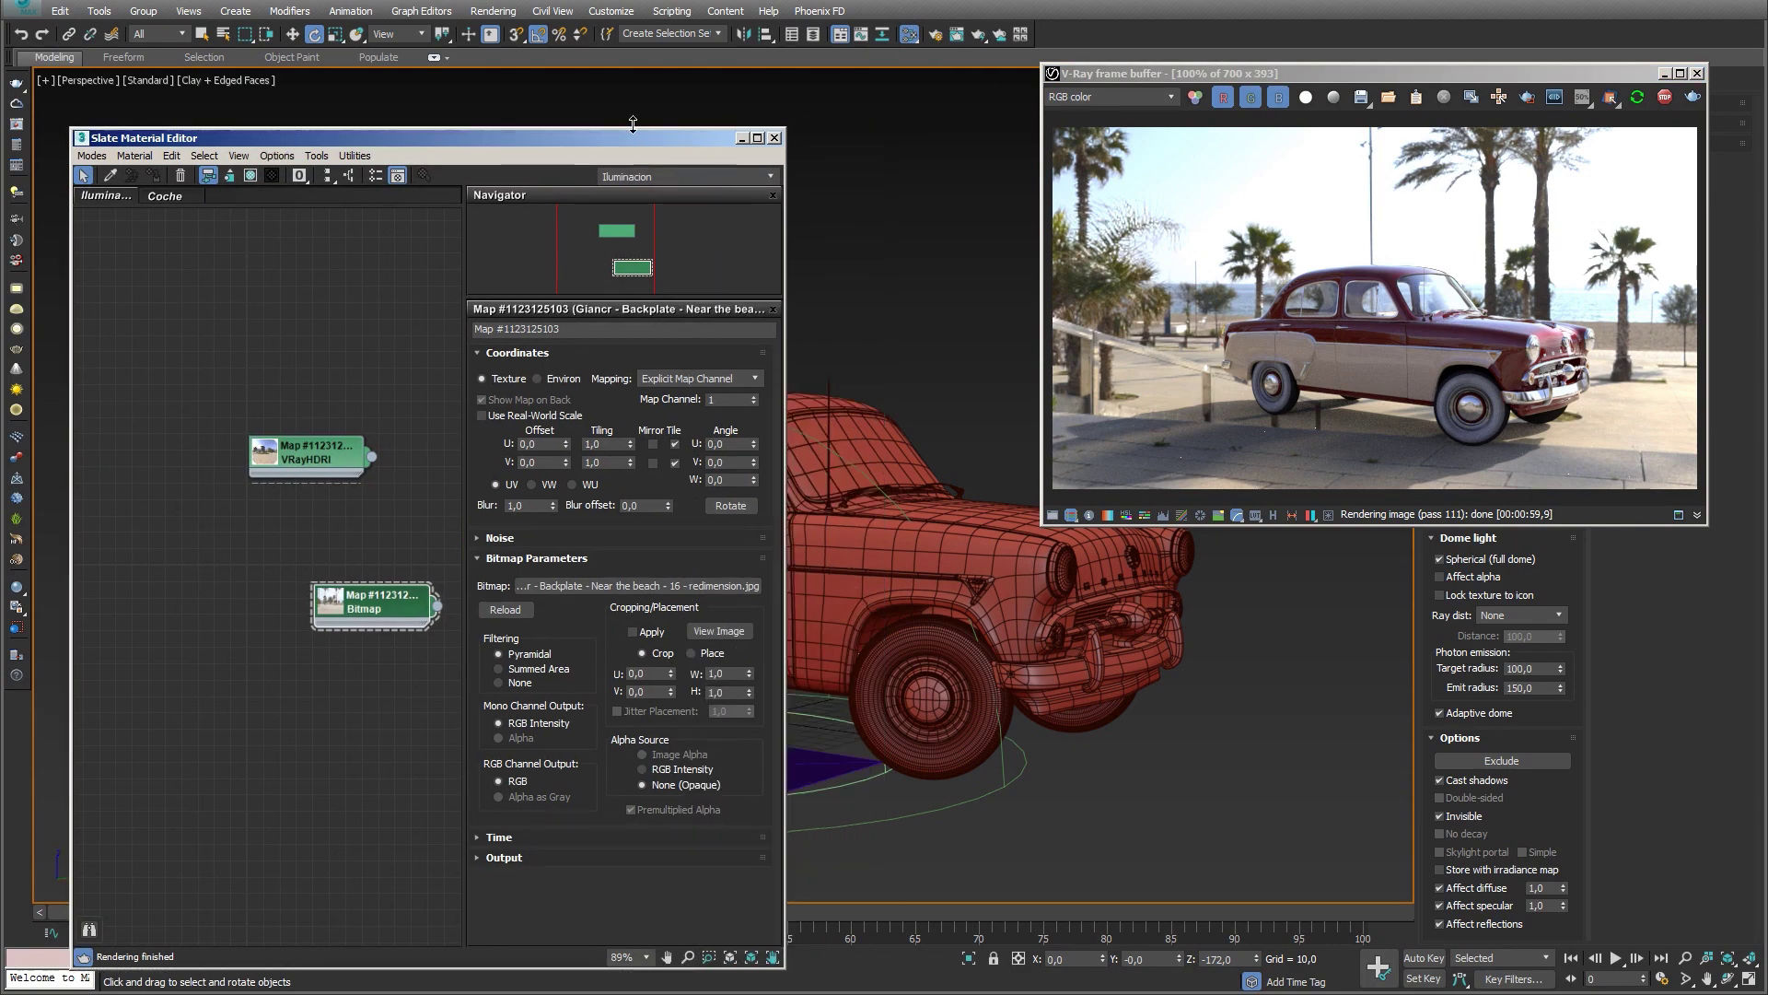
{"action": "left_click", "coordinate": [507, 15]}
{"action": "left_click", "coordinate": [553, 237]}
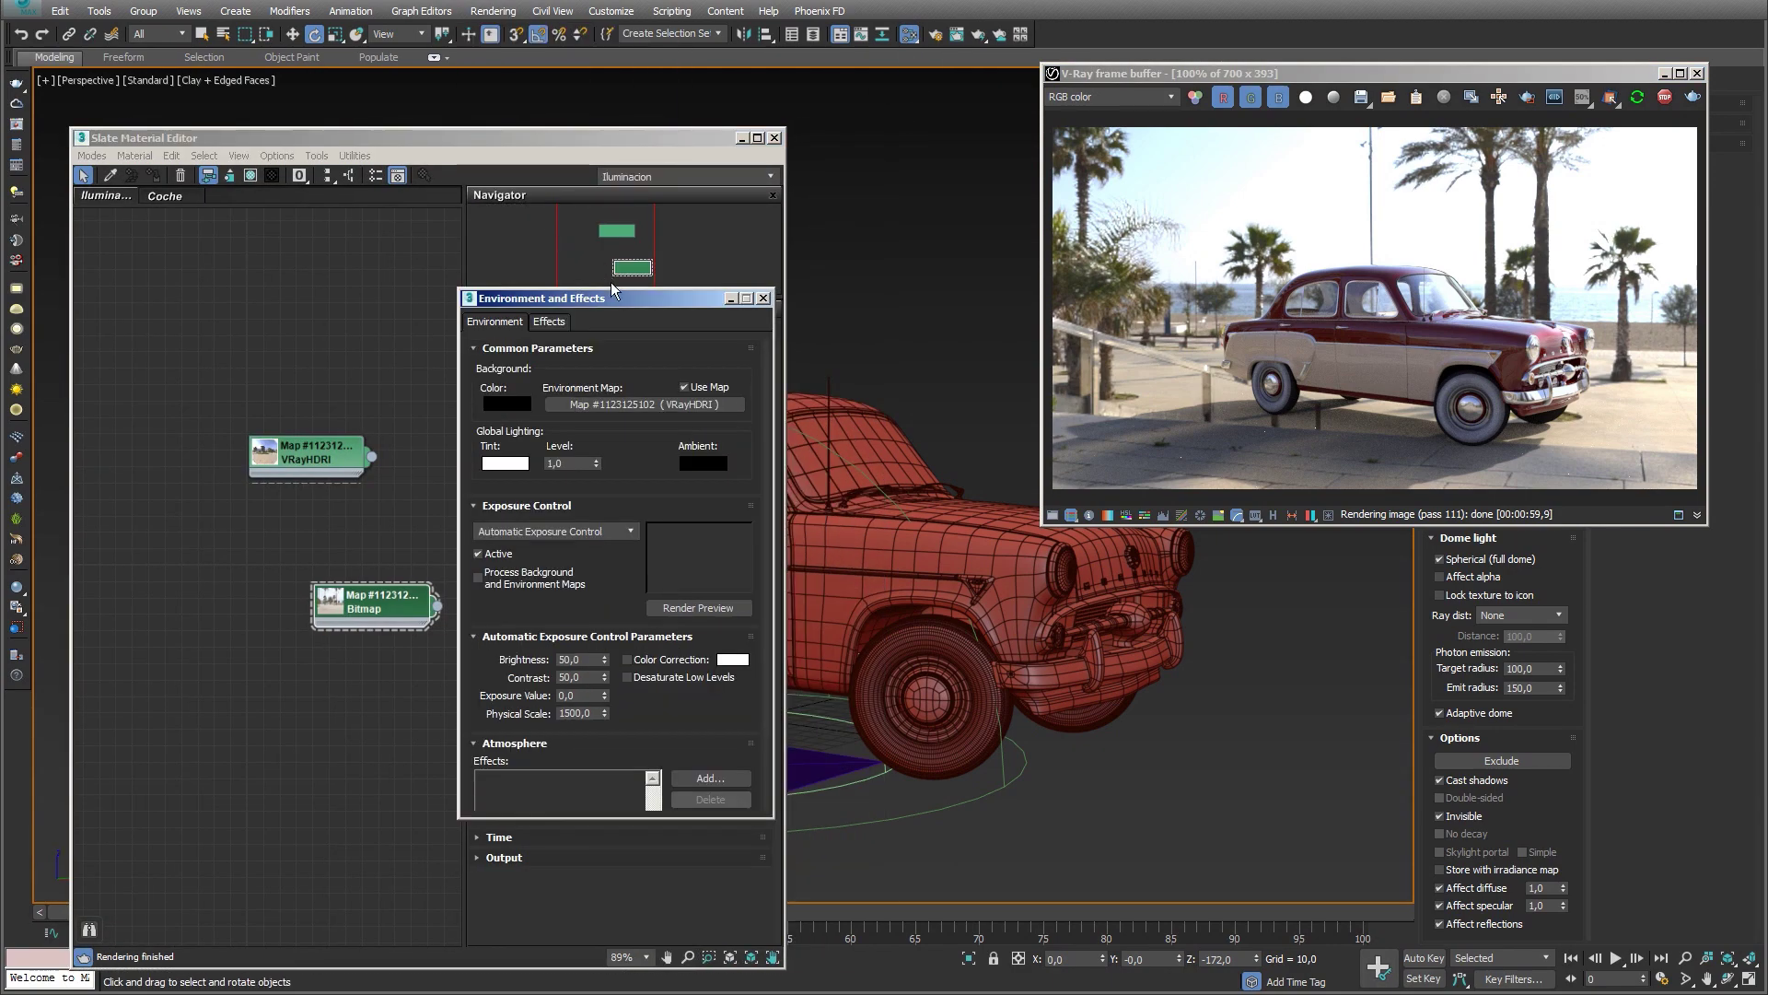
{"action": "mouse_move", "coordinate": [668, 304]}
{"action": "left_mouse_down"}
{"action": "mouse_move", "coordinate": [737, 312]}
{"action": "mouse_move", "coordinate": [994, 210]}
{"action": "left_mouse_up"}
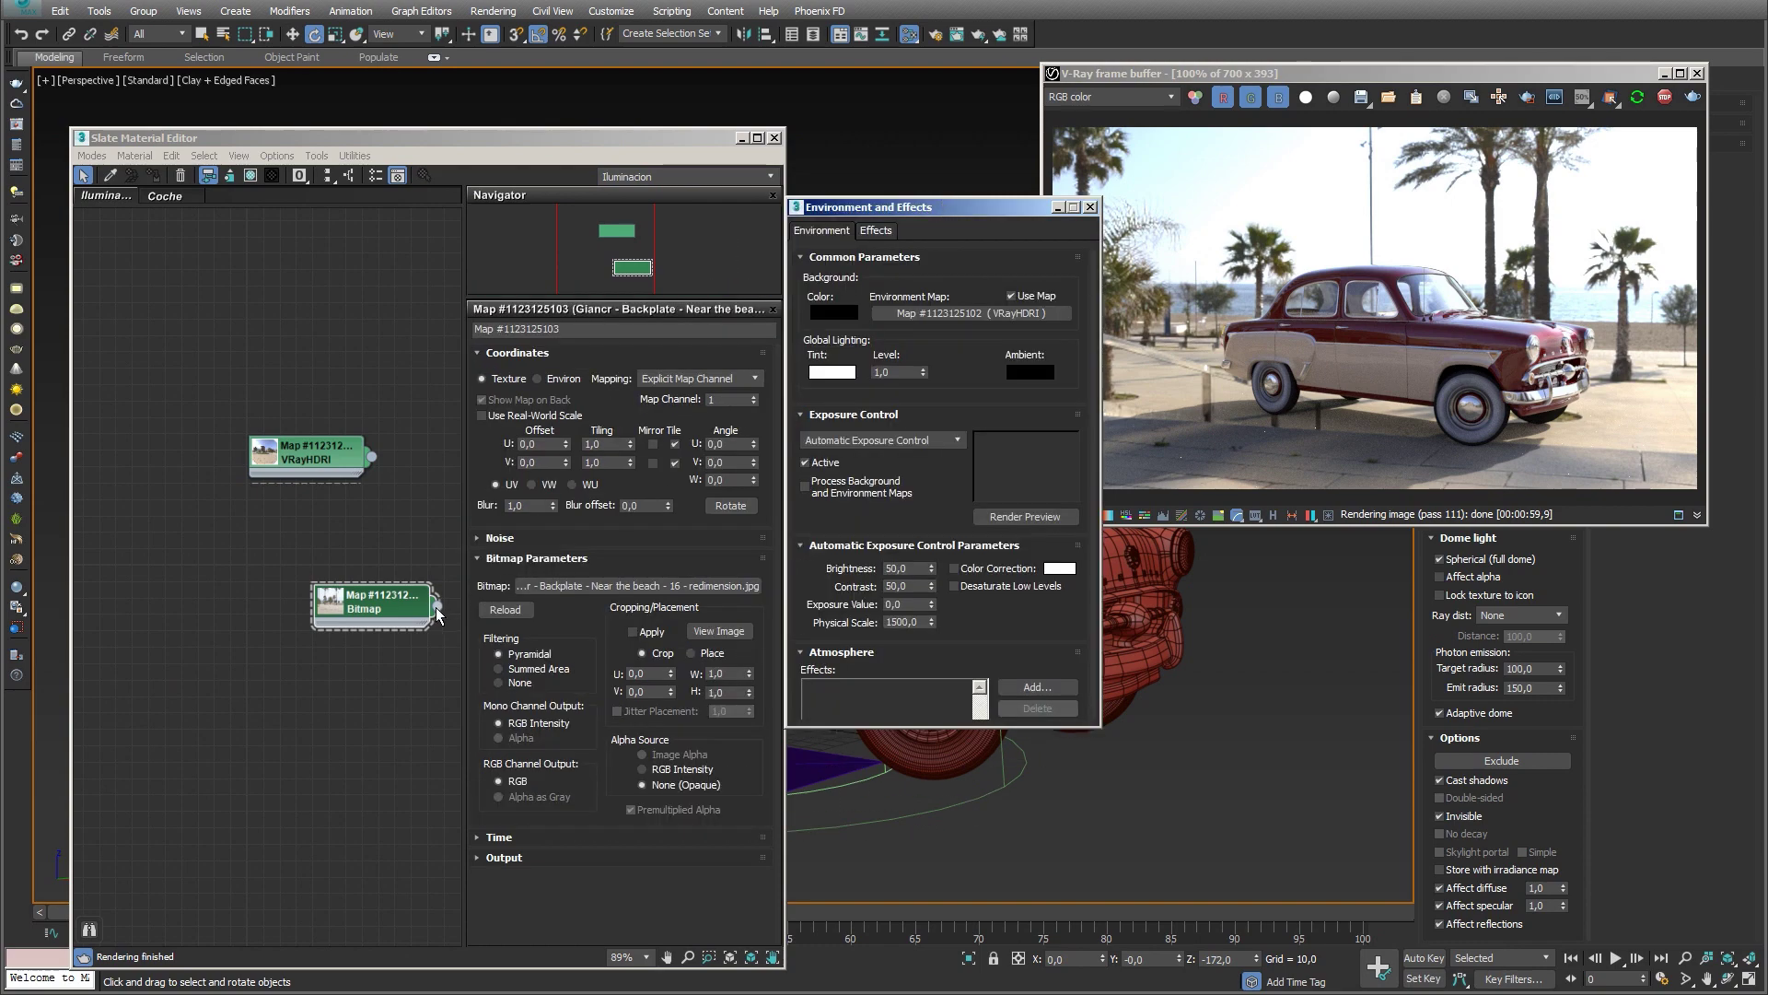
{"action": "left_click_drag", "start_coordinate": [439, 615], "coordinate": [841, 440]}
{"action": "left_click_drag", "start_coordinate": [941, 318], "coordinate": [941, 317]}
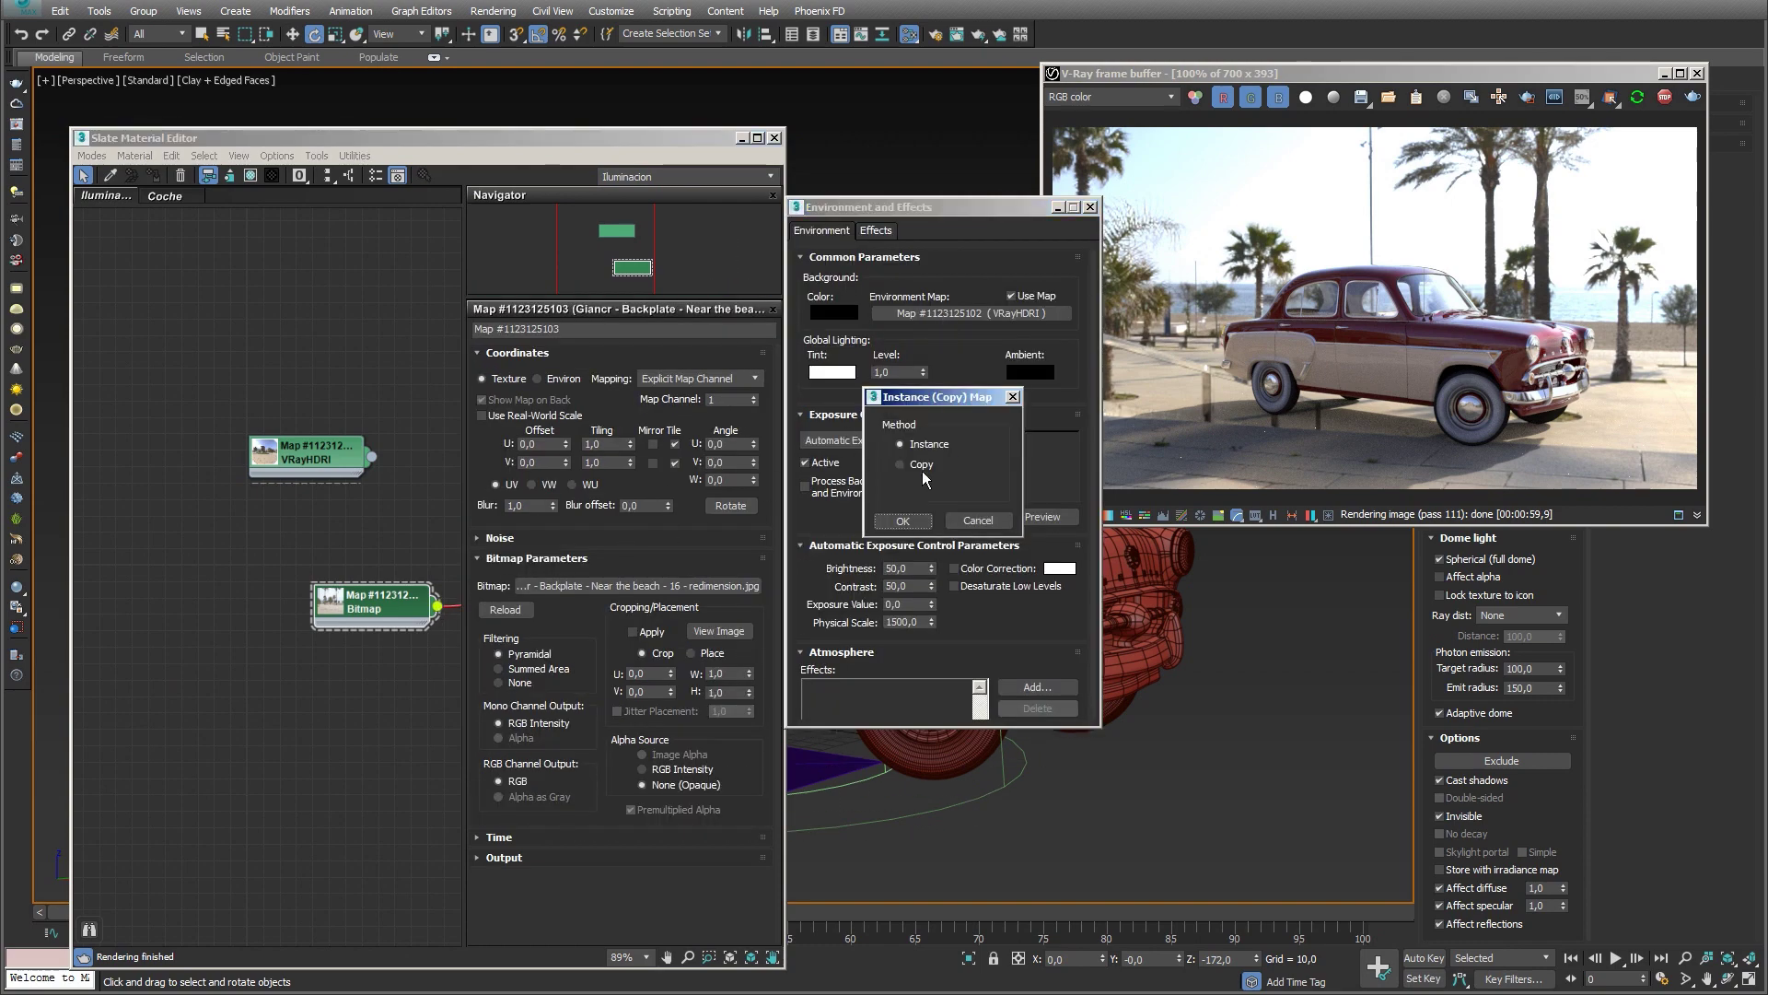
{"action": "left_click", "coordinate": [907, 522]}
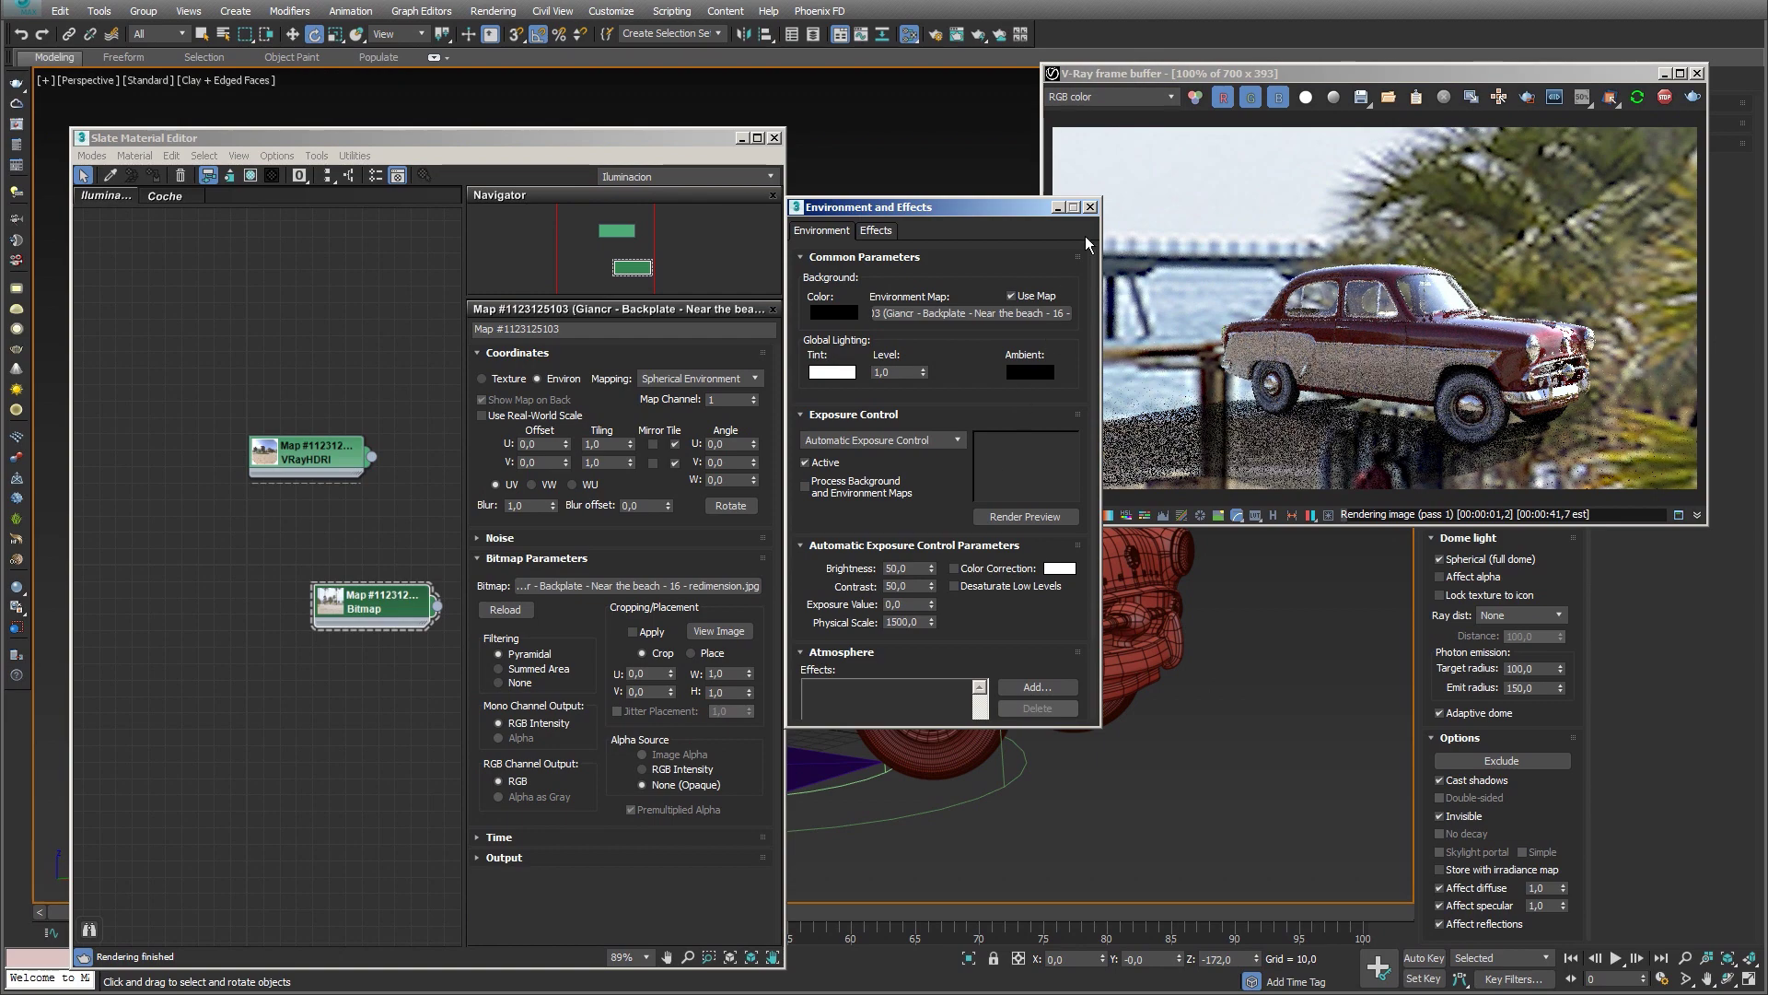
{"action": "left_click", "coordinate": [1090, 207]}
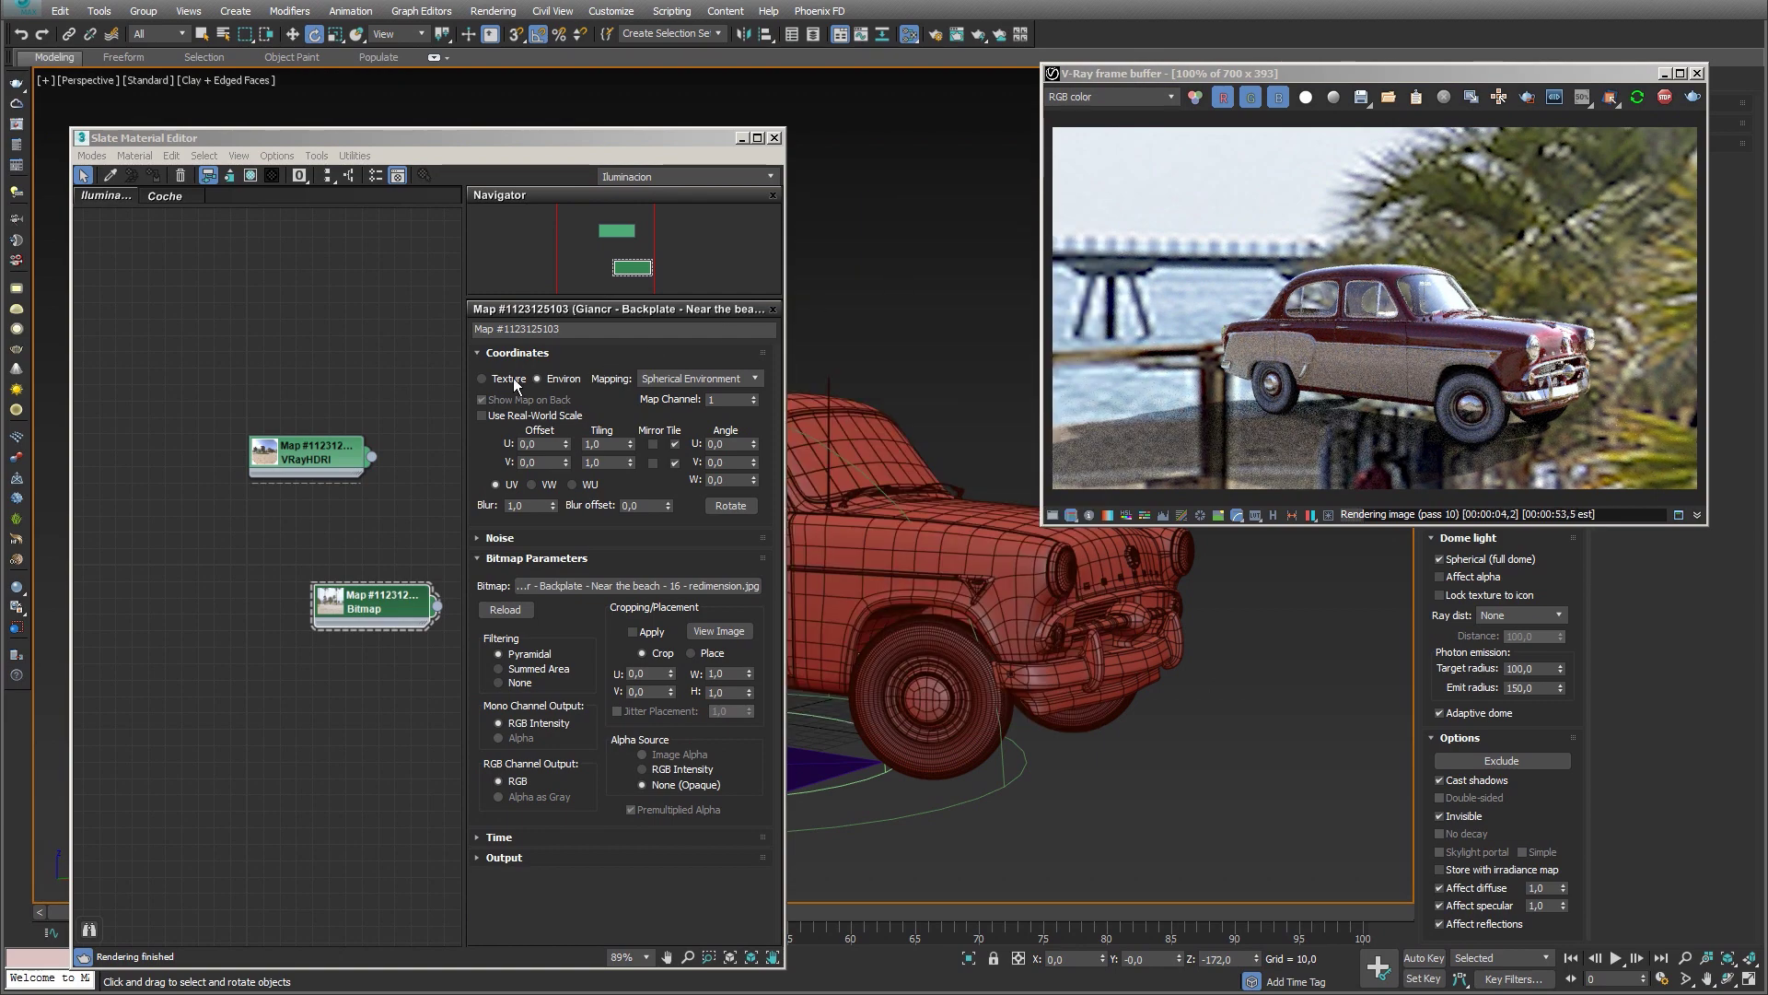
Step: Set the backplate bitmap's mapping to Screen
{"action": "left_click", "coordinate": [672, 380]}
{"action": "left_click", "coordinate": [665, 431]}
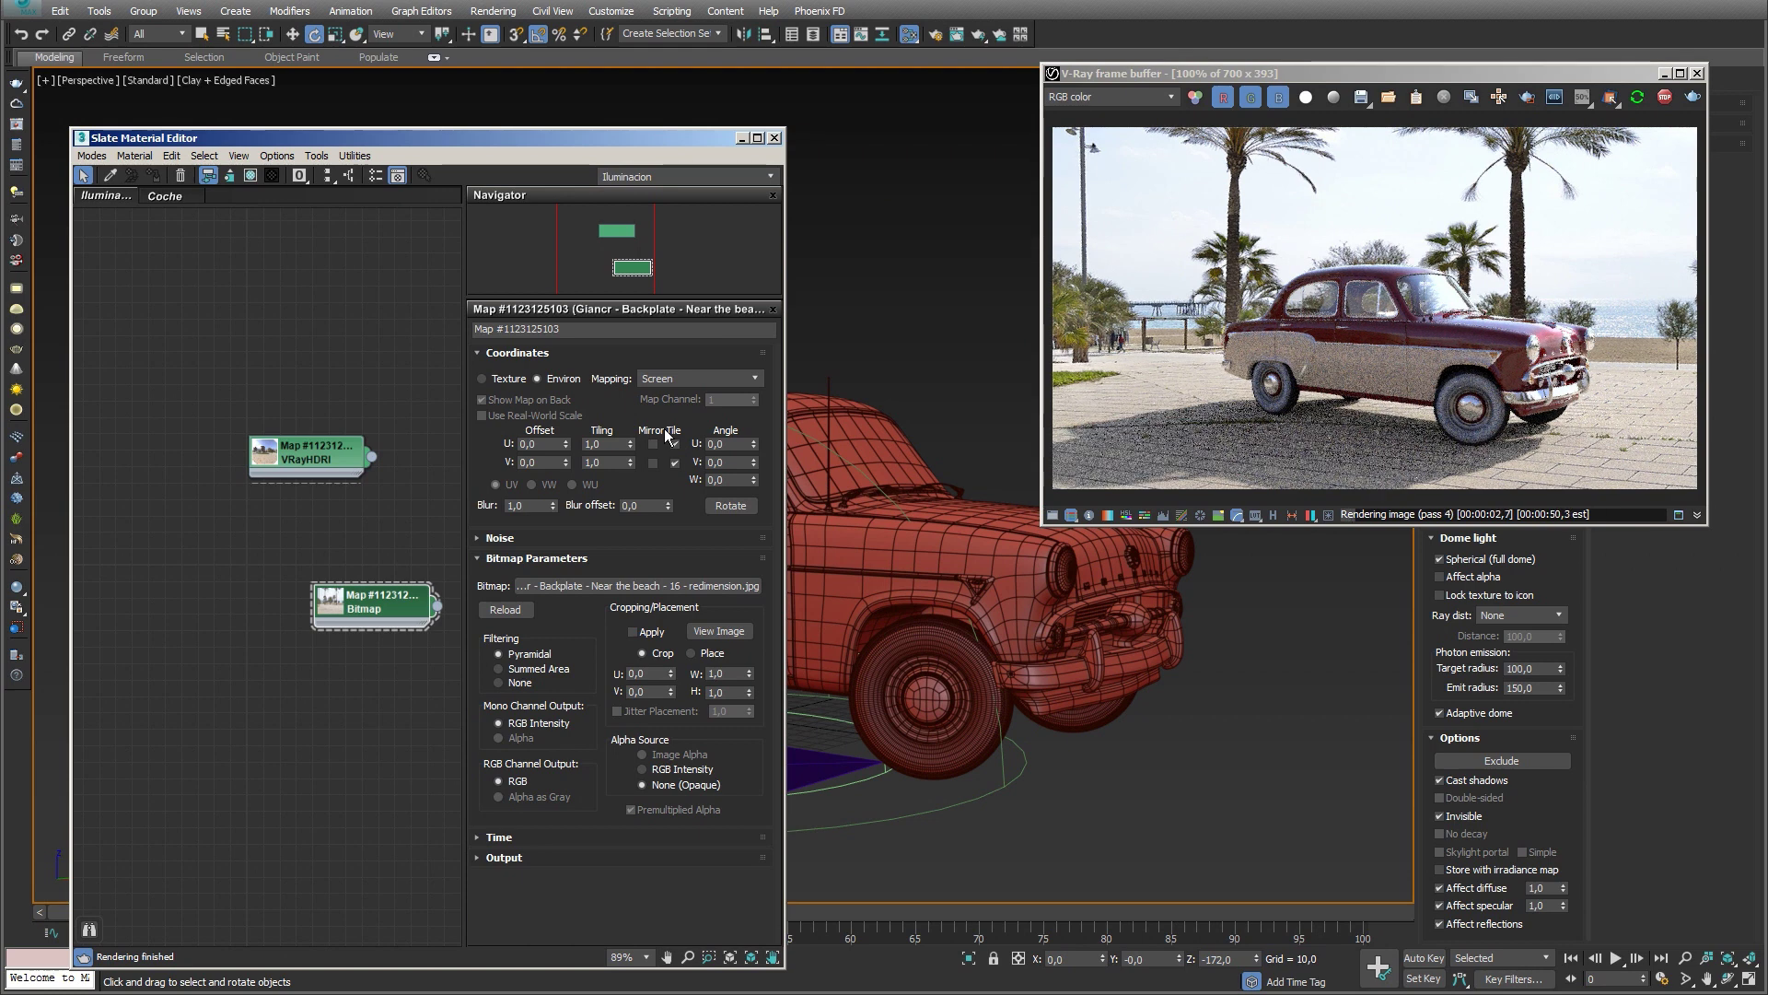
{"action": "left_click", "coordinate": [775, 138]}
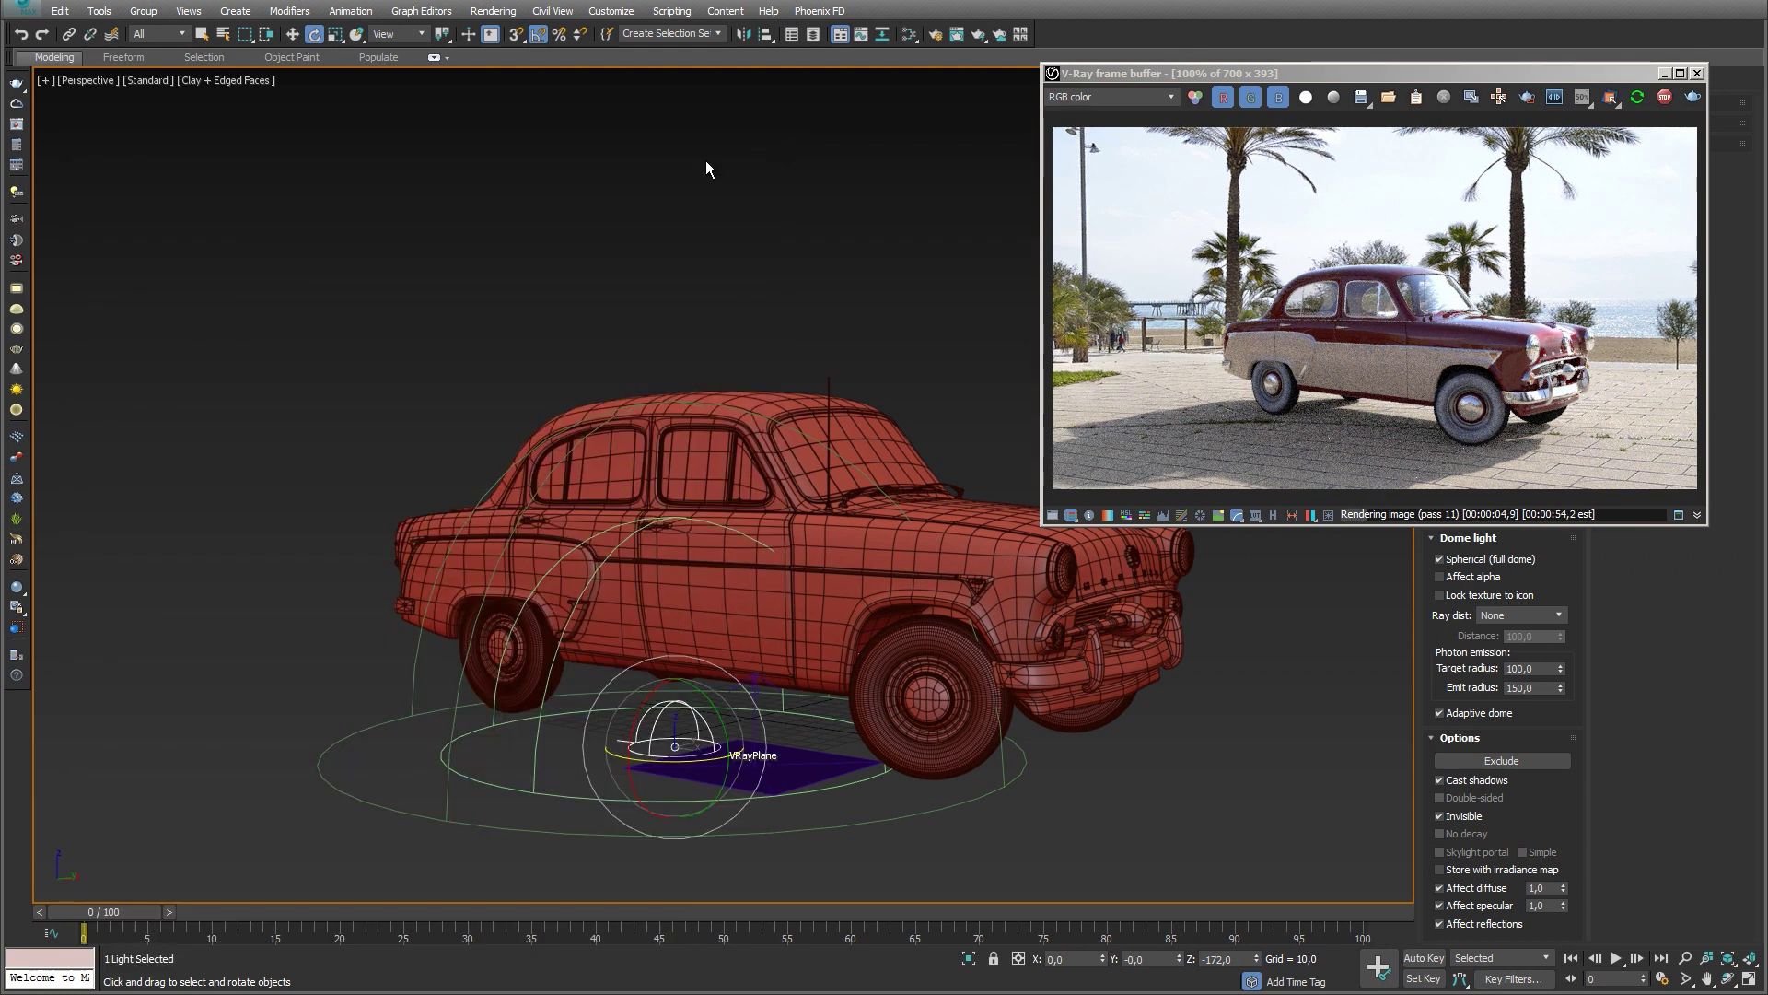
Step: Configure the viewport background to Use Environment Background, showing the beach backplate
{"action": "left_click", "coordinate": [234, 81]}
{"action": "mouse_move", "coordinate": [297, 276]}
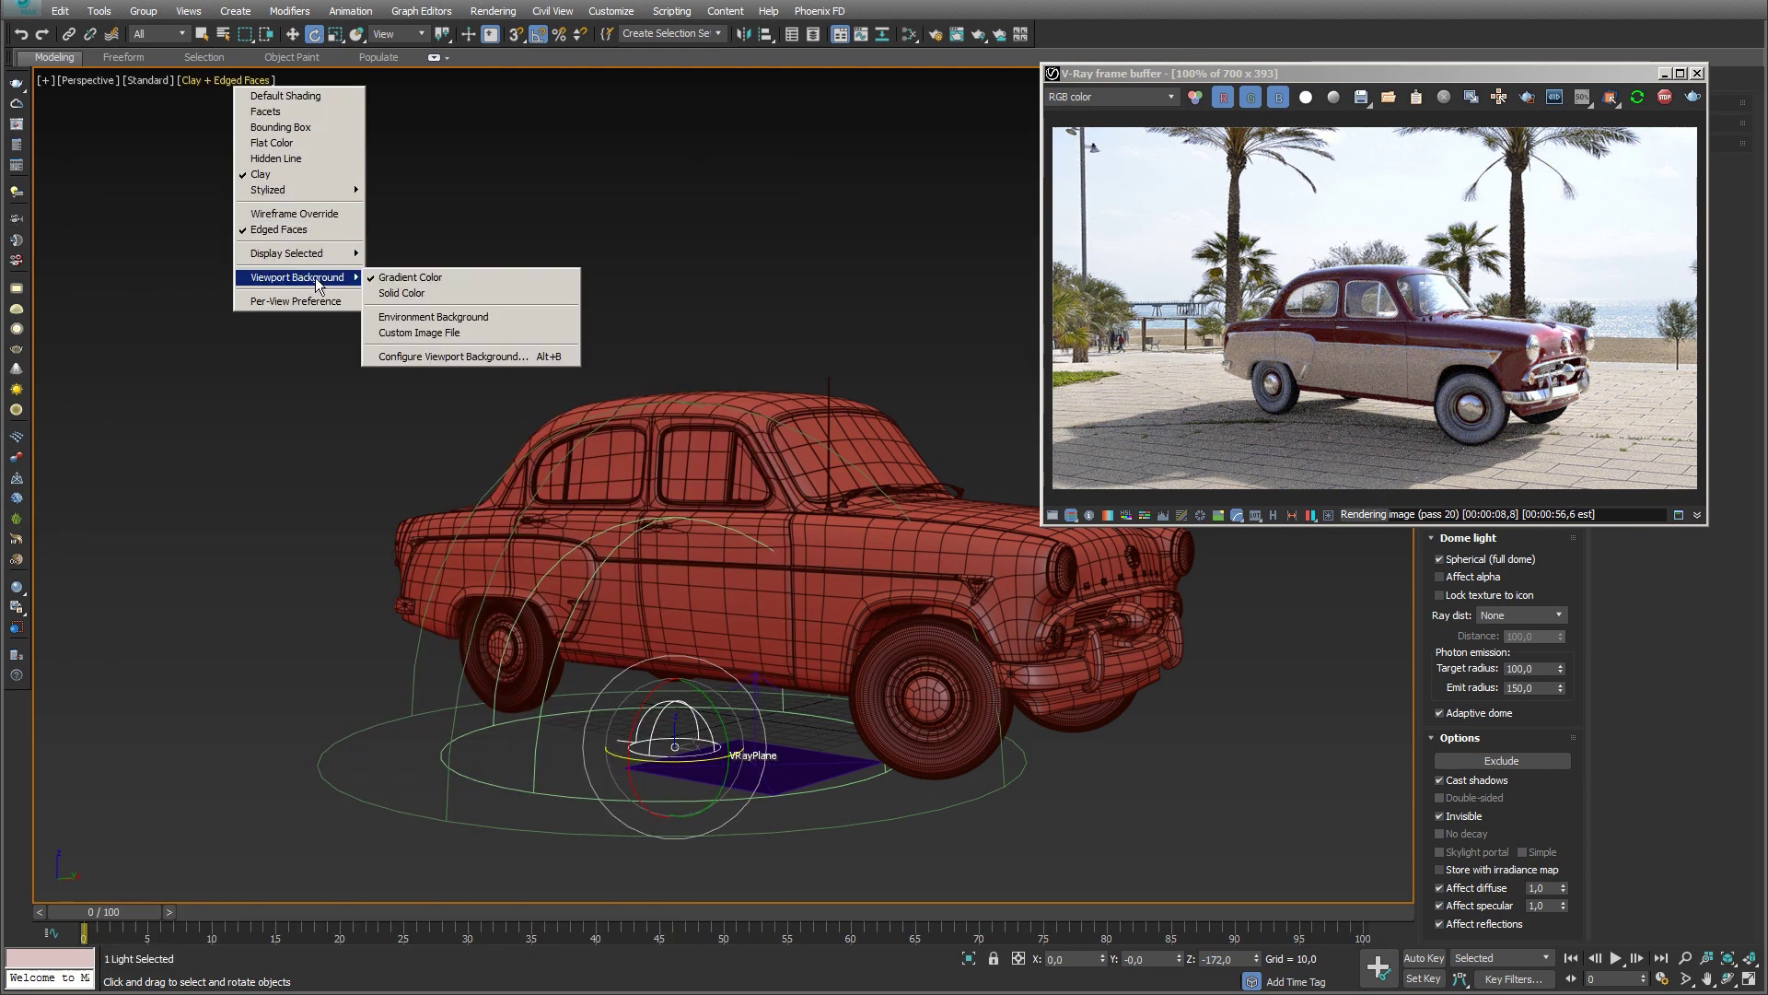
{"action": "left_click", "coordinate": [472, 357]}
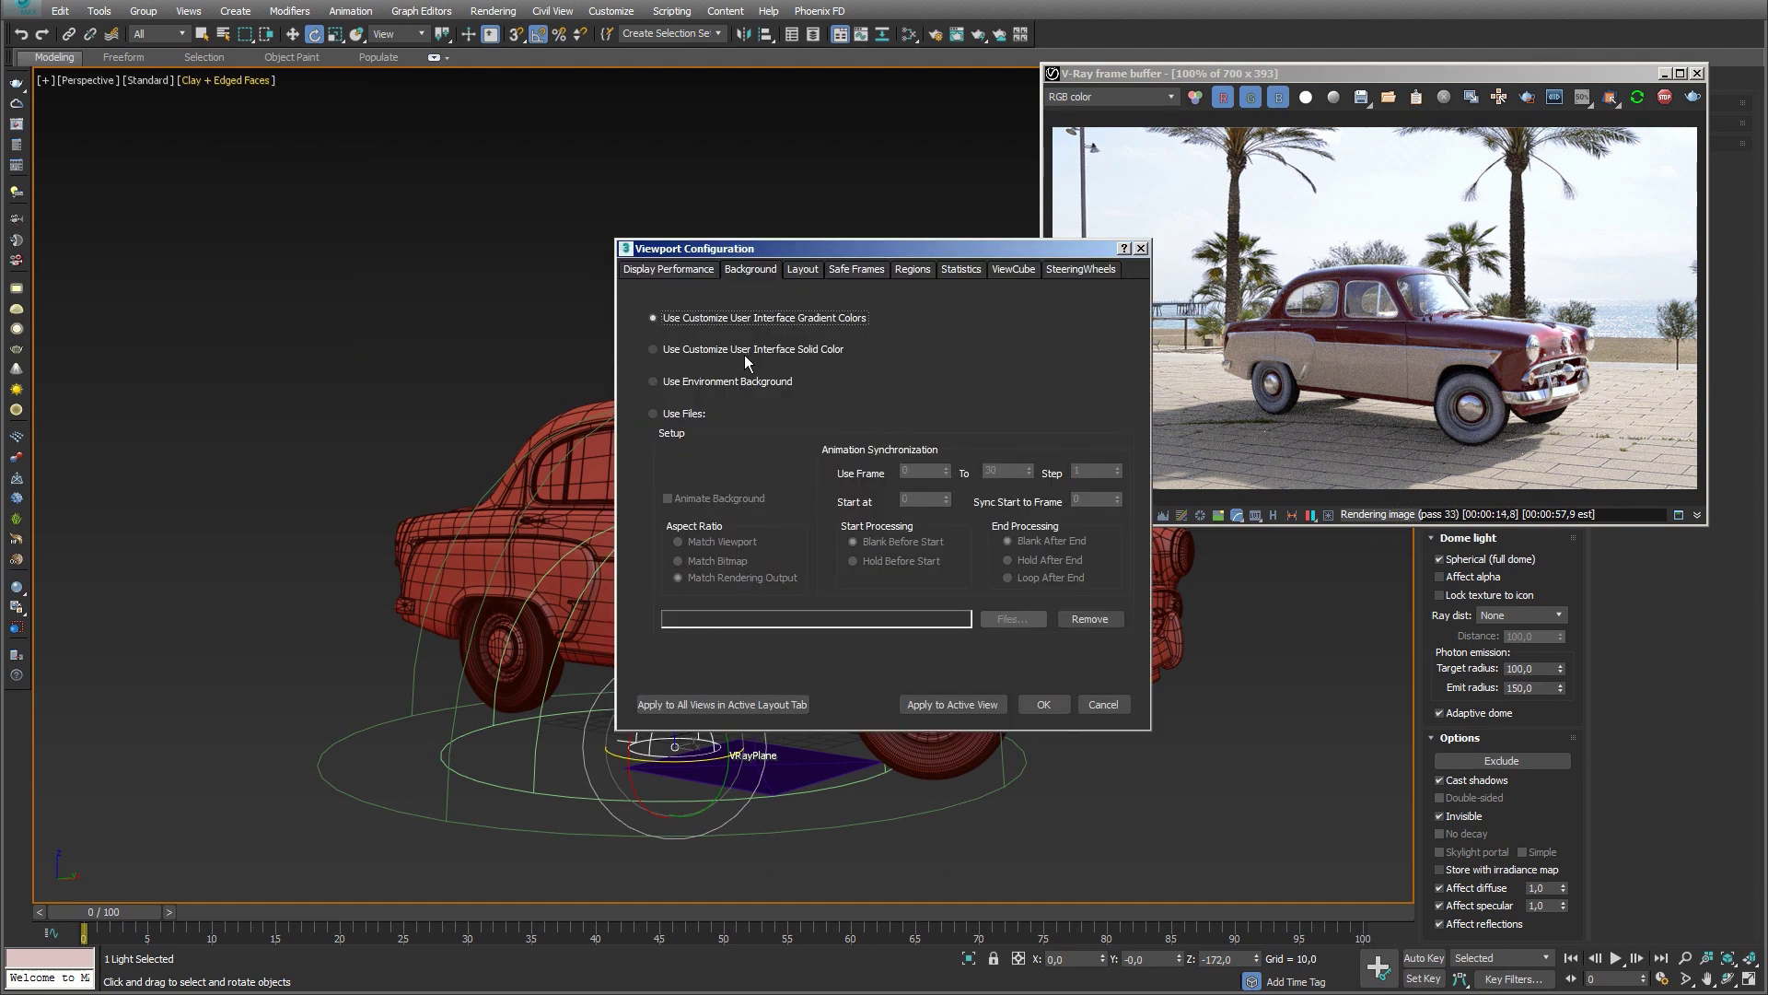
{"action": "left_click", "coordinate": [693, 383]}
{"action": "left_click", "coordinate": [970, 705]}
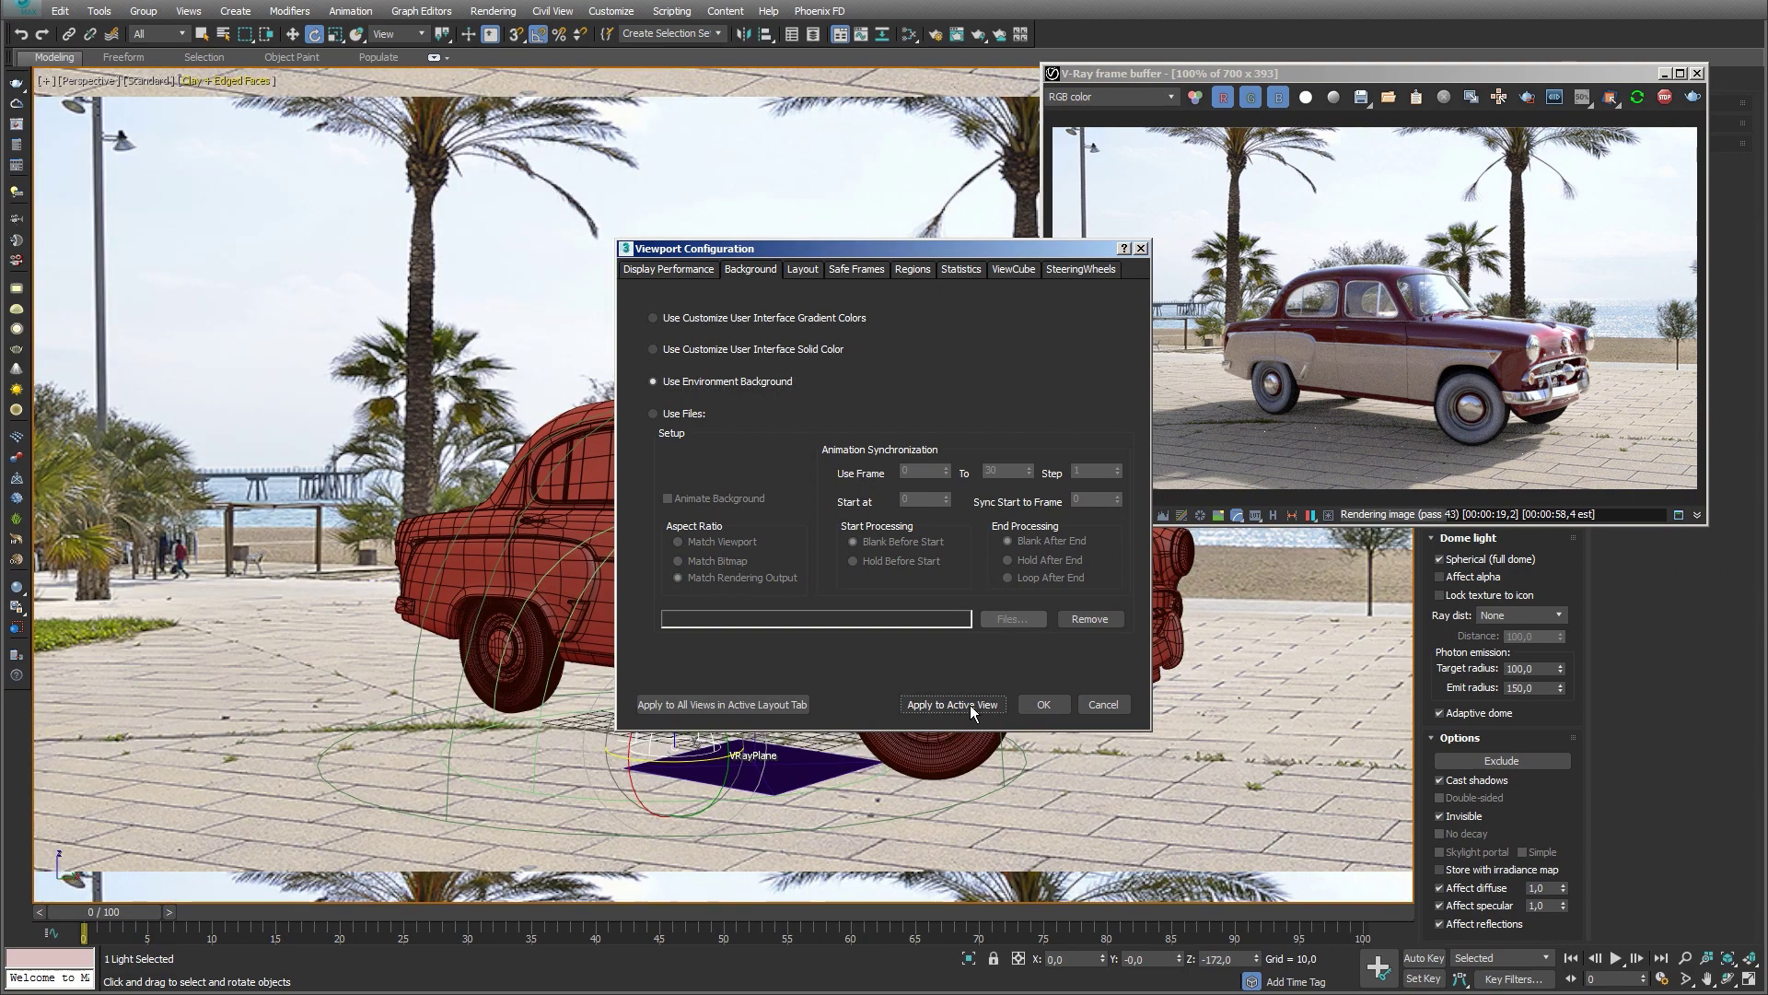
{"action": "left_click", "coordinate": [1036, 706]}
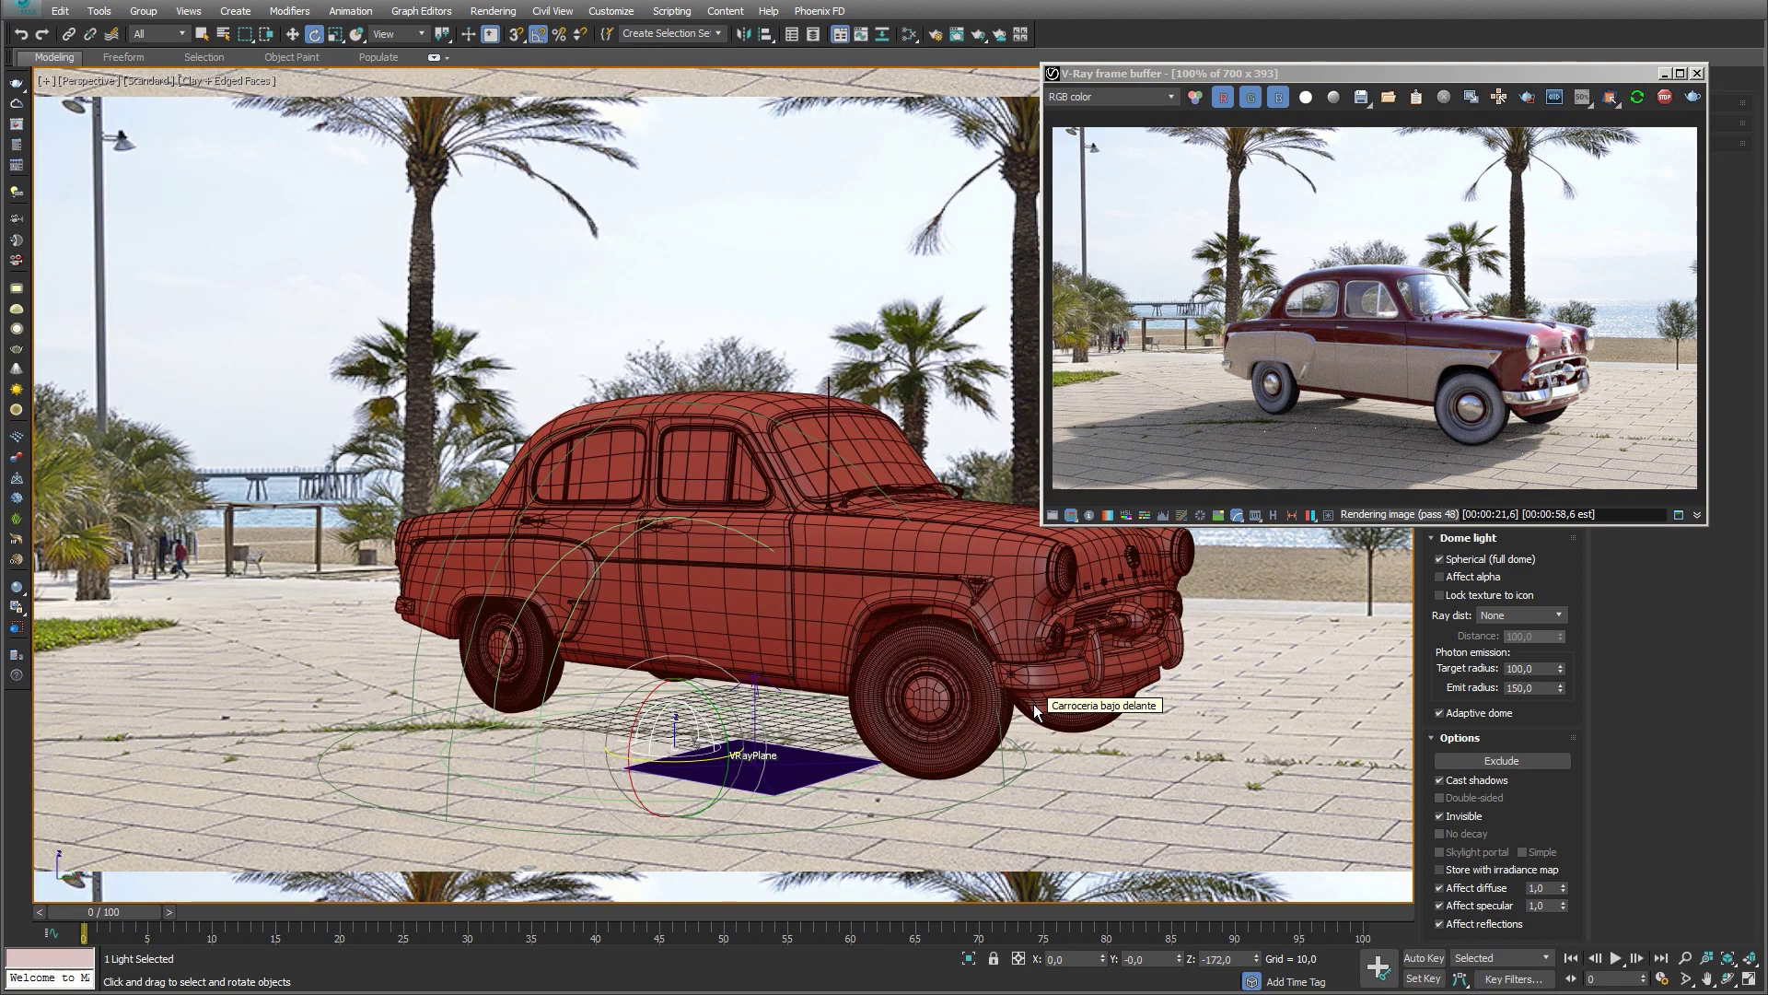
Step: Unlock the image aspect and set the render output to 800 × 530
{"action": "left_click", "coordinate": [938, 34]}
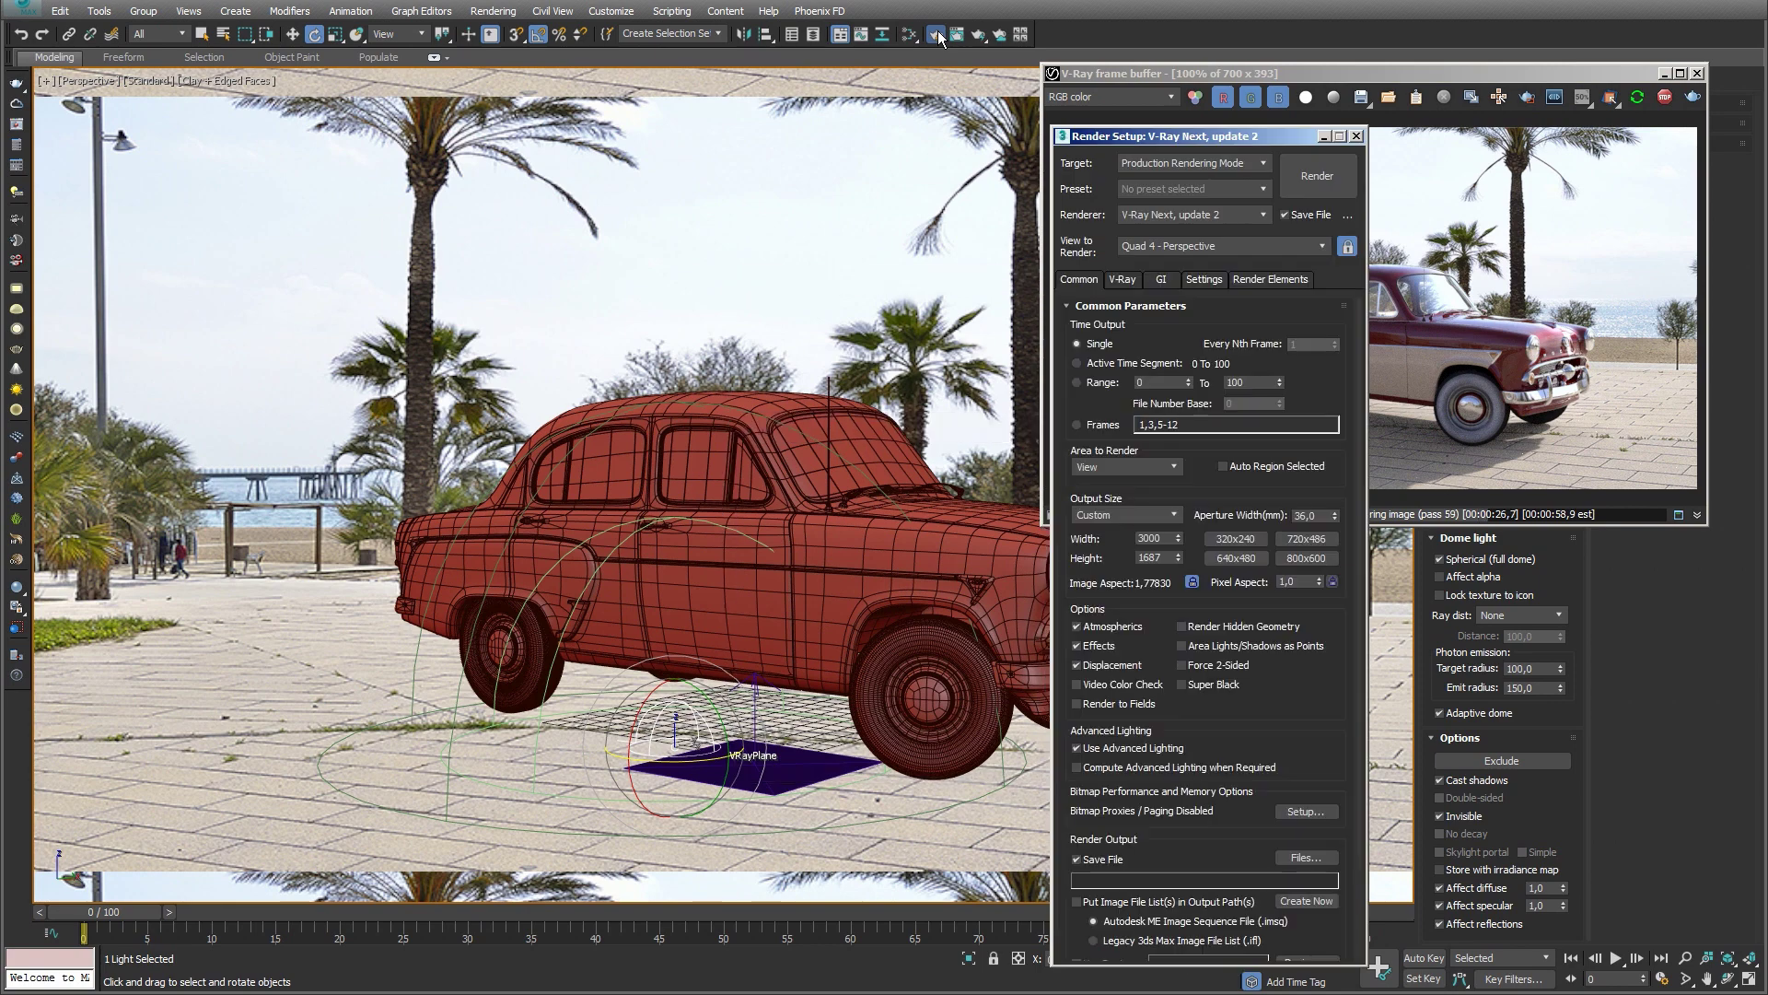
{"action": "left_click_drag", "start_coordinate": [1100, 135], "coordinate": [734, 99]}
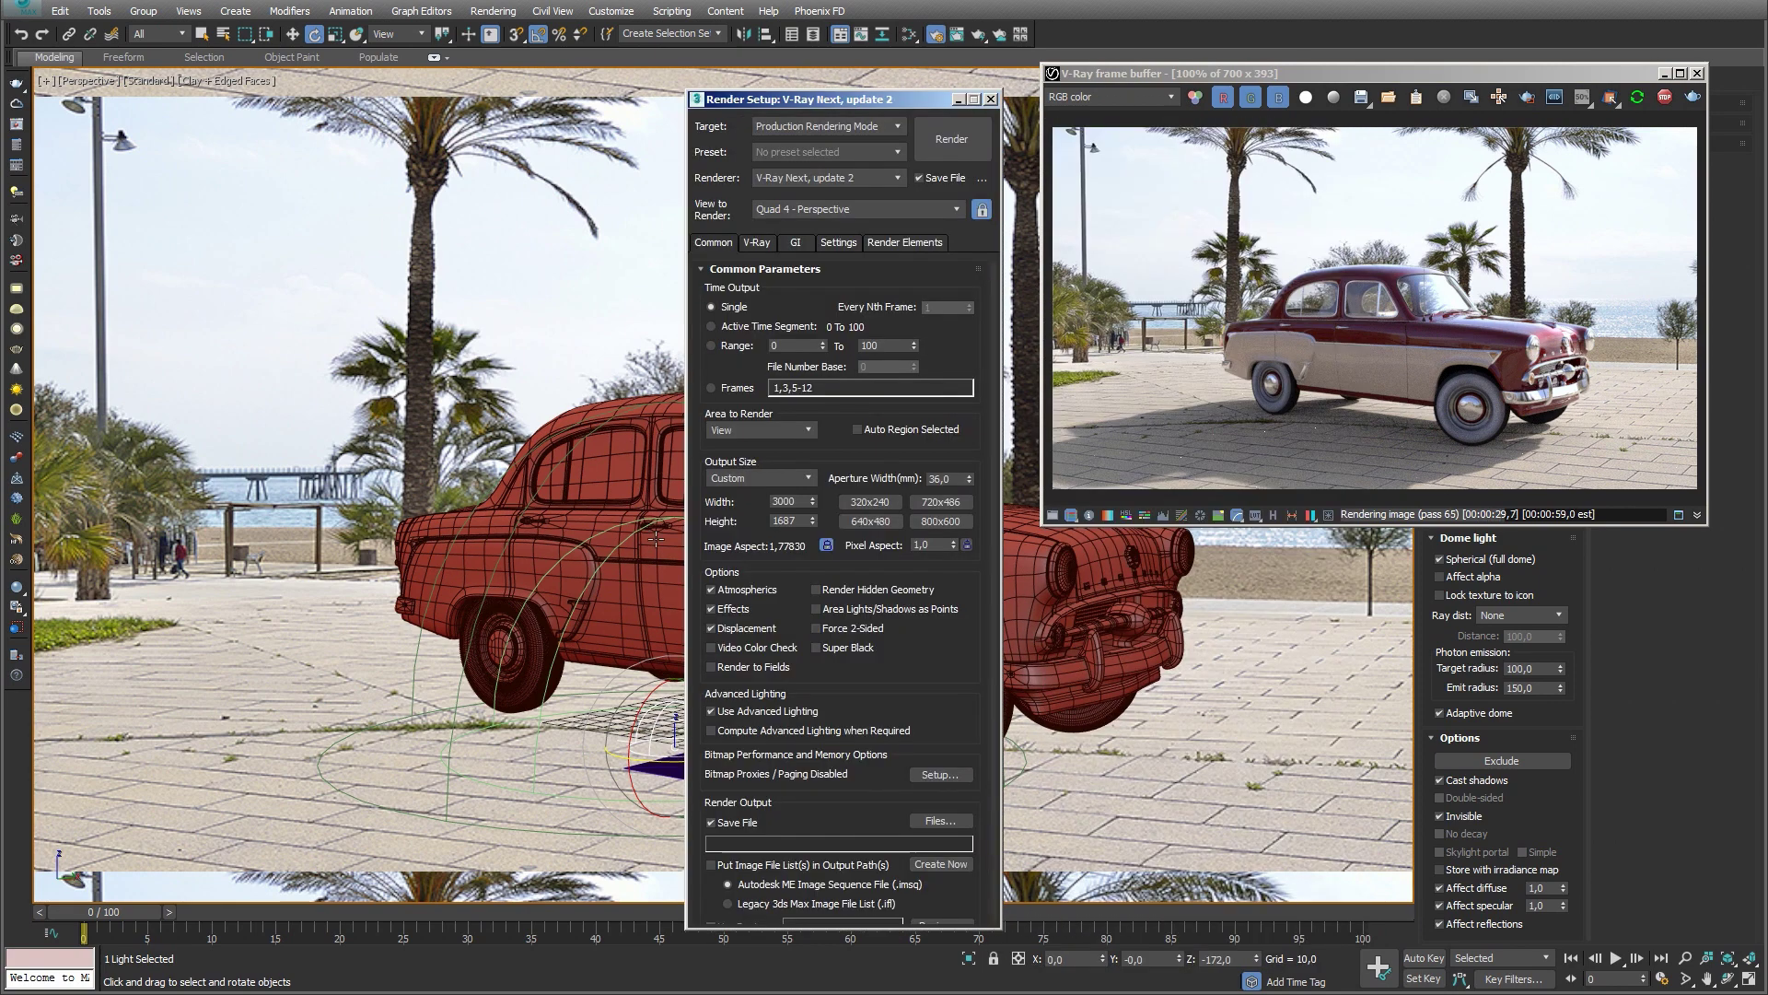
{"action": "left_click_drag", "start_coordinate": [799, 502], "coordinate": [746, 498]}
{"action": "type", "text": "800"}
{"action": "key", "text": "Tab"}
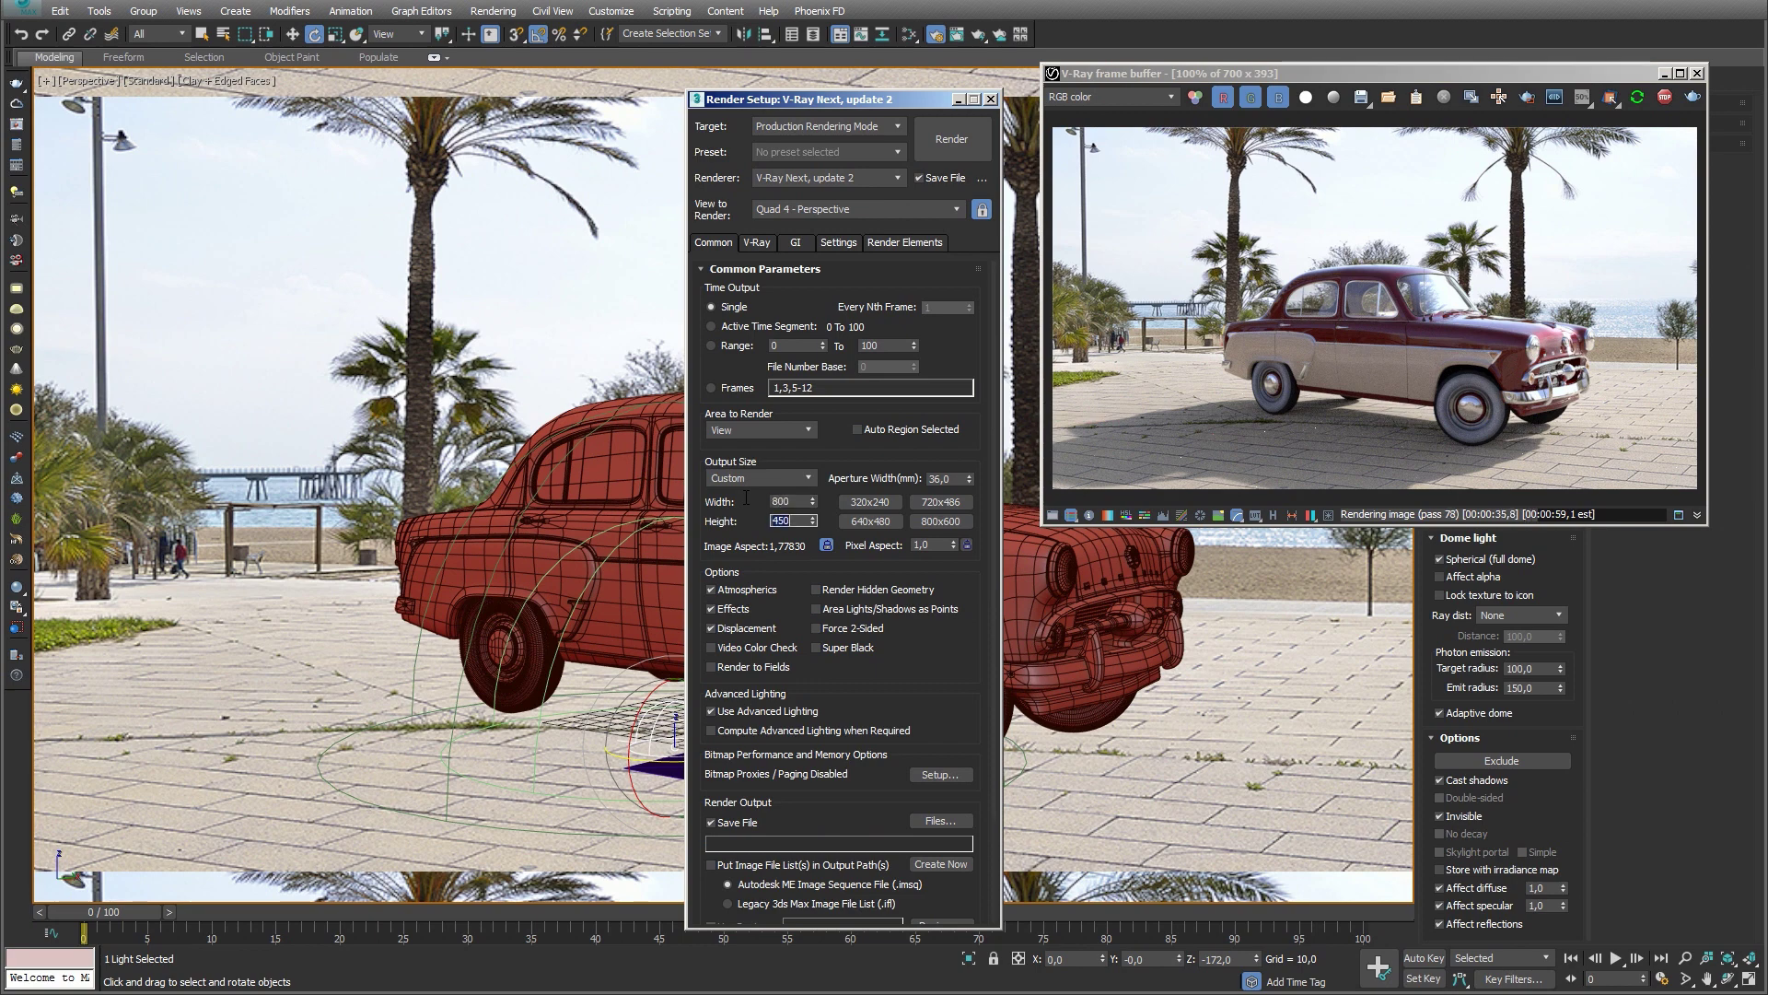
{"action": "type", "text": "530"}
{"action": "key", "text": "Return"}
{"action": "left_click", "coordinate": [826, 545]}
{"action": "double_click", "coordinate": [783, 501]}
{"action": "type", "text": "800"}
{"action": "key", "text": "Return"}
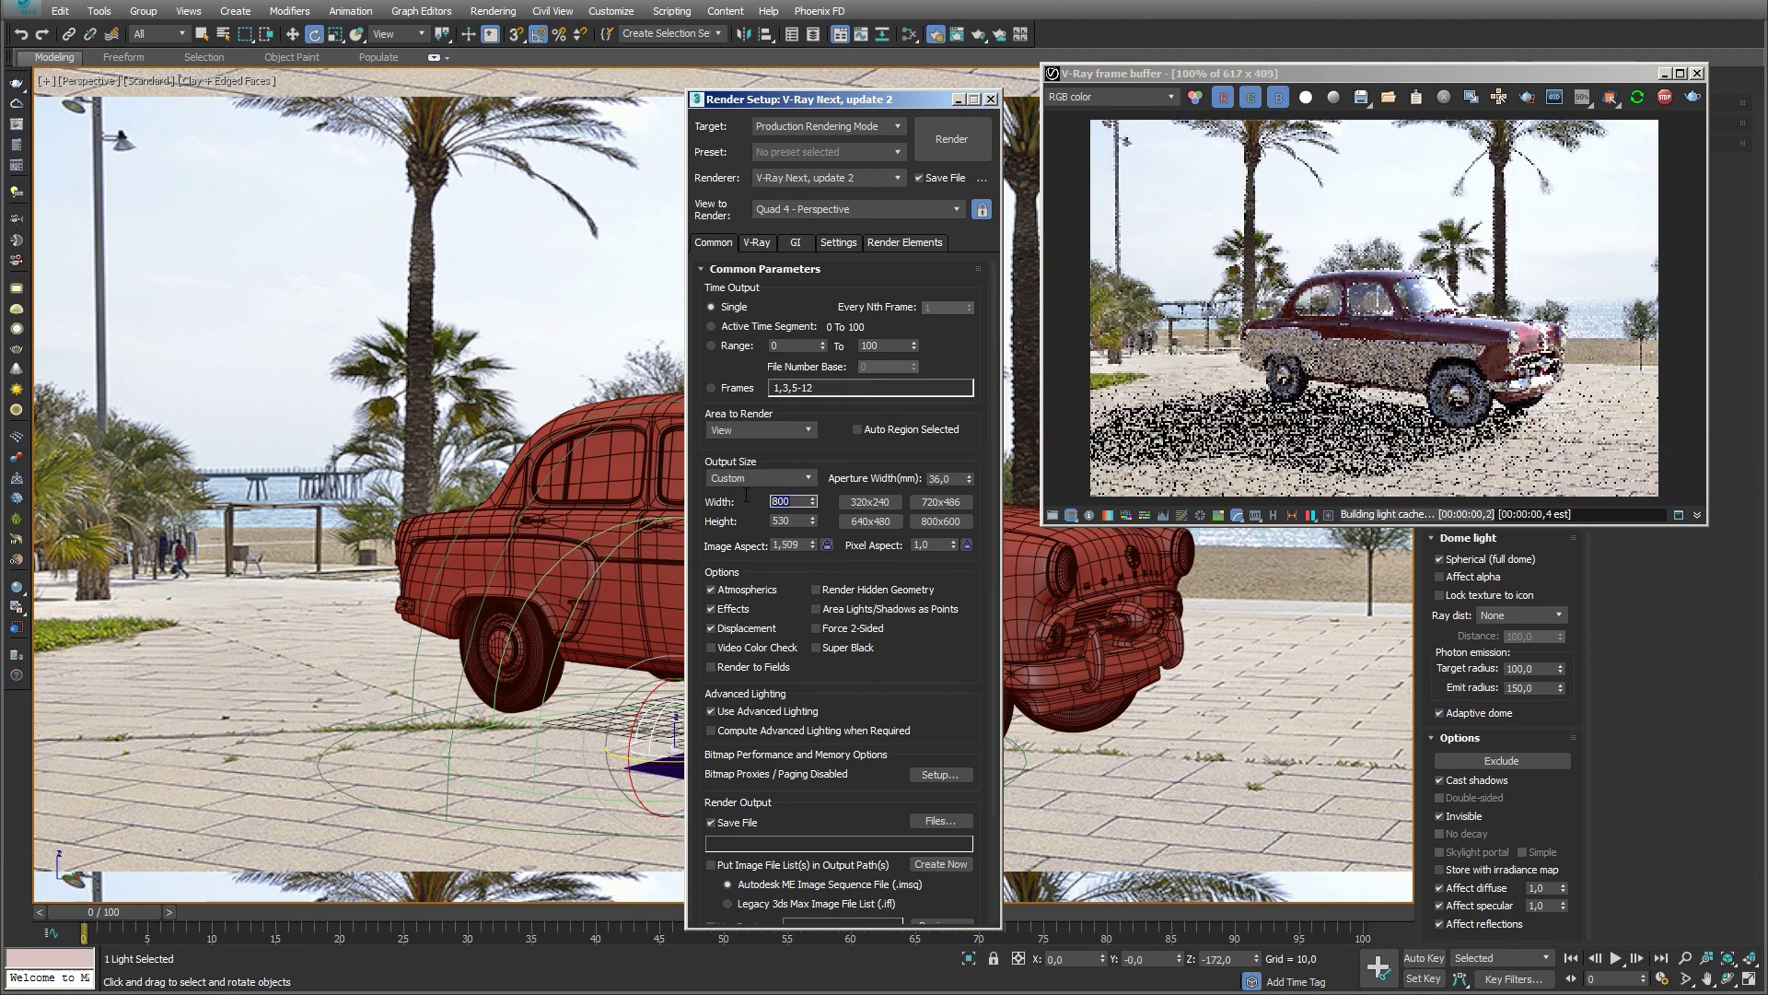
{"action": "left_click", "coordinate": [991, 99]}
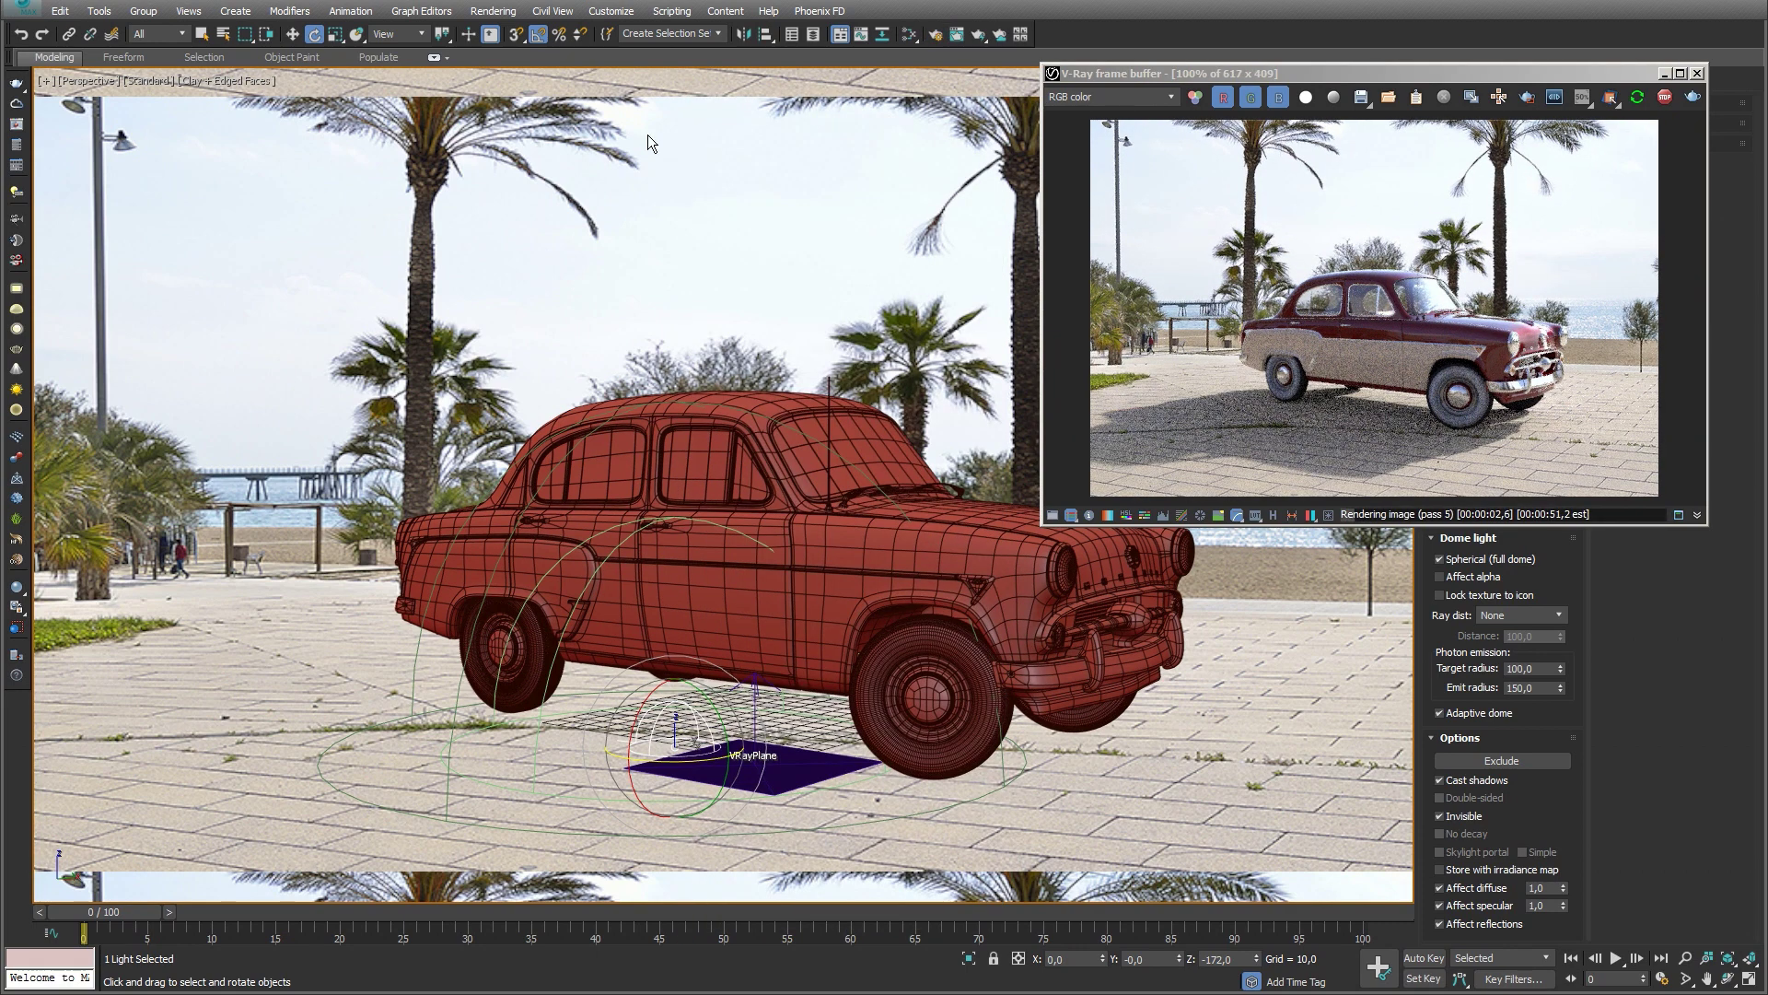
Step: Show Safe Frames in the viewport and orbit to frame the car on the beach
{"action": "left_click", "coordinate": [208, 82]}
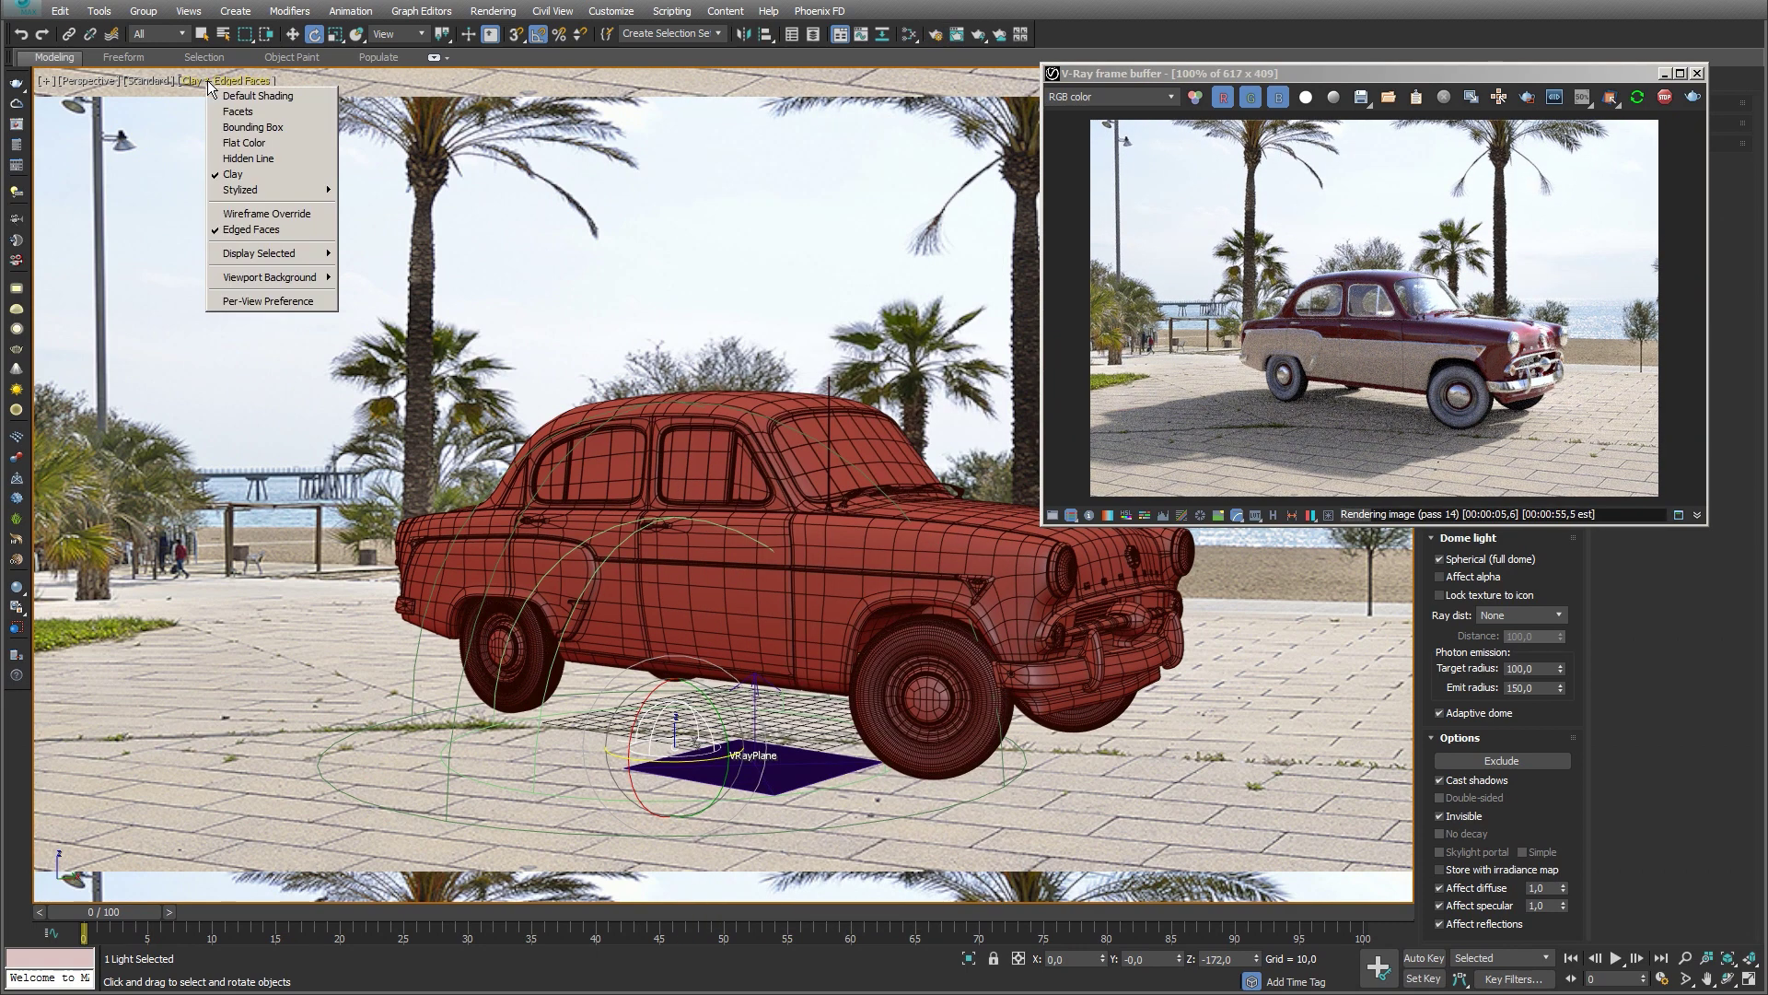
{"action": "left_click", "coordinate": [90, 82]}
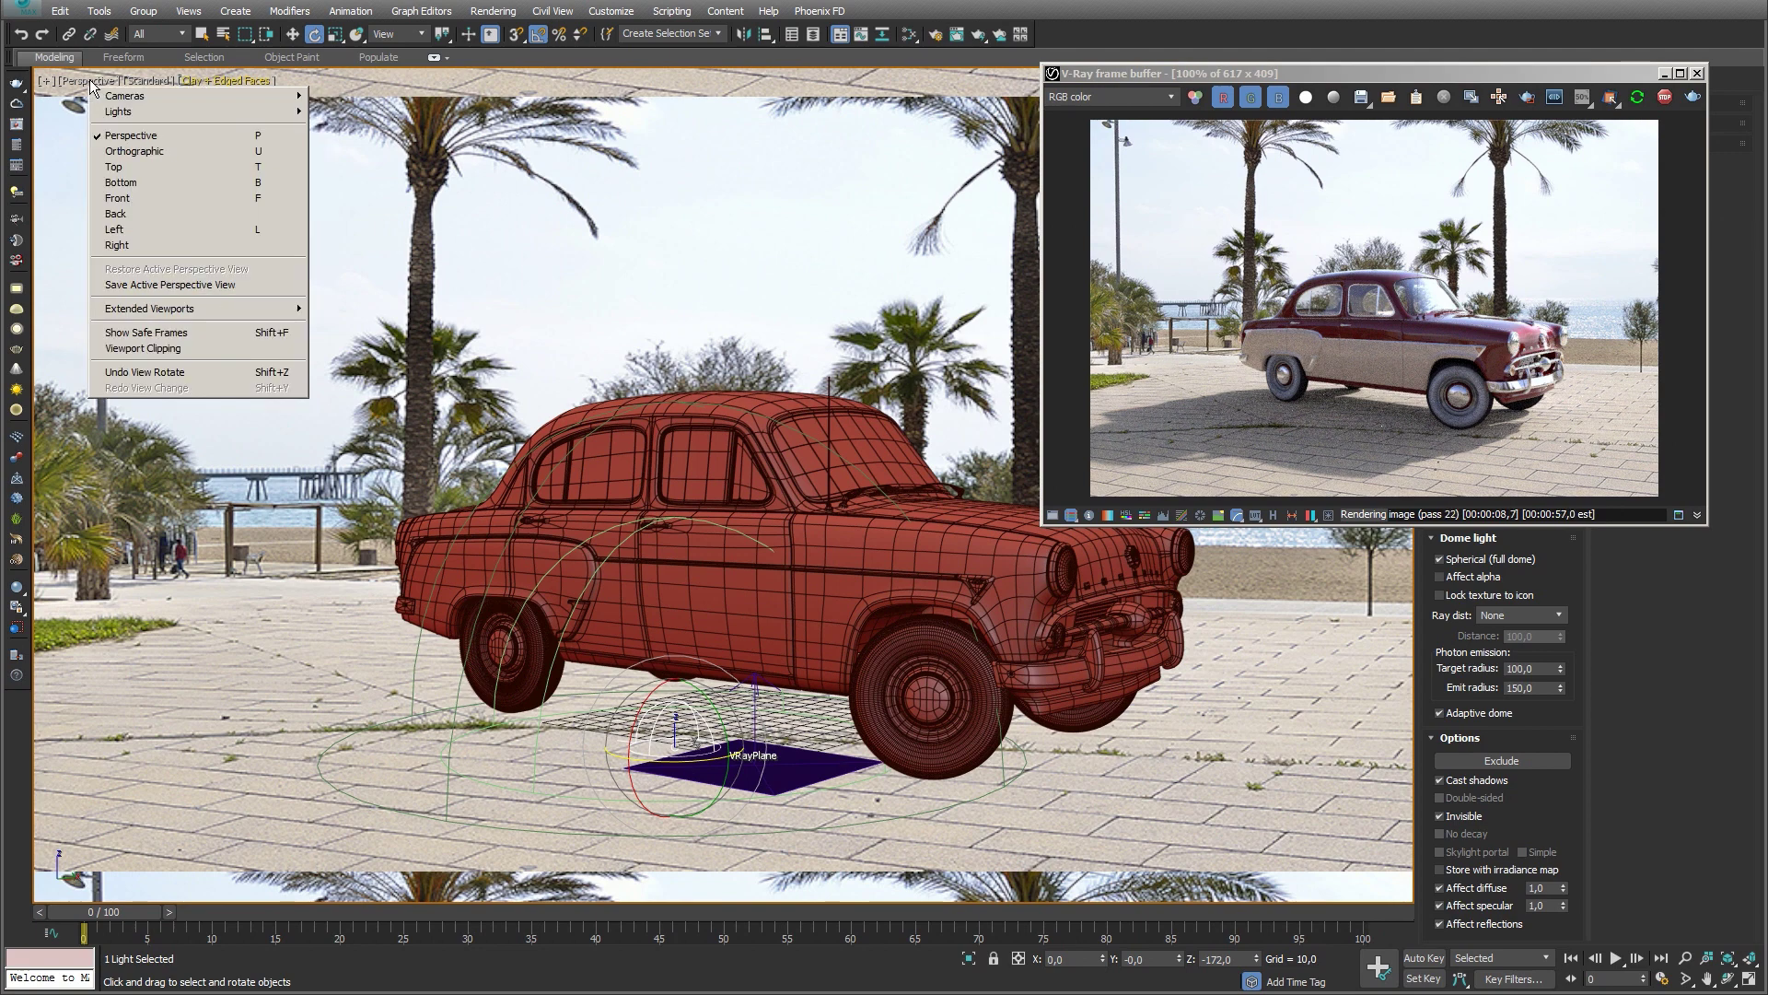
{"action": "left_click", "coordinate": [168, 335]}
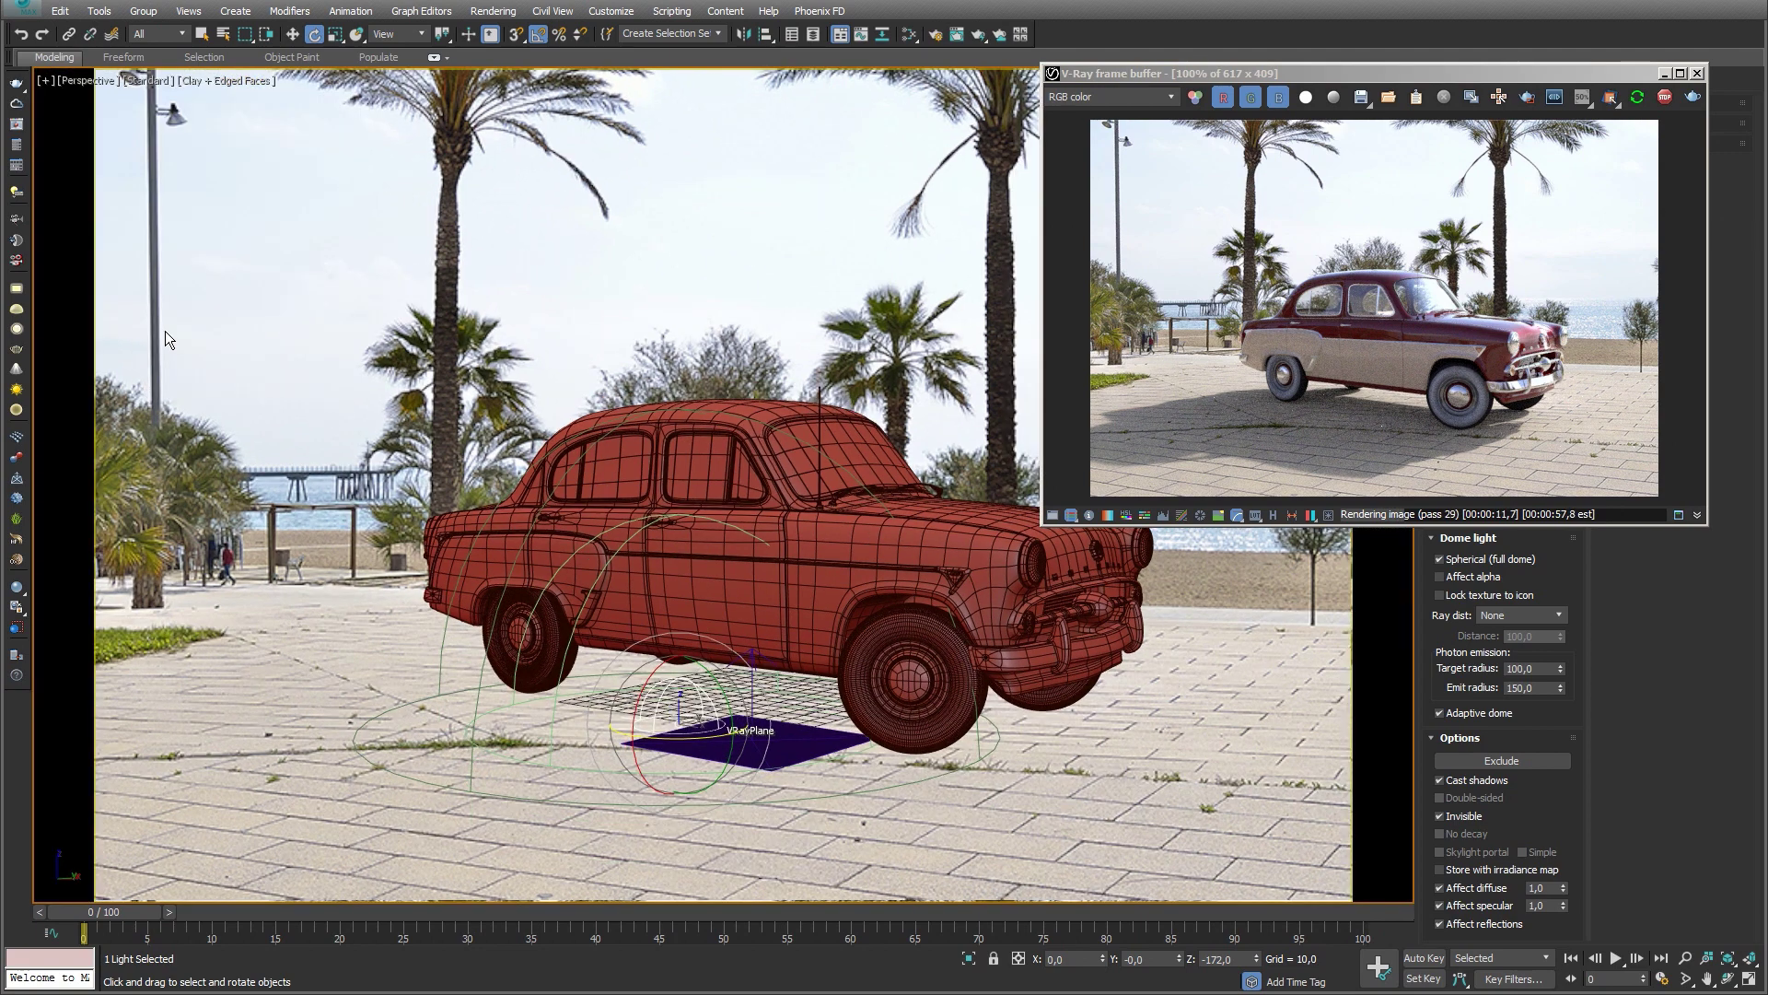
{"action": "mouse_move", "coordinate": [768, 513]}
{"action": "middle_mouse_down", "text": "alt"}
{"action": "mouse_move", "coordinate": [711, 615]}
{"action": "mouse_move", "coordinate": [733, 595]}
{"action": "middle_mouse_up", "text": "alt"}
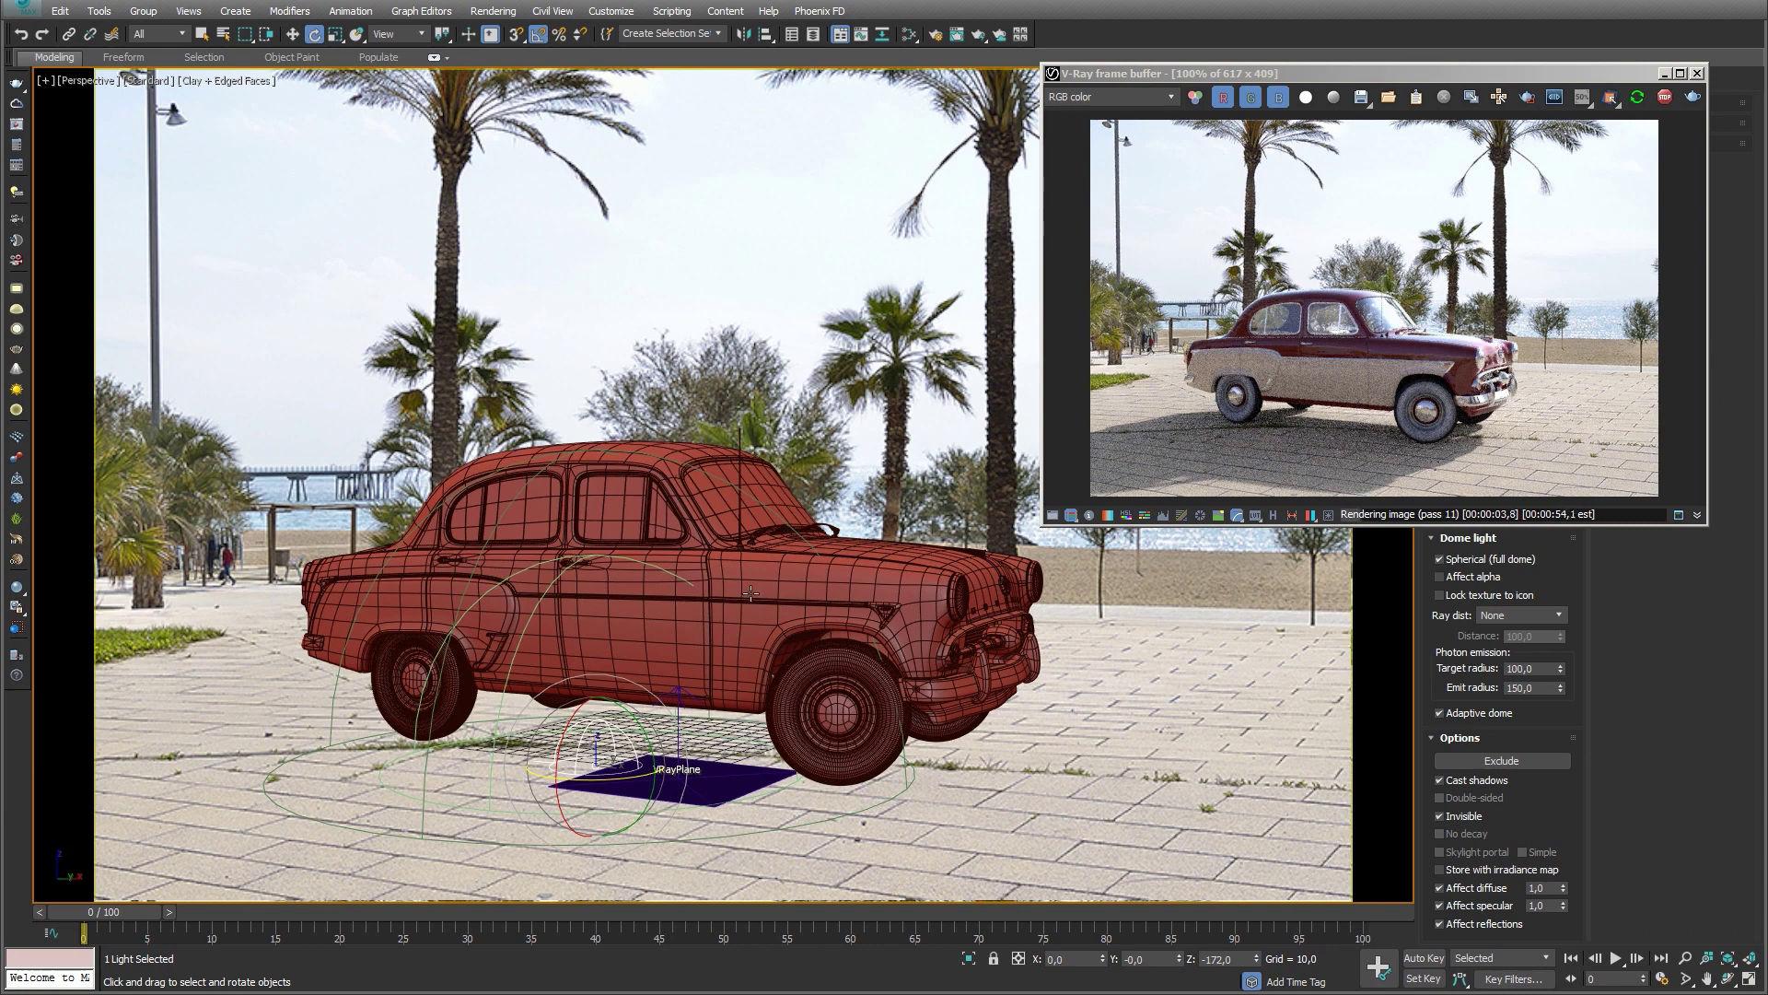
Step: Turn on the Perspective Match utility with vanishing lines hidden
{"action": "left_click_drag", "start_coordinate": [884, 109], "coordinate": [880, 108]}
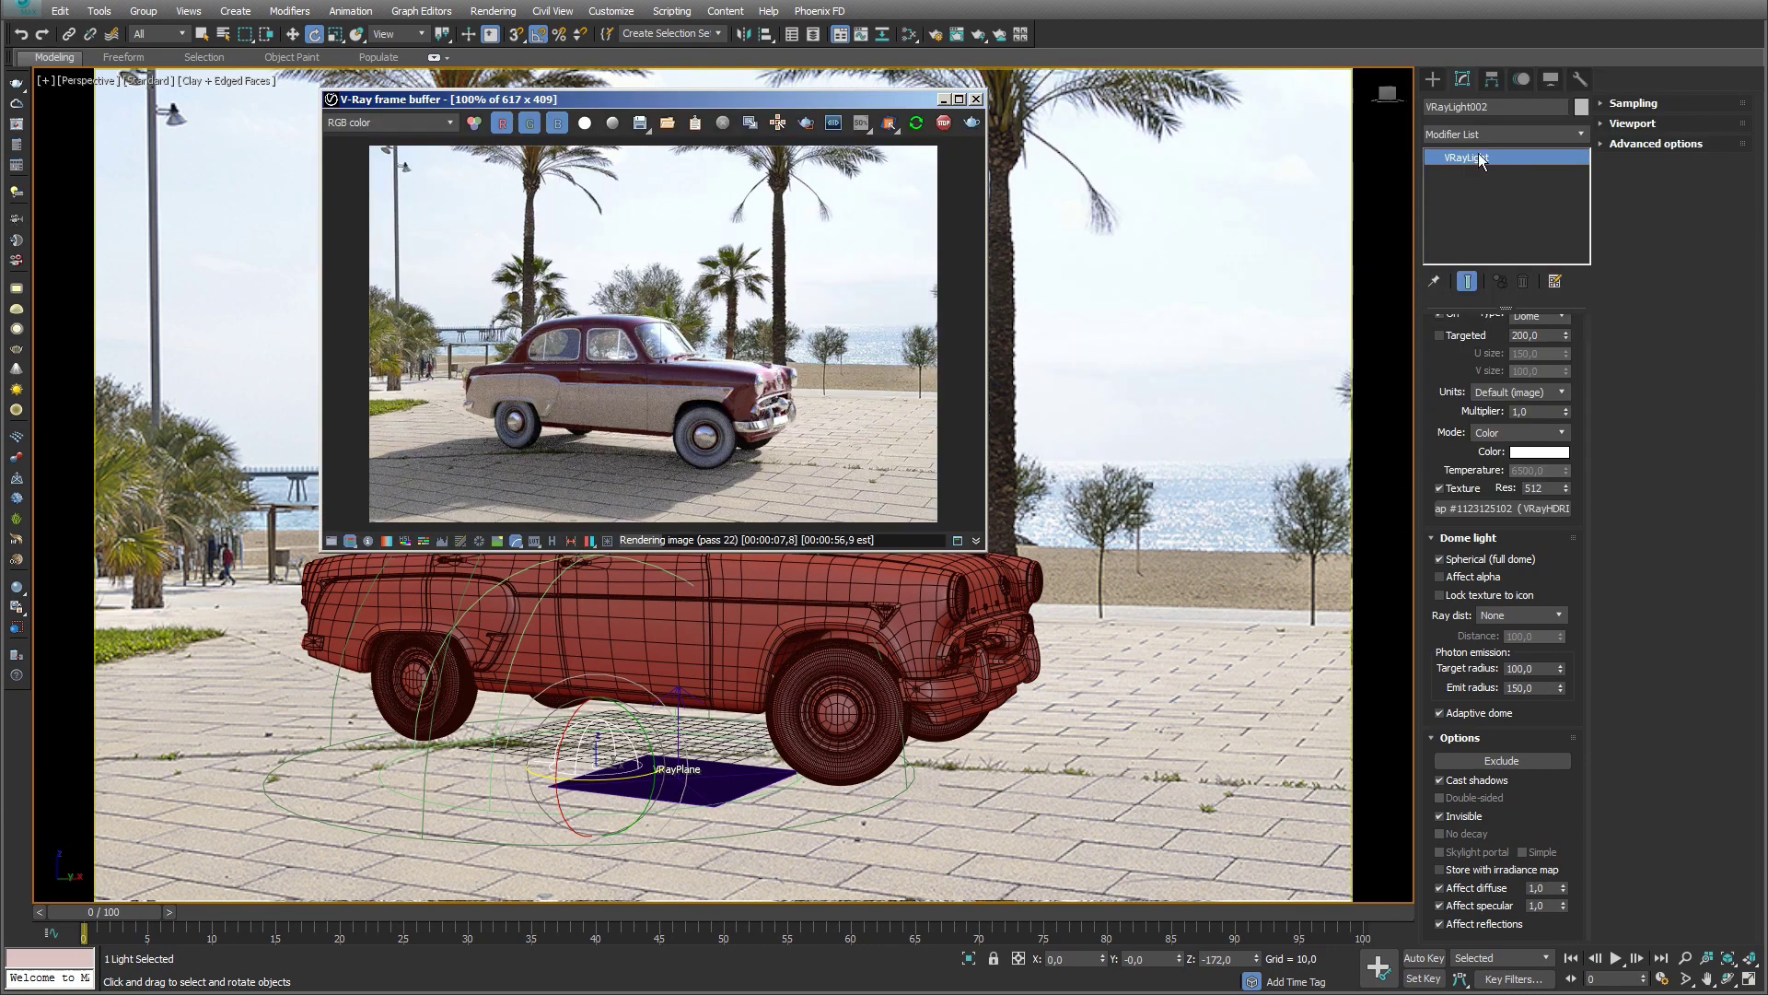
{"action": "left_click", "coordinate": [1580, 79]}
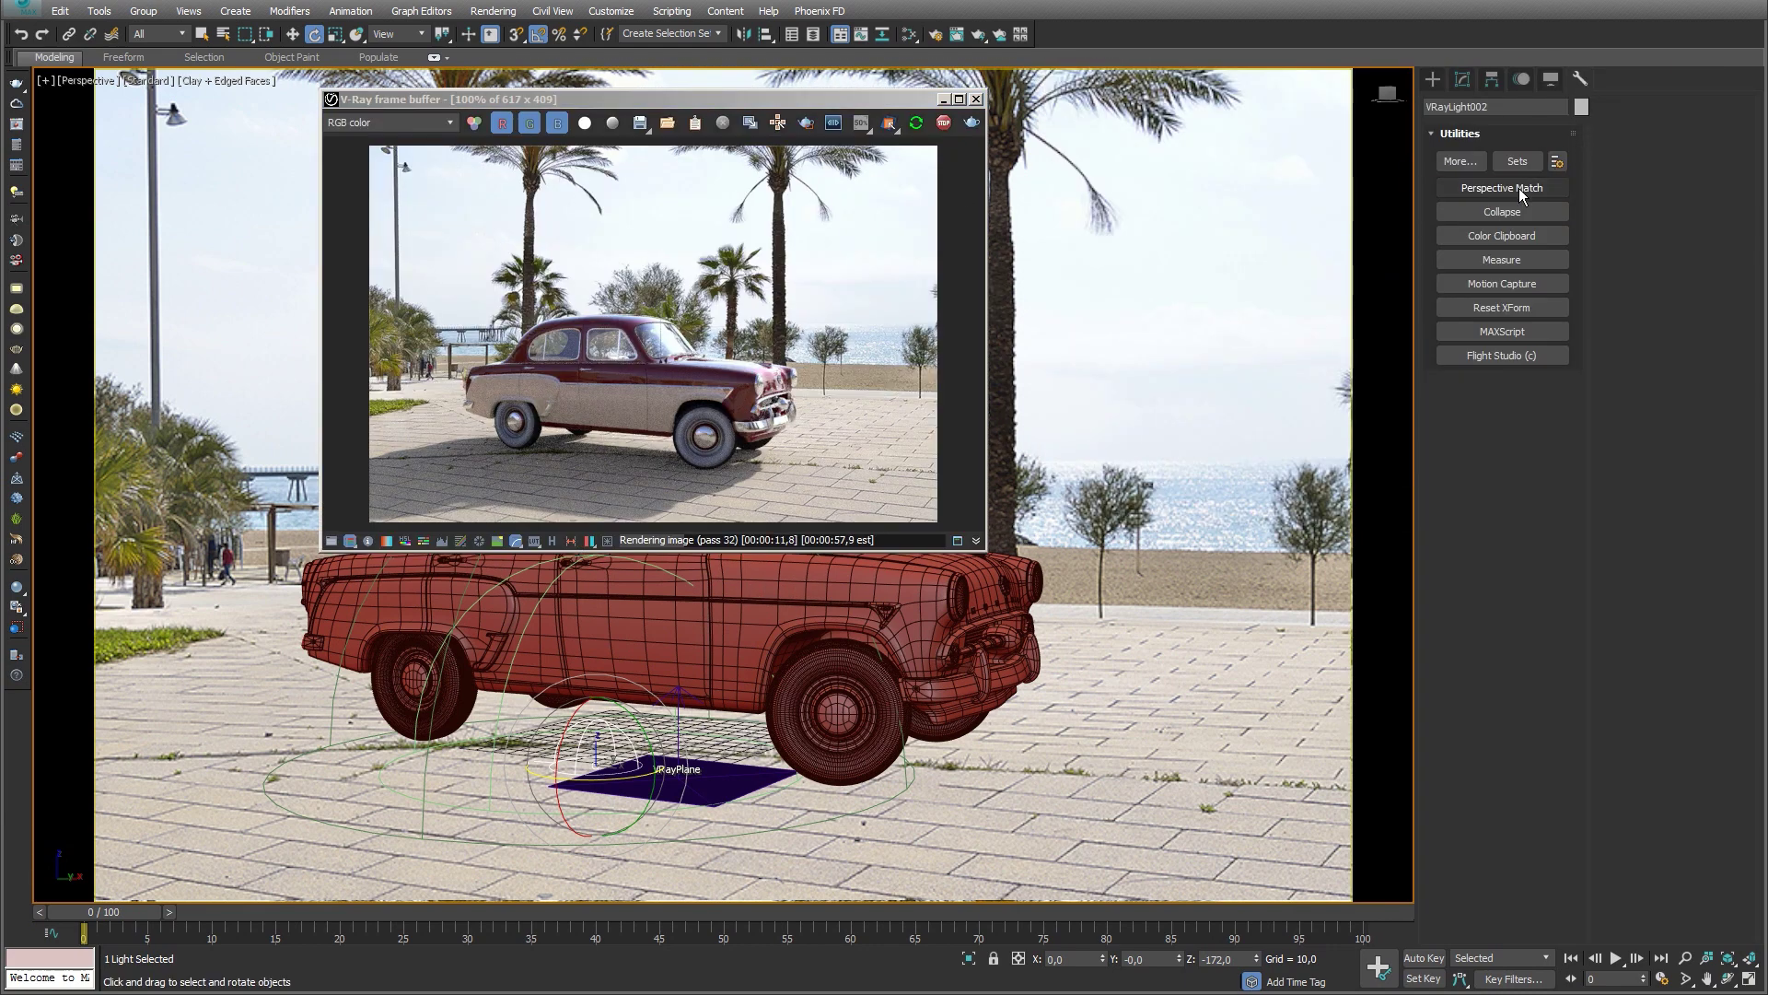
{"action": "left_click", "coordinate": [1502, 188]}
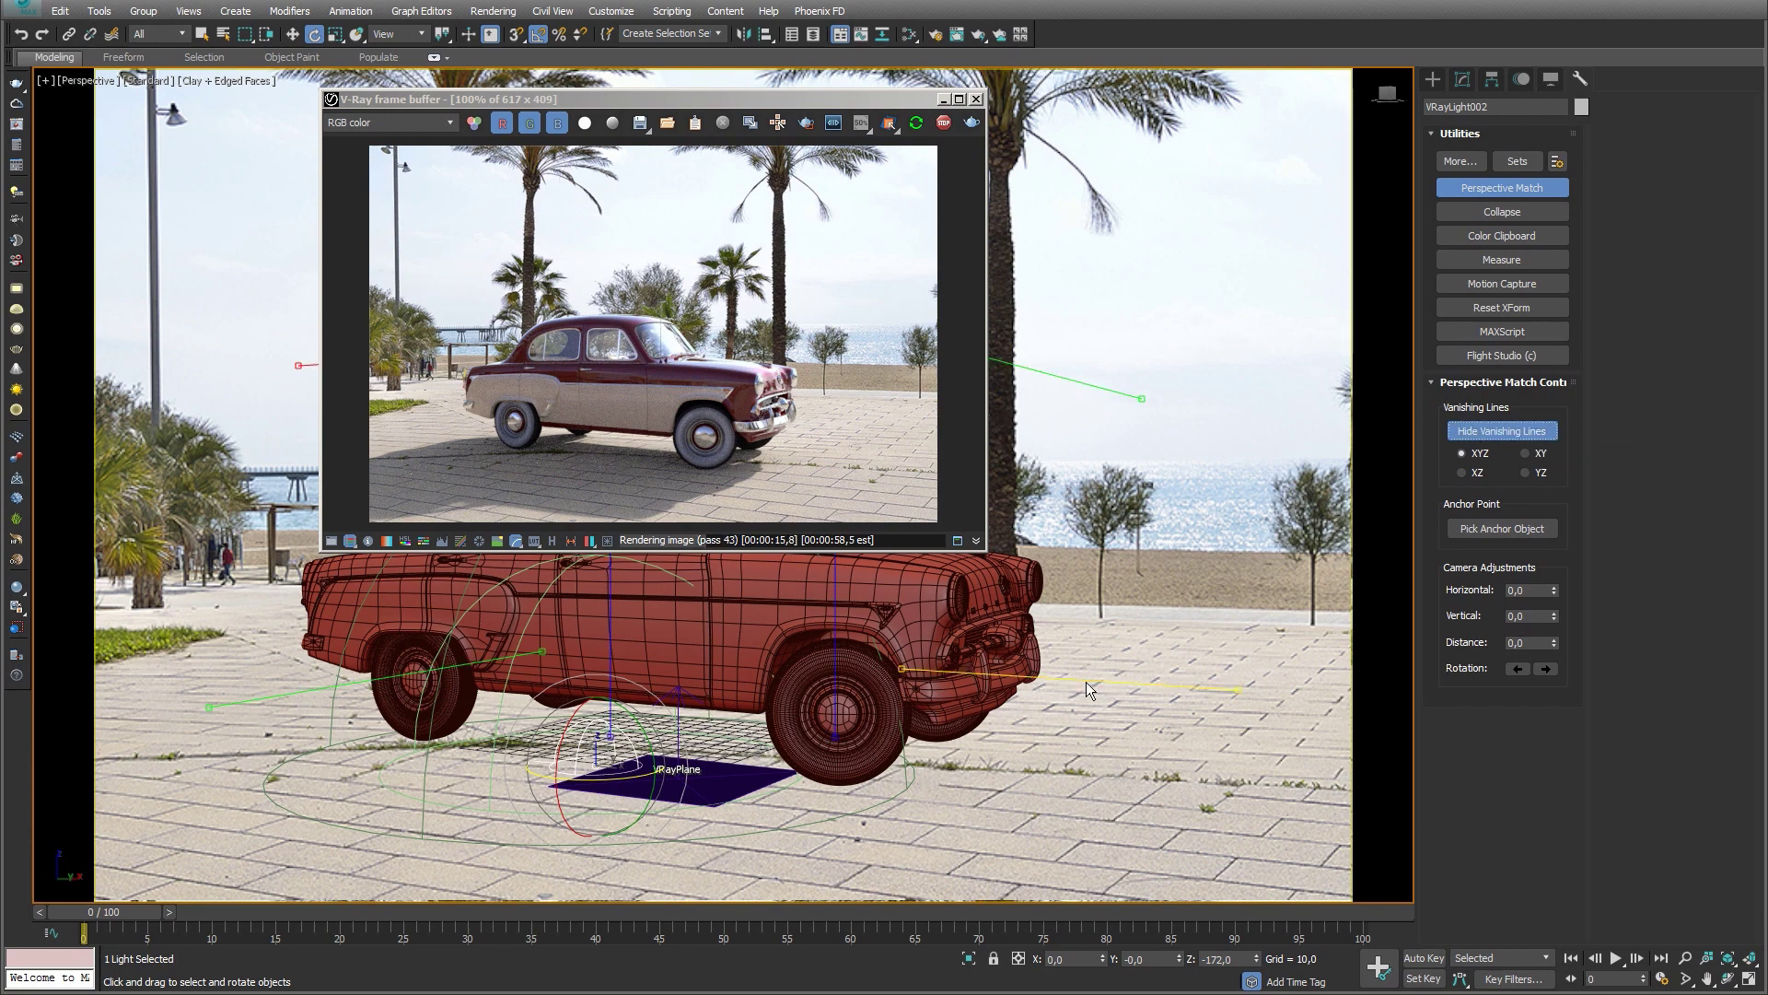
{"action": "left_click", "coordinate": [1478, 431]}
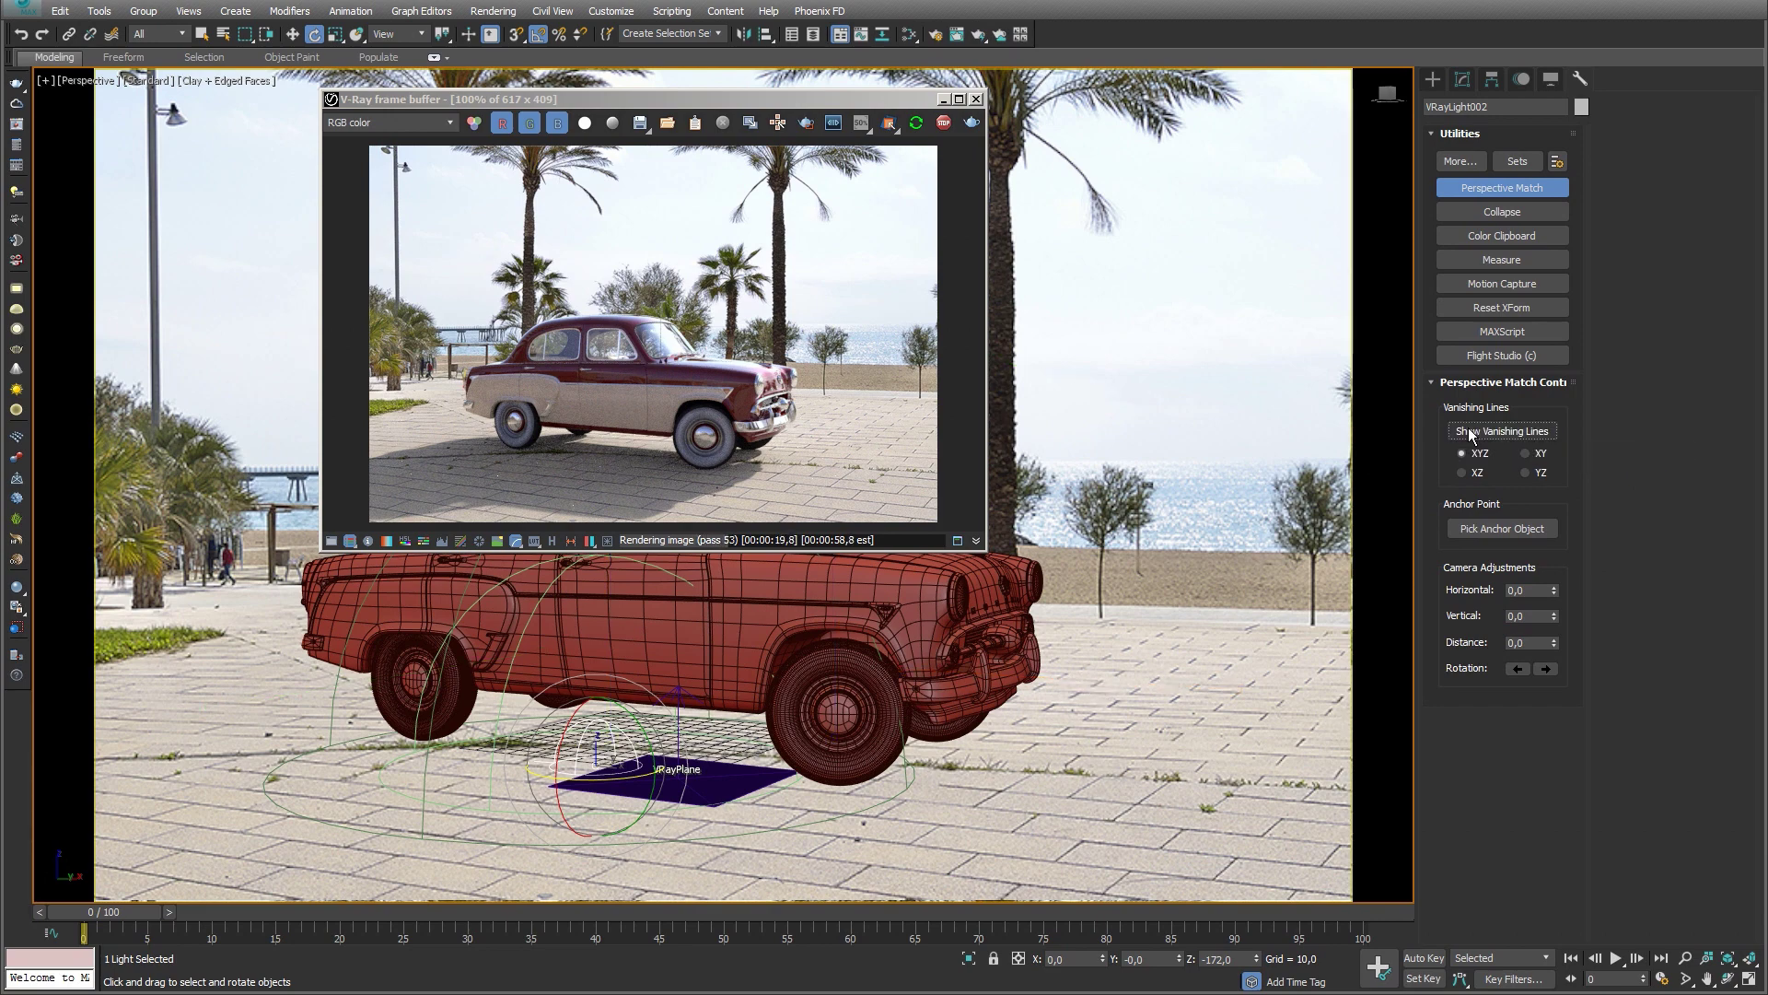
Step: Rotate the dome light -22° in Z to 153 and show the V-Ray render settings
{"action": "left_click_drag", "start_coordinate": [901, 100], "coordinate": [631, 77]}
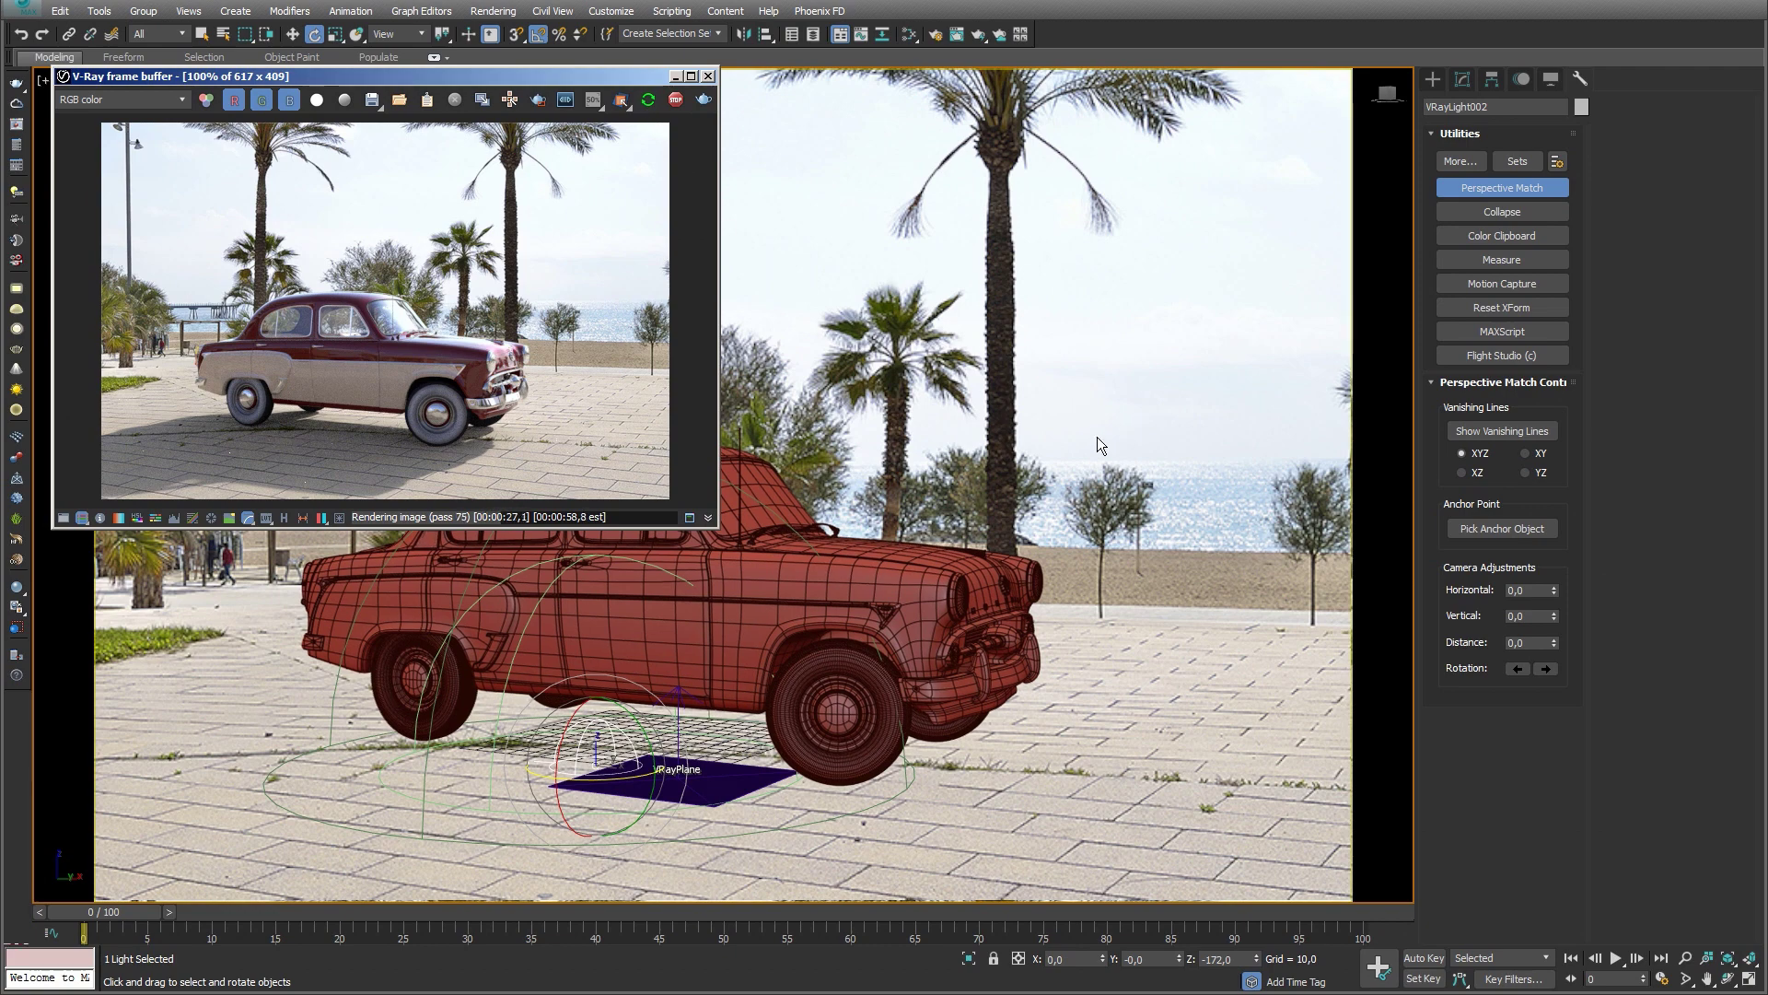
{"action": "left_click_drag", "start_coordinate": [626, 781], "coordinate": [561, 769]}
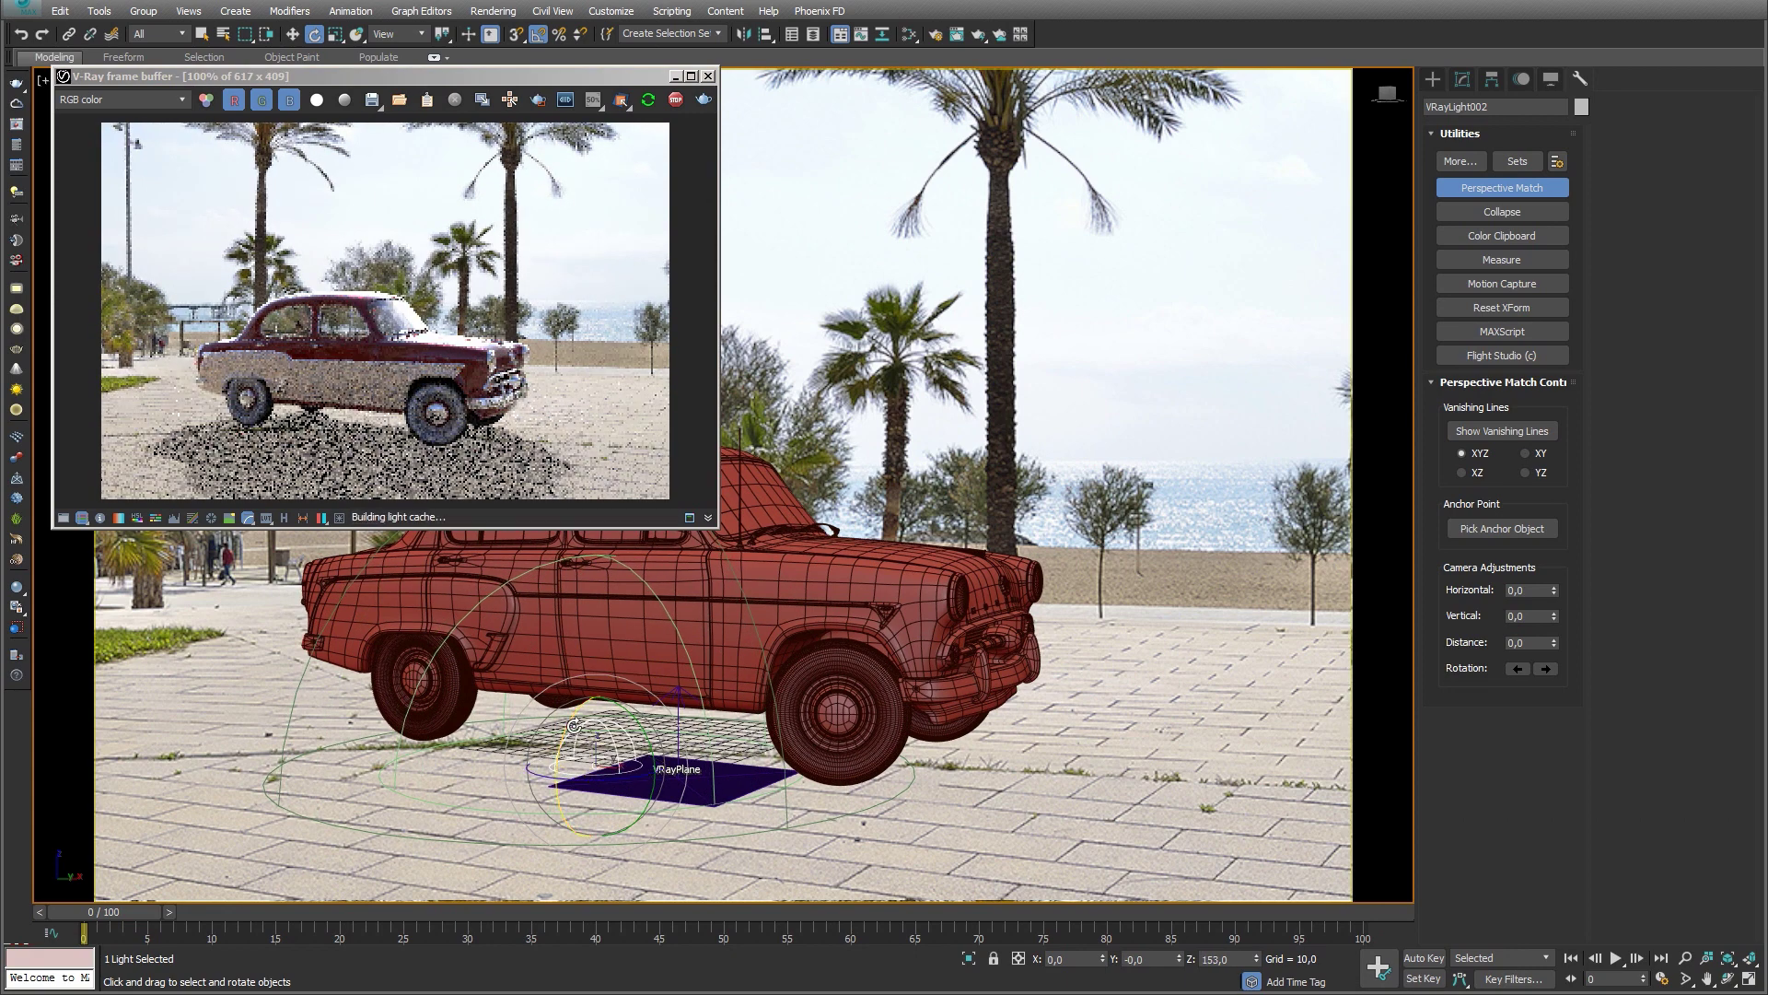
{"action": "left_click", "coordinate": [934, 35]}
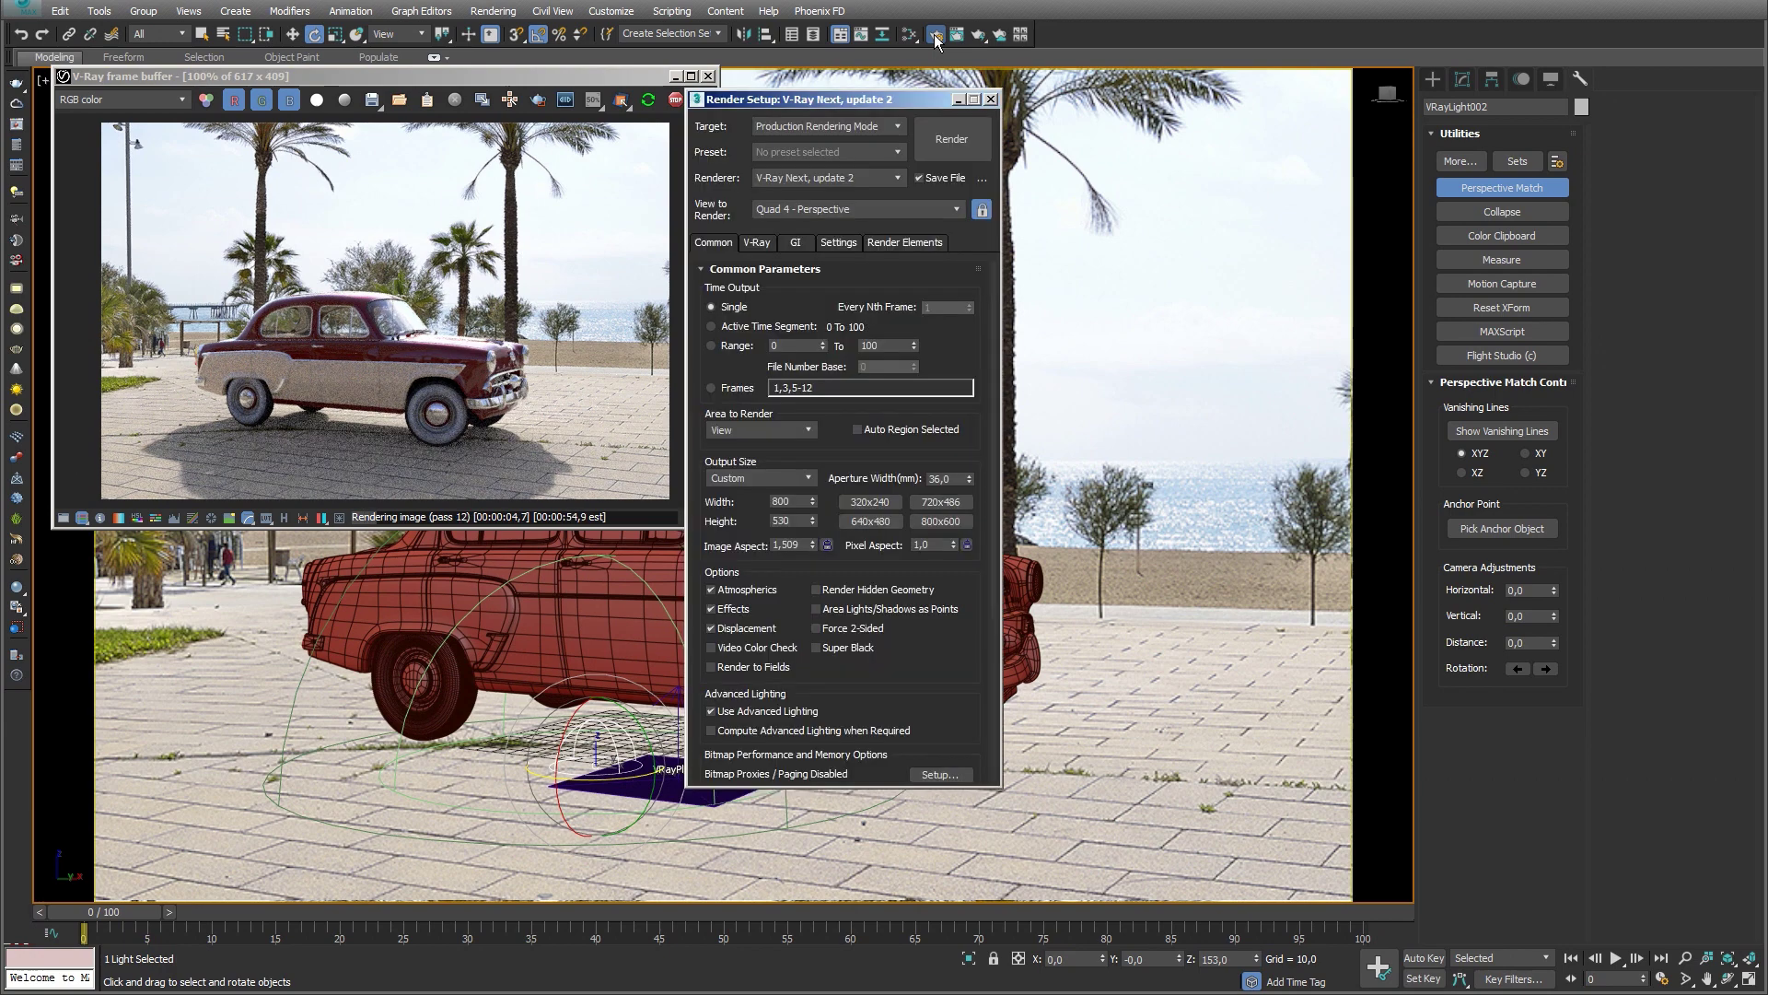
{"action": "left_click", "coordinate": [757, 243]}
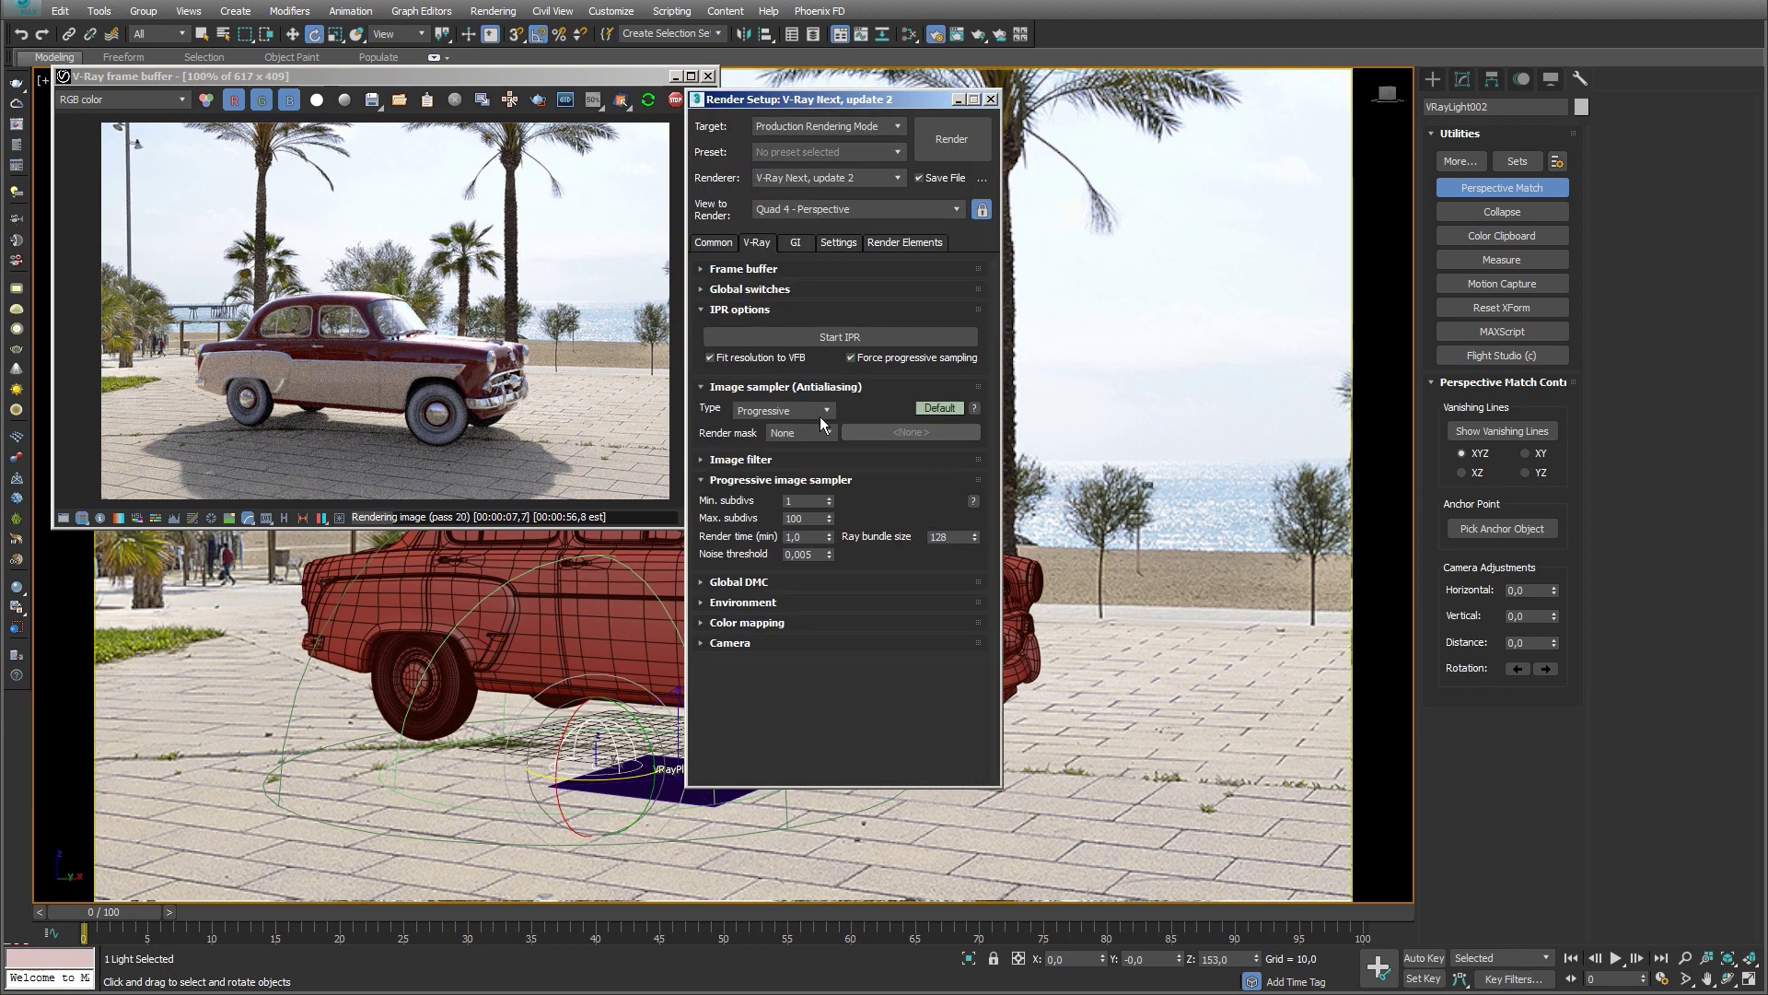
Step: Switch the image sampler to Bucket with a 0,005 noise threshold
{"action": "left_click", "coordinate": [823, 415]}
{"action": "left_click", "coordinate": [811, 537]}
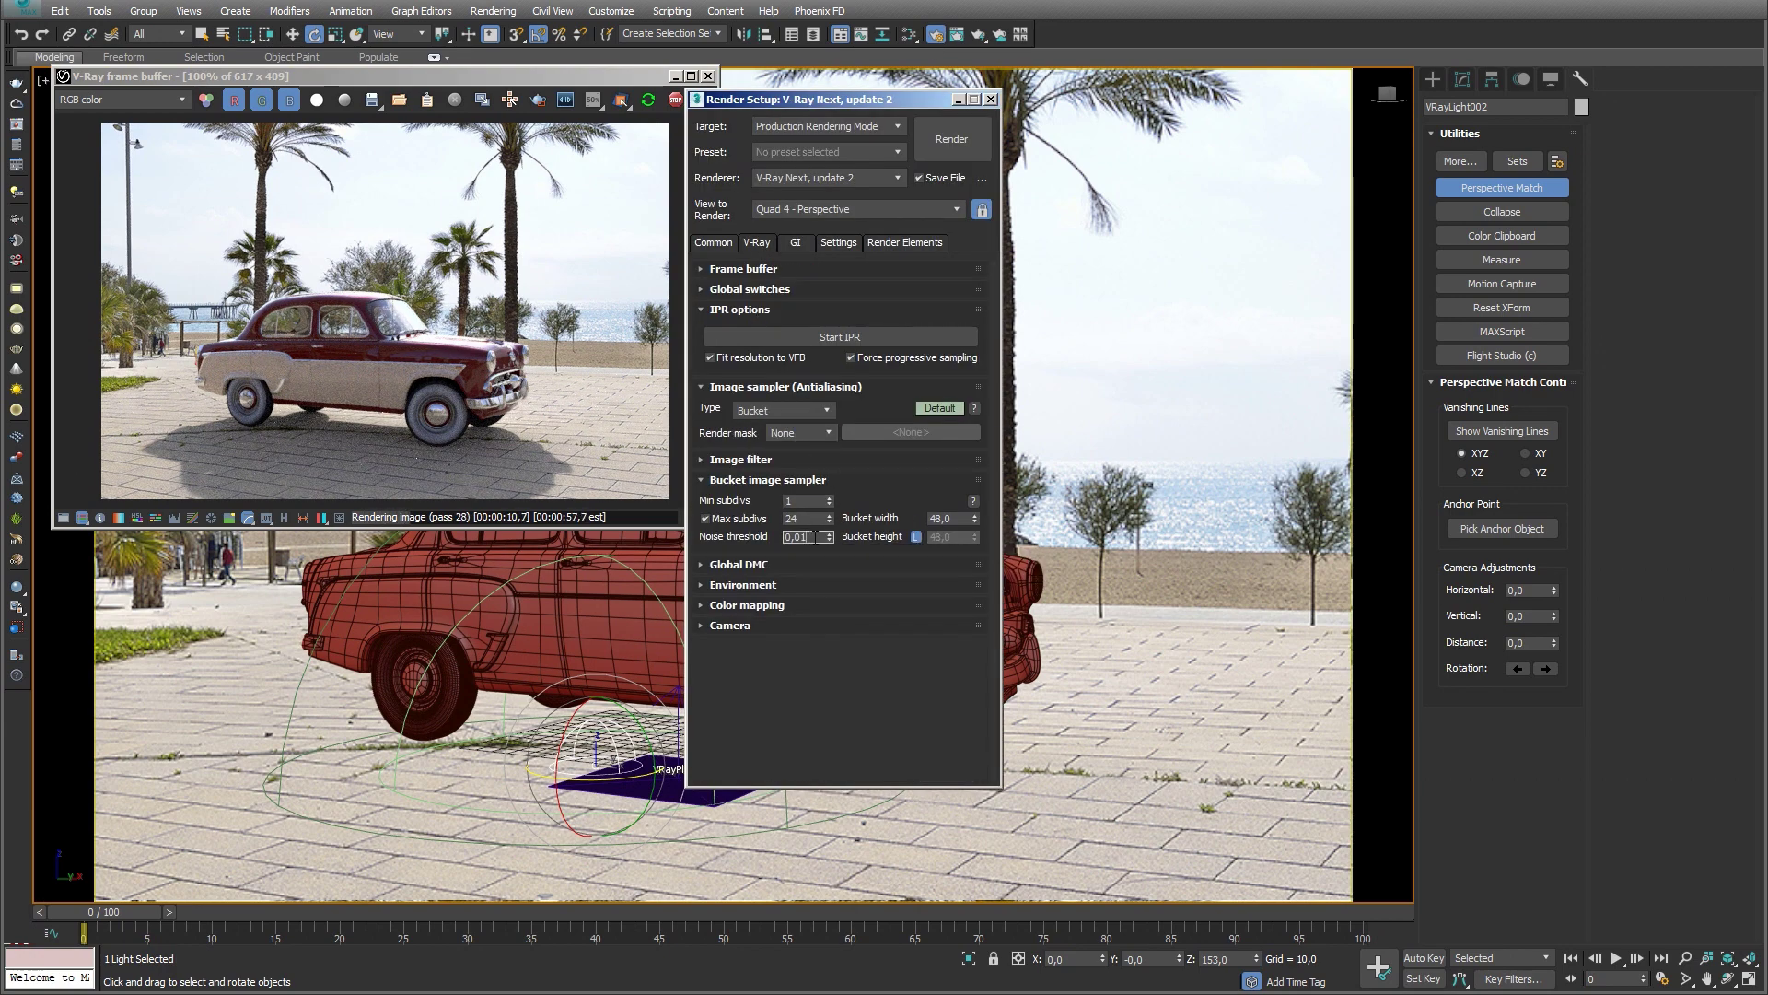
{"action": "key", "text": "BackSpace"}
{"action": "key", "text": "Return"}
Step: Save separate render channels to coche-element.exr as OpenEXR, auto-adding render elements
{"action": "left_click", "coordinate": [767, 270]}
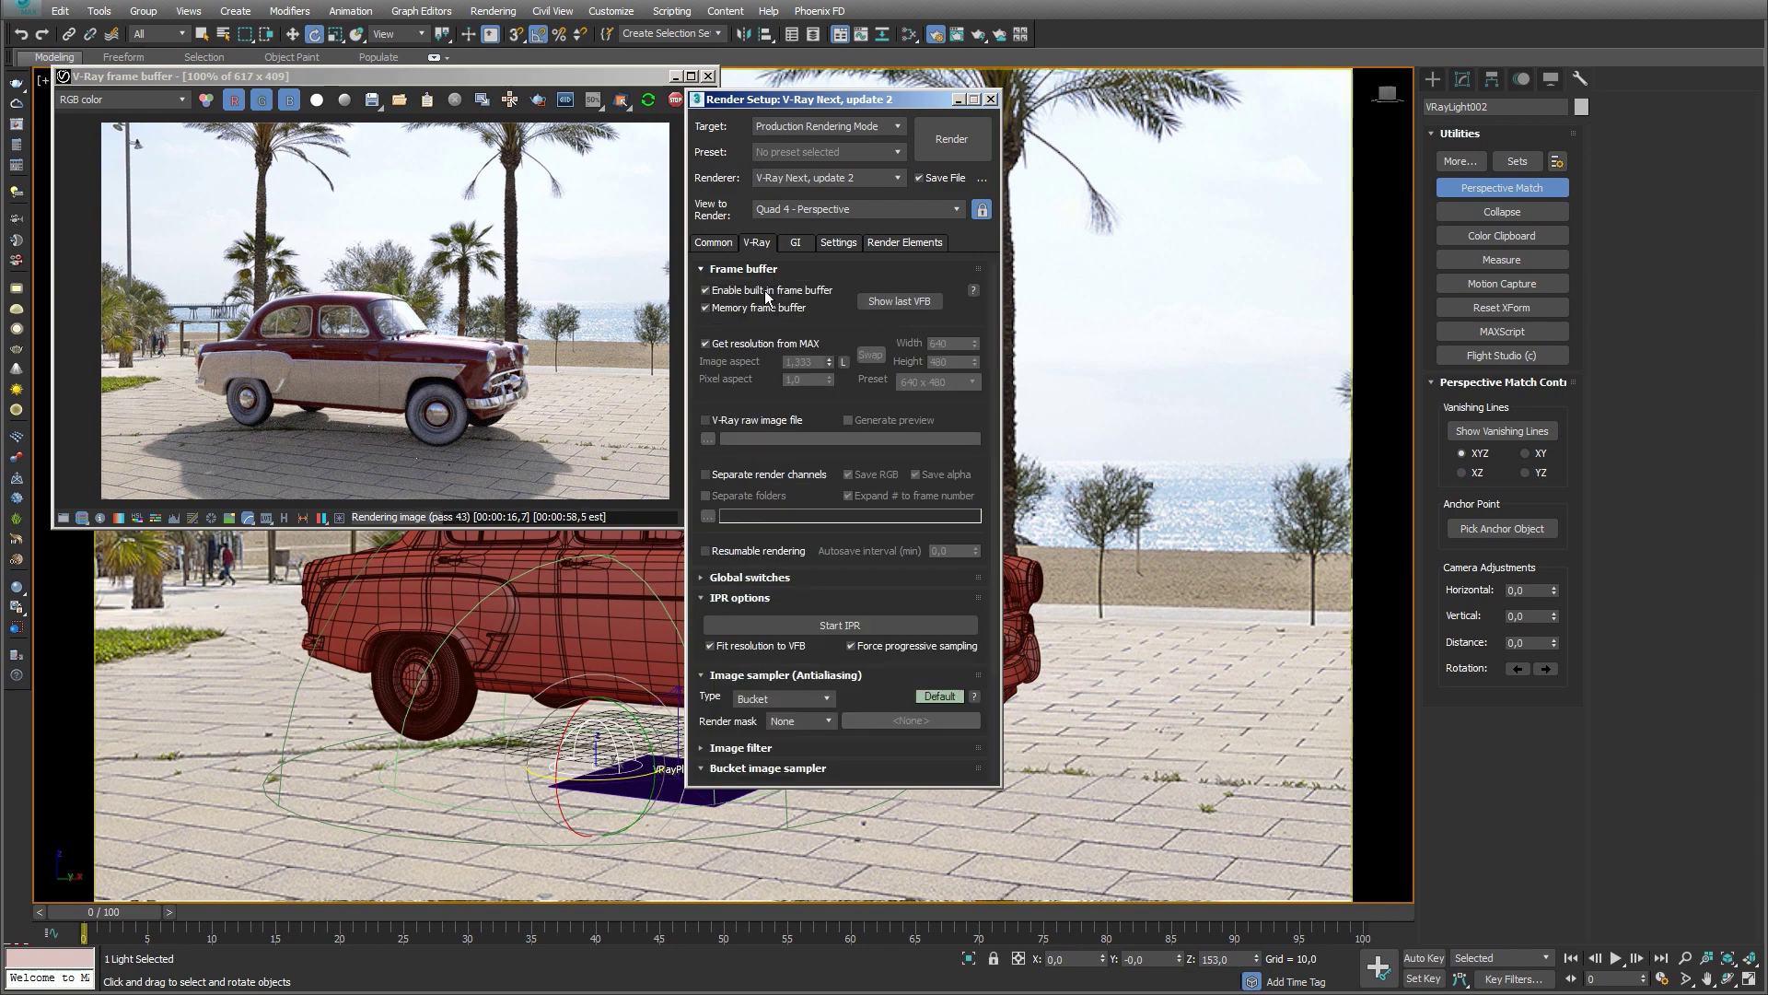
{"action": "left_click", "coordinate": [742, 476]}
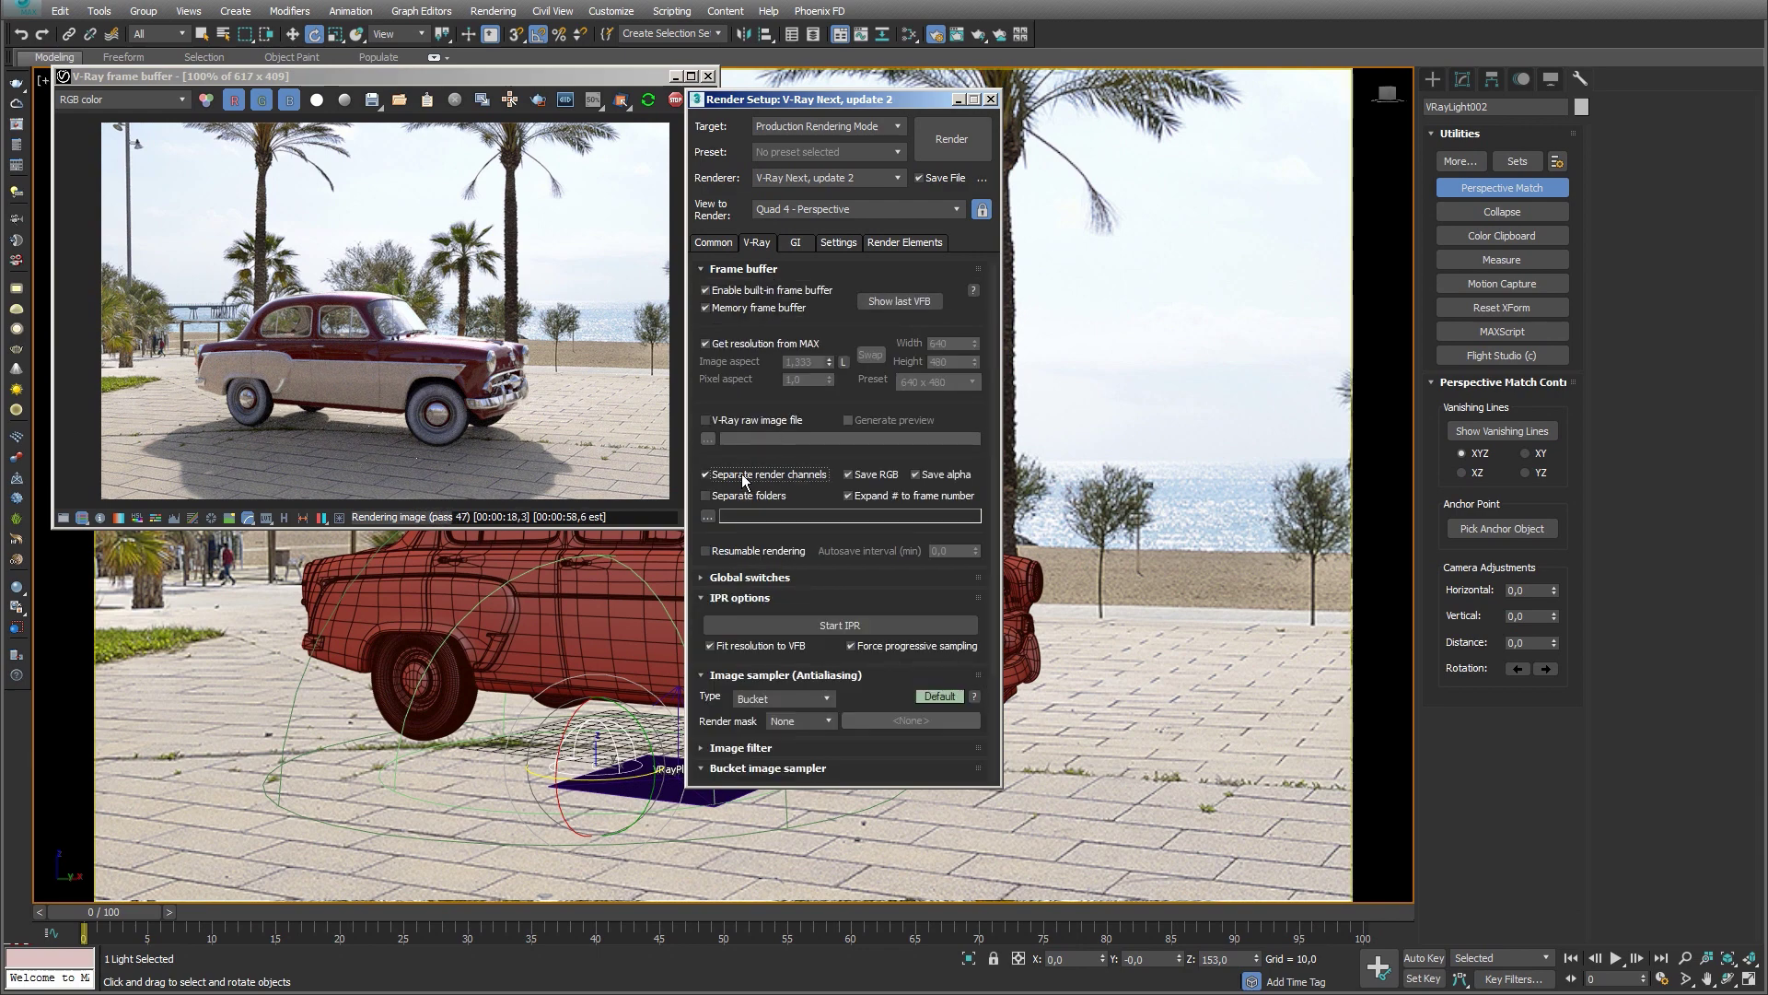
{"action": "left_click", "coordinate": [710, 517]}
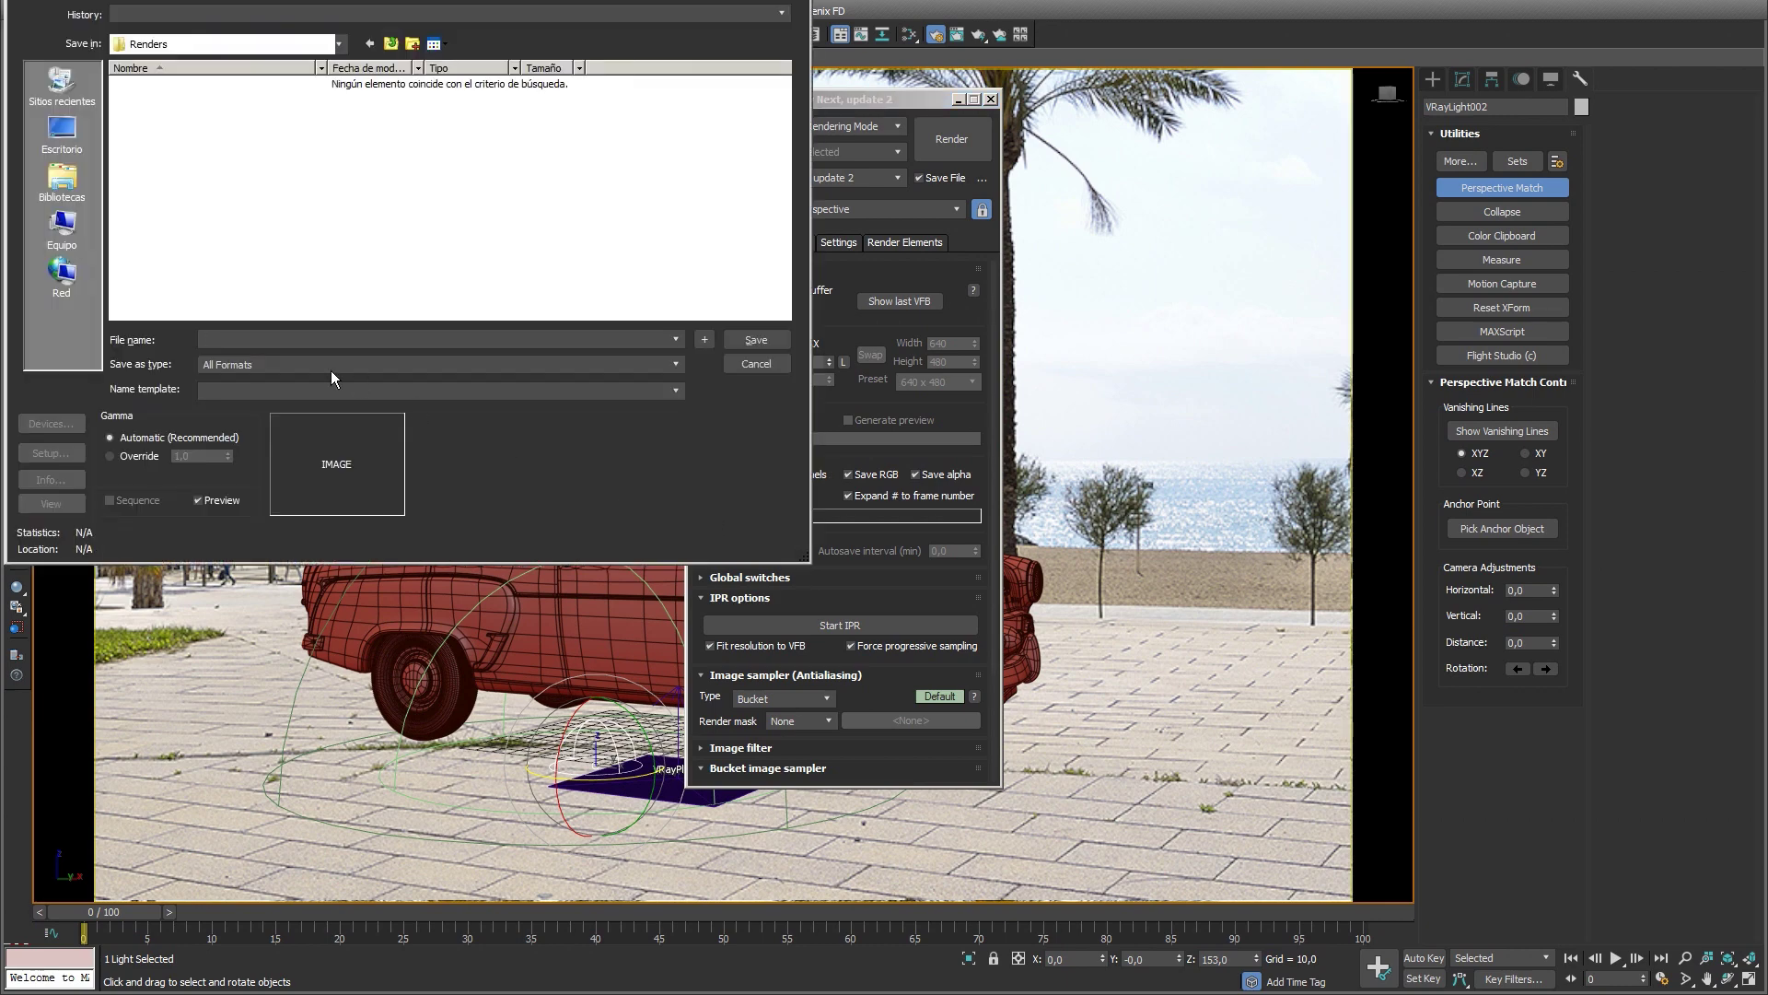
{"action": "type", "text": "coche-"}
{"action": "type", "text": "element"}
{"action": "left_click", "coordinate": [297, 373]}
{"action": "left_click", "coordinate": [339, 435]}
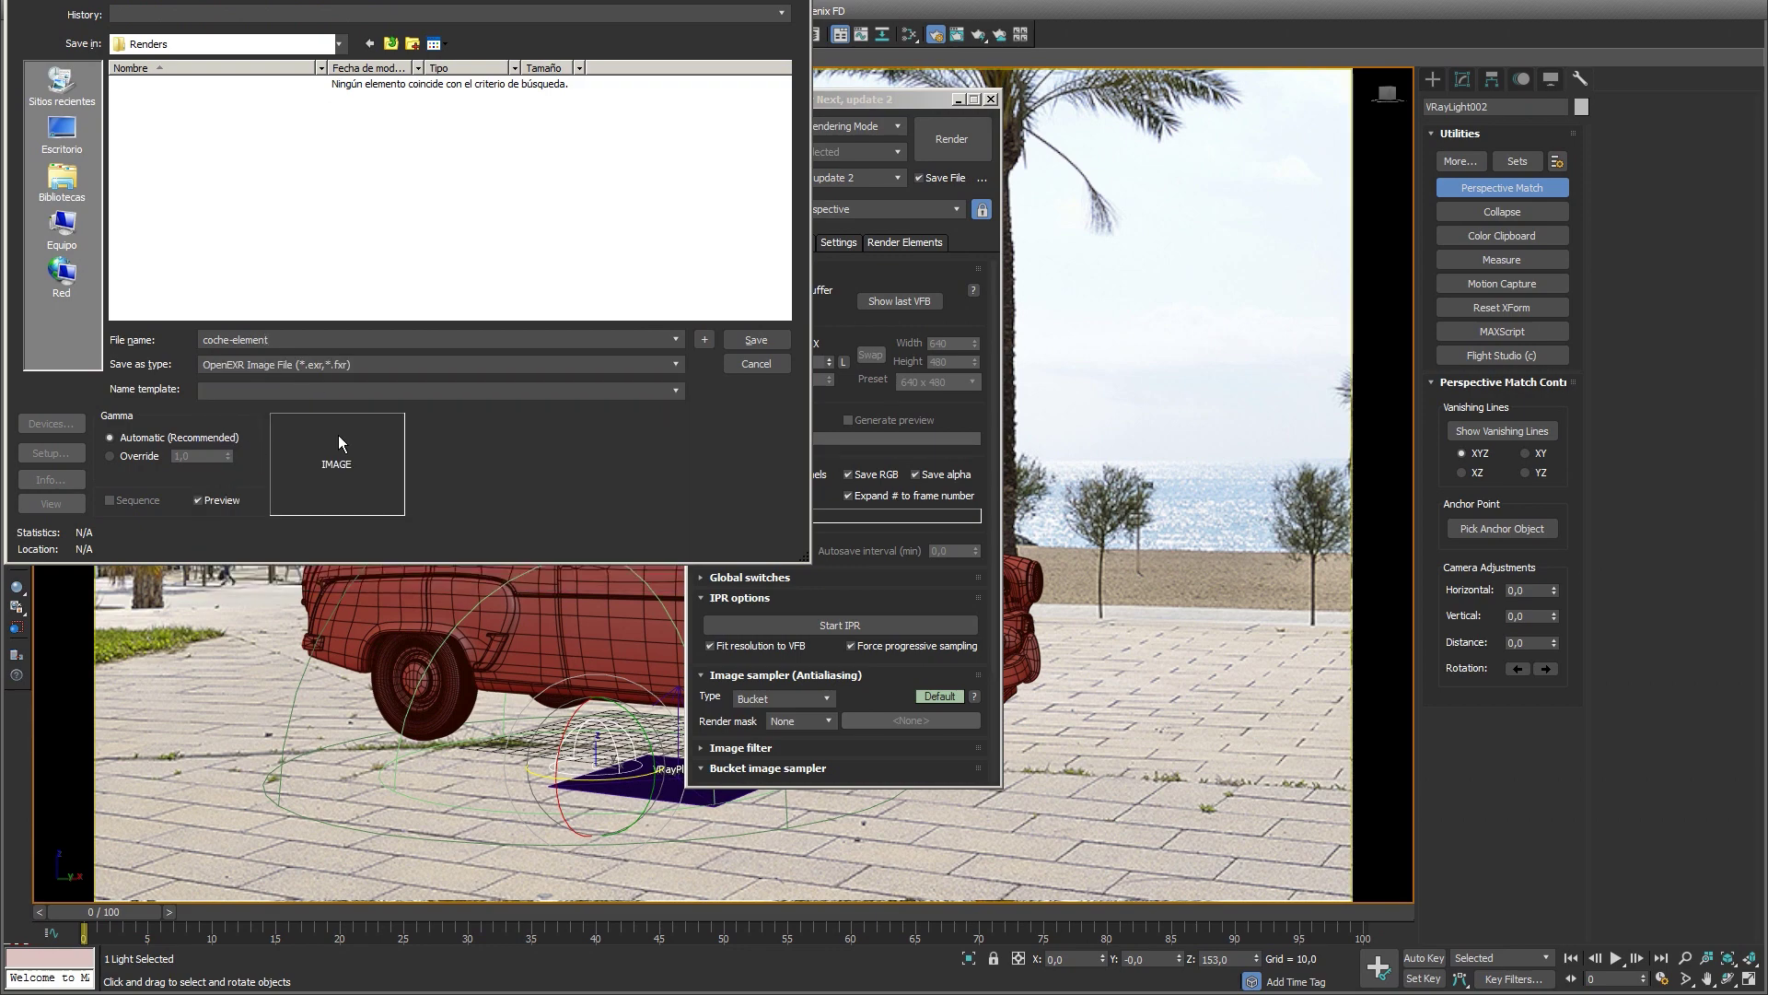
{"action": "left_click", "coordinate": [735, 343]}
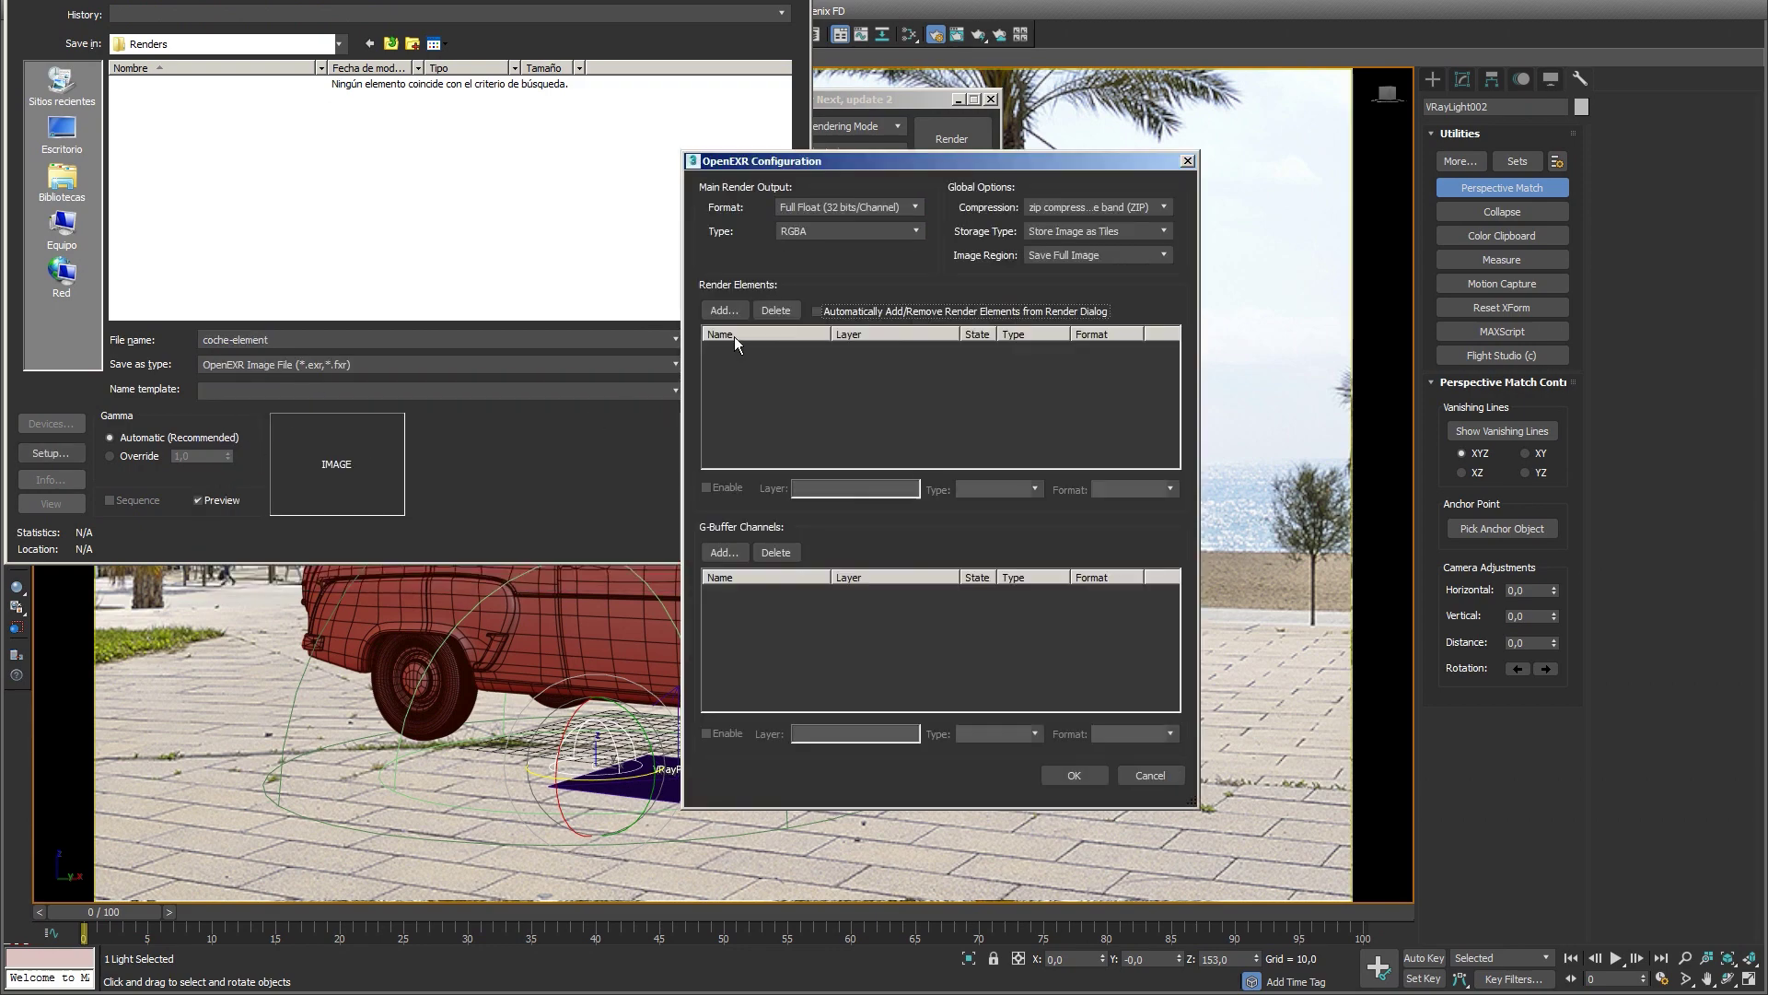
{"action": "left_click", "coordinate": [817, 313]}
{"action": "left_click", "coordinate": [1072, 776]}
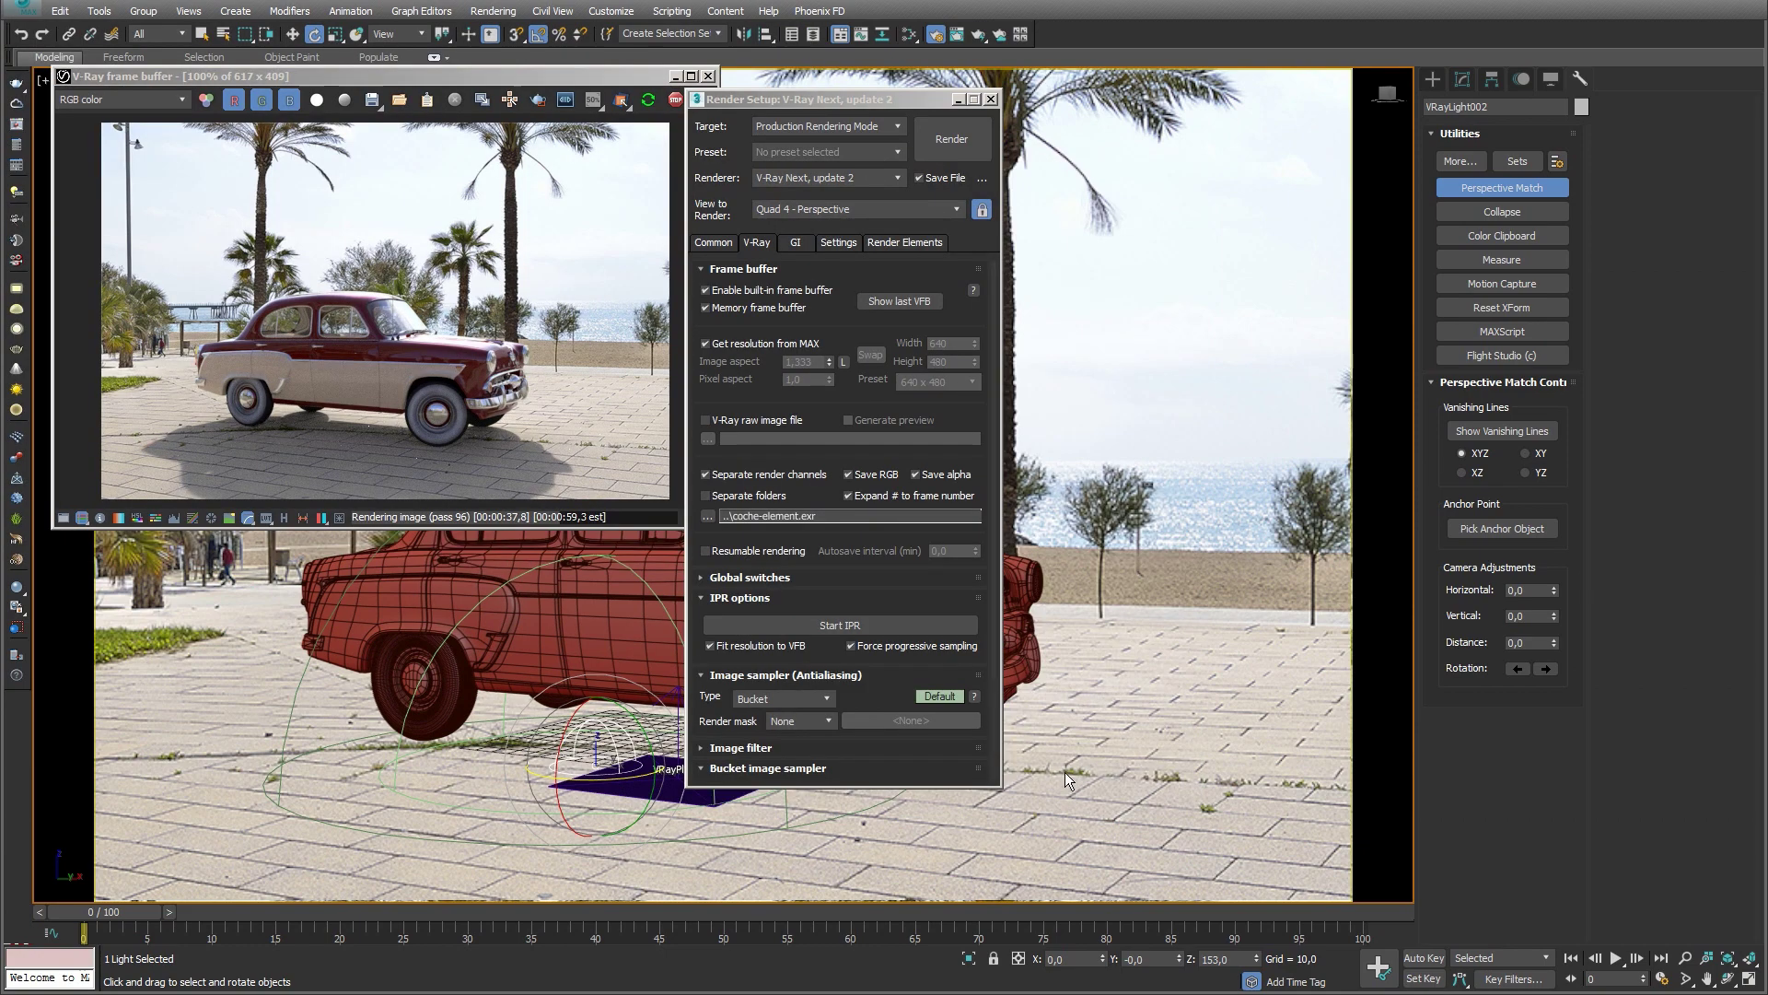
{"action": "left_click", "coordinate": [915, 243]}
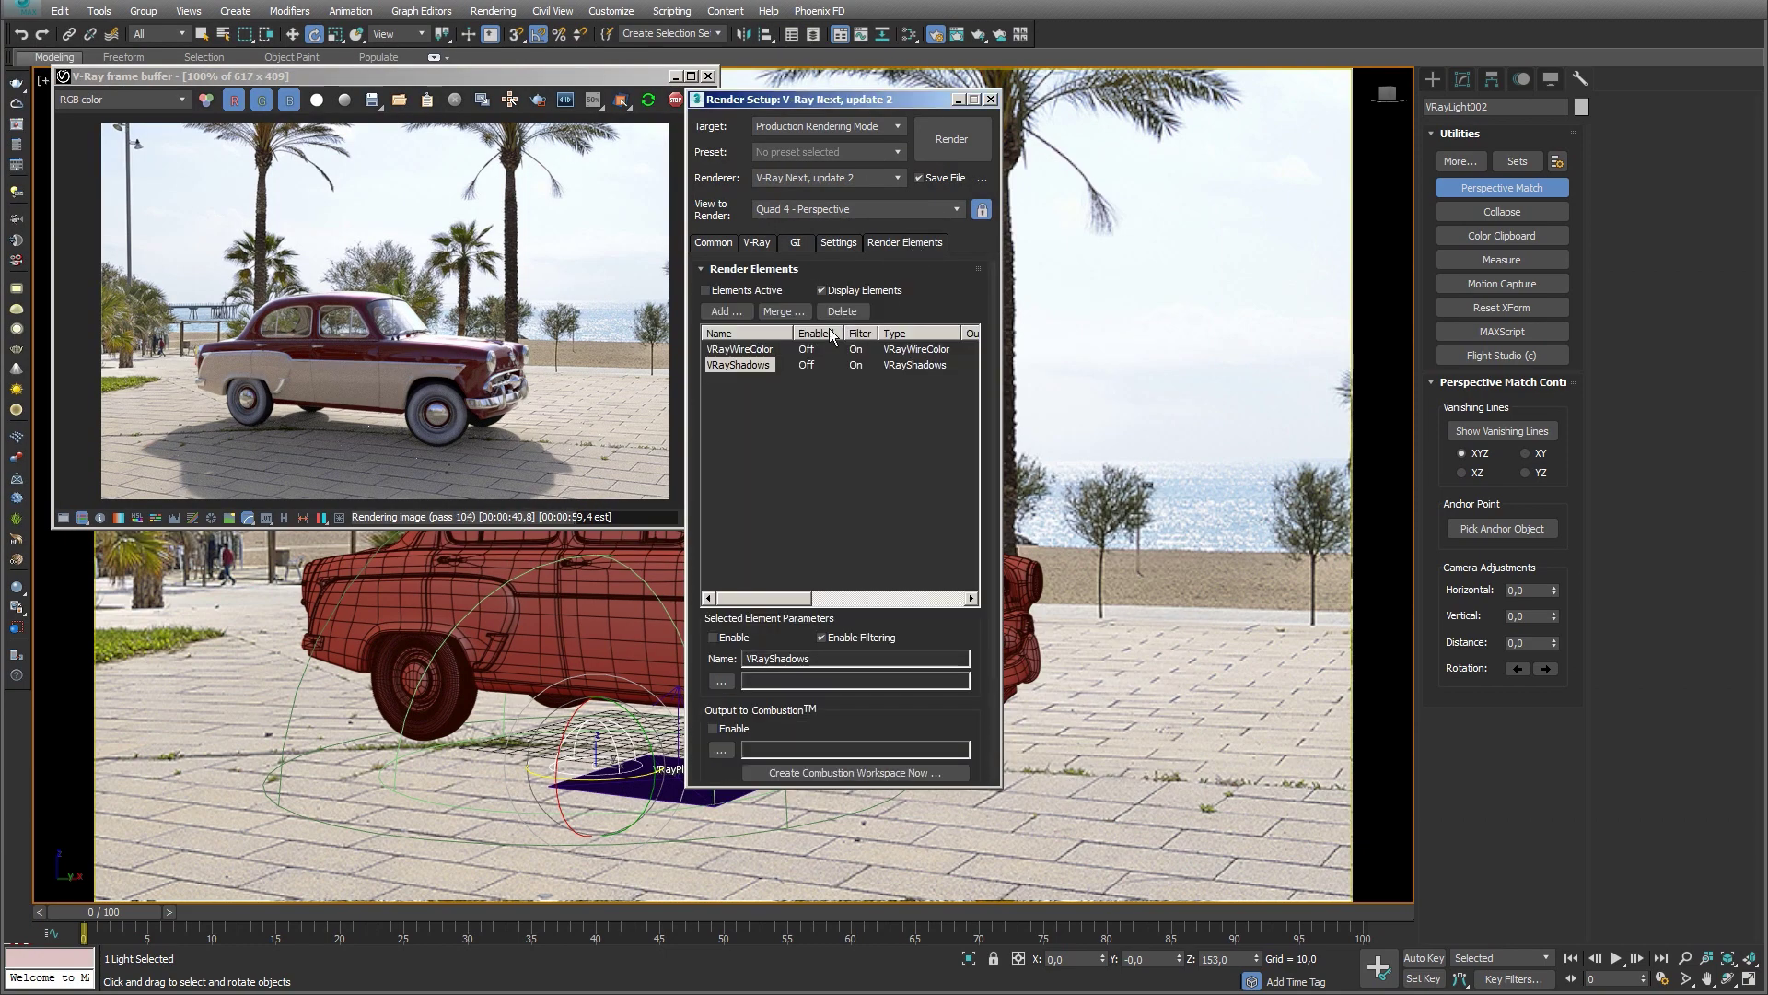
Step: Select the VRayShadows element, then give the 229 car objects one shared object colour
{"action": "left_click", "coordinate": [757, 369]}
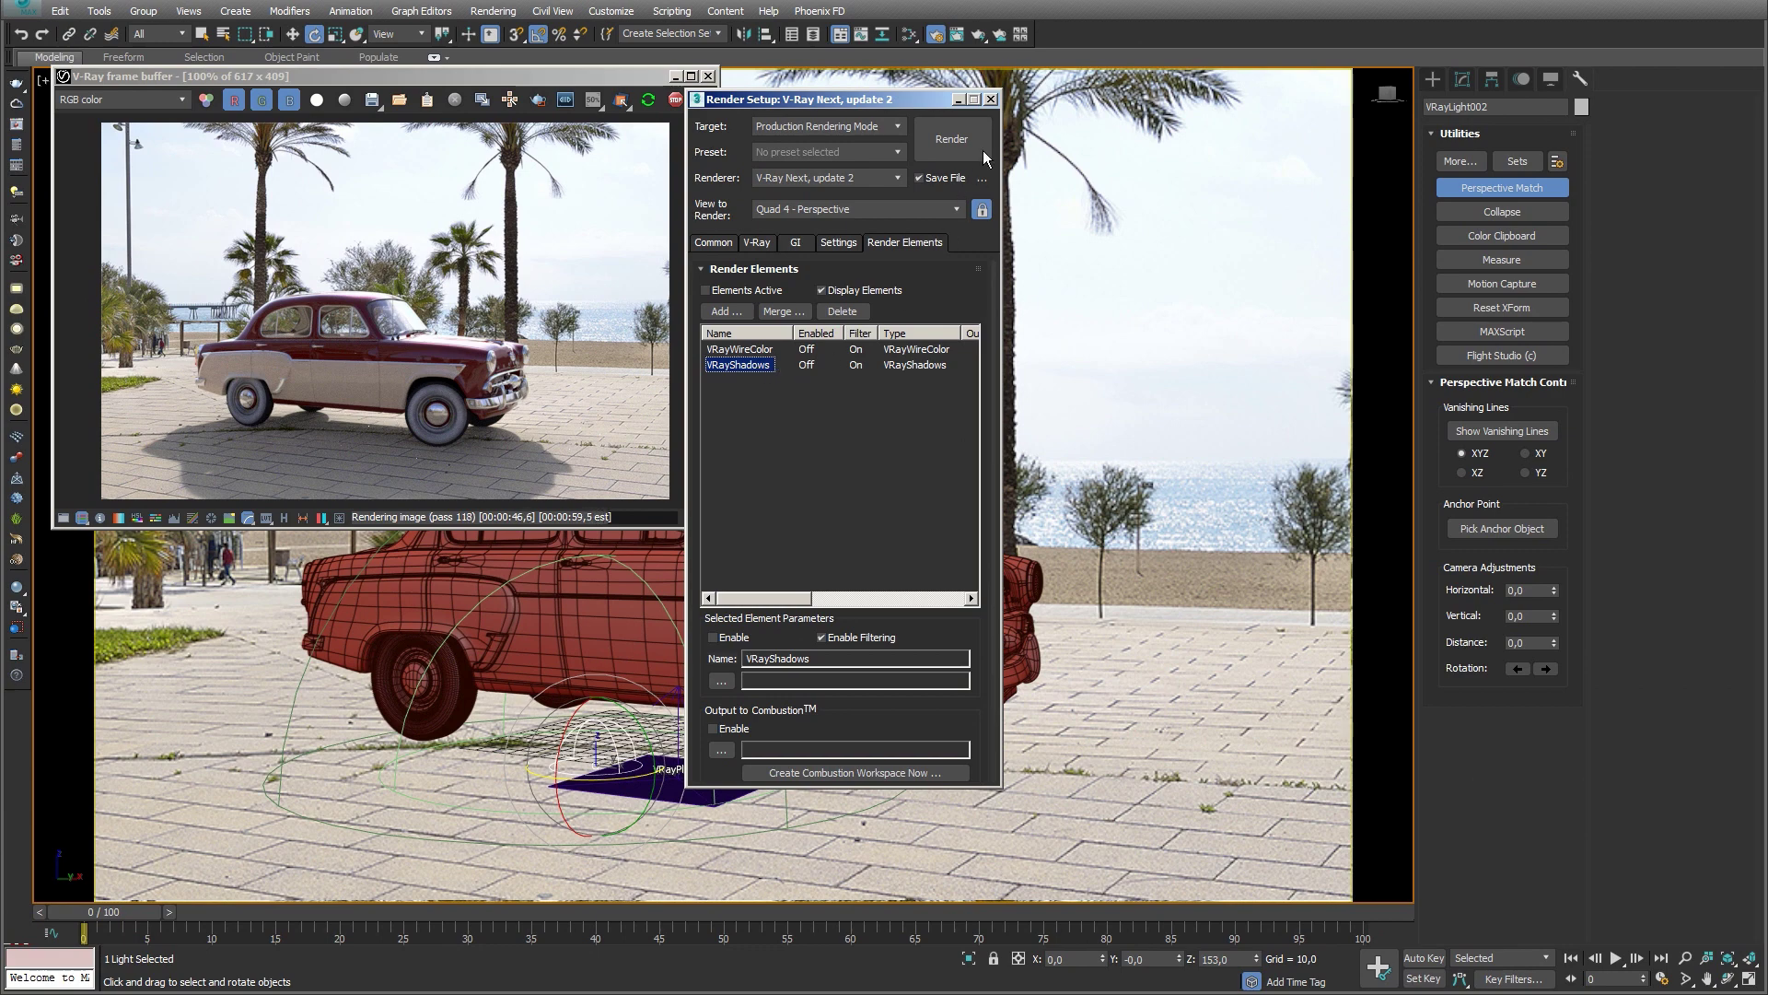
{"action": "left_click", "coordinate": [991, 100]}
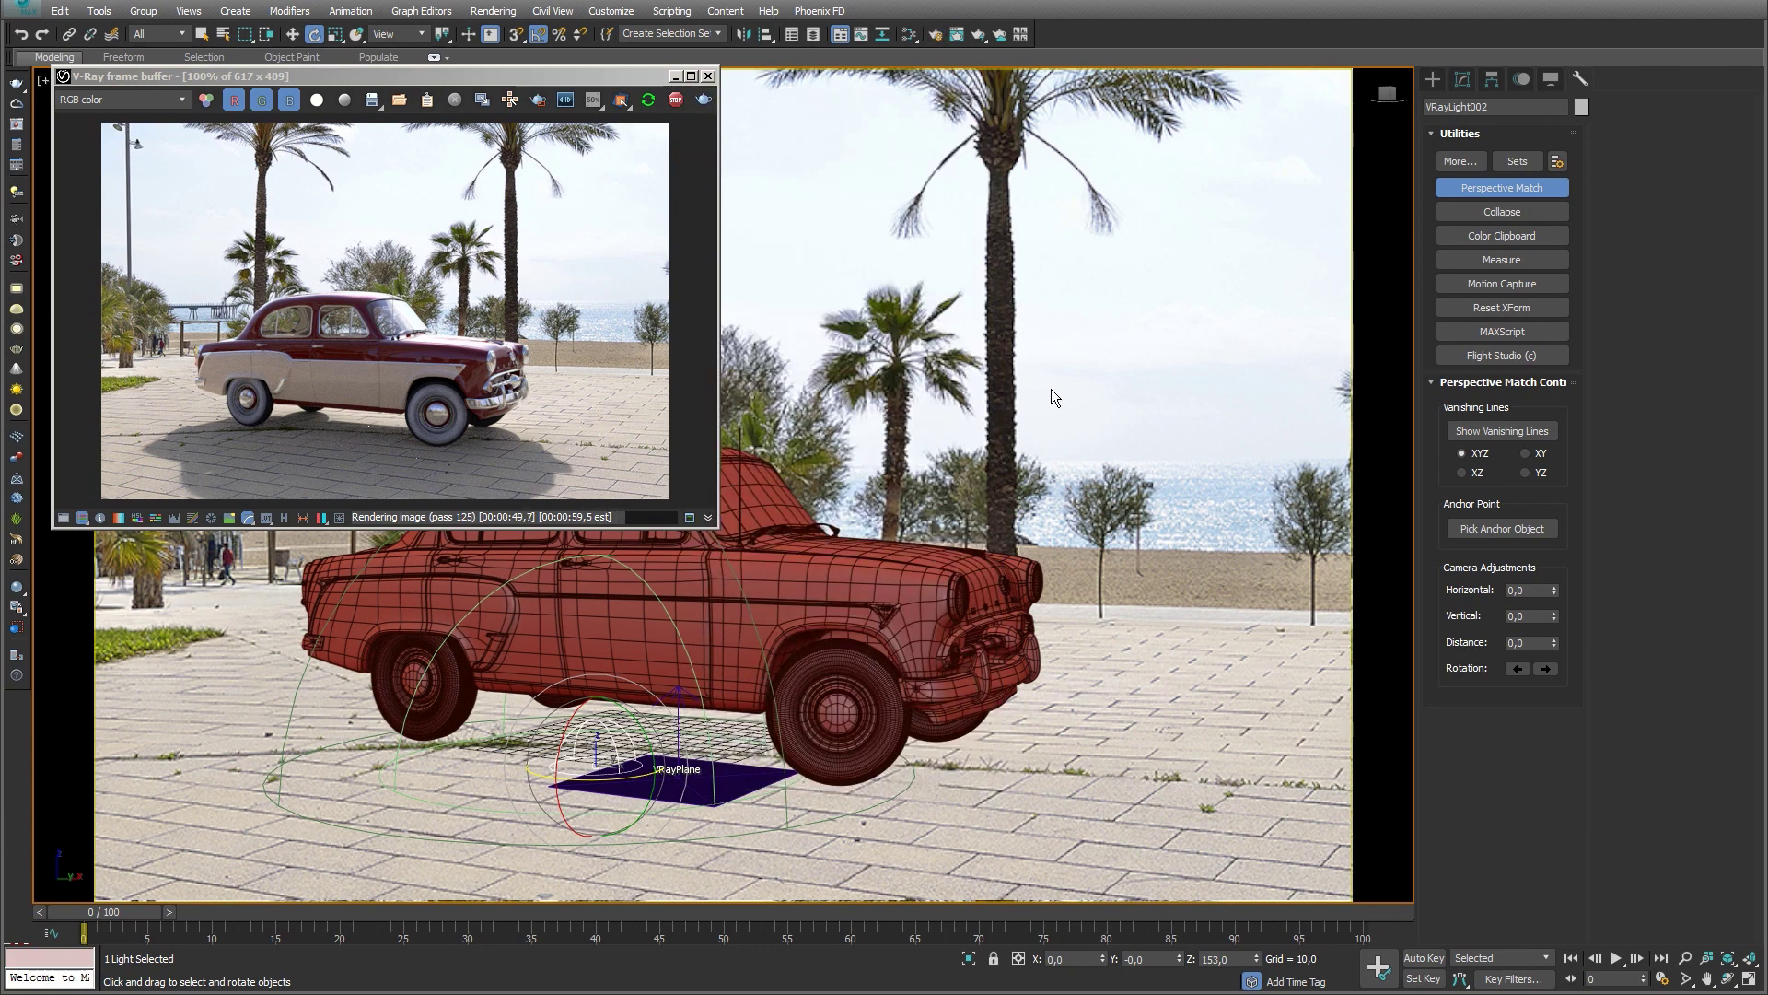
{"action": "key", "text": "w"}
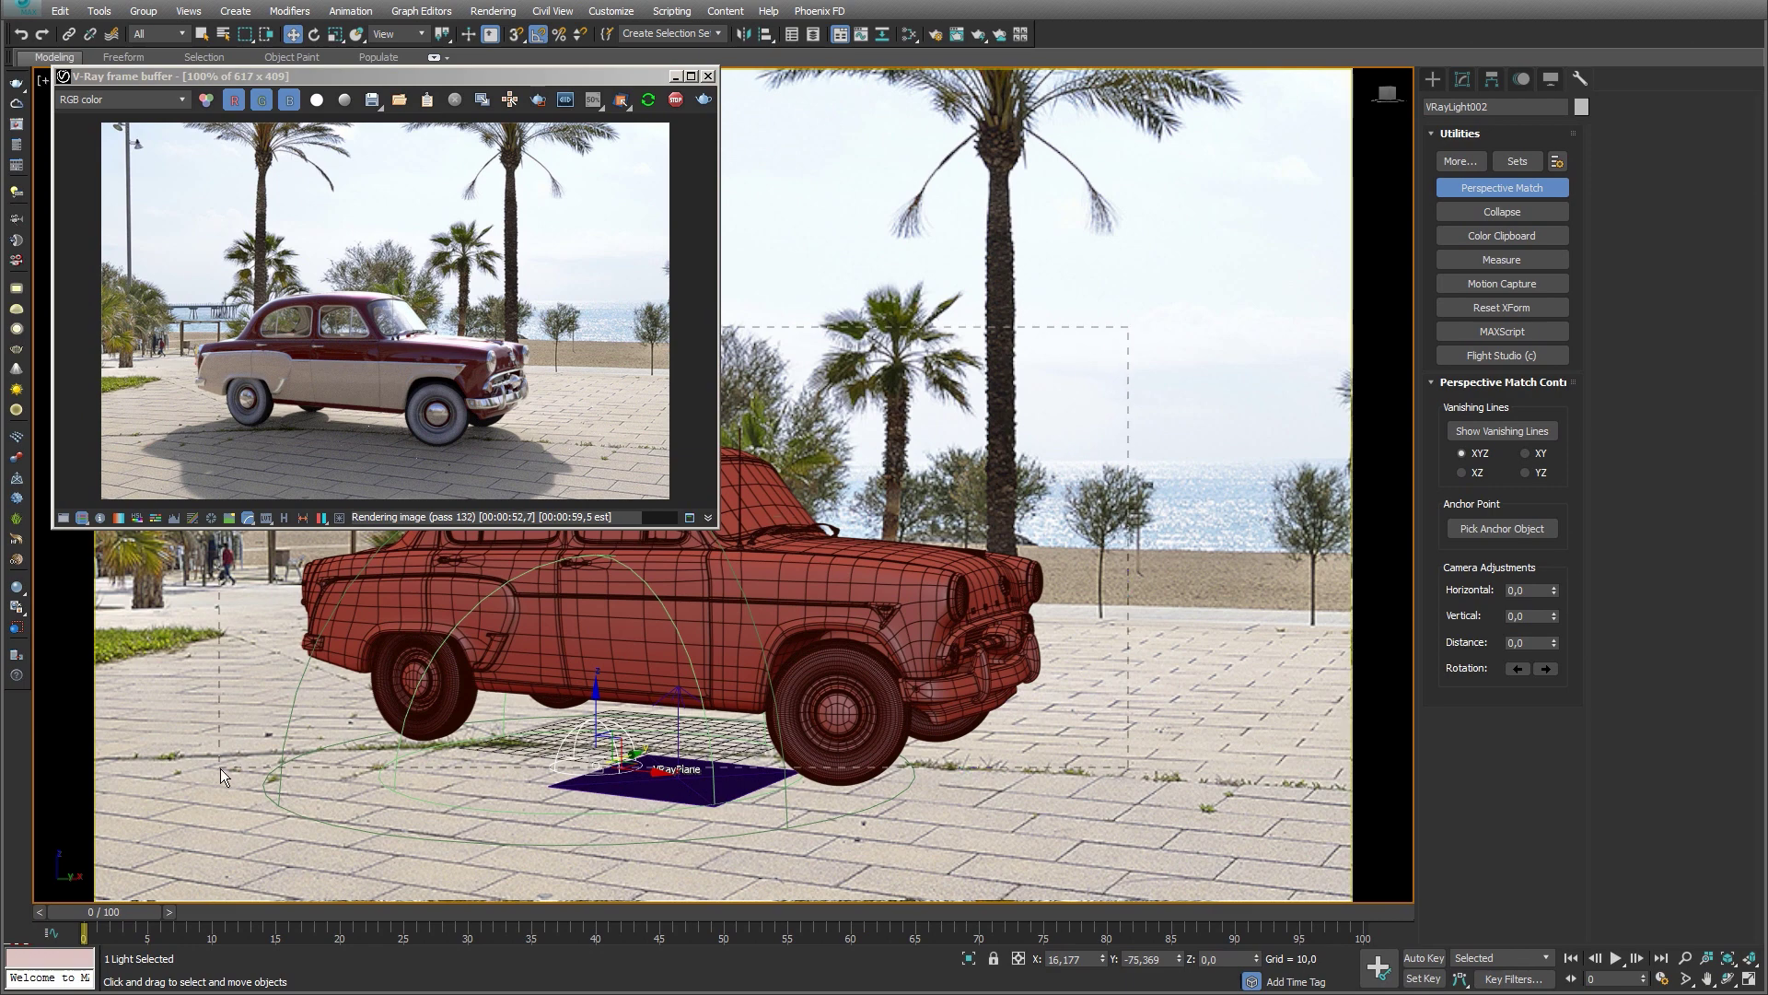
{"action": "left_click_drag", "start_coordinate": [219, 772], "coordinate": [1059, 424]}
{"action": "left_click", "coordinate": [641, 784], "text": "alt"}
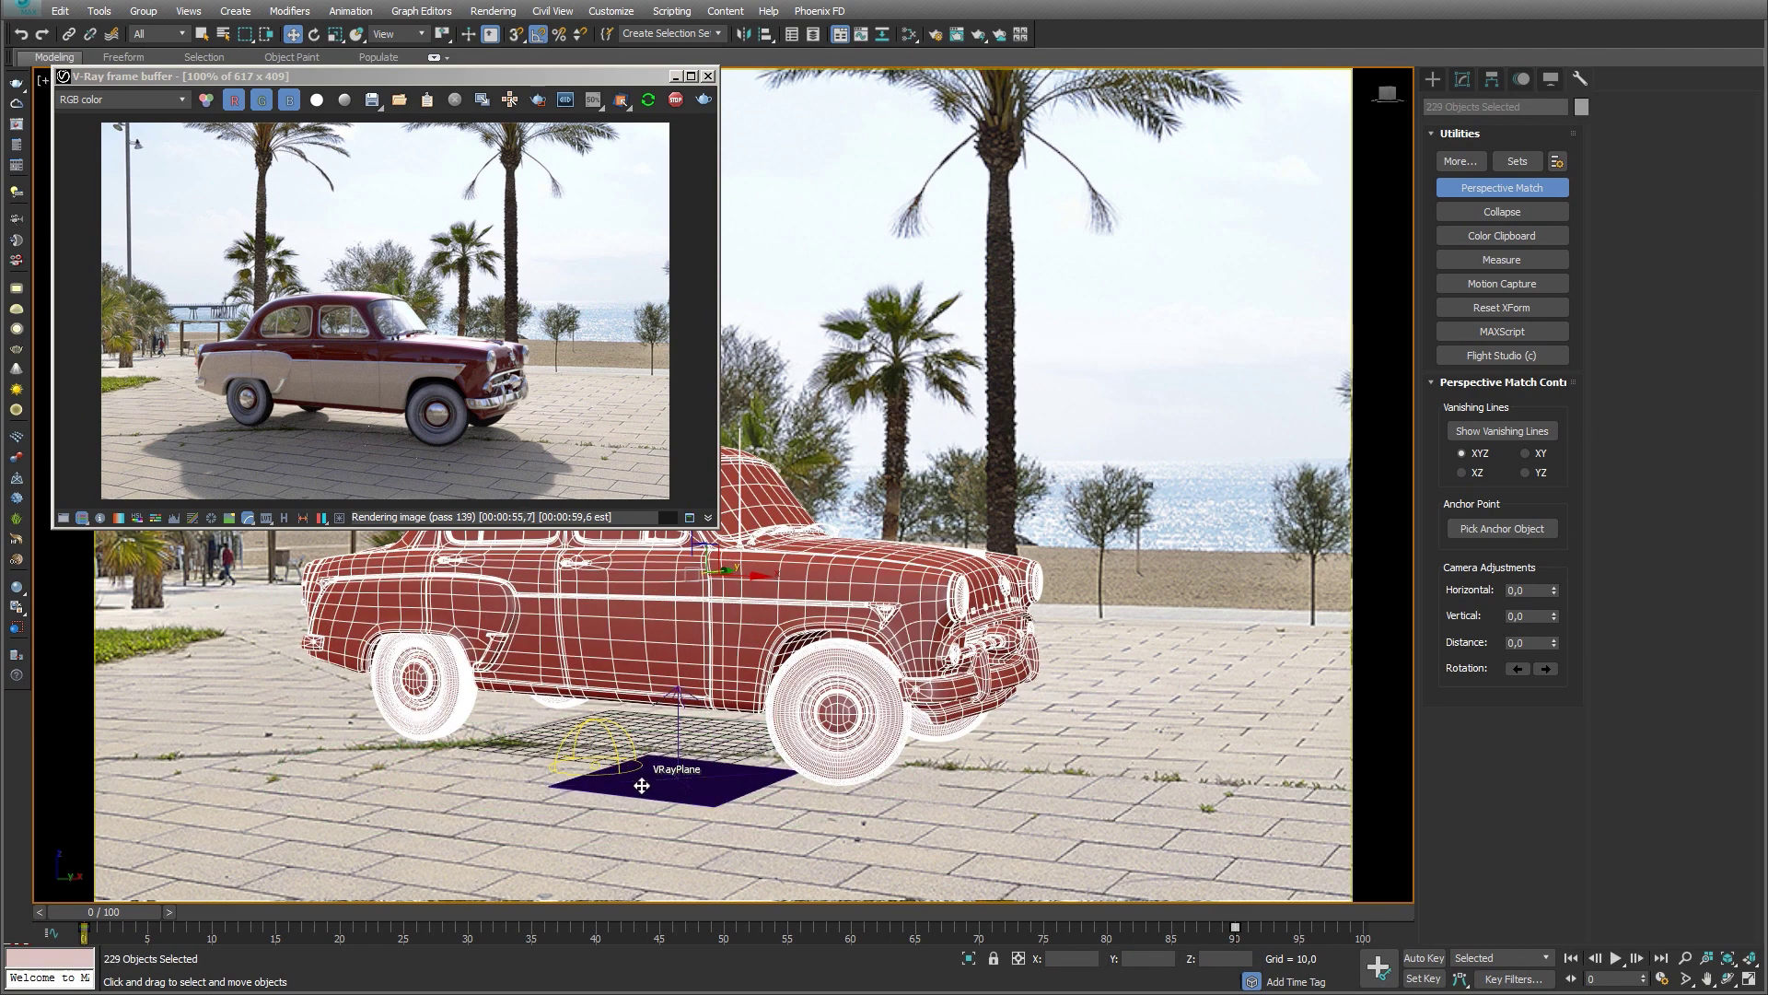
{"action": "left_click", "coordinate": [1582, 109]}
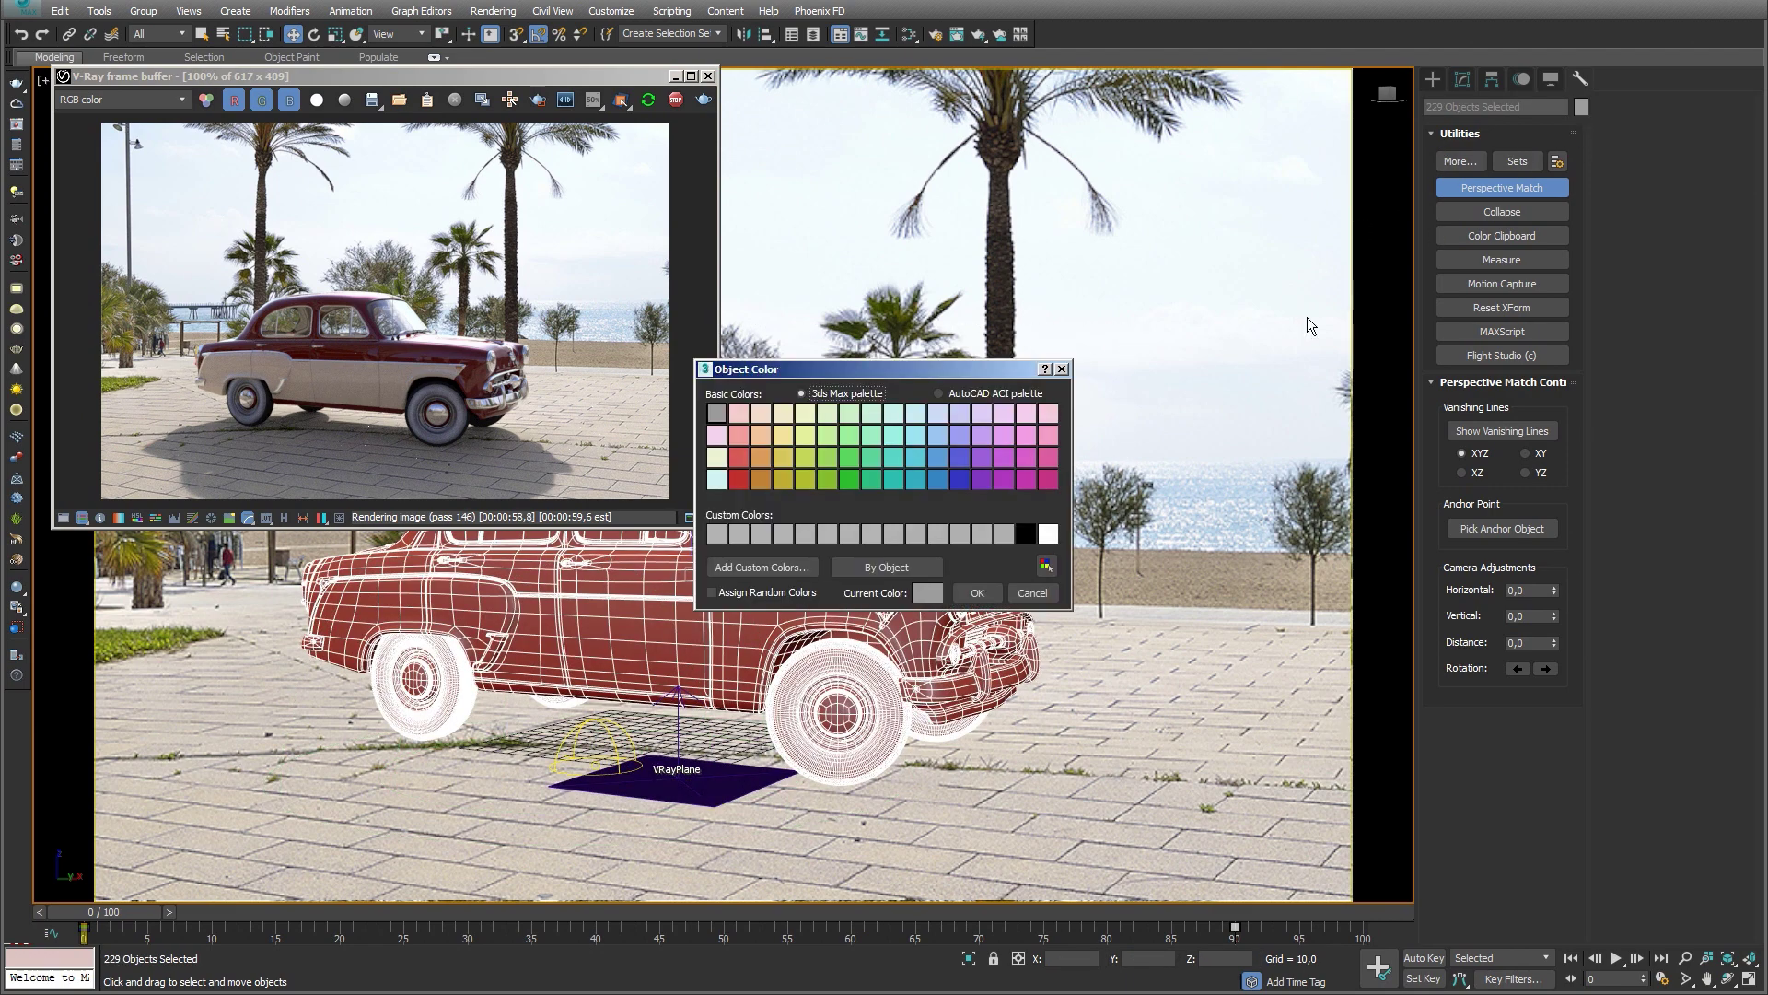
{"action": "left_click", "coordinate": [983, 594]}
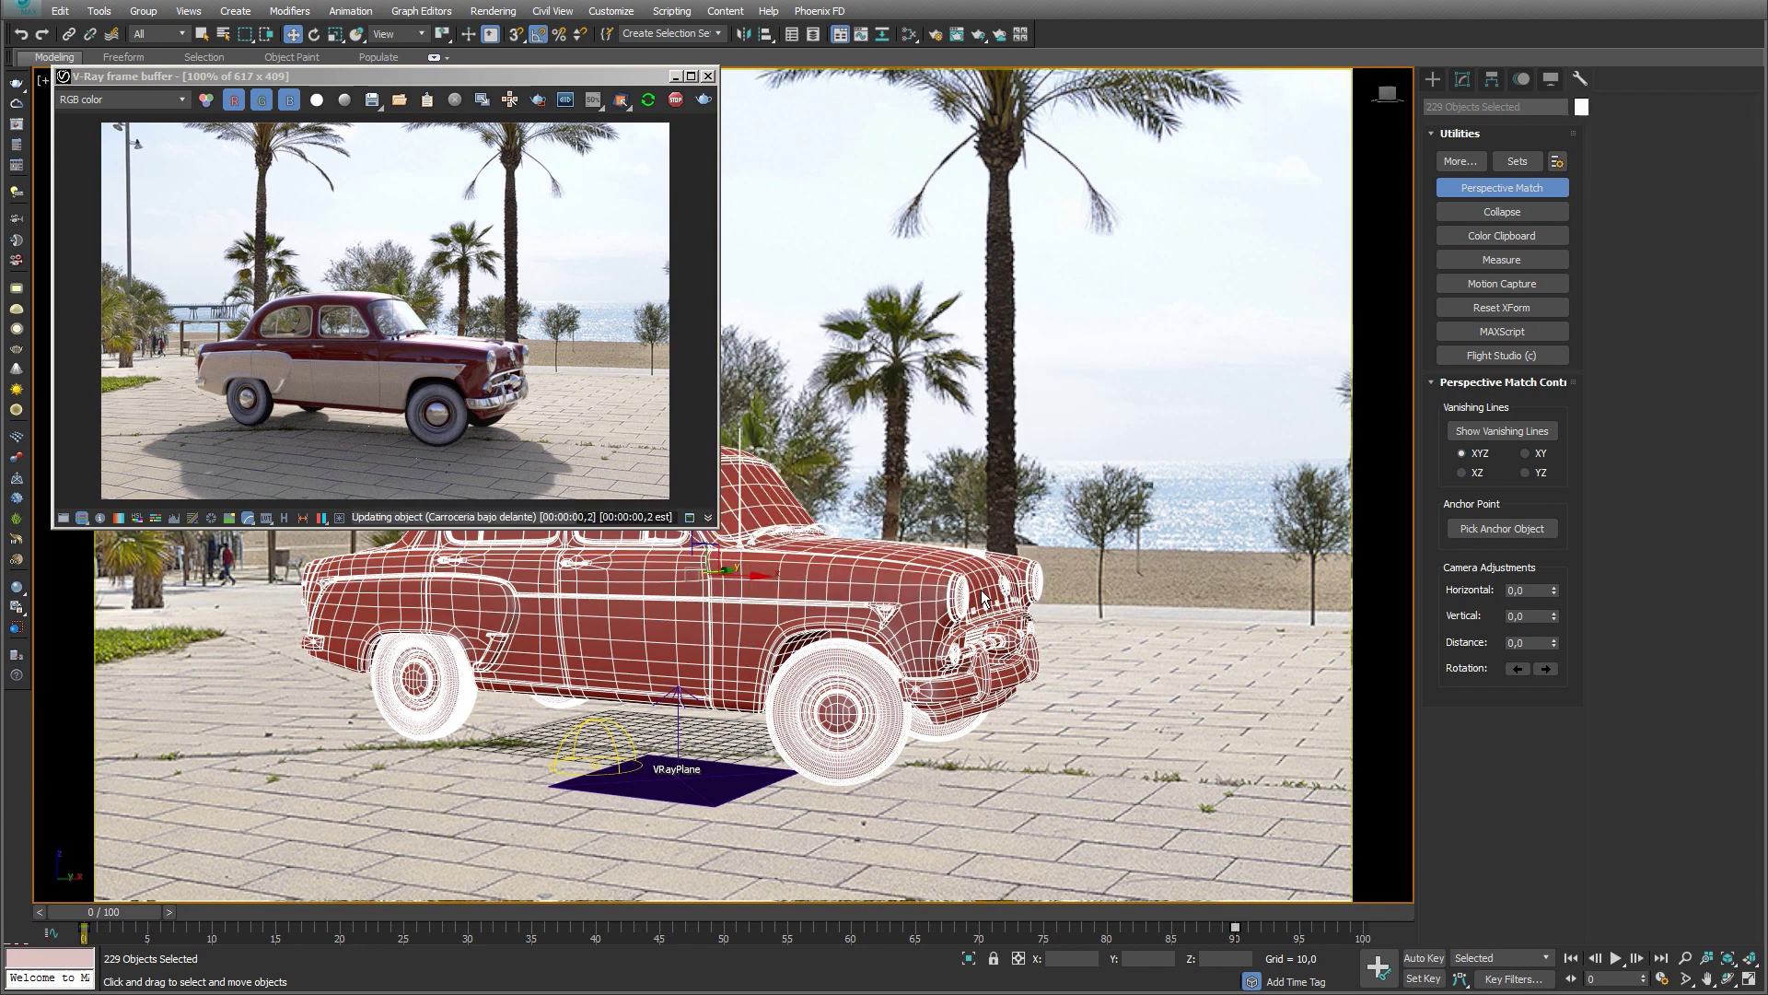
Step: Set VRayPlane001's object colour to black and reopen the render settings
{"action": "left_click", "coordinate": [743, 781]}
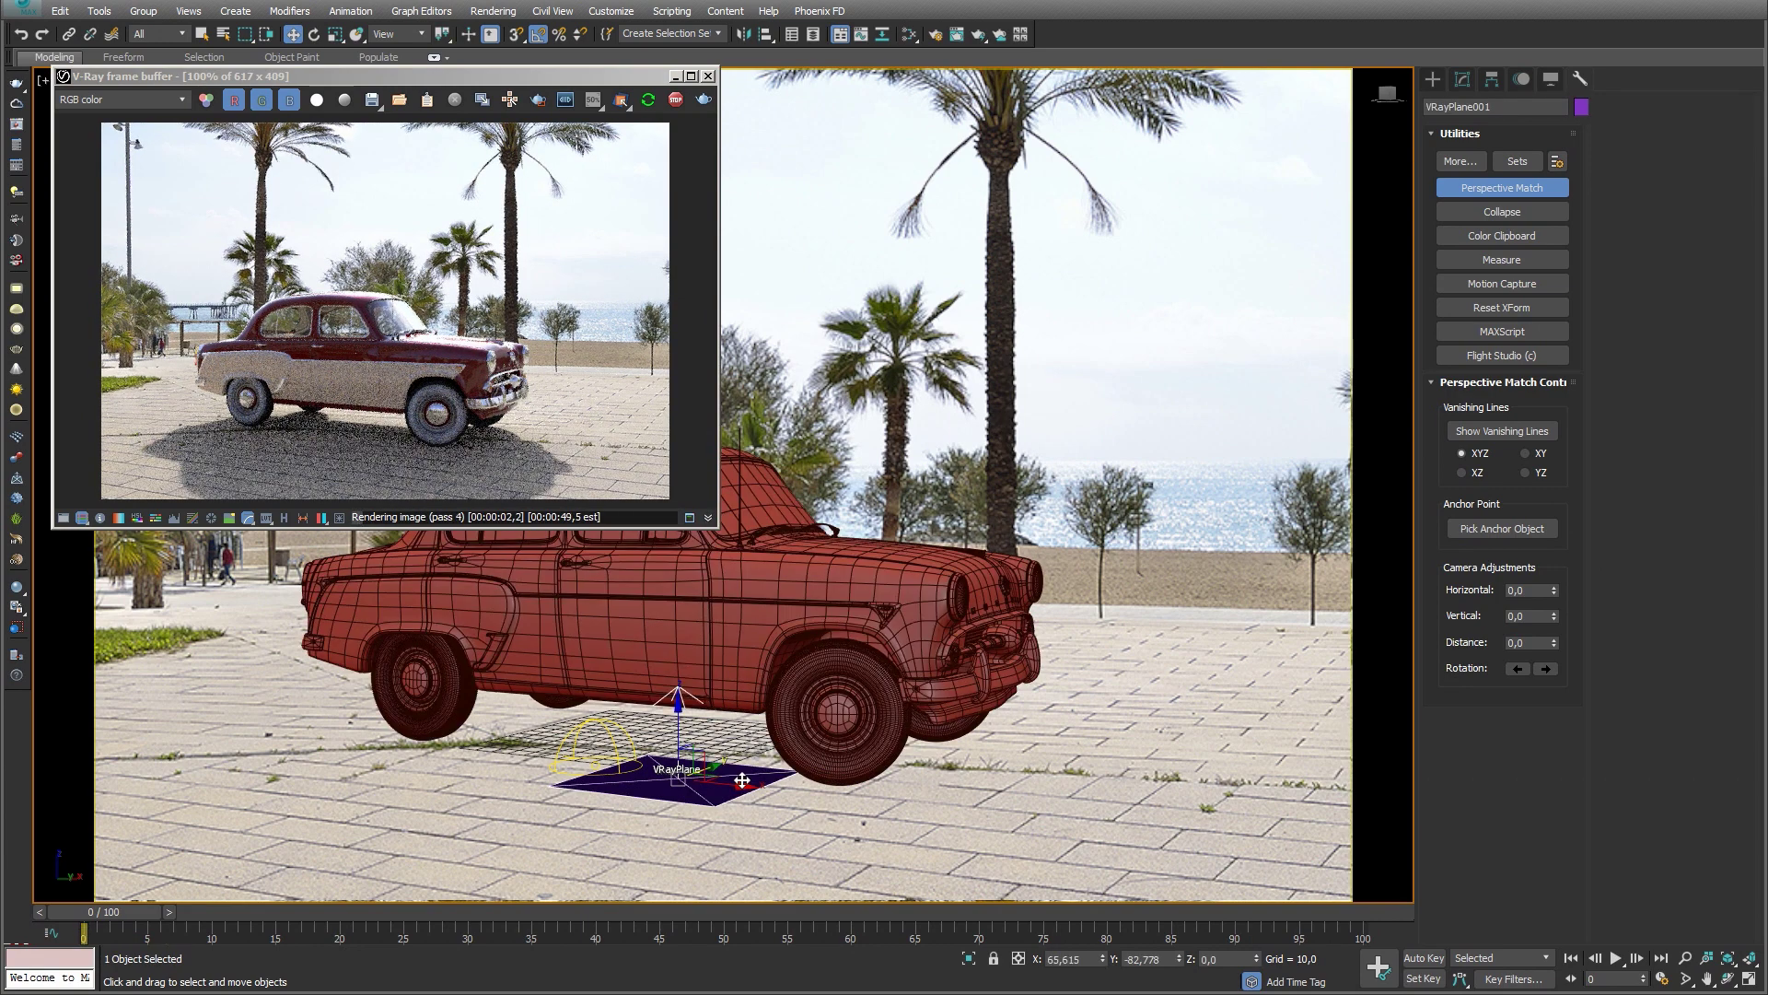
{"action": "left_click", "coordinate": [1582, 106]}
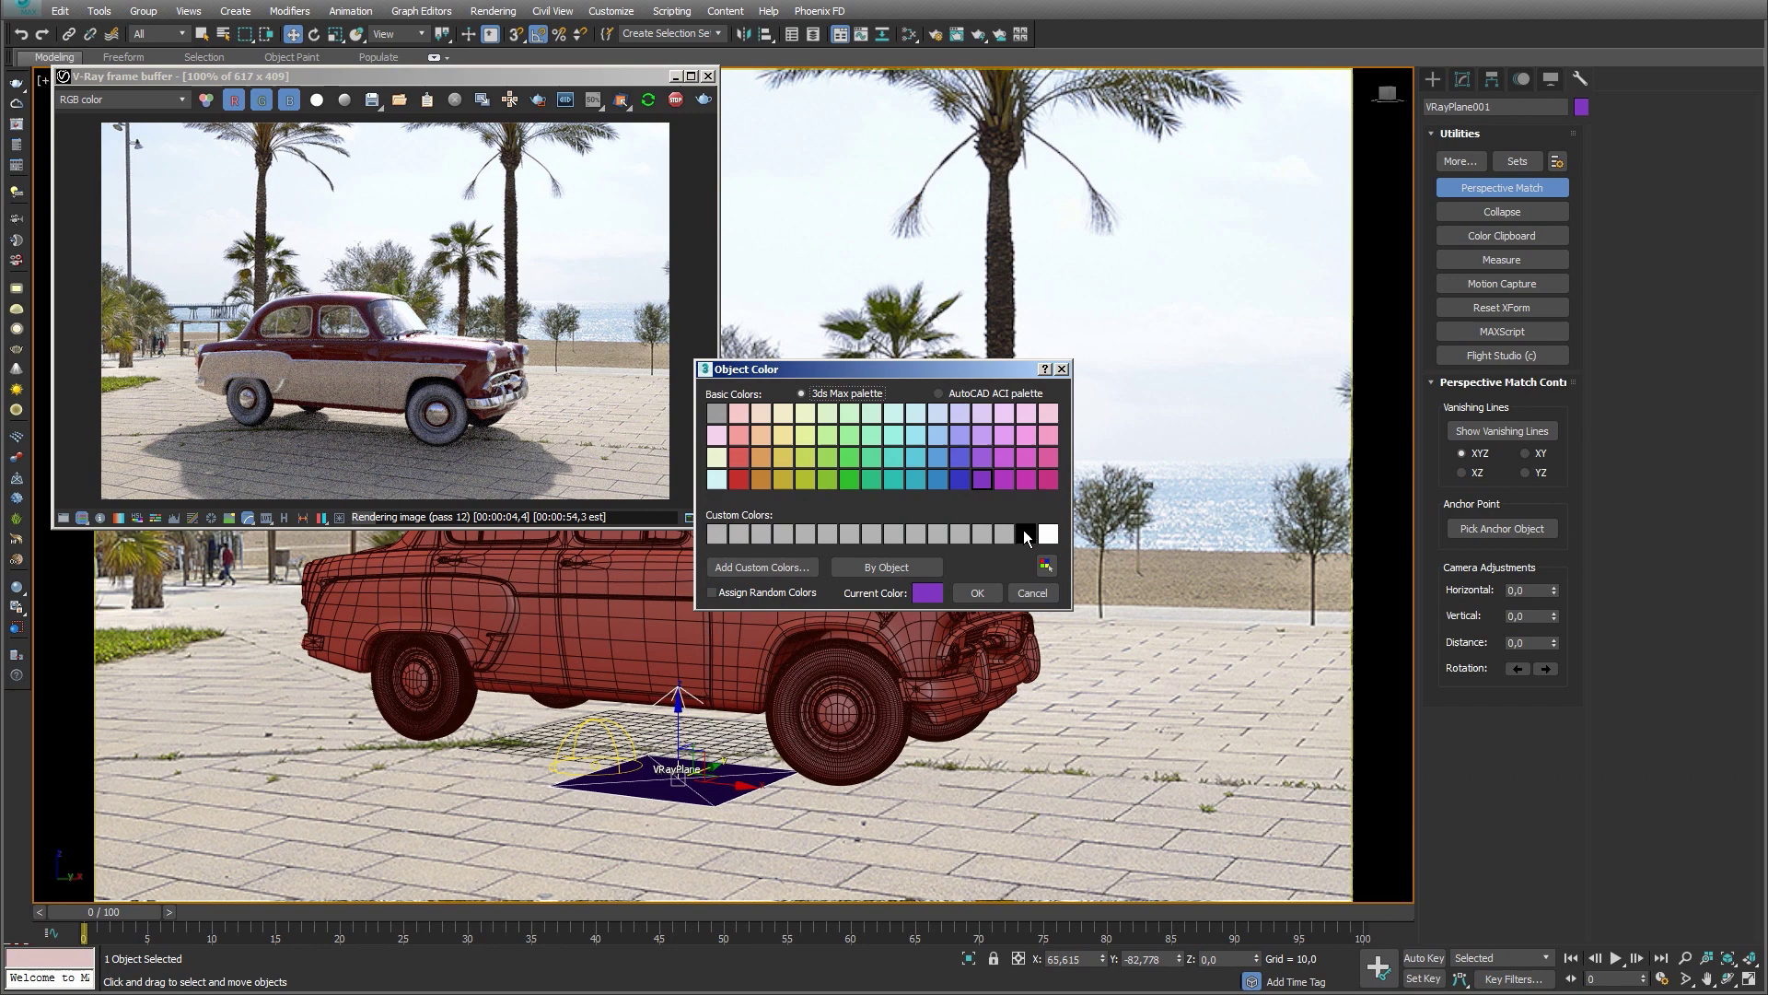
{"action": "left_click", "coordinate": [978, 596]}
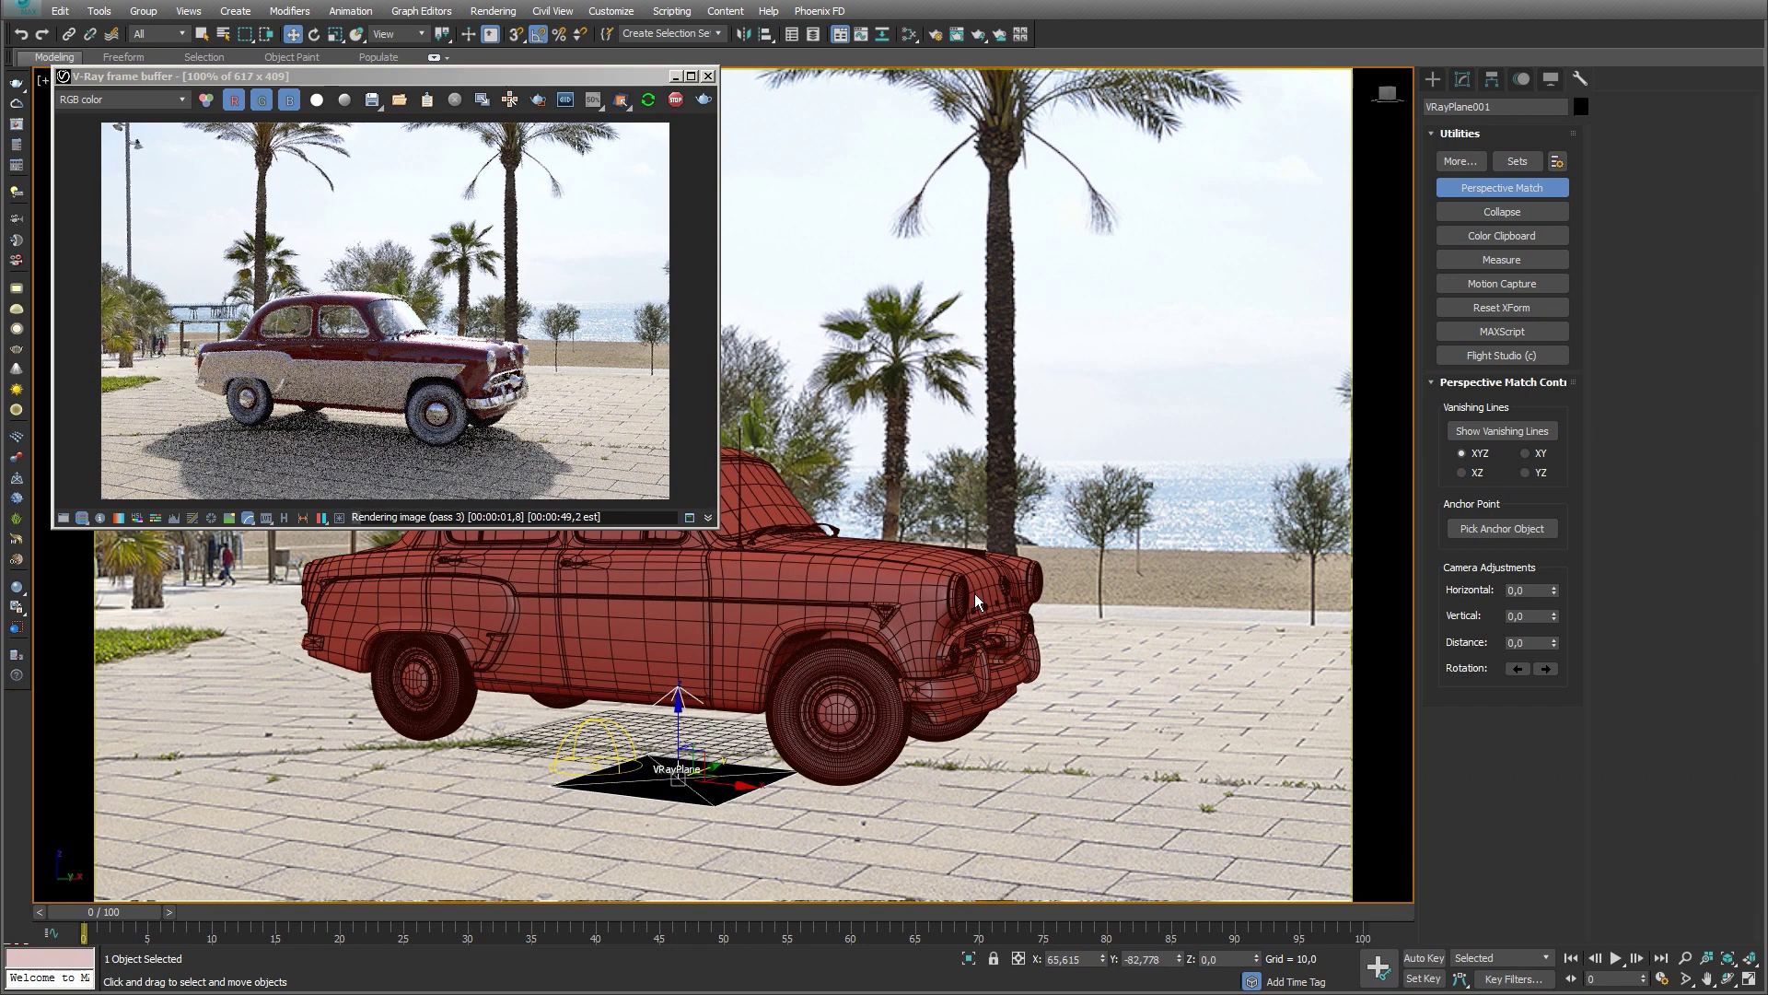
{"action": "left_click", "coordinate": [938, 35]}
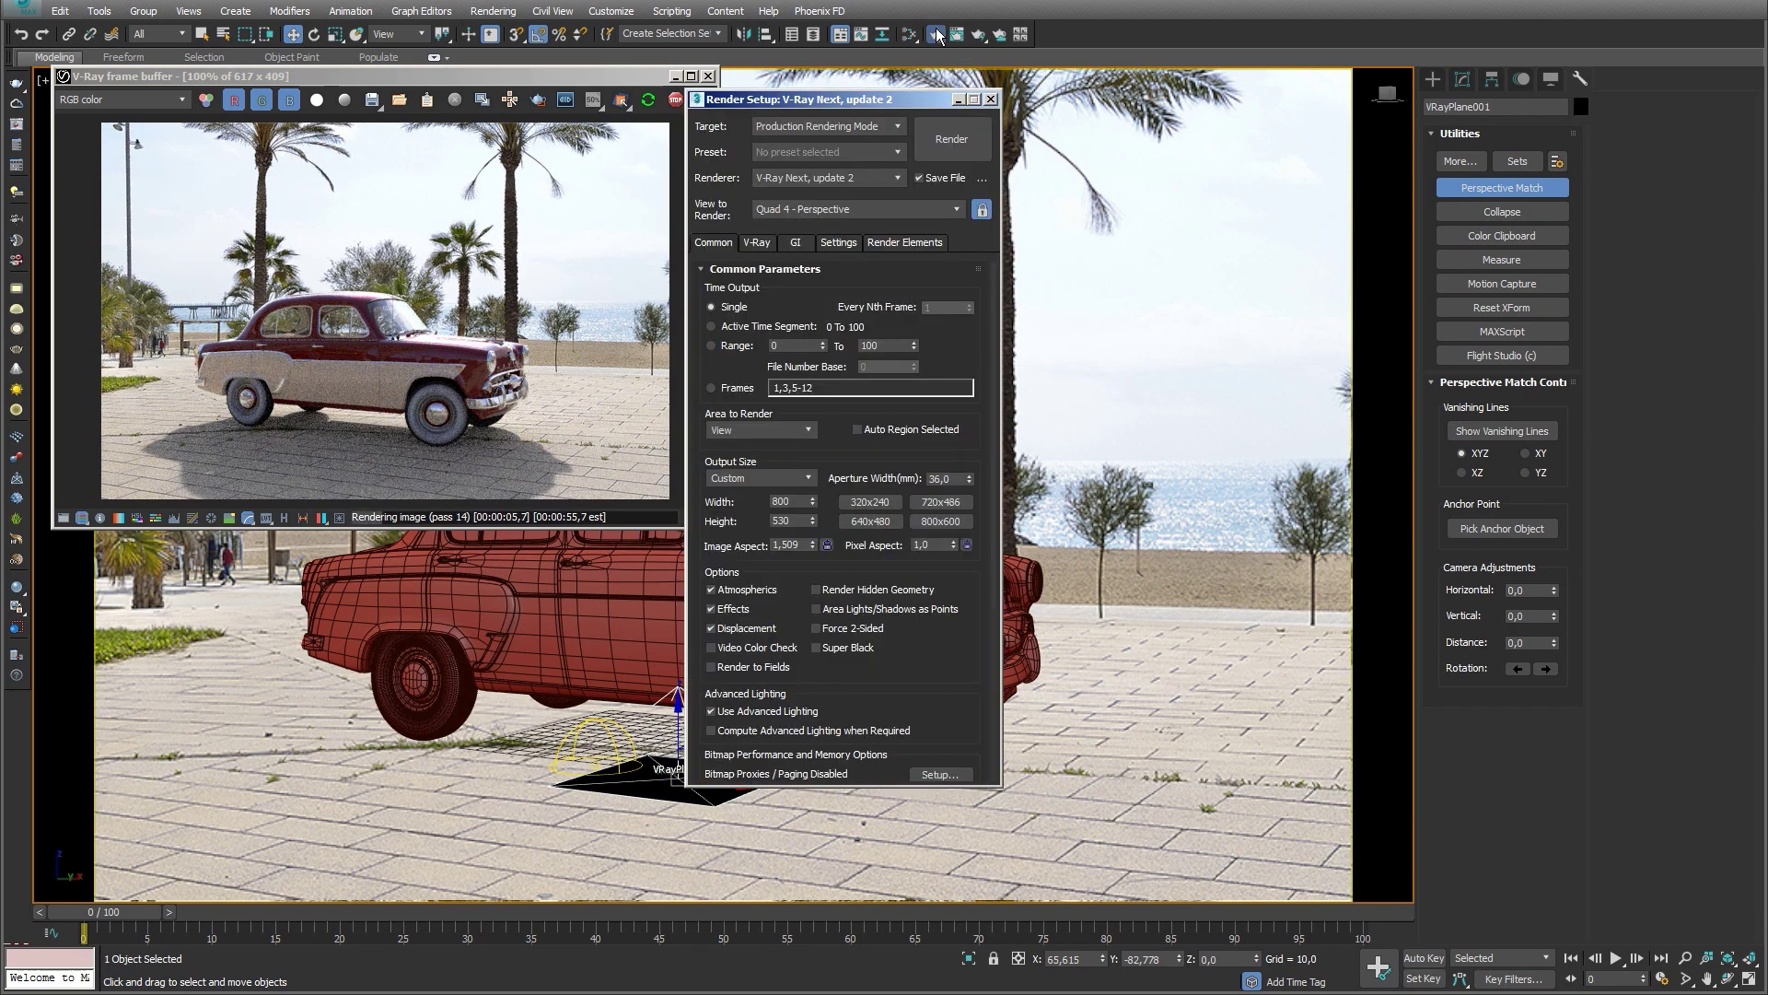
Step: Save the main render output as JPEG at quality 100 and enable bloom/glare in the frame buffer
{"action": "left_click", "coordinate": [983, 181]}
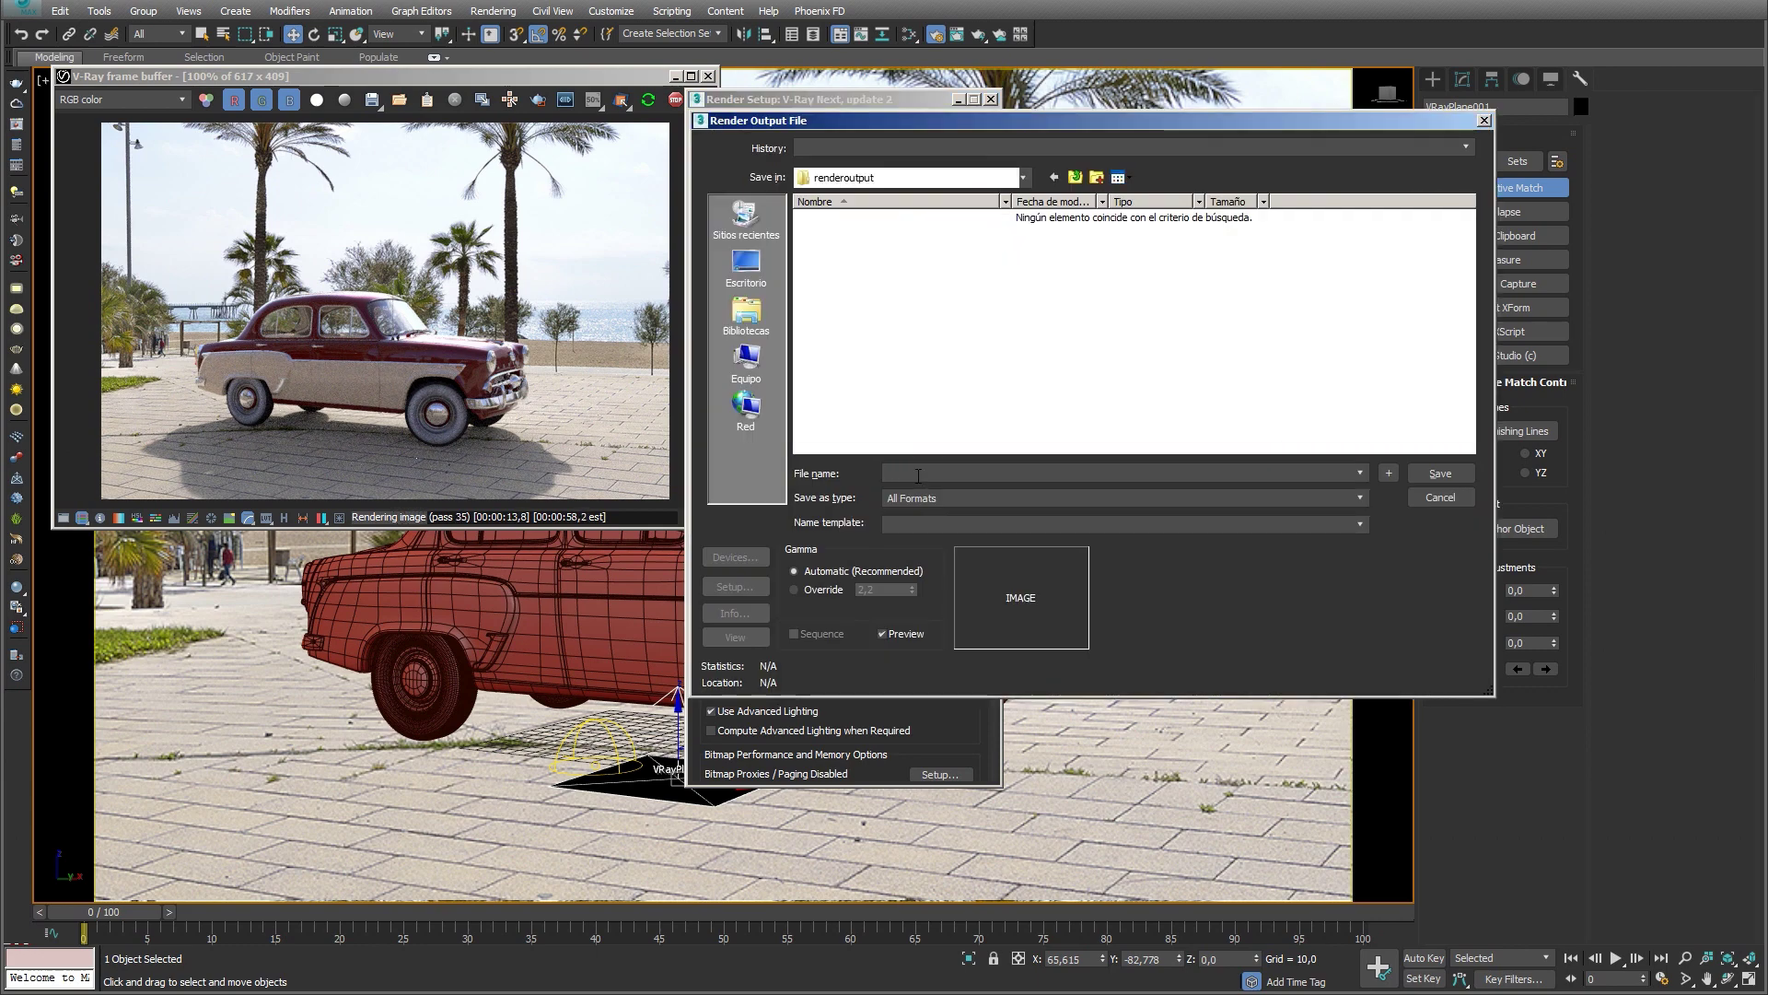
{"action": "left_click", "coordinate": [918, 501]}
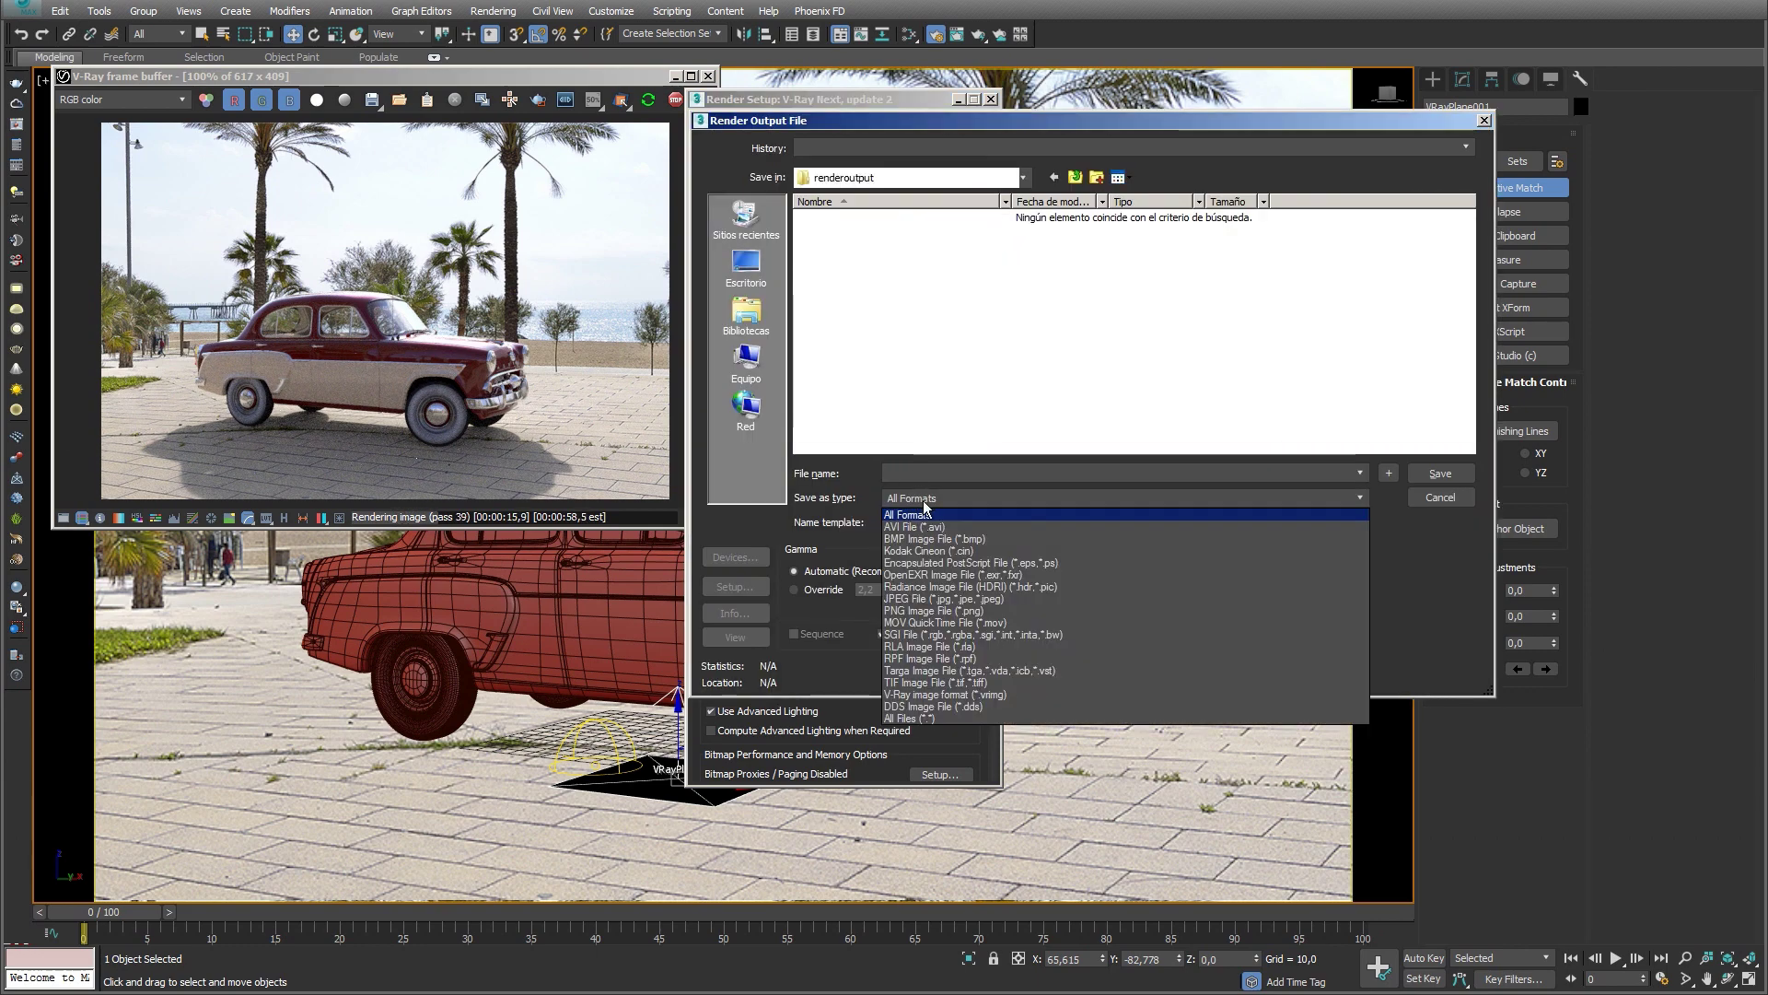
{"action": "left_click", "coordinate": [907, 604]}
{"action": "type", "text": "render-"}
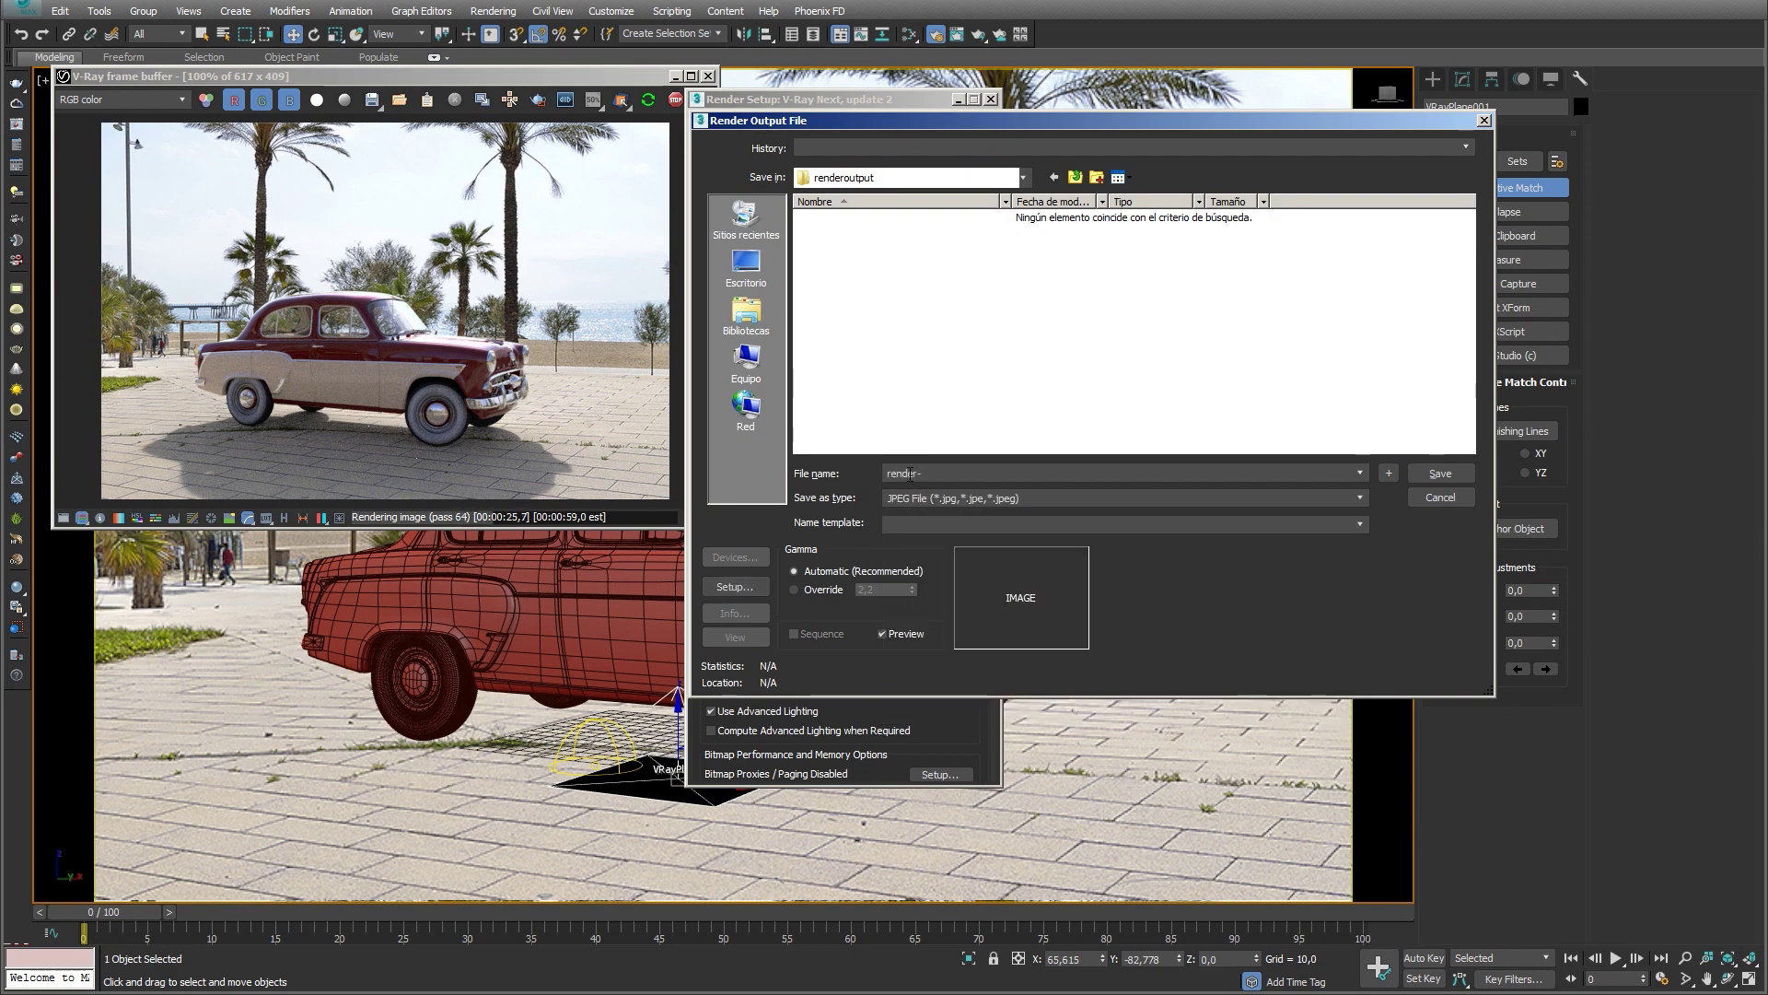
{"action": "left_click", "coordinate": [1430, 475]}
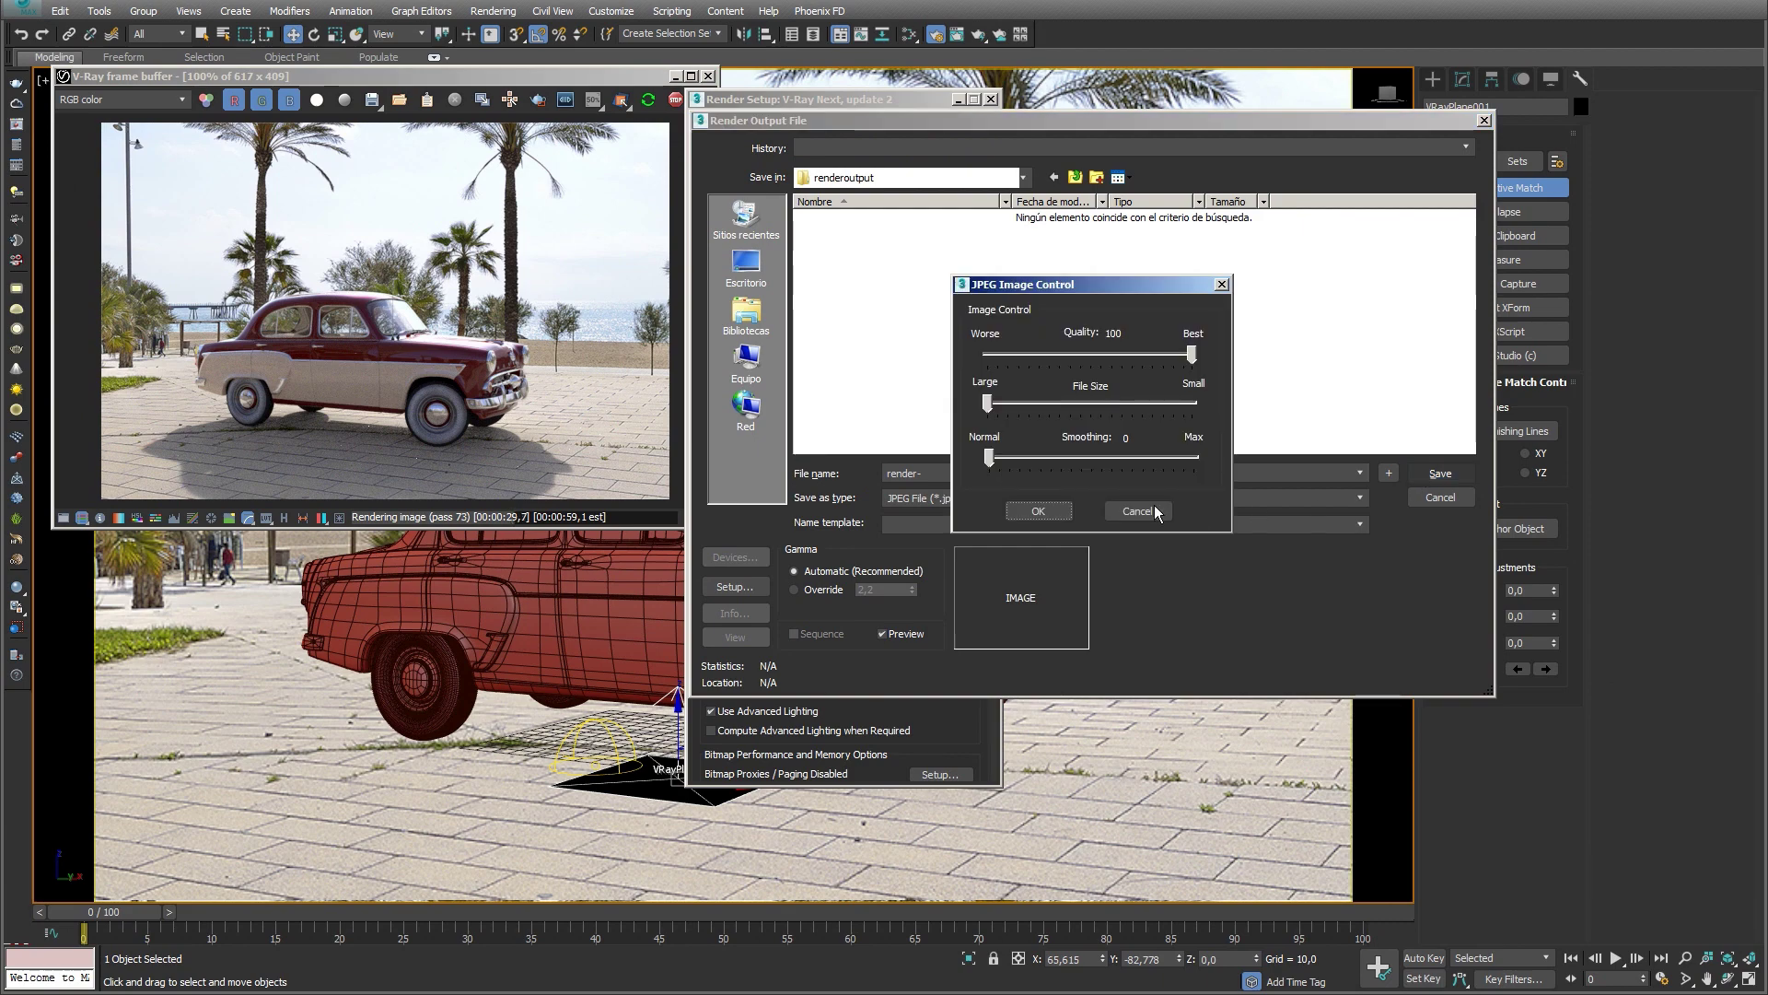
{"action": "left_click", "coordinate": [1053, 517]}
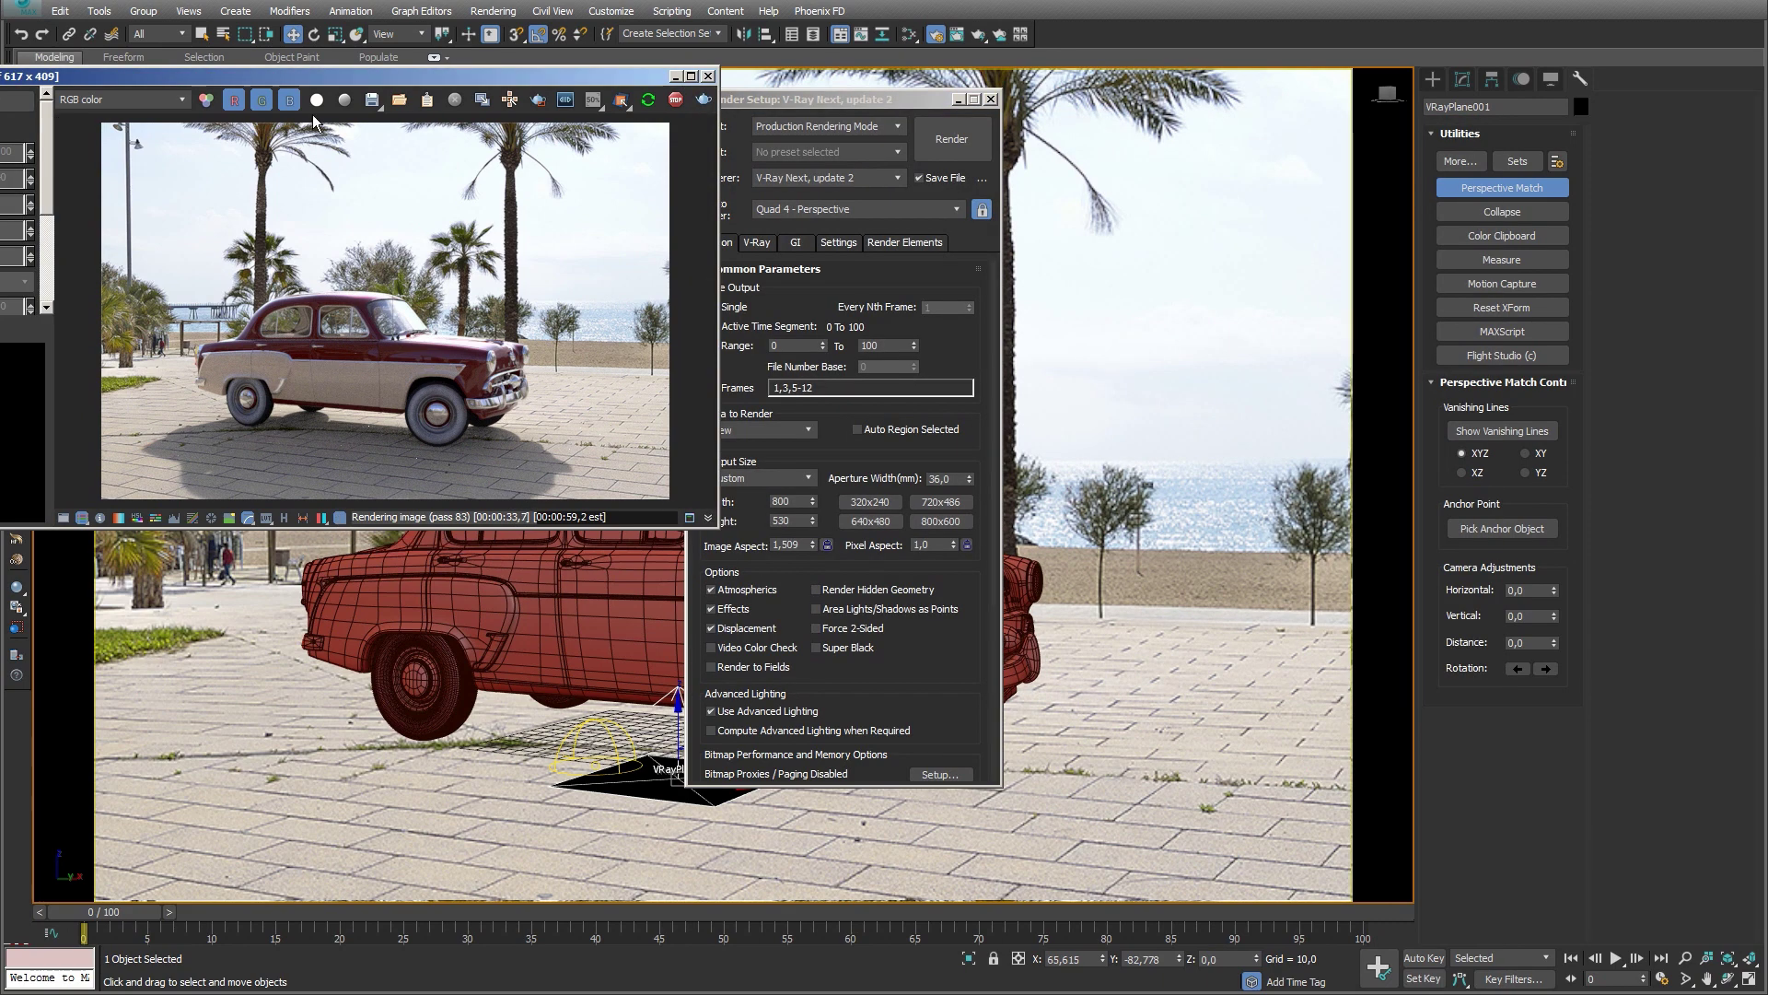
{"action": "mouse_move", "coordinate": [367, 83]}
{"action": "left_mouse_down"}
{"action": "mouse_move", "coordinate": [589, 179]}
{"action": "mouse_move", "coordinate": [705, 187]}
{"action": "left_mouse_up"}
{"action": "left_click", "coordinate": [167, 230]}
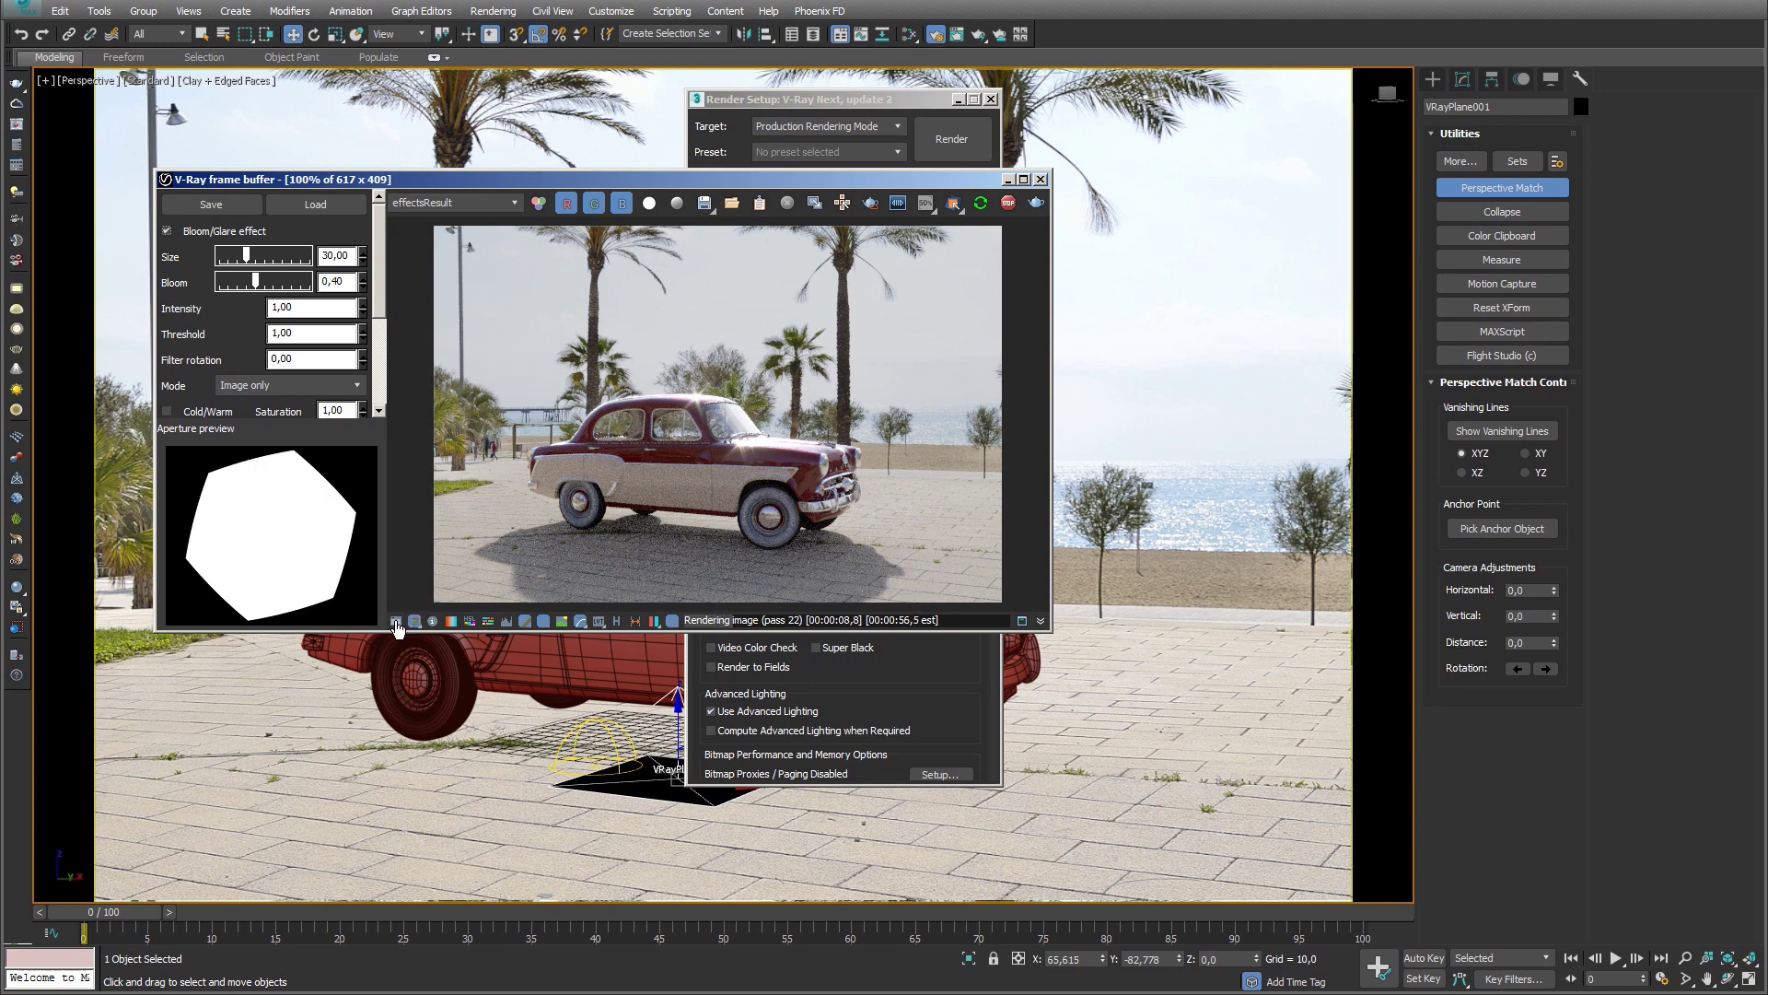
Step: Show the frame buffer colour corrections panel with Exposure and Curve collapsed
{"action": "left_click", "coordinate": [396, 621]}
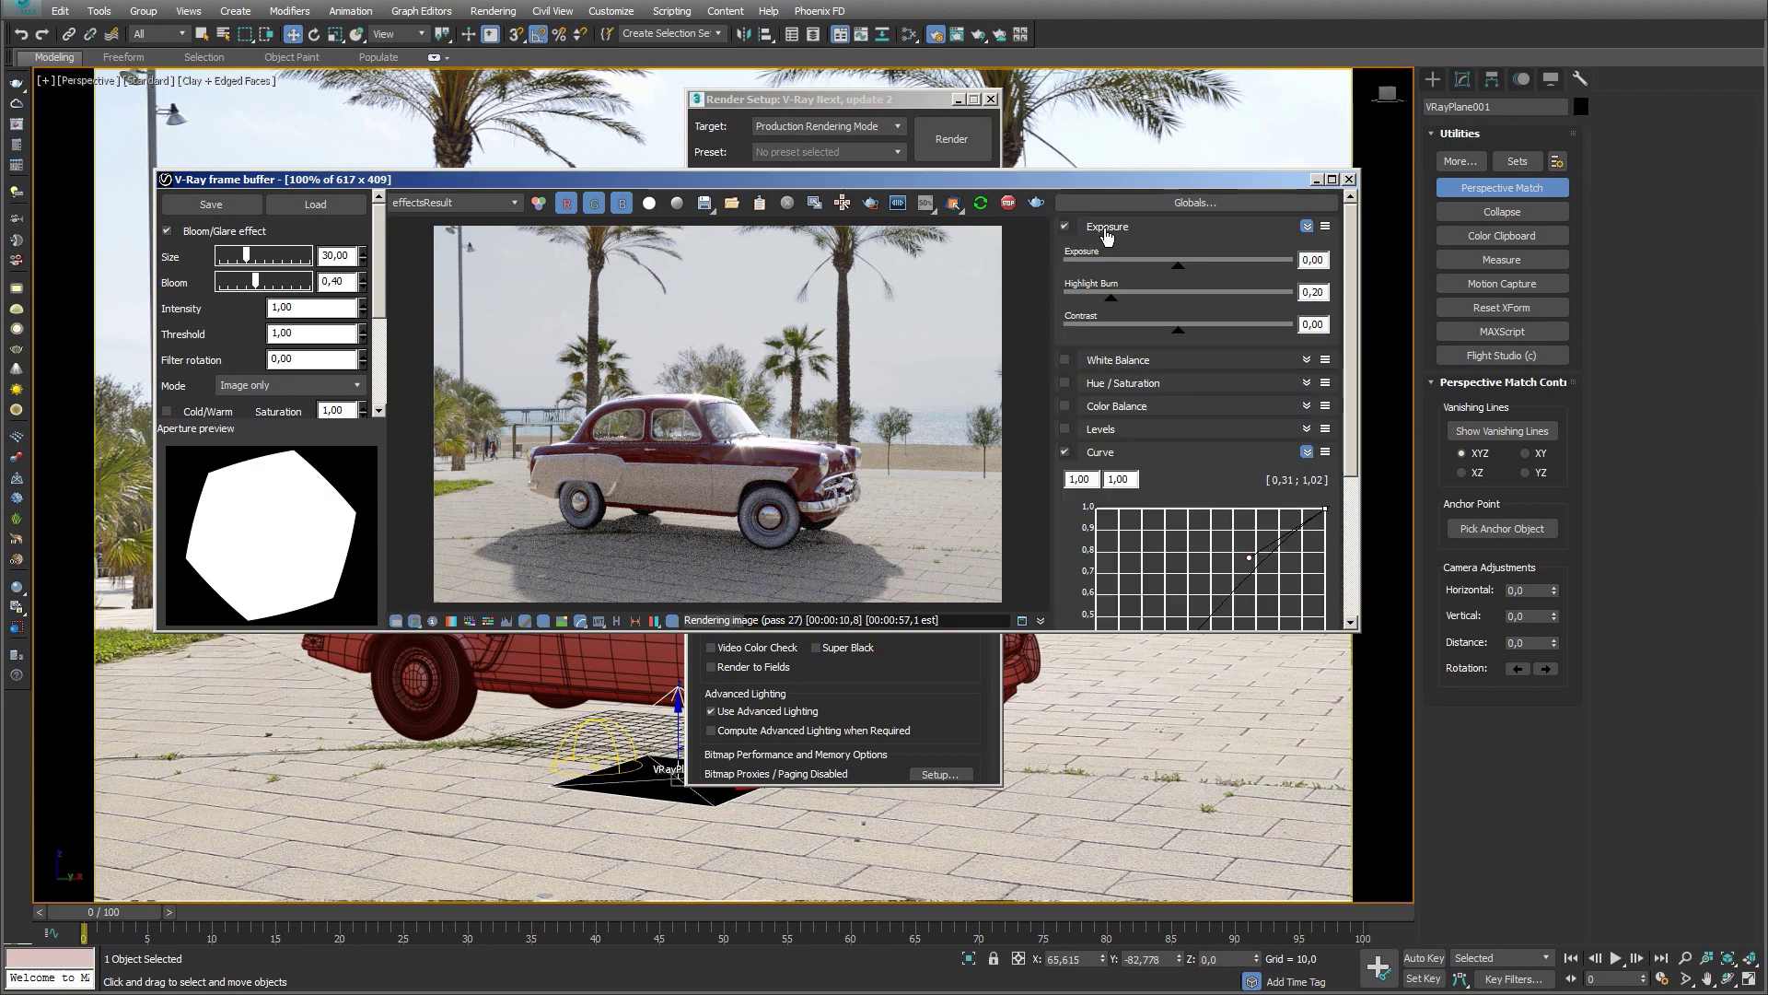
{"action": "left_click", "coordinate": [1101, 231]}
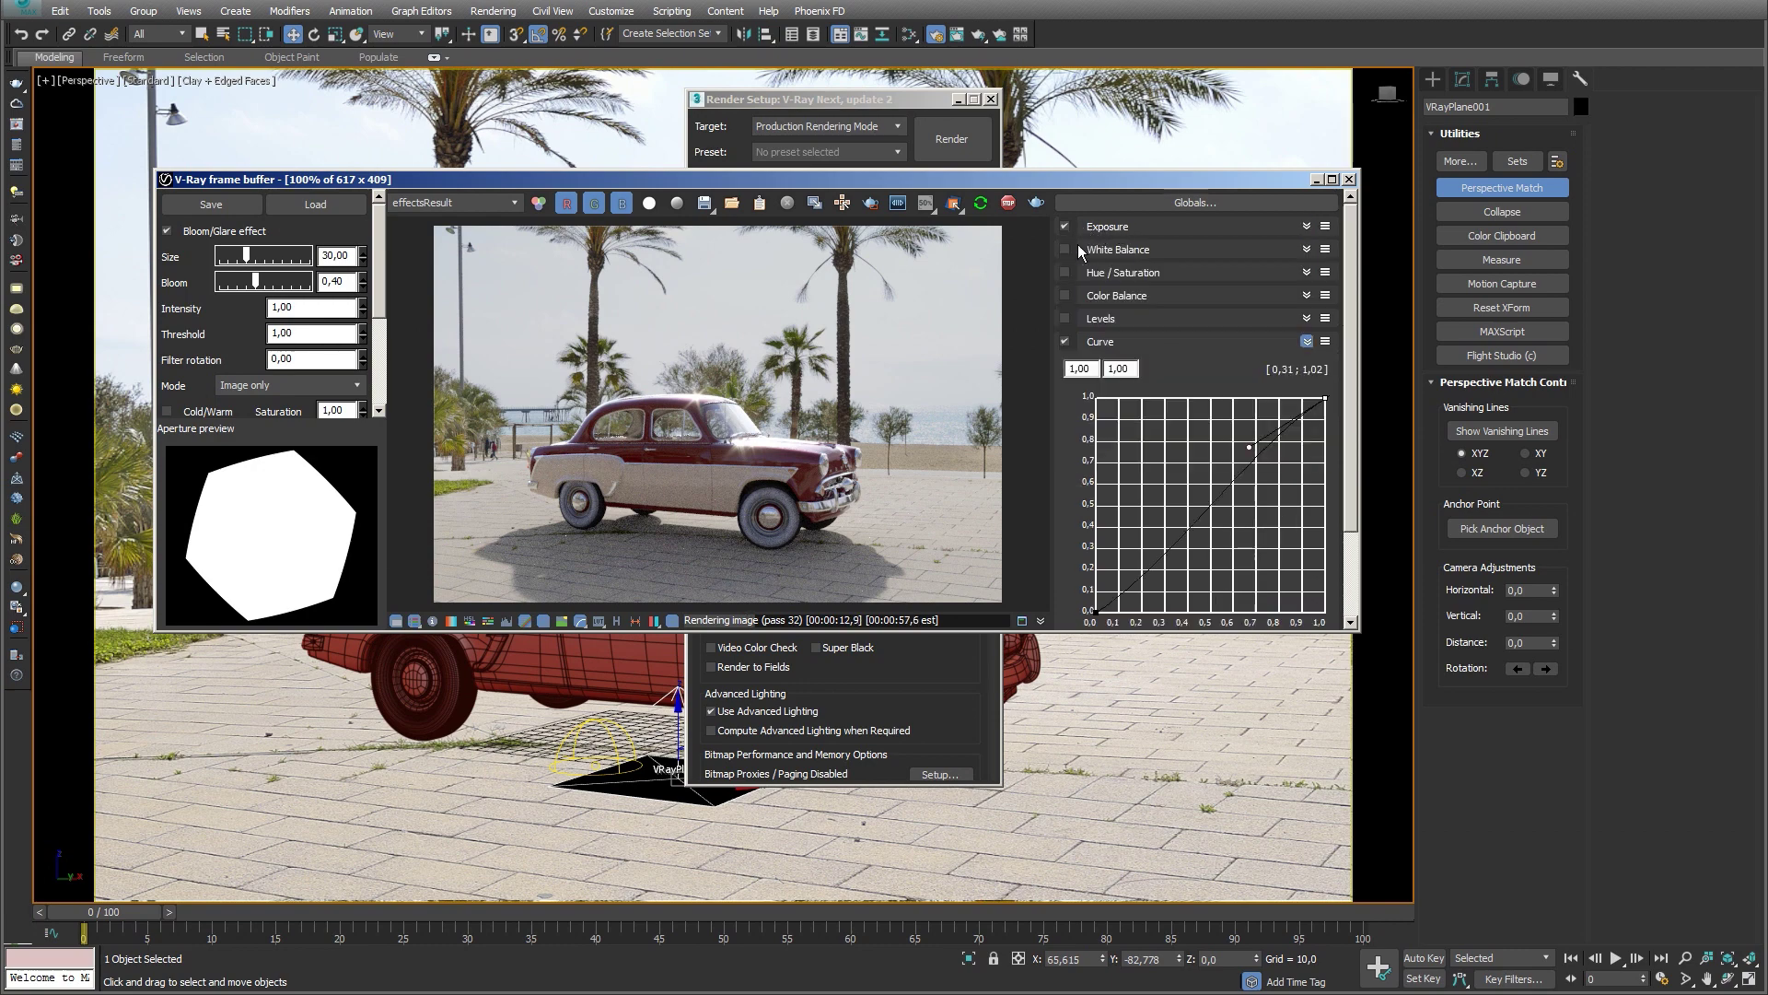
{"action": "left_click", "coordinate": [1098, 342]}
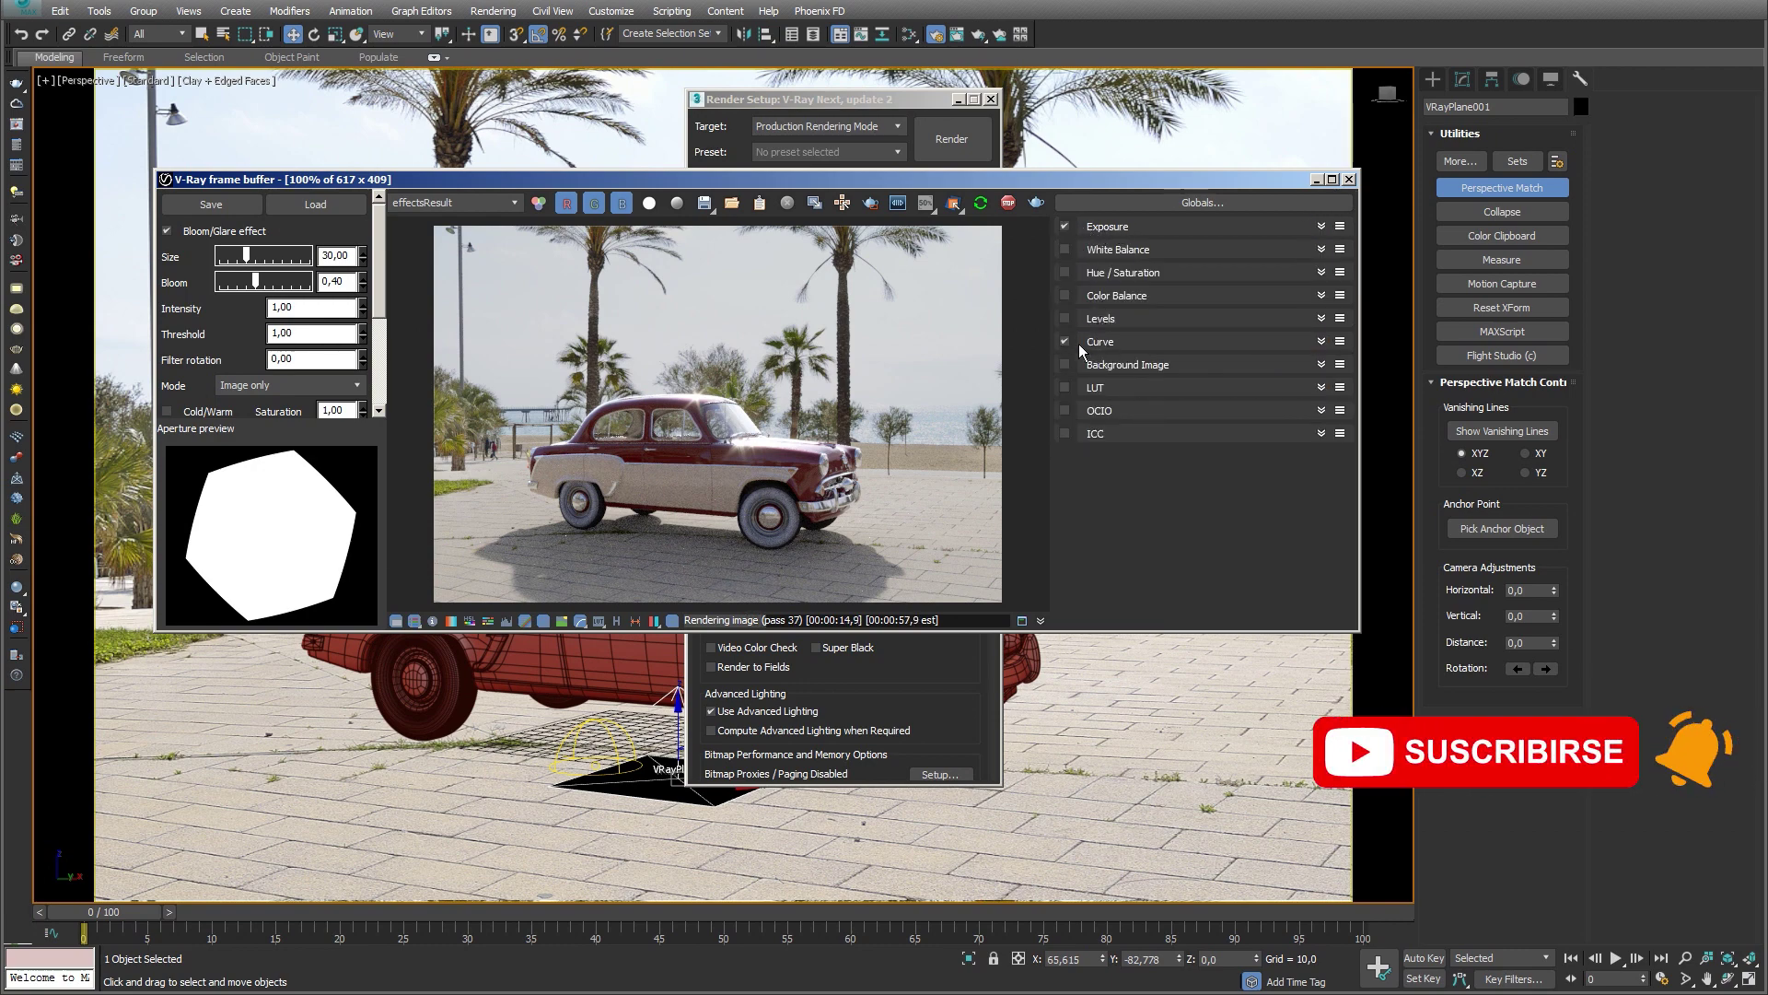
Step: Render the final 2500×1656 car image, review the render elements, and switch to the Renders folder
{"action": "key", "text": "shift+q"}
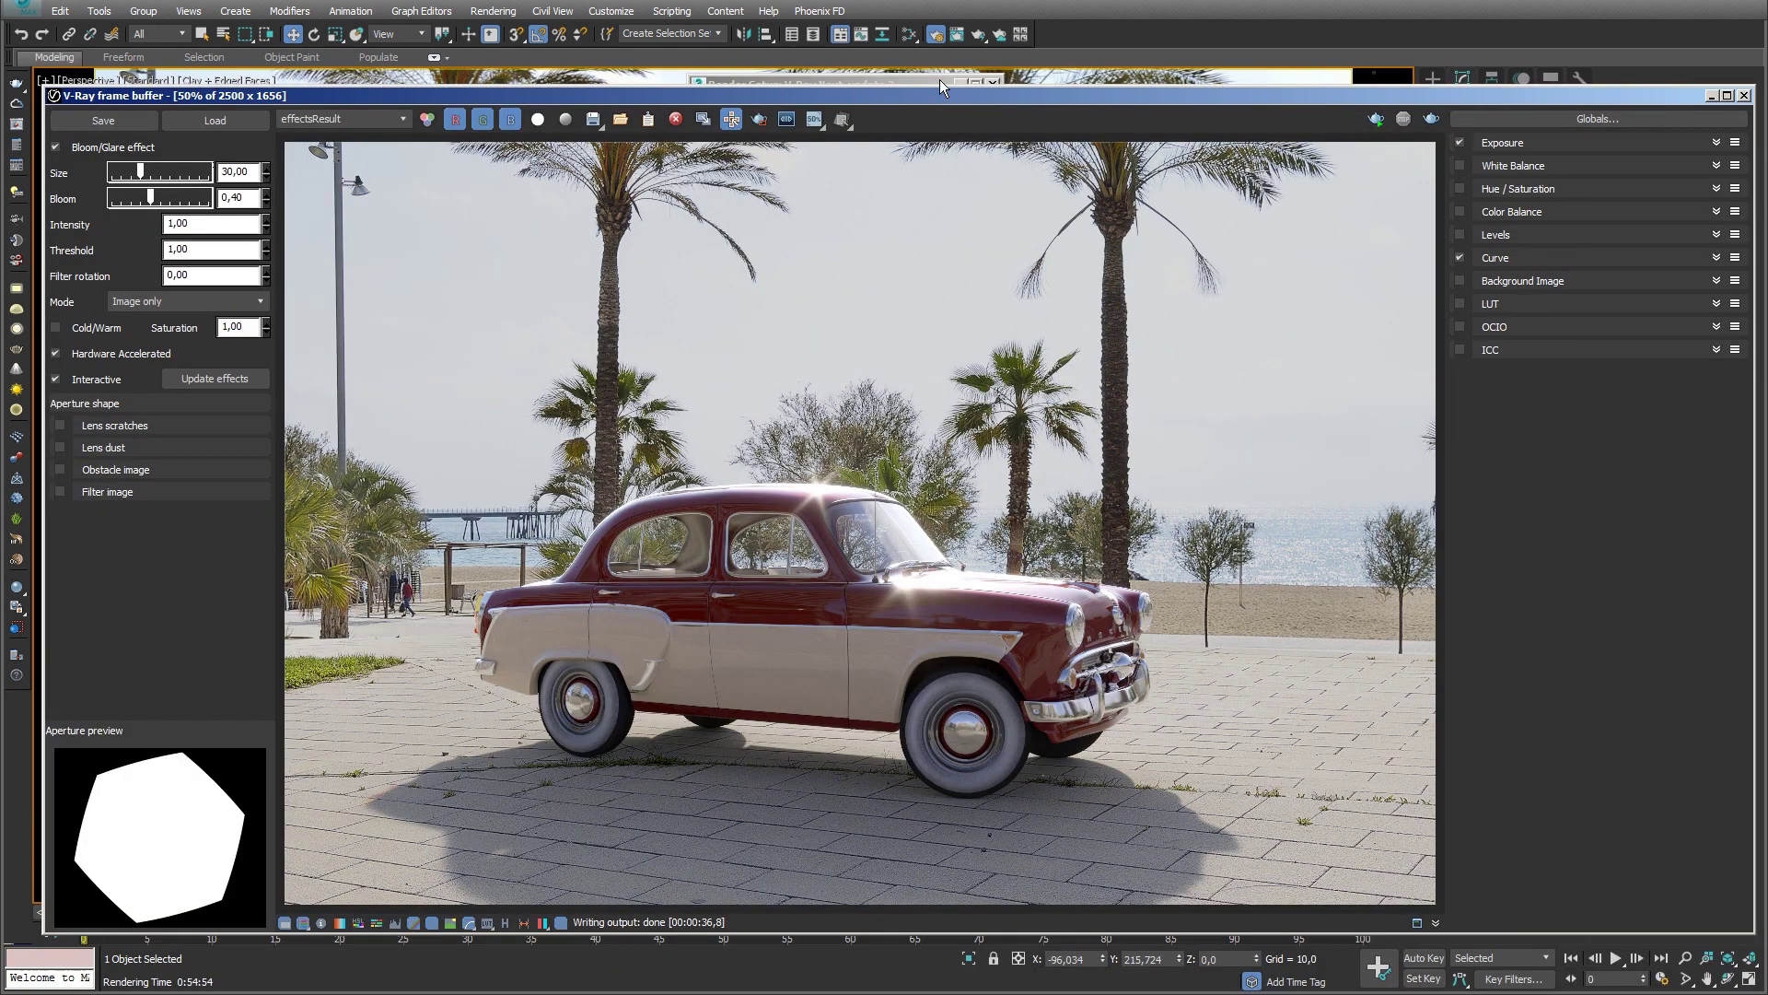
{"action": "left_click", "coordinate": [940, 81]}
{"action": "left_click", "coordinate": [905, 226]}
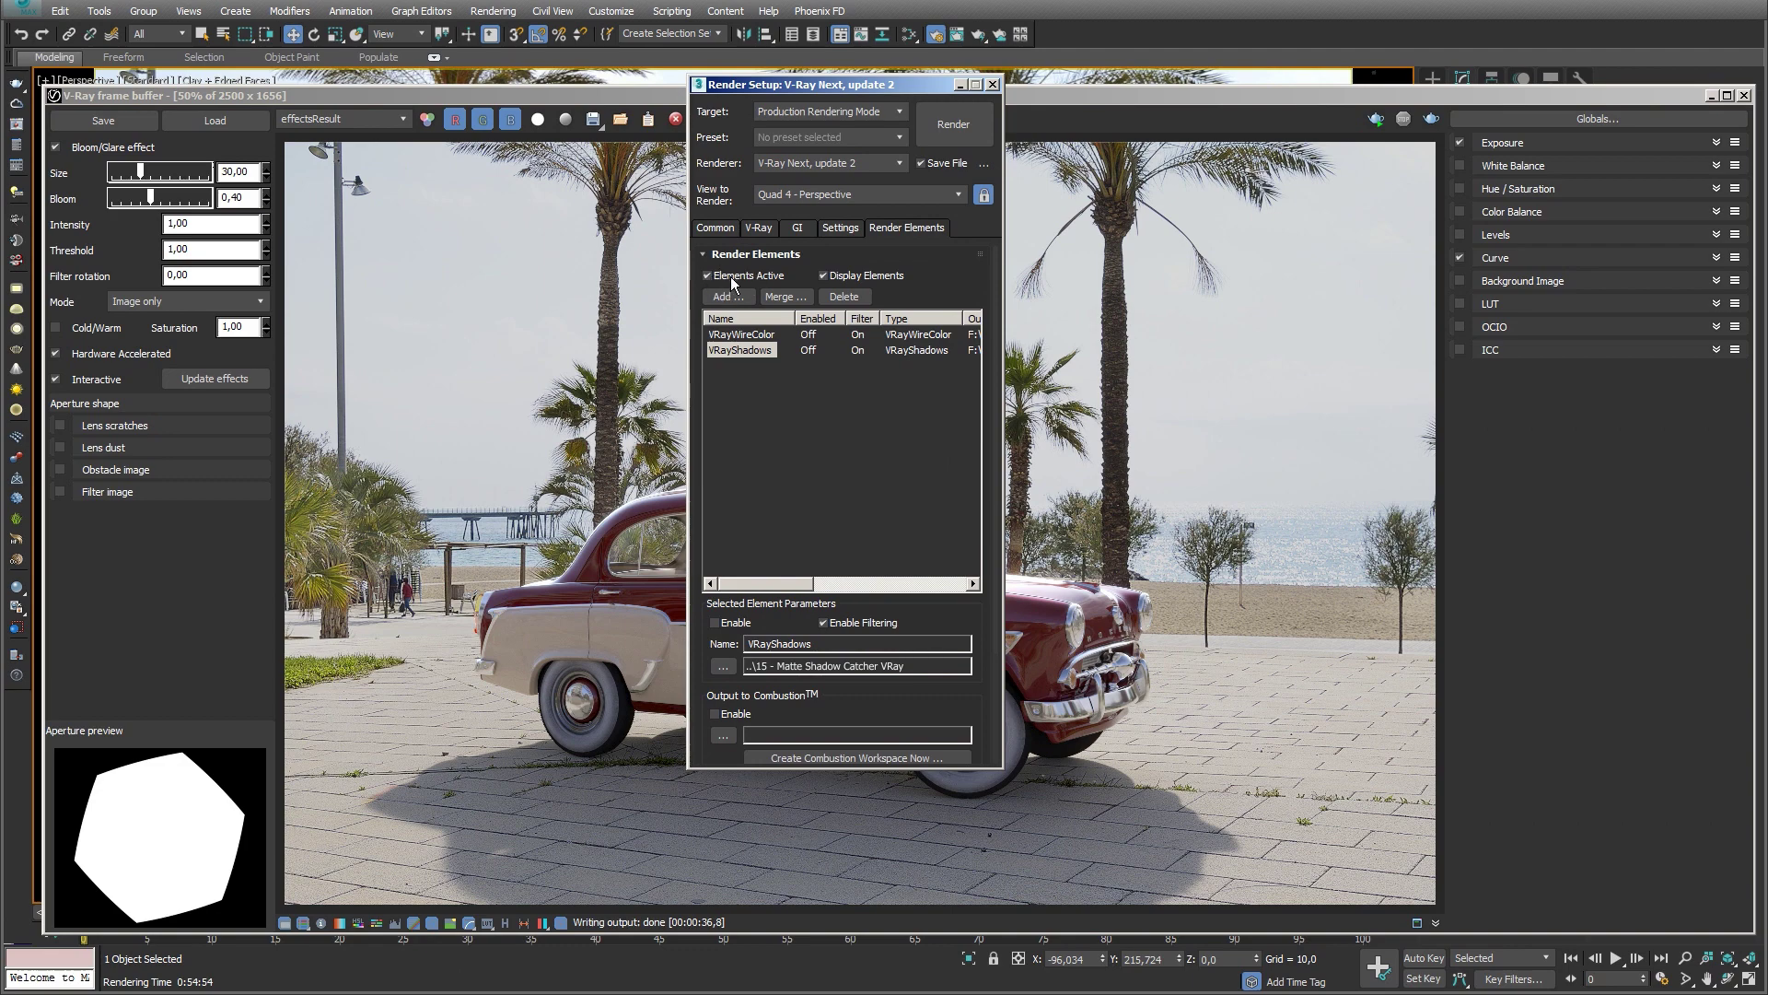
{"action": "key", "text": "alt+Tab"}
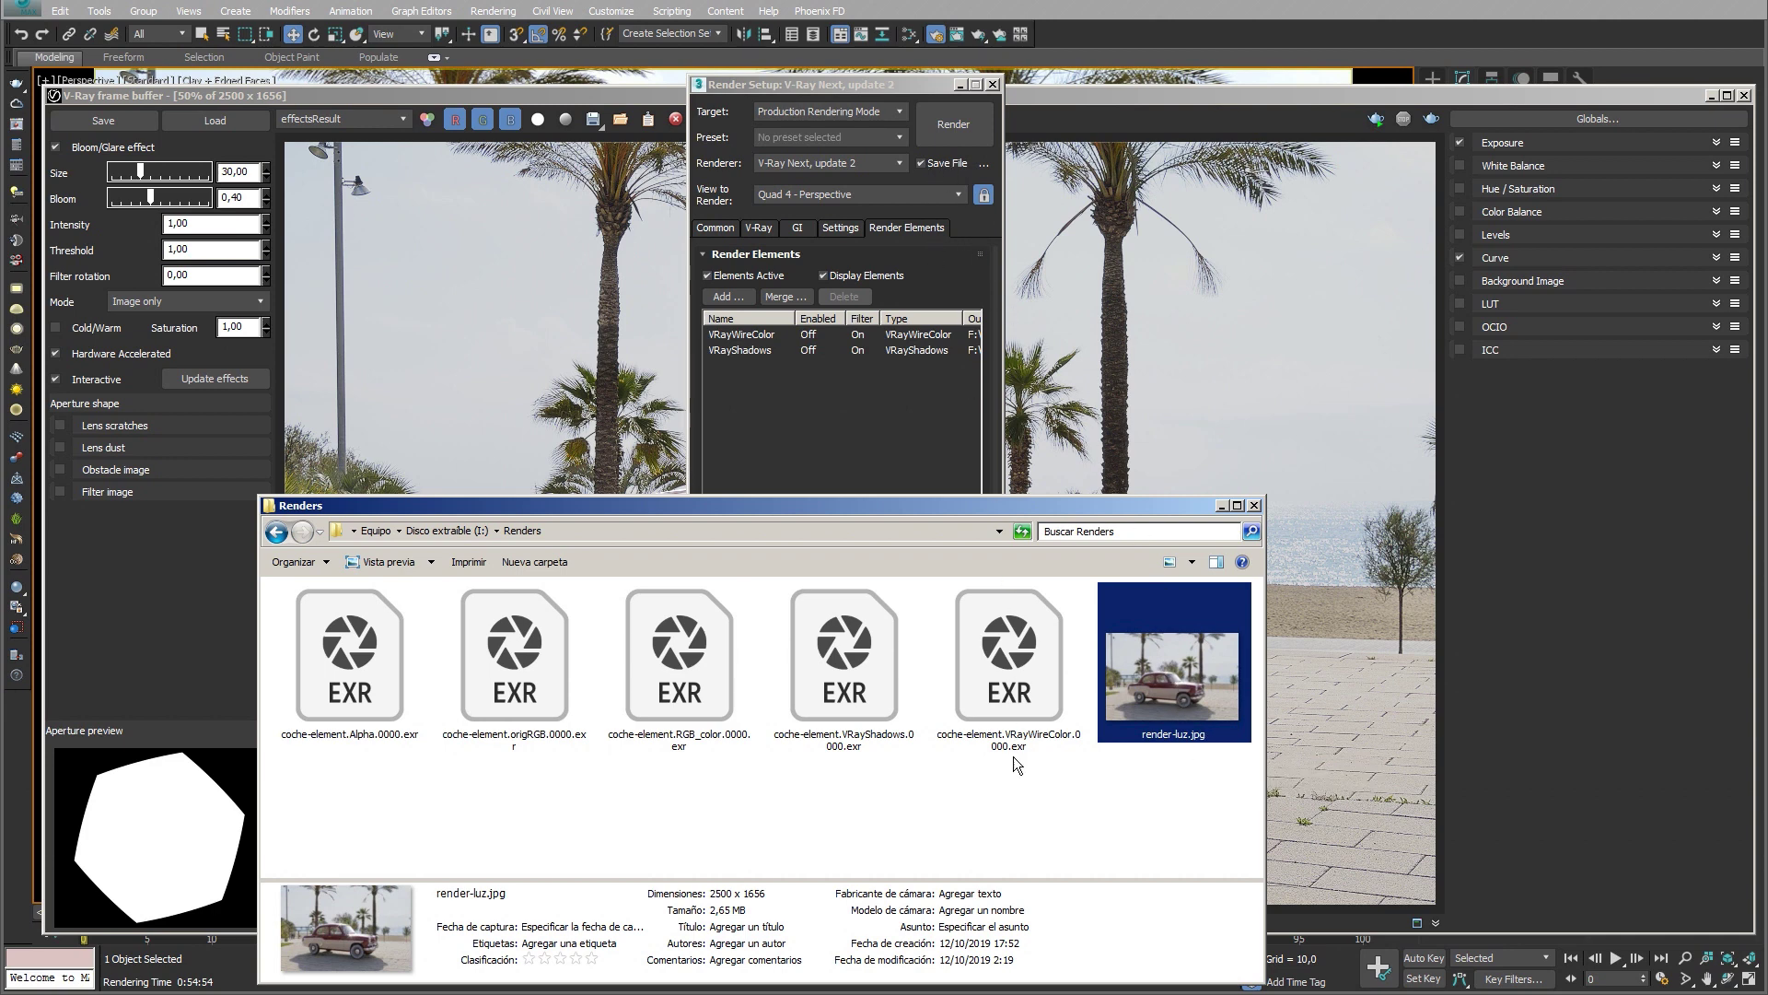
Step: Select the car's coche-element.origRGB and RGB_color EXR files in the Renders folder
{"action": "left_click_drag", "start_coordinate": [1016, 785], "coordinate": [870, 683]}
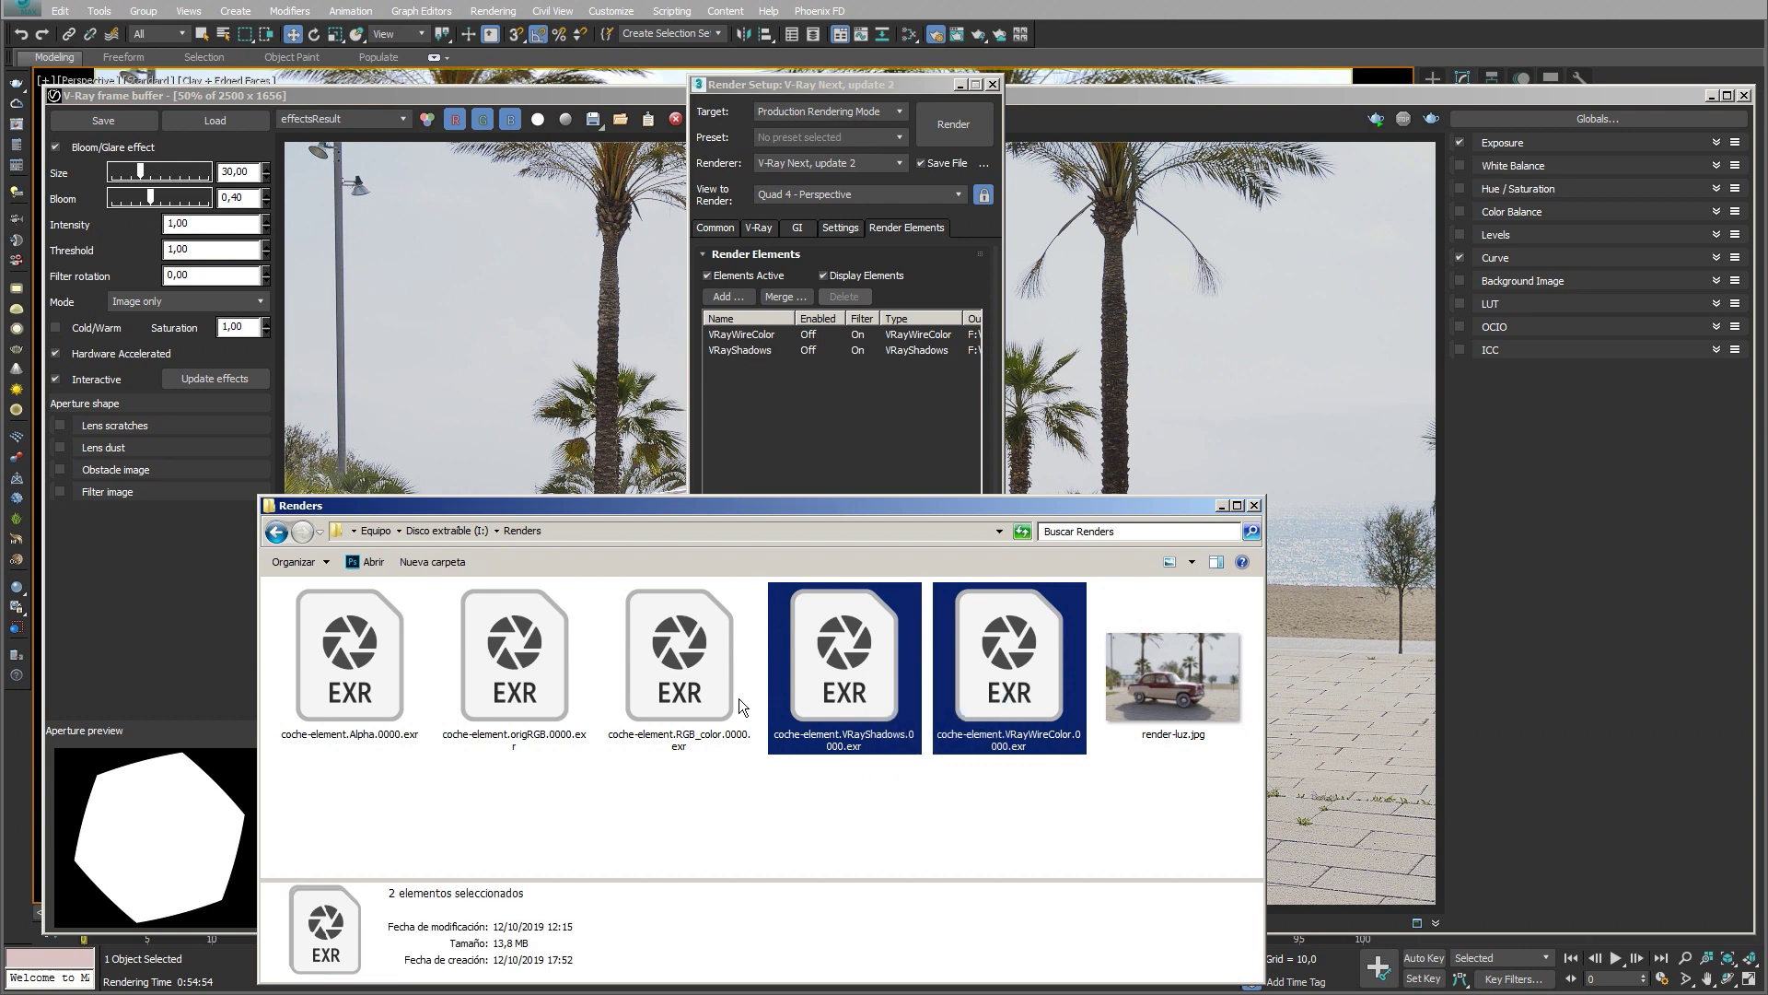
{"action": "left_click_drag", "start_coordinate": [638, 768], "coordinate": [401, 687]}
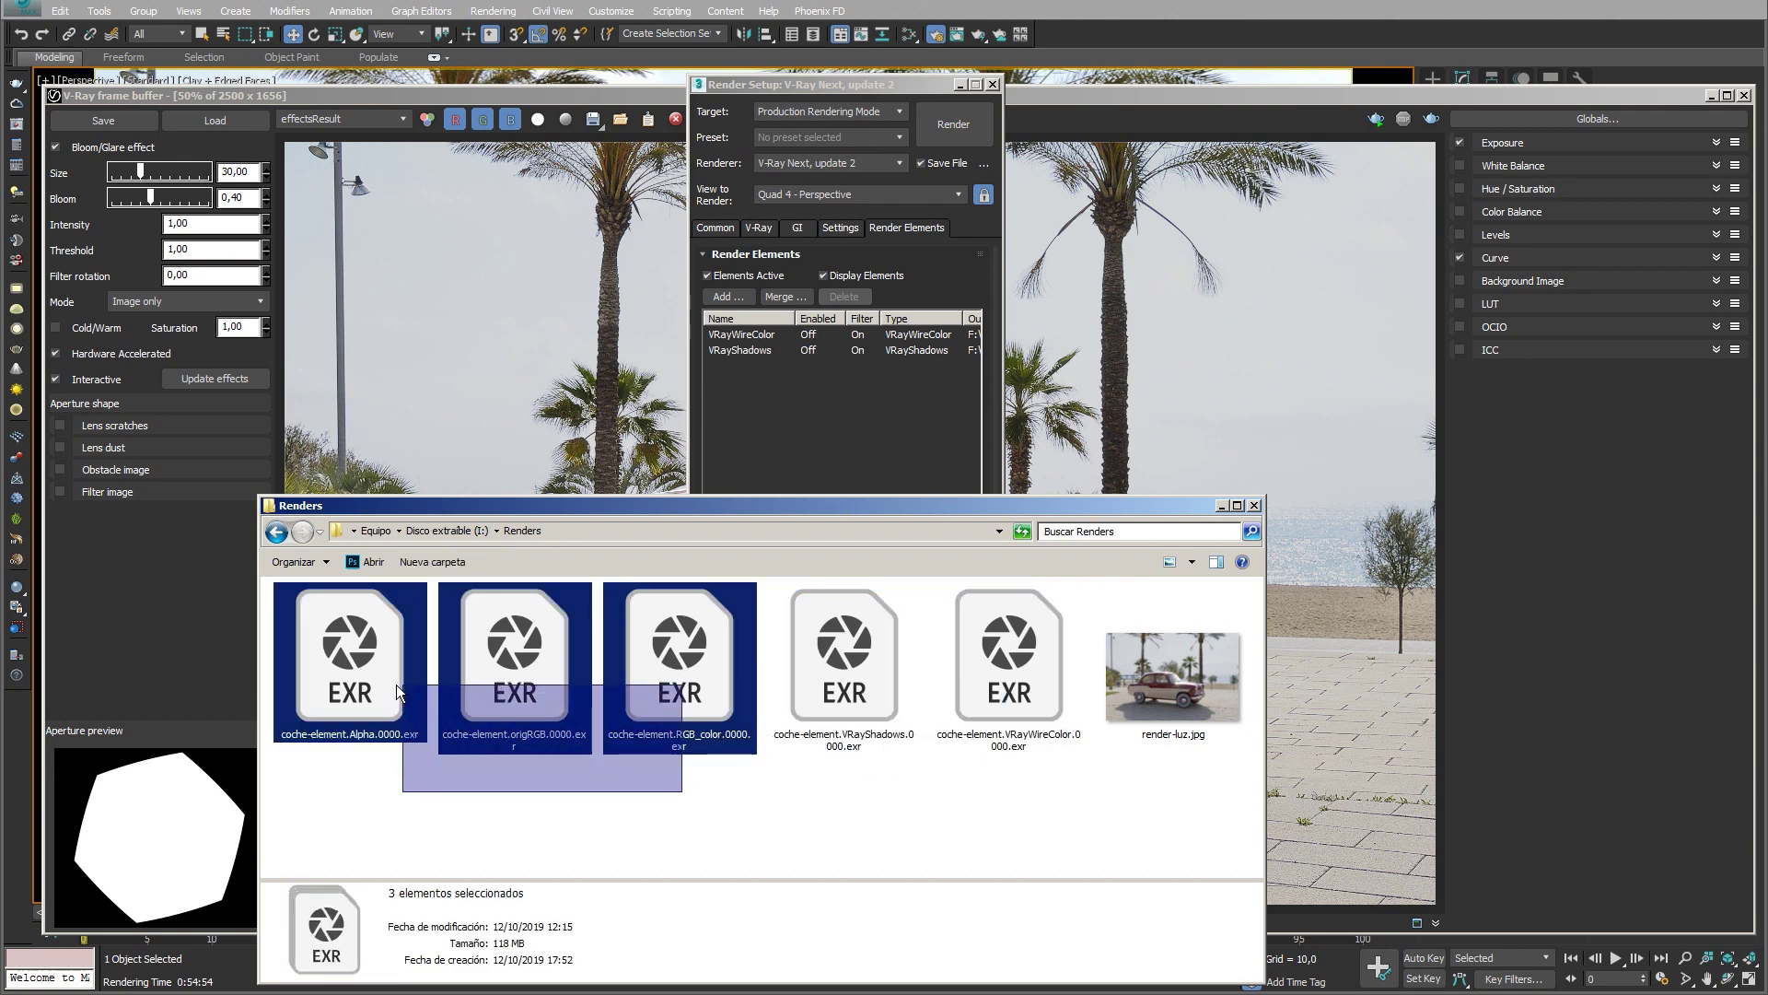
{"action": "left_click", "coordinate": [759, 227]}
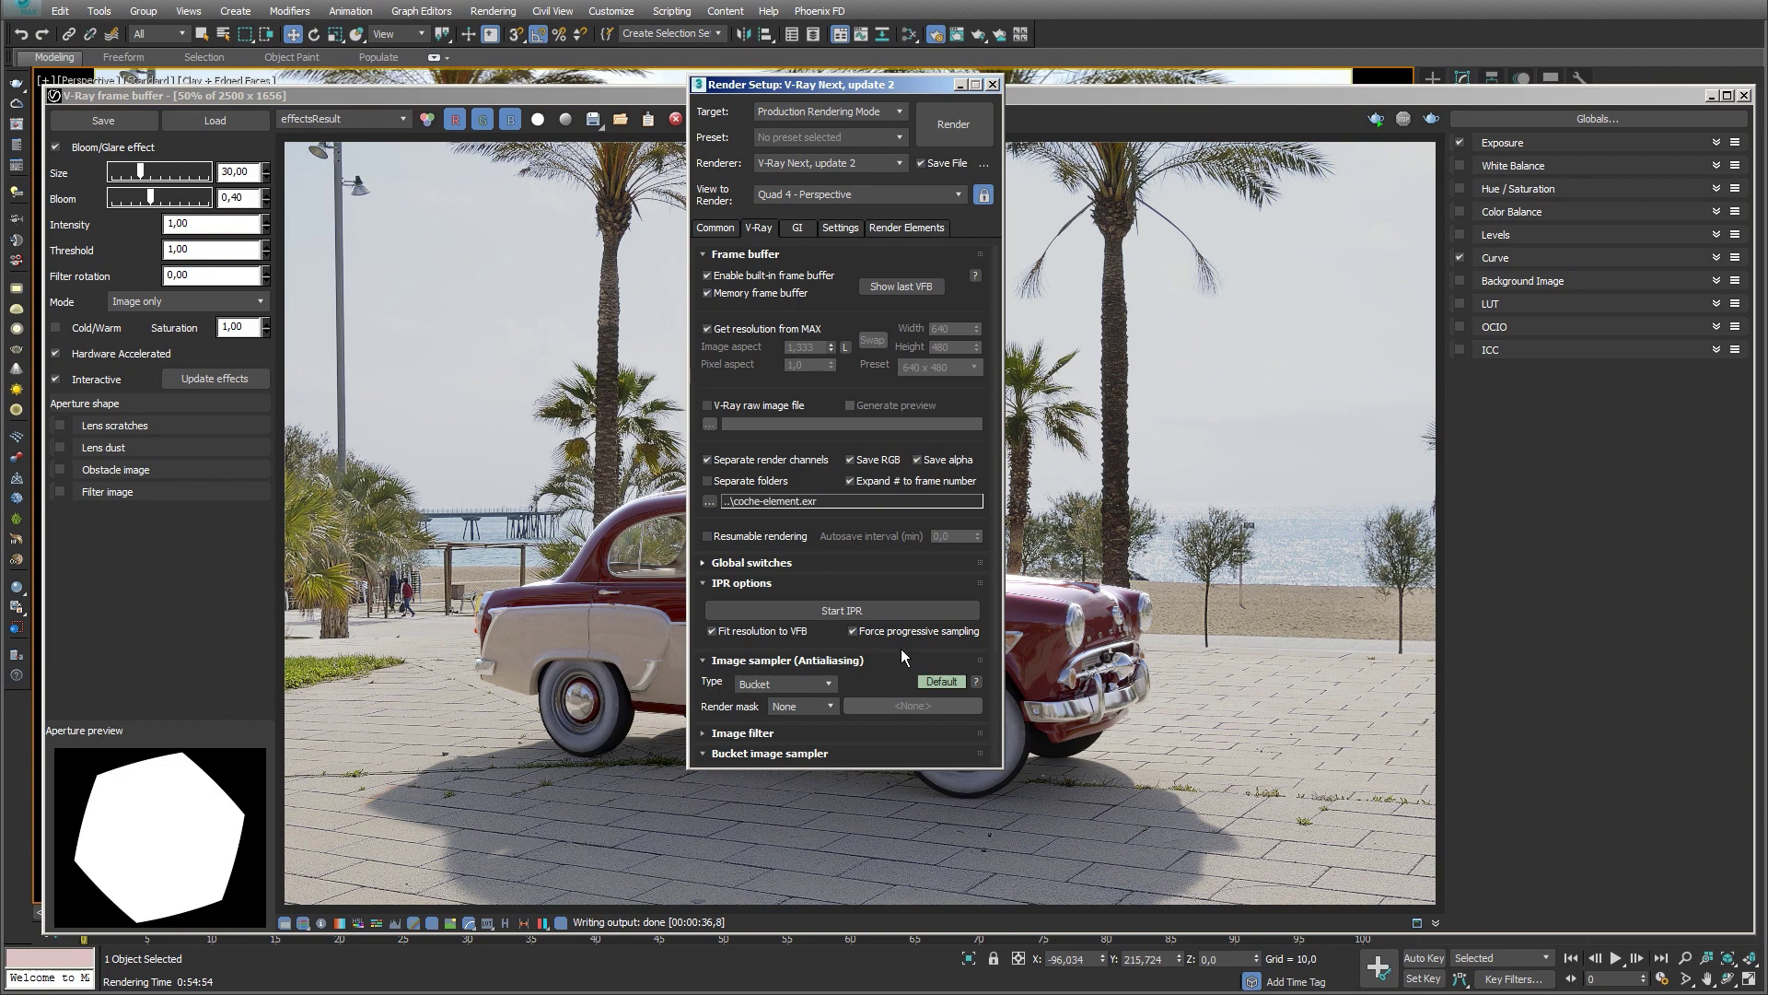
{"action": "key", "text": "alt+Tab"}
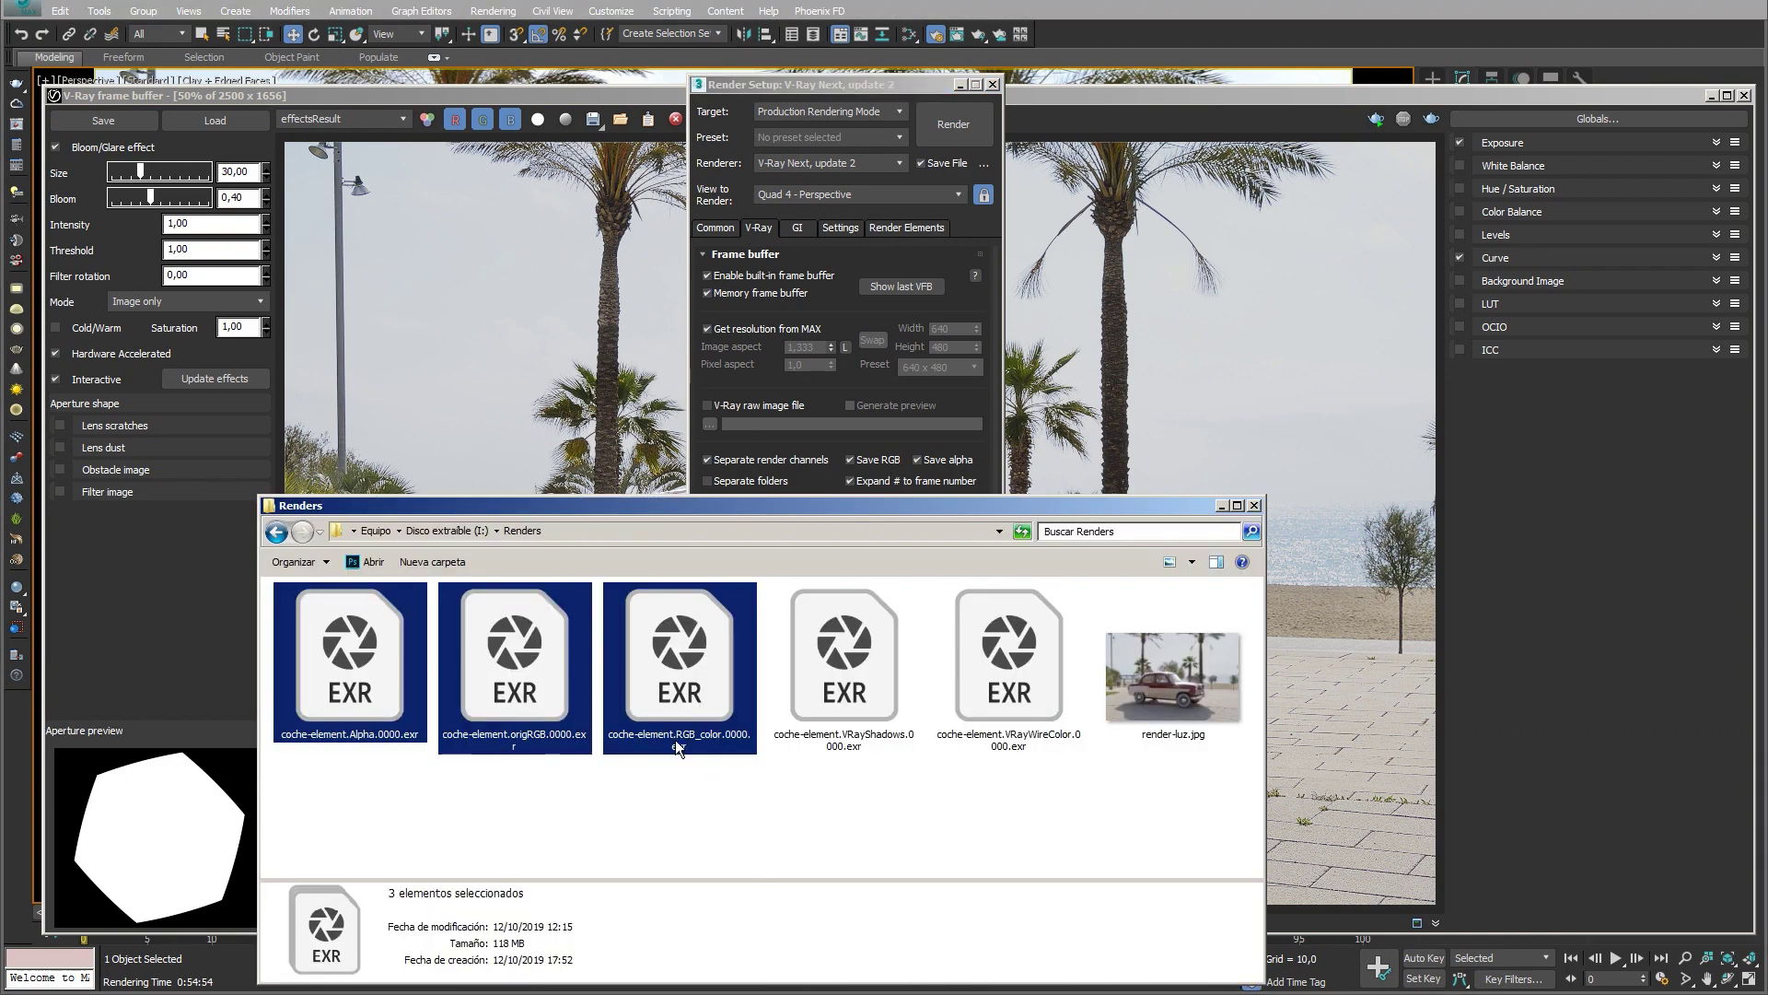
{"action": "left_click", "coordinate": [385, 681]}
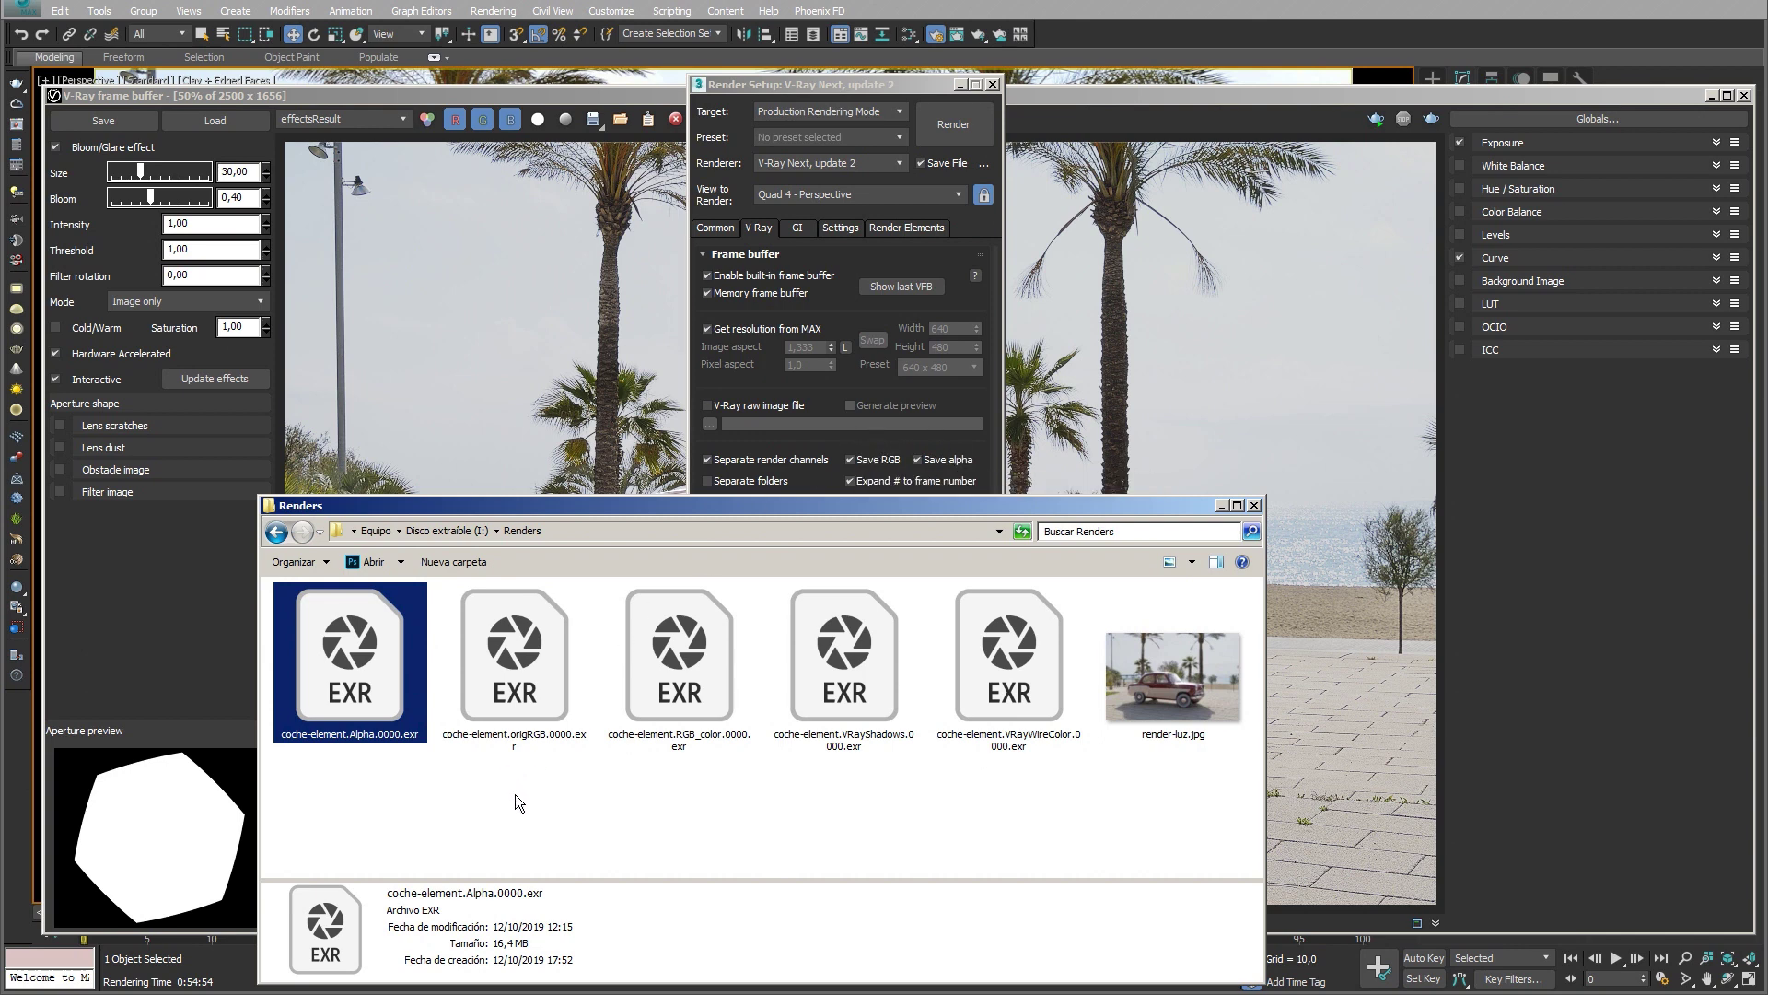
{"action": "left_click_drag", "start_coordinate": [518, 803], "coordinate": [644, 666]}
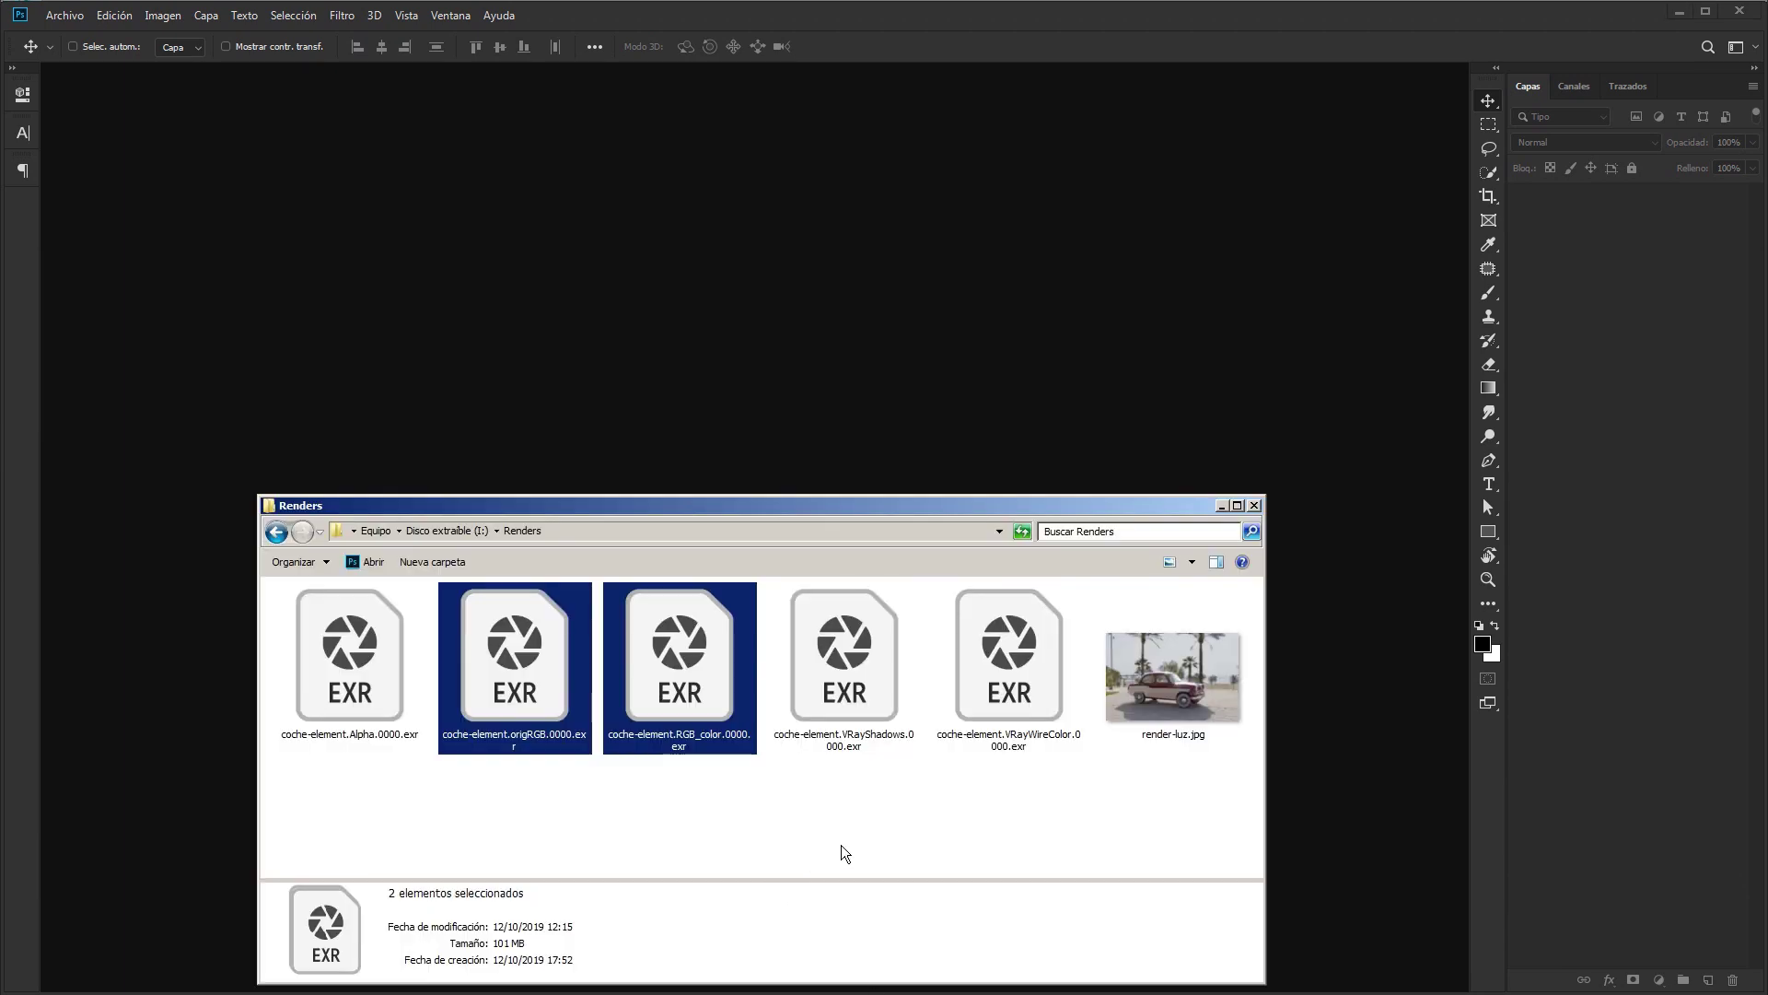
Step: Preview render-luz.jpg, then open and close the RGB_color EXR in Photoshop
{"action": "left_click", "coordinate": [1162, 693]}
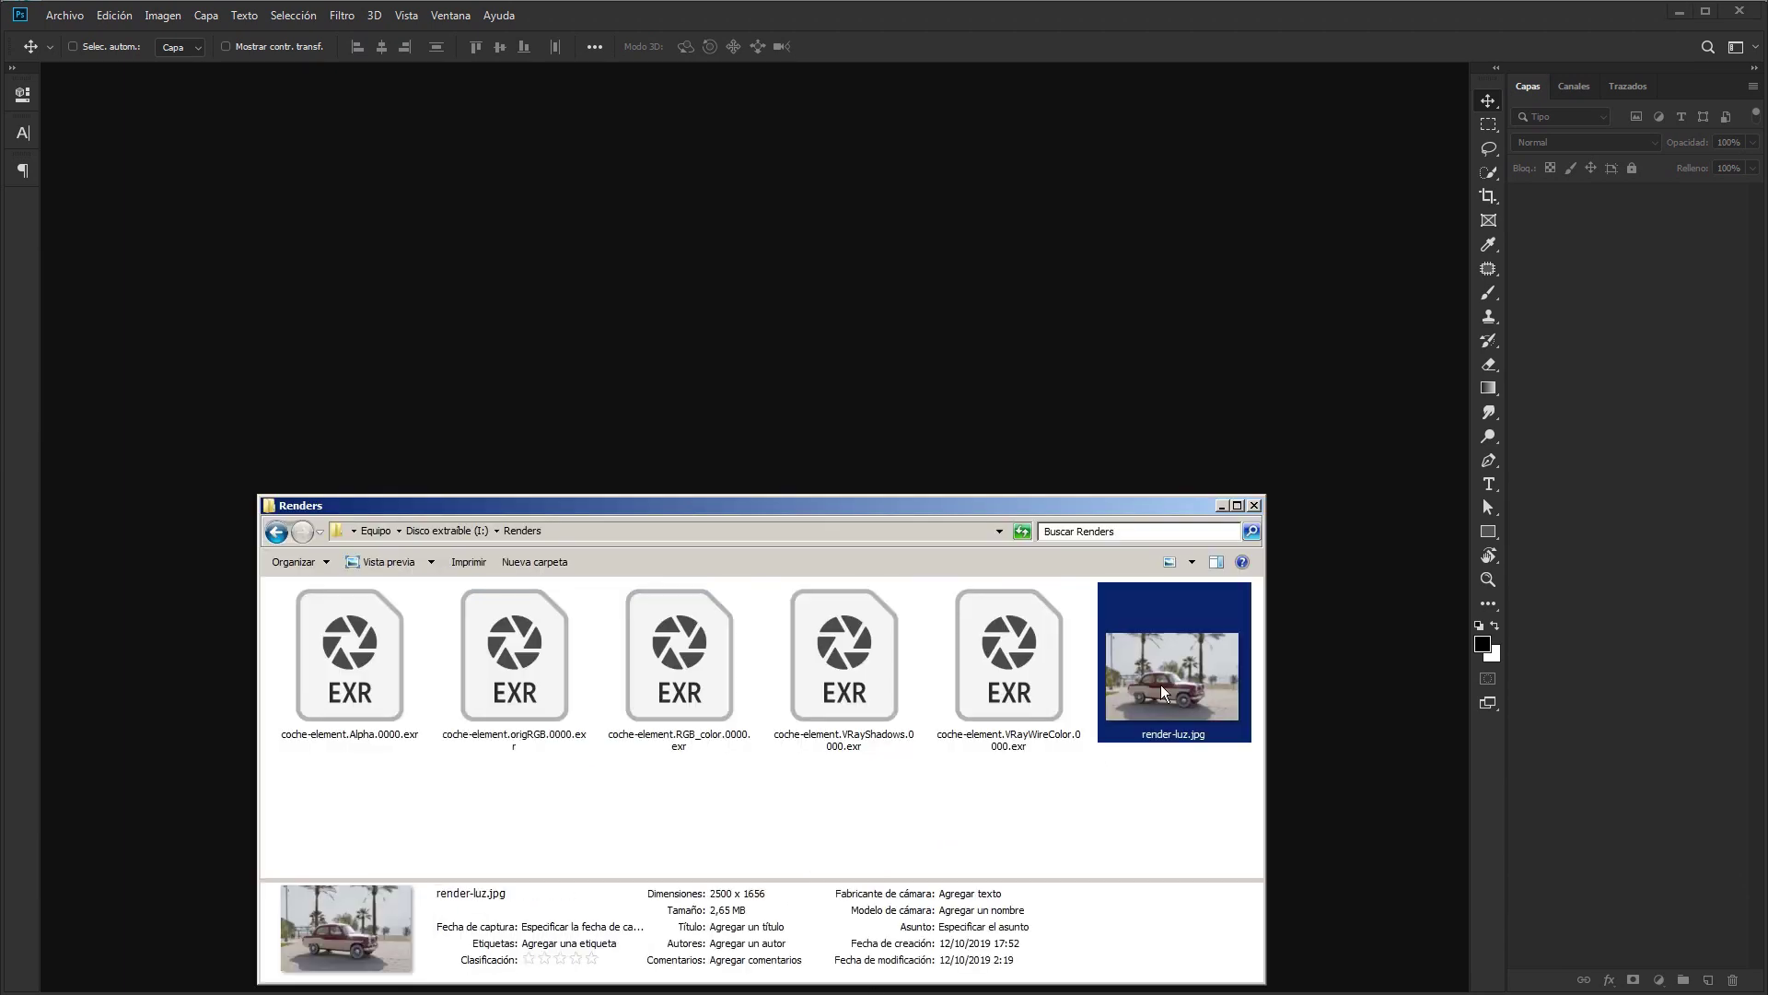
{"action": "double_click", "coordinate": [1162, 692]}
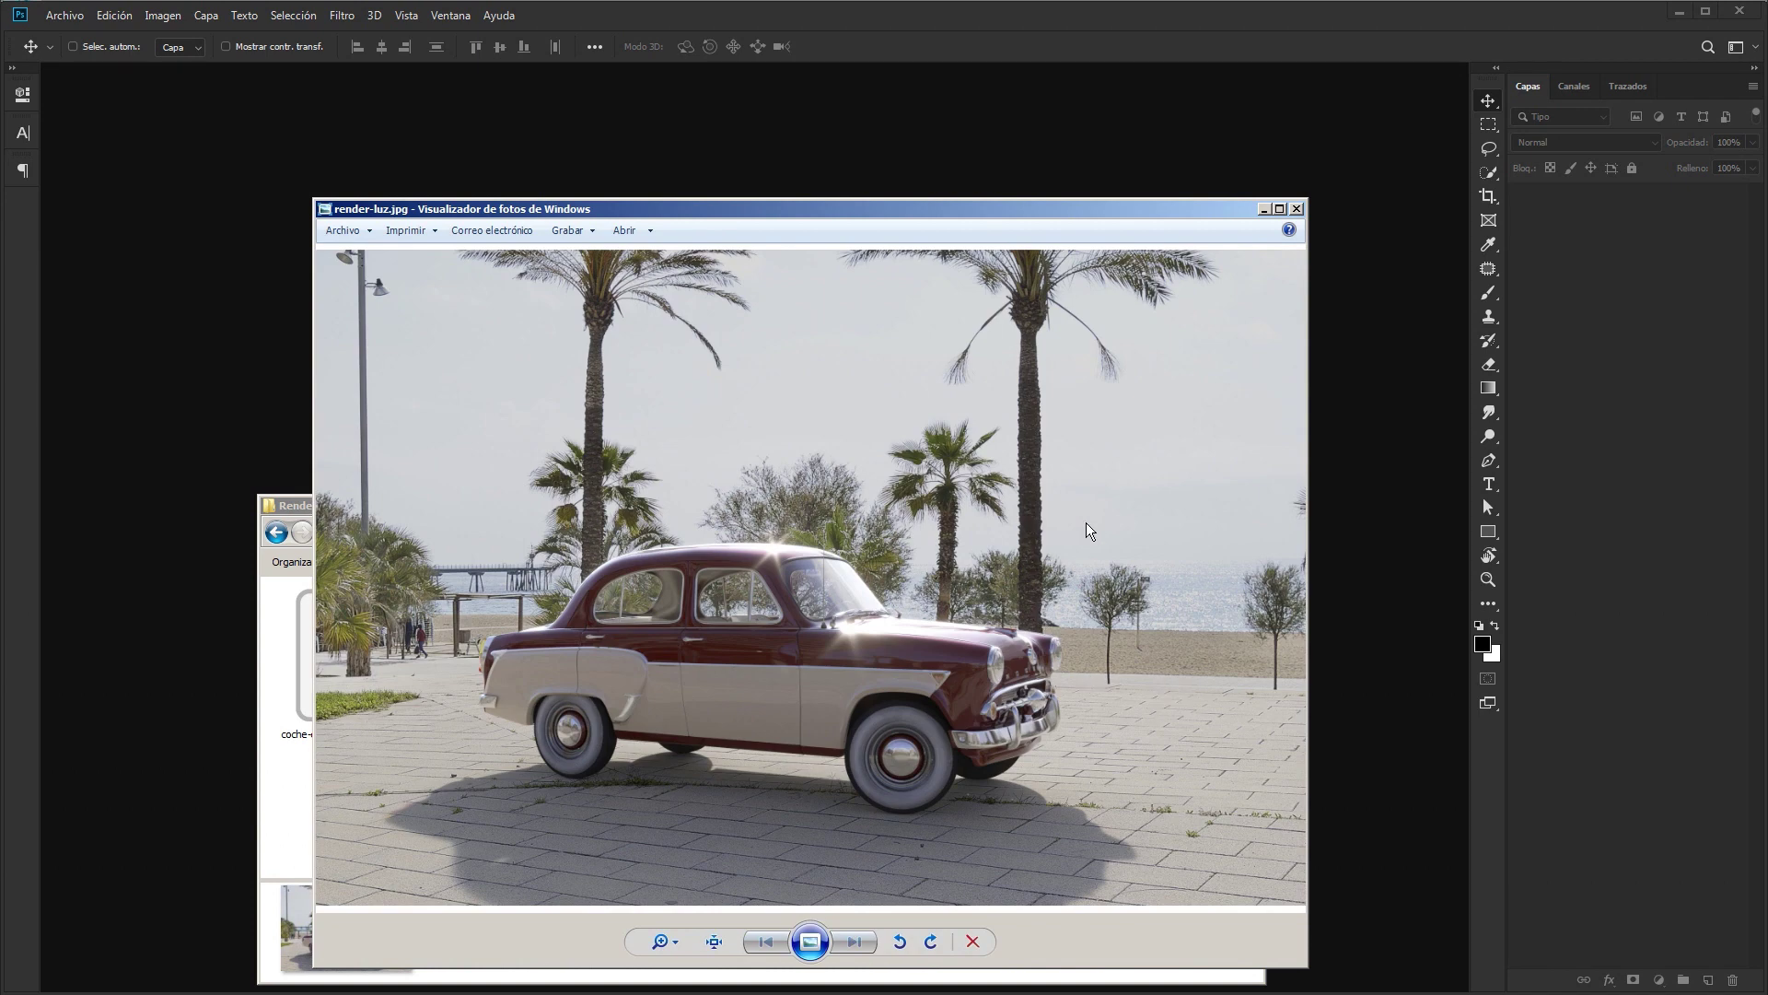
{"action": "left_click", "coordinate": [1297, 209]}
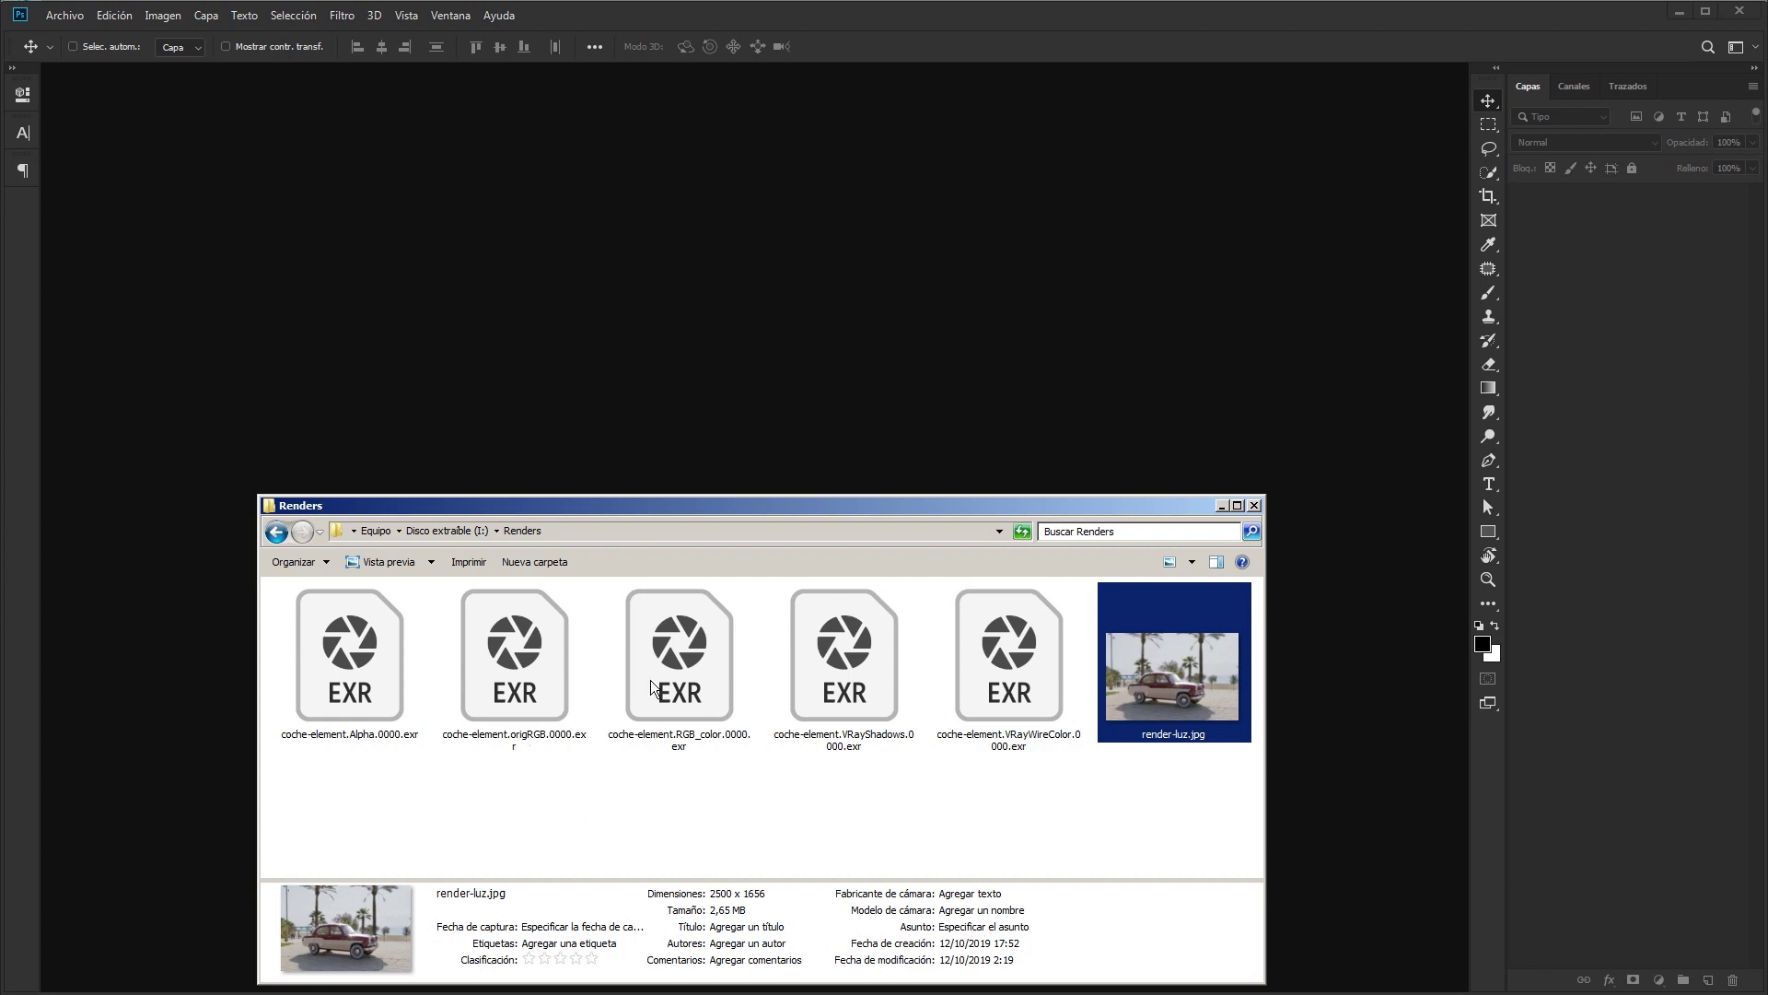
{"action": "left_click", "coordinate": [695, 697]}
{"action": "double_click", "coordinate": [695, 684]}
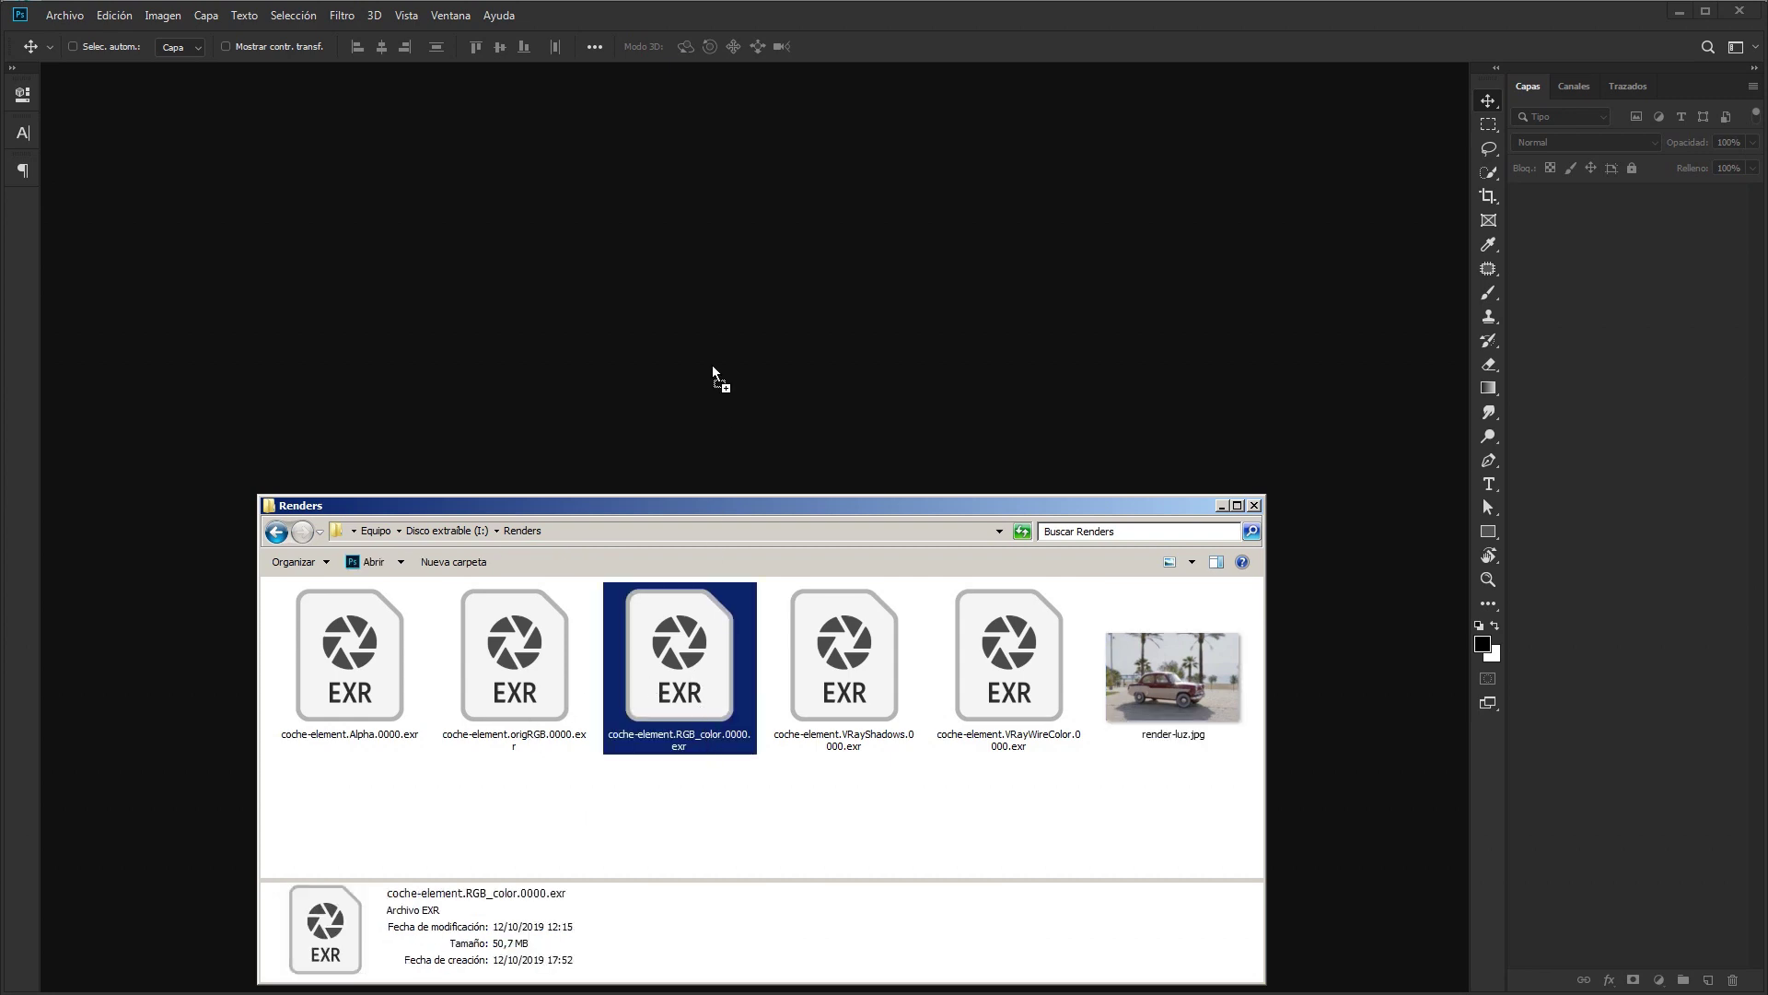
{"action": "left_click", "coordinate": [928, 343]}
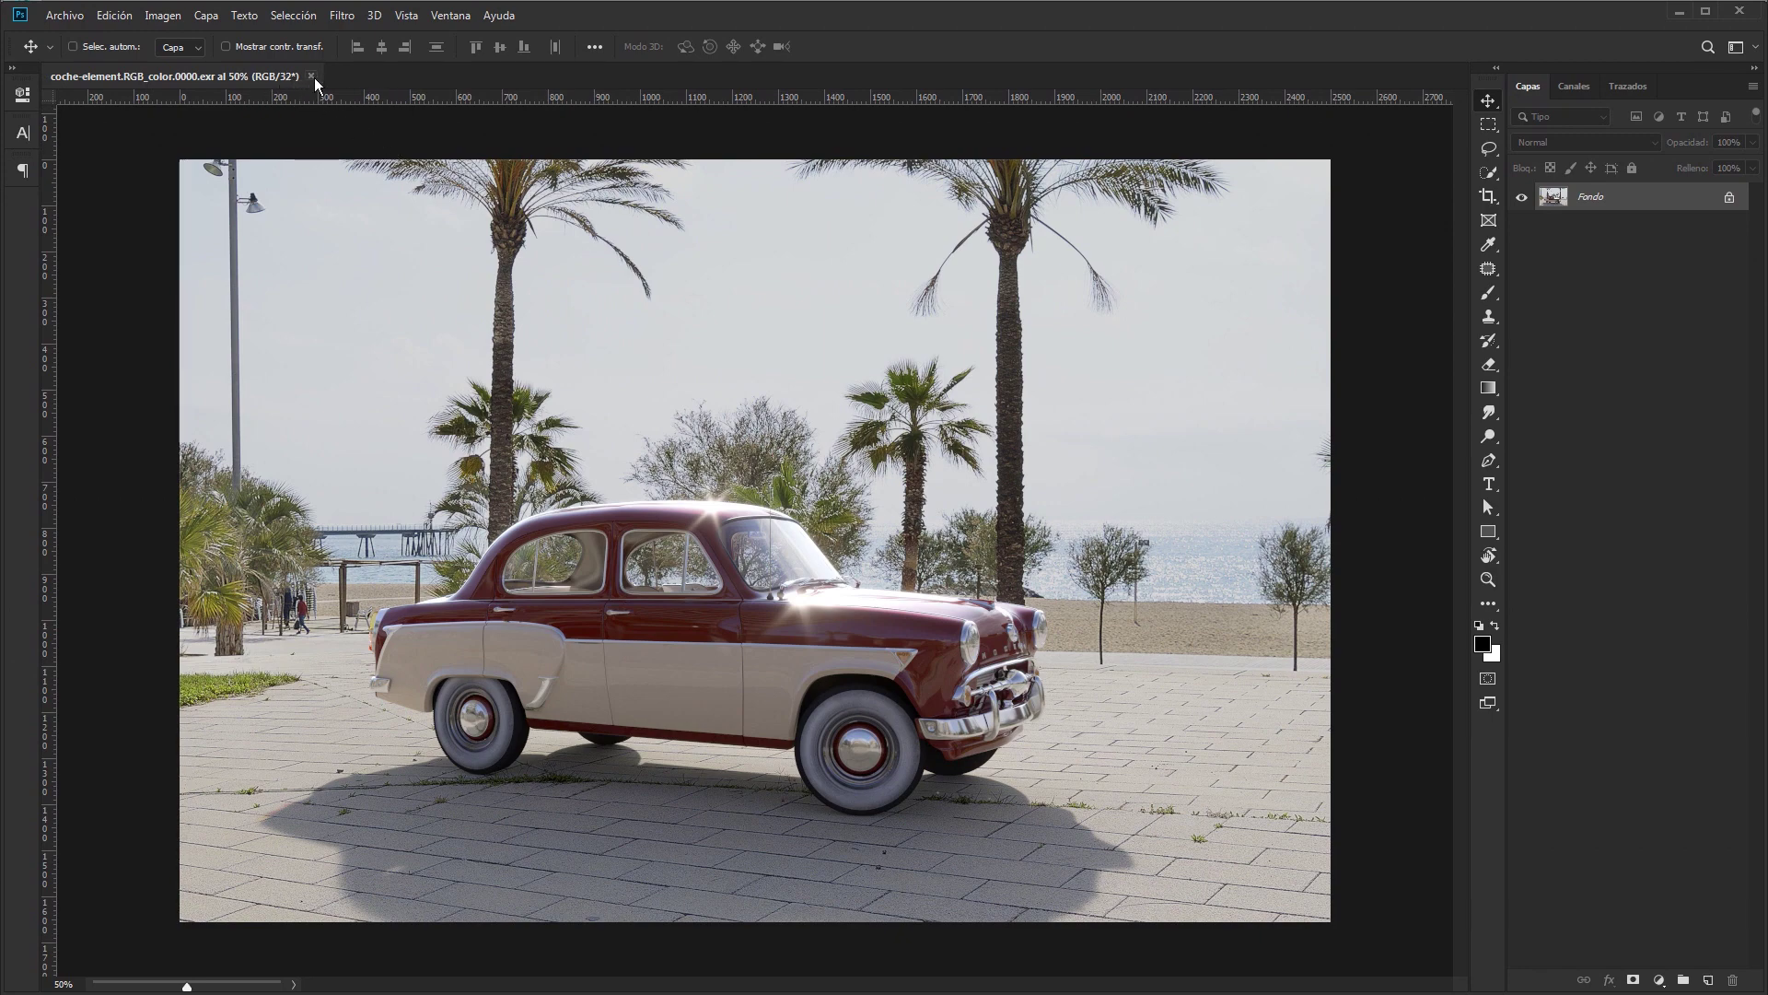
{"action": "left_click", "coordinate": [311, 77]}
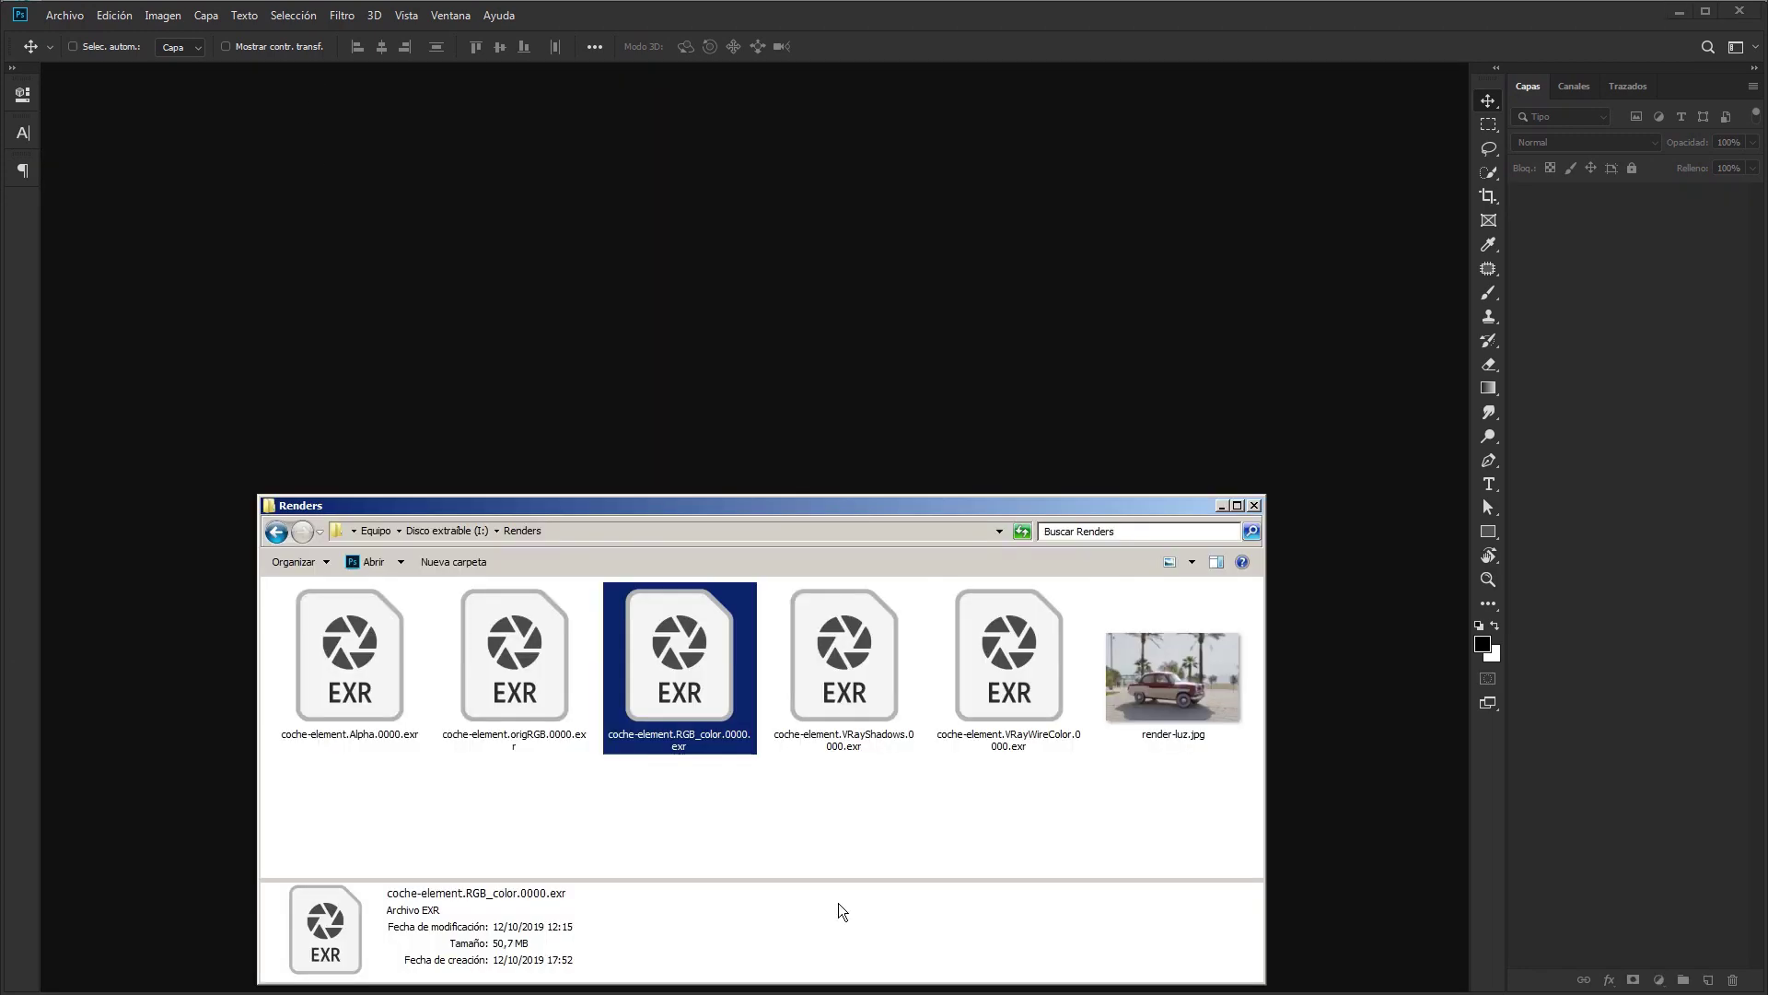
Step: Open the origRGB and VRayWireColor EXRs in Photoshop, reading alpha as a channel ('Como canal alfa')
{"action": "left_click", "coordinate": [543, 709]}
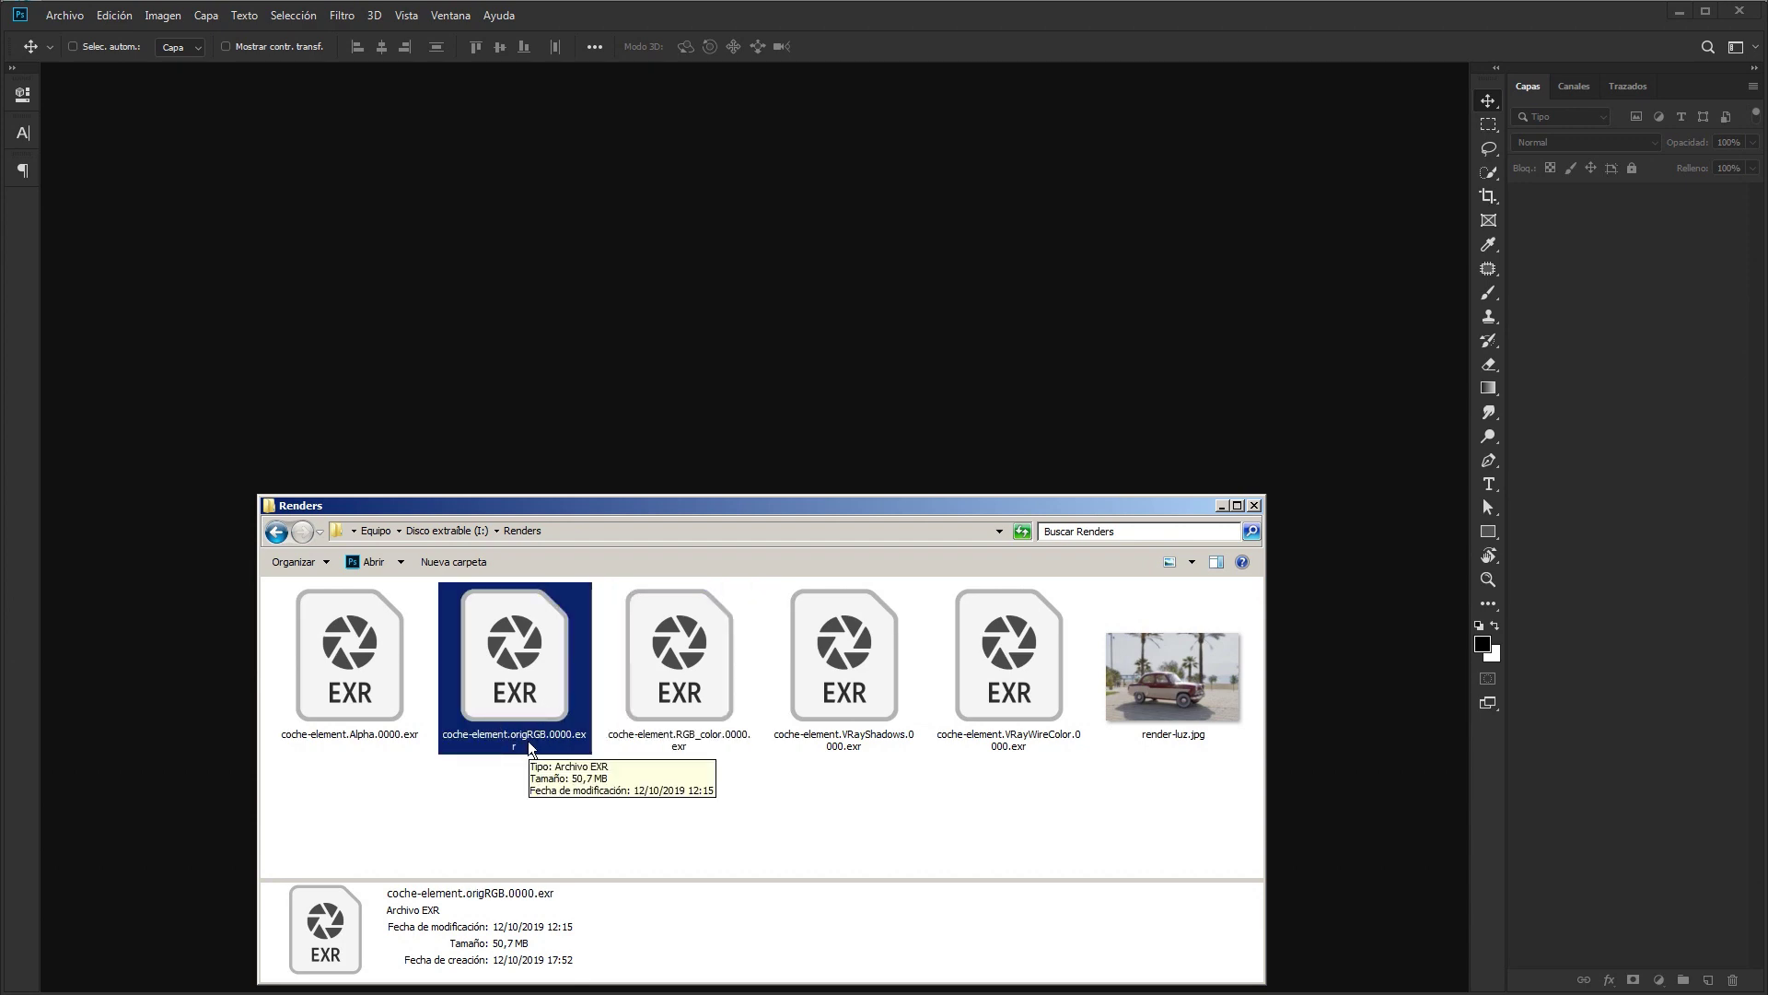
{"action": "left_click_drag", "start_coordinate": [517, 679], "coordinate": [639, 461]}
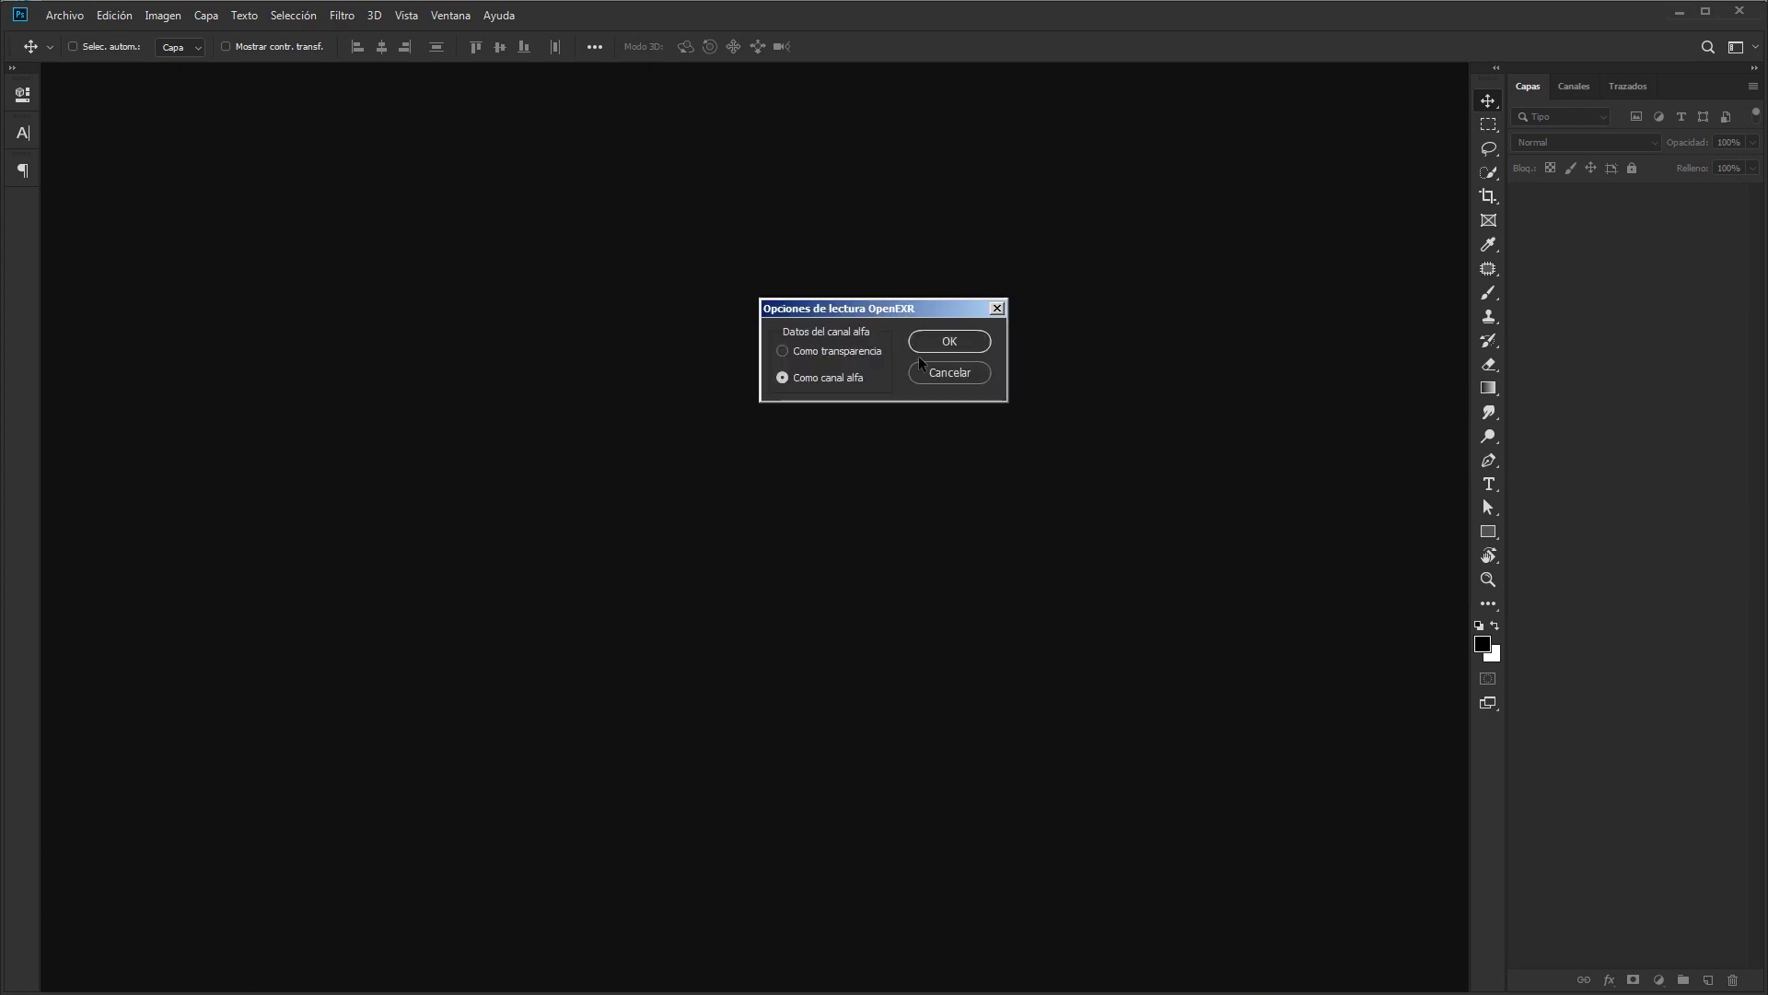
{"action": "left_click", "coordinate": [926, 343]}
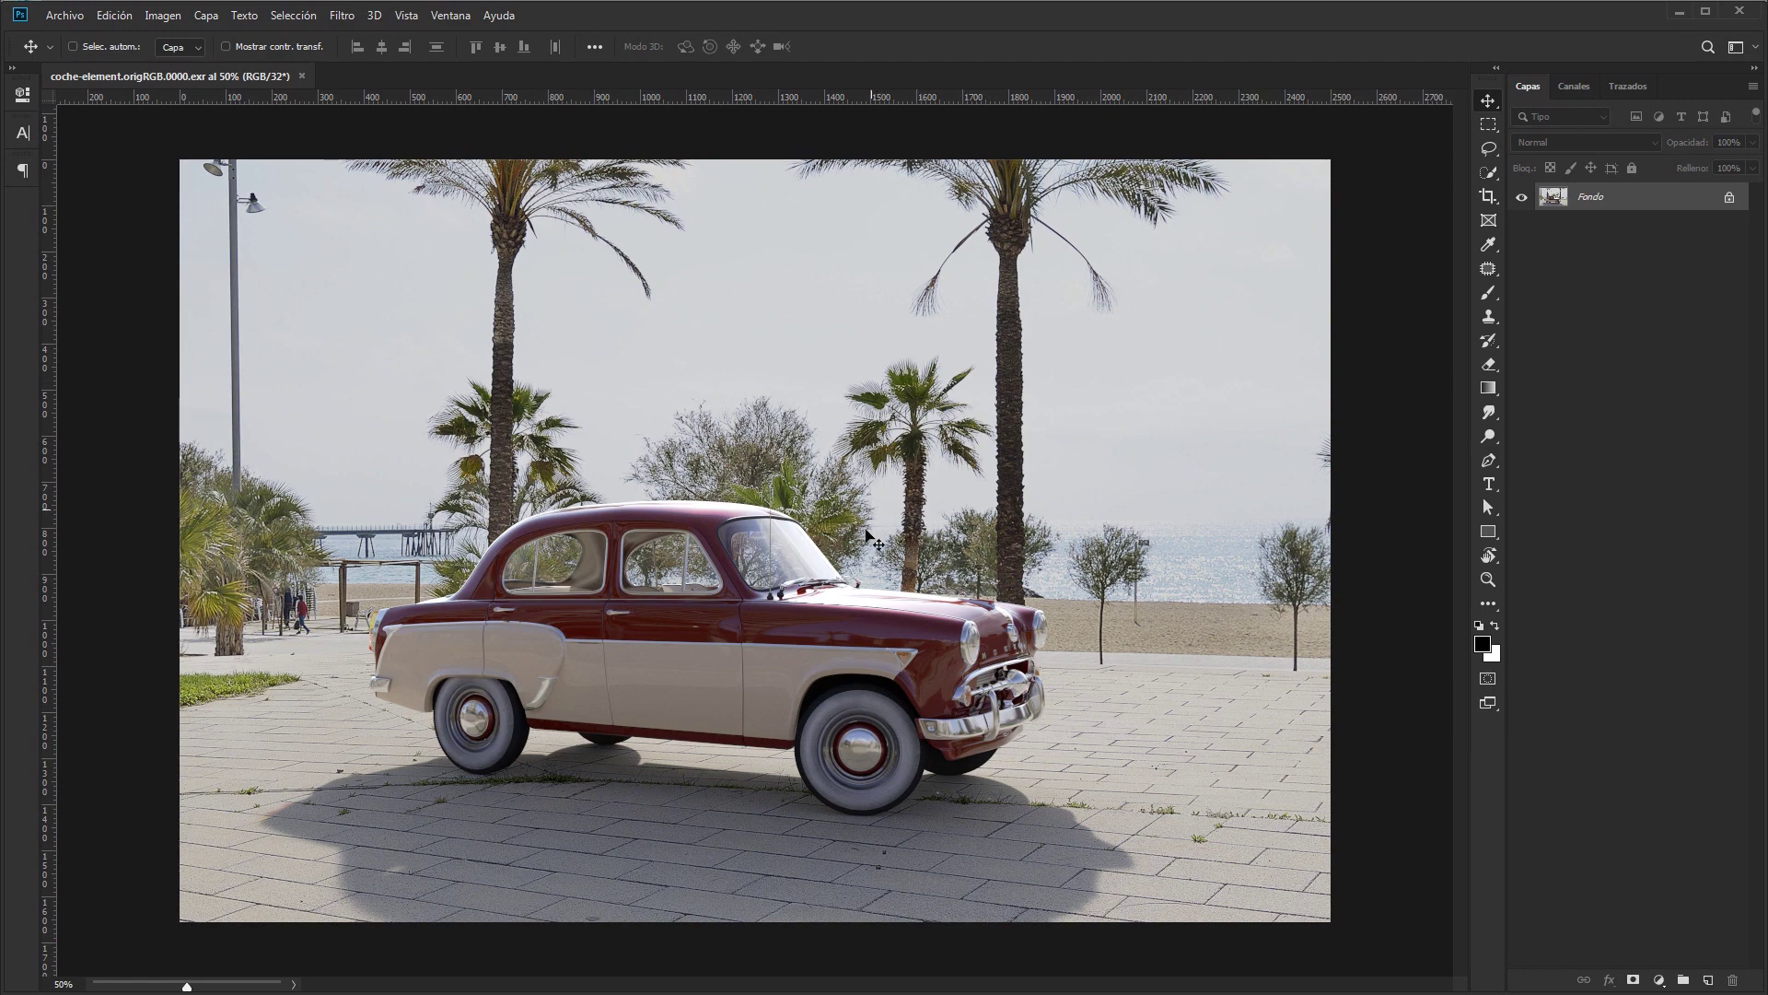
{"action": "left_click", "coordinate": [1034, 980]}
{"action": "left_click_drag", "start_coordinate": [1031, 700], "coordinate": [1032, 65]}
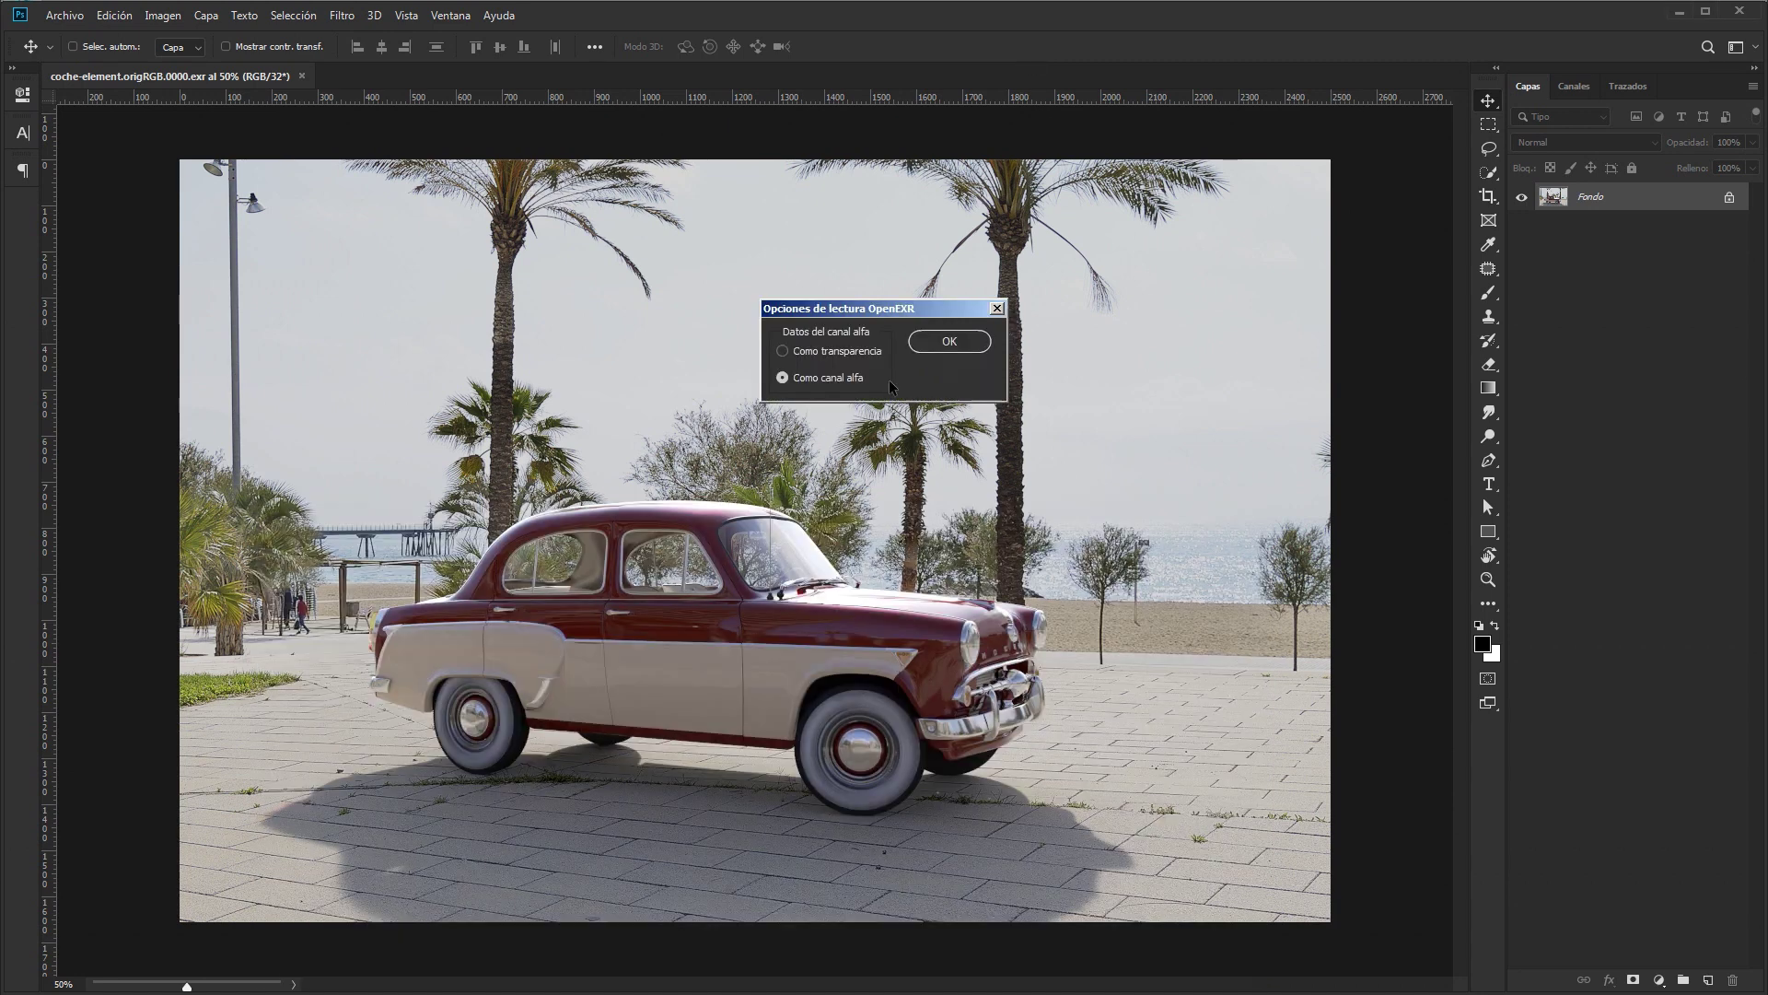
{"action": "left_click", "coordinate": [953, 343]}
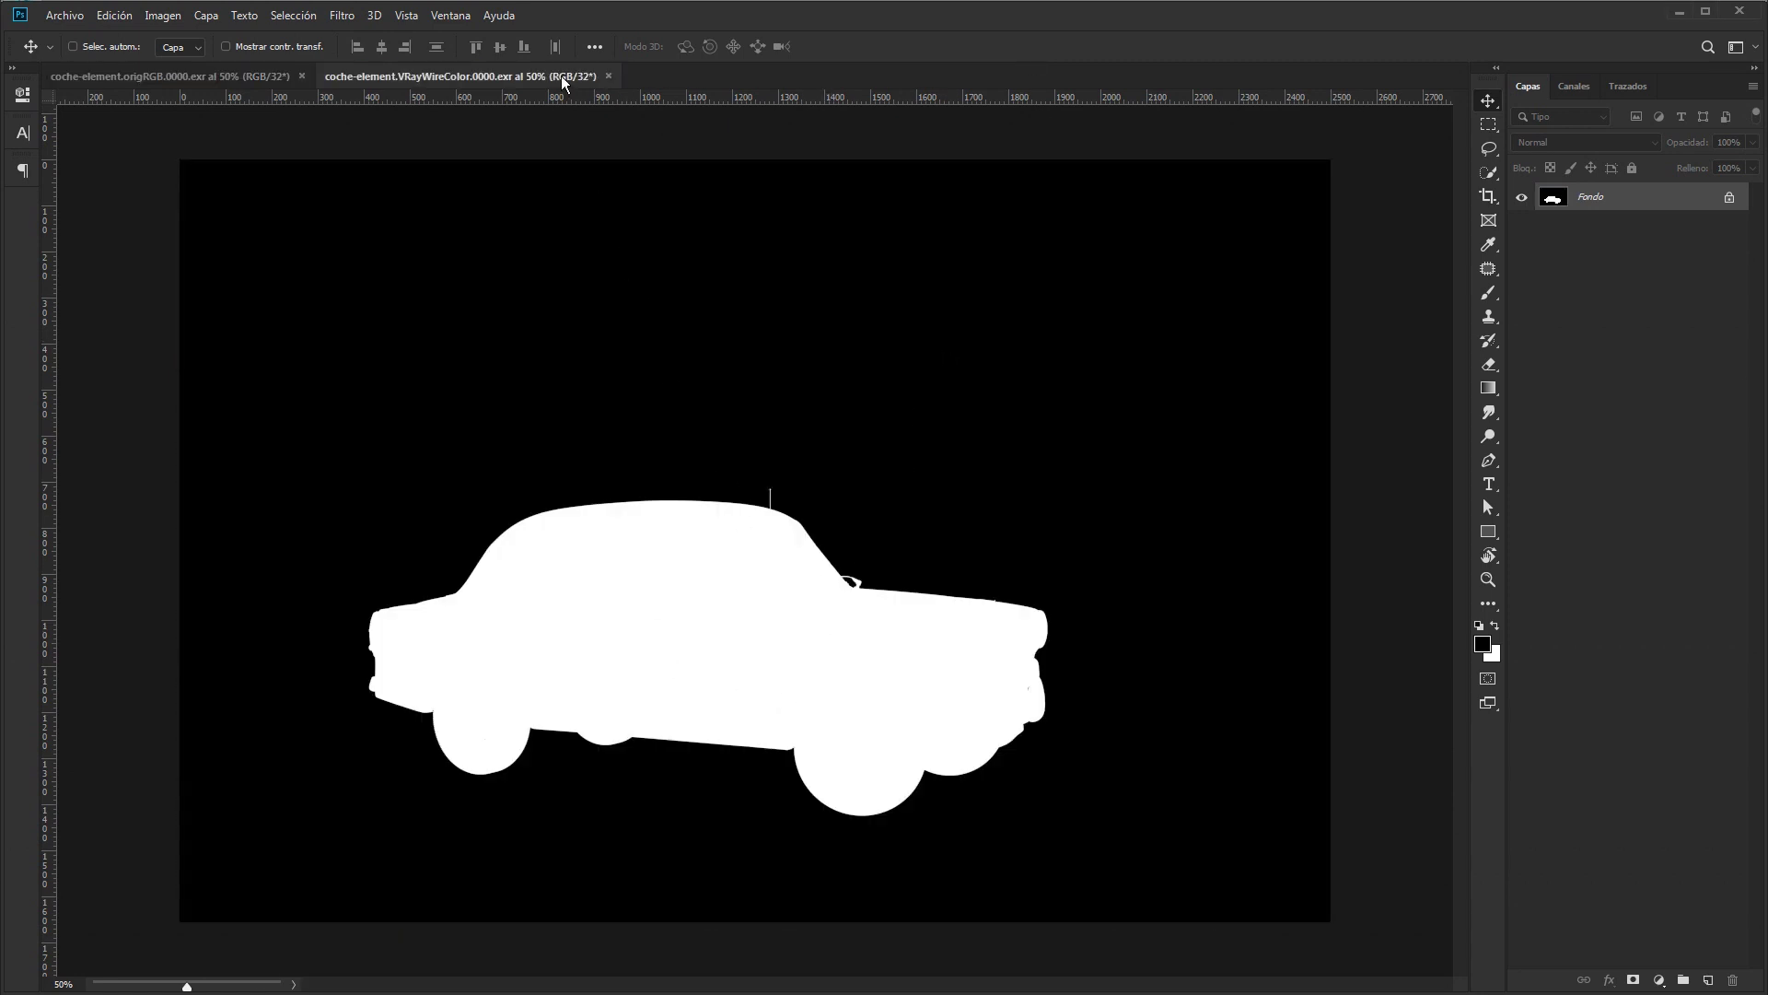
Step: Copy the whole matte image and paste it into a new alpha channel, Alfa 2
{"action": "key", "text": "ctrl"}
{"action": "key", "text": "ctrl+a"}
{"action": "left_click", "coordinate": [1574, 86]}
{"action": "left_click", "coordinate": [1593, 215]}
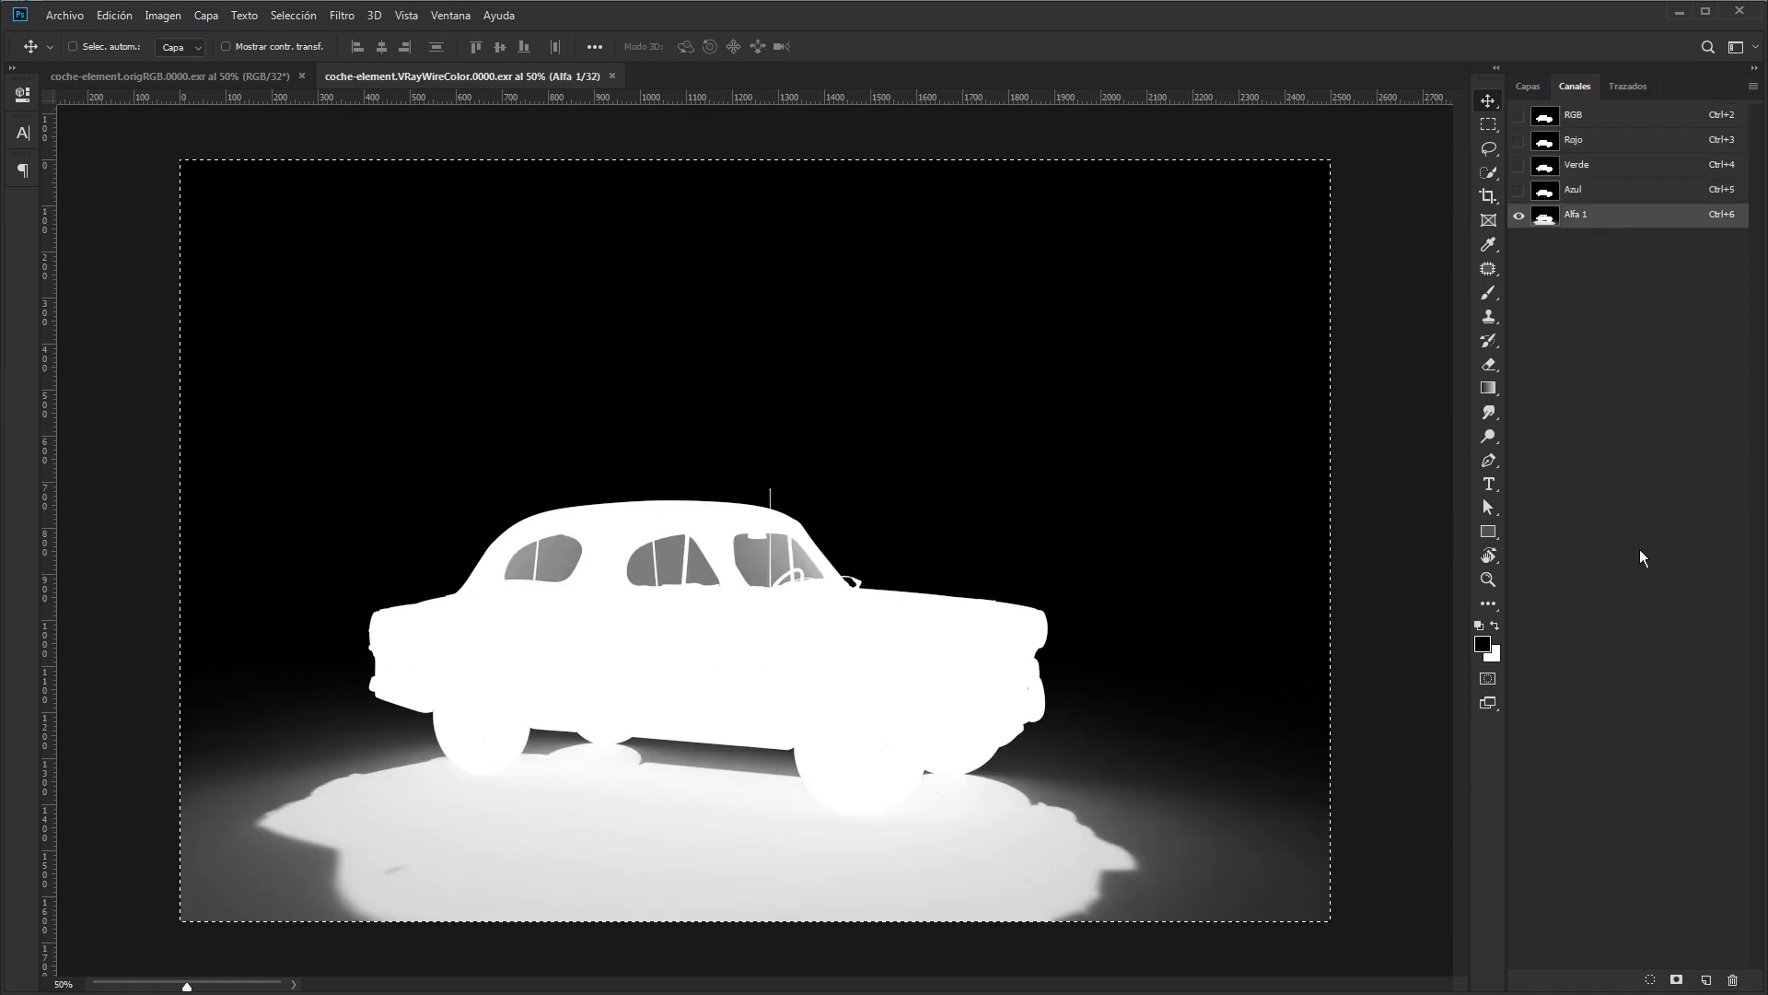
{"action": "left_click", "coordinate": [1706, 979]}
{"action": "key", "text": "ctrl+v"}
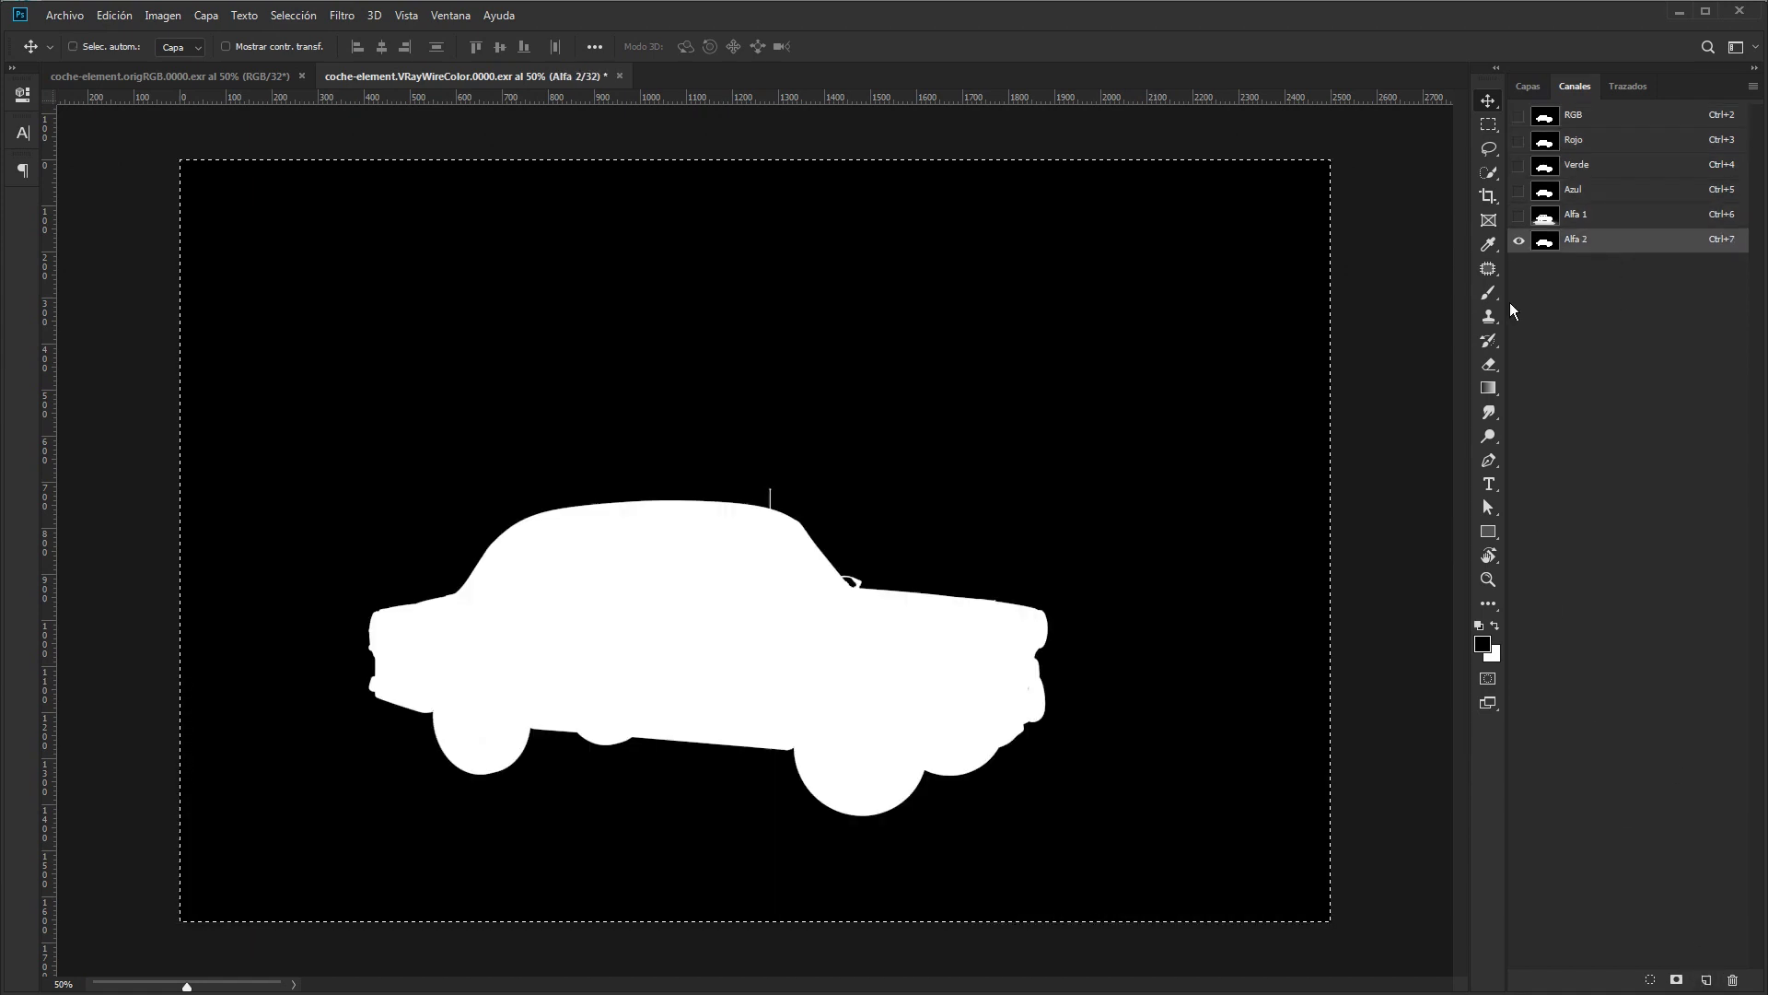
Step: Copy Alfa 2 into the origRGB document and close the matte without saving
{"action": "left_click_drag", "start_coordinate": [552, 76], "coordinate": [386, 224]}
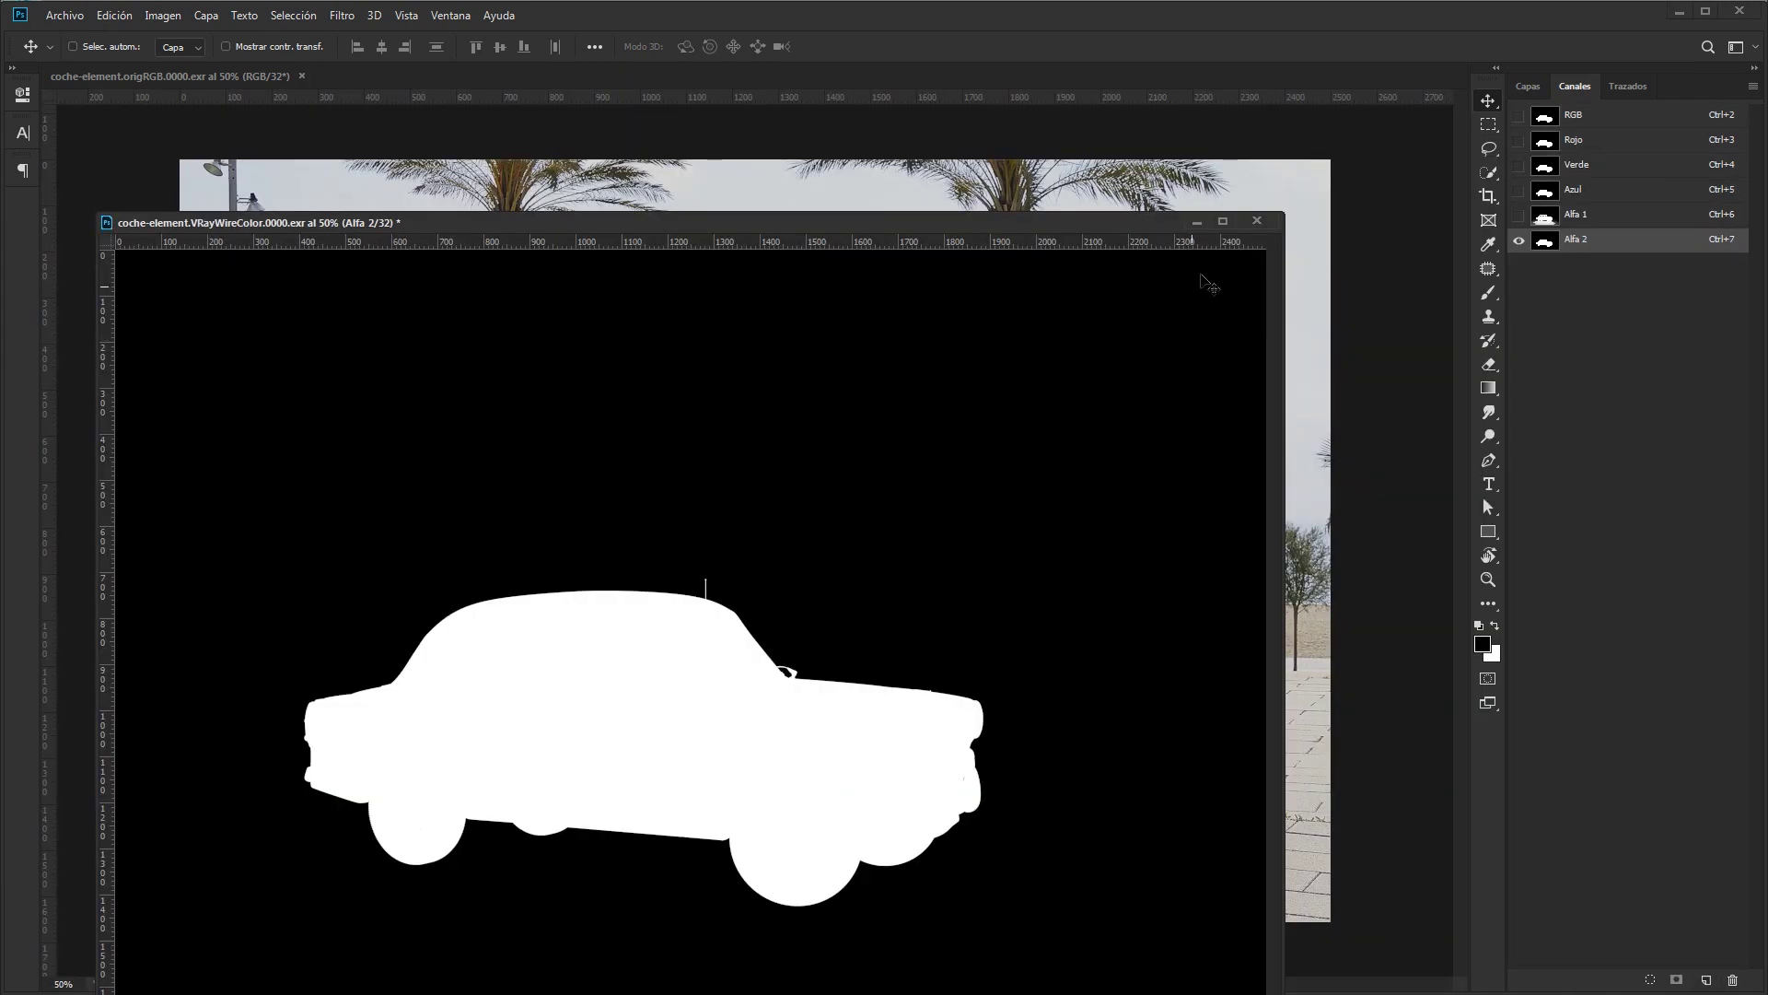
{"action": "left_click_drag", "start_coordinate": [1144, 225], "coordinate": [789, 179]}
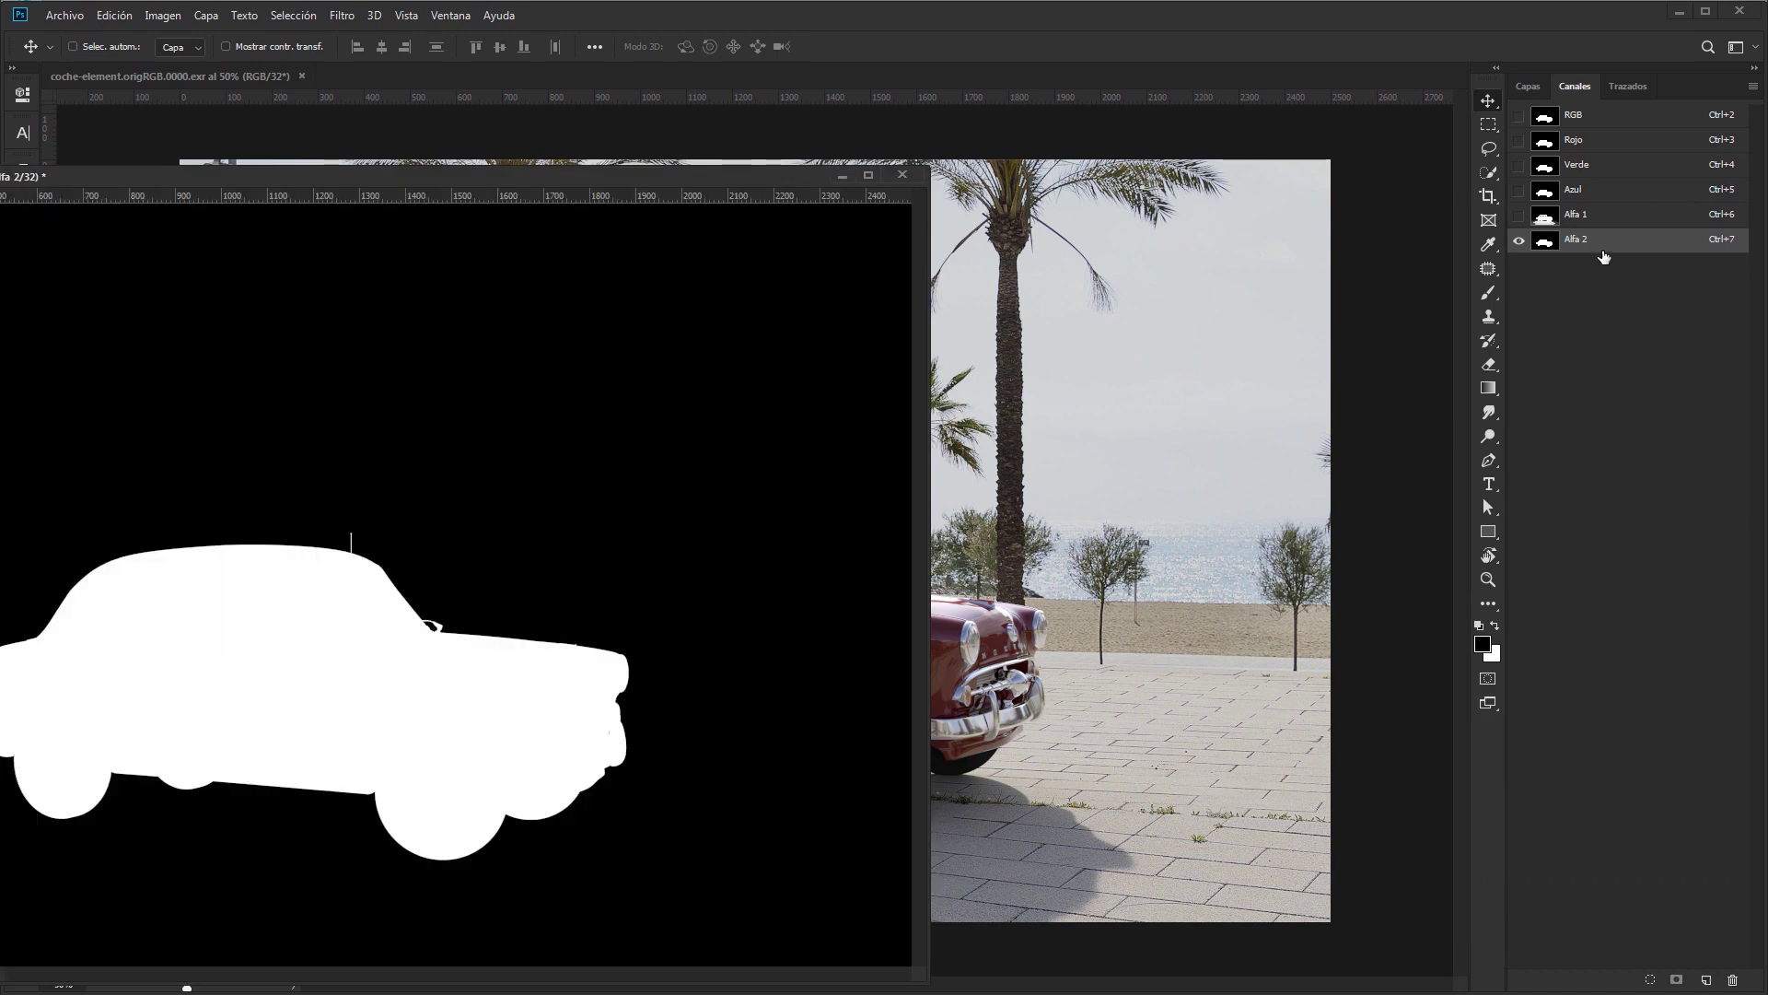
{"action": "left_click_drag", "start_coordinate": [1603, 248], "coordinate": [1196, 399]}
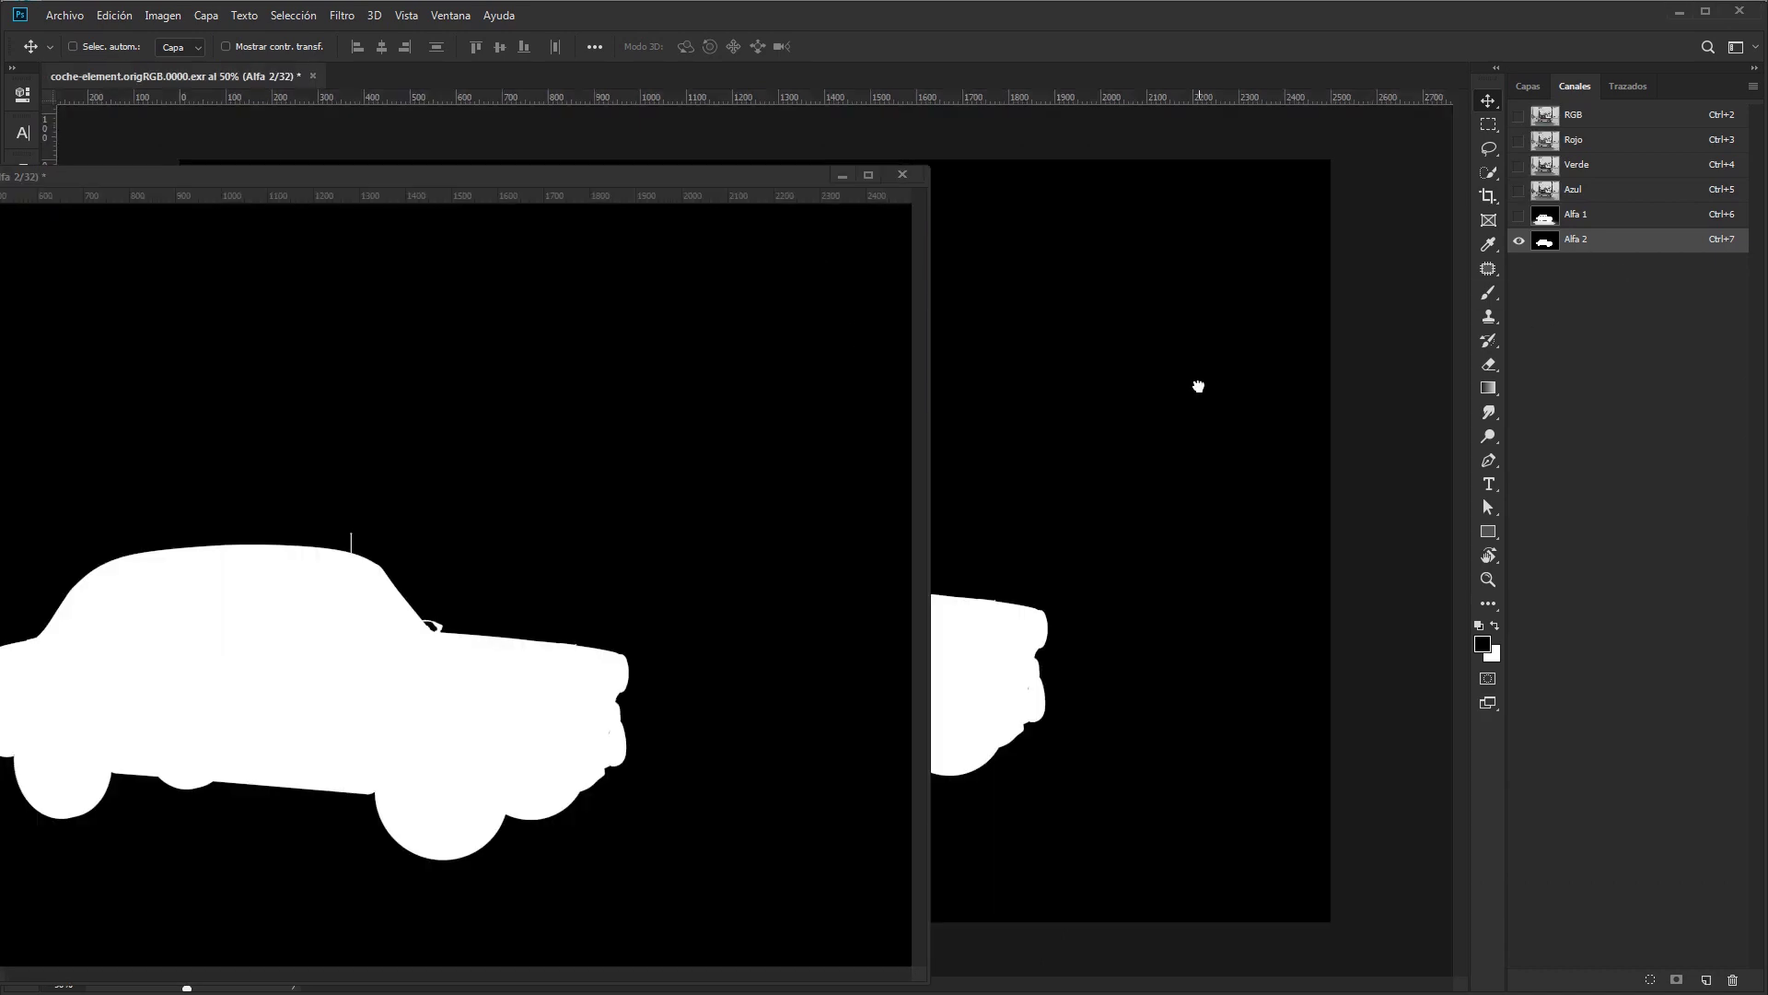
{"action": "left_click", "coordinate": [907, 184]}
{"action": "left_click", "coordinate": [928, 373]}
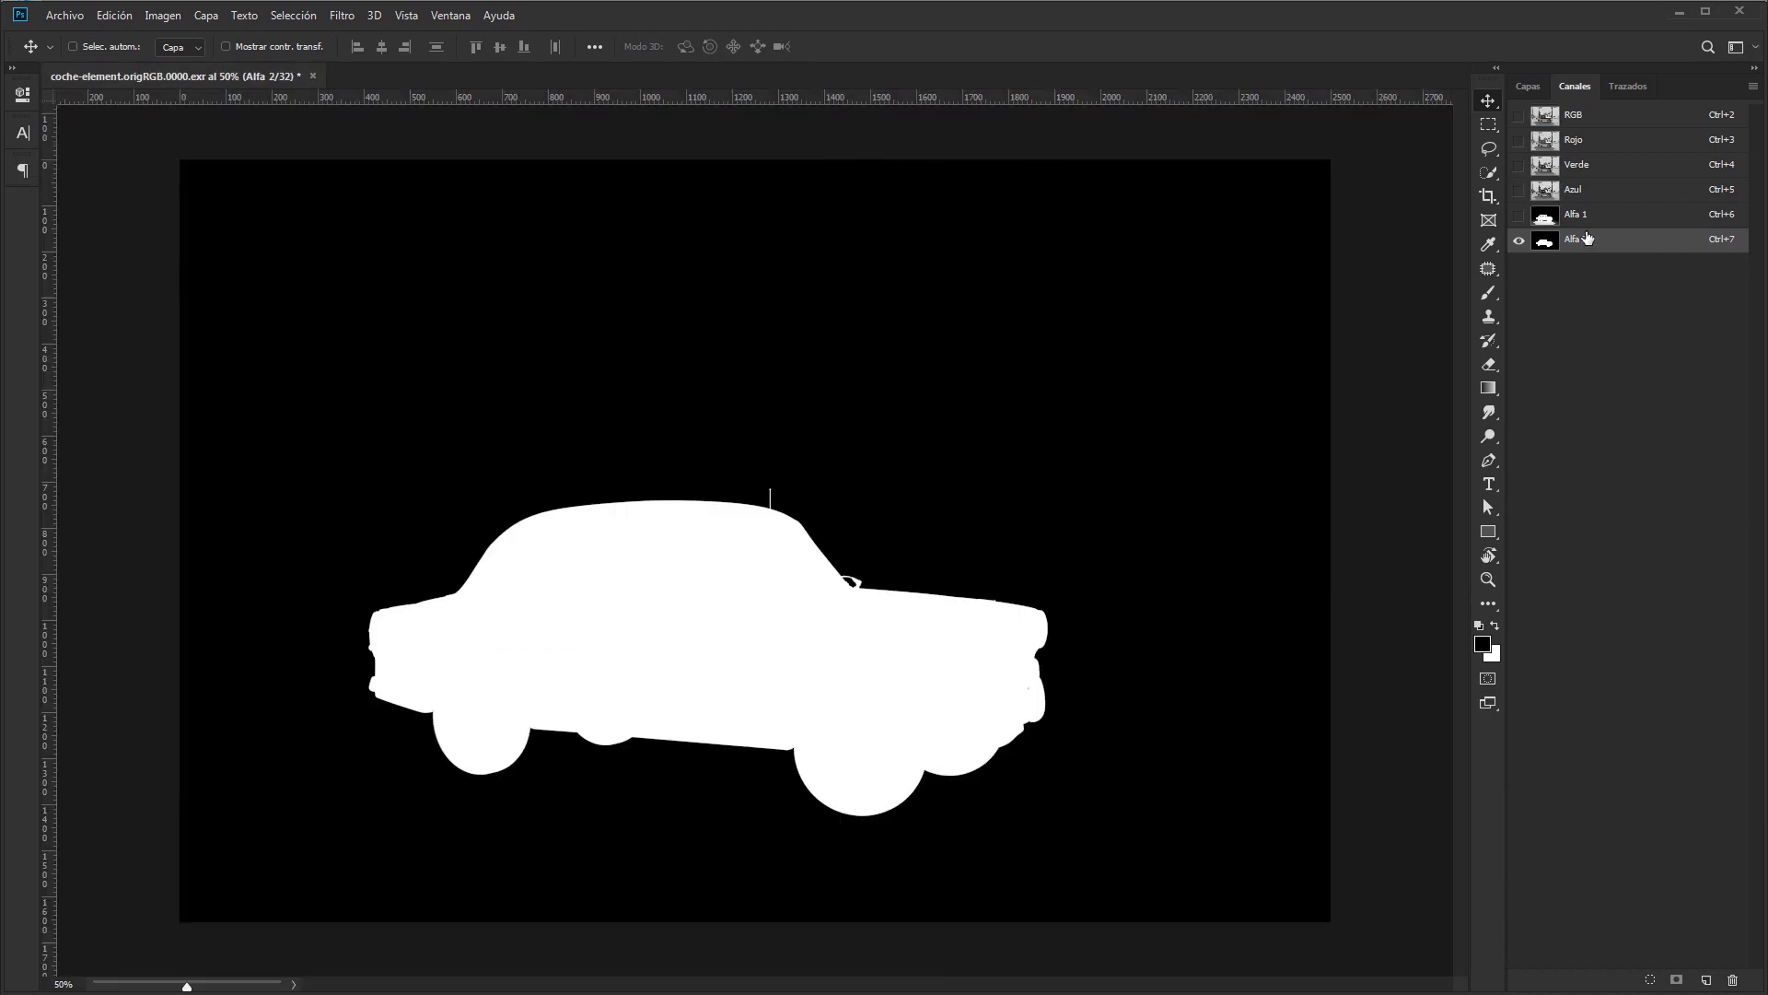
Step: Load the car selection from channel Alfa 2 in the origRGB document
{"action": "left_click", "coordinate": [1549, 113]}
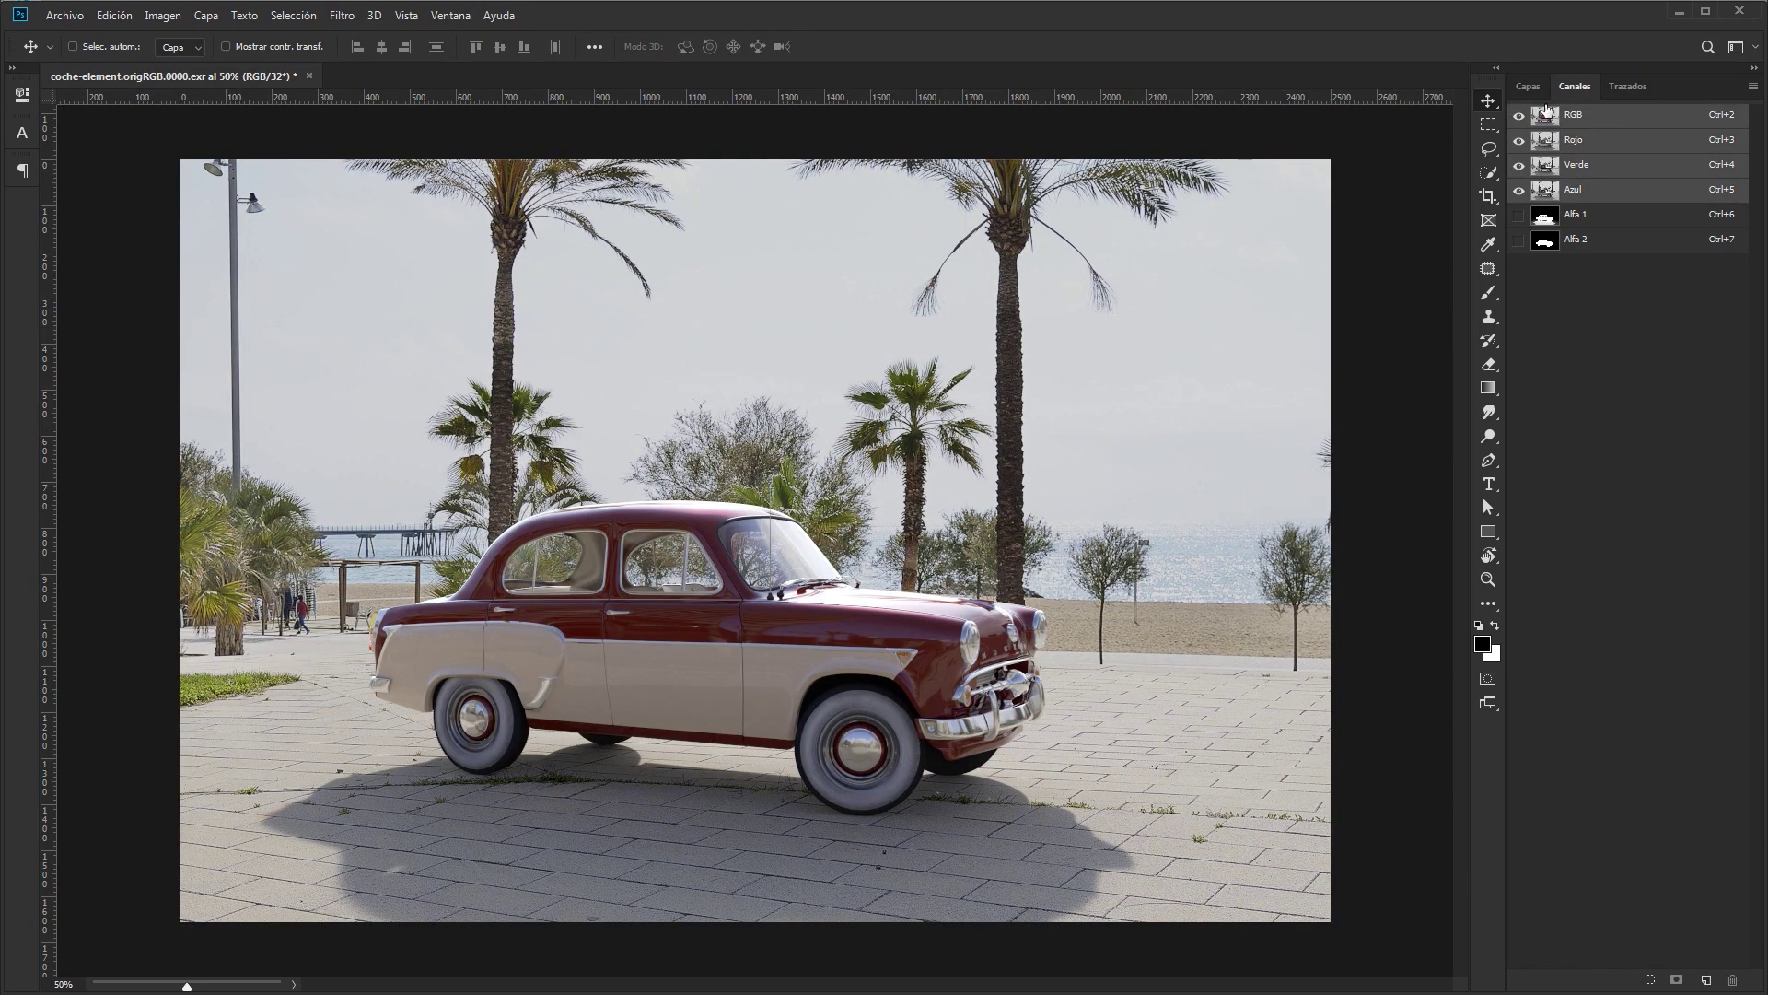
{"action": "left_click", "coordinate": [1529, 87]}
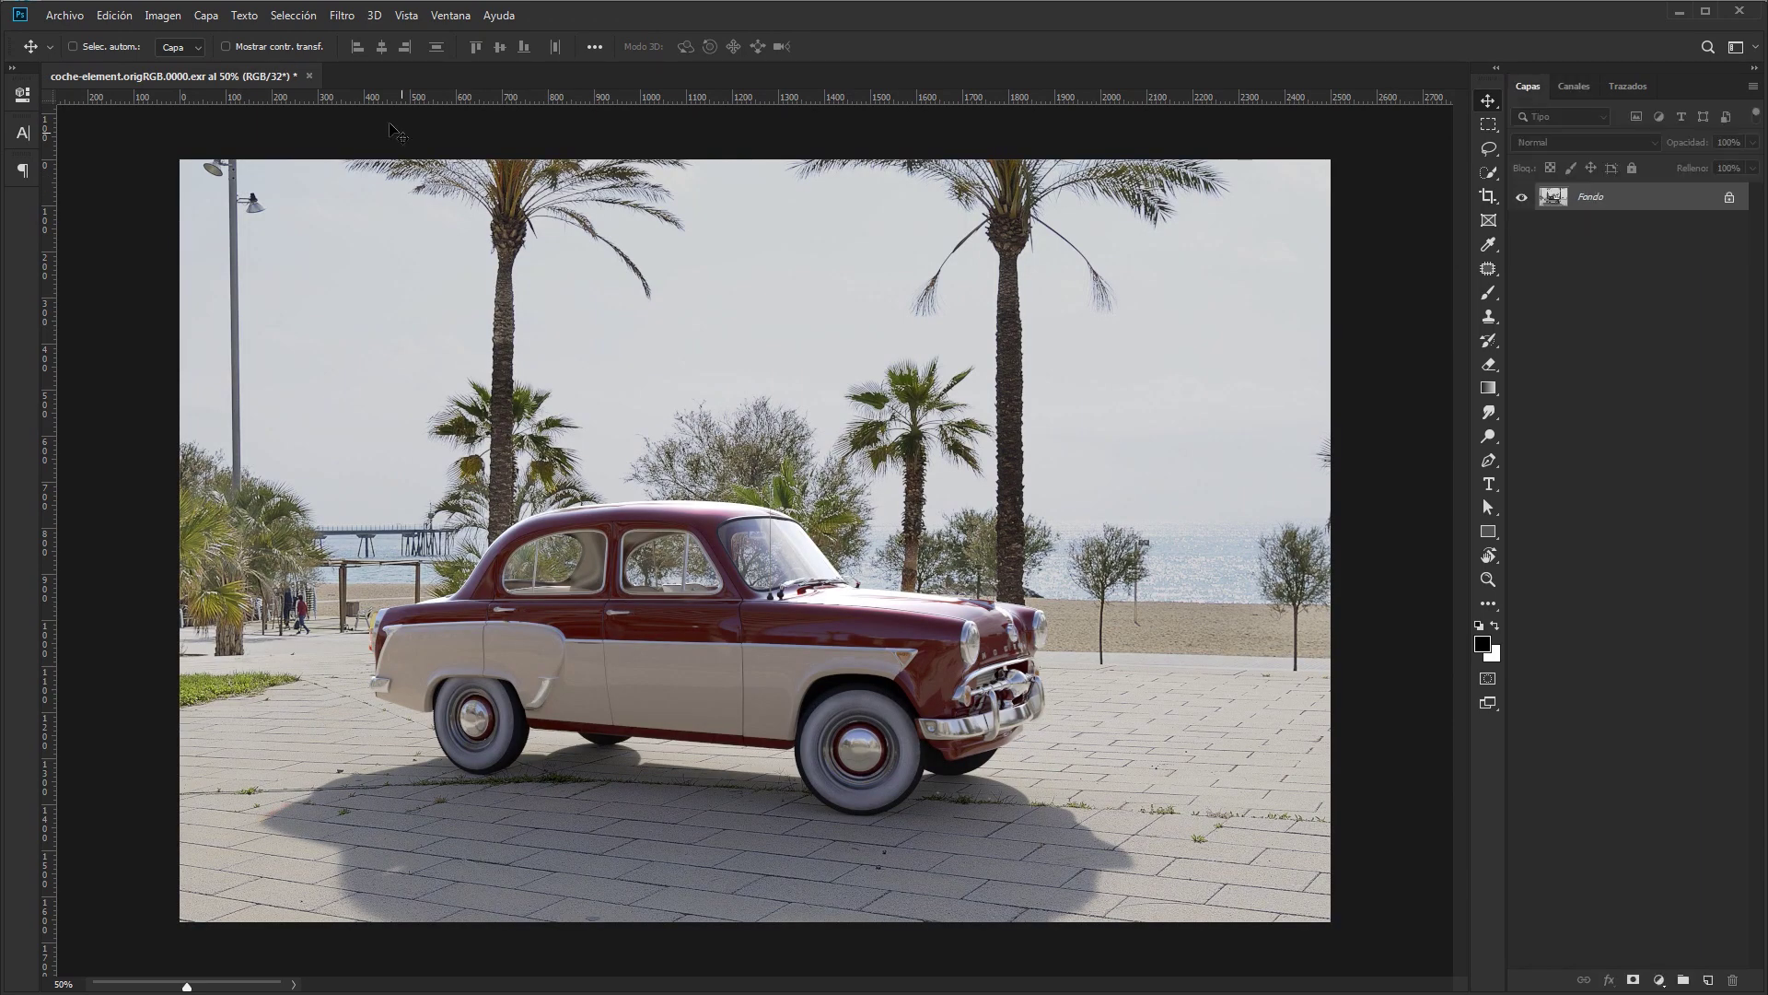
{"action": "left_click", "coordinate": [293, 16]}
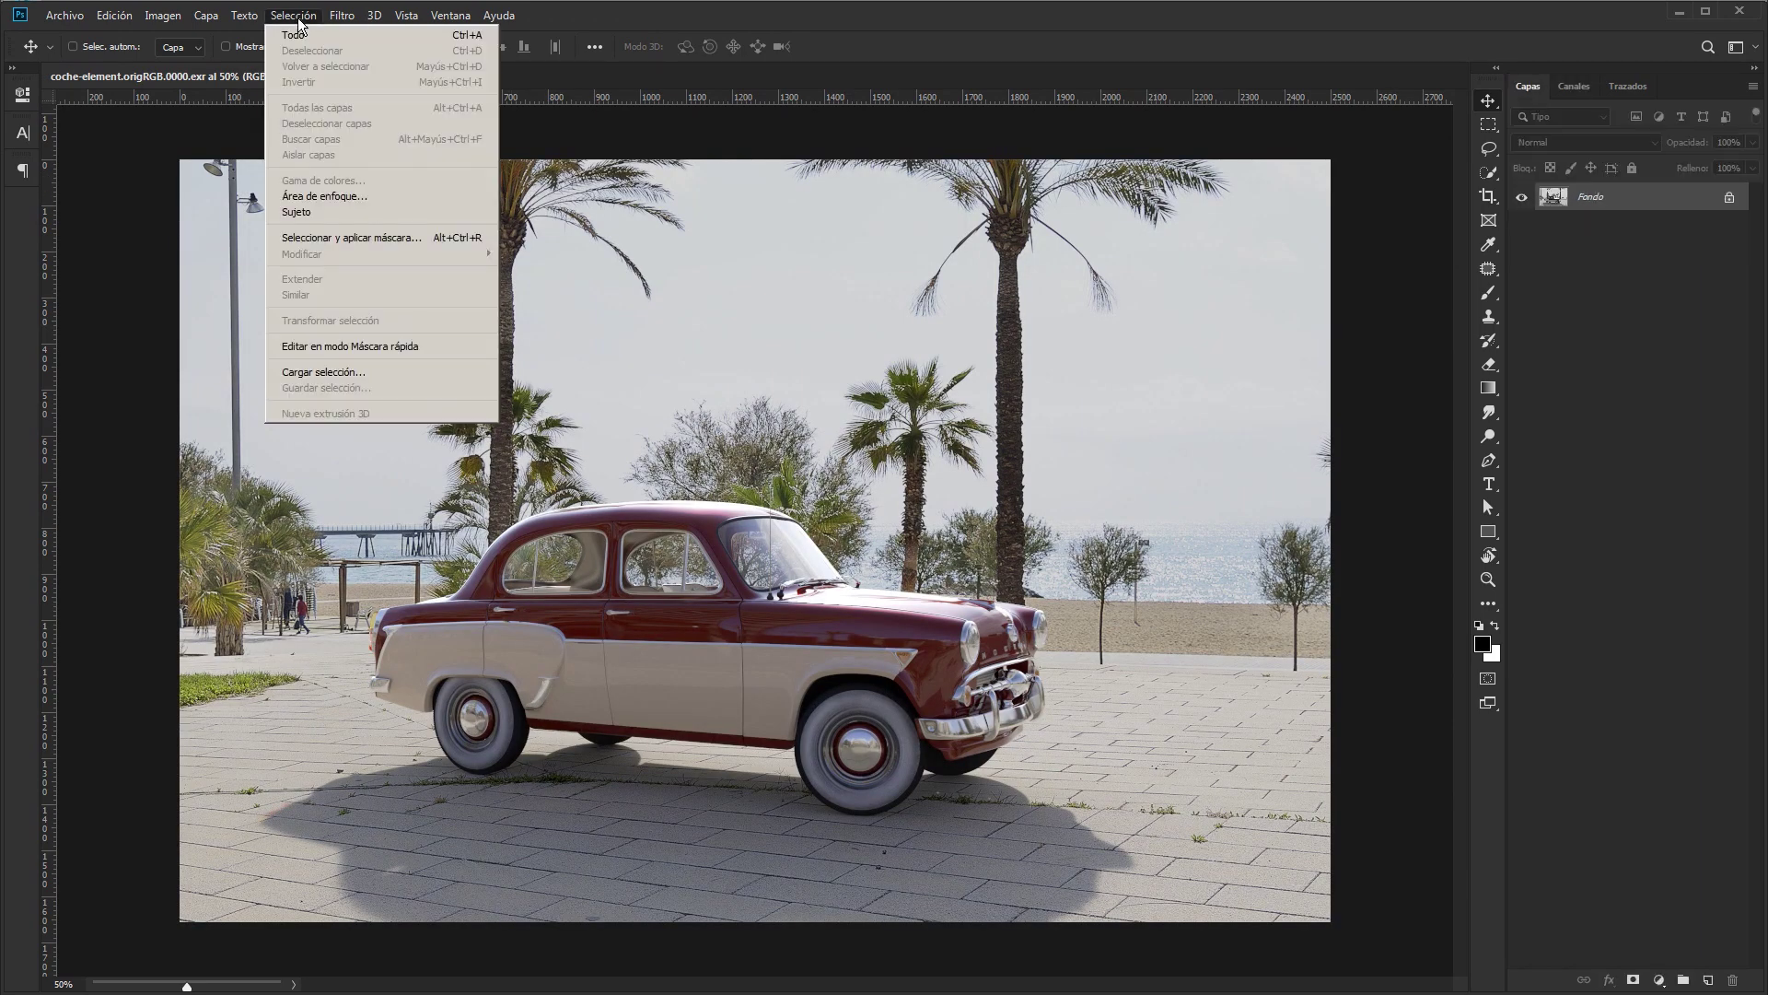
{"action": "left_click", "coordinate": [318, 371]}
{"action": "left_click", "coordinate": [866, 312]}
{"action": "left_click", "coordinate": [825, 337]}
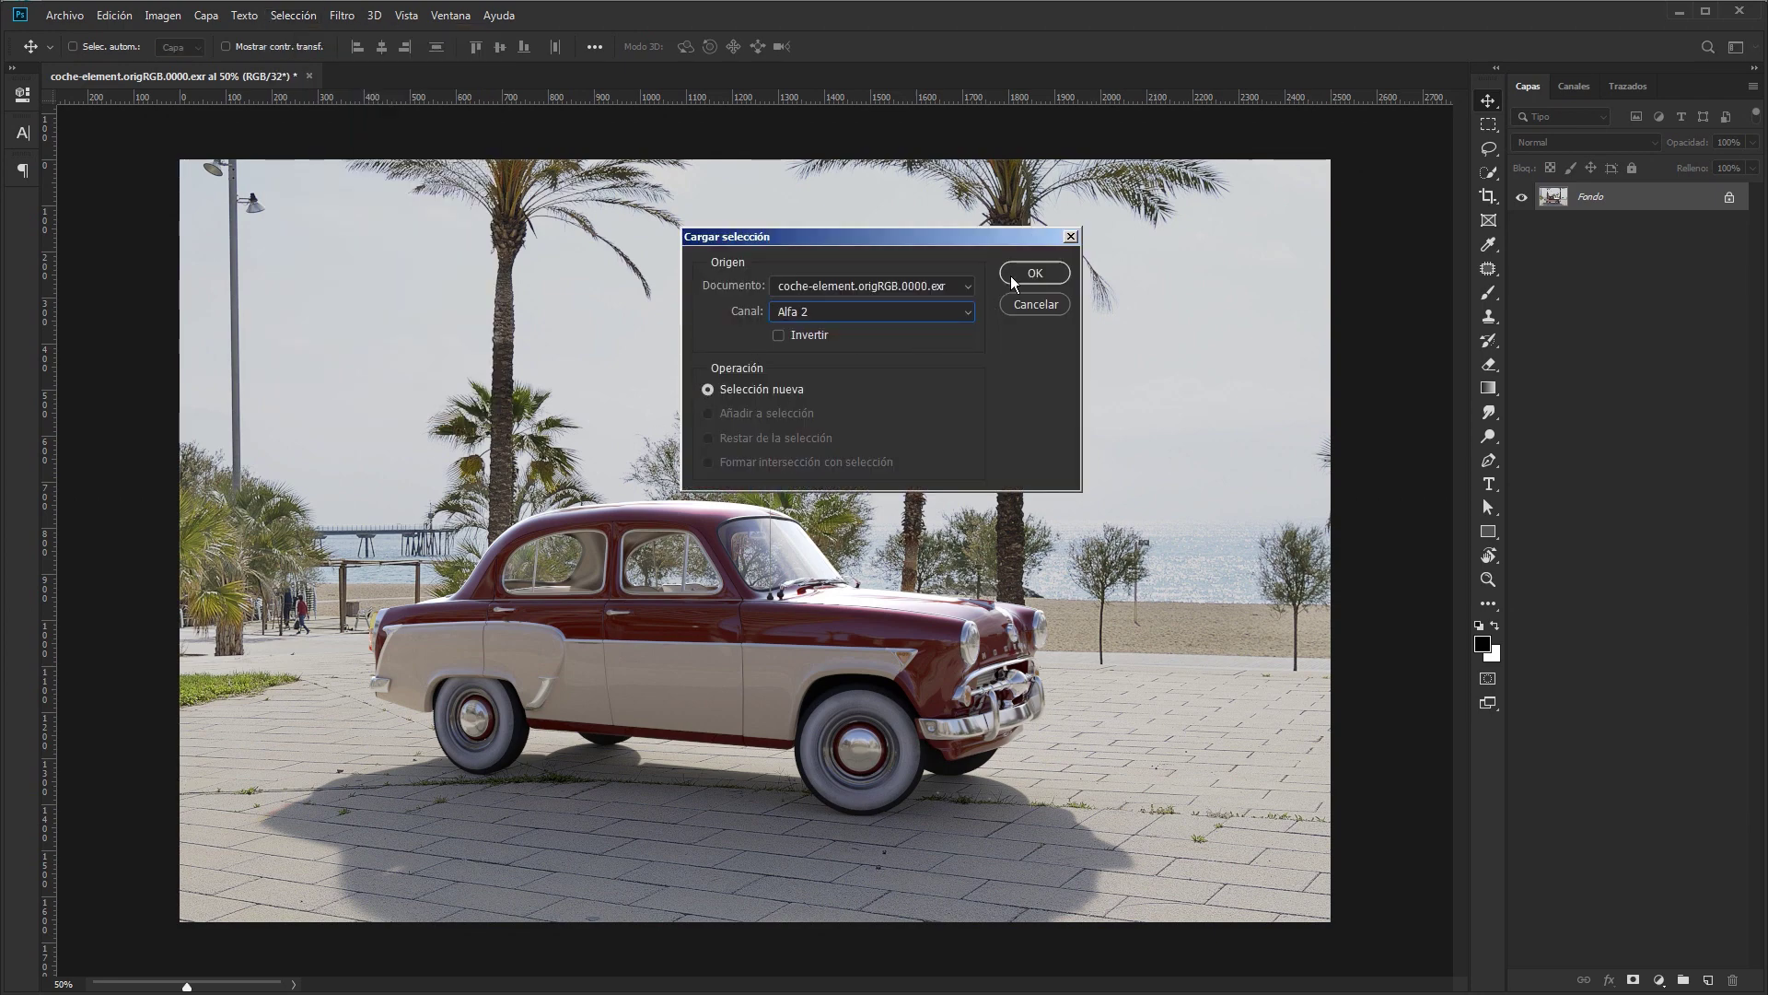
{"action": "left_click", "coordinate": [1034, 273]}
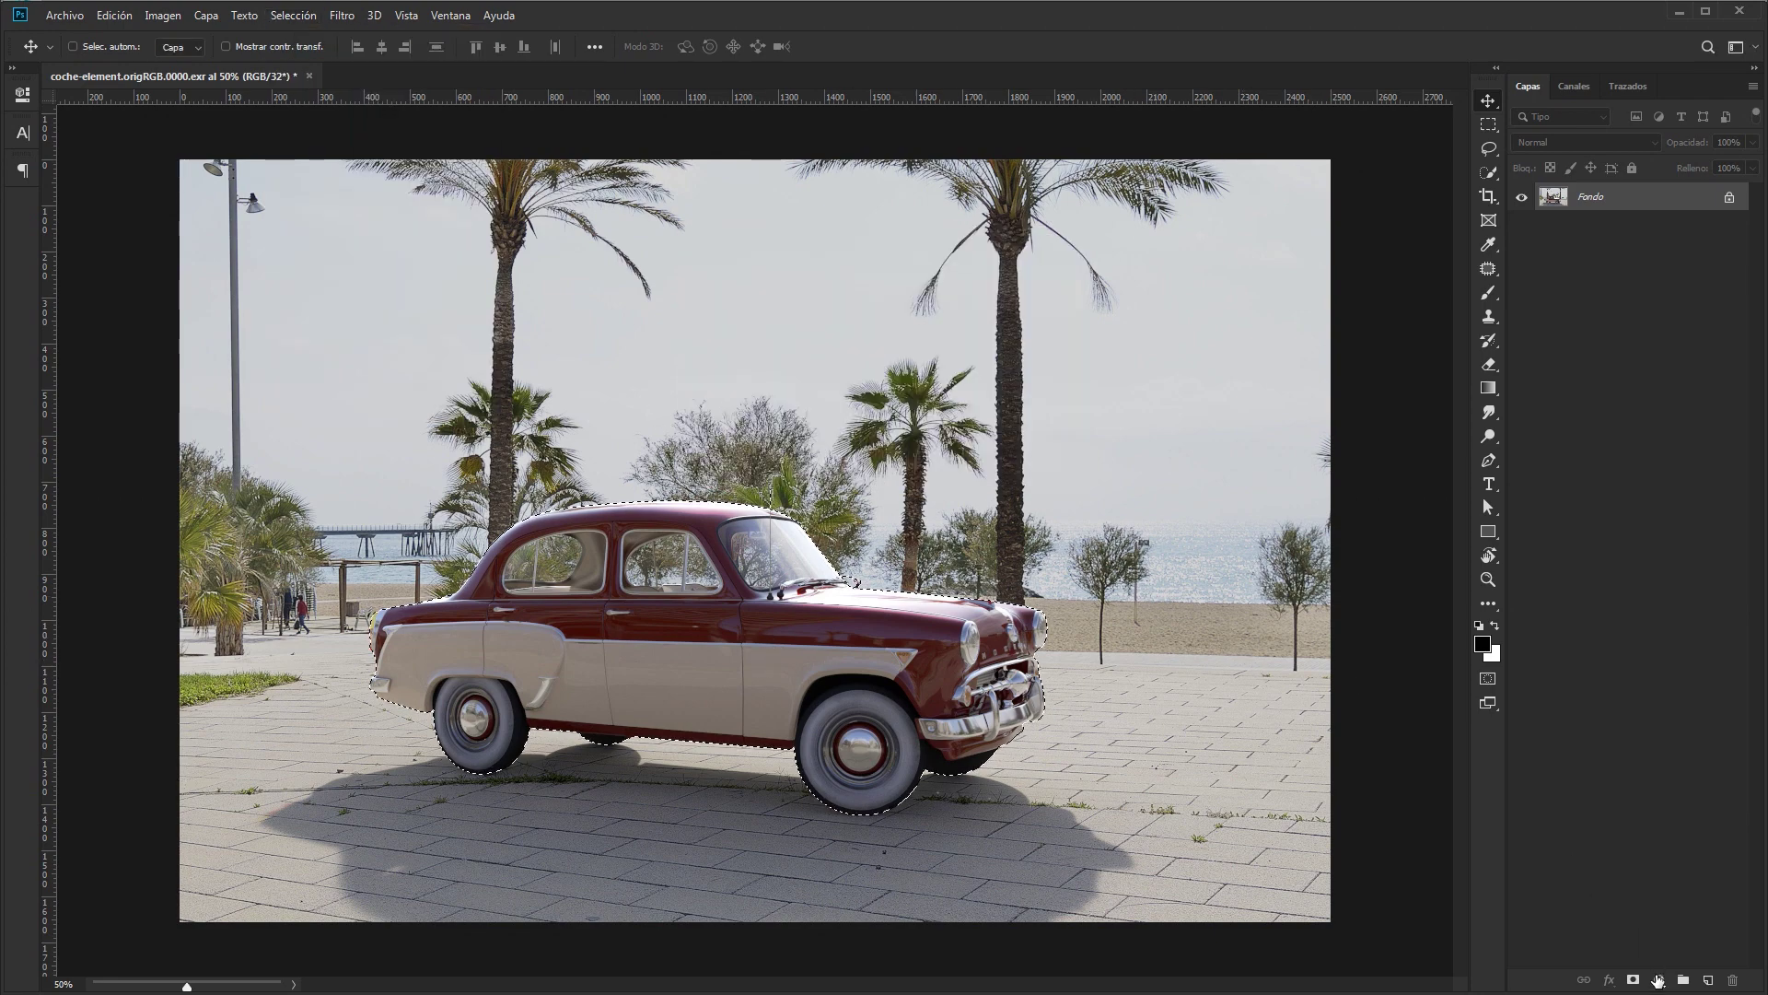
Step: Add a Tono/saturación adjustment layer with saturation set to -75
{"action": "left_click", "coordinate": [1659, 980]}
{"action": "left_click", "coordinate": [1672, 797]}
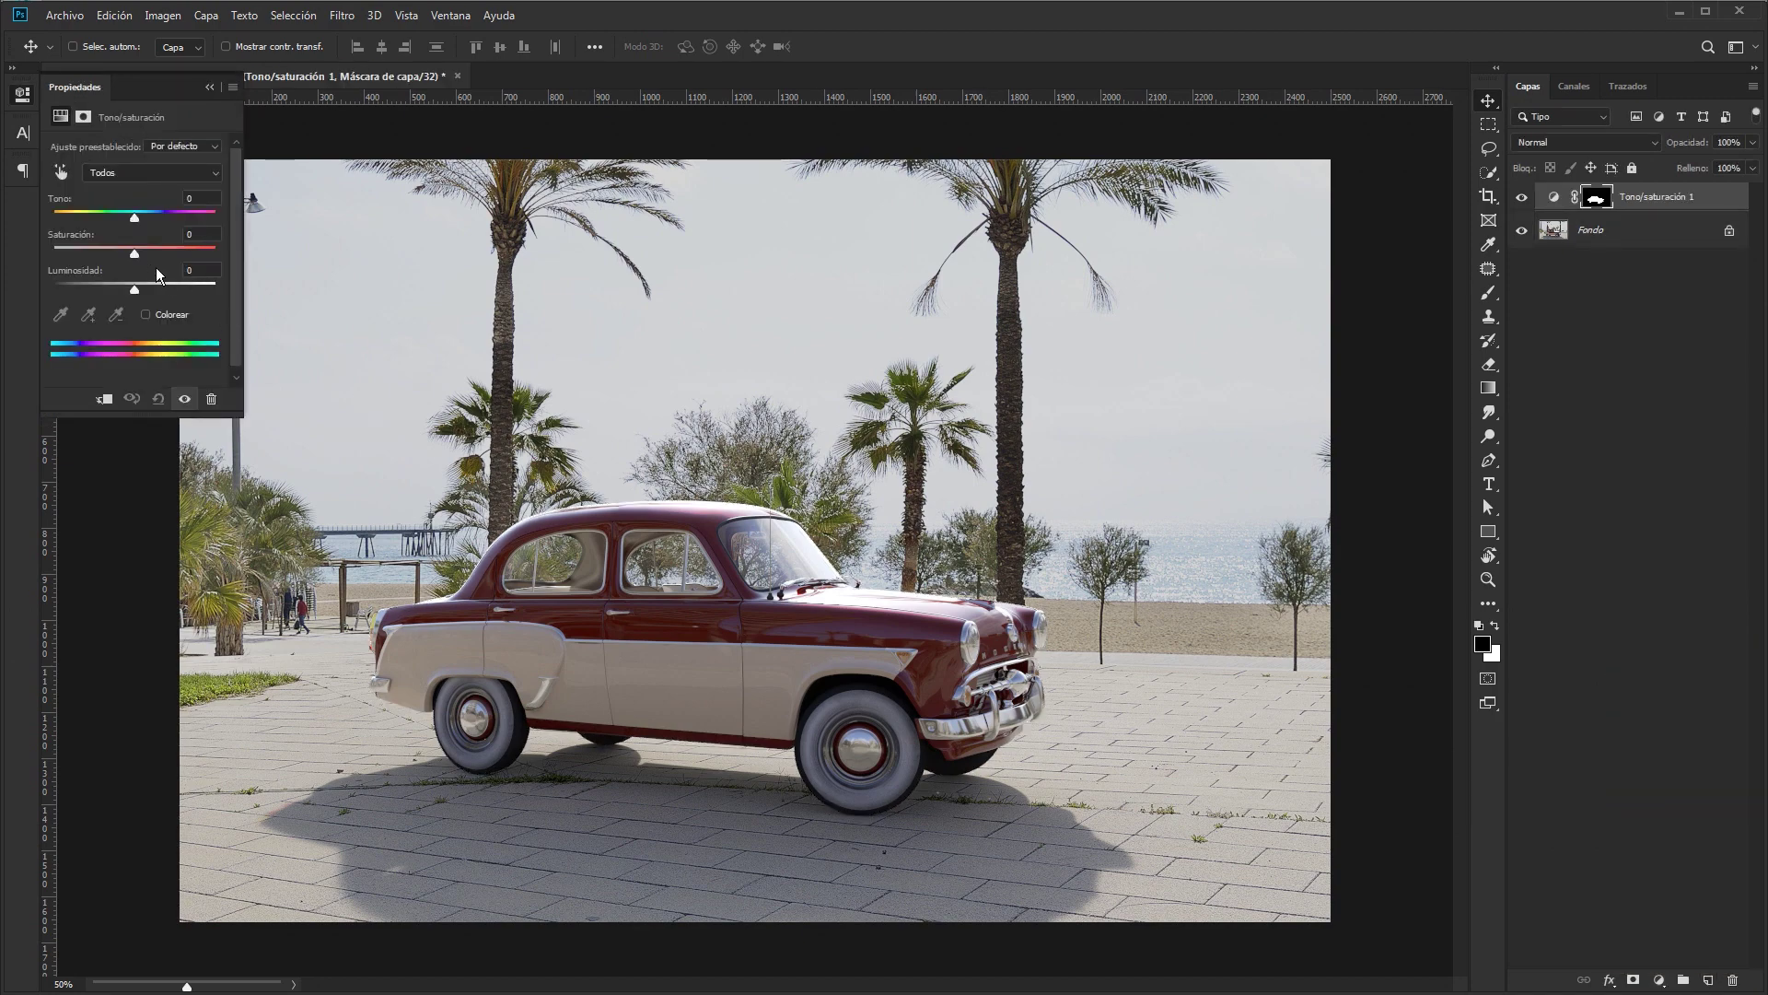
{"action": "mouse_move", "coordinate": [135, 254]}
{"action": "left_mouse_down"}
{"action": "mouse_move", "coordinate": [76, 261]}
{"action": "mouse_move", "coordinate": [152, 267]}
{"action": "left_mouse_up"}
Step: Reopen coche-element.VRayWireColor.0000.exr with its alpha read as transparency ('Como transparencia')
{"action": "left_click", "coordinate": [1547, 422]}
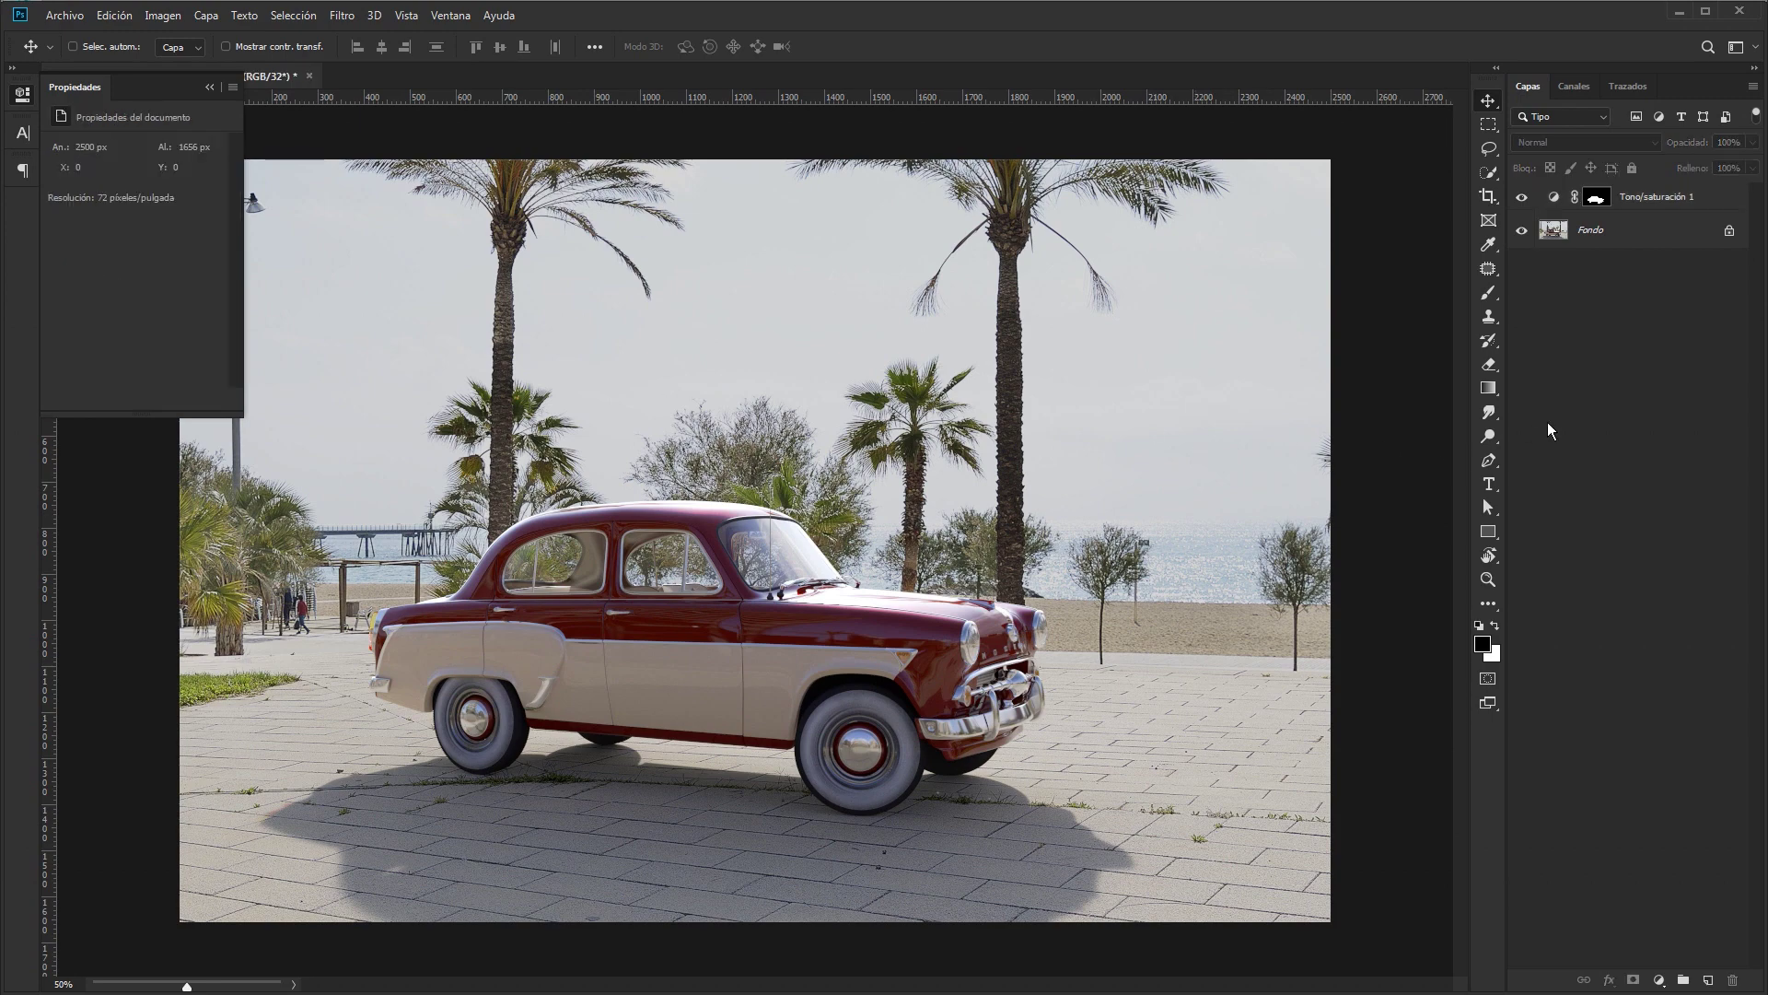
{"action": "key", "text": "alt+Tab"}
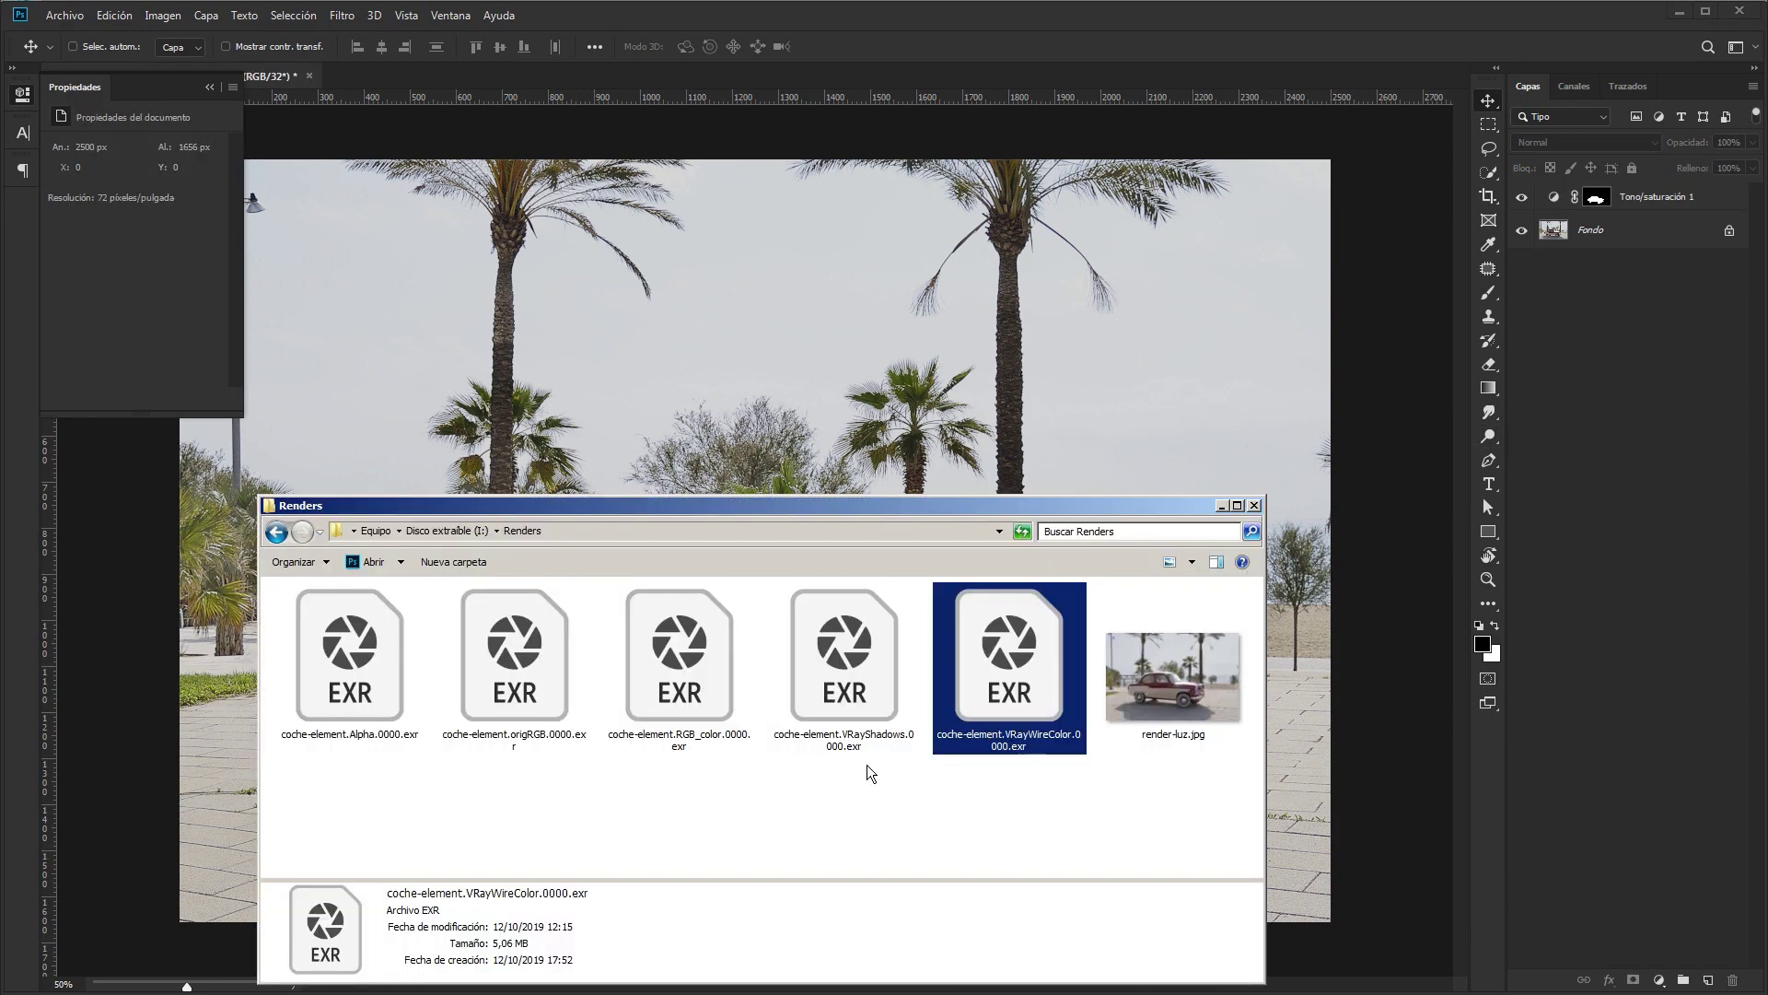
{"action": "left_click_drag", "start_coordinate": [1016, 675], "coordinate": [928, 56]}
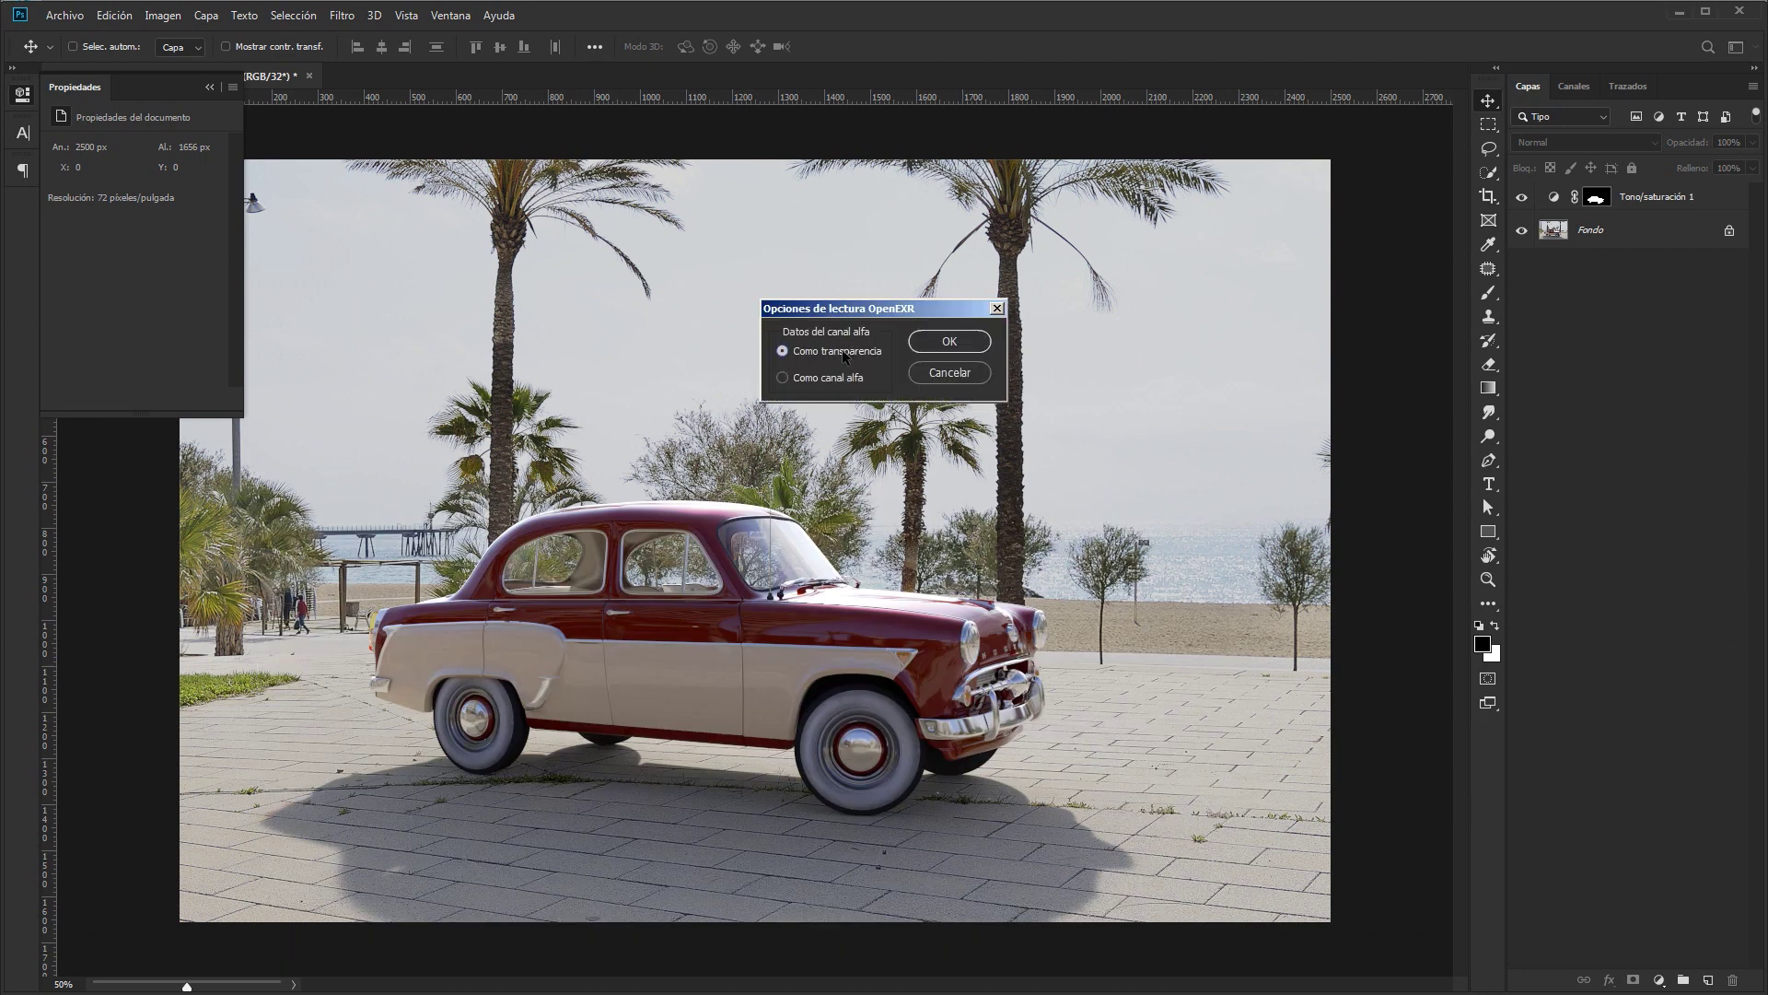
{"action": "left_click", "coordinate": [944, 343]}
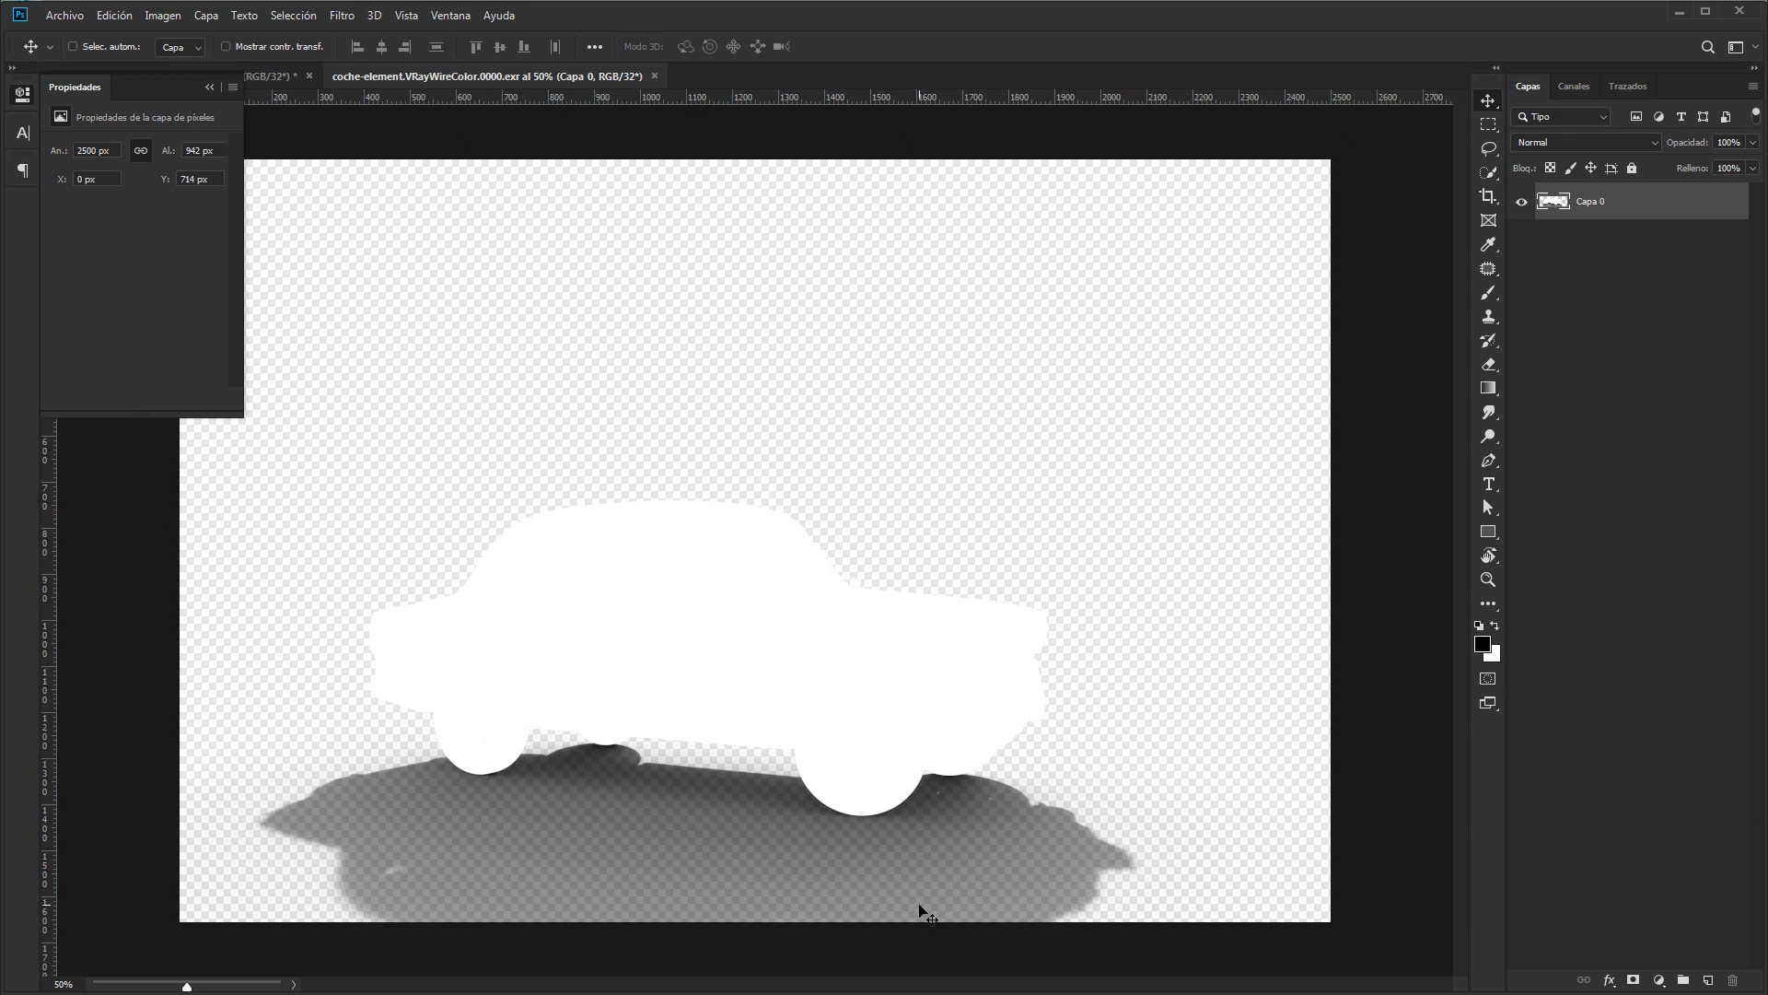
{"action": "left_click", "coordinate": [1660, 967]}
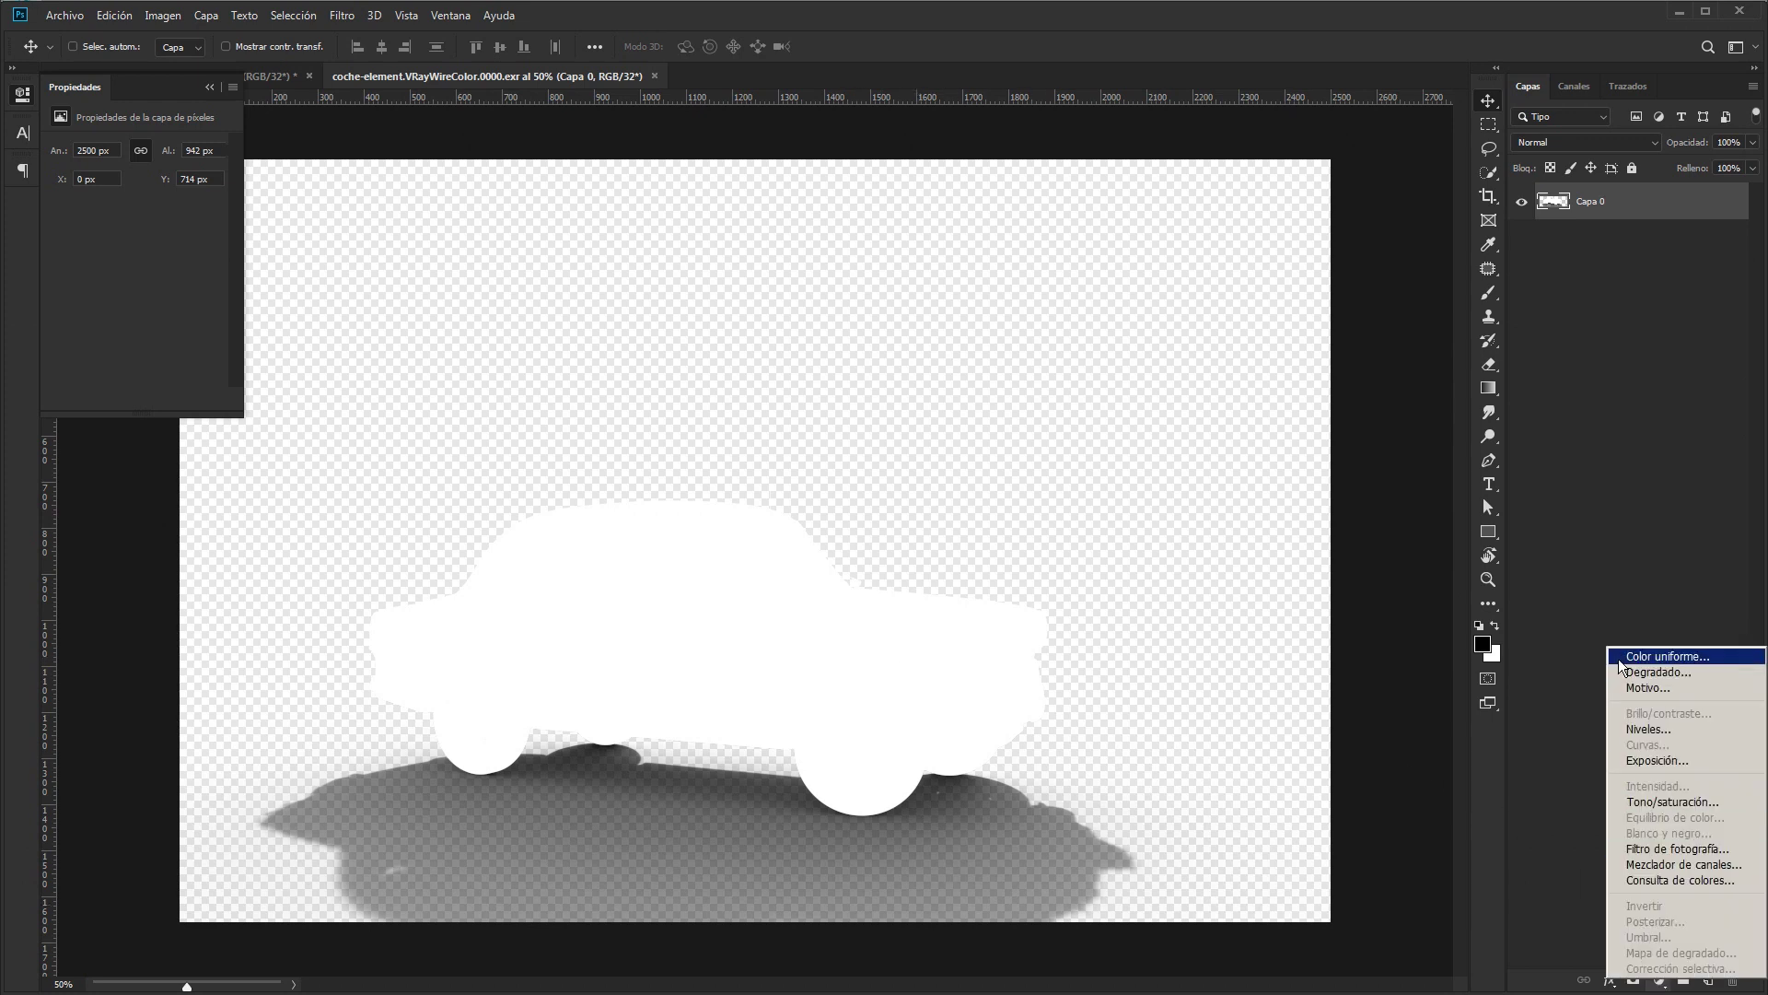
Step: Add a white solid colour fill beneath Capa 0 and merge them together
{"action": "left_click", "coordinate": [1657, 663]}
{"action": "left_click", "coordinate": [470, 346]}
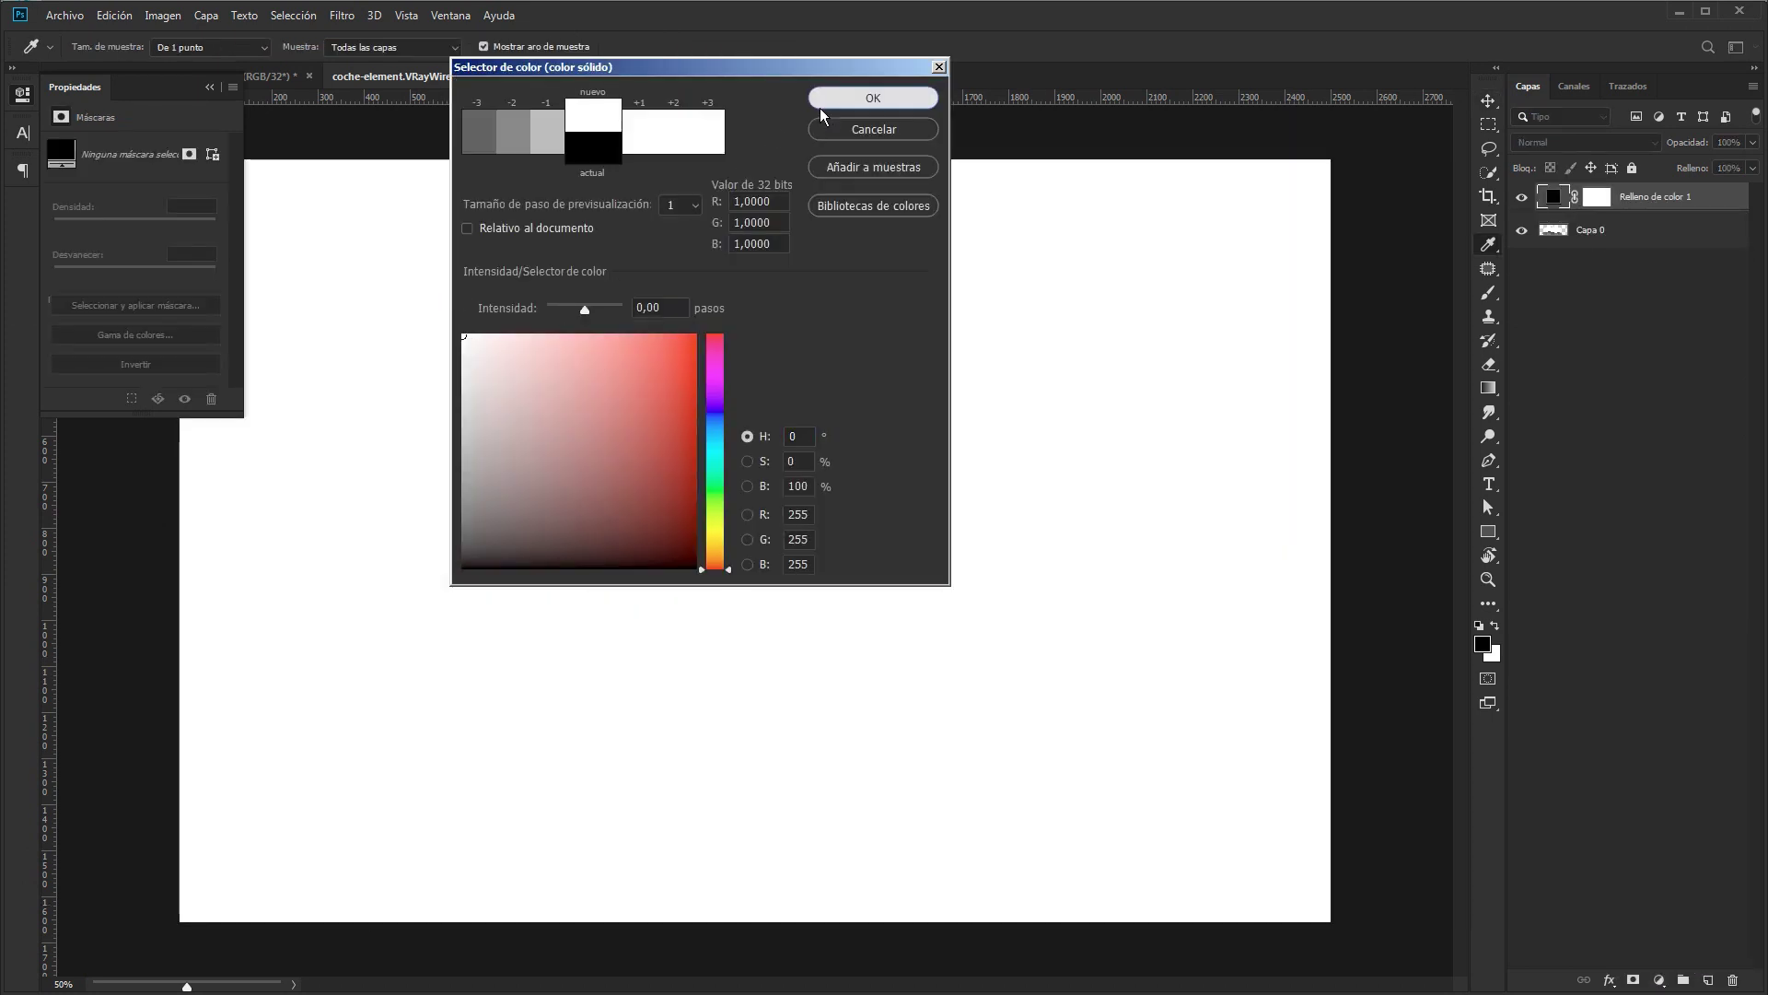
{"action": "left_click", "coordinate": [874, 98]}
{"action": "left_click_drag", "start_coordinate": [1639, 201], "coordinate": [1640, 247]}
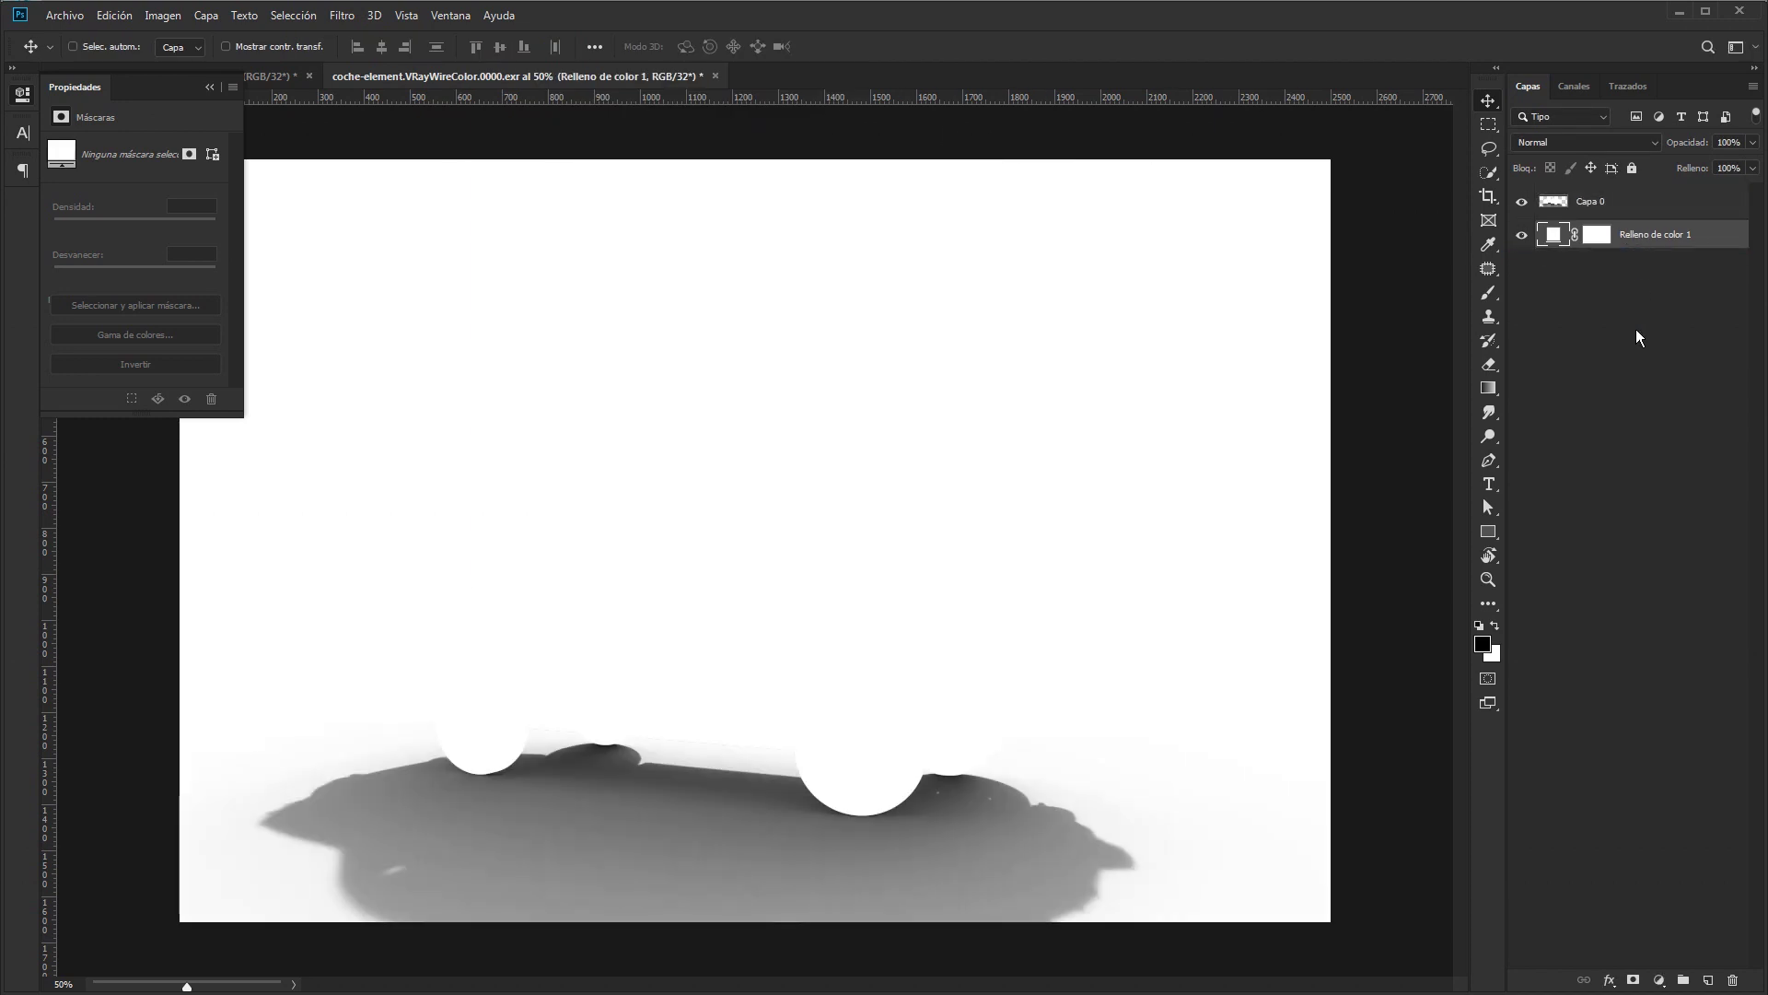
{"action": "left_click", "coordinate": [1635, 208]}
{"action": "right_click", "coordinate": [1635, 208]}
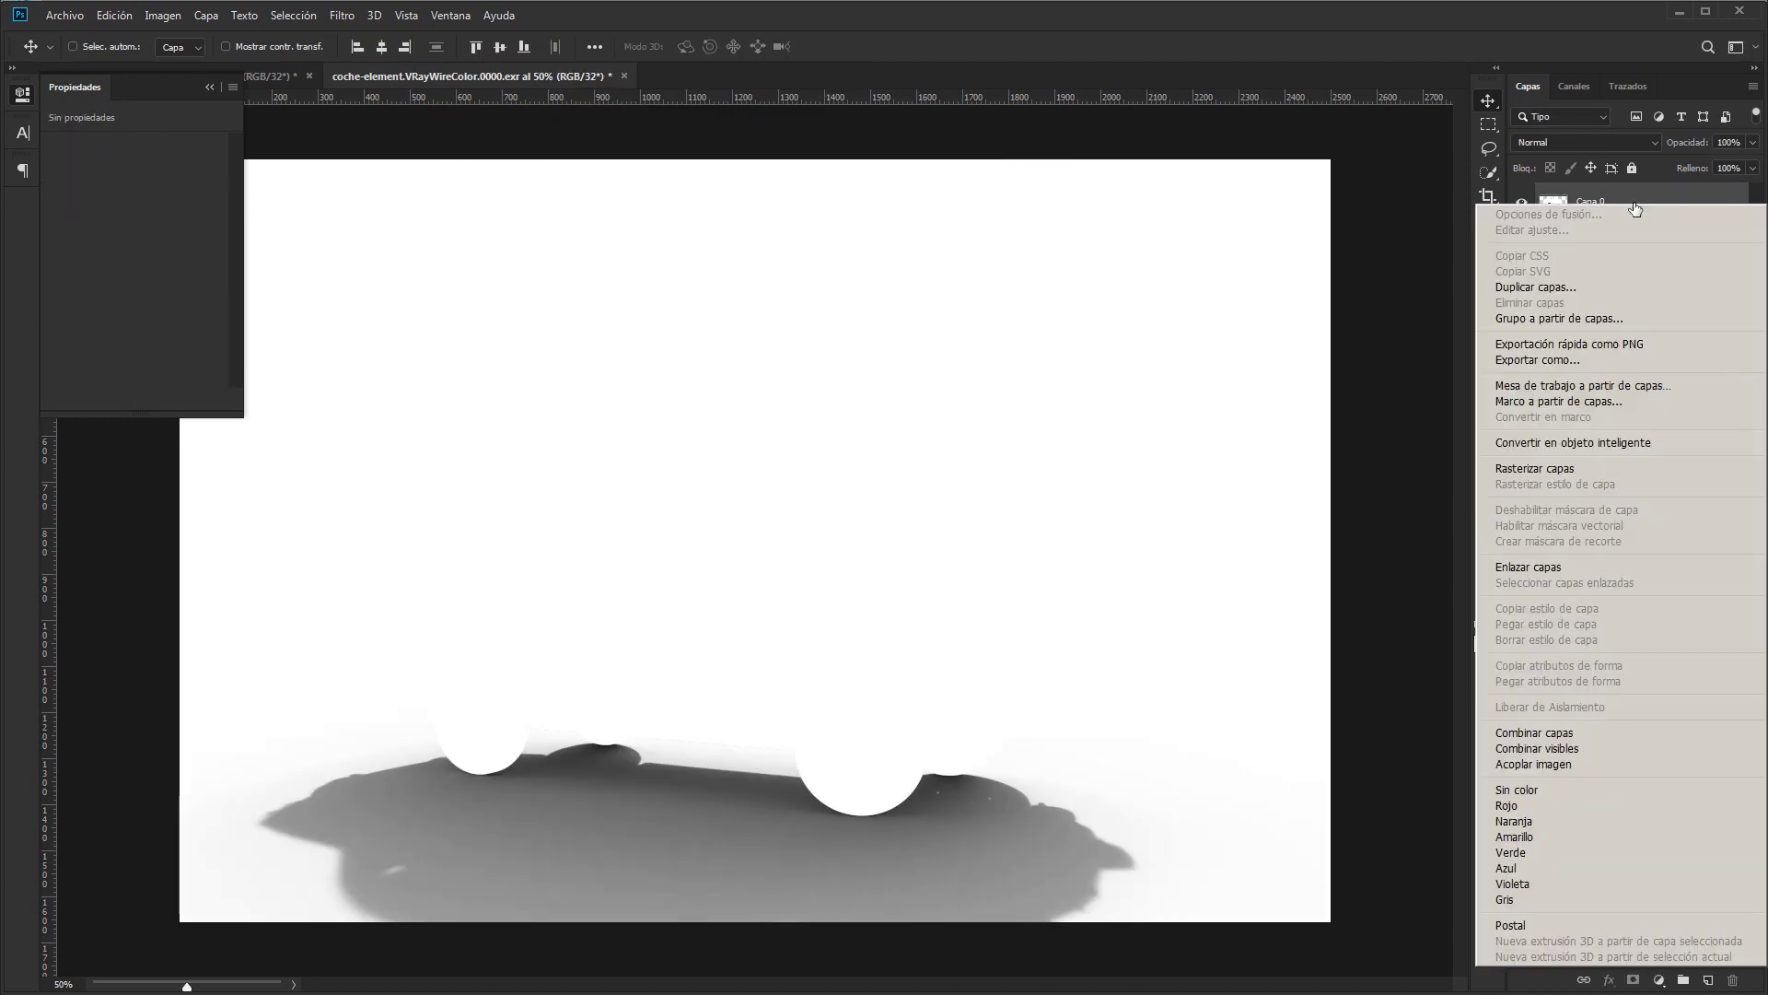
{"action": "left_click", "coordinate": [1555, 732]}
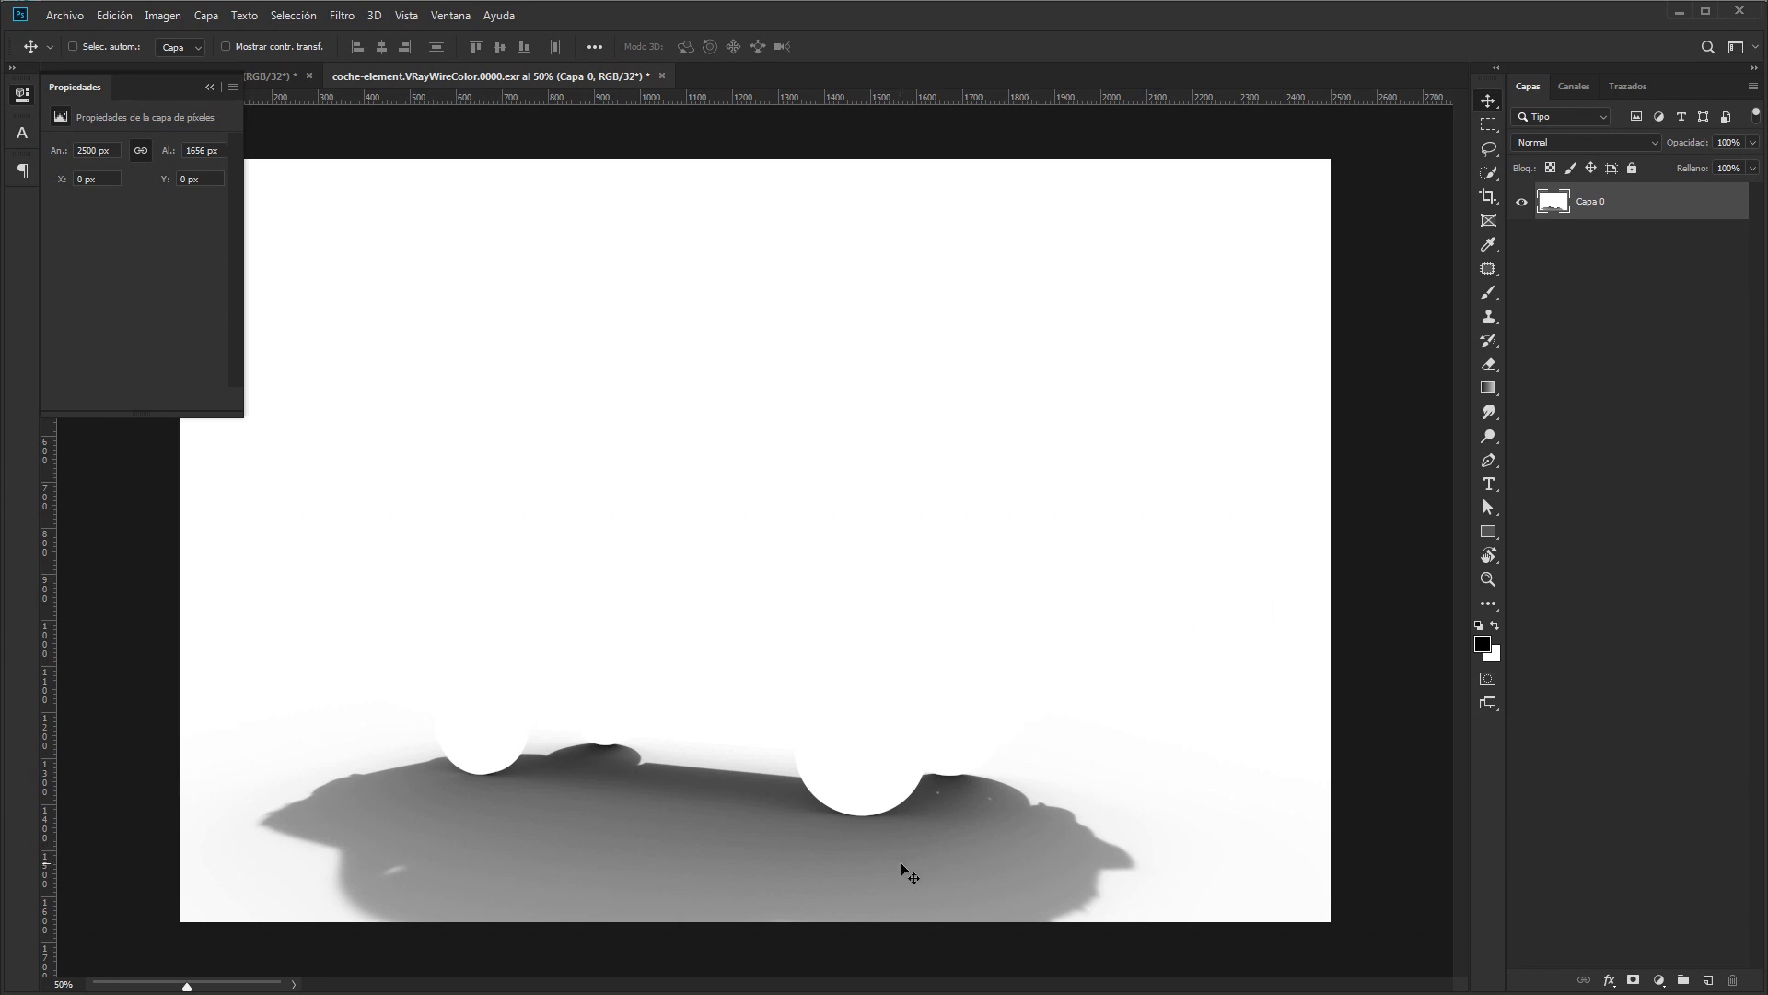
Step: Invert the image with a Levels layer at output 255/0, merge it, and select all
{"action": "left_click", "coordinate": [1659, 980]}
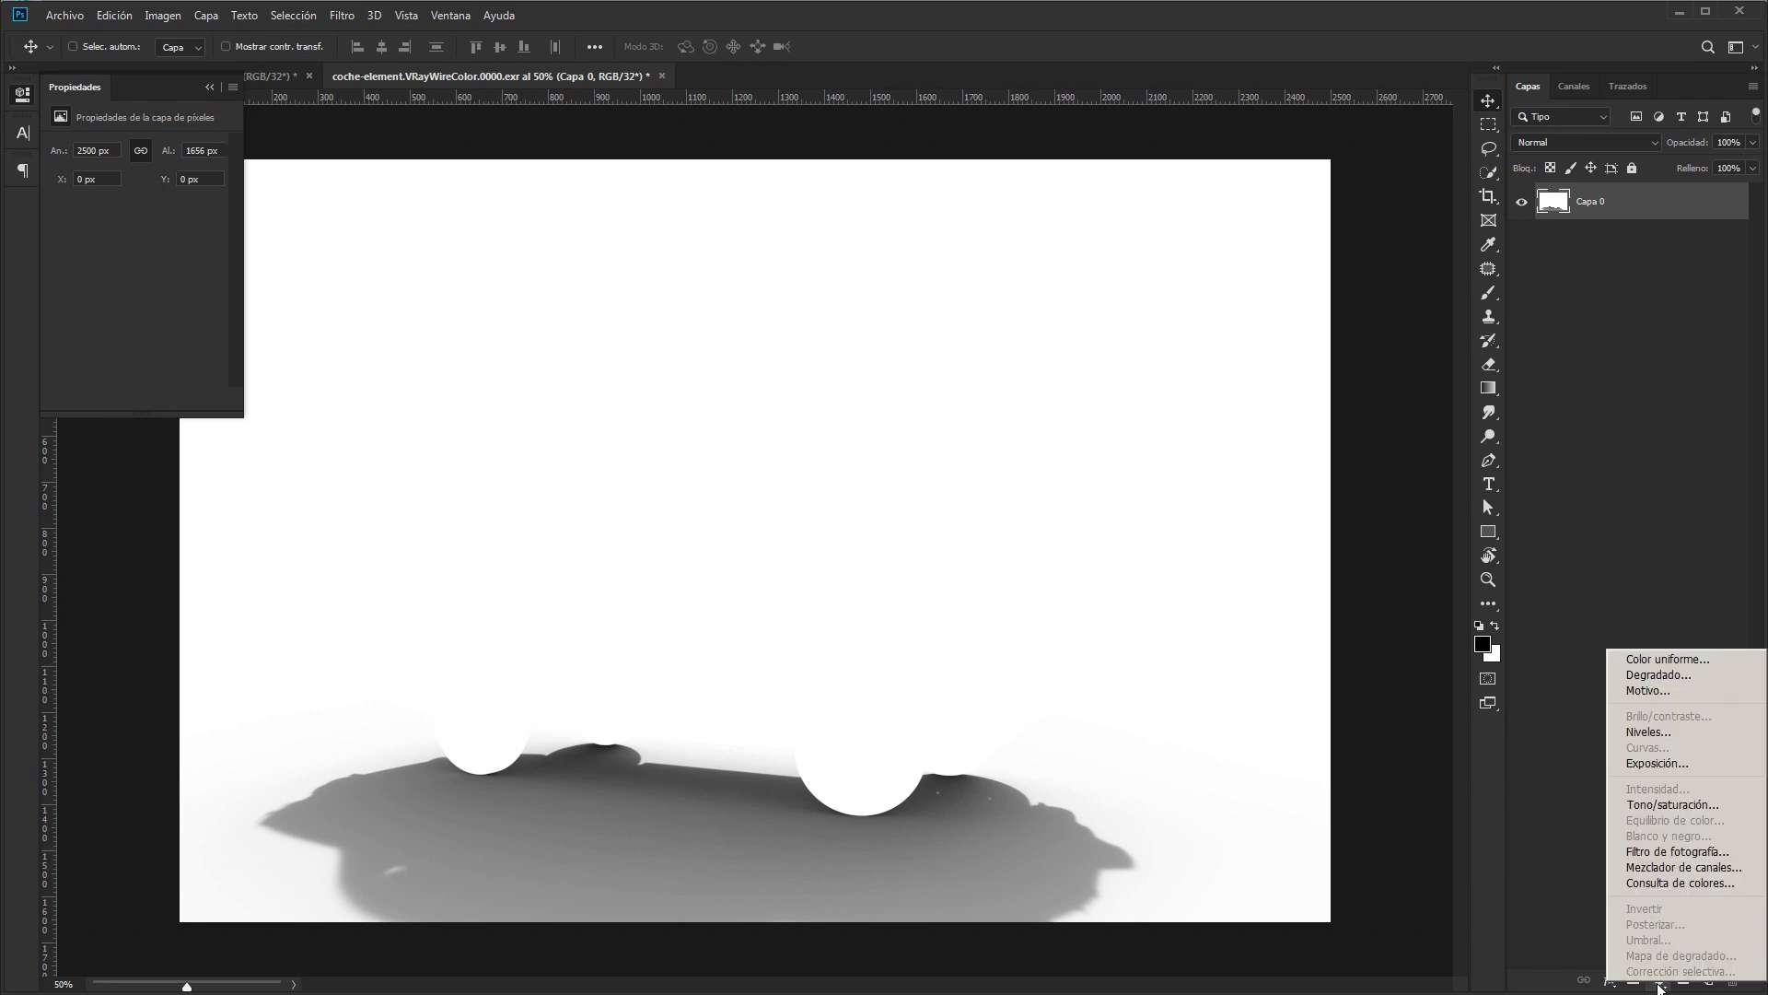
{"action": "left_click", "coordinate": [1663, 732]}
{"action": "mouse_move", "coordinate": [217, 334]}
{"action": "left_mouse_down"}
{"action": "mouse_move", "coordinate": [120, 334]}
{"action": "mouse_move", "coordinate": [230, 343]}
{"action": "left_mouse_up"}
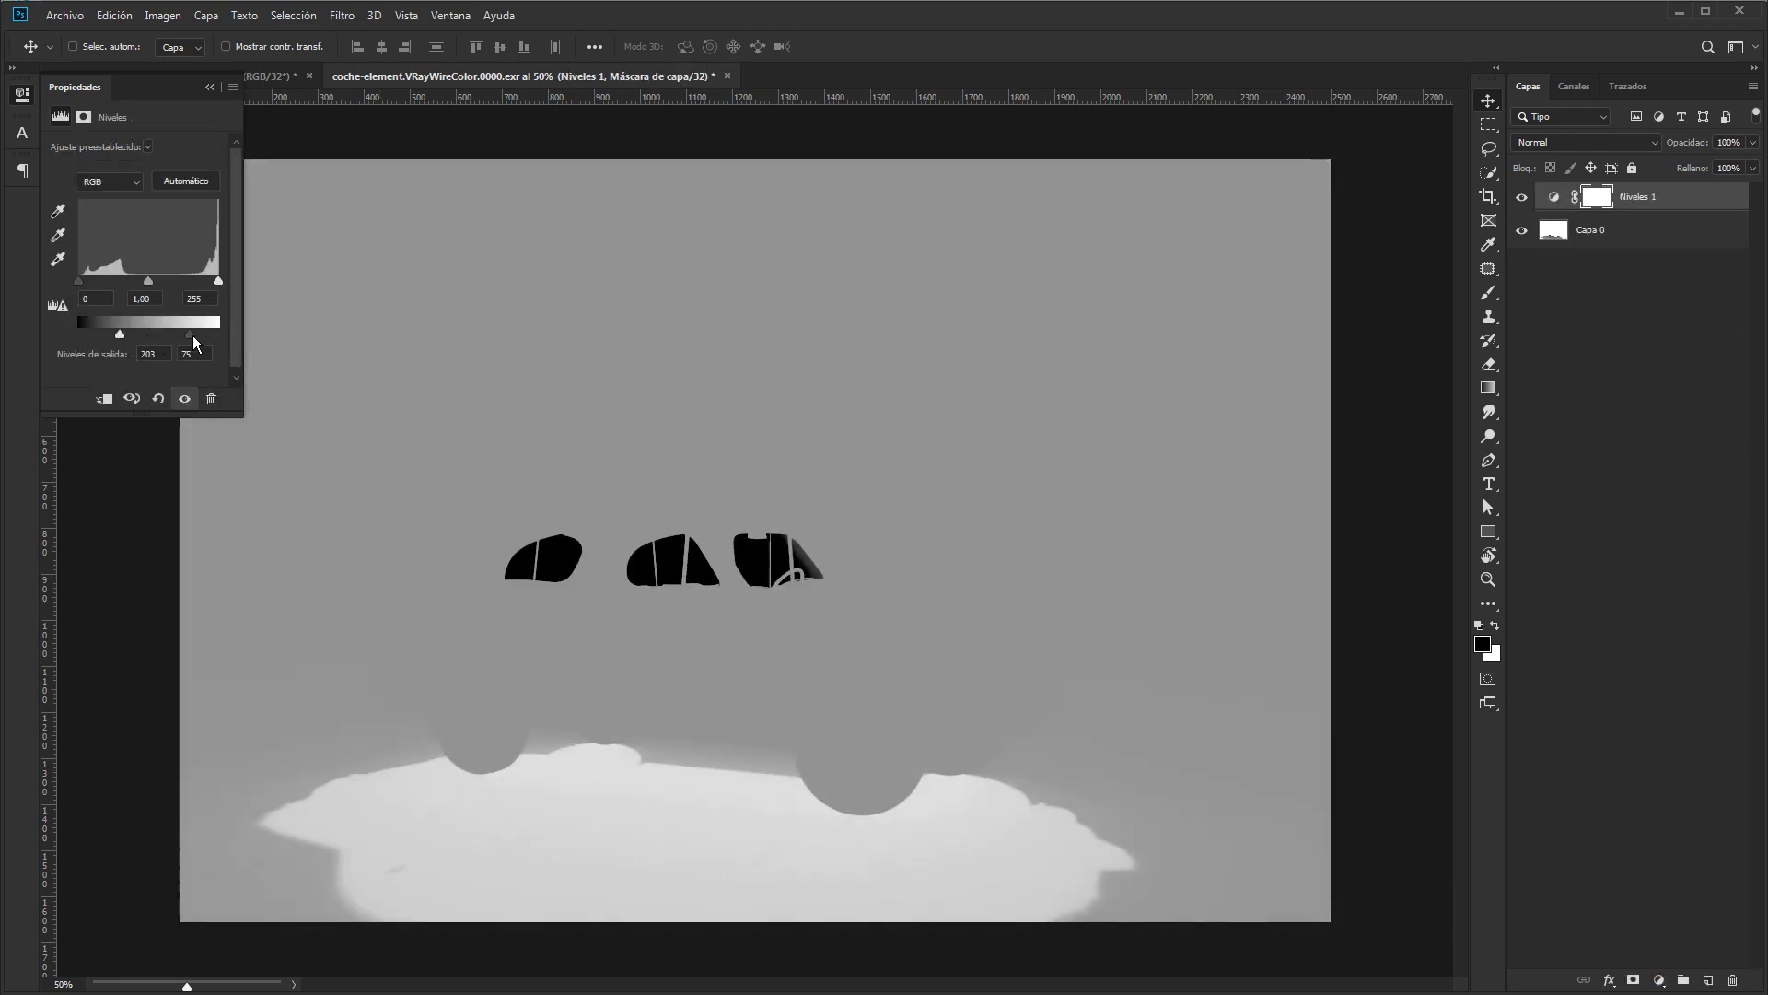
{"action": "left_click_drag", "start_coordinate": [120, 334], "coordinate": [78, 334]}
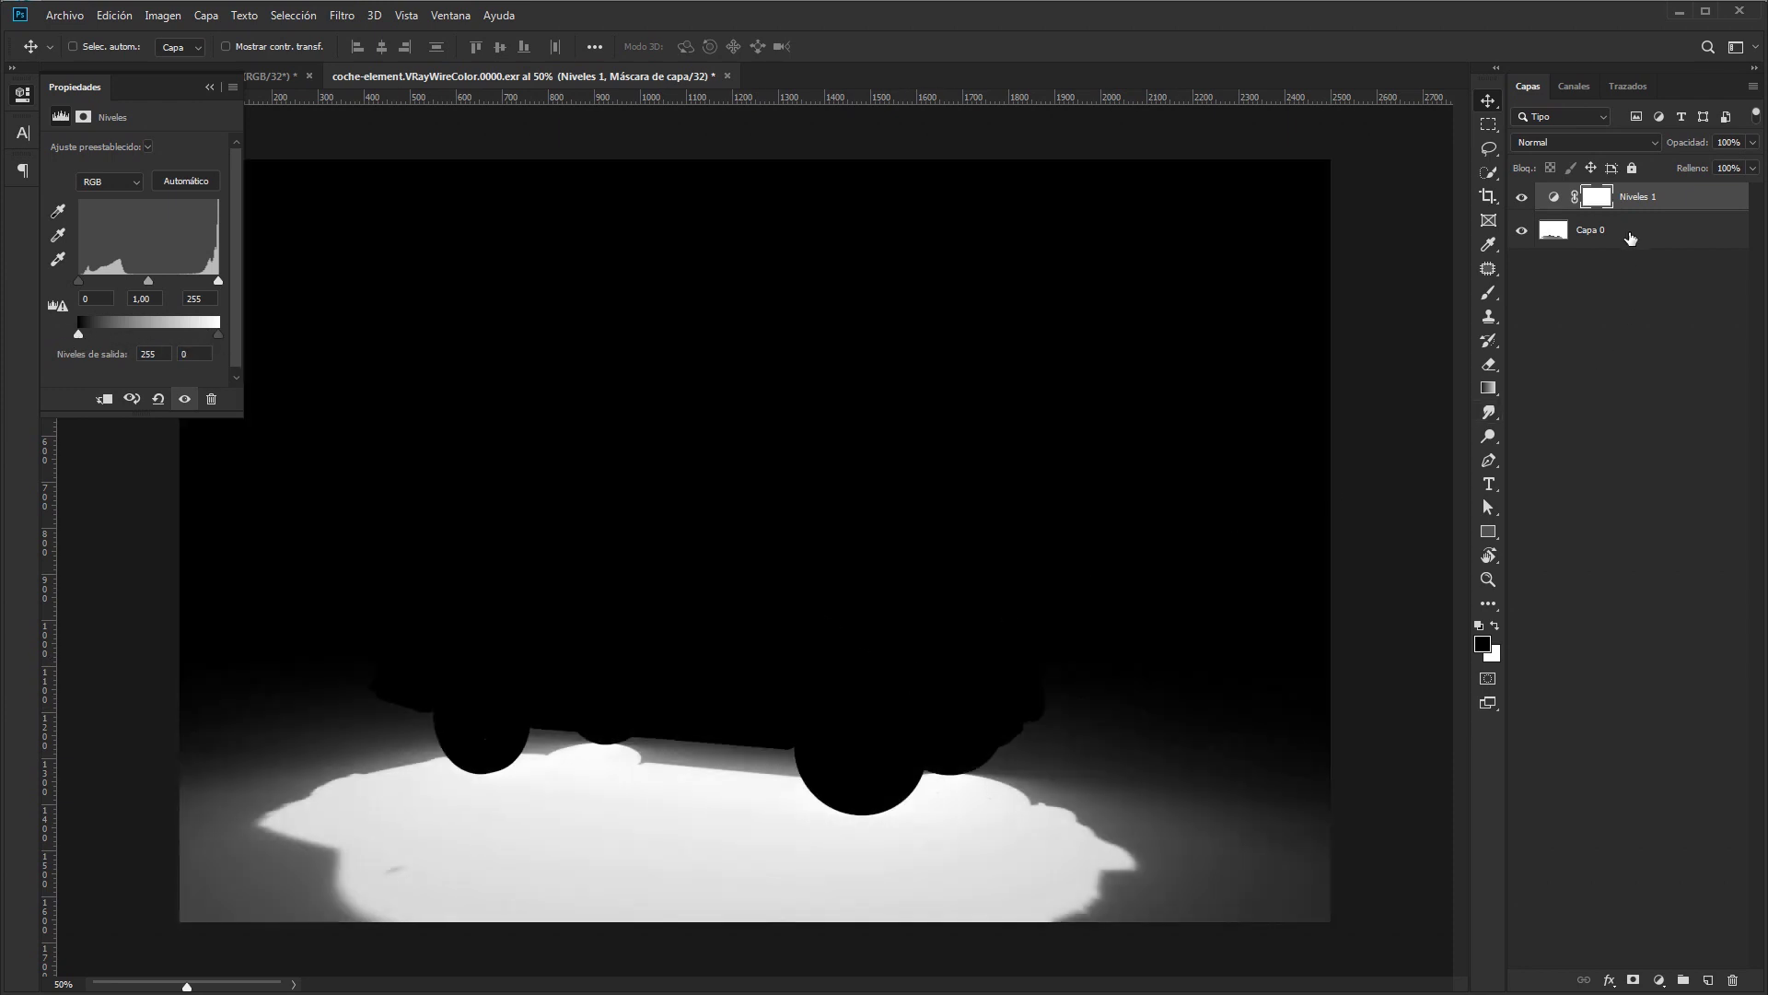
{"action": "right_click", "coordinate": [1627, 232]}
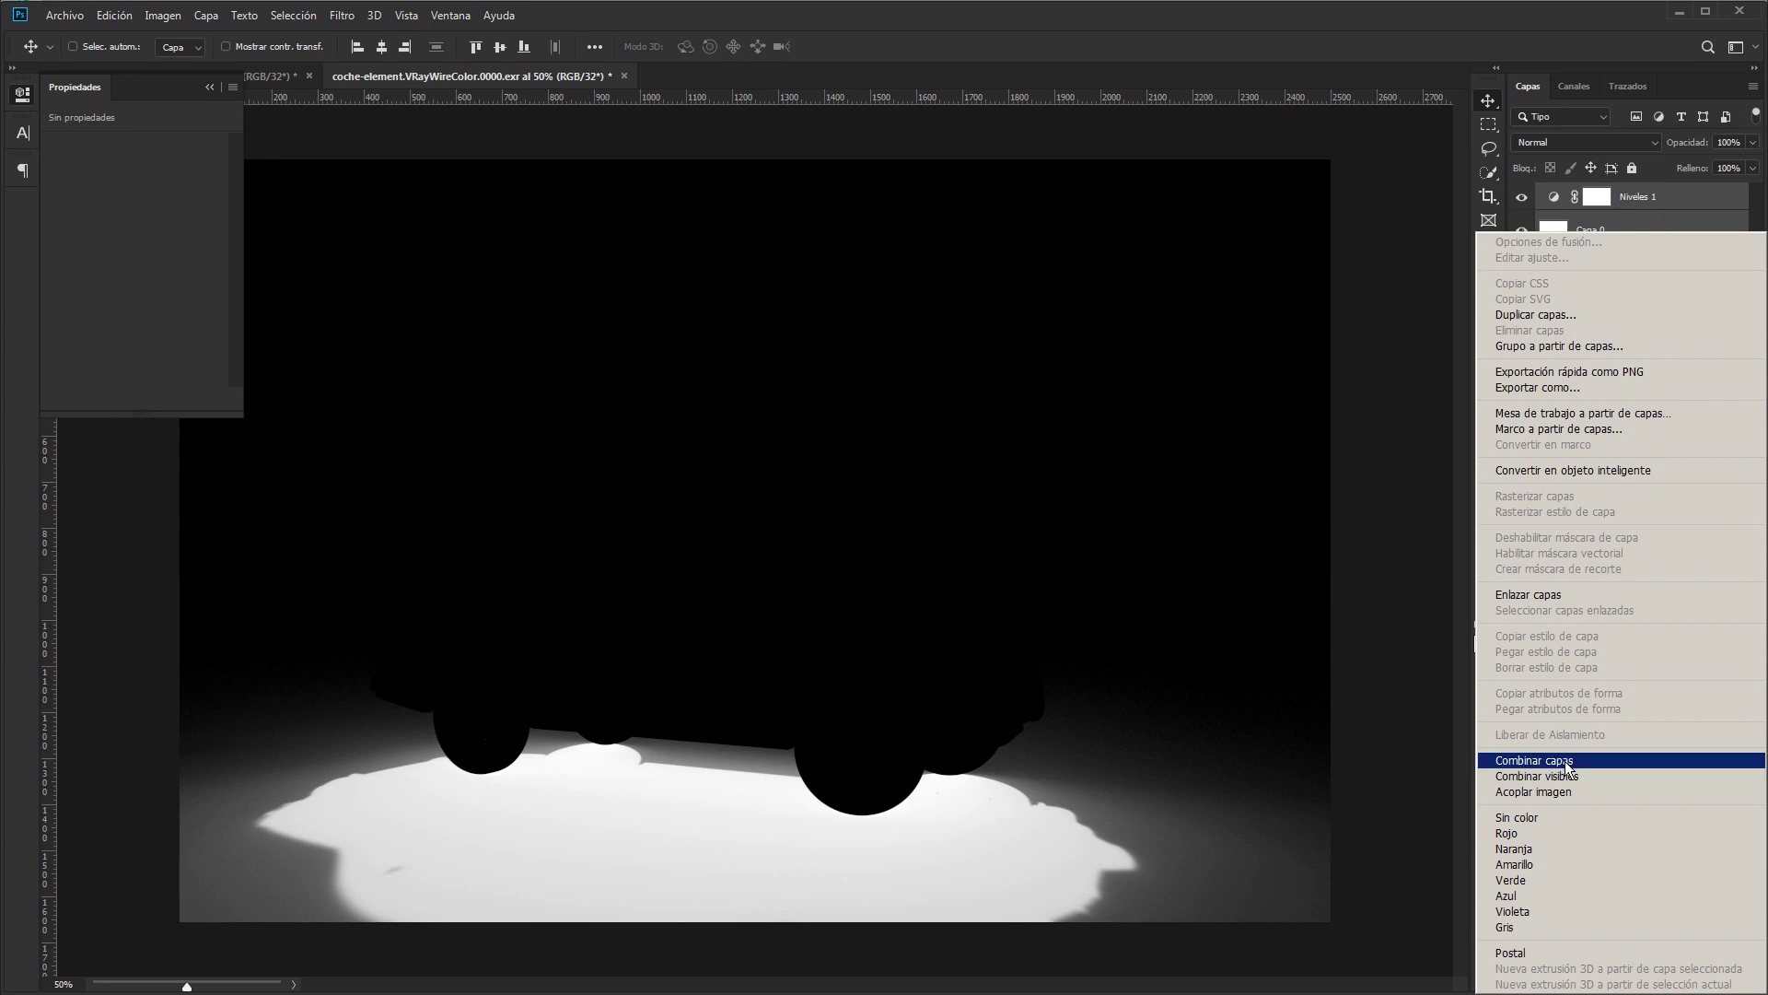
{"action": "left_click", "coordinate": [1606, 760]}
{"action": "key", "text": "ctrl+a"}
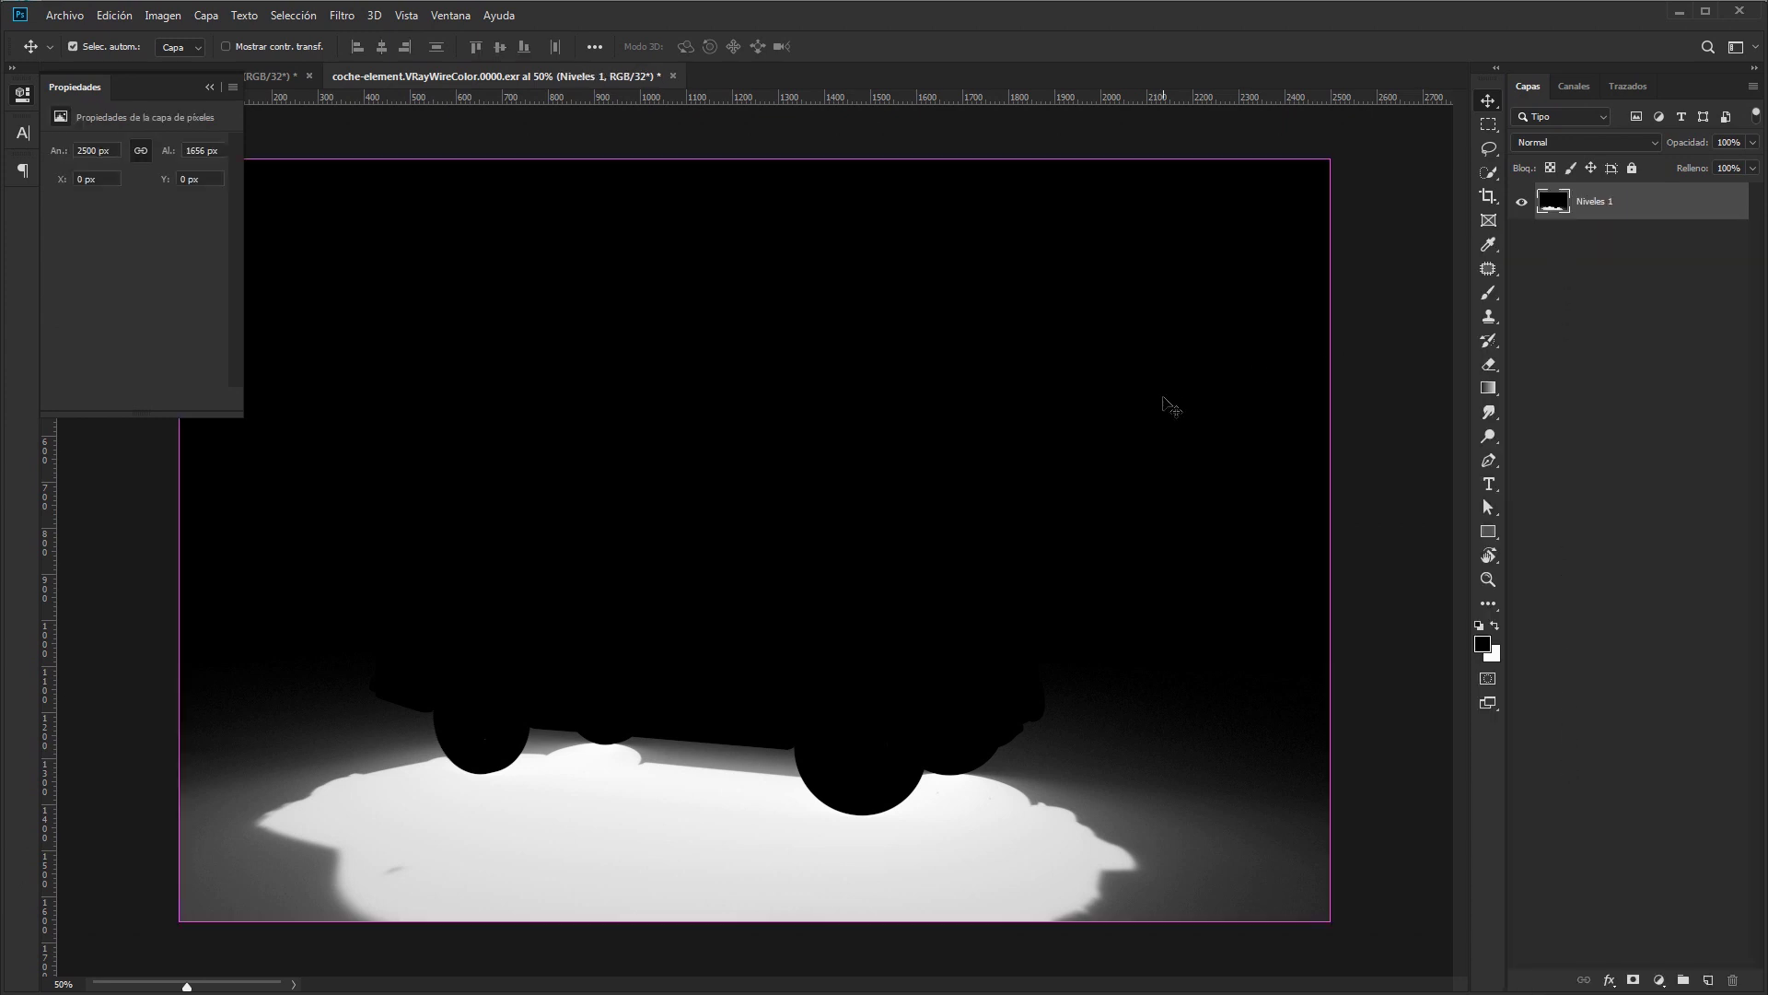
Step: Paste the shadow image into a new alpha channel, Alfa 1
{"action": "left_click", "coordinate": [1571, 87]}
{"action": "left_click", "coordinate": [1705, 979]}
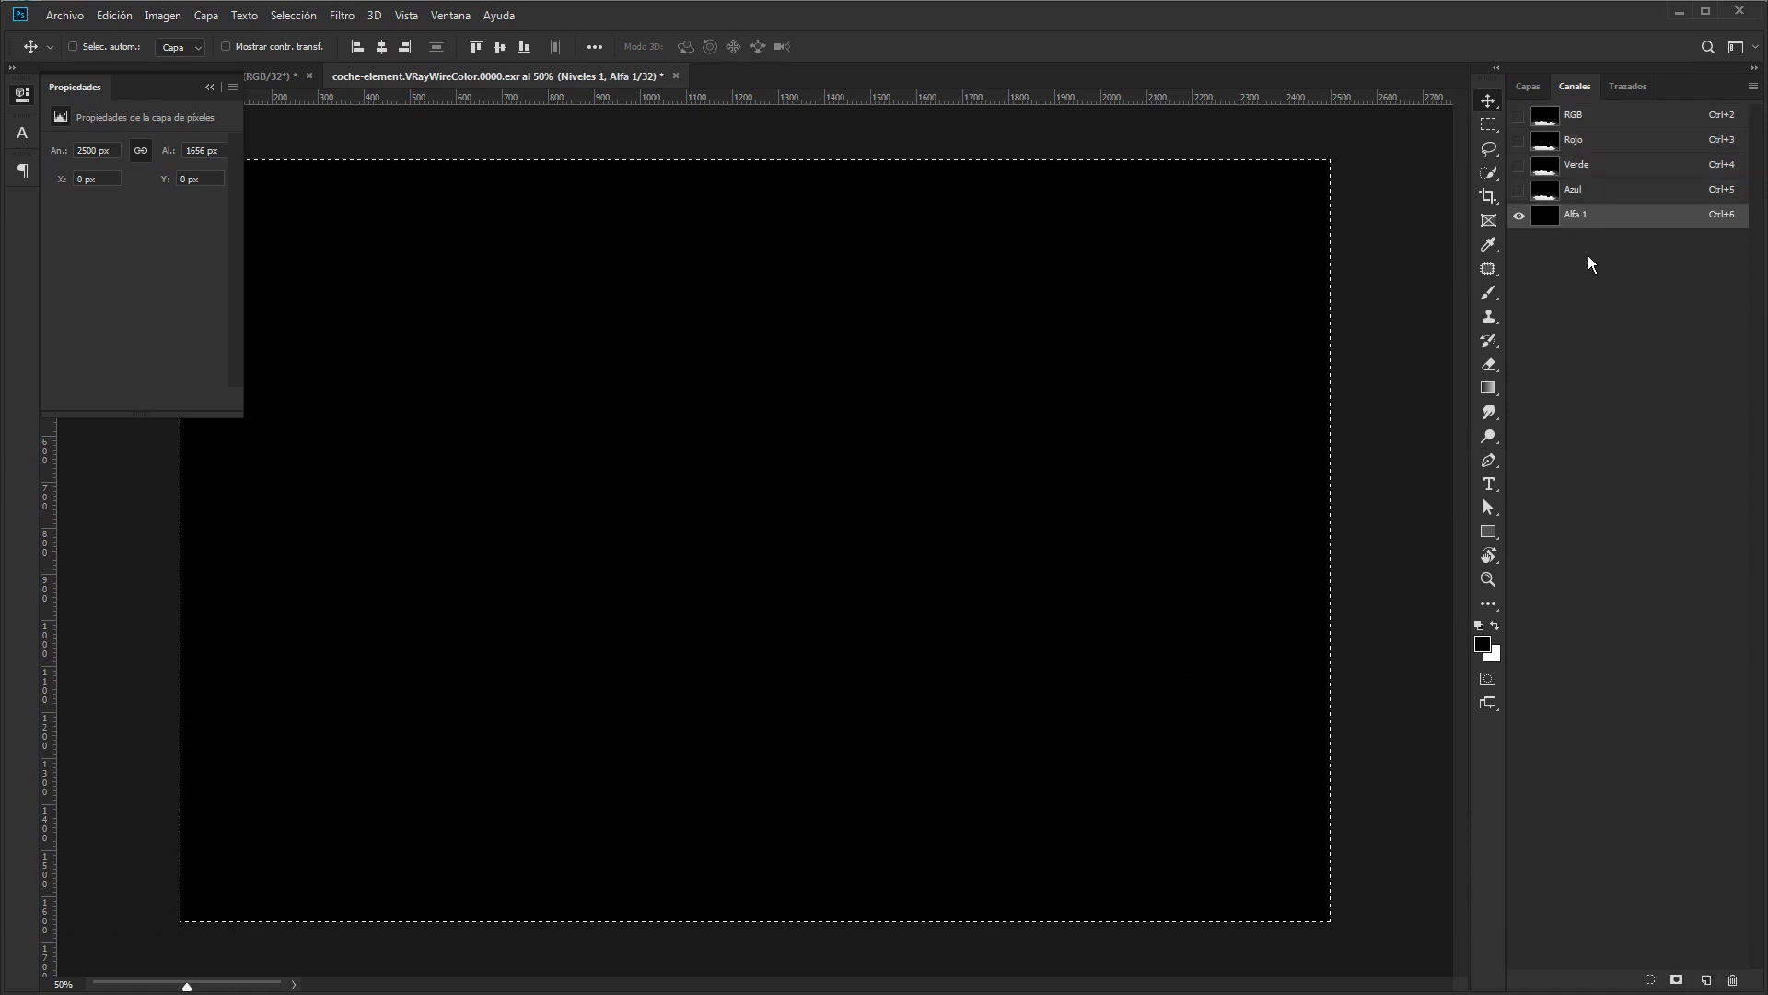
{"action": "key", "text": "ctrl+v"}
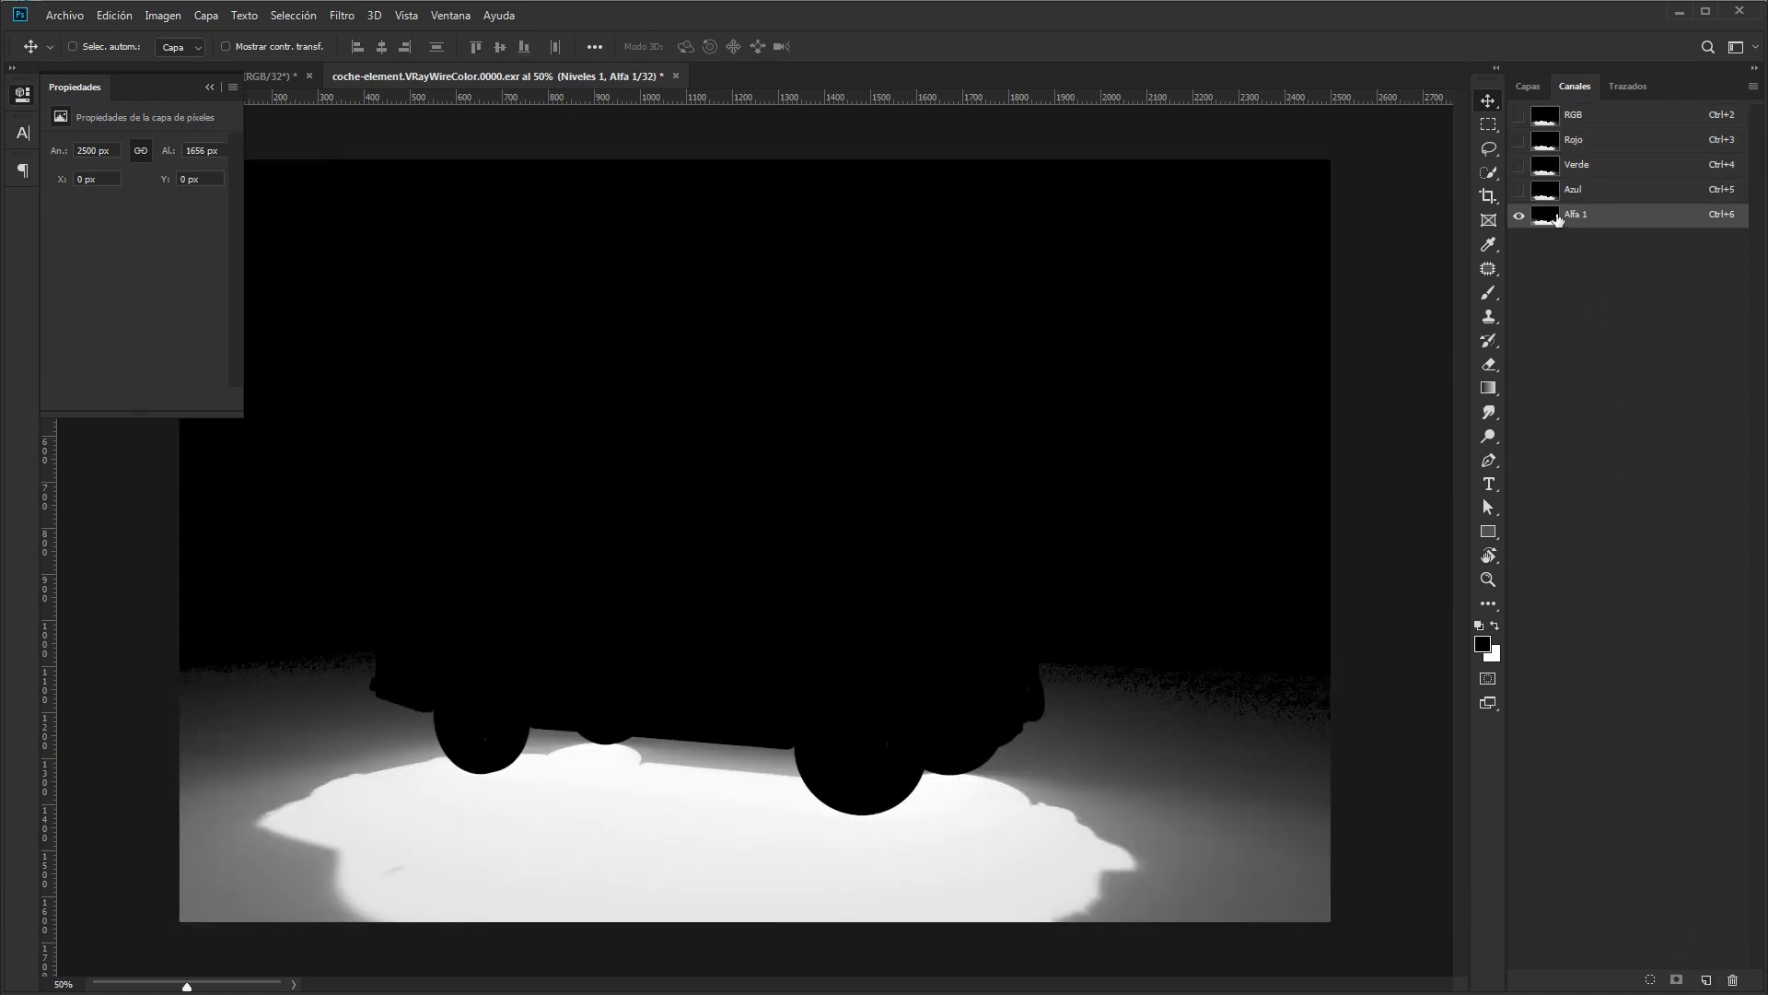
Step: Copy Alfa 1 into the origRGB document and close the shadow render without saving
{"action": "mouse_move", "coordinate": [608, 78]}
{"action": "left_mouse_down"}
{"action": "mouse_move", "coordinate": [452, 320]}
{"action": "mouse_move", "coordinate": [88, 387]}
{"action": "left_mouse_up"}
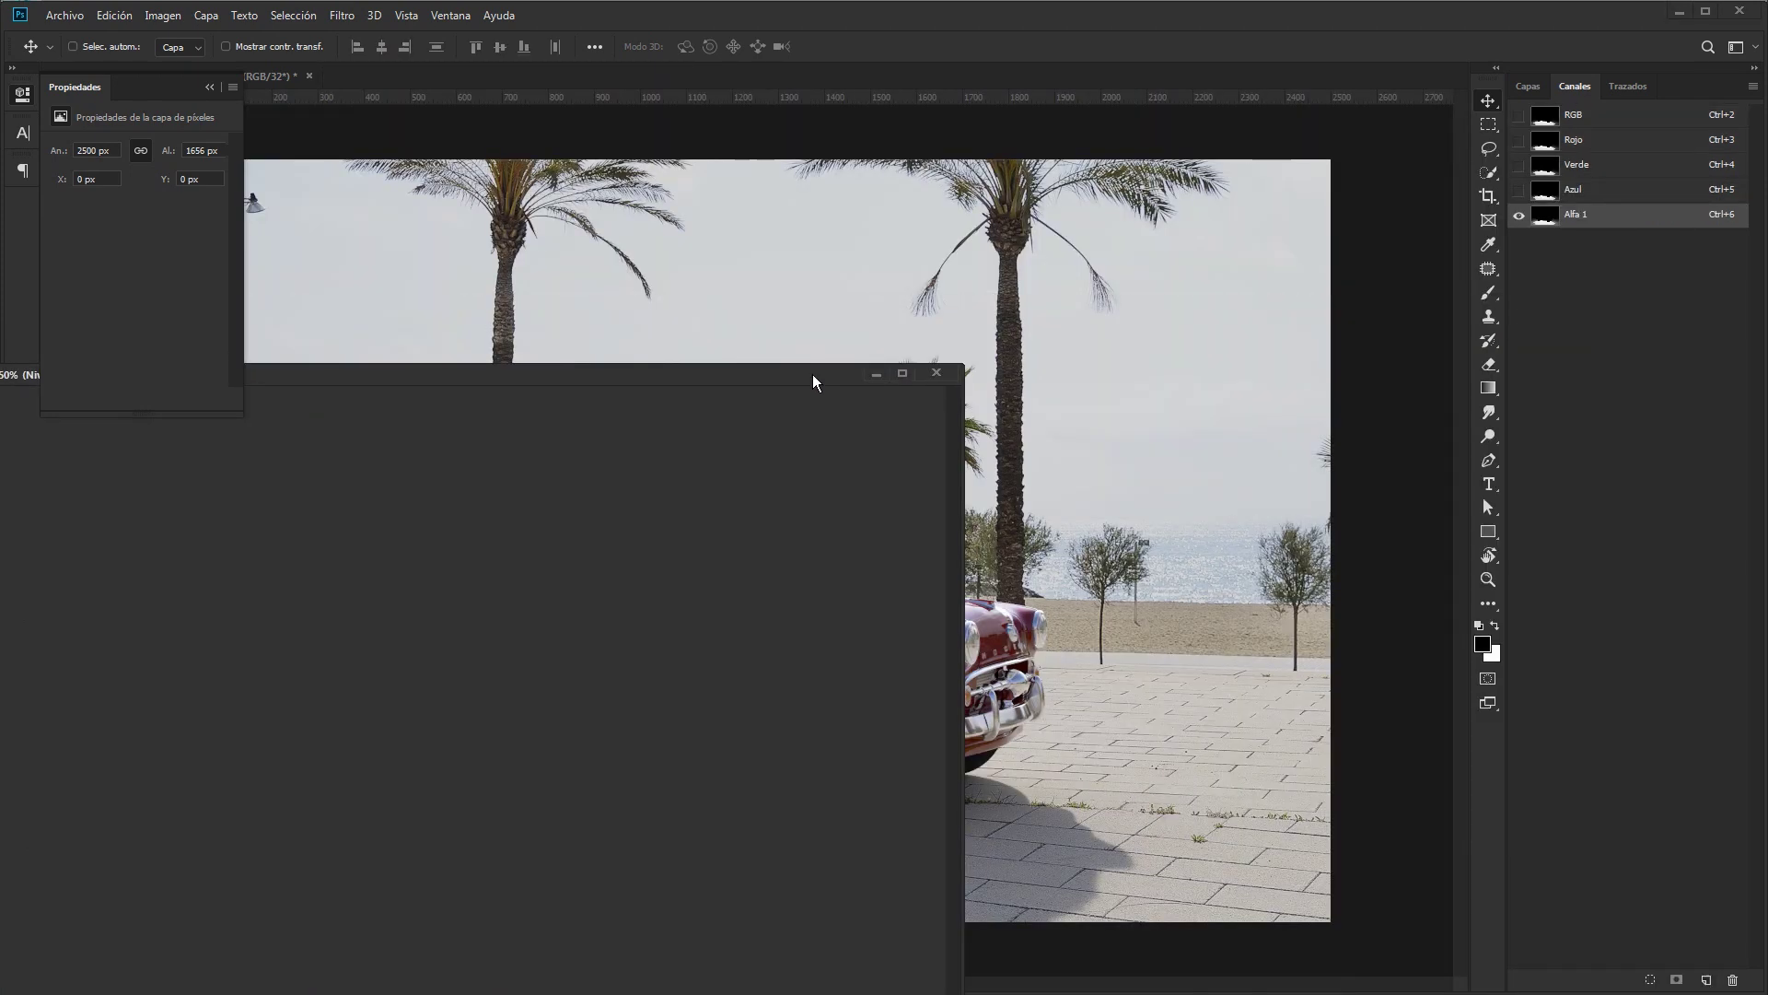
{"action": "left_click_drag", "start_coordinate": [1583, 217], "coordinate": [1204, 329]}
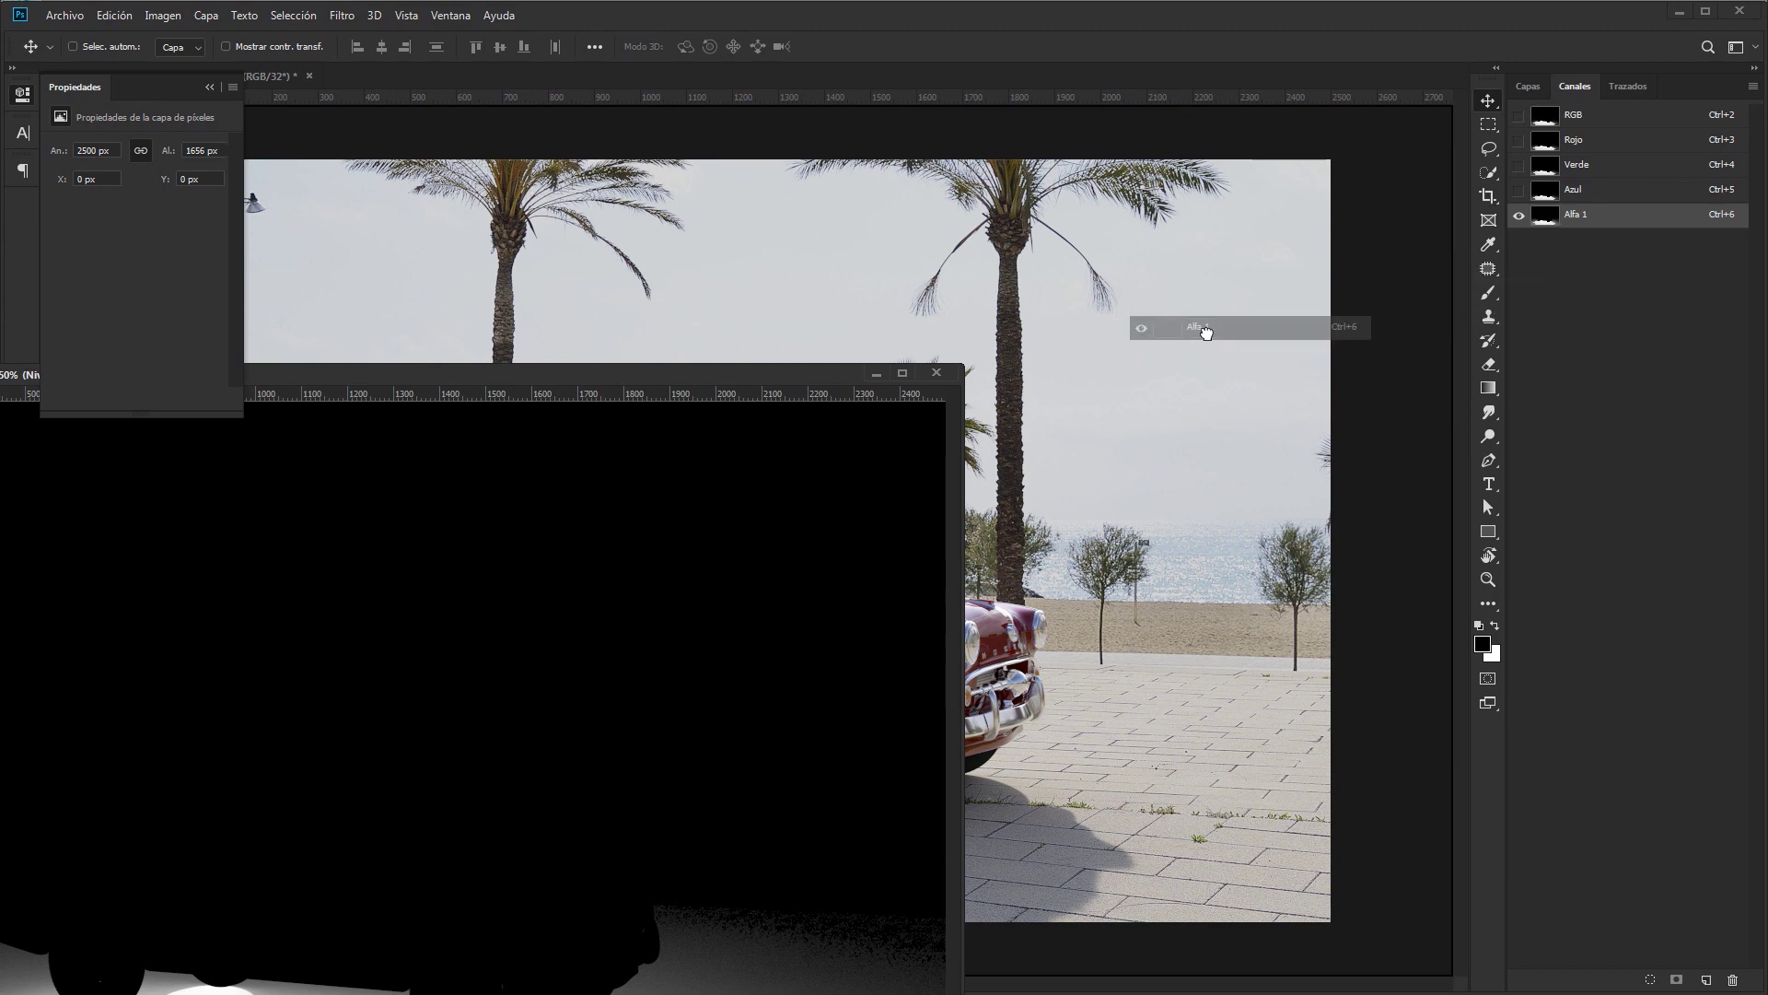
{"action": "left_click", "coordinate": [936, 372]}
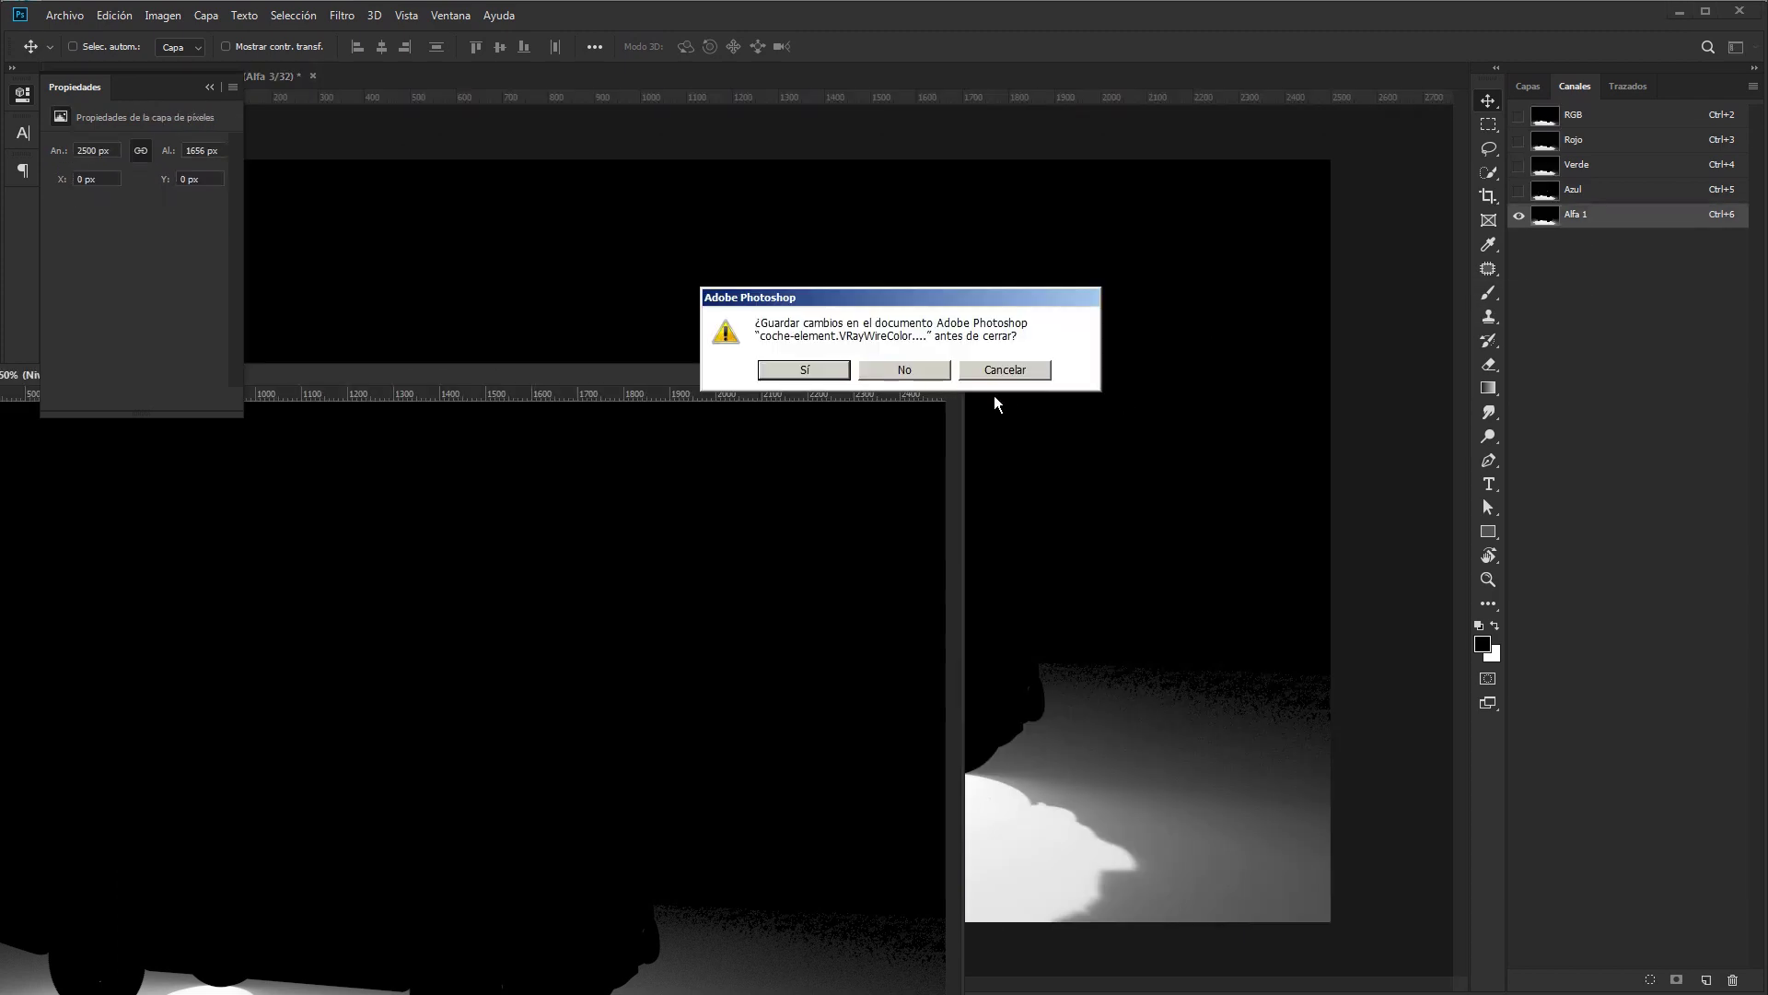
{"action": "left_click", "coordinate": [928, 371]}
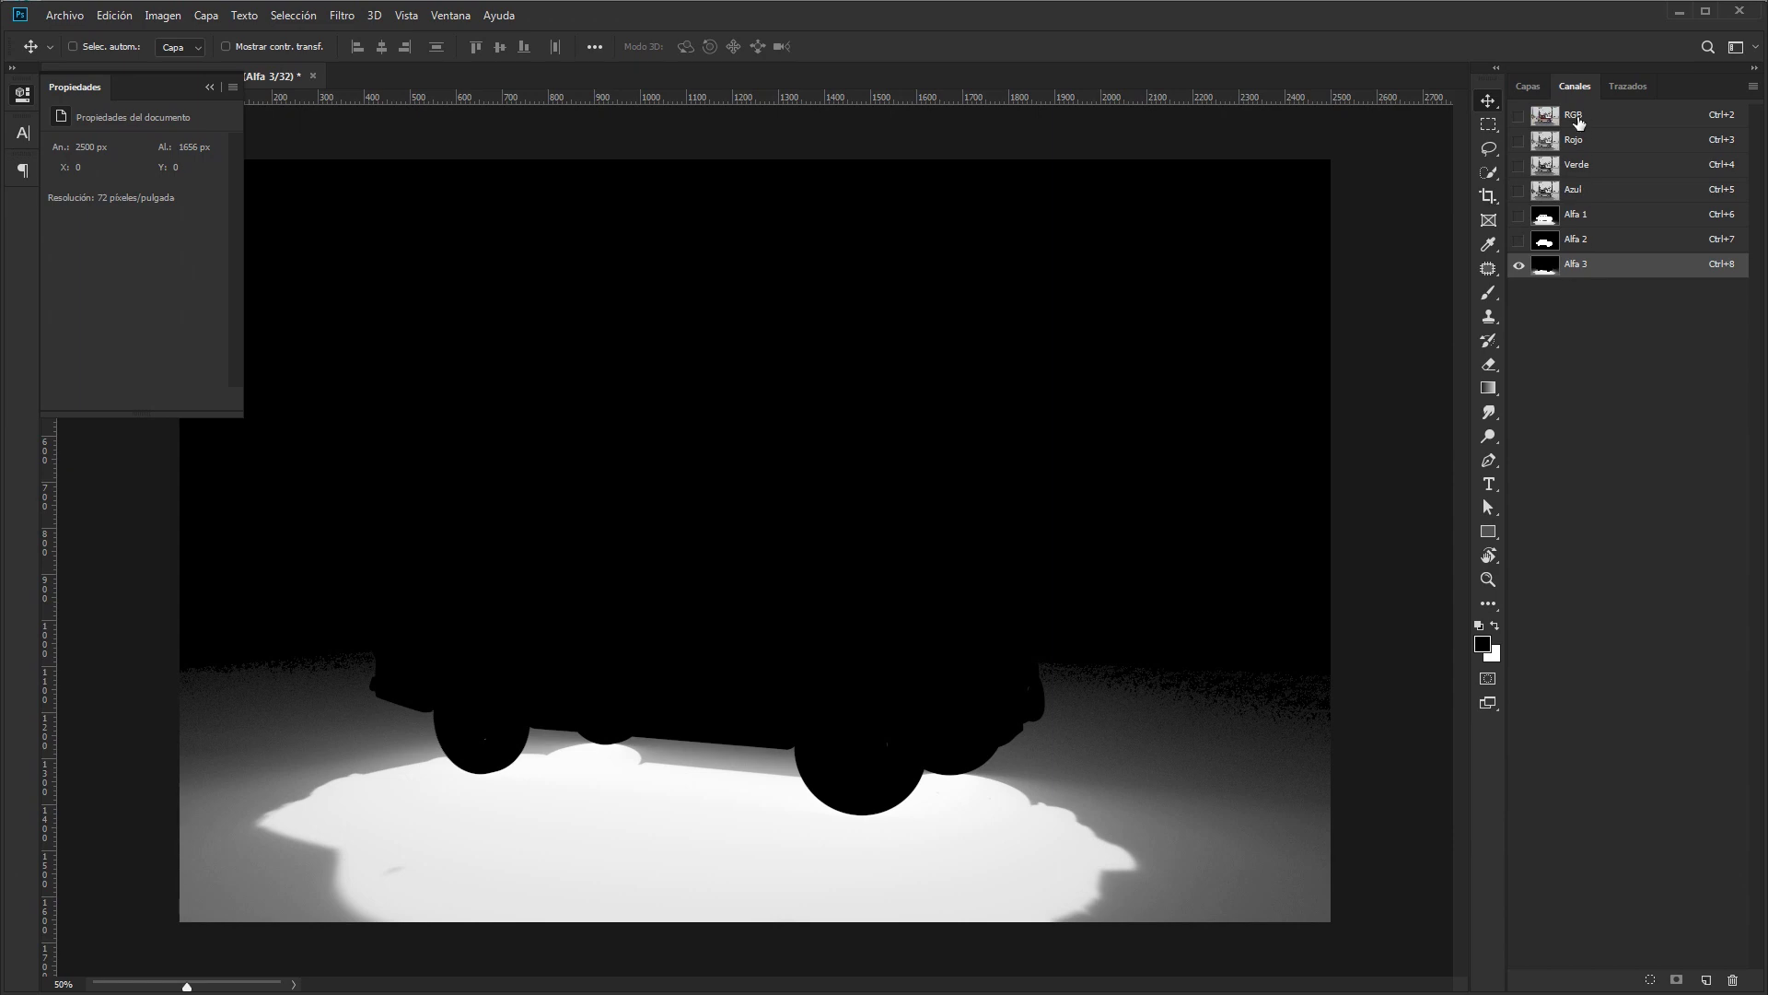
Step: Load the car shadow selection from channel Alfa 3
{"action": "left_click", "coordinate": [1577, 117]}
{"action": "left_click", "coordinate": [1528, 86]}
{"action": "left_click", "coordinate": [293, 16]}
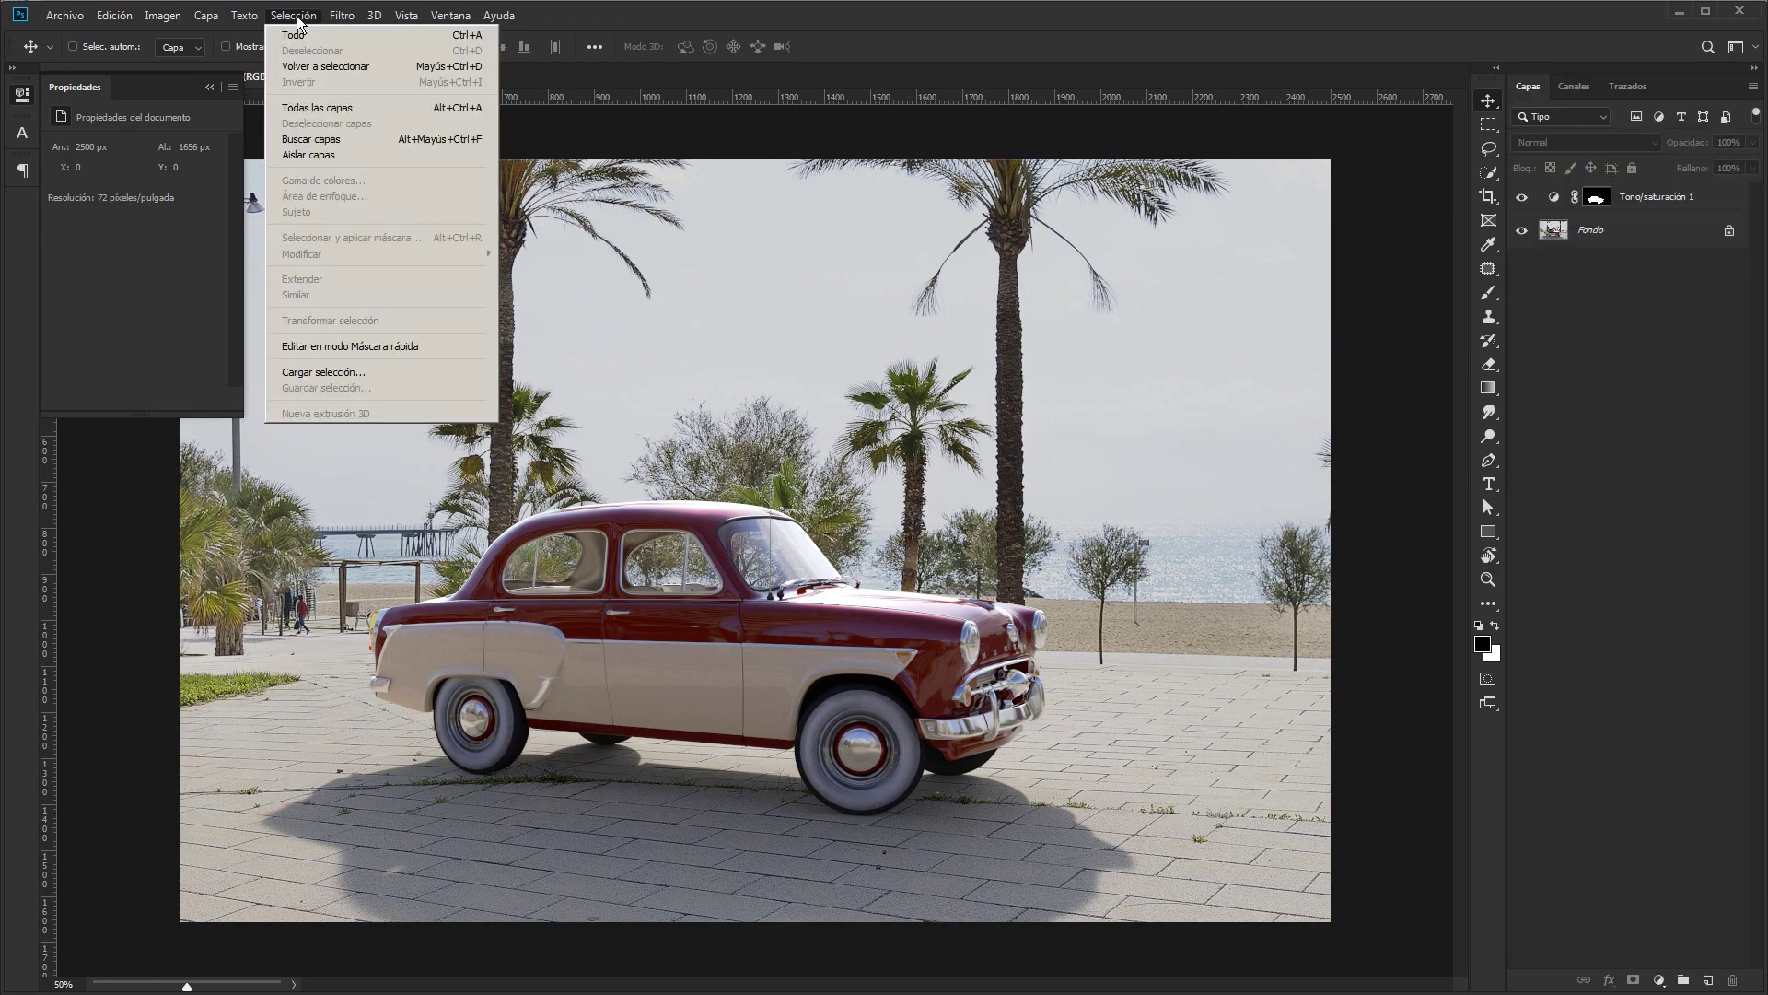
{"action": "left_click", "coordinate": [327, 372]}
{"action": "left_click", "coordinate": [801, 313]}
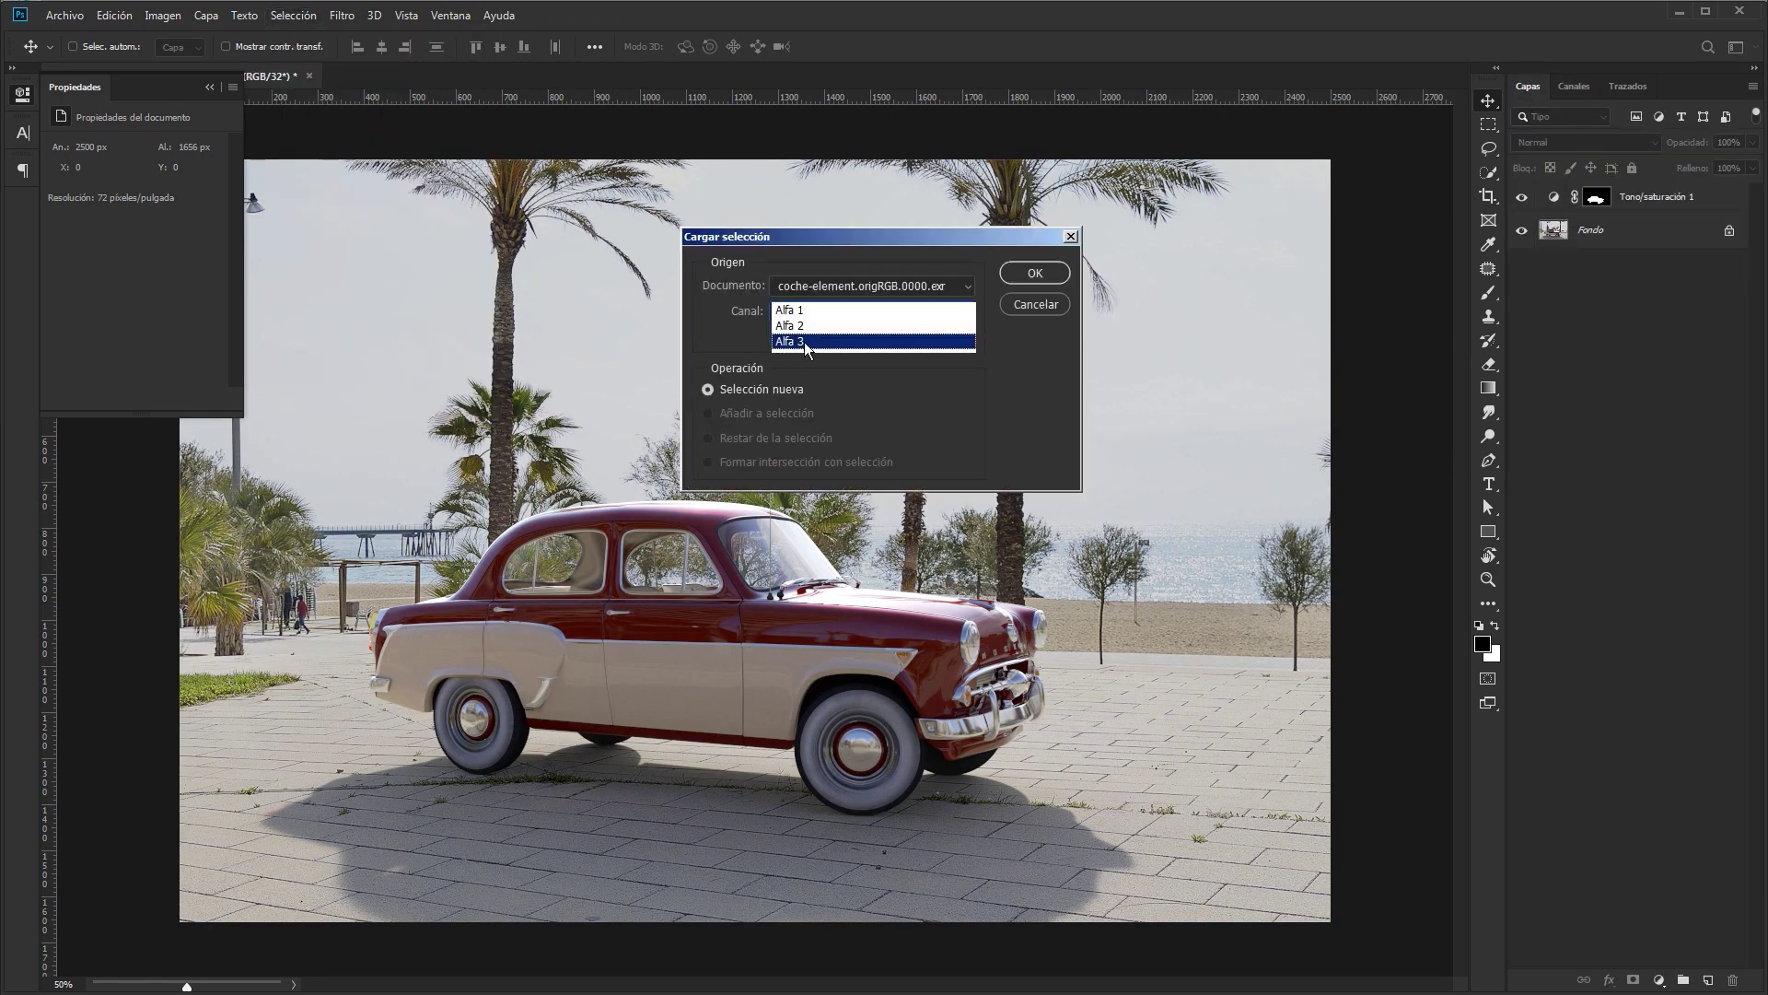
{"action": "left_click", "coordinate": [803, 350]}
{"action": "left_click", "coordinate": [1035, 274]}
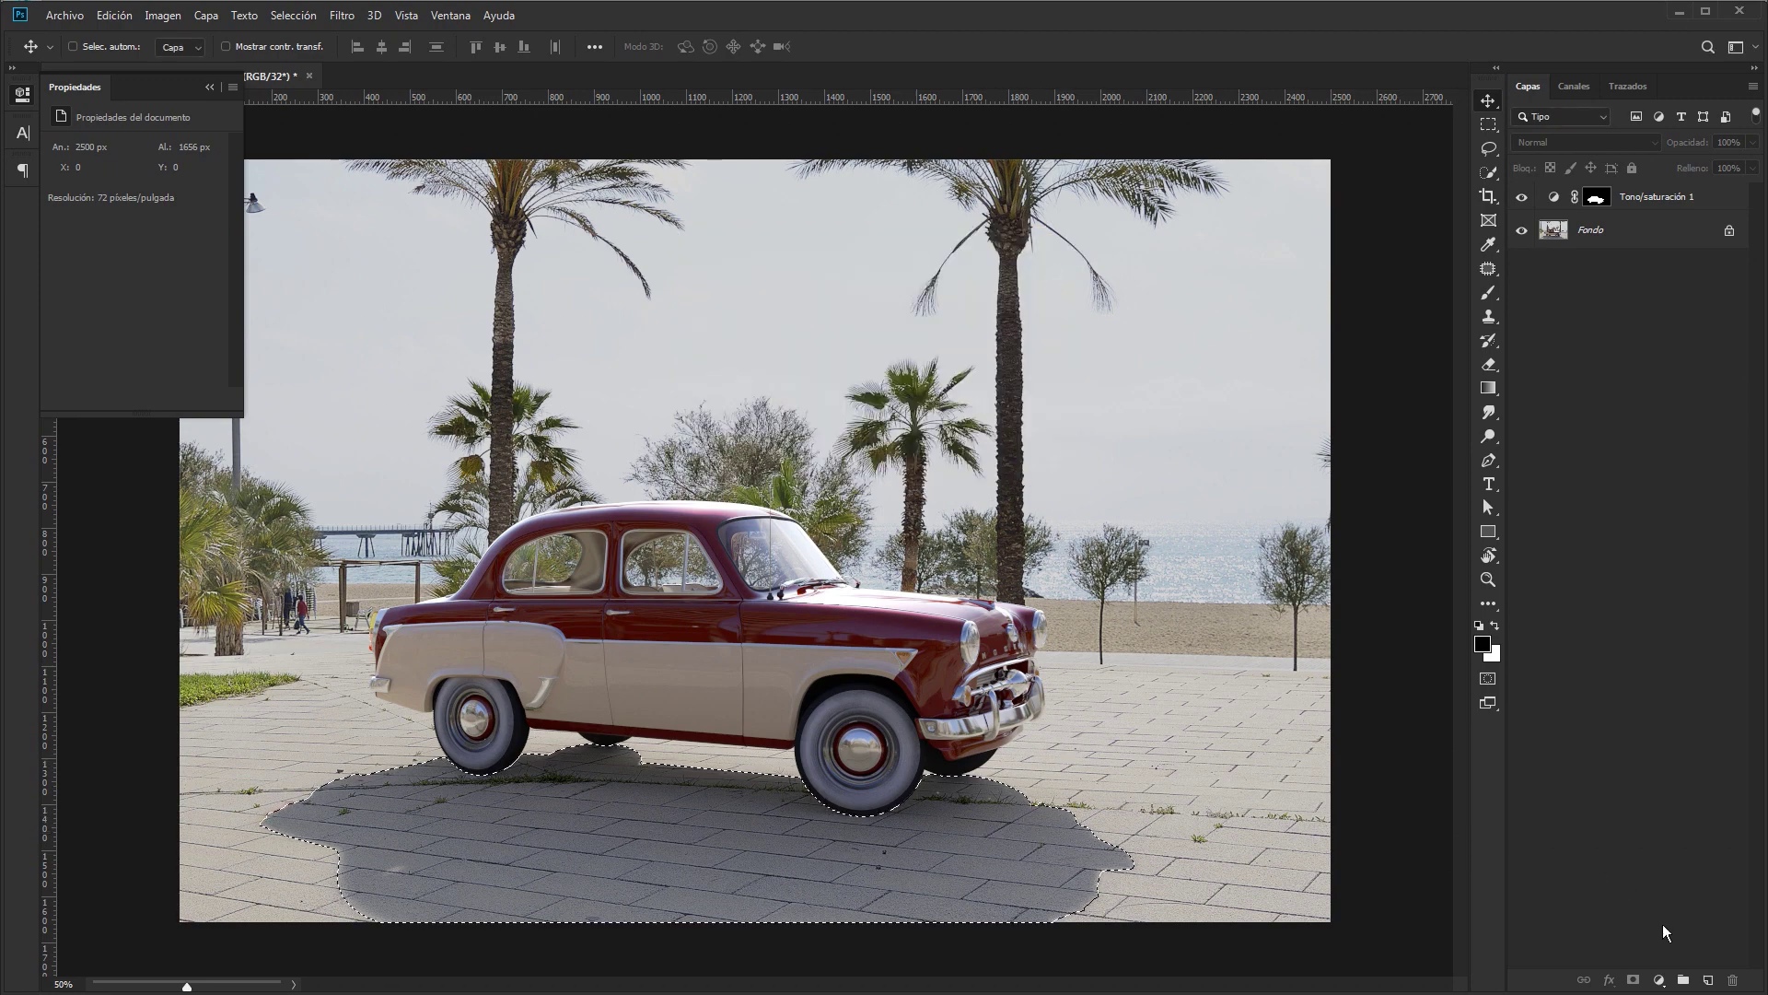
Step: Add an Exposición adjustment layer darkening the shadow to -15,45
{"action": "left_click", "coordinate": [1659, 979]}
{"action": "left_click", "coordinate": [1657, 755]}
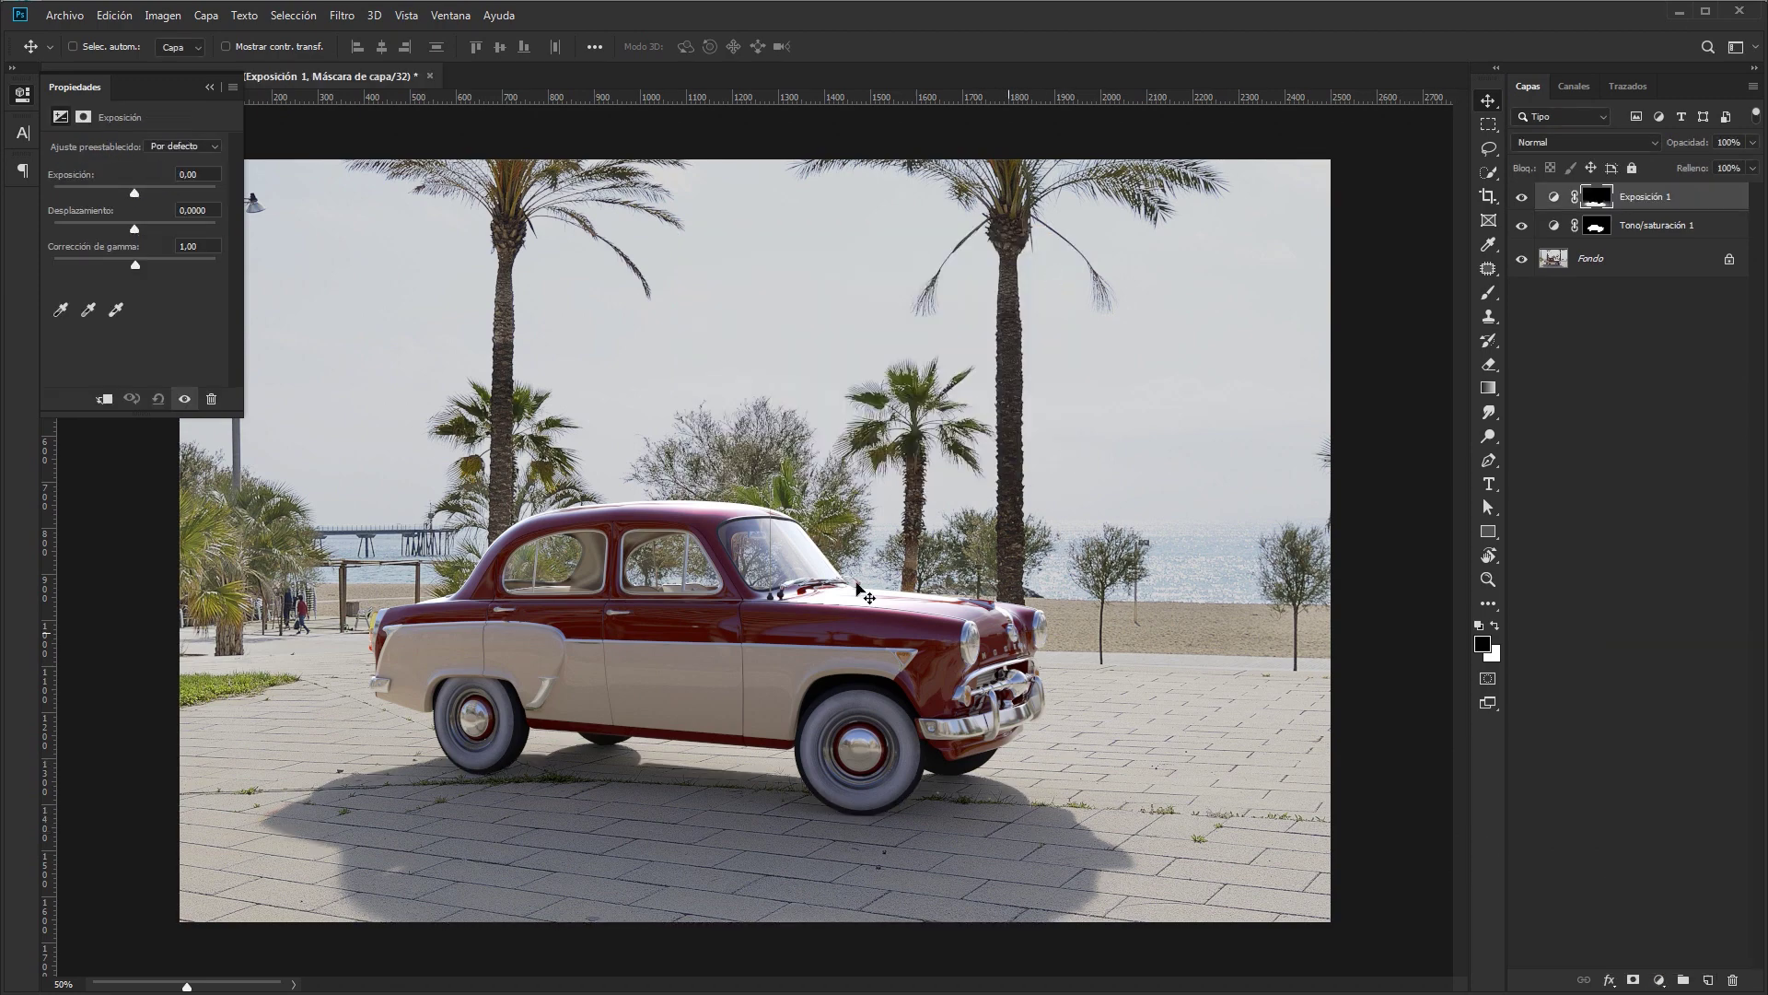
{"action": "left_click_drag", "start_coordinate": [136, 196], "coordinate": [63, 194]}
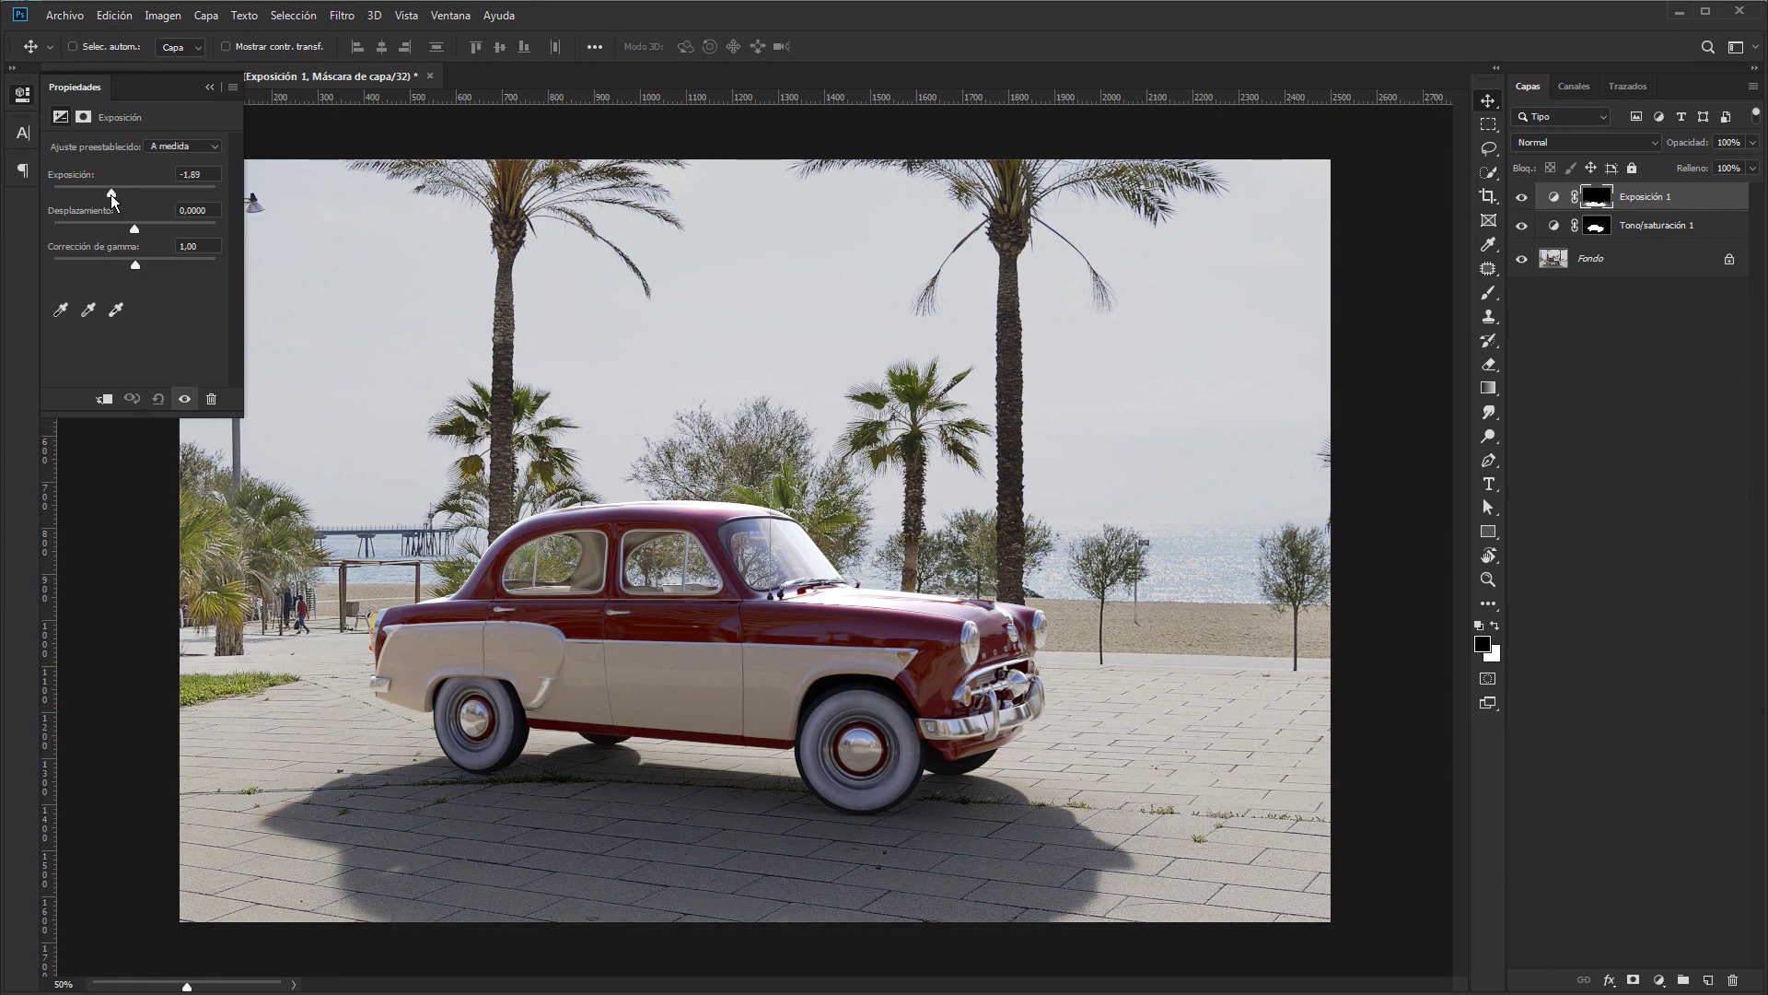
Step: Try bringing the VRayWireColor EXR into Photoshop again, then cancel the import
{"action": "key", "text": "alt+Tab"}
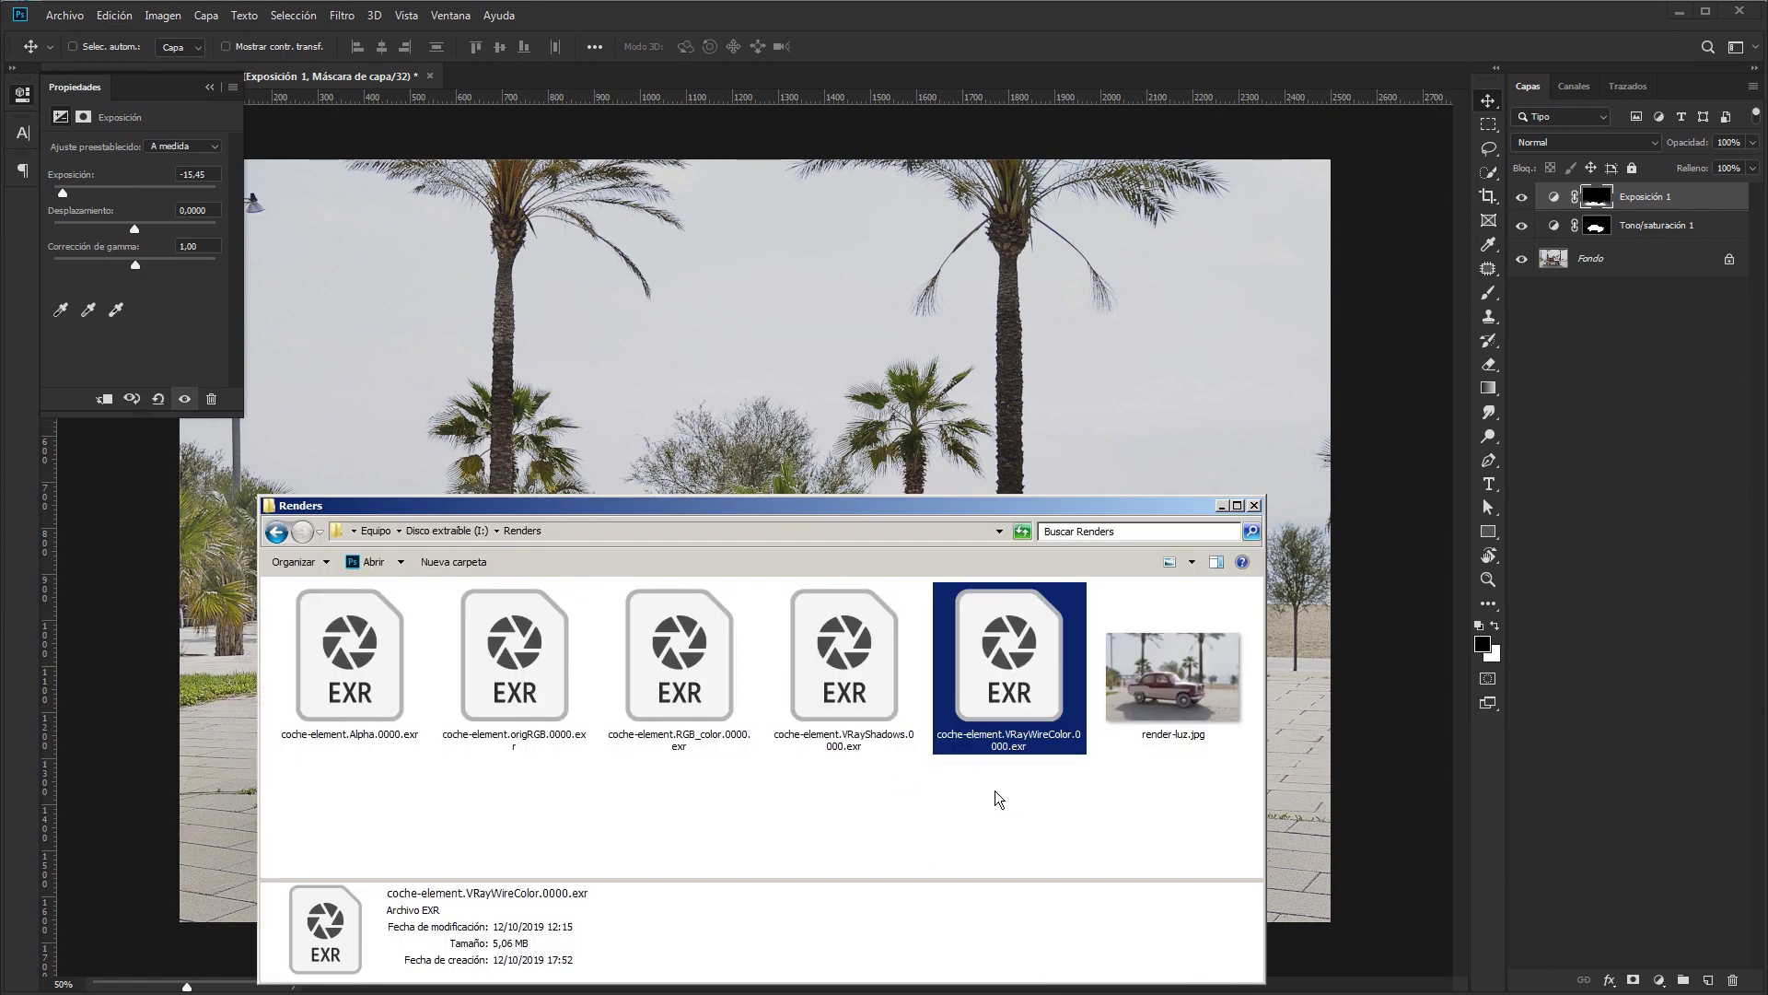
{"action": "left_click_drag", "start_coordinate": [1009, 675], "coordinate": [986, 69]}
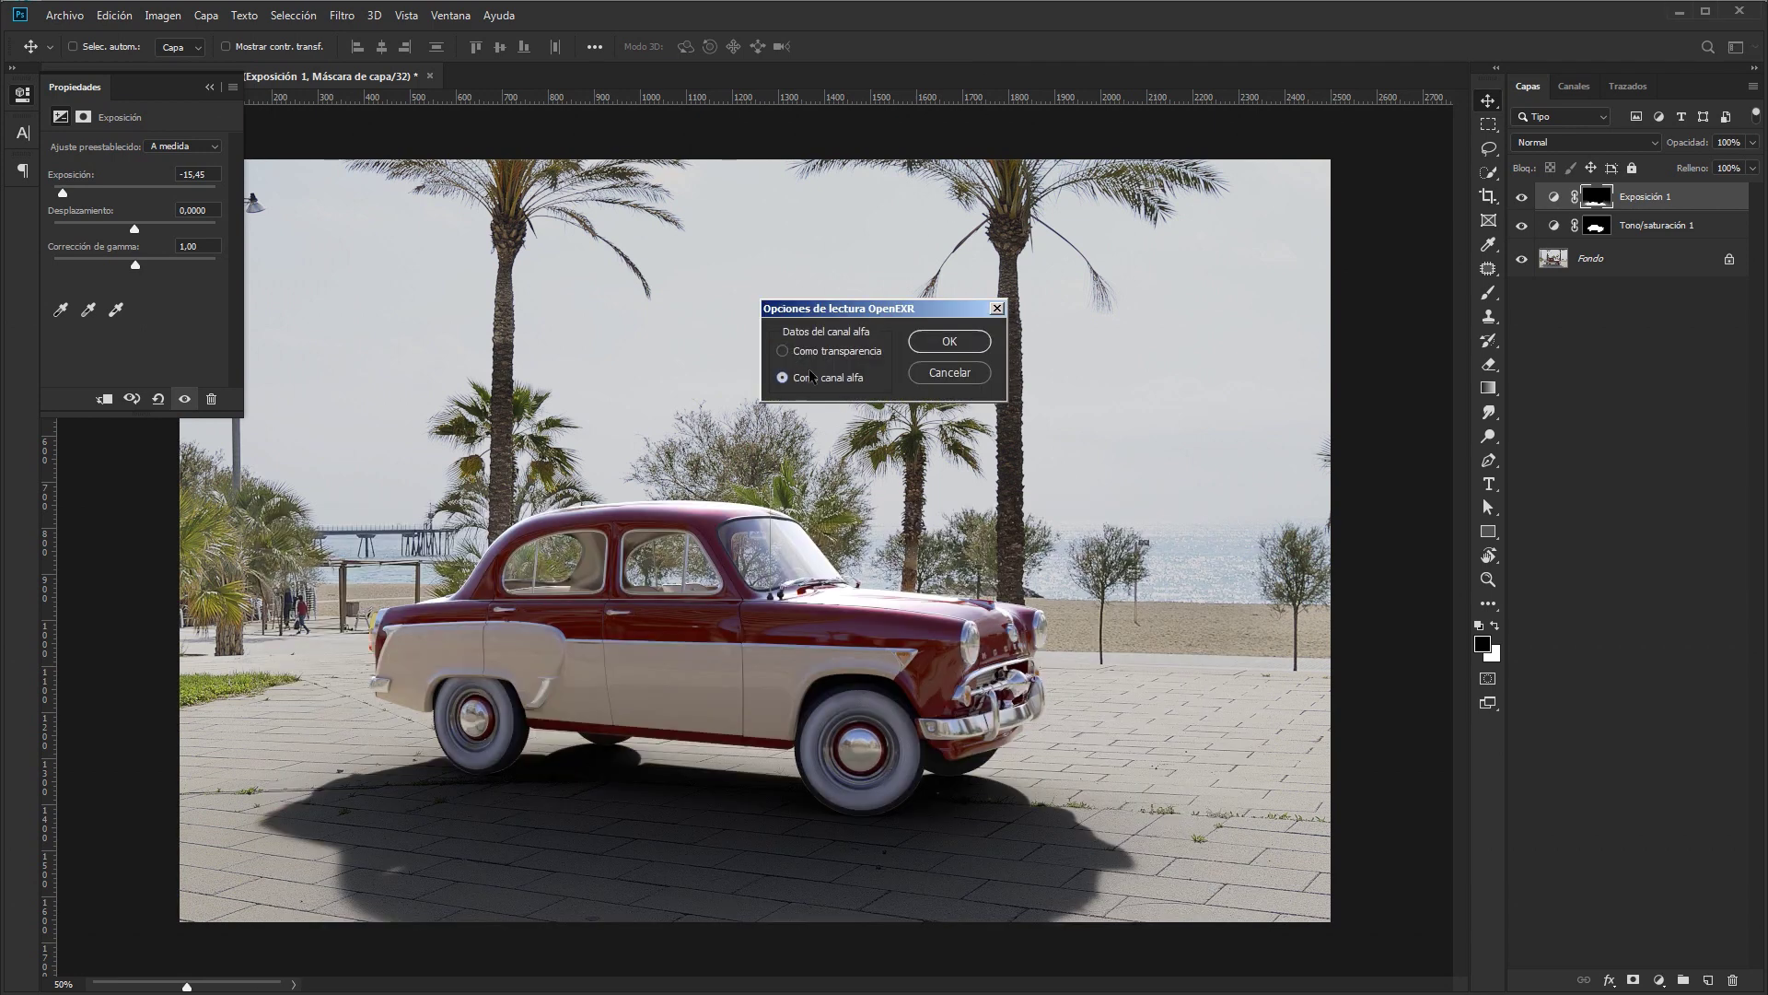
{"action": "left_click", "coordinate": [932, 378]}
{"action": "left_click", "coordinate": [65, 20]}
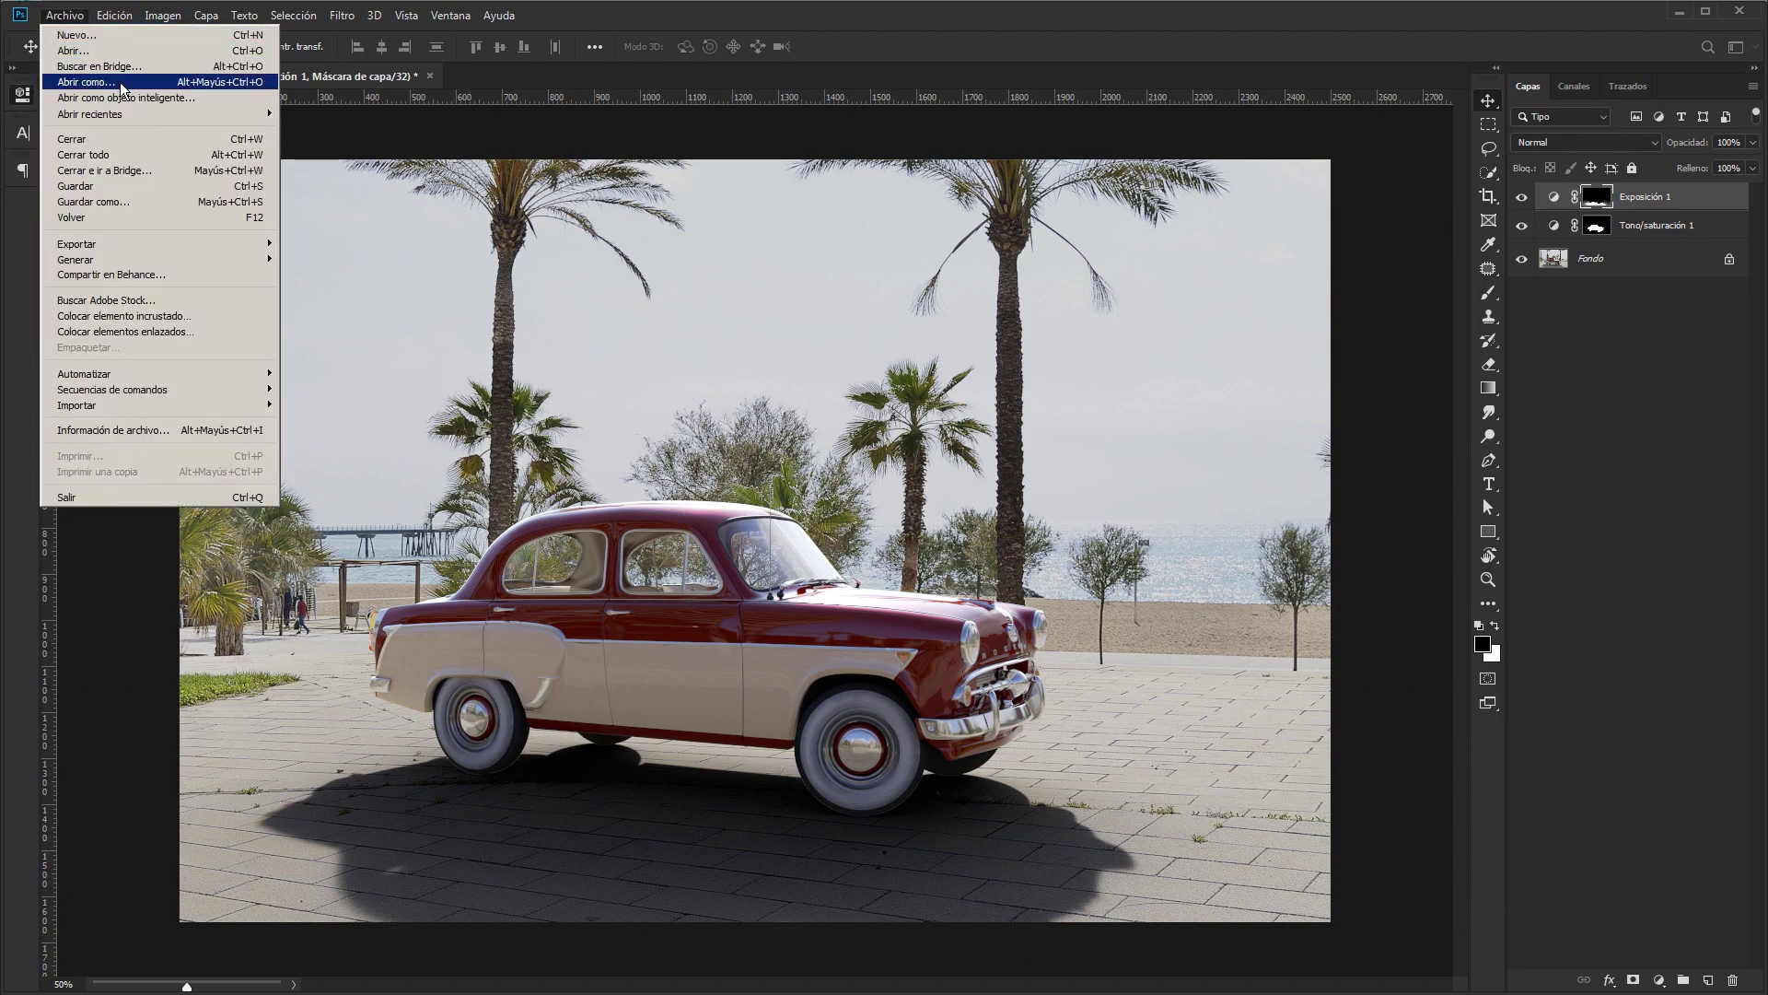
{"action": "key", "text": "Escape"}
Step: Hide the adjustment layers, unlock the Fondo backplate as Capa 0, and nudge it
{"action": "left_click", "coordinate": [1584, 258]}
{"action": "left_click", "coordinate": [1521, 259], "text": "alt"}
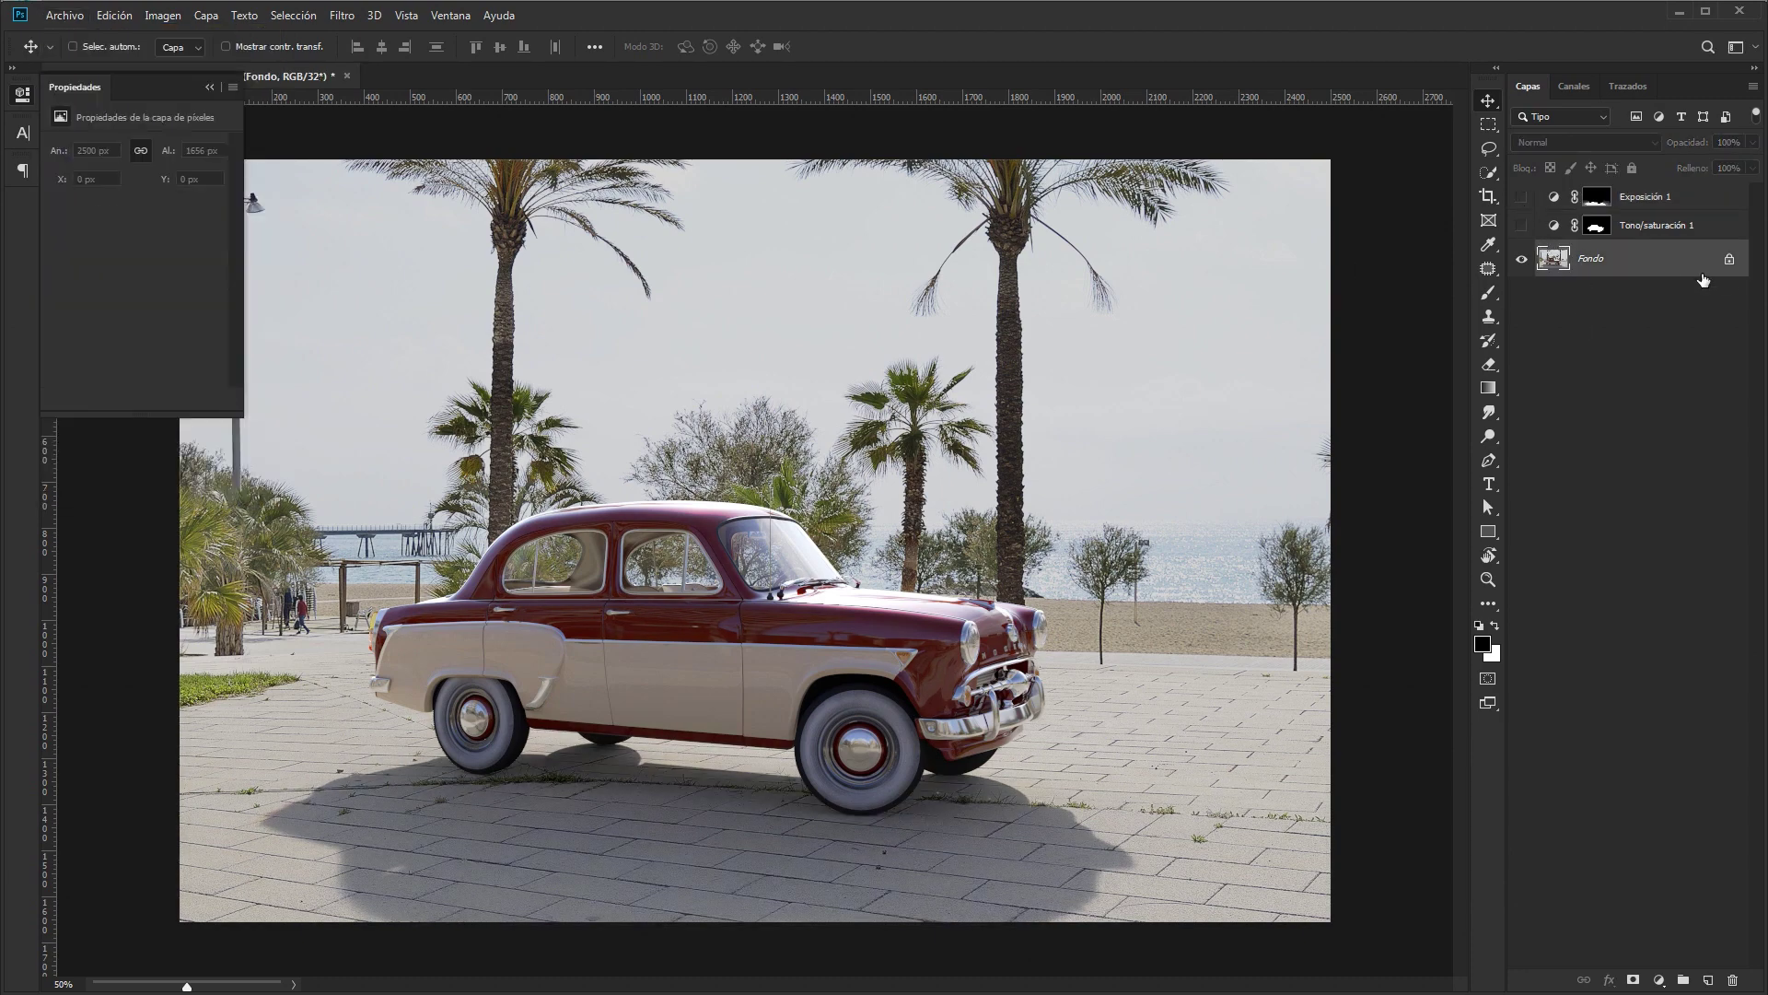
{"action": "left_click", "coordinate": [1730, 259]}
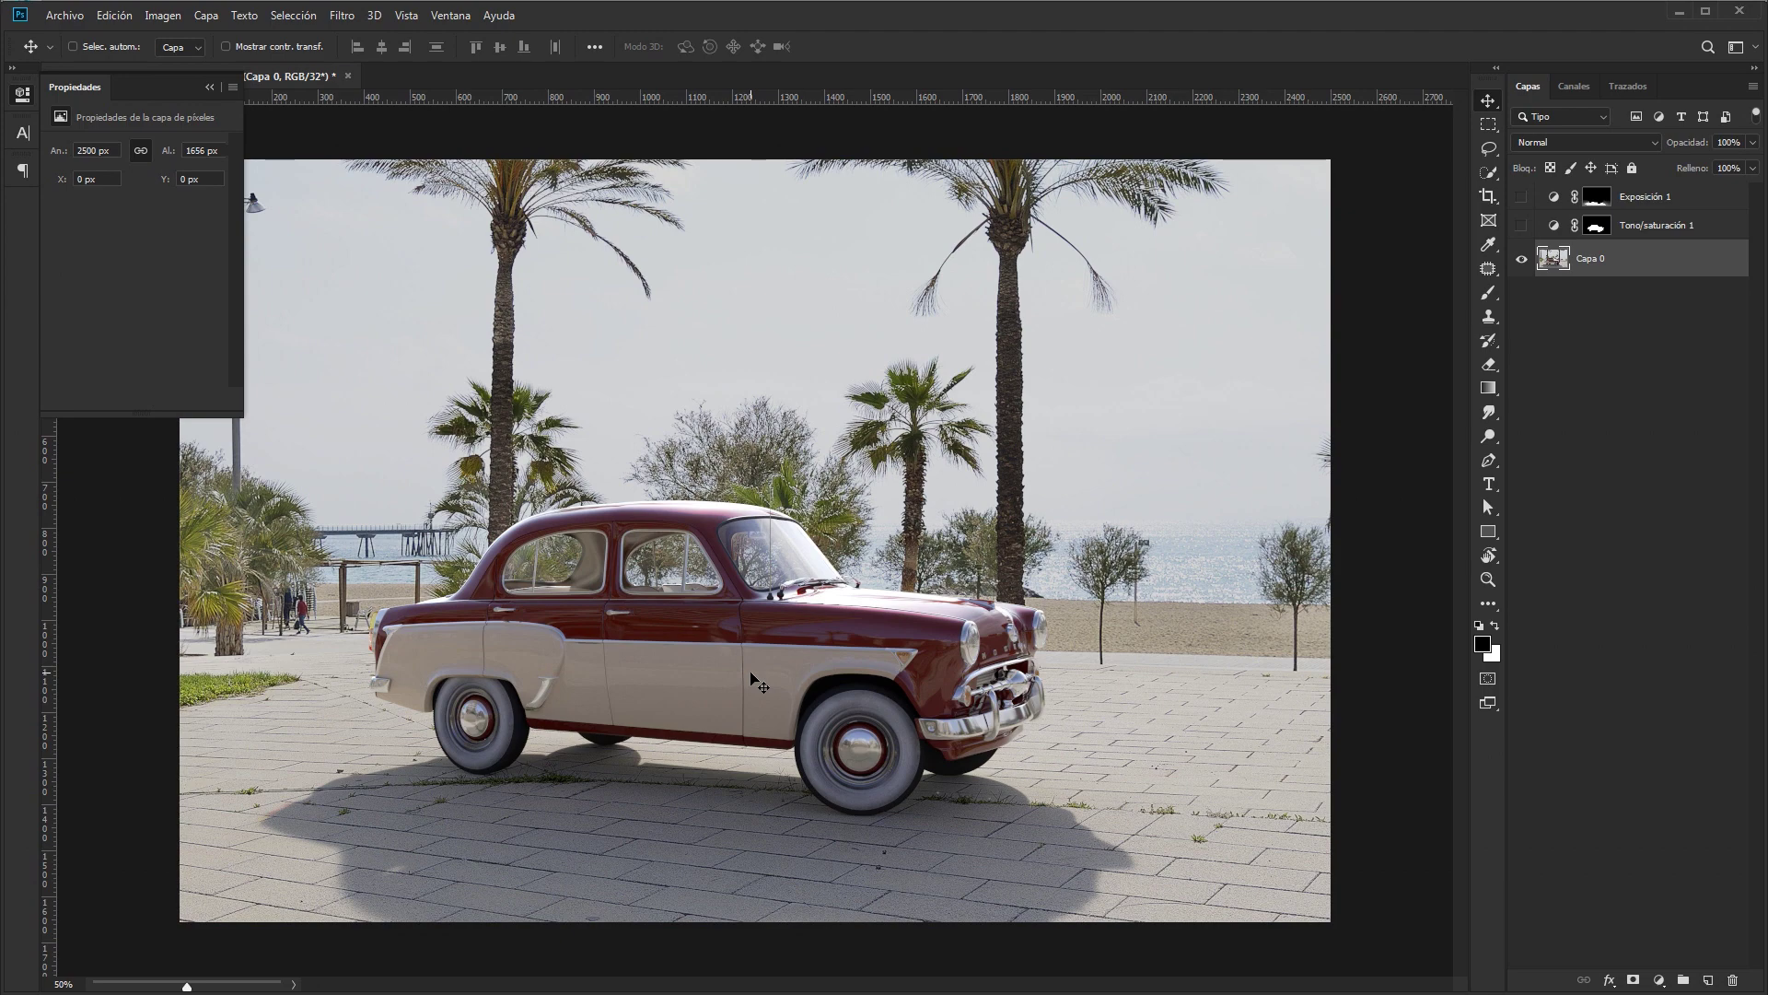
{"action": "mouse_move", "coordinate": [756, 681]}
{"action": "left_mouse_down"}
{"action": "mouse_move", "coordinate": [694, 692]}
{"action": "mouse_move", "coordinate": [840, 706]}
{"action": "mouse_move", "coordinate": [770, 650]}
{"action": "left_mouse_up"}
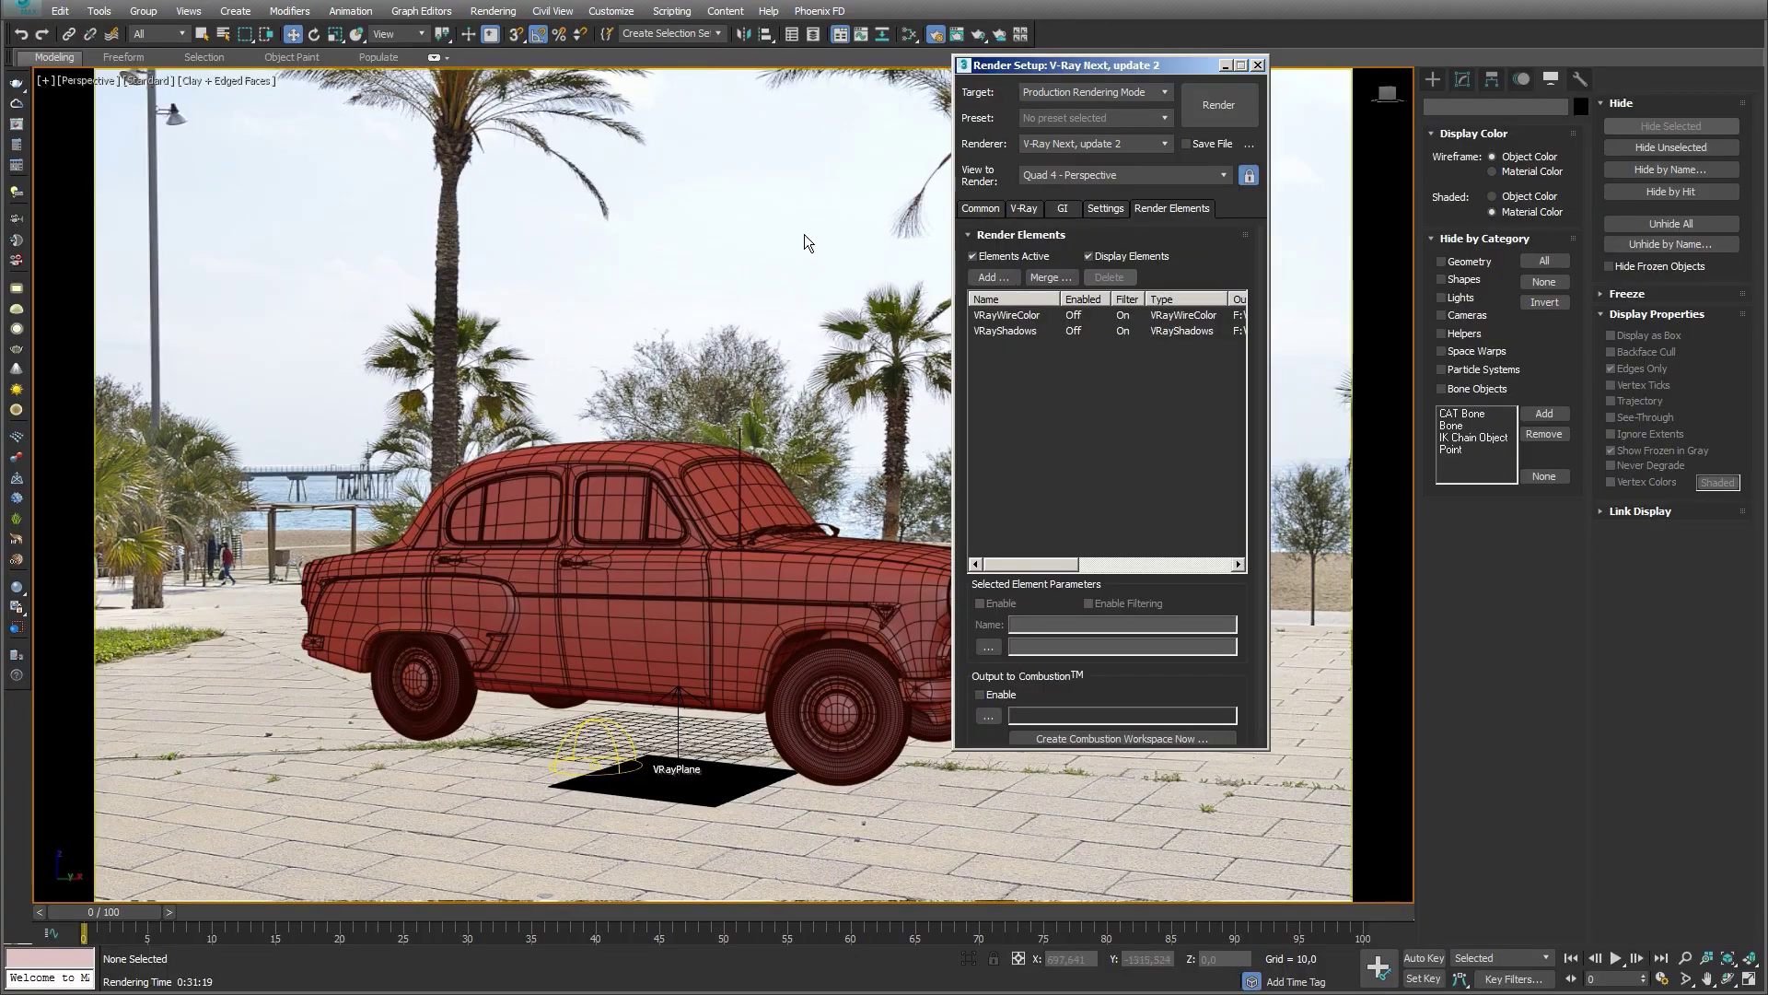
Step: Stop using the beach map as the environment background
{"action": "left_click", "coordinate": [493, 11]}
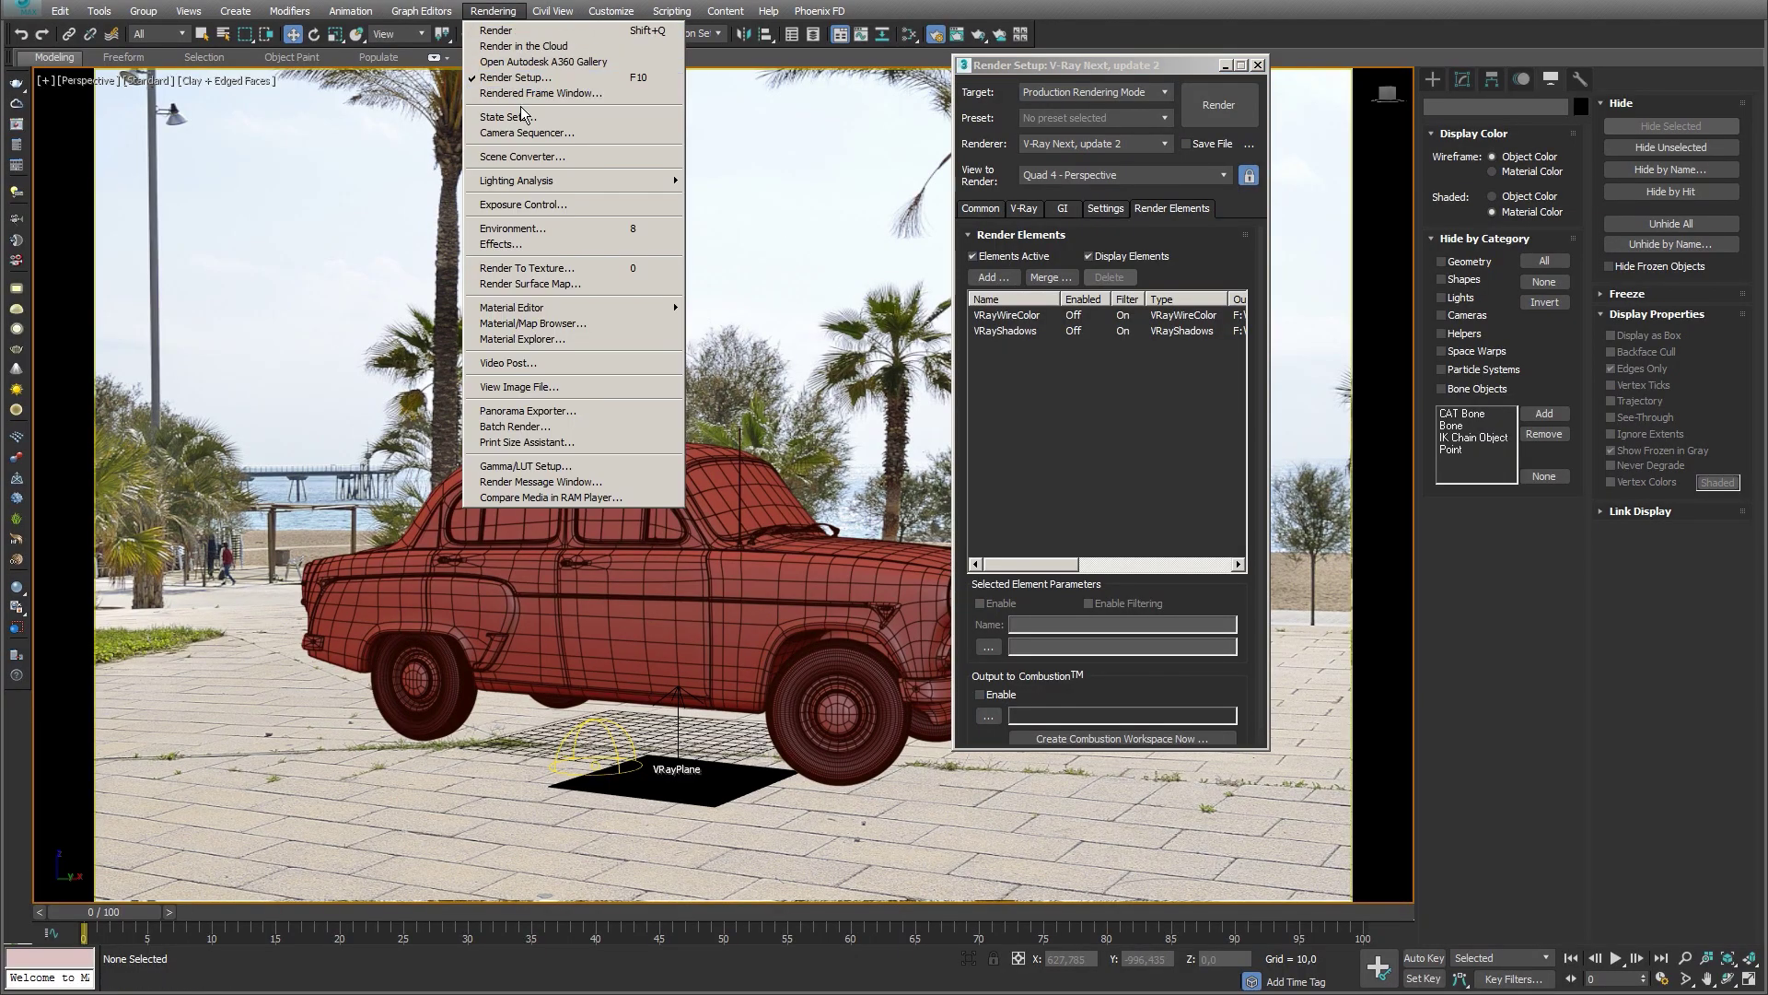
{"action": "left_click", "coordinate": [542, 229]}
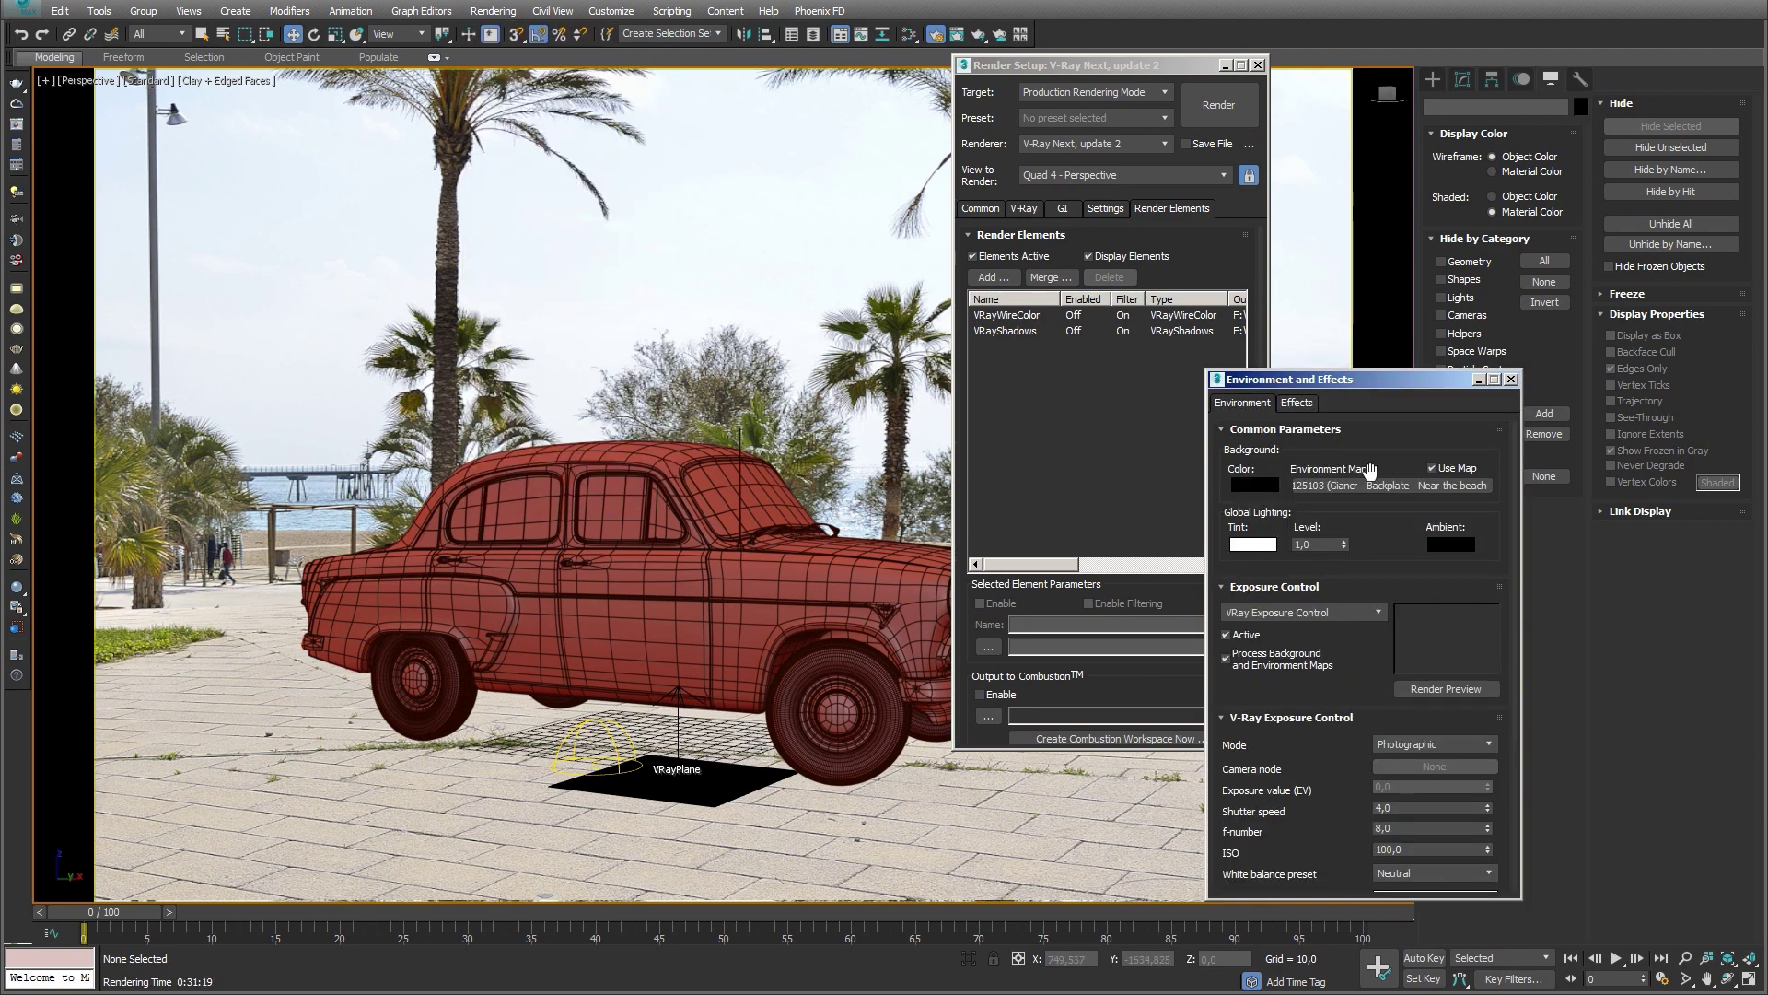
{"action": "left_click", "coordinate": [1432, 469]}
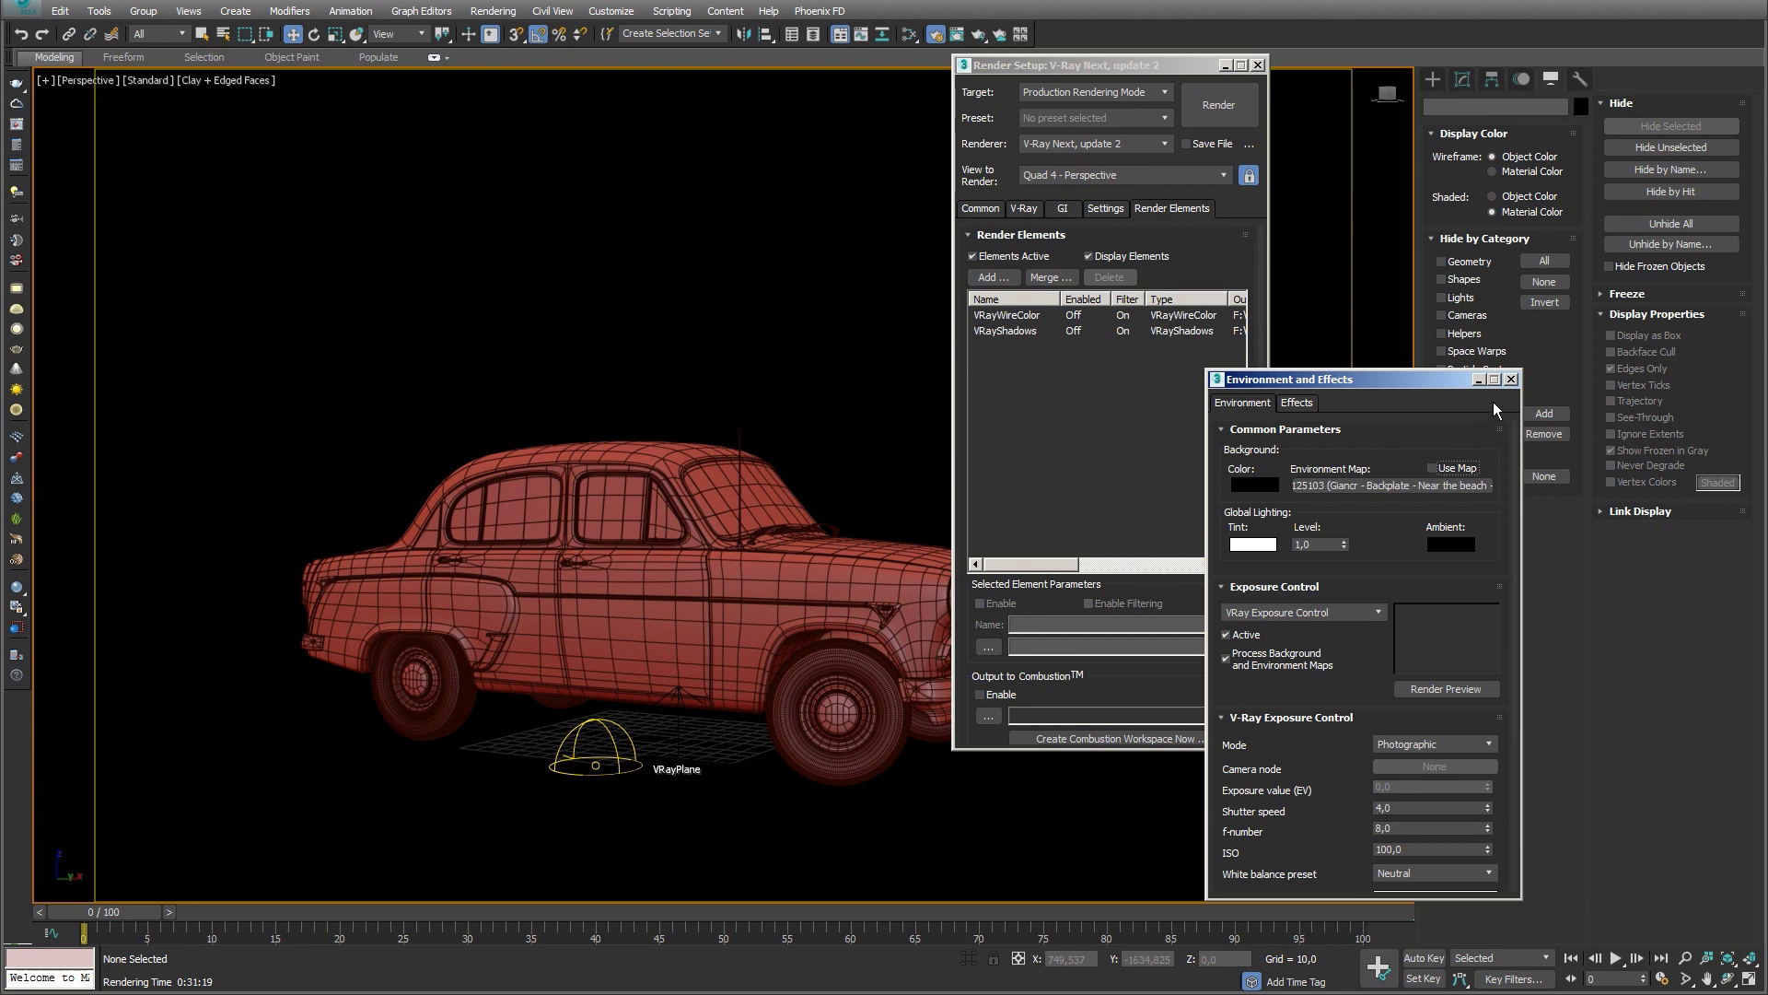
{"action": "left_click", "coordinate": [1510, 380]}
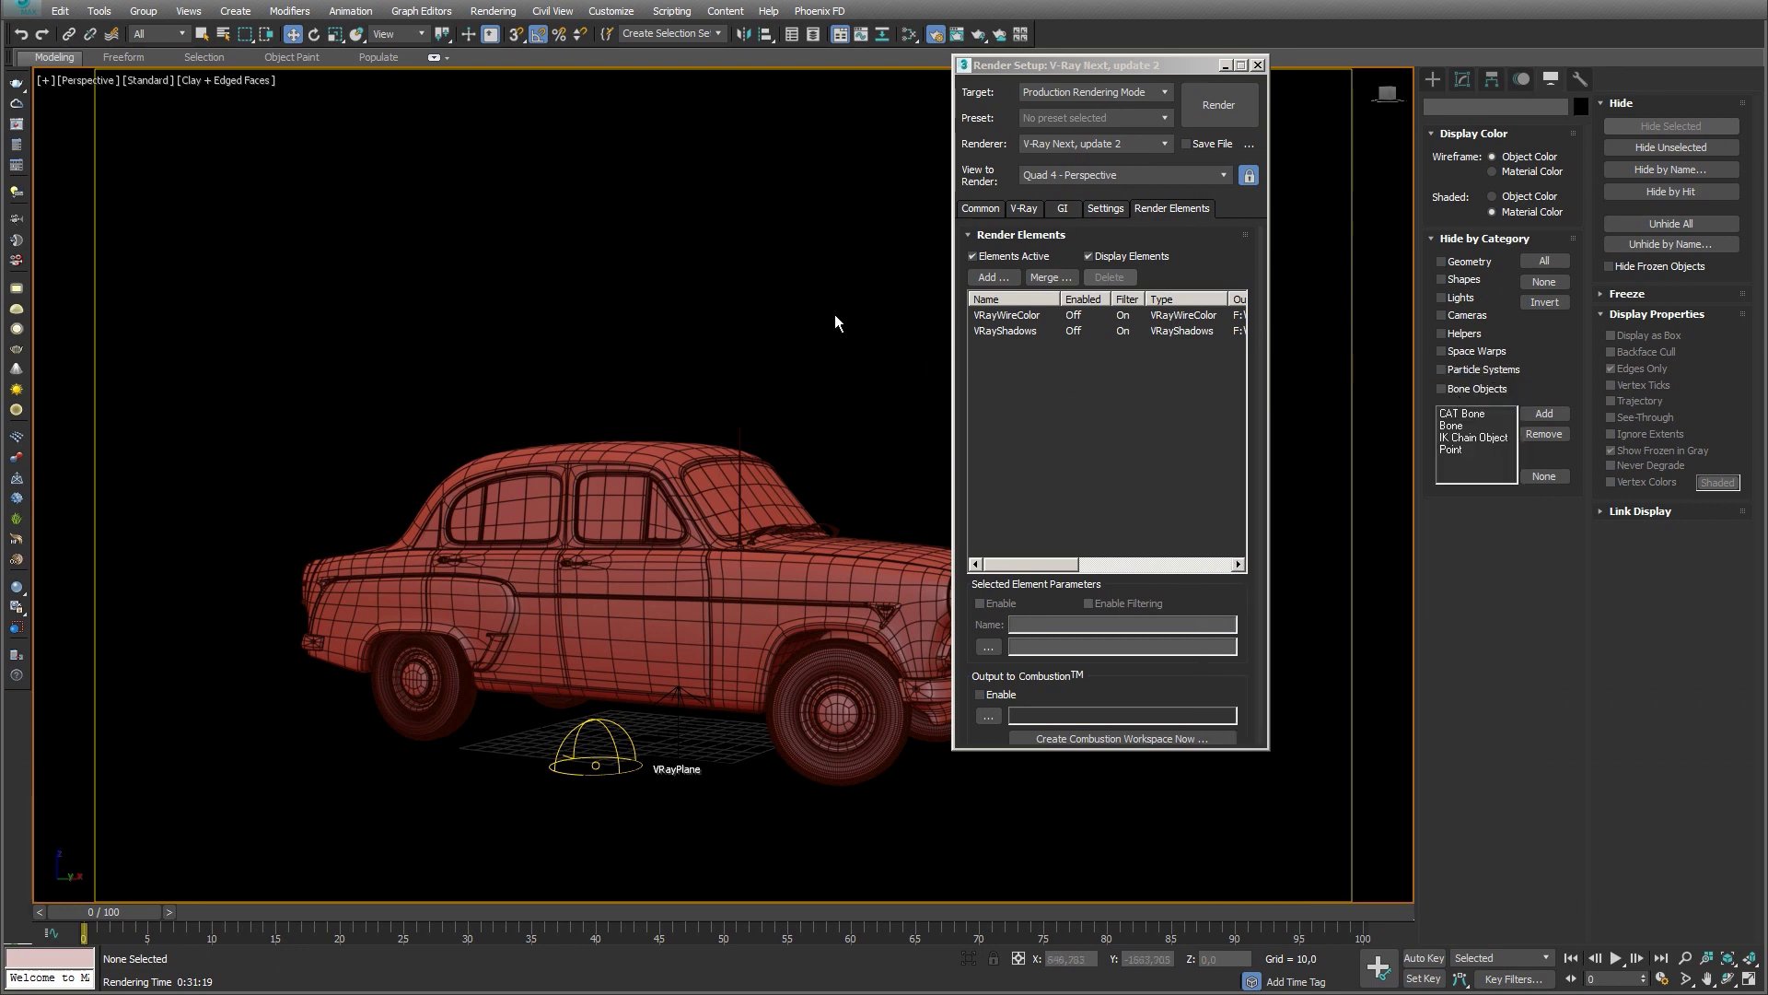
Step: Set the perspective viewport background to the Near the beach 16-HD.jpg backplate file
{"action": "left_click", "coordinate": [241, 81]}
{"action": "mouse_move", "coordinate": [301, 276]}
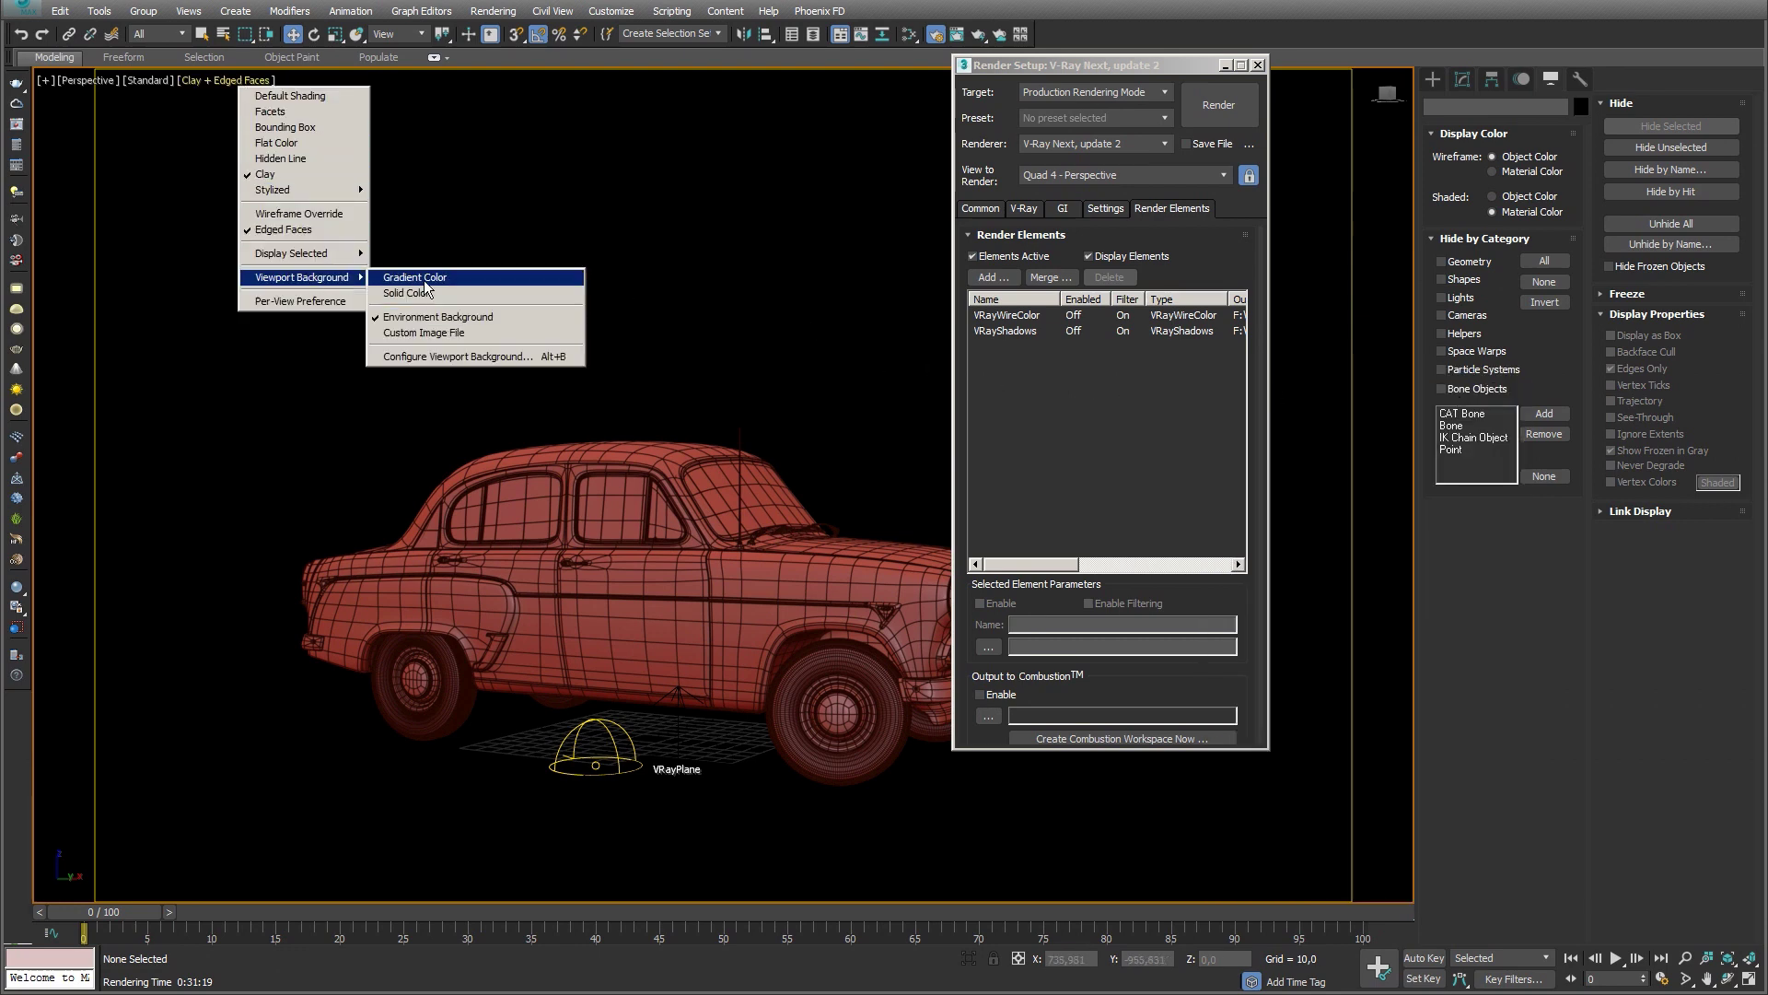
{"action": "left_click", "coordinate": [463, 356]}
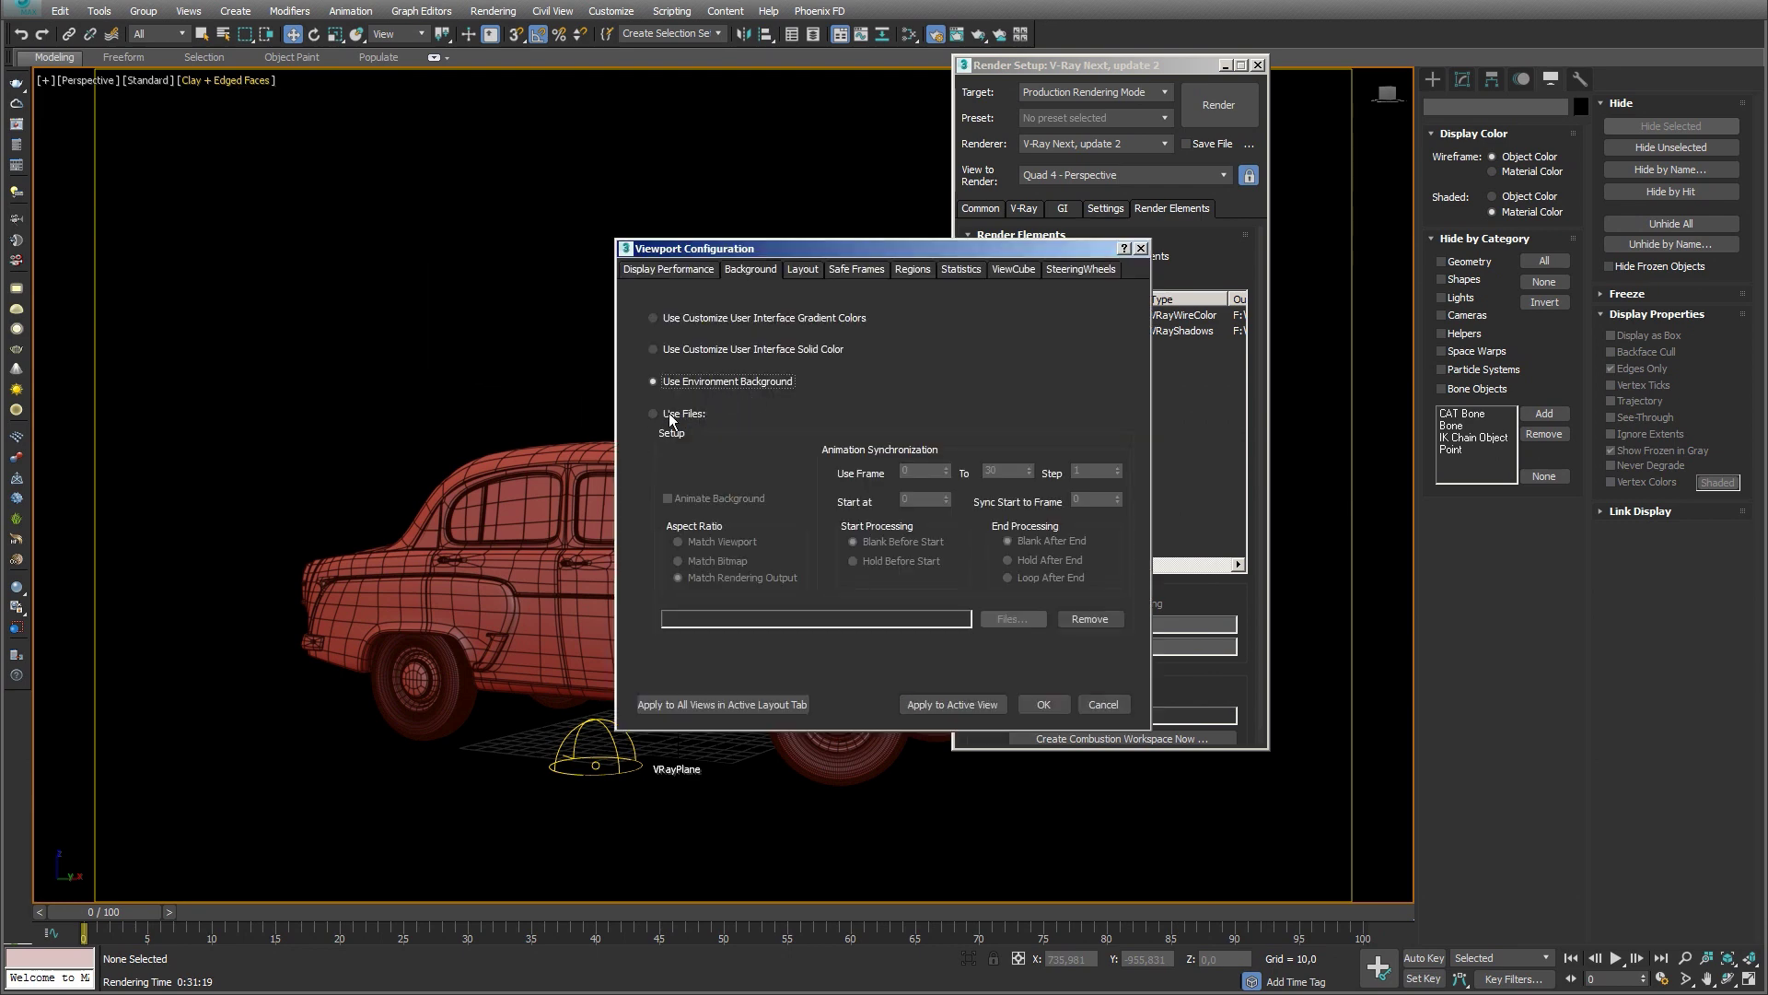
{"action": "left_click", "coordinate": [669, 413]}
{"action": "left_click", "coordinate": [1021, 618]}
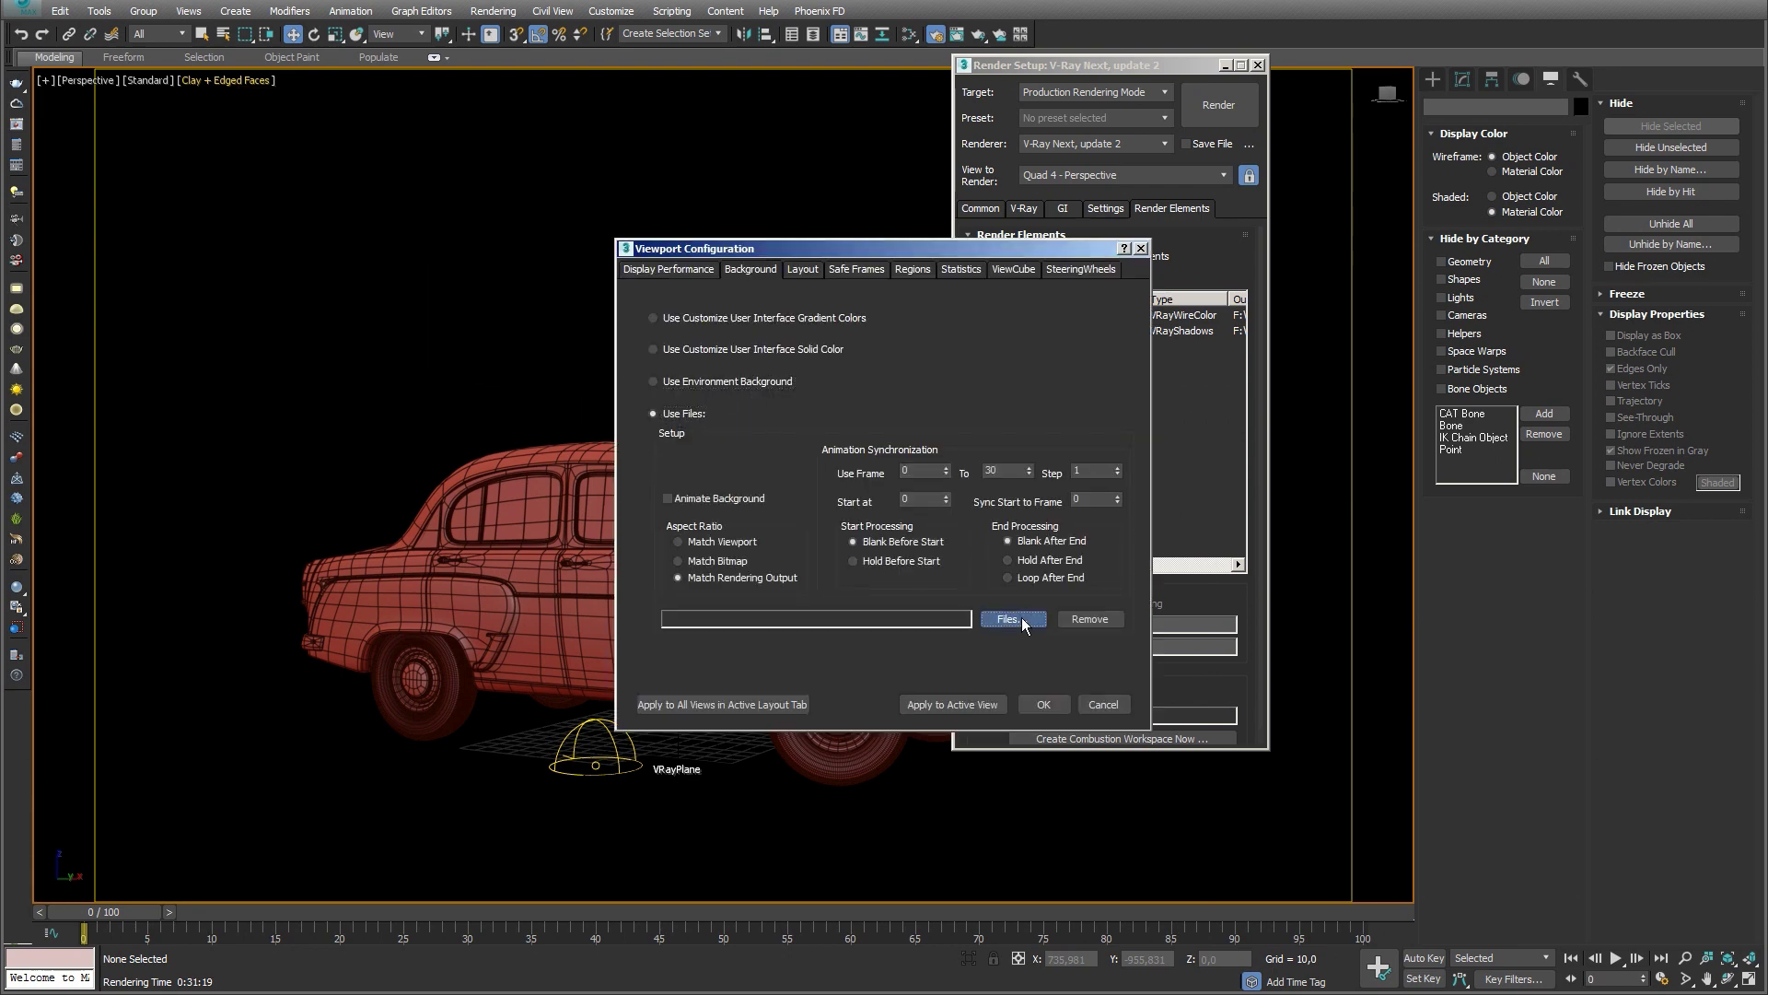
{"action": "scroll", "coordinate": [1389, 458], "scroll_direction": "down", "scroll_amount": 2}
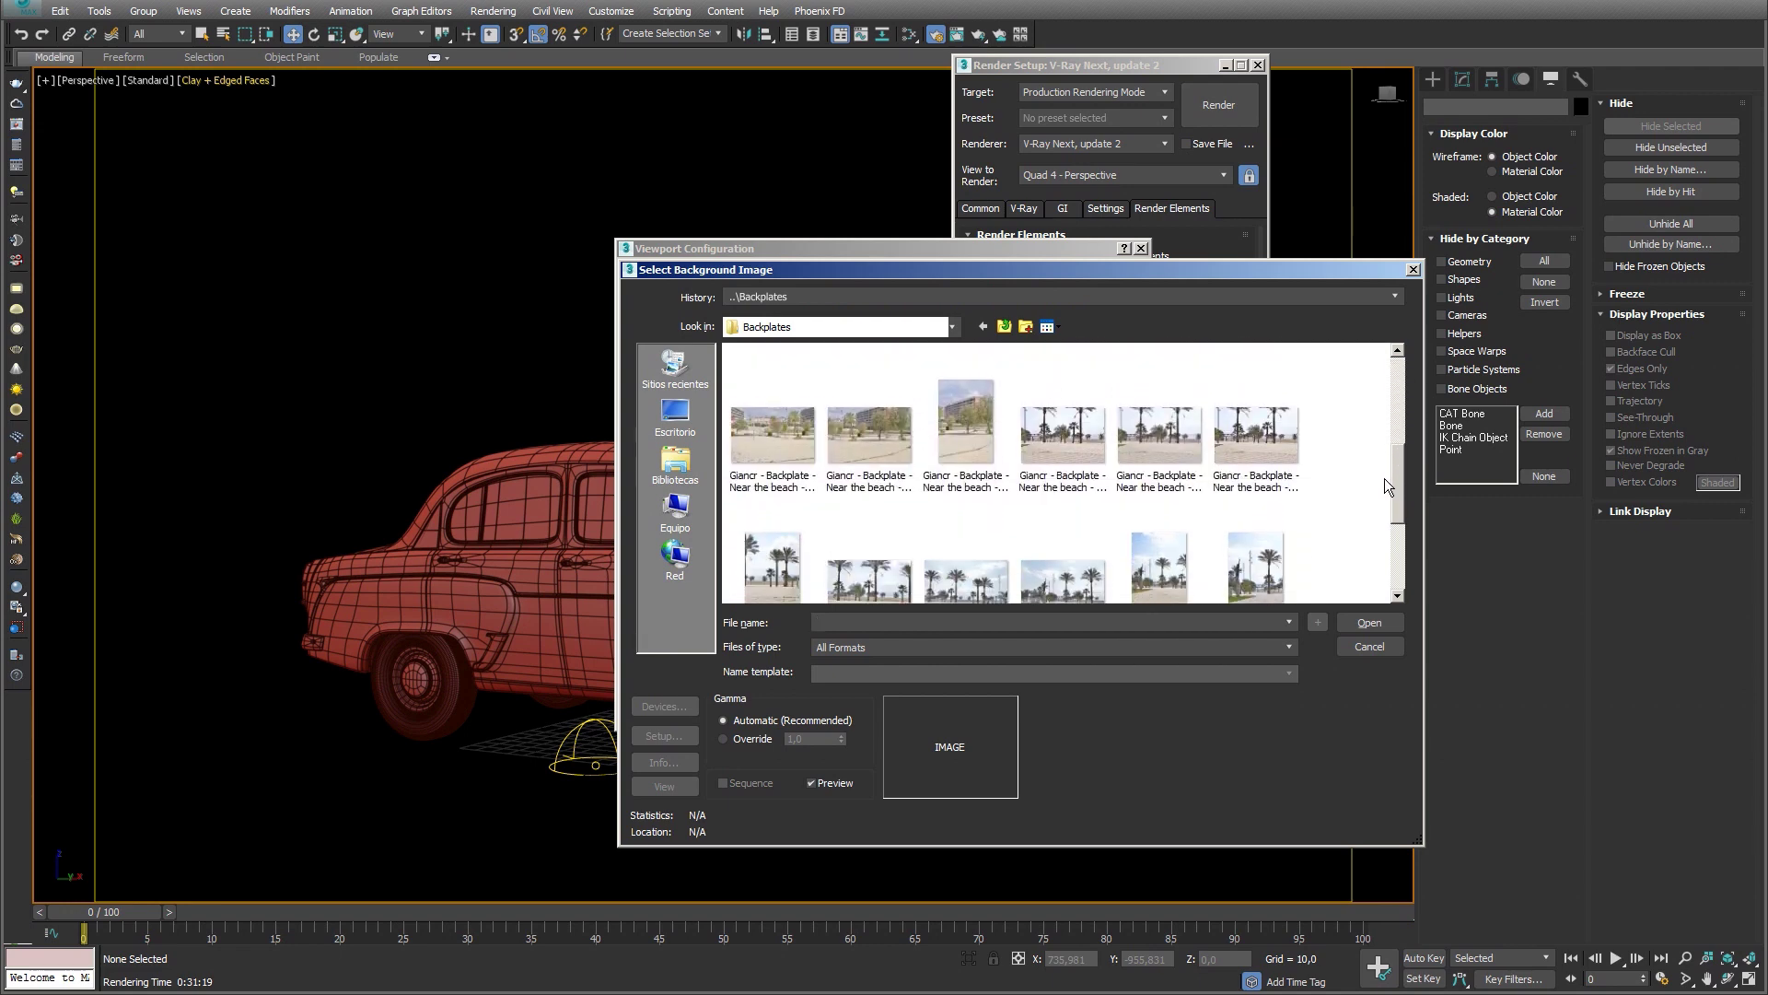
{"action": "left_click", "coordinate": [1259, 448]}
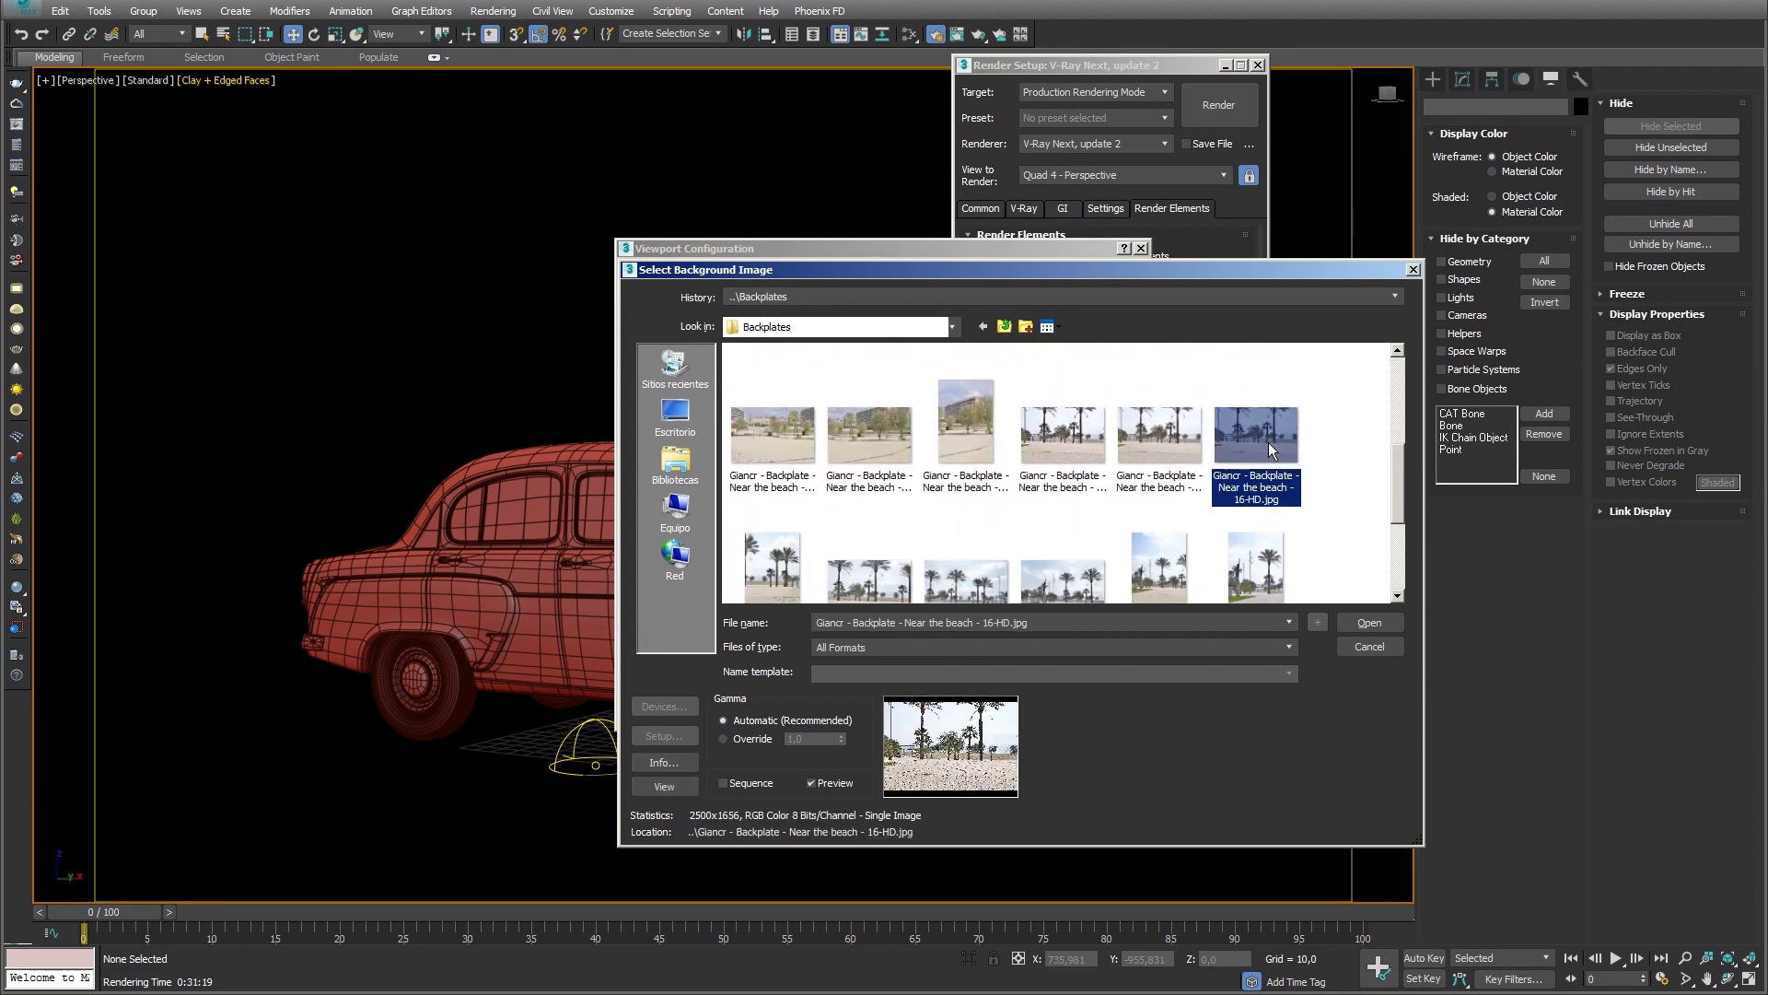
{"action": "left_click", "coordinate": [1365, 620]}
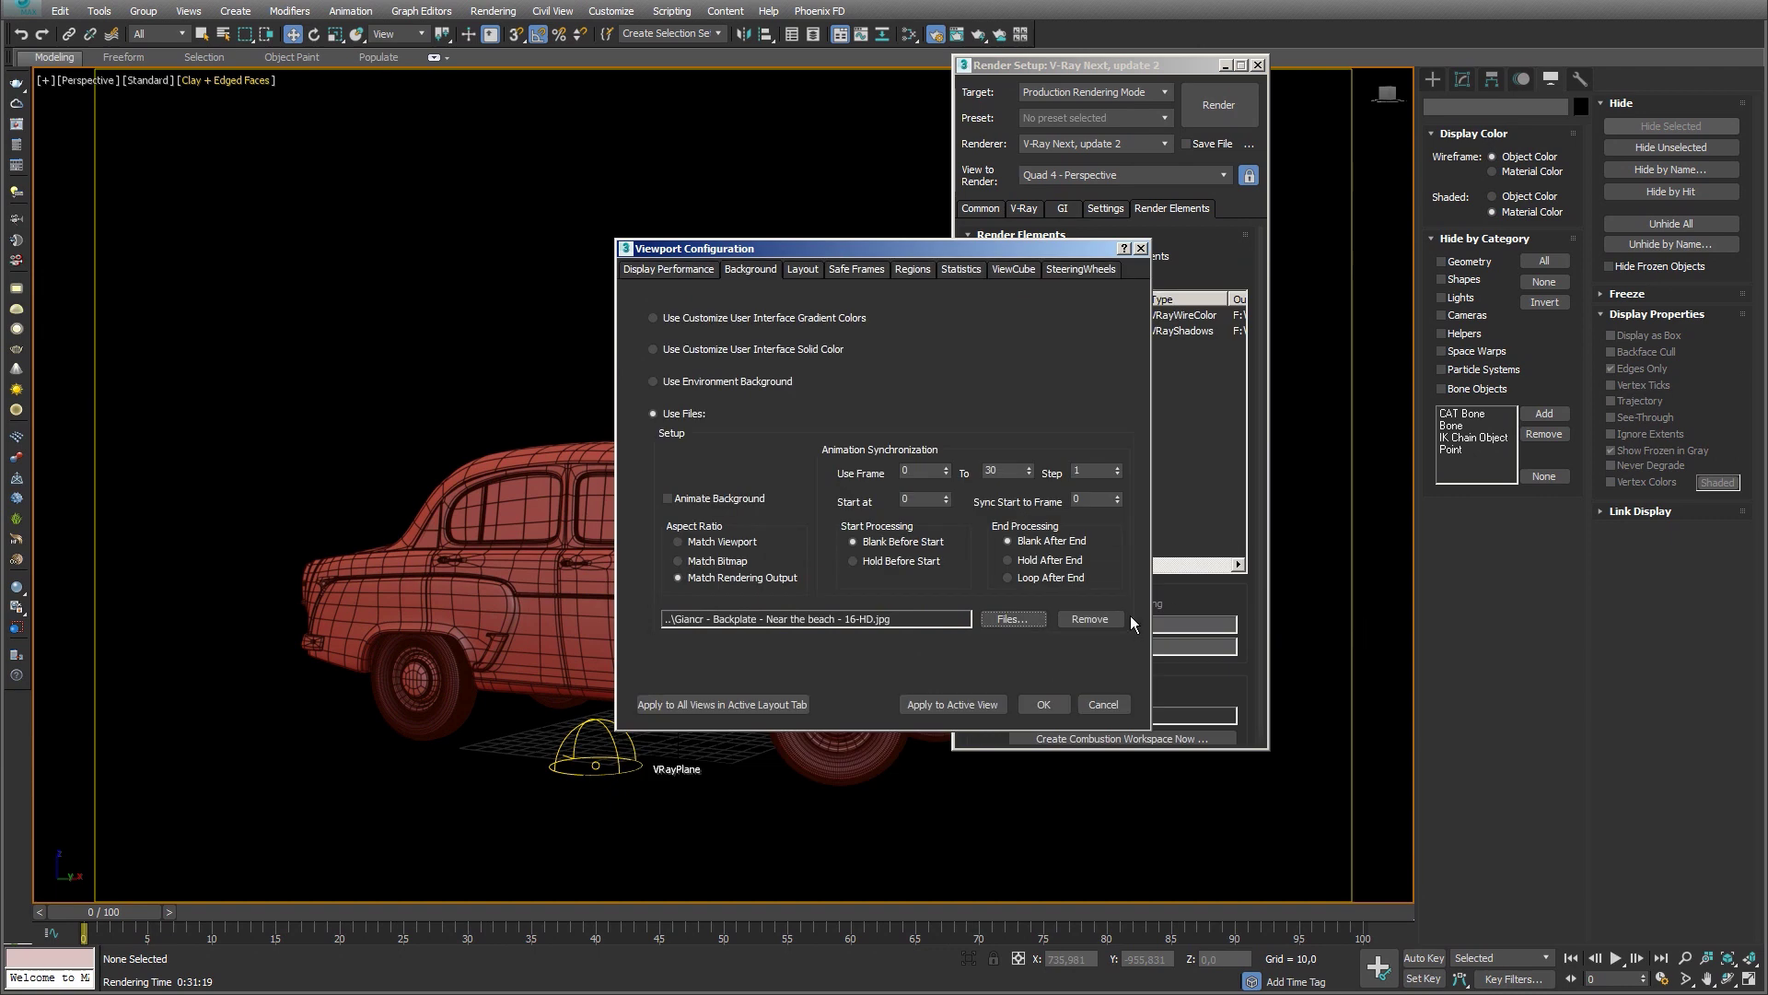
{"action": "left_click", "coordinate": [964, 706]}
{"action": "left_click", "coordinate": [1037, 706]}
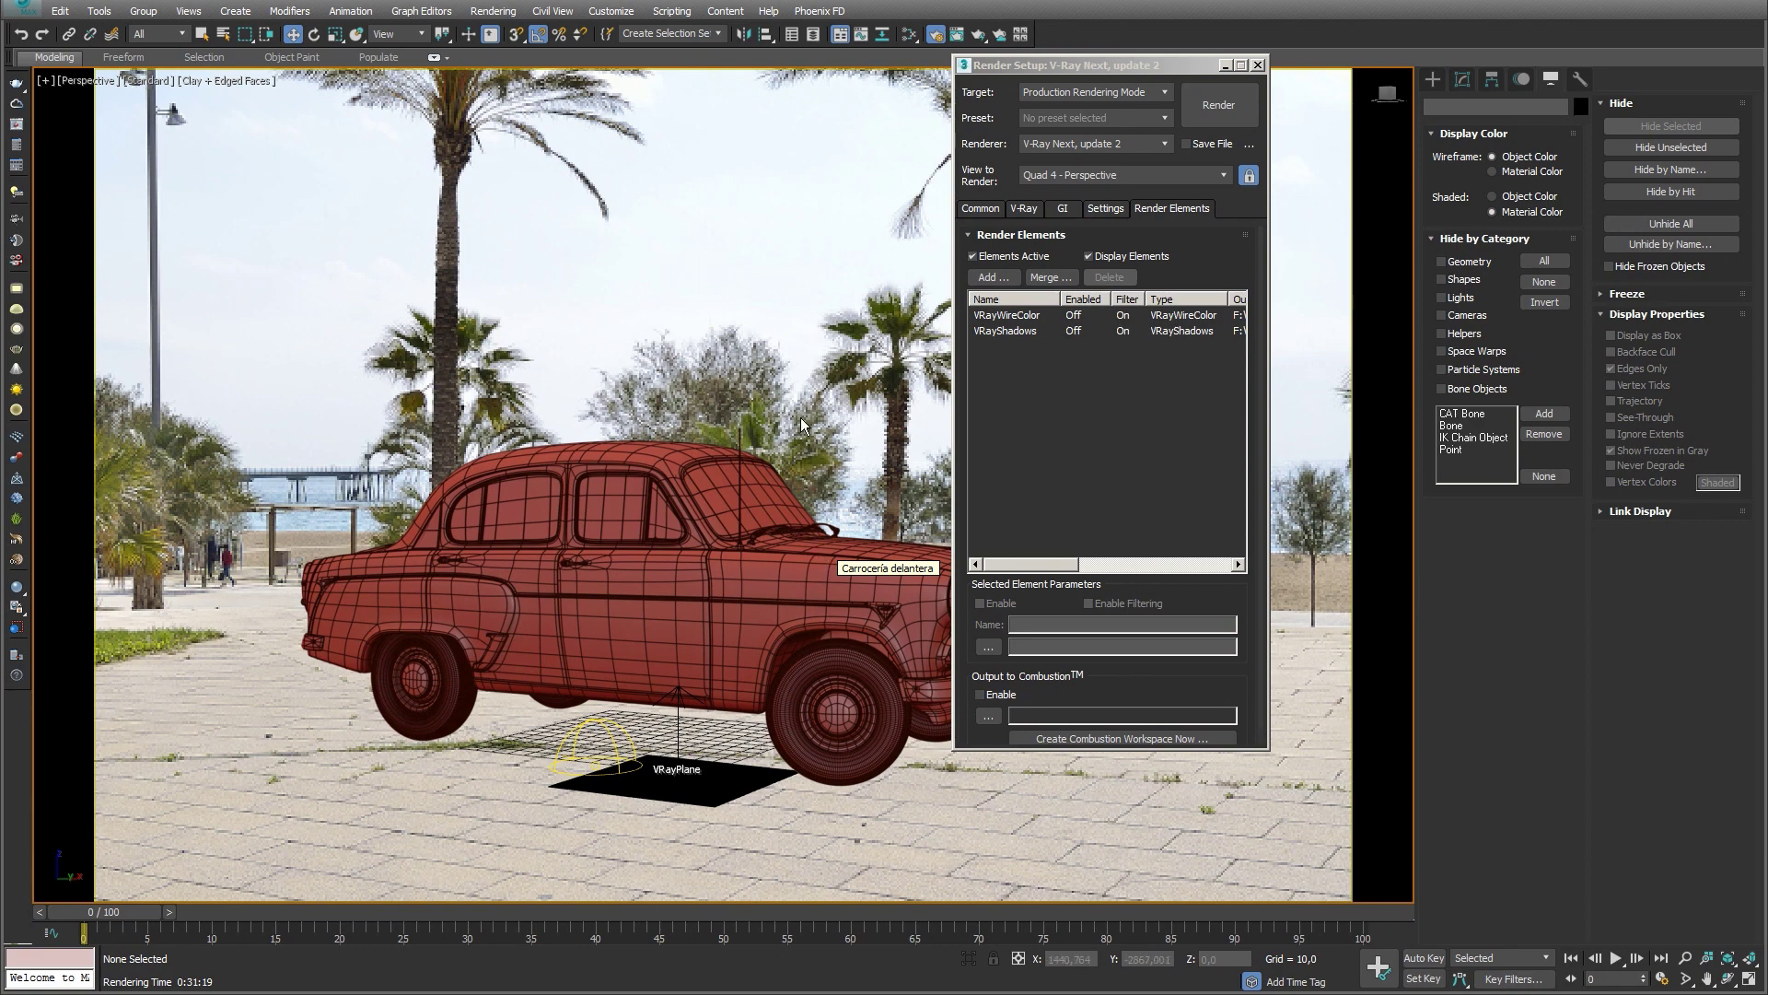
Step: Enable V-Ray's secondary matte environment and wire in the beach backplate Bitmap as an instance
{"action": "left_click", "coordinate": [1025, 209]}
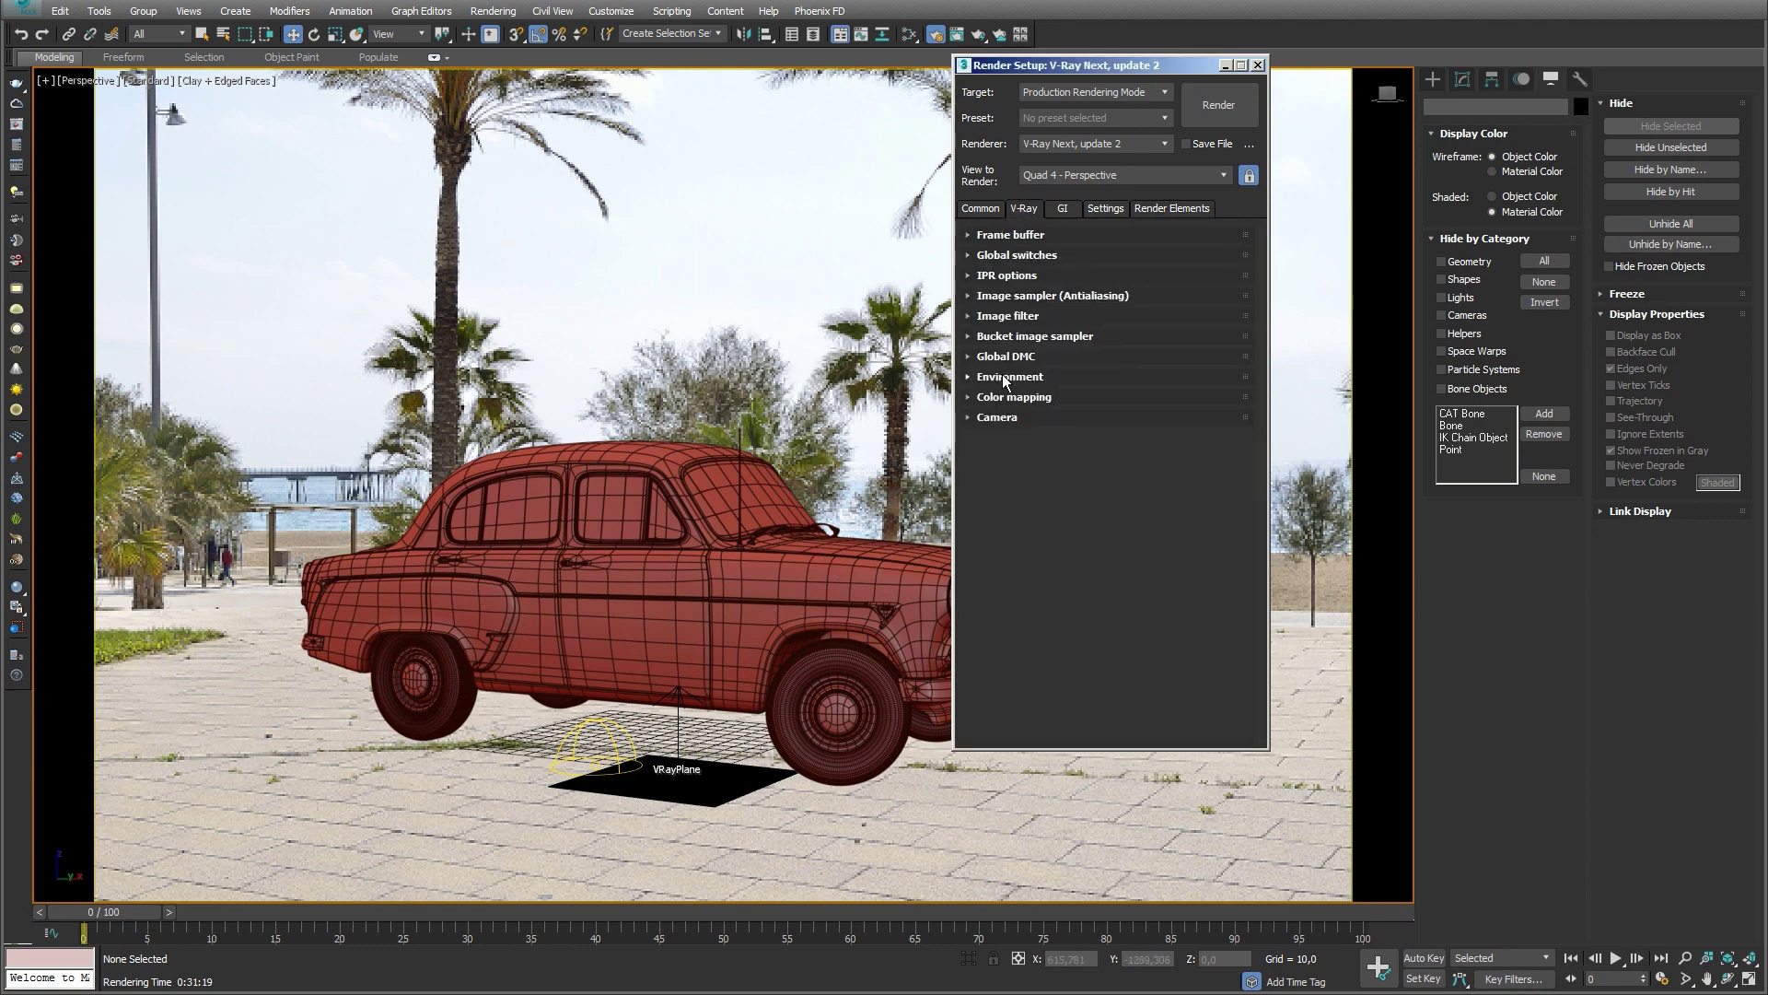
{"action": "left_click", "coordinate": [973, 378]}
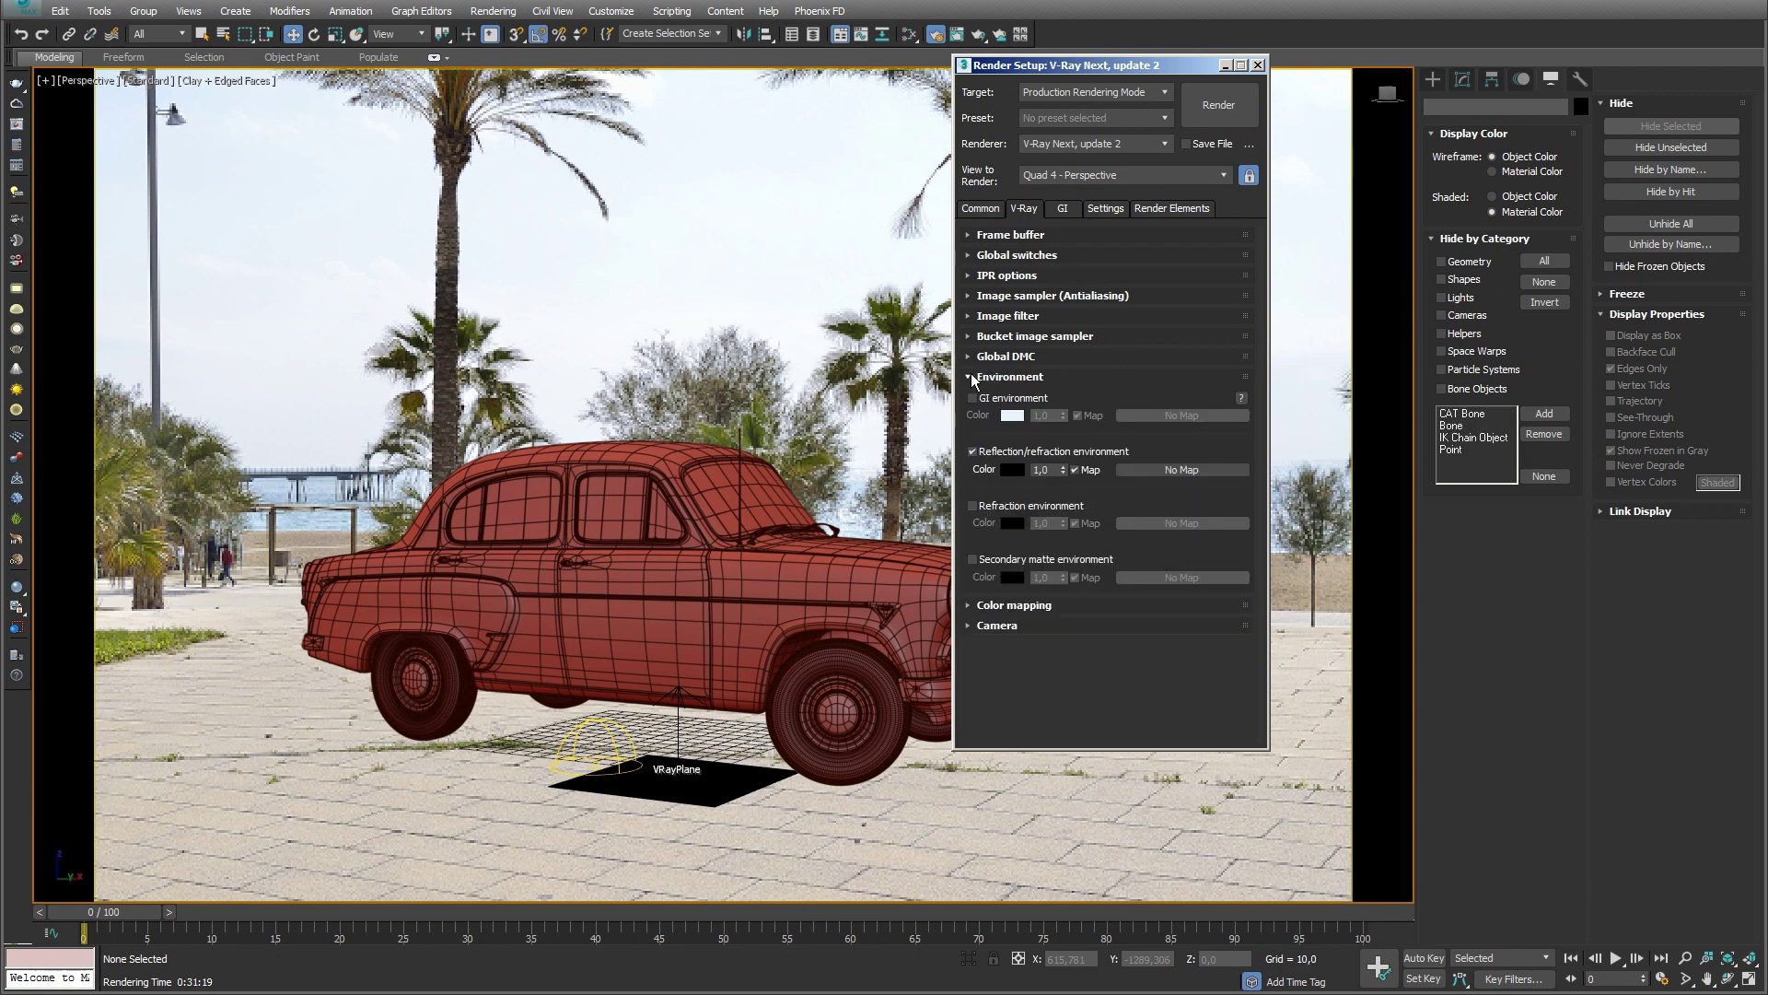
{"action": "left_click", "coordinate": [973, 560]}
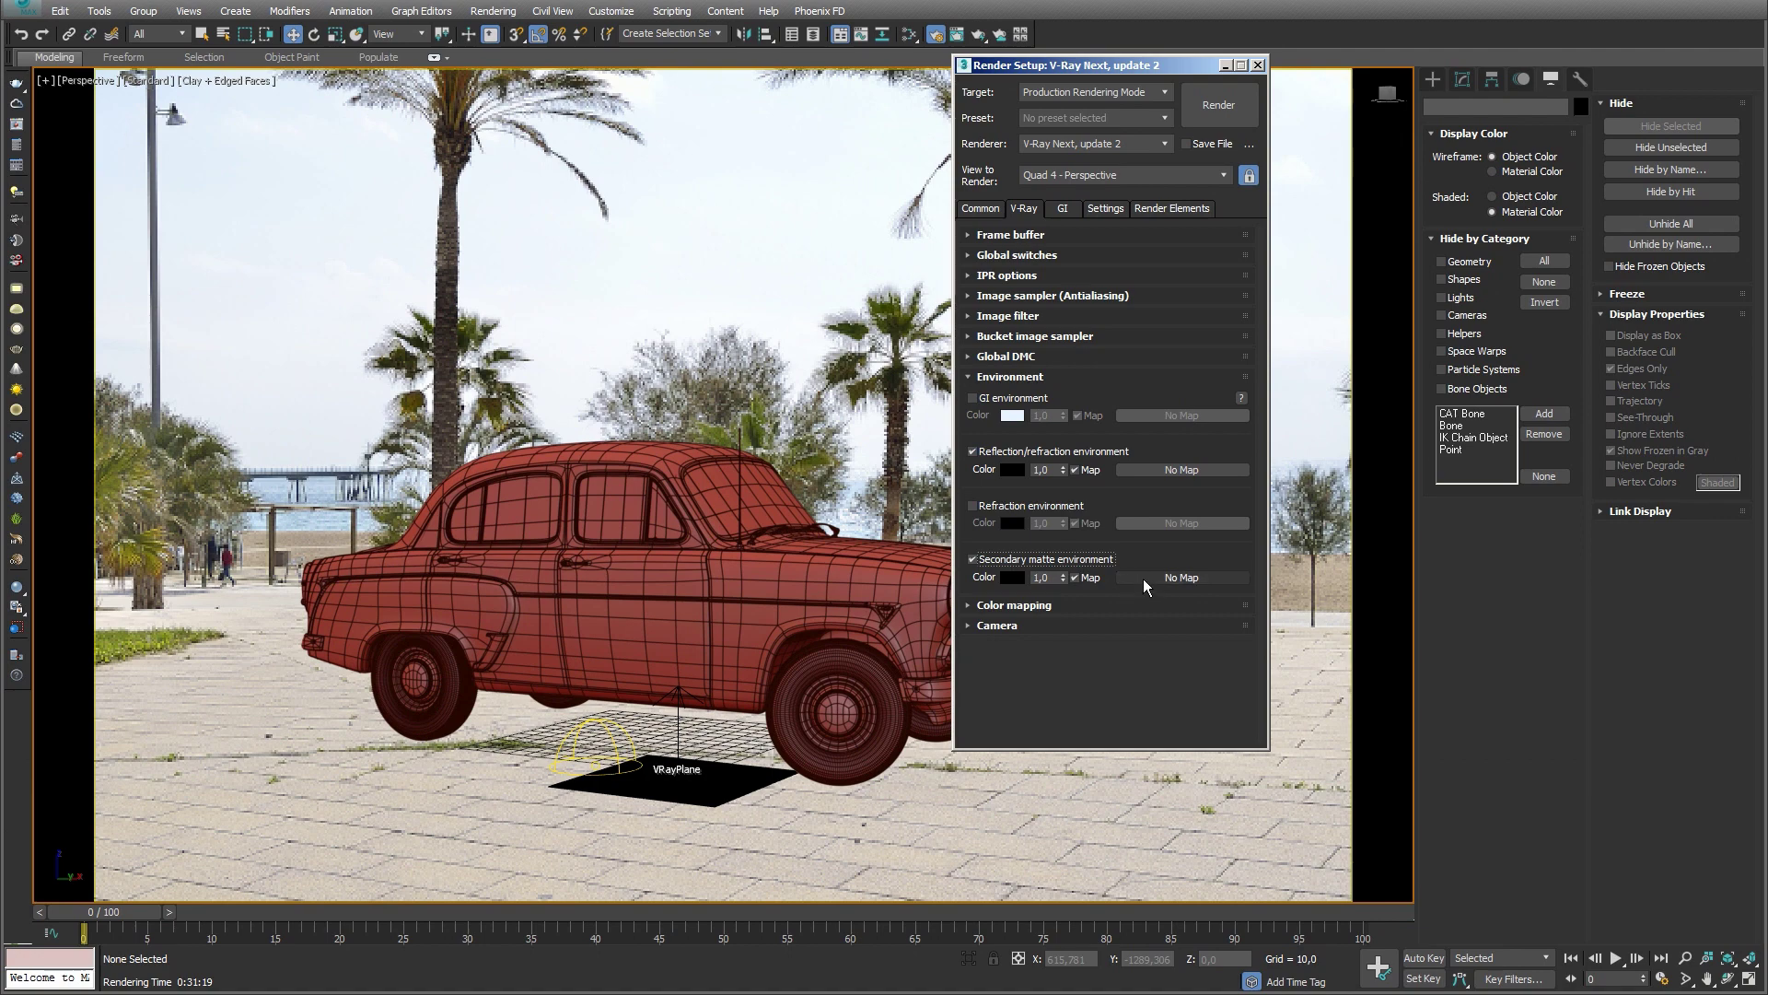
{"action": "left_click", "coordinate": [903, 35]}
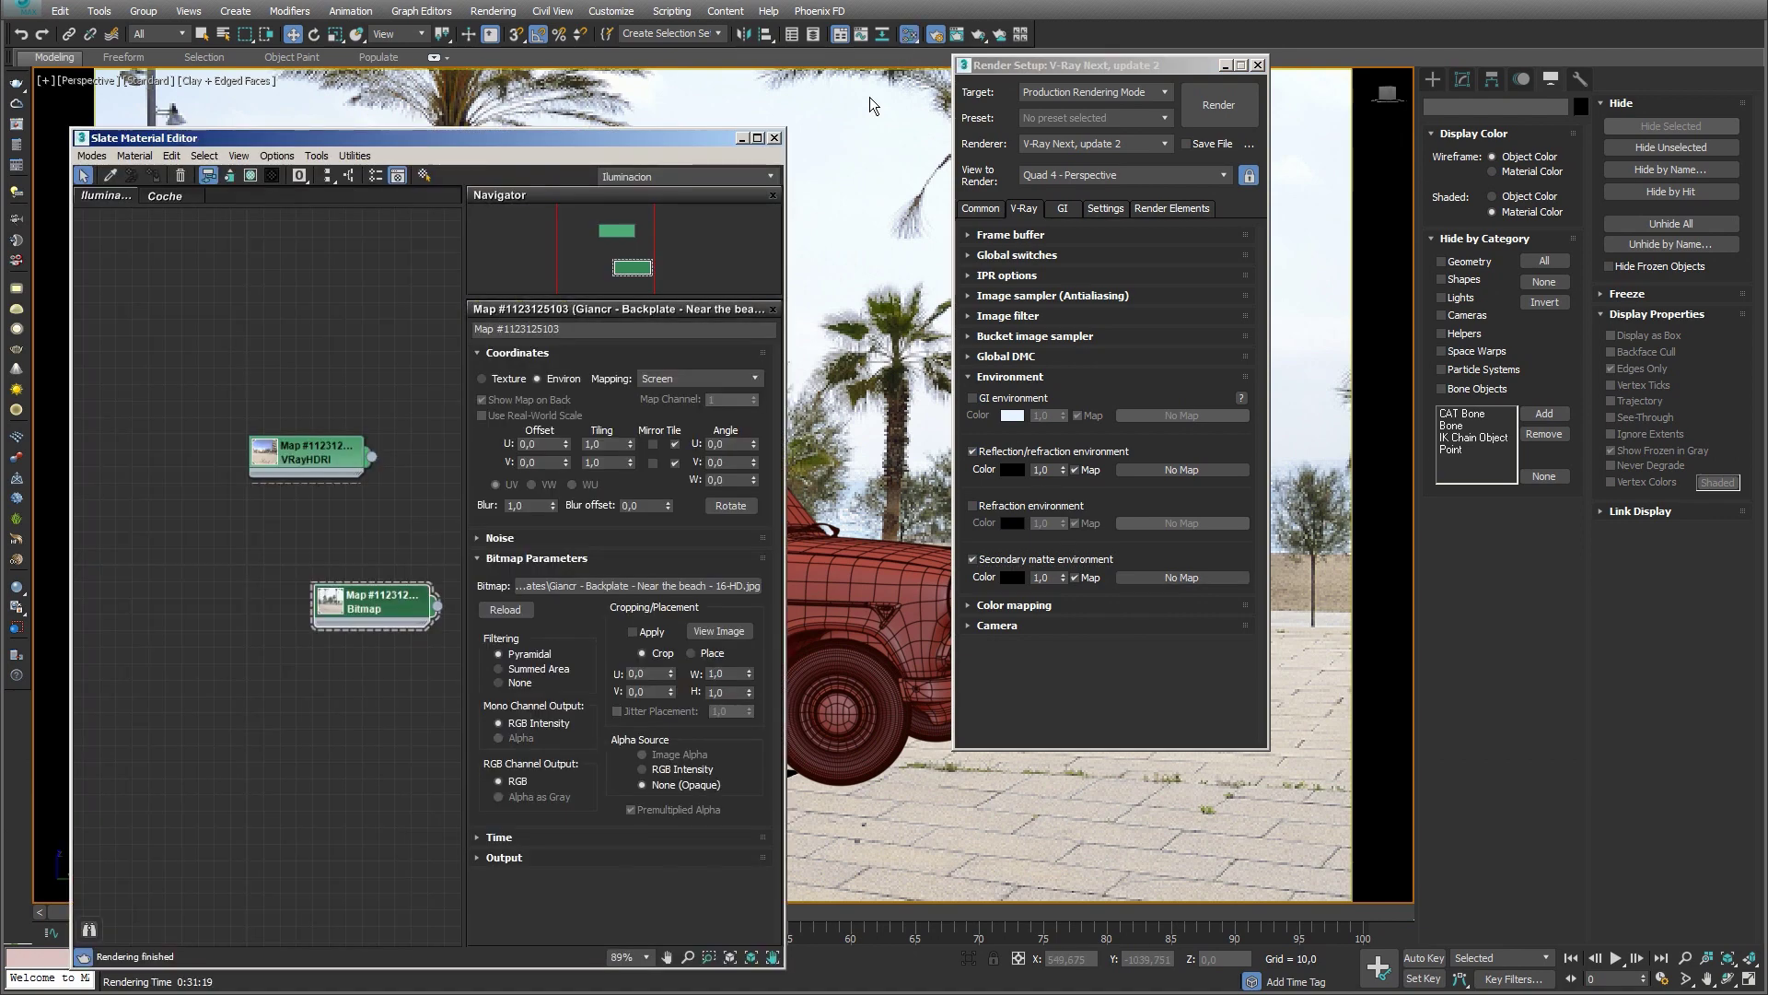
{"action": "left_click_drag", "start_coordinate": [434, 608], "coordinate": [1162, 576]}
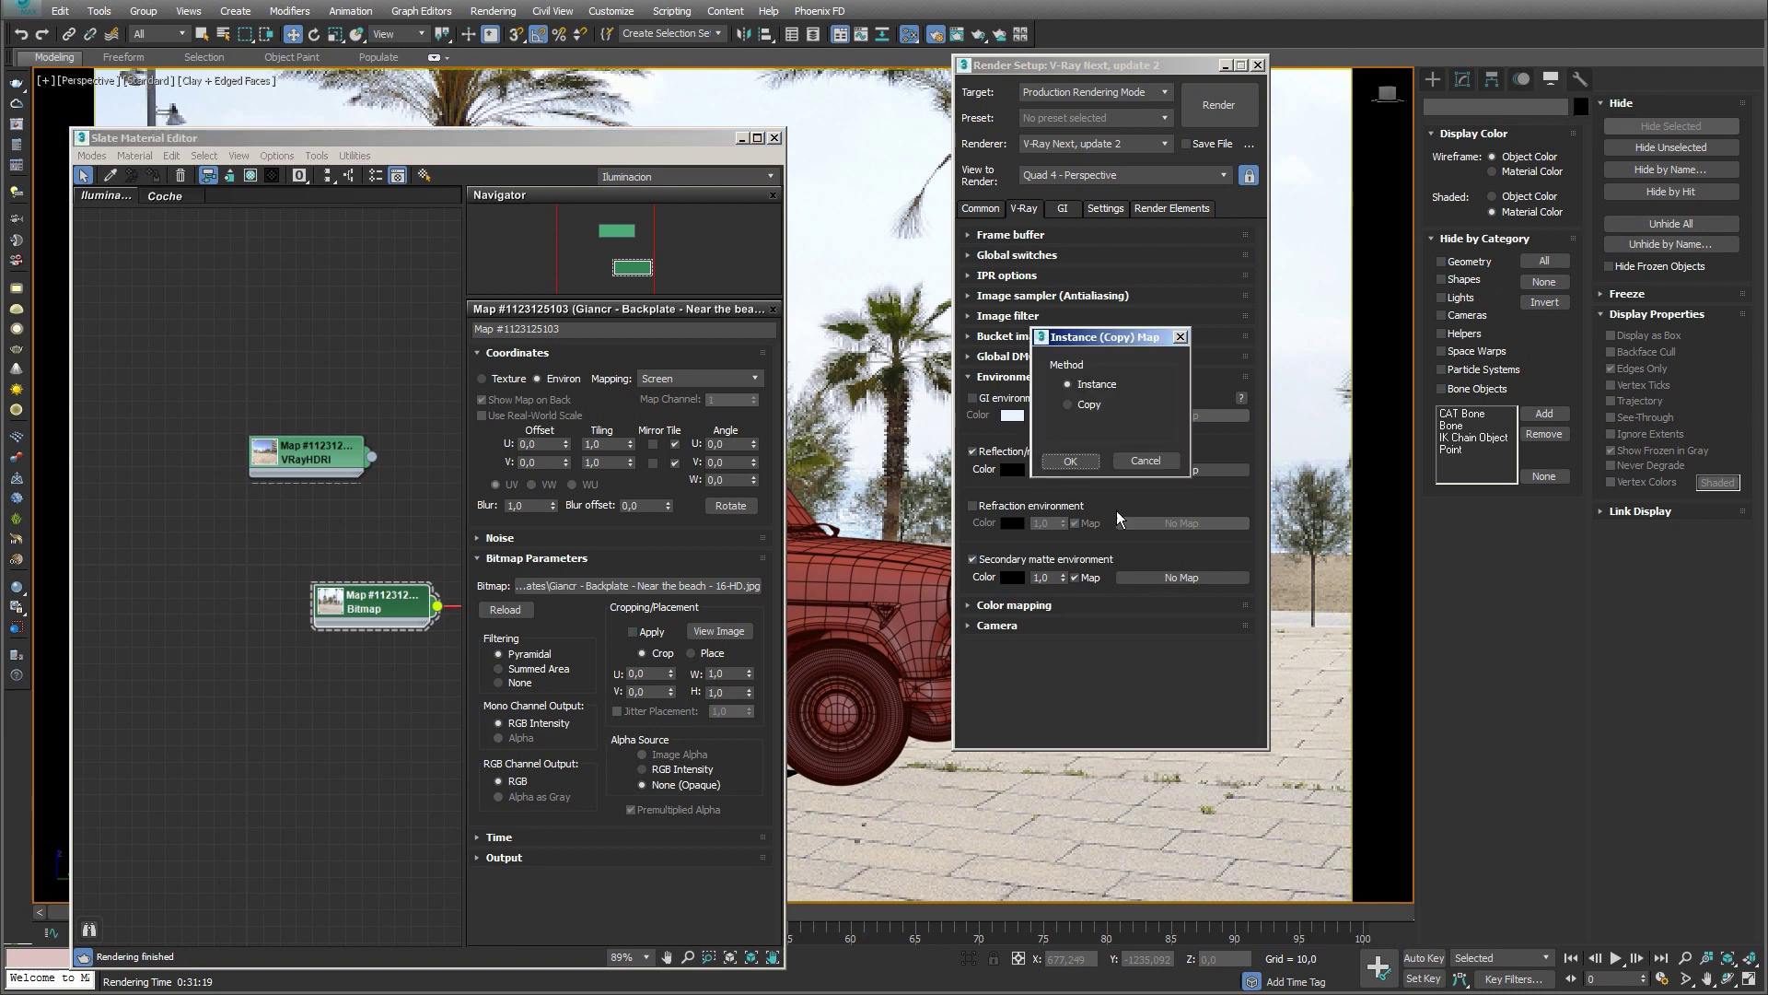
{"action": "left_click", "coordinate": [1074, 459]}
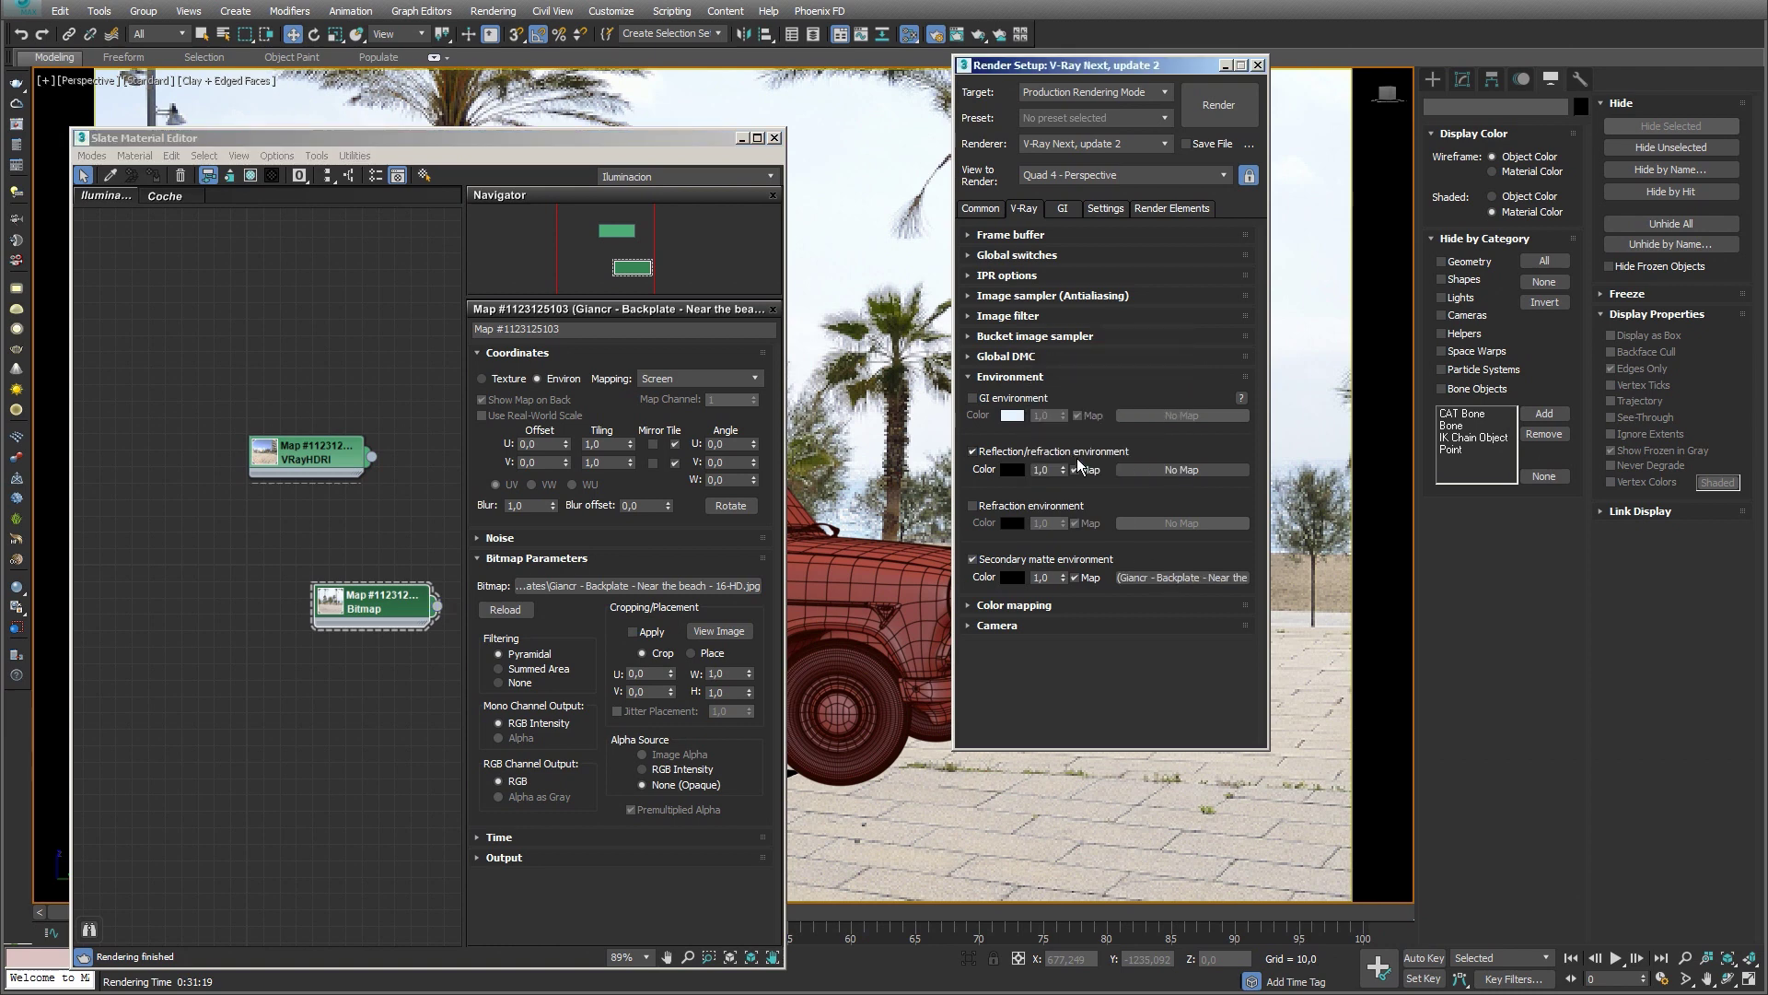
{"action": "left_click", "coordinate": [776, 138]}
{"action": "left_click", "coordinate": [1004, 238]}
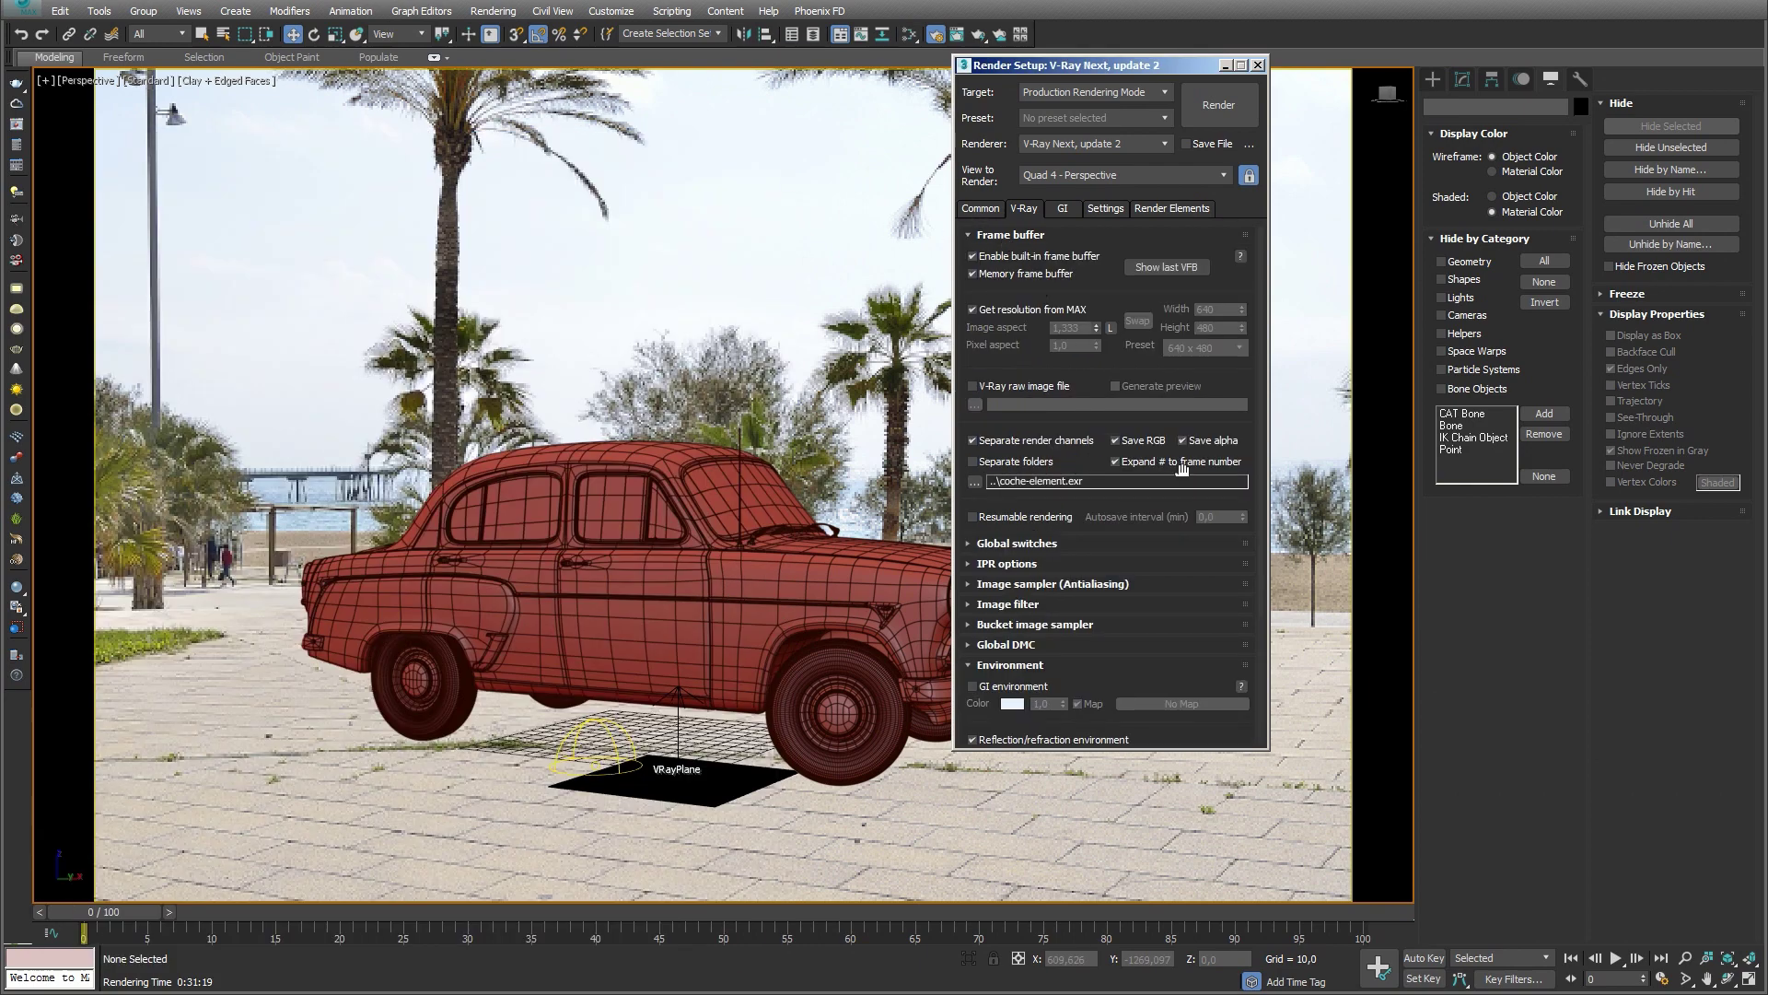
Step: Save the separate render channels as 'sin fondo.exr', accepting the OpenEXR settings, and render
{"action": "left_click", "coordinate": [976, 484]}
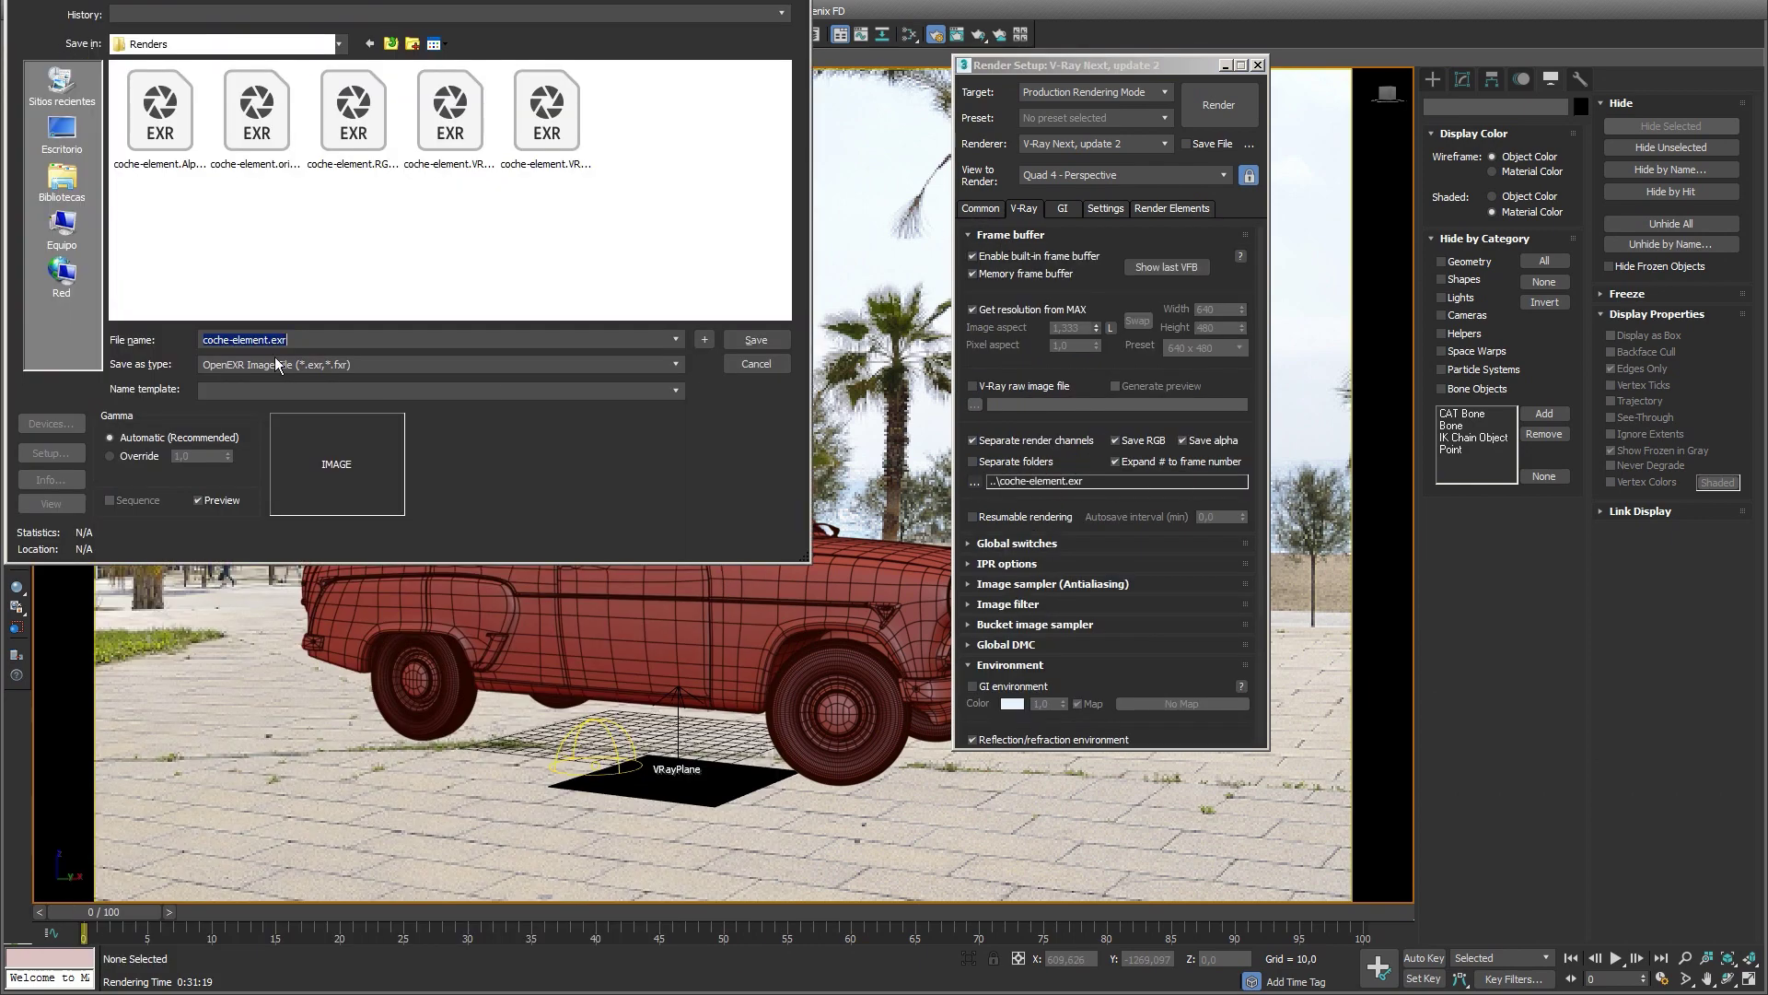
{"action": "type", "text": "sin fond"}
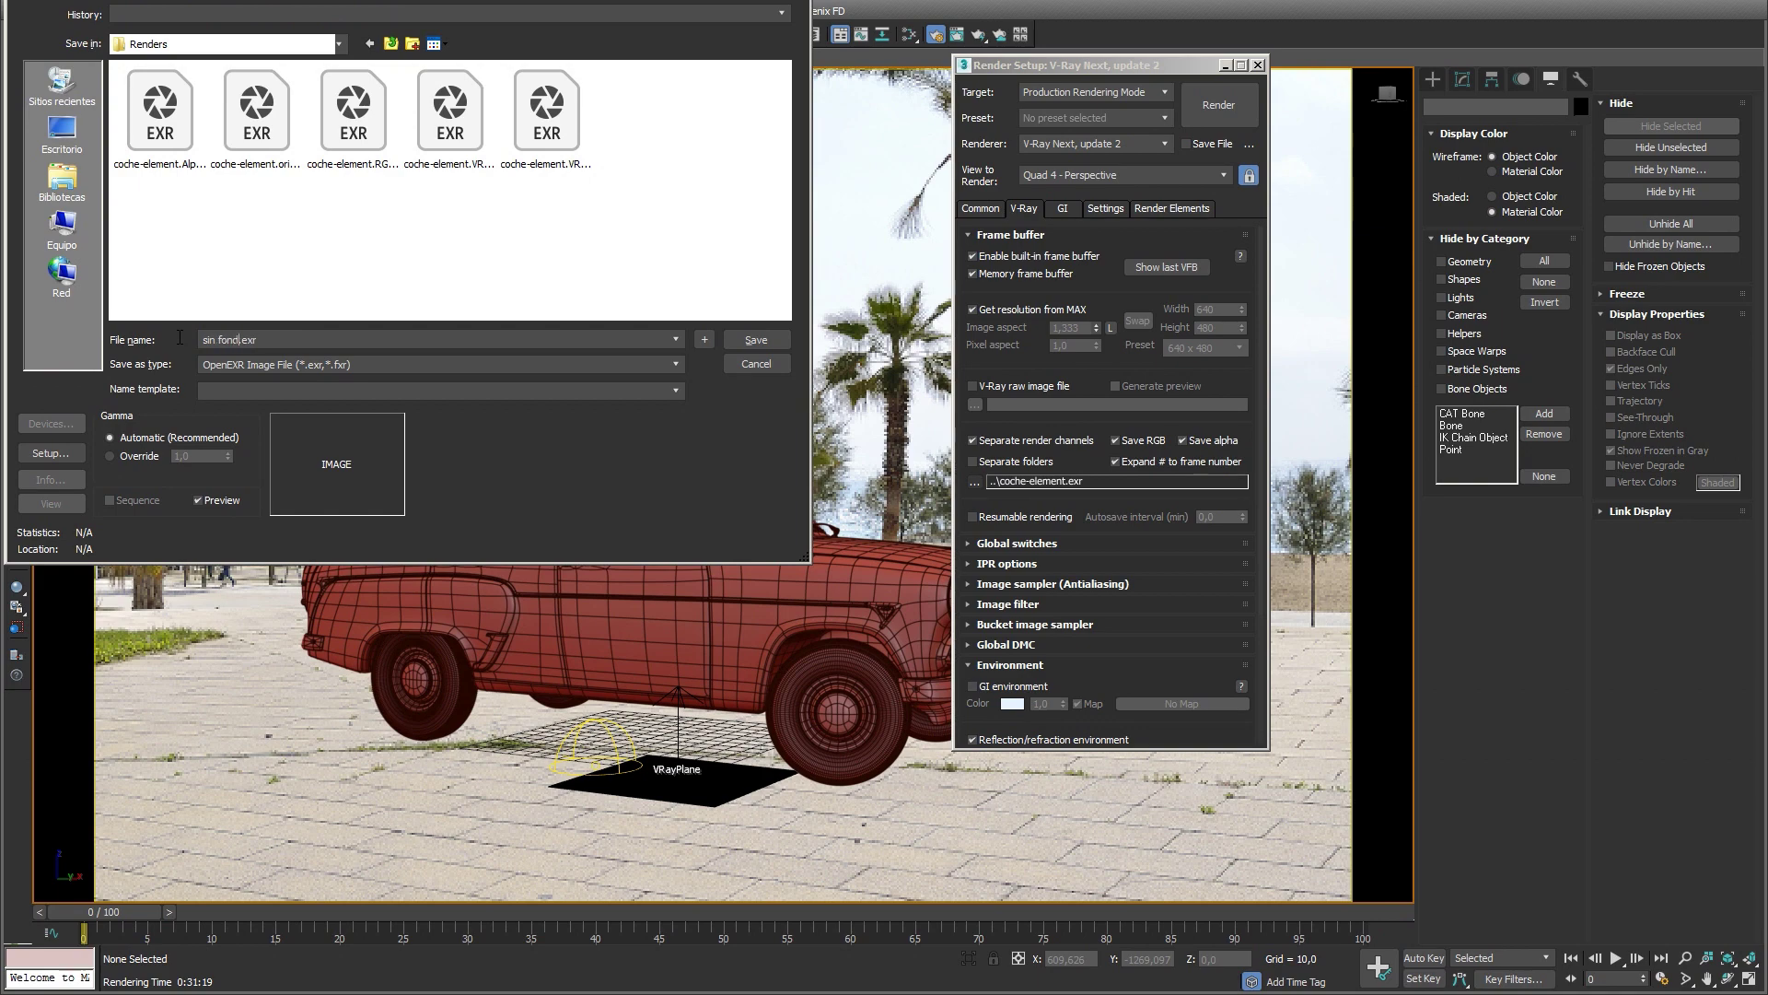
{"action": "type", "text": "o"}
{"action": "left_click", "coordinate": [774, 353]}
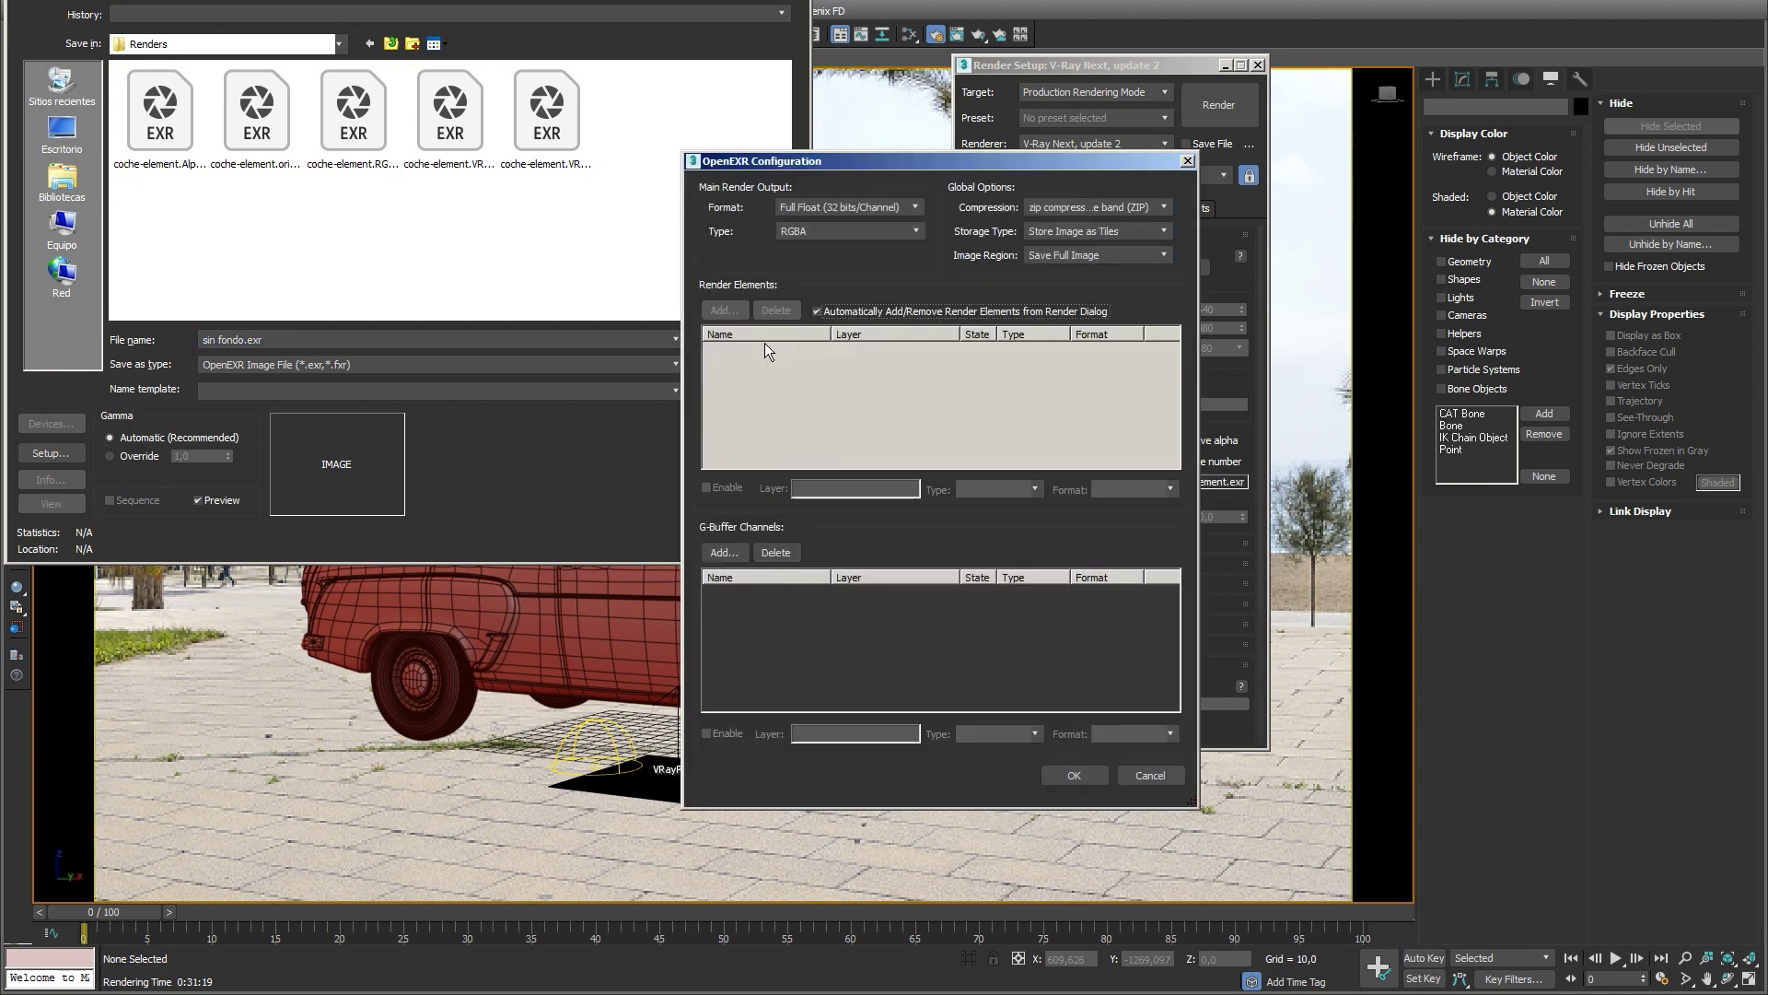
{"action": "left_click", "coordinate": [1070, 771]}
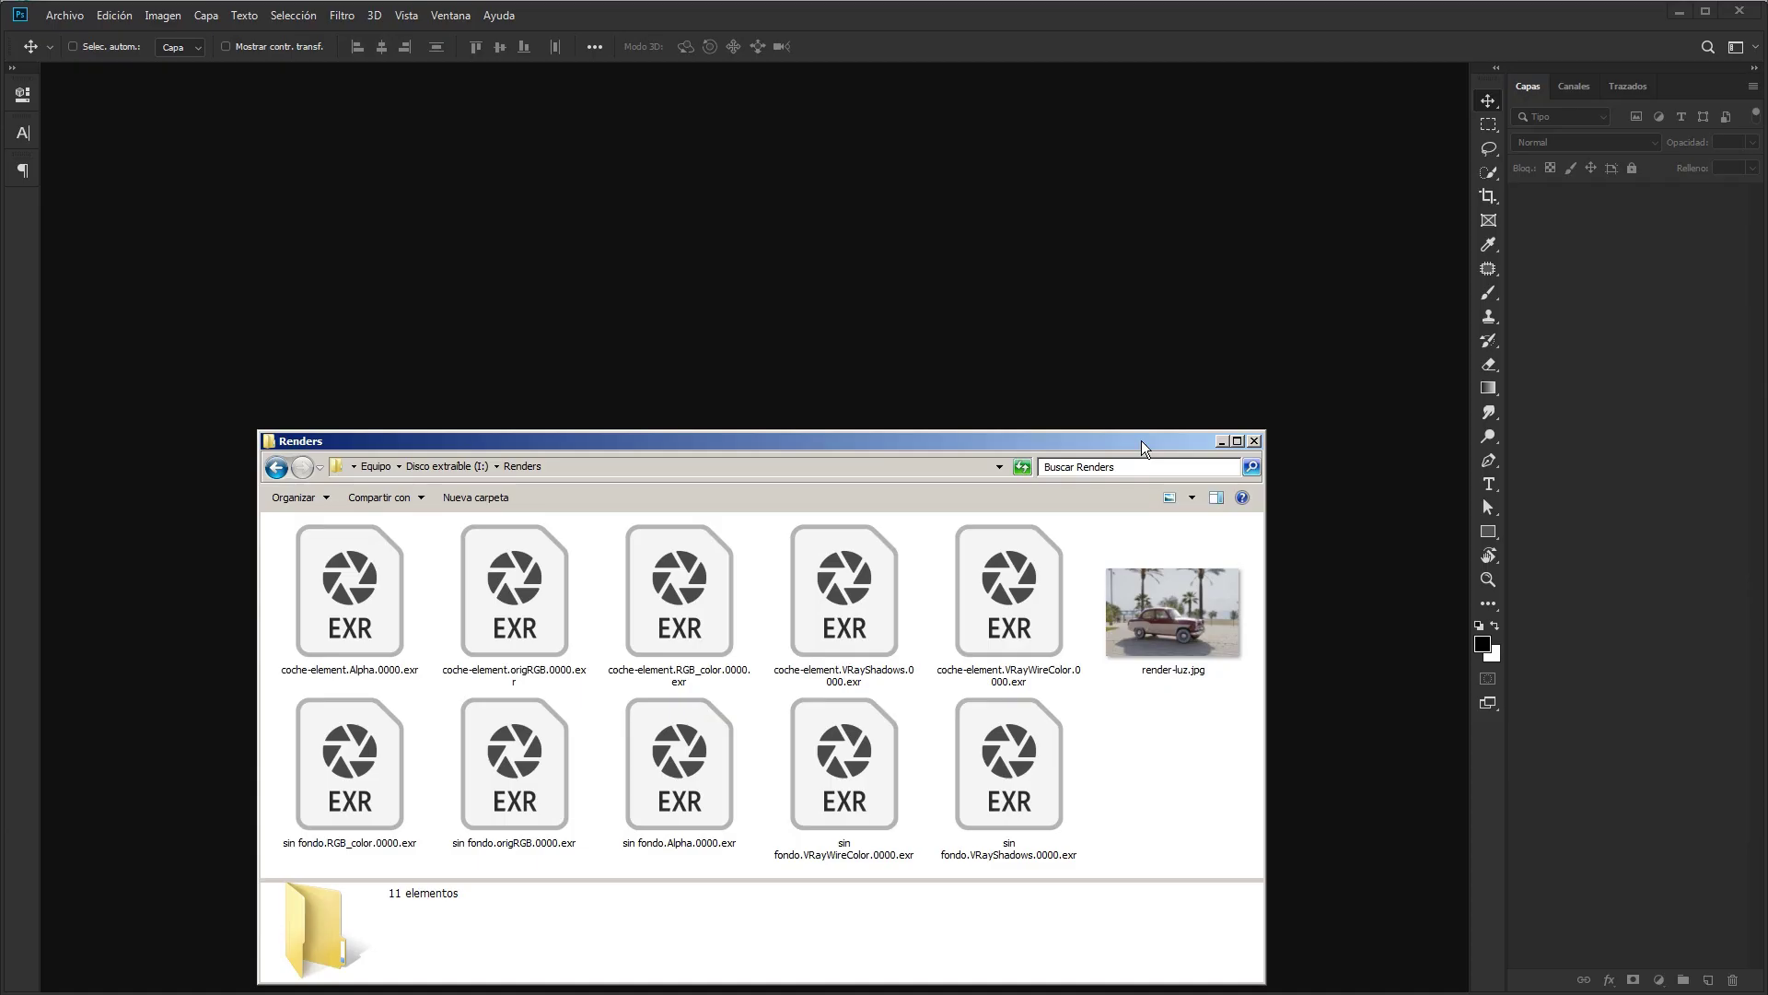
Step: Open the Near the beach backplate in Photoshop, then drag in sin fondo.origRGB.0000.exr
{"action": "left_click_drag", "start_coordinate": [1157, 772], "coordinate": [354, 822]}
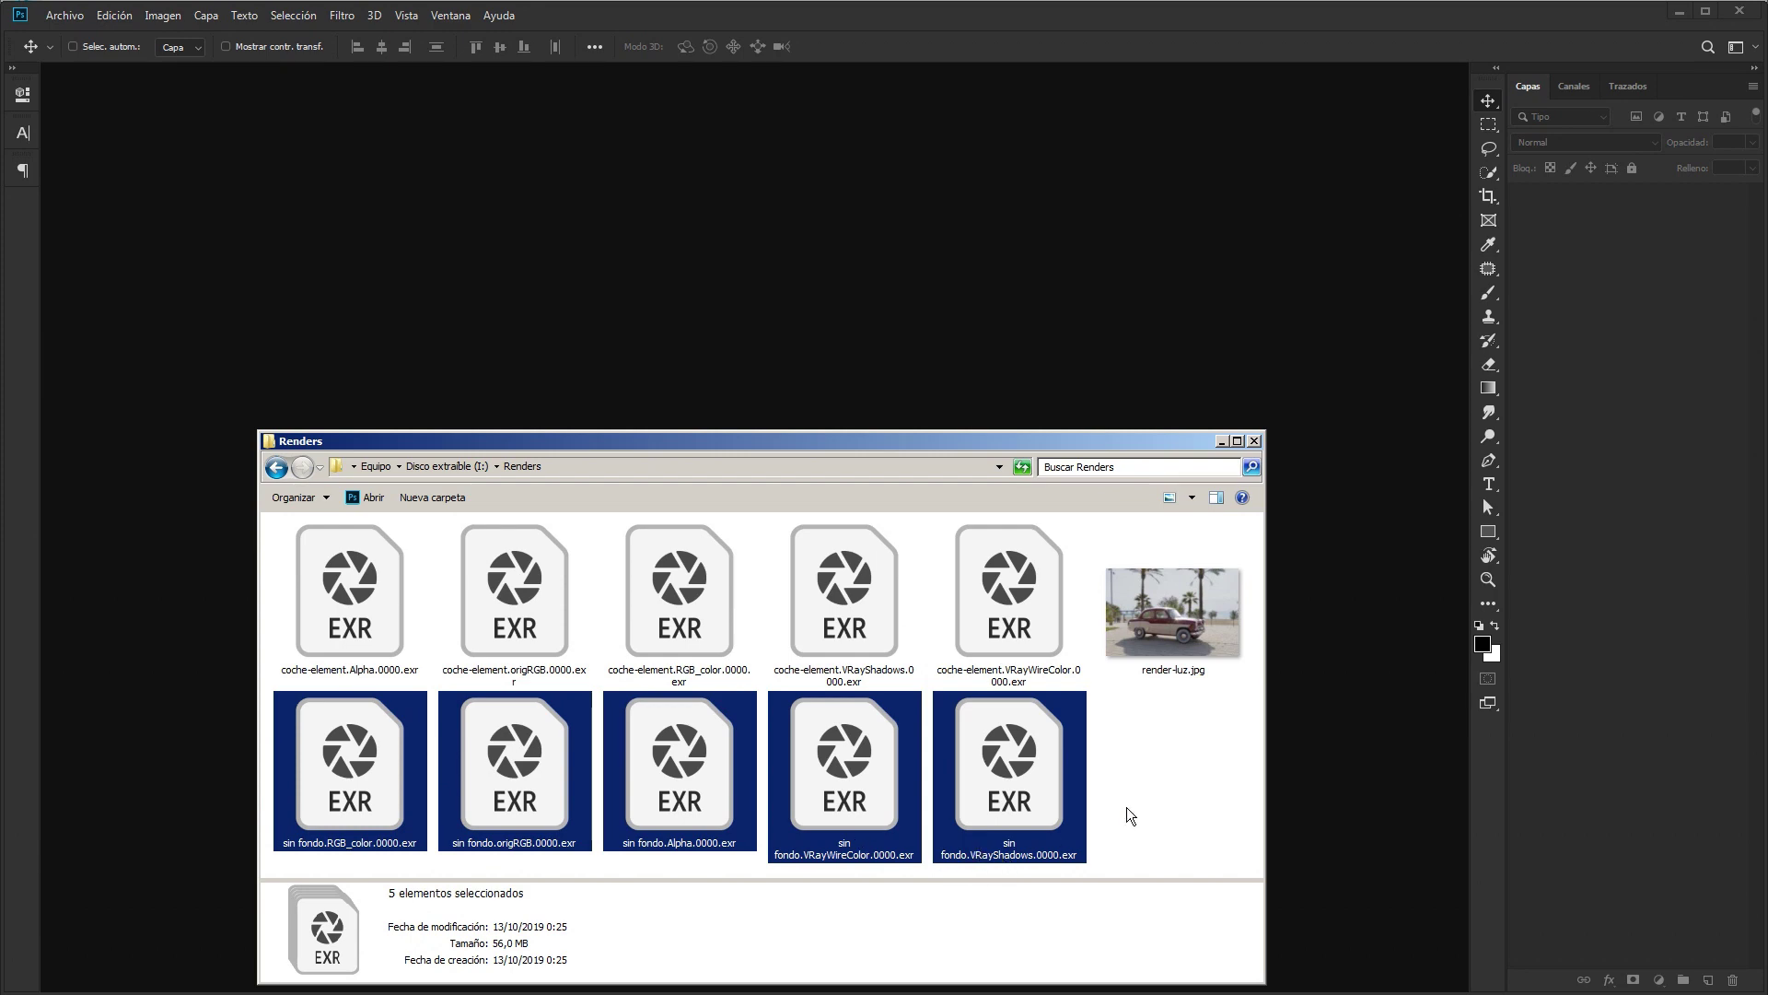
{"action": "left_click_drag", "start_coordinate": [1748, 663], "coordinate": [921, 262]}
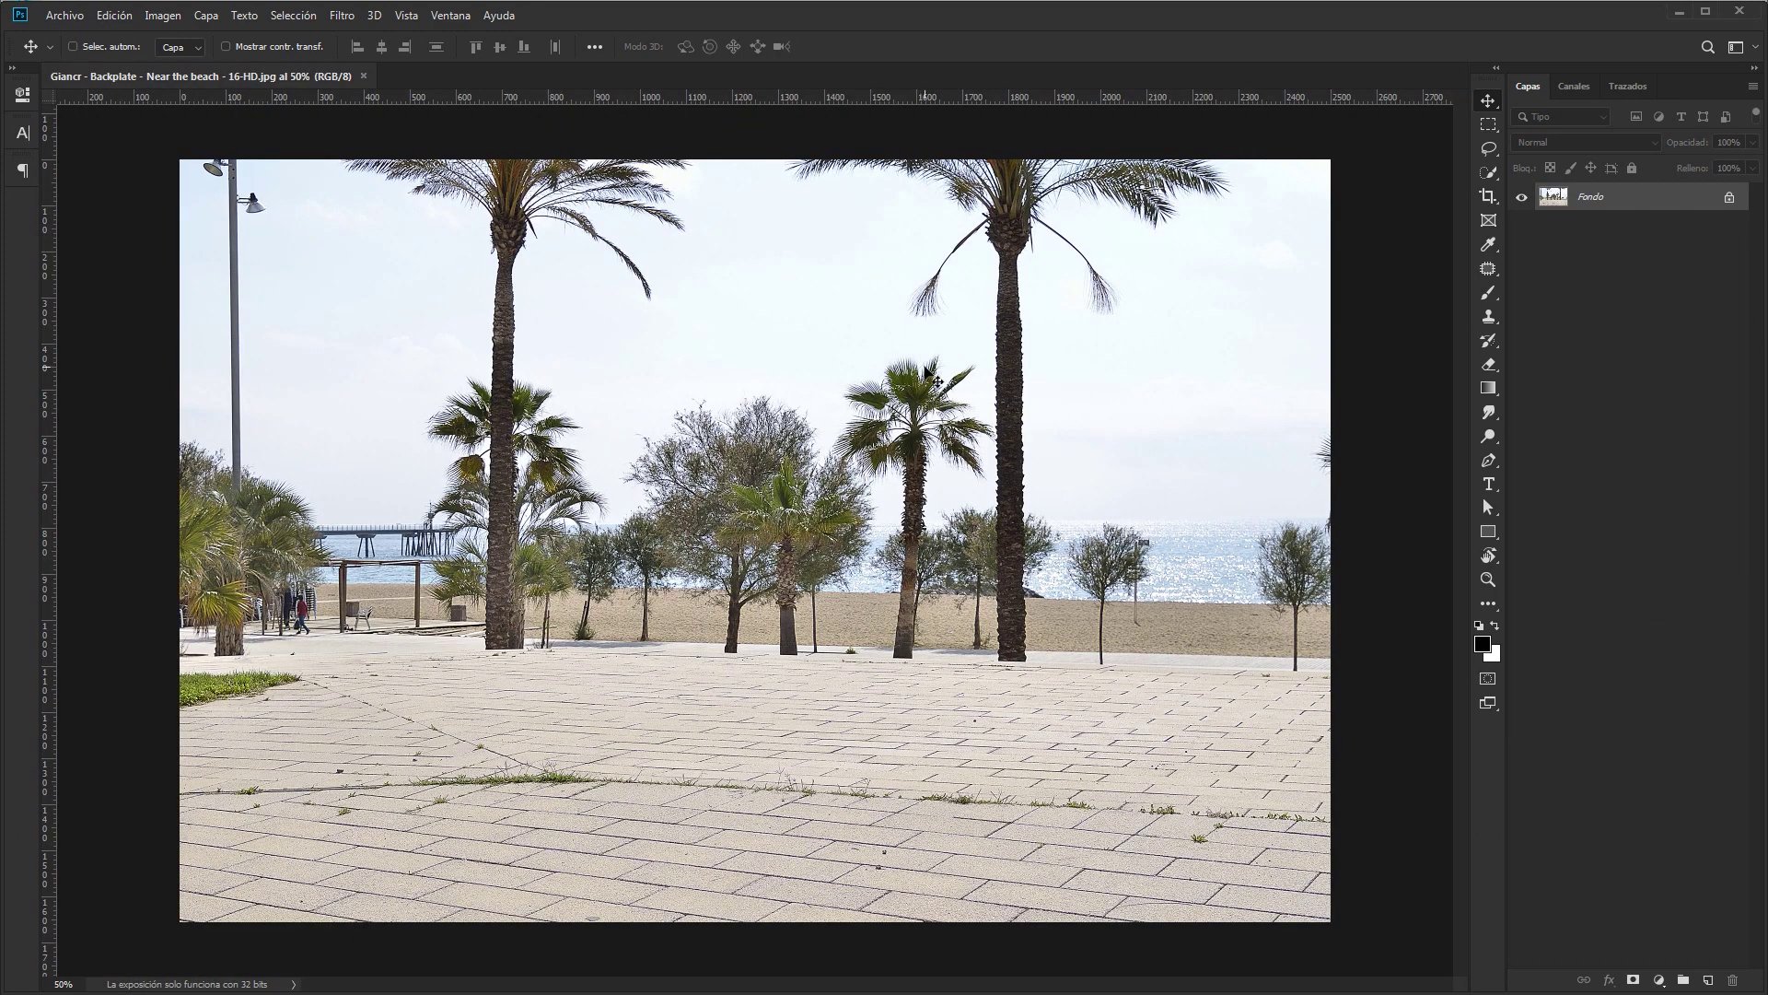
{"action": "key", "text": "alt+Tab"}
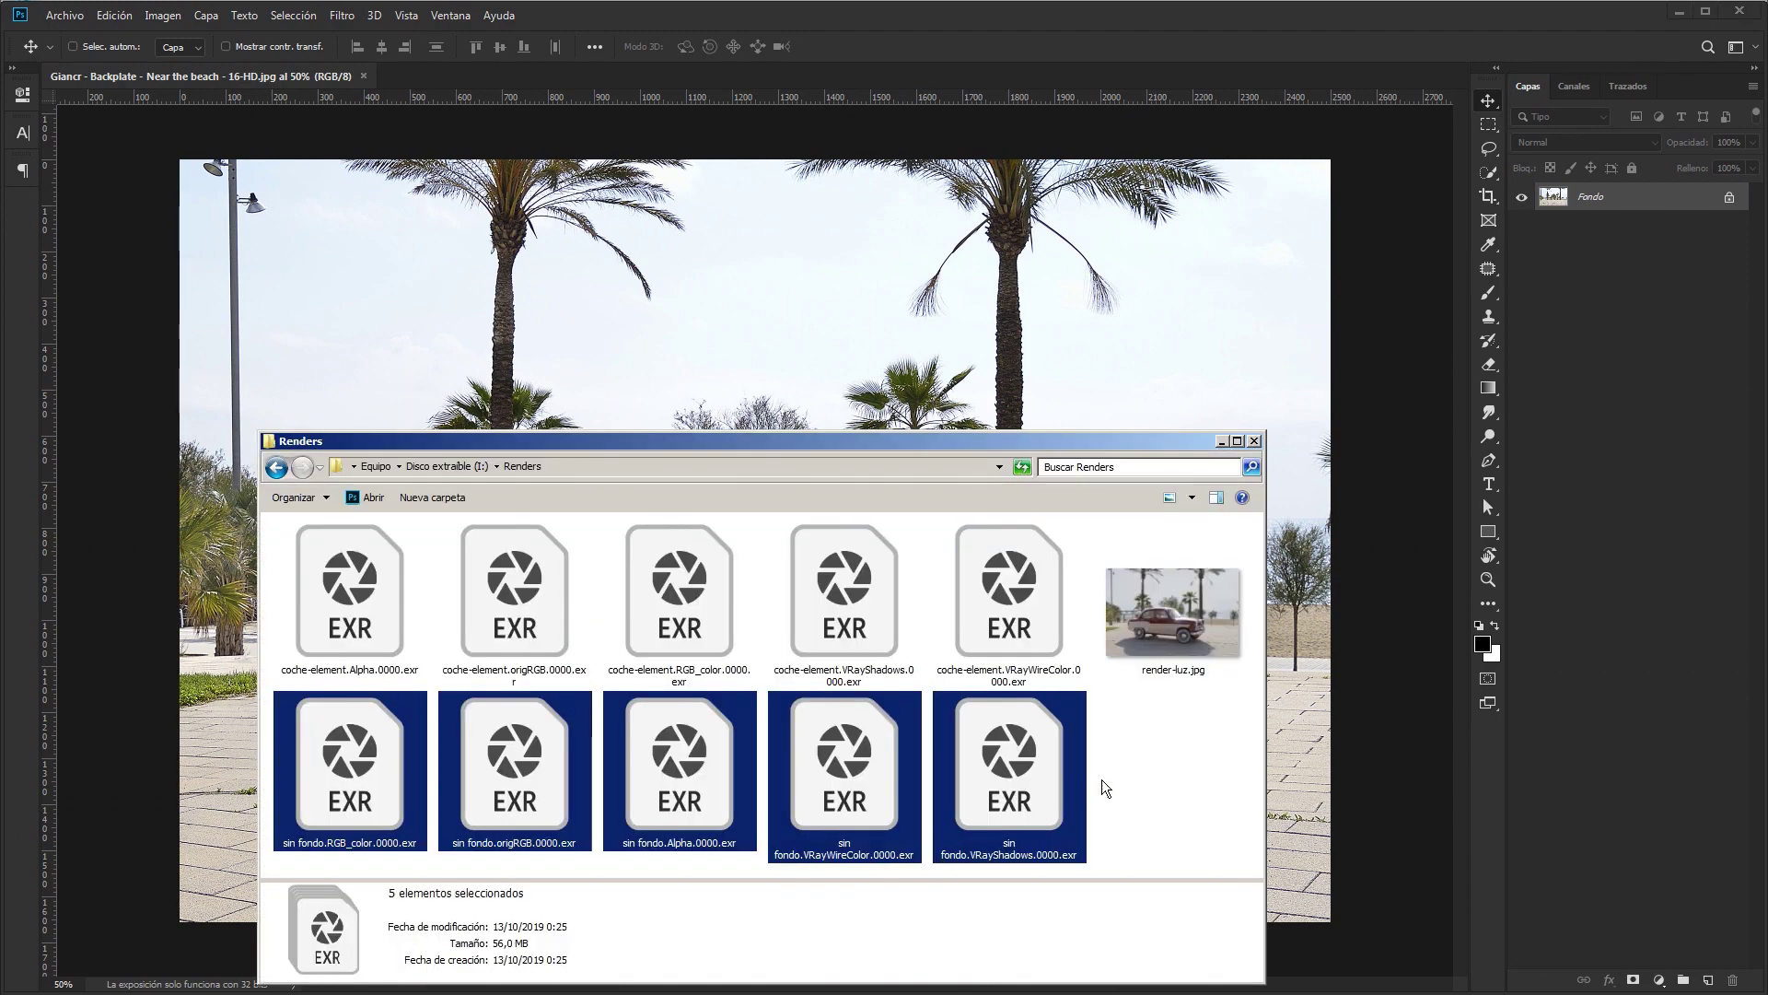
{"action": "left_click_drag", "start_coordinate": [522, 783], "coordinate": [879, 44]}
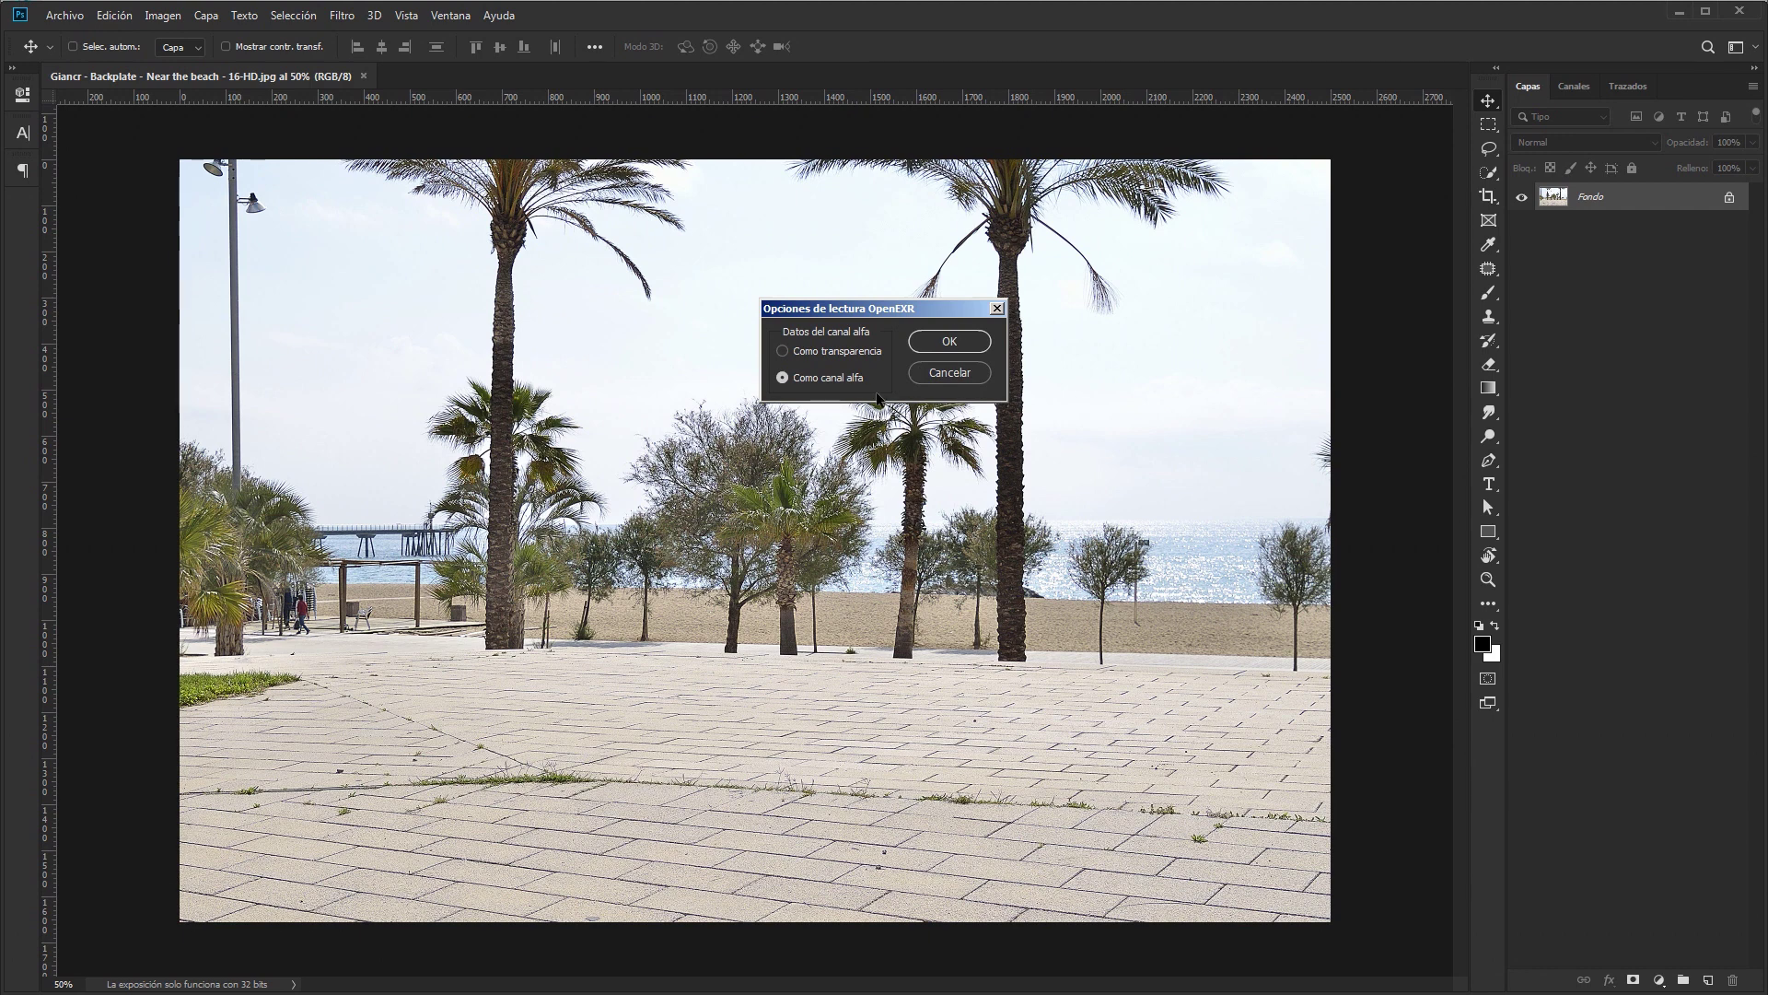
Step: Copy the sin fondo car layer onto the beach backplate, accepting the warnings, and close the EXR
{"action": "left_click", "coordinate": [948, 340]}
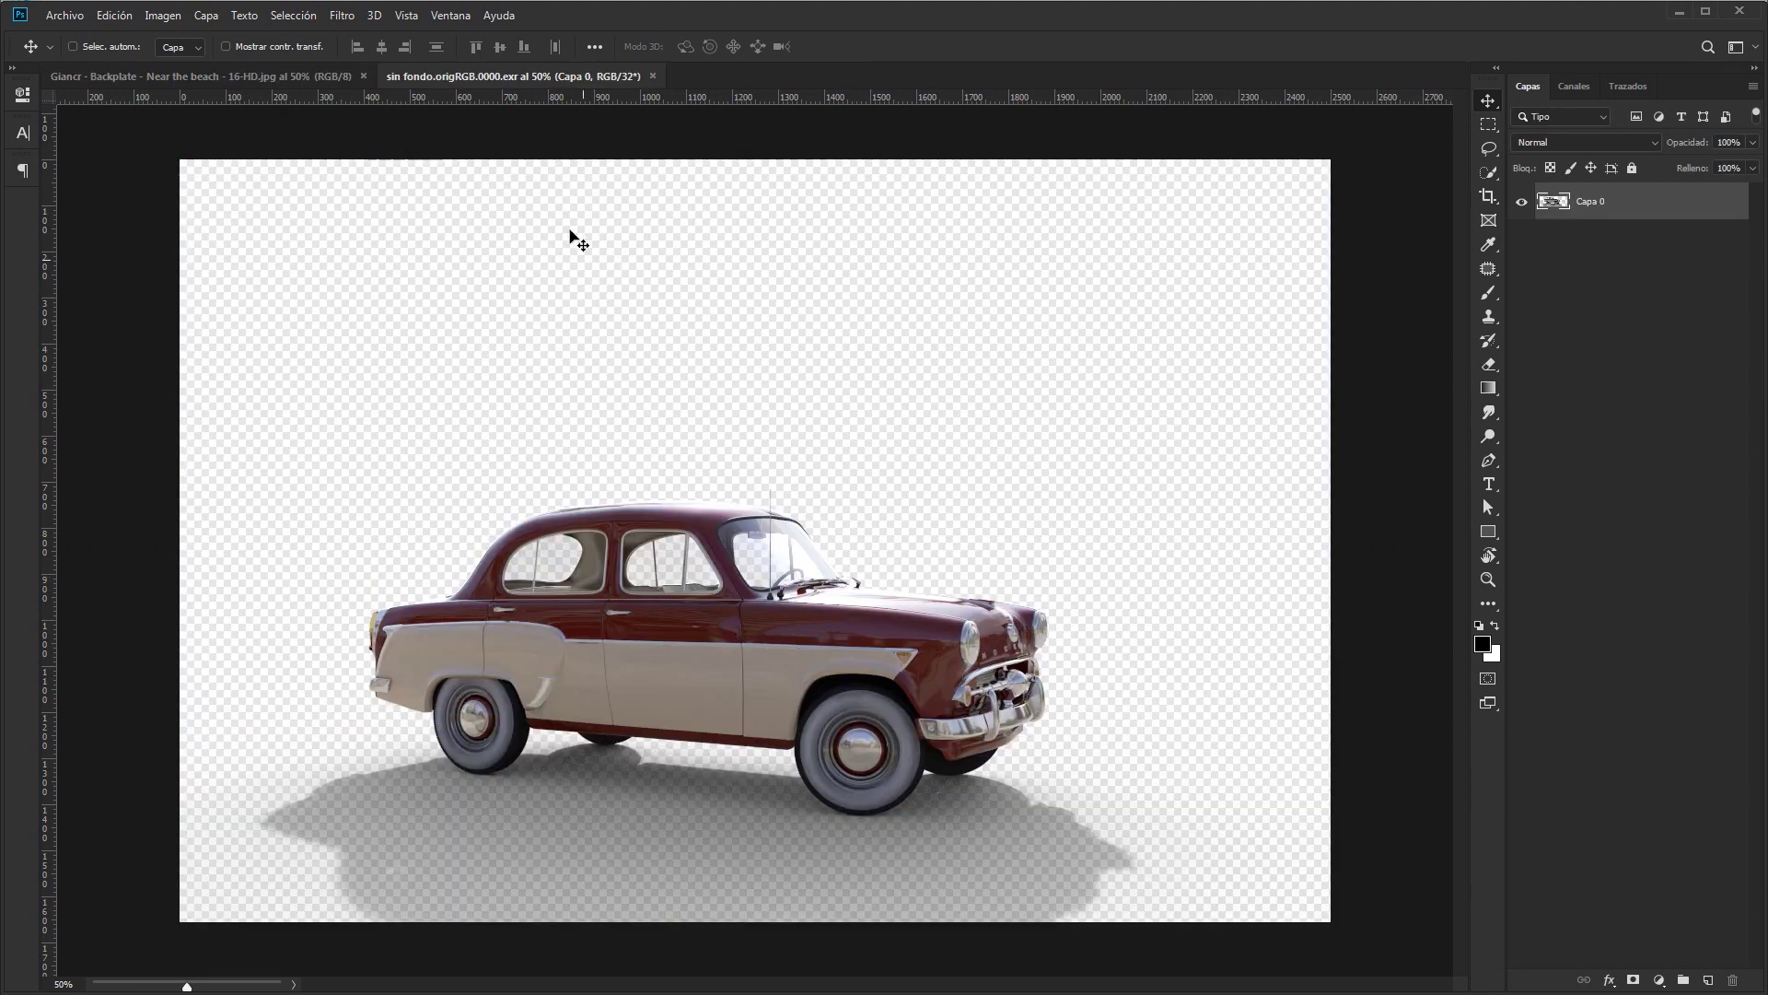
{"action": "mouse_move", "coordinate": [564, 77]}
{"action": "left_mouse_down"}
{"action": "mouse_move", "coordinate": [419, 234]}
{"action": "mouse_move", "coordinate": [48, 200]}
{"action": "left_mouse_up"}
{"action": "left_click_drag", "start_coordinate": [587, 717], "coordinate": [1096, 589]}
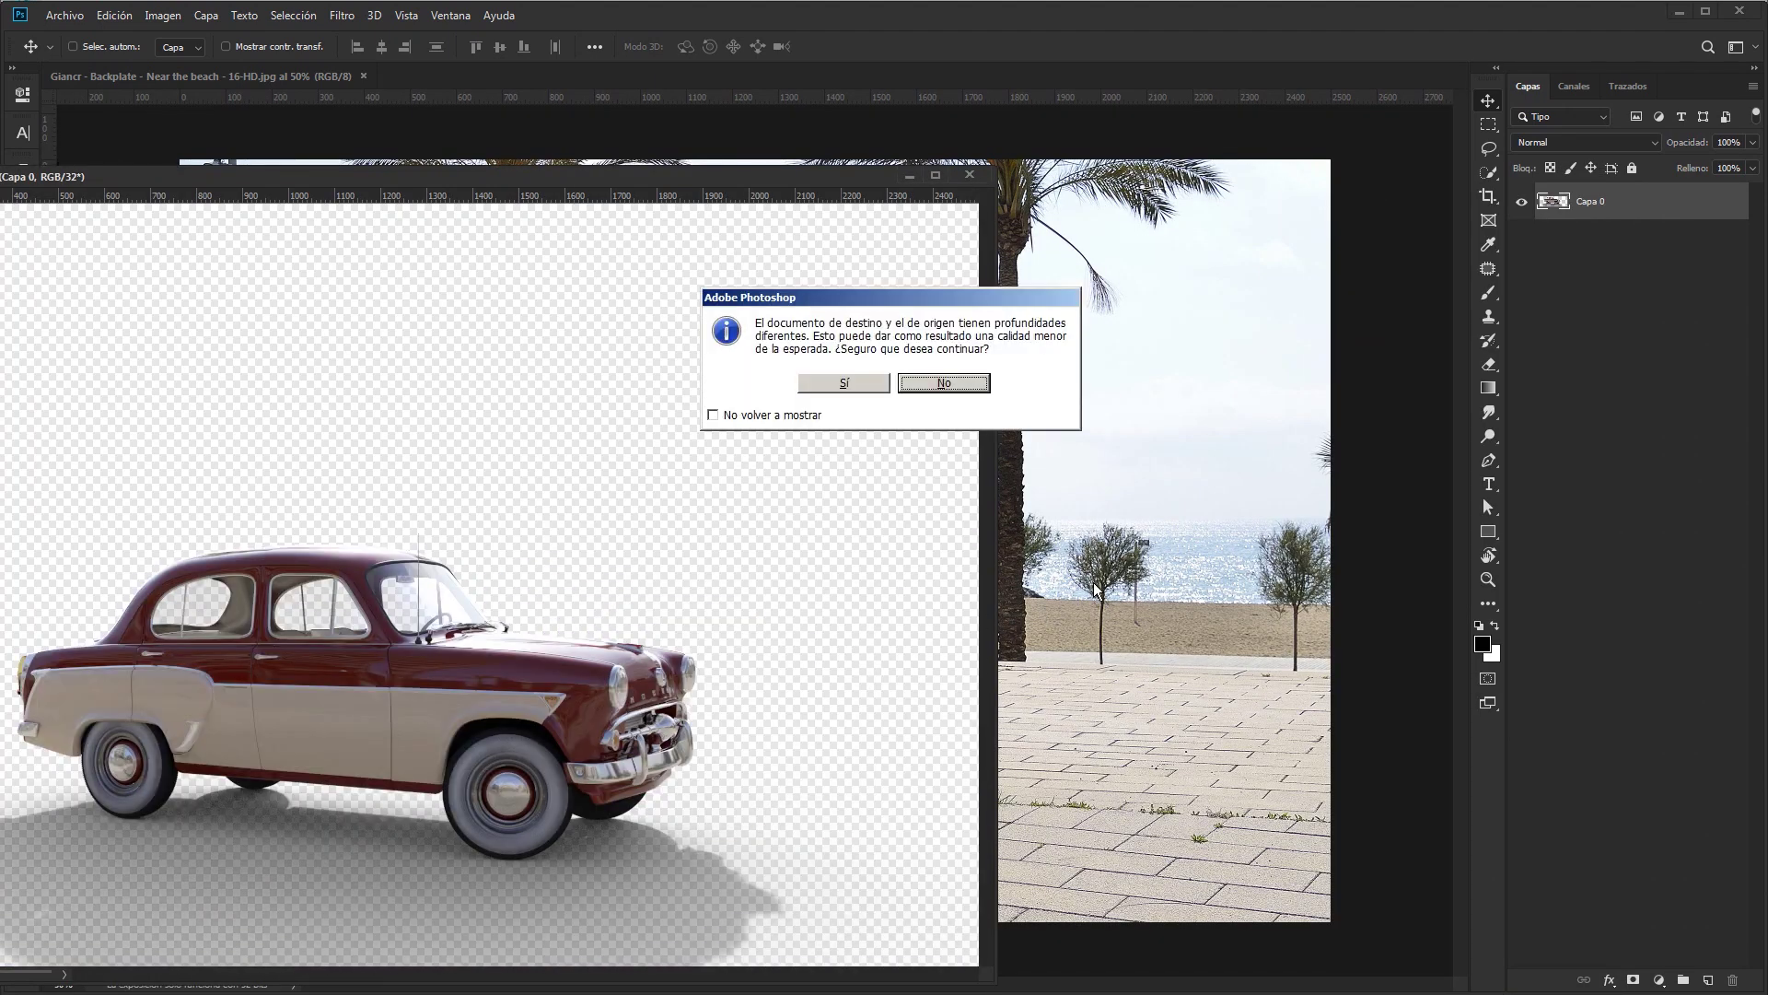
{"action": "left_click", "coordinate": [843, 383]}
{"action": "left_click", "coordinate": [942, 451]}
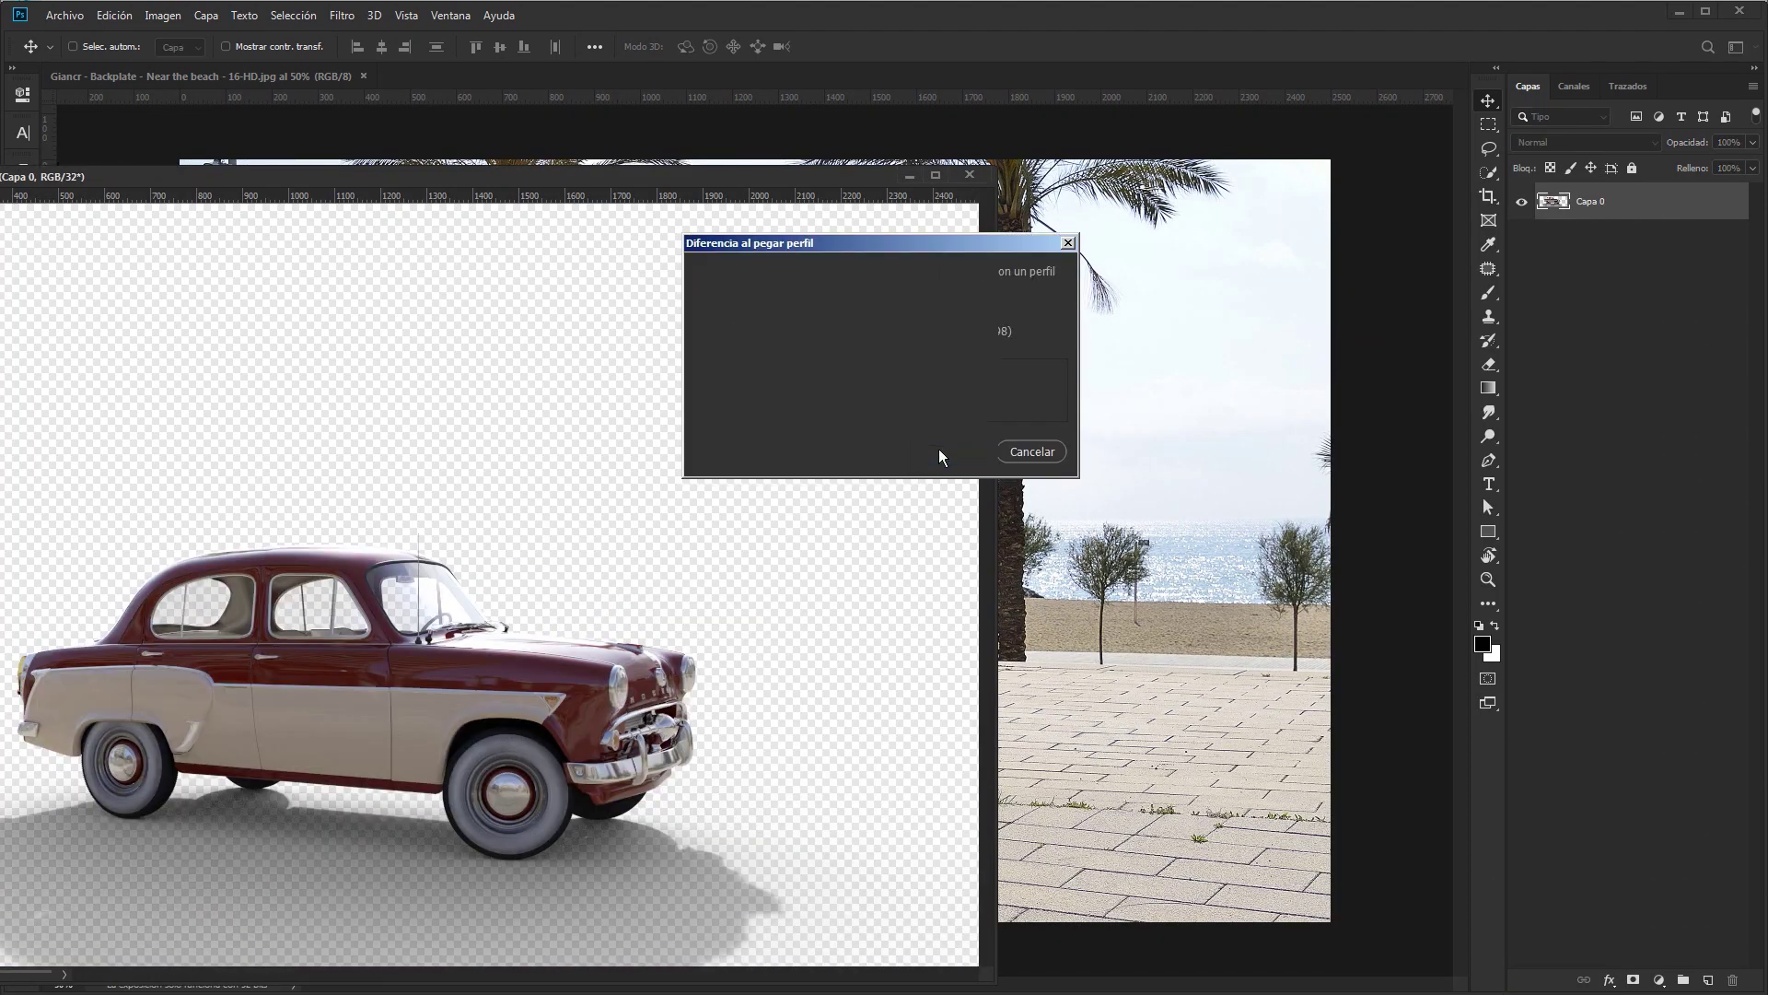
{"action": "left_click", "coordinate": [965, 178]}
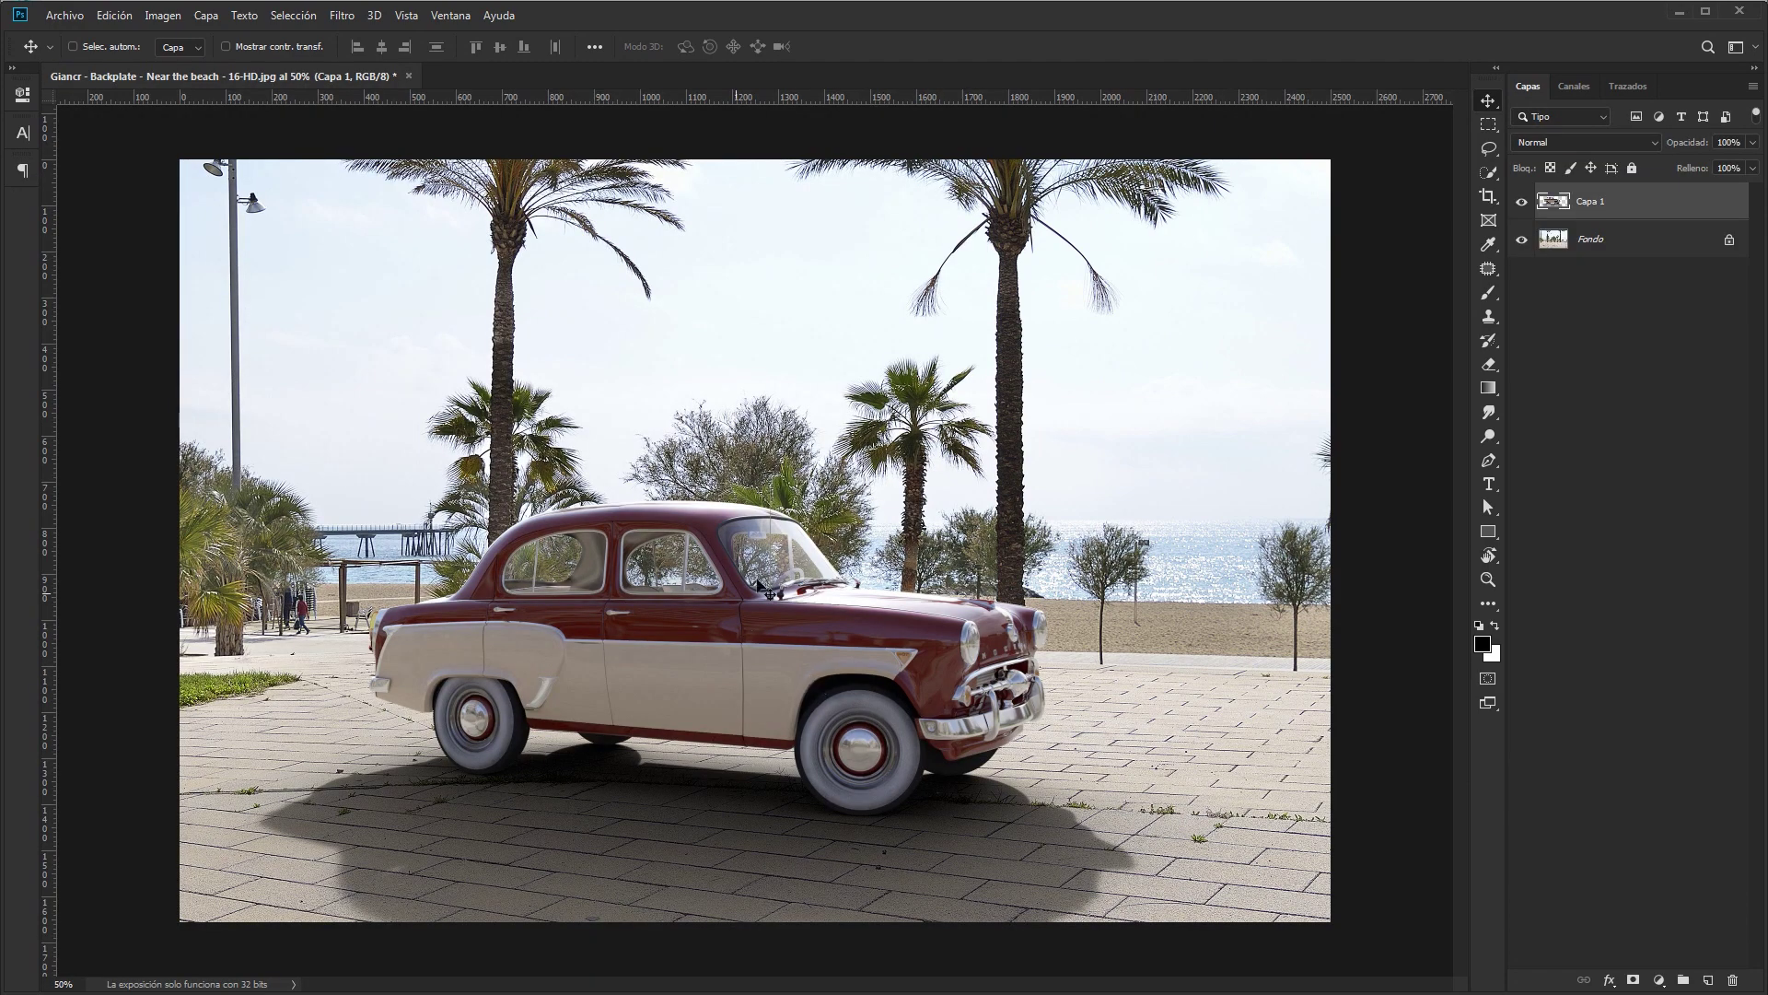
Step: Shift the car left and scale it up proportionally over the promenade
{"action": "mouse_move", "coordinate": [833, 662]}
{"action": "left_mouse_down"}
{"action": "mouse_move", "coordinate": [772, 647]}
{"action": "mouse_move", "coordinate": [818, 647]}
{"action": "left_mouse_up"}
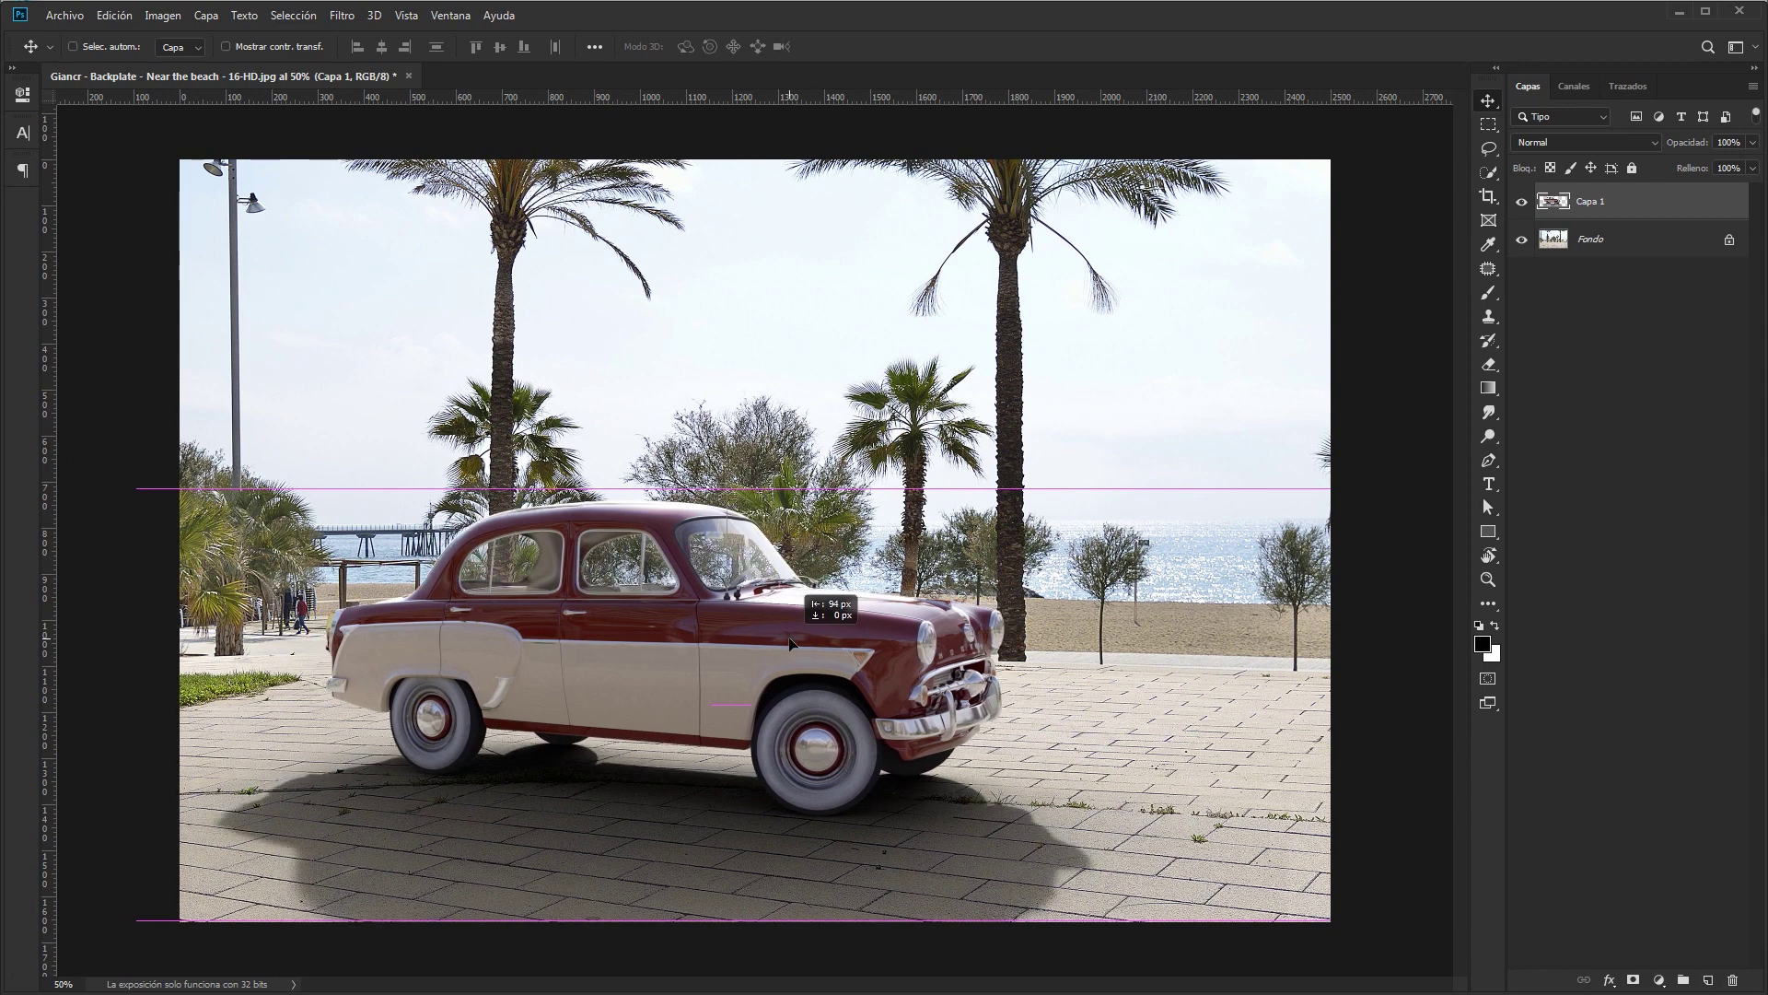
{"action": "key", "text": "ctrl+t"}
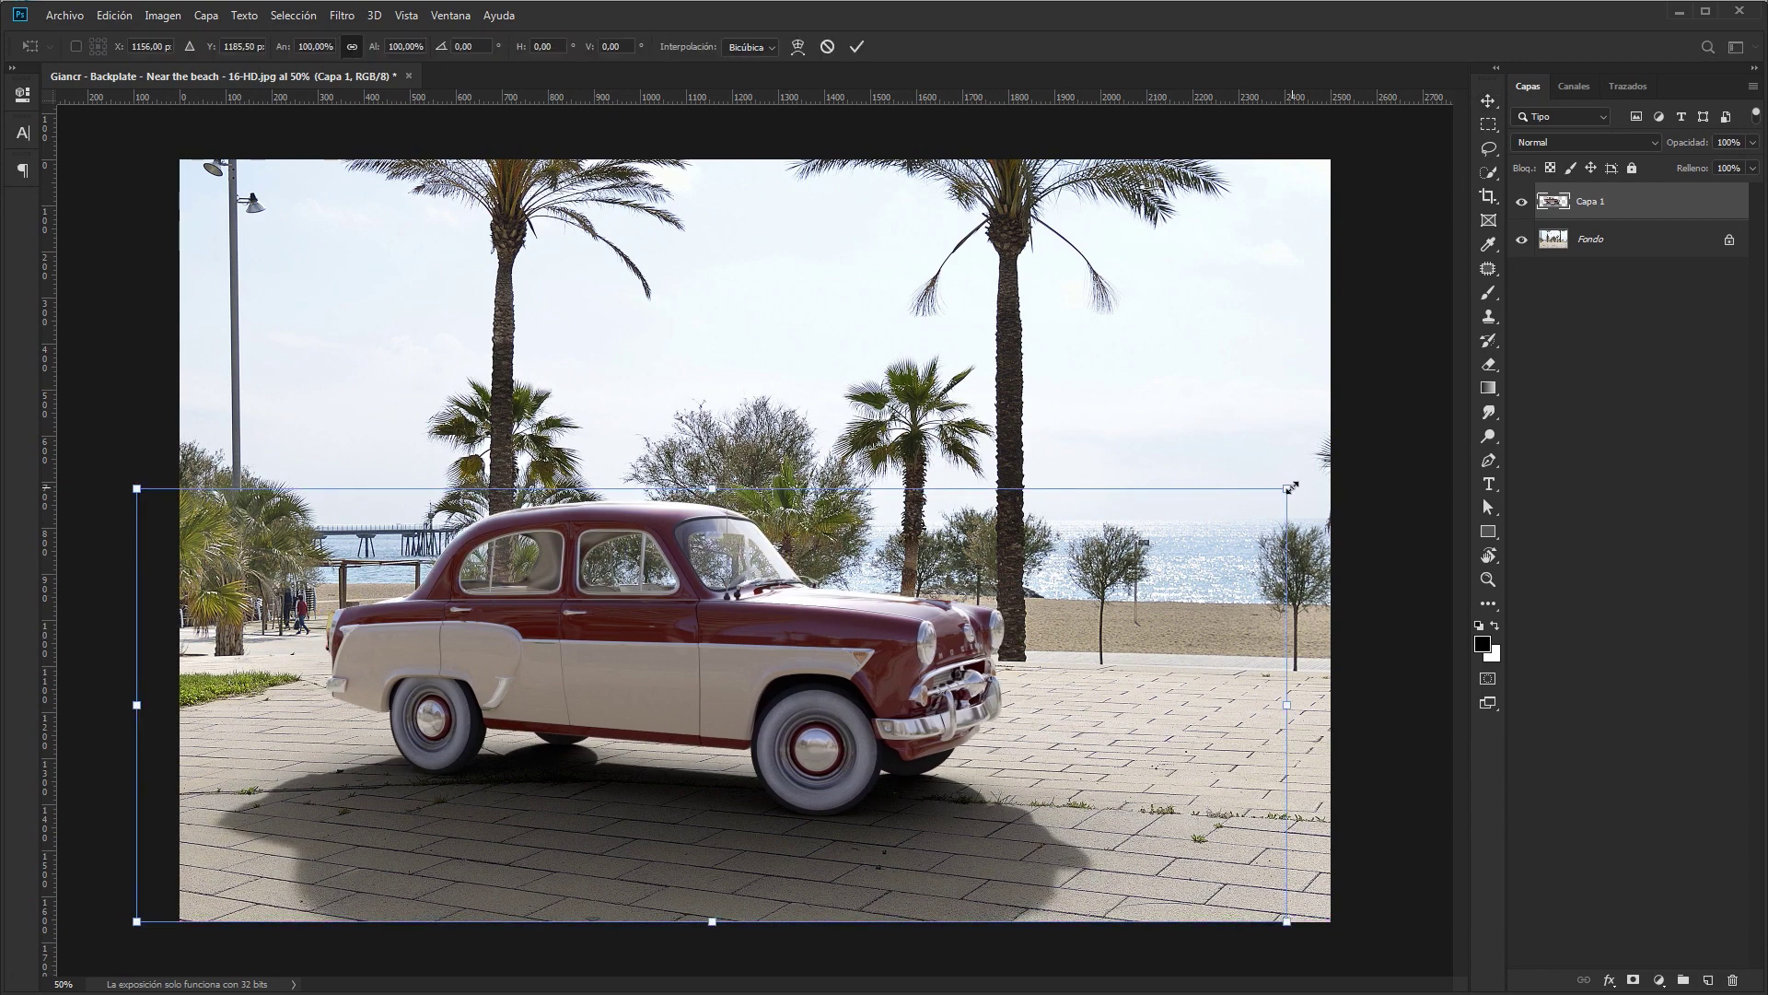
{"action": "mouse_move", "coordinate": [1287, 488]}
{"action": "left_mouse_down"}
{"action": "mouse_move", "coordinate": [1339, 391]}
{"action": "mouse_move", "coordinate": [820, 645]}
{"action": "mouse_move", "coordinate": [1069, 590]}
{"action": "left_mouse_up"}
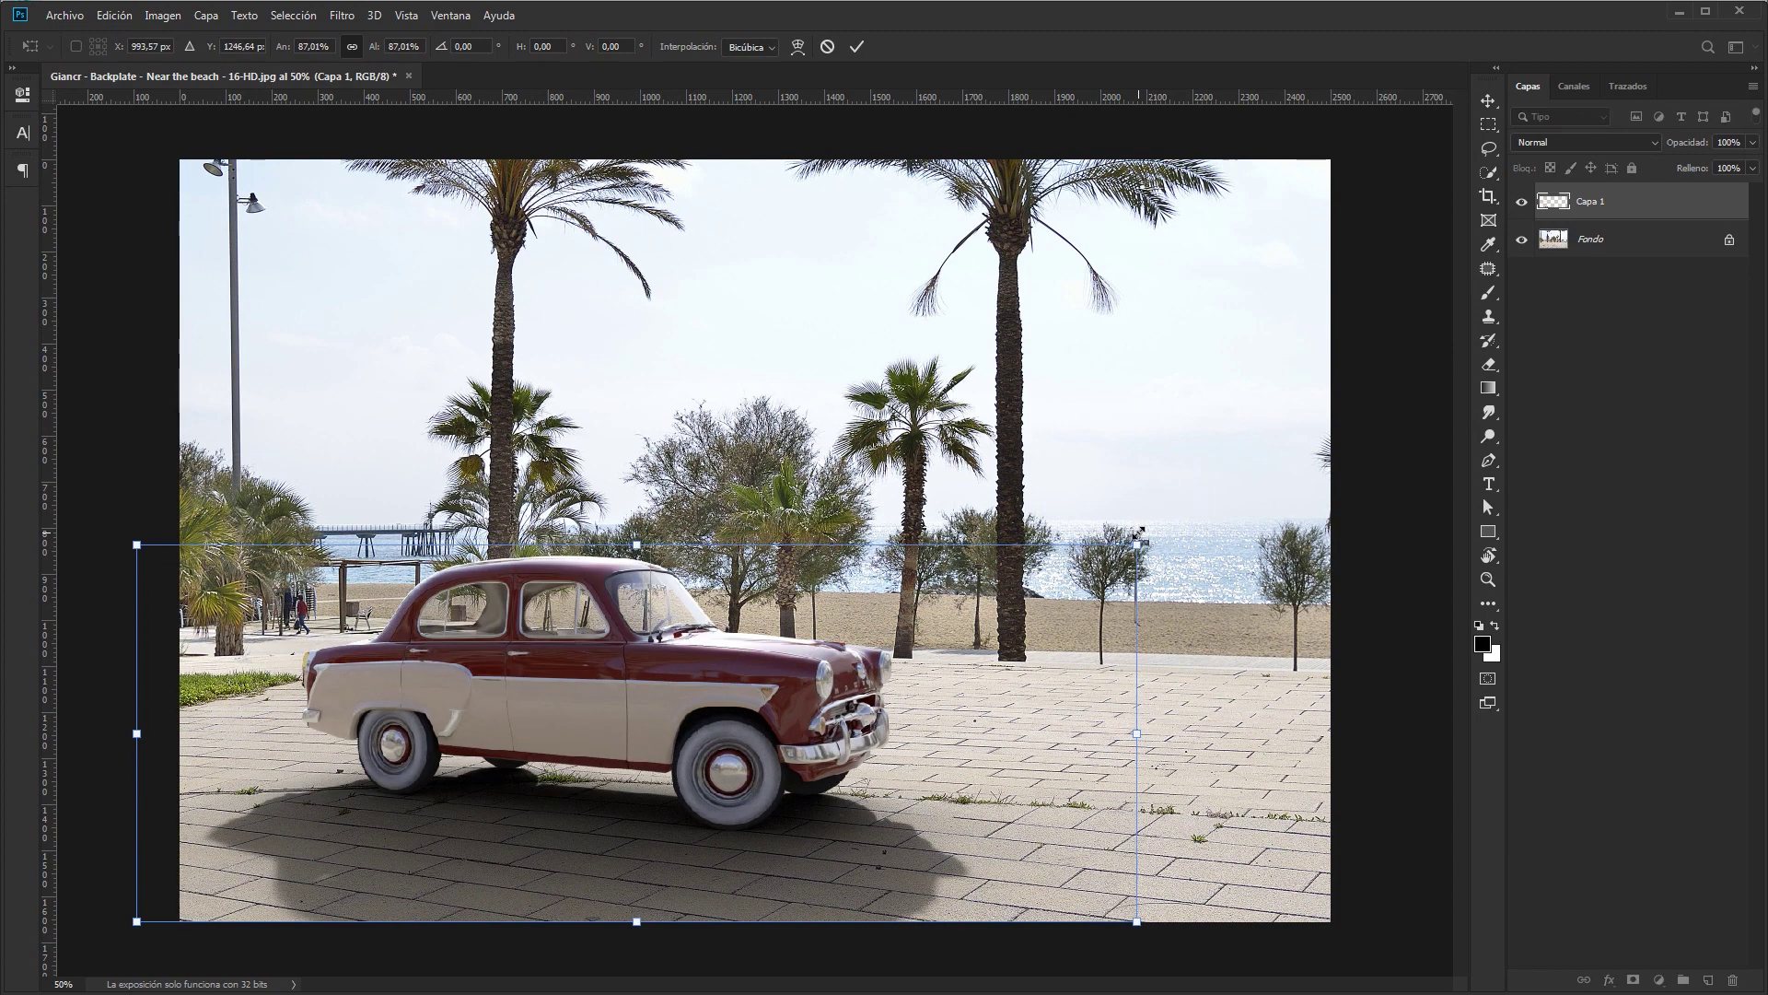
{"action": "key", "text": "Return"}
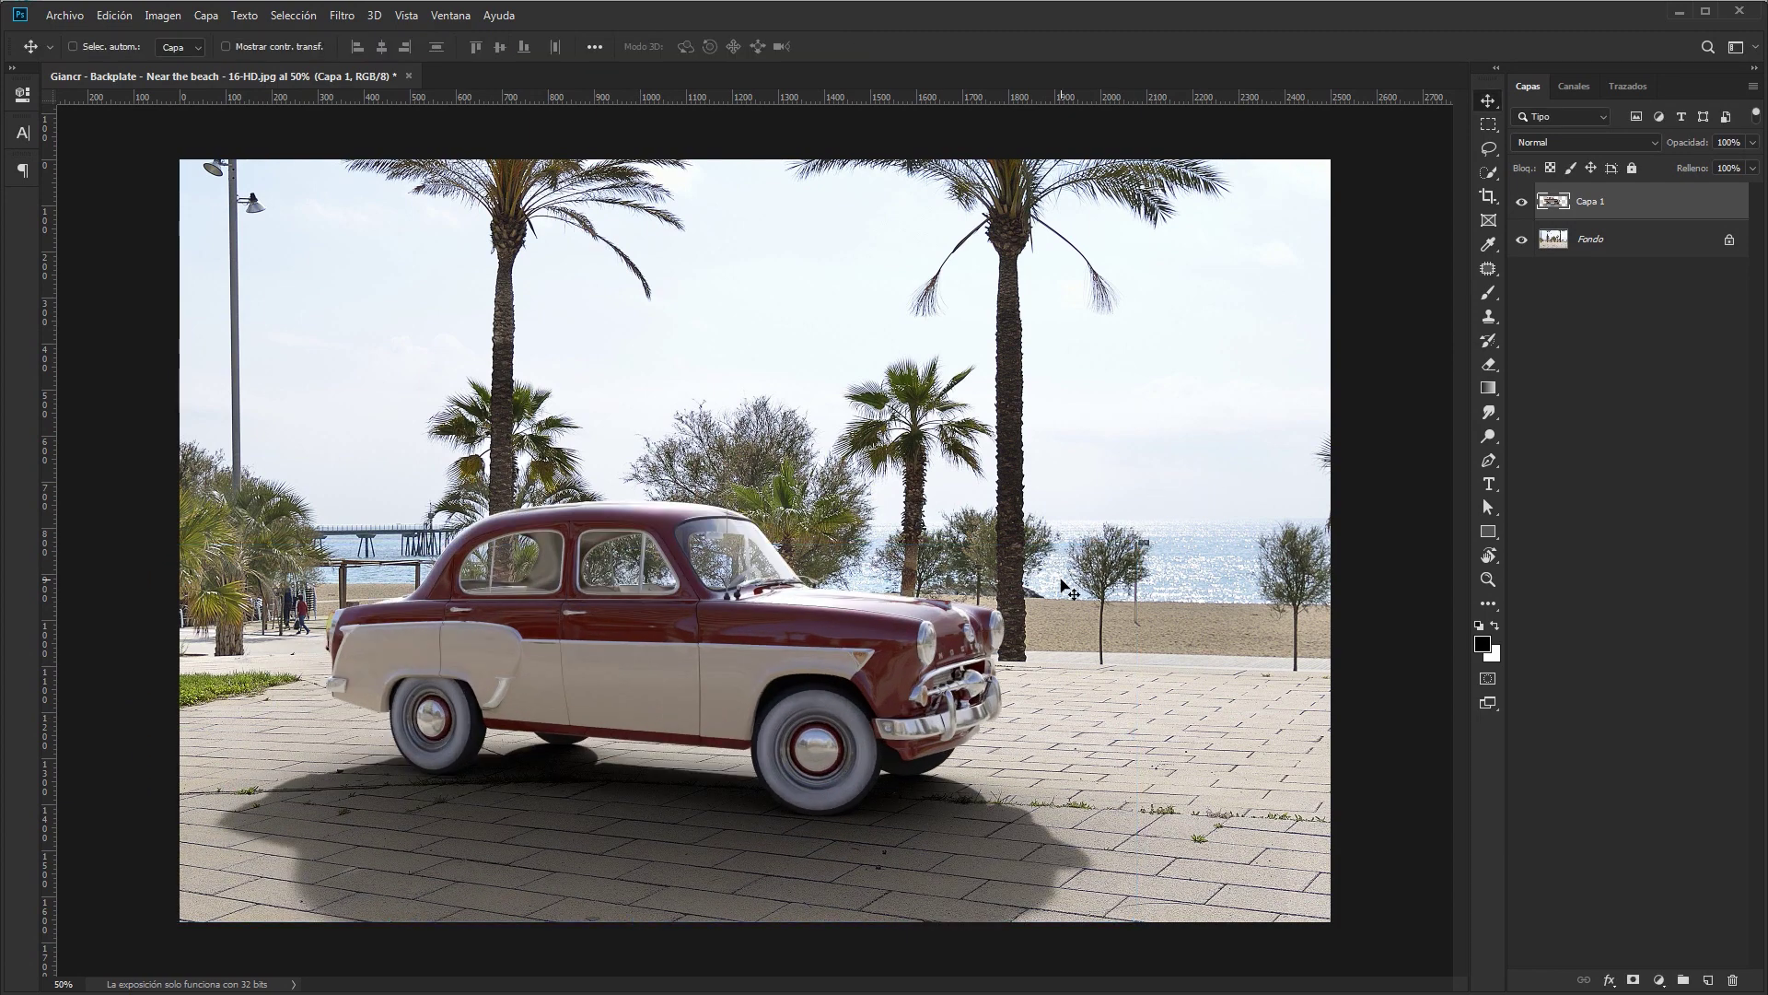